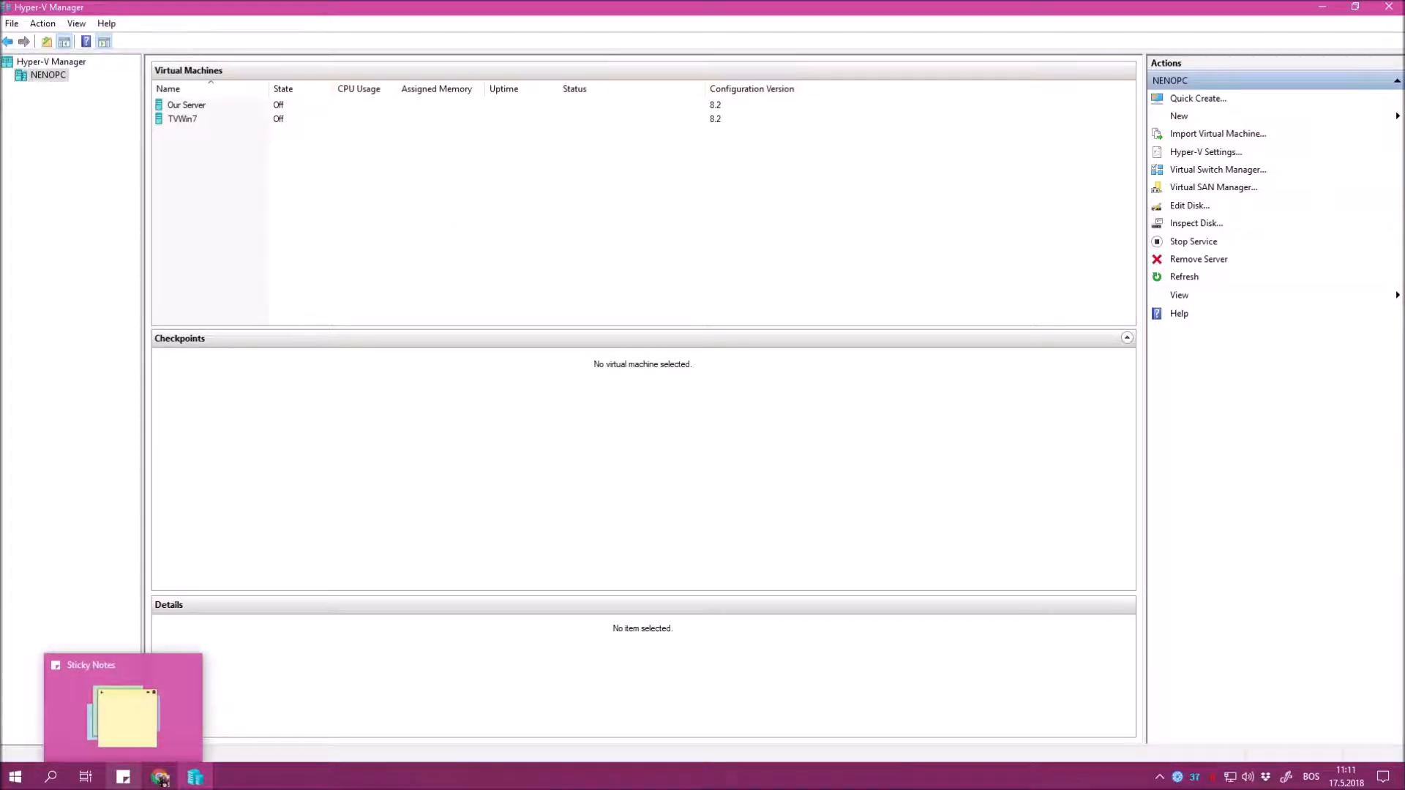
Show the Sticky Notes to-do list and highlight the account-creation and Join PC to domain tasks.
{"action": "left_click", "coordinate": [123, 778]}
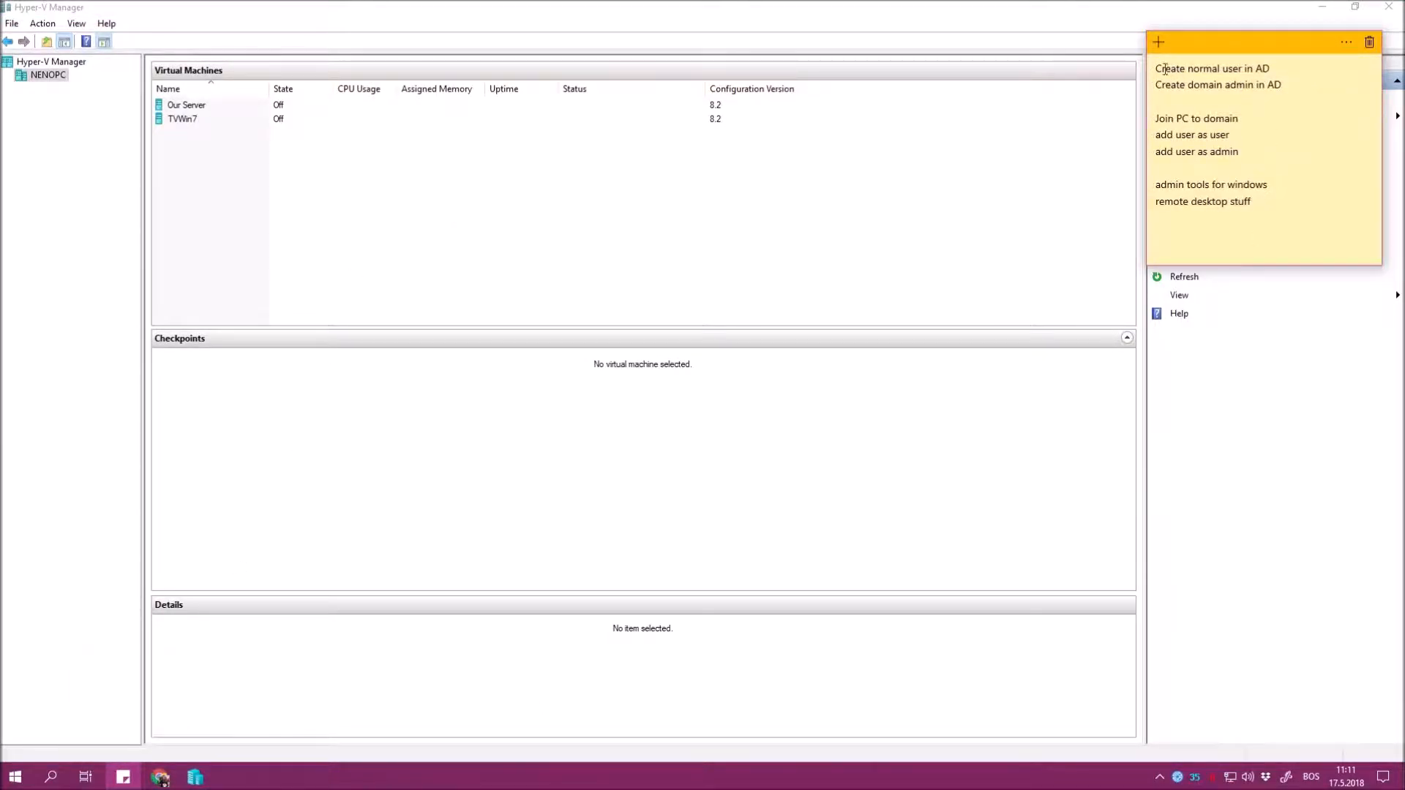
{"action": "left_click_drag", "start_coordinate": [1157, 68], "coordinate": [1278, 82]}
{"action": "left_click", "coordinate": [1325, 102]}
{"action": "left_click_drag", "start_coordinate": [1190, 72], "coordinate": [1255, 85]}
{"action": "left_click", "coordinate": [1239, 82]}
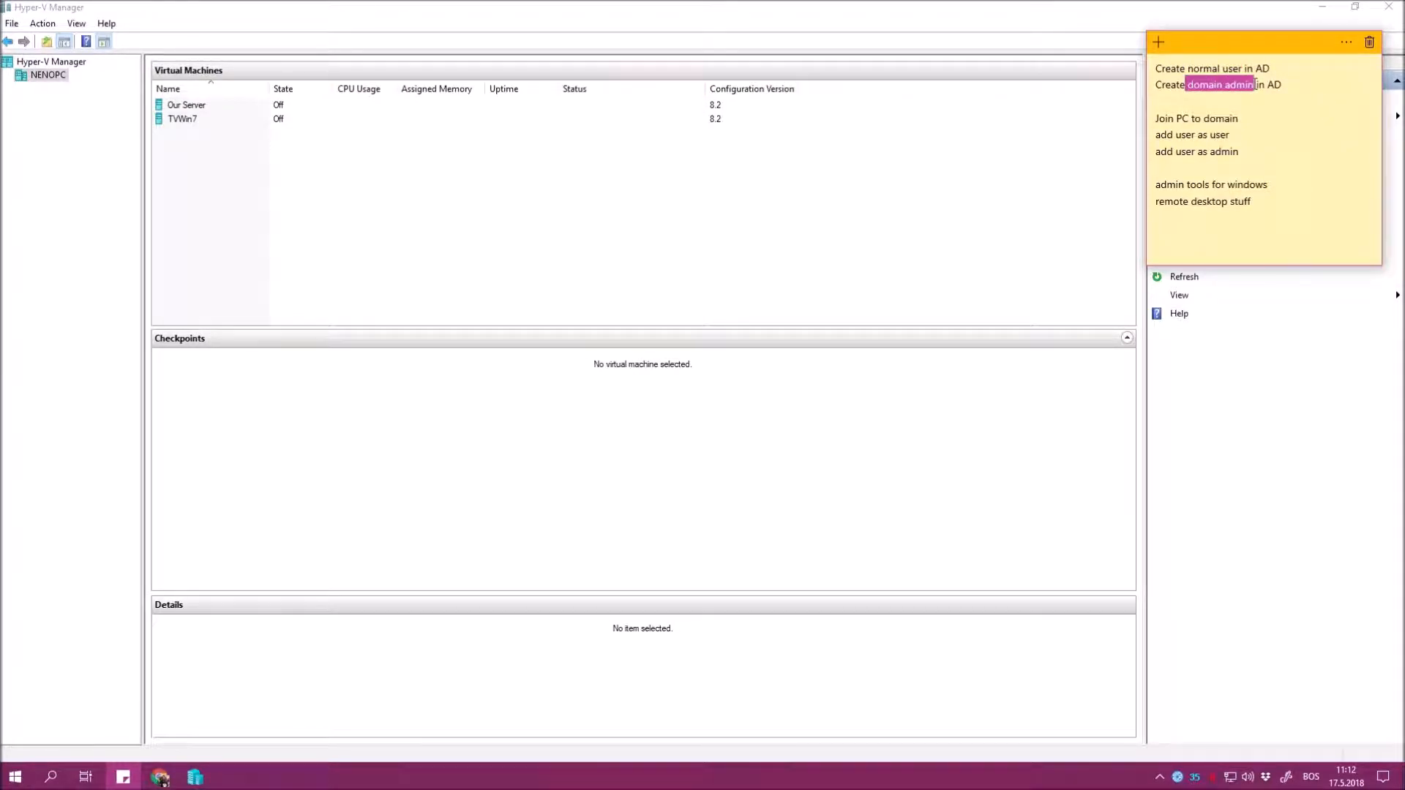
{"action": "left_click", "coordinate": [1294, 95]}
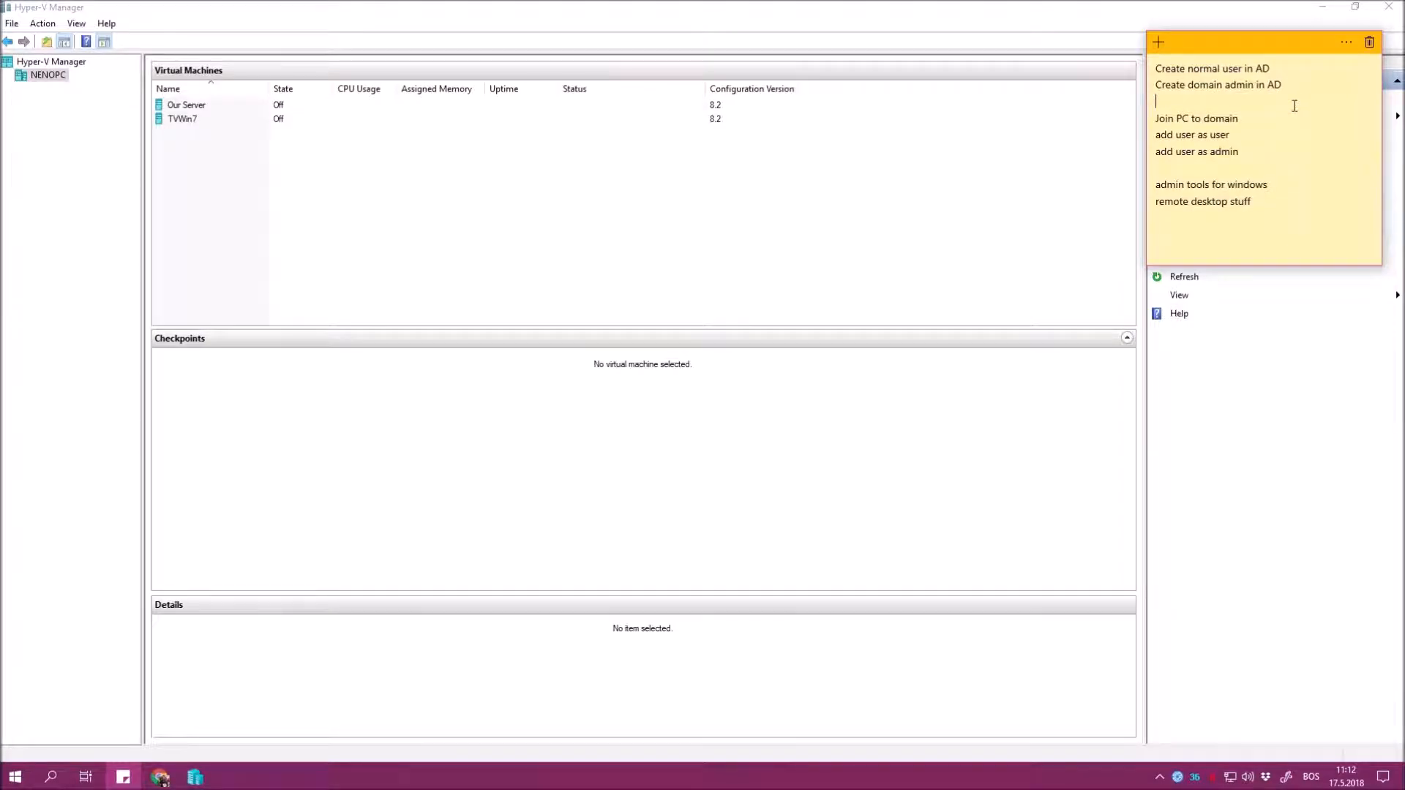
{"action": "left_click_drag", "start_coordinate": [1161, 120], "coordinate": [1244, 119]}
{"action": "left_click", "coordinate": [1261, 118]}
{"action": "left_click", "coordinate": [1274, 199]}
{"action": "left_click", "coordinate": [892, 34]}
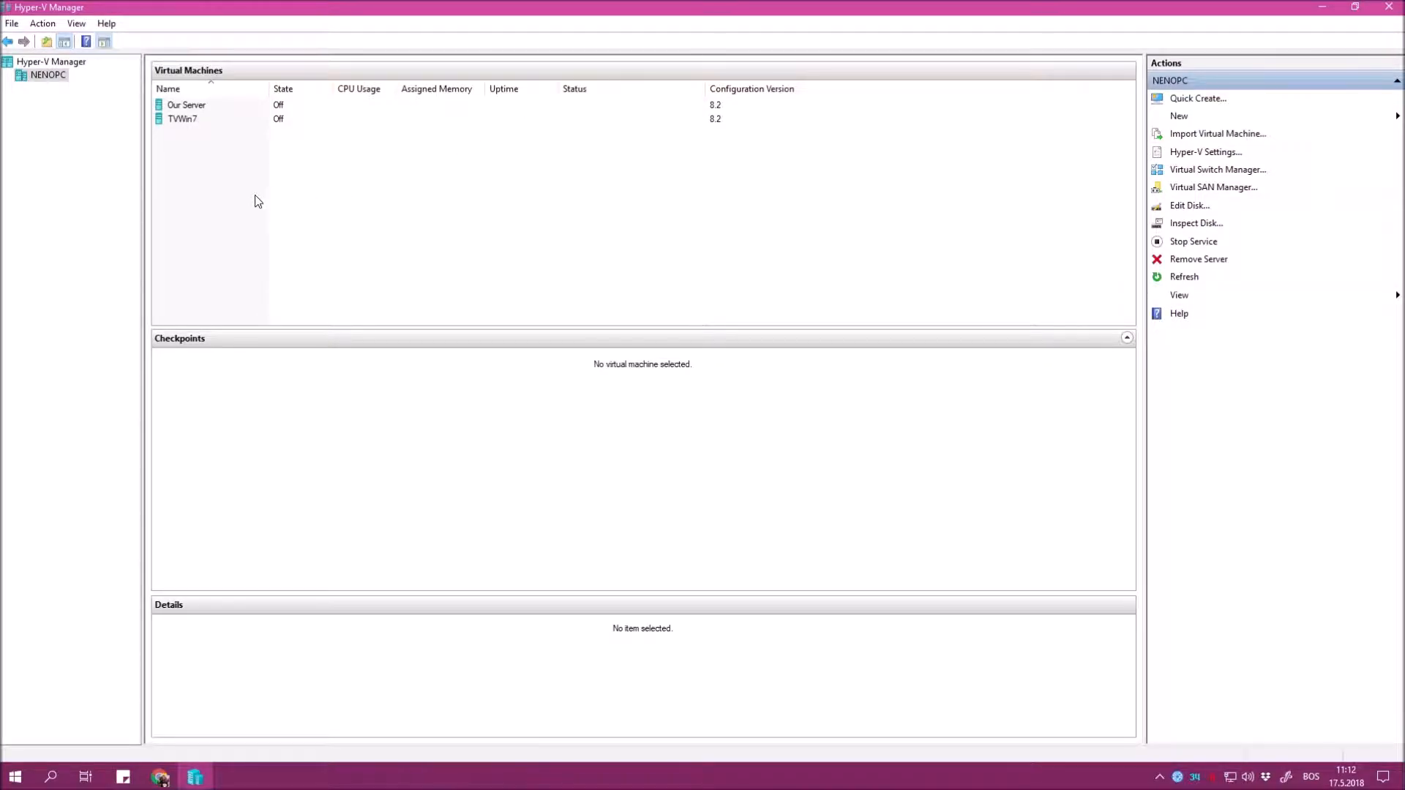
{"action": "left_click", "coordinate": [1200, 170]}
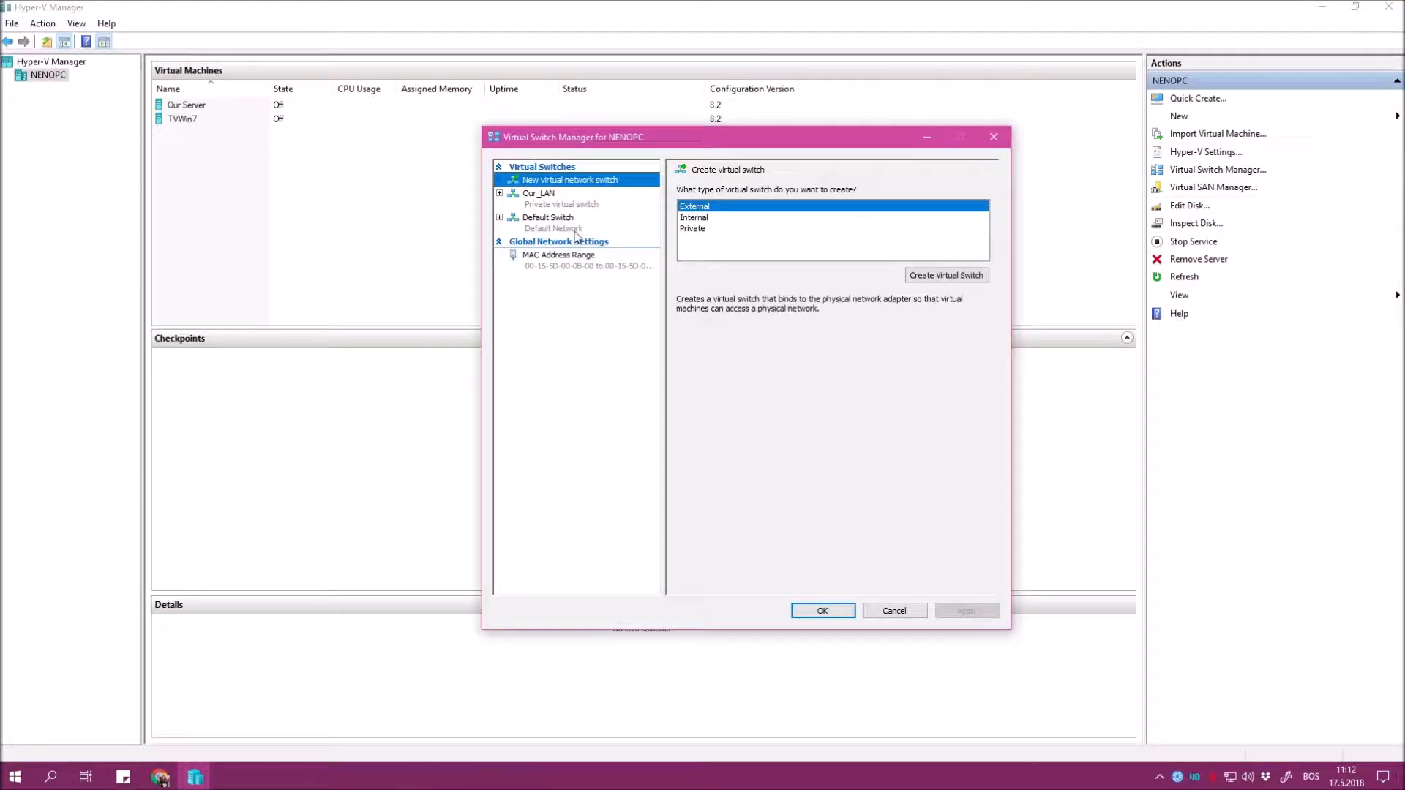
{"action": "left_click", "coordinate": [567, 225]}
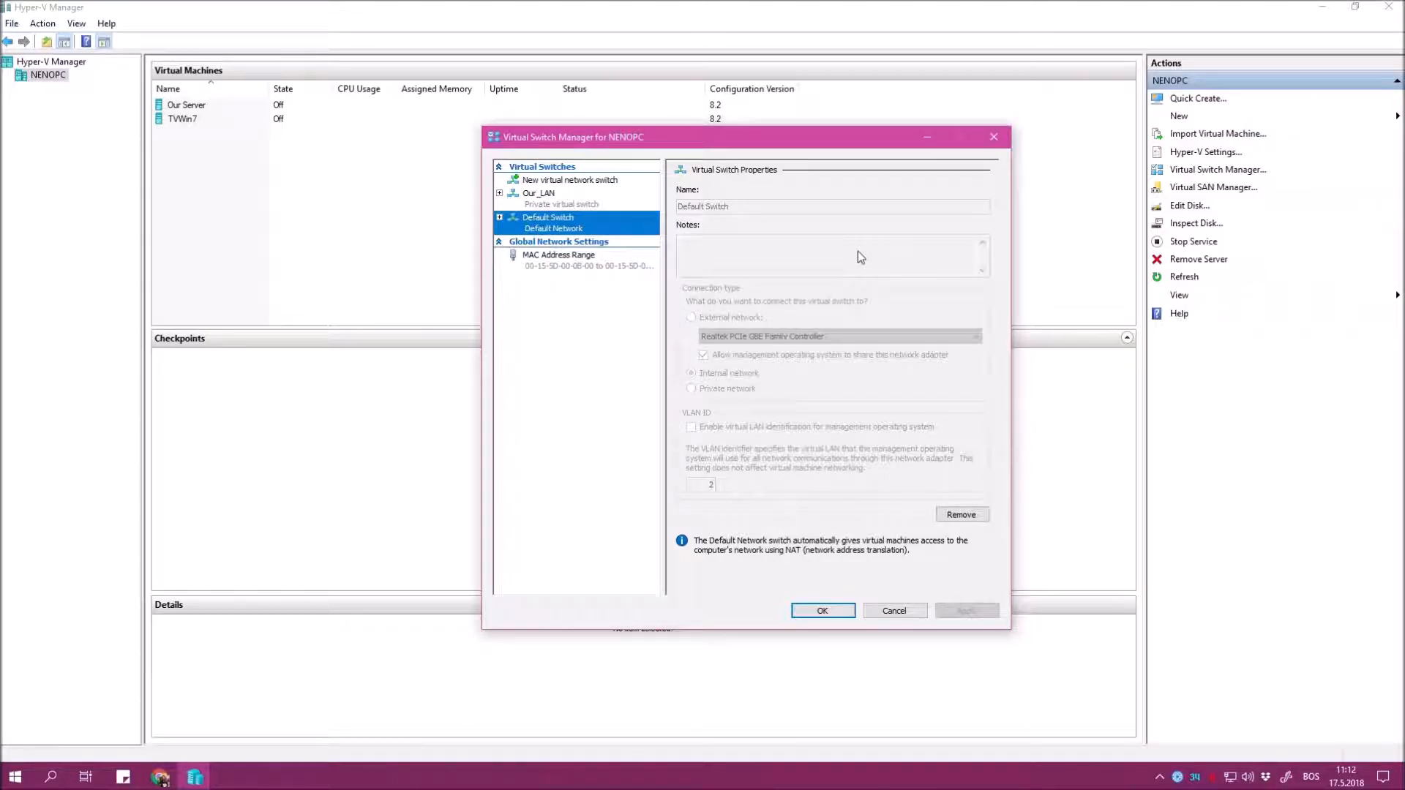
{"action": "left_click", "coordinate": [584, 203]}
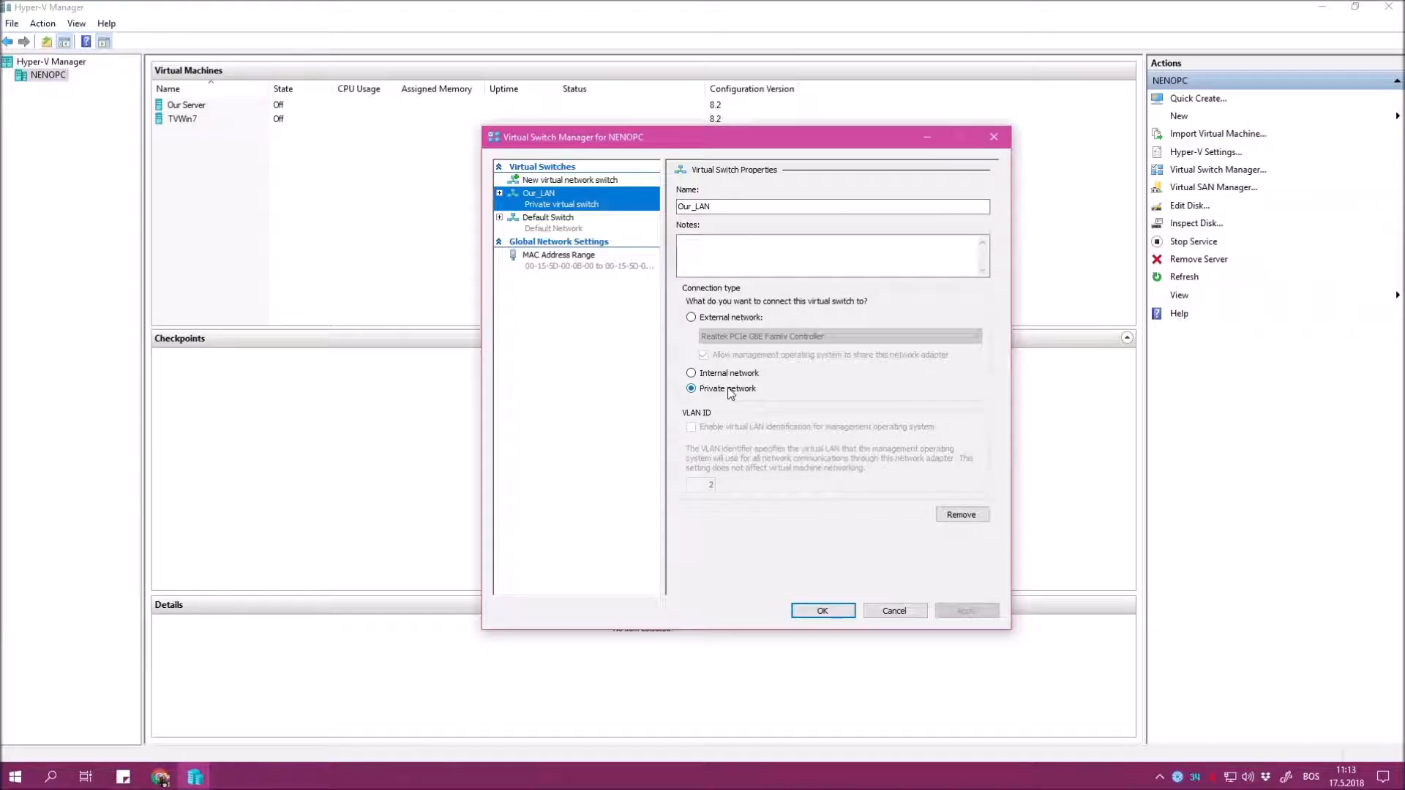
{"action": "left_click", "coordinate": [608, 183]}
{"action": "left_click", "coordinate": [728, 209]}
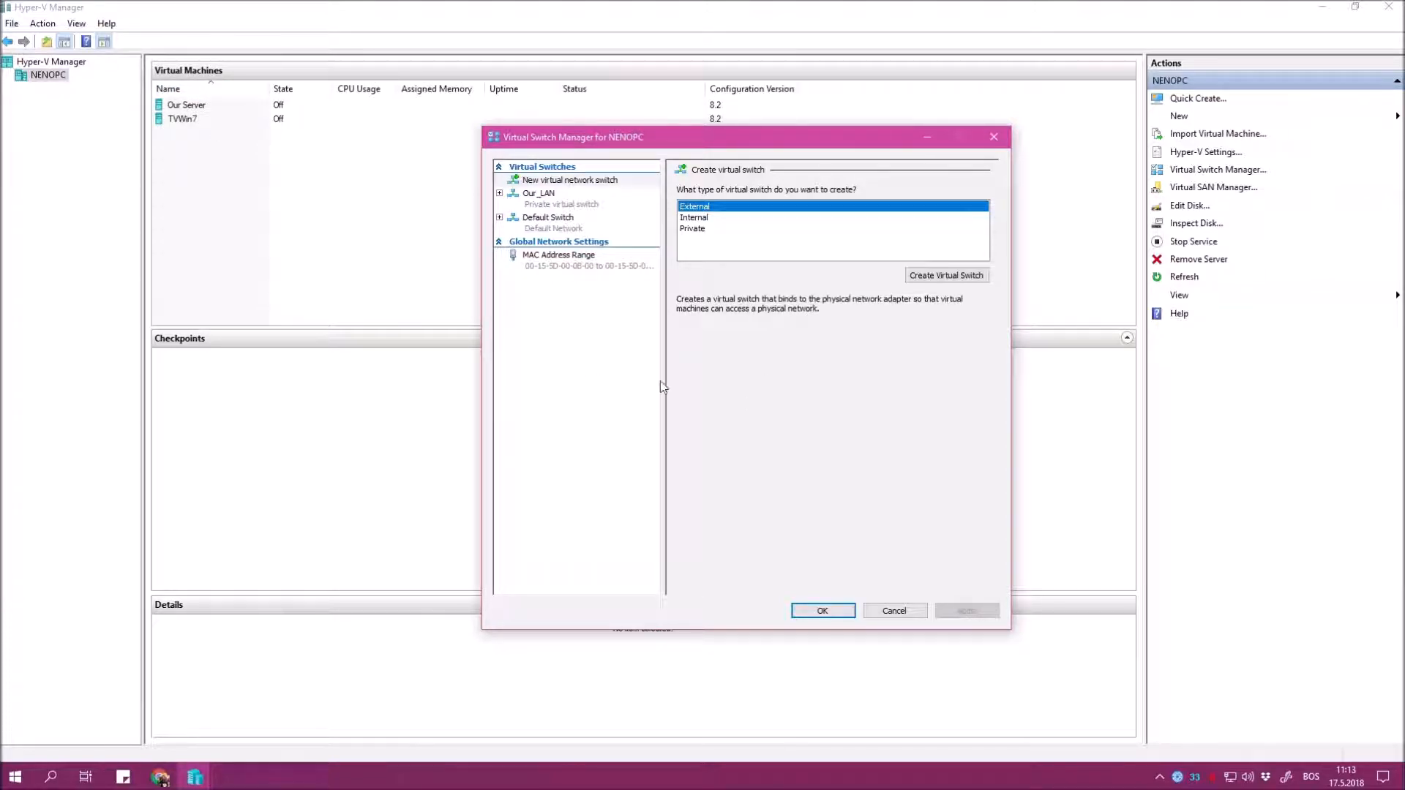
{"action": "left_click", "coordinate": [708, 218]}
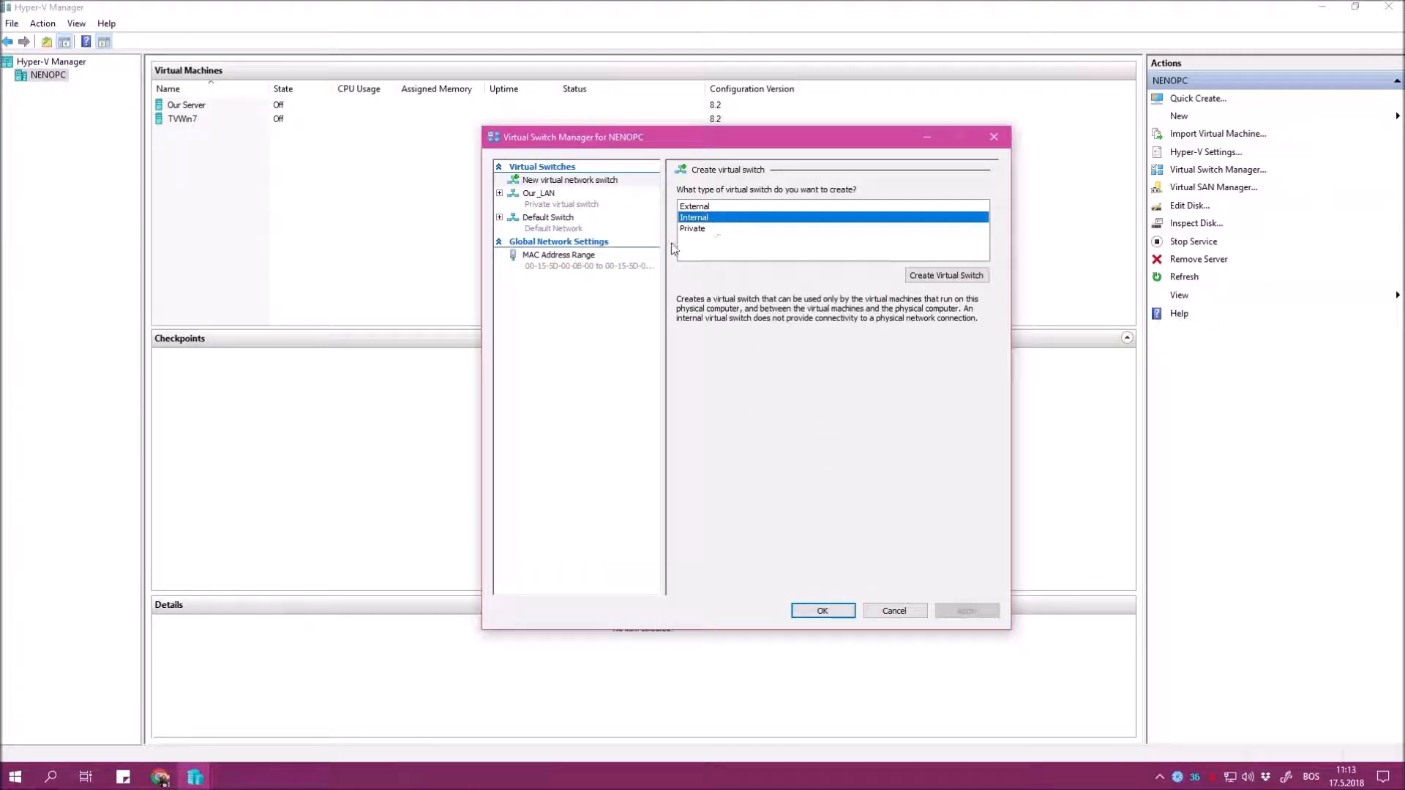
{"action": "left_click", "coordinate": [706, 229]}
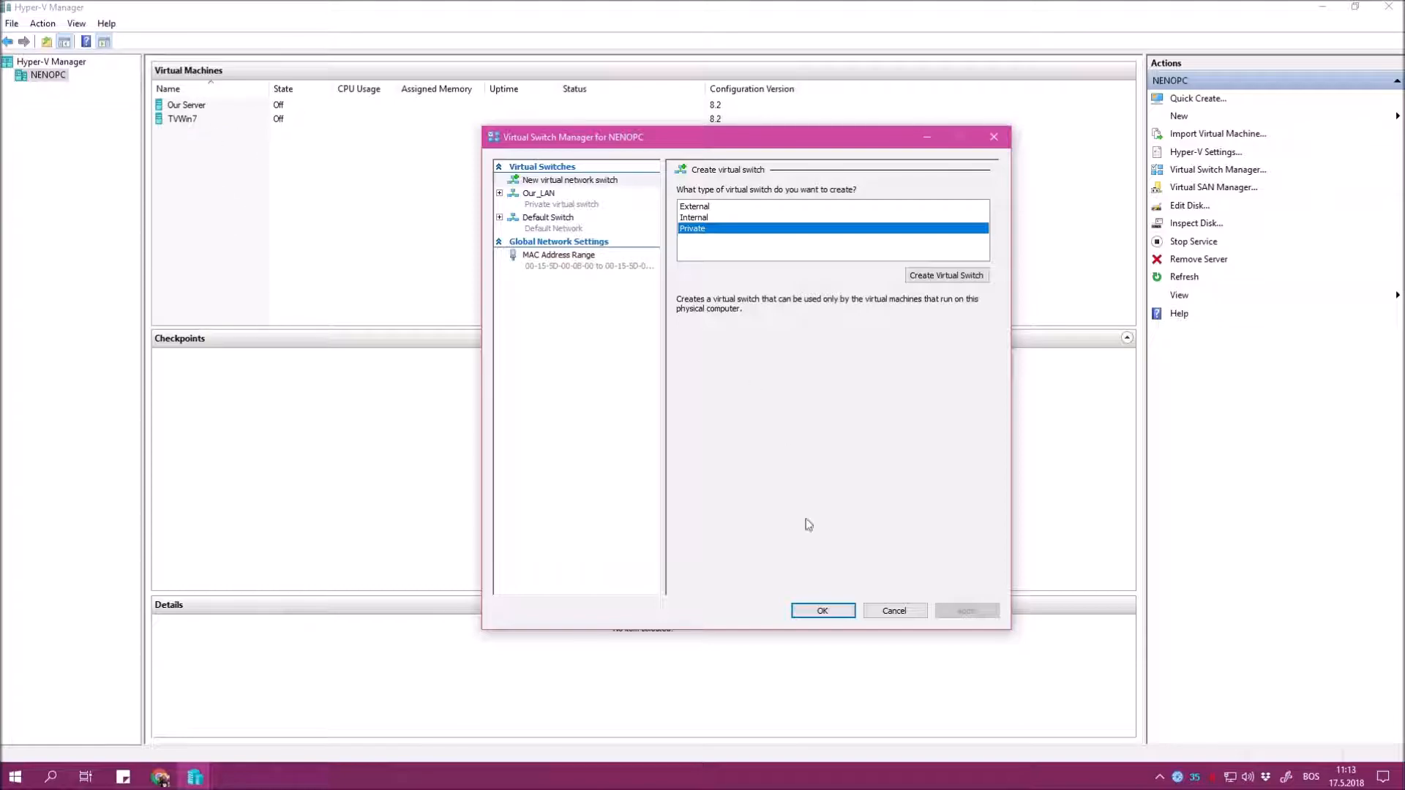
{"action": "left_click", "coordinate": [566, 205]}
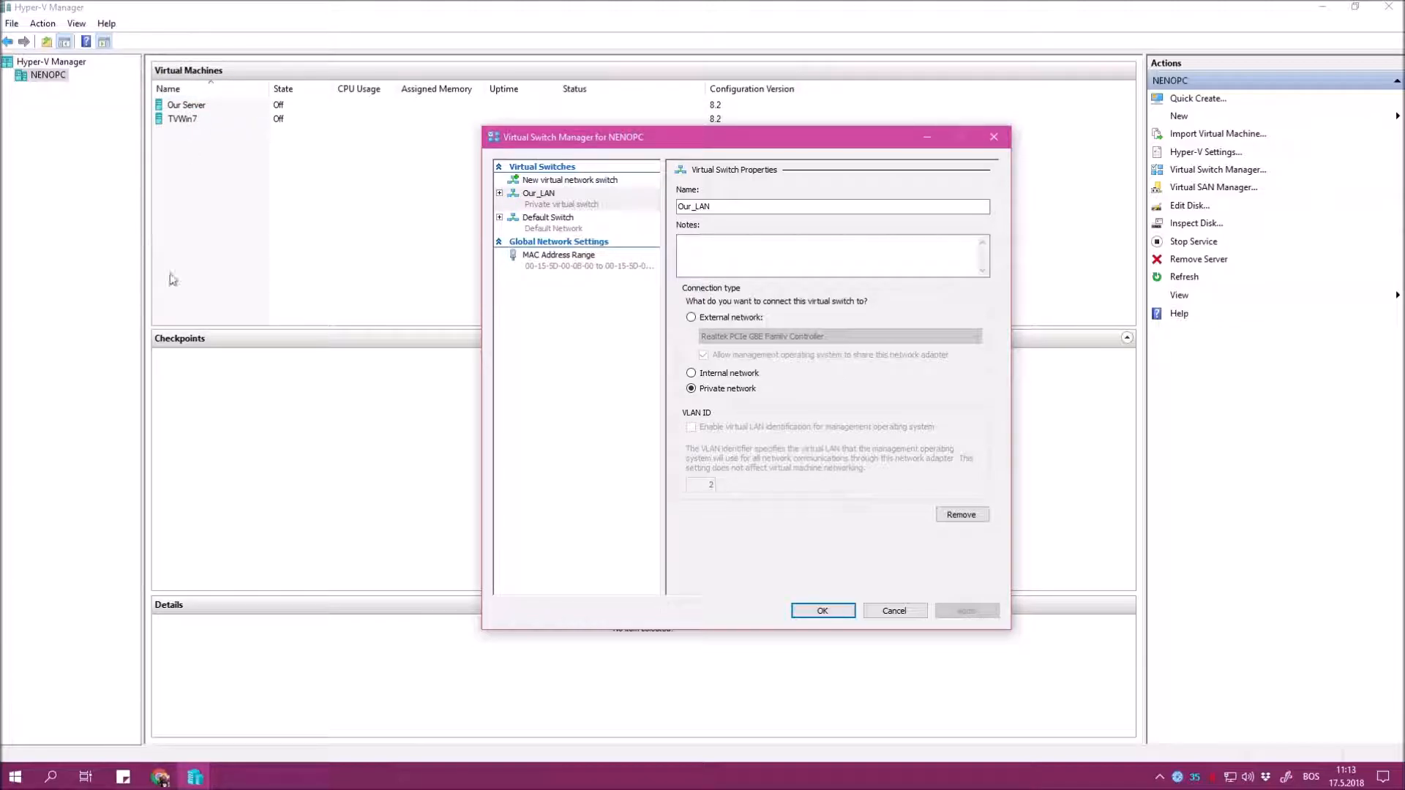
{"action": "left_click", "coordinate": [822, 611]}
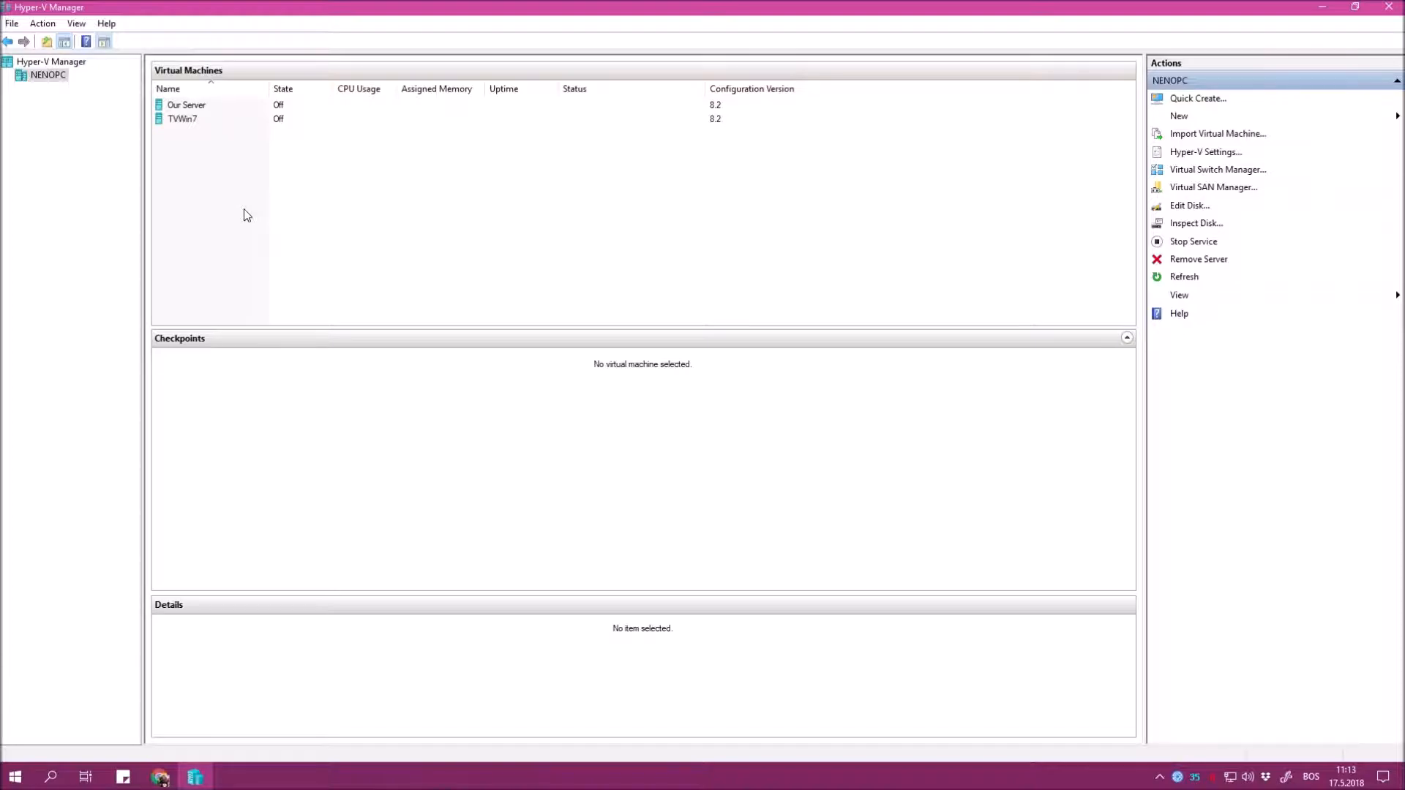
Review the Private Our_LAN switch in Virtual Switch Manager.
{"action": "right_click", "coordinate": [195, 108]}
{"action": "left_click", "coordinate": [1229, 174]}
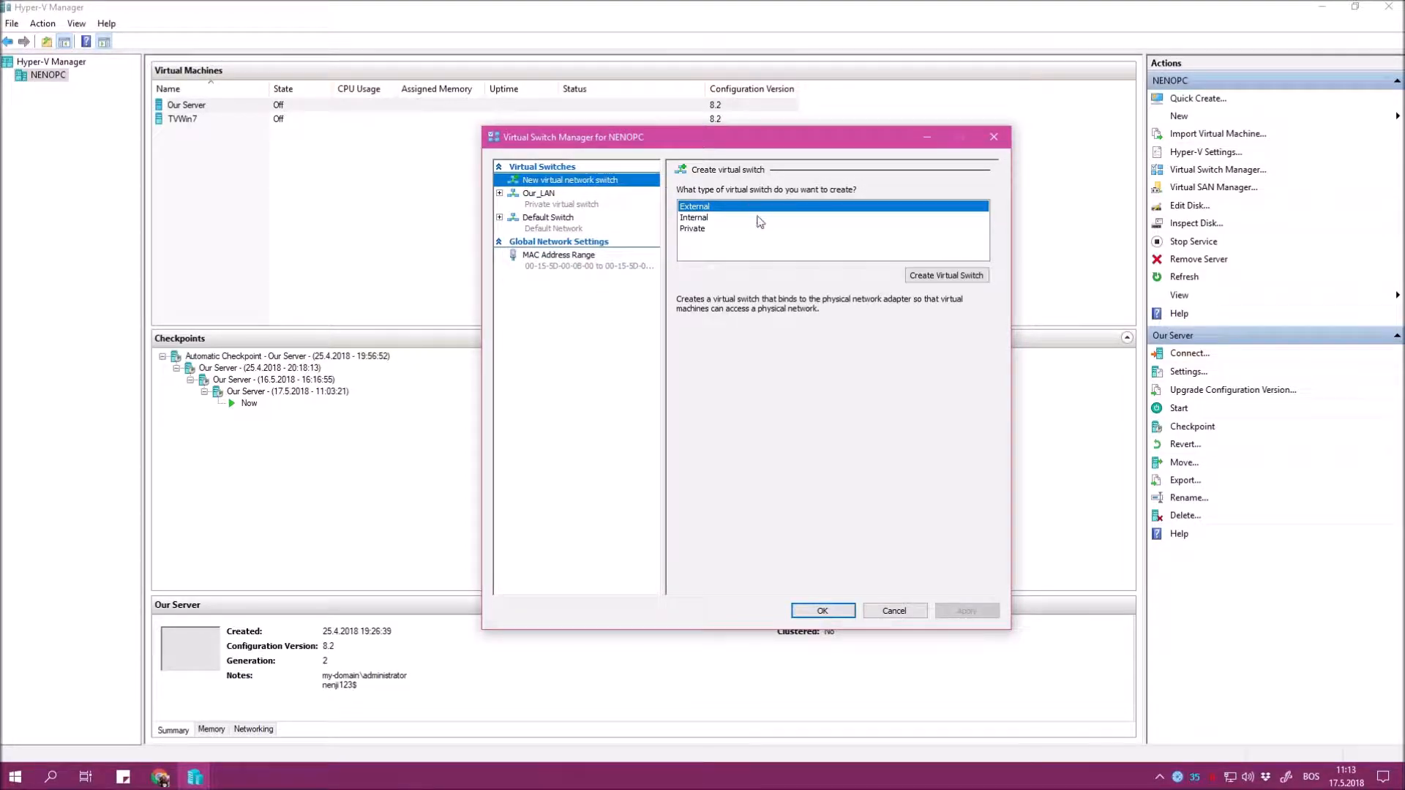
{"action": "left_click", "coordinate": [716, 230]}
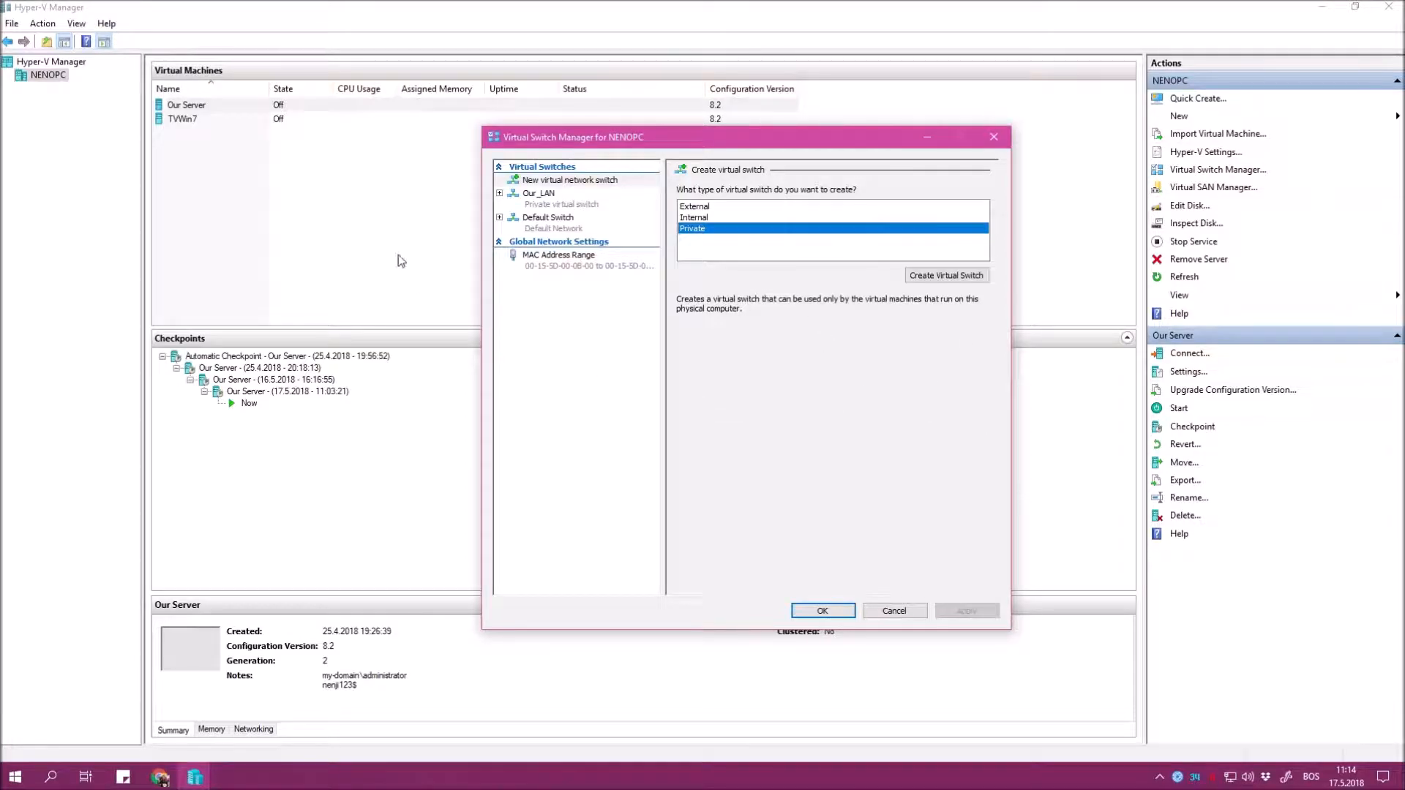
{"action": "left_click", "coordinate": [549, 199]}
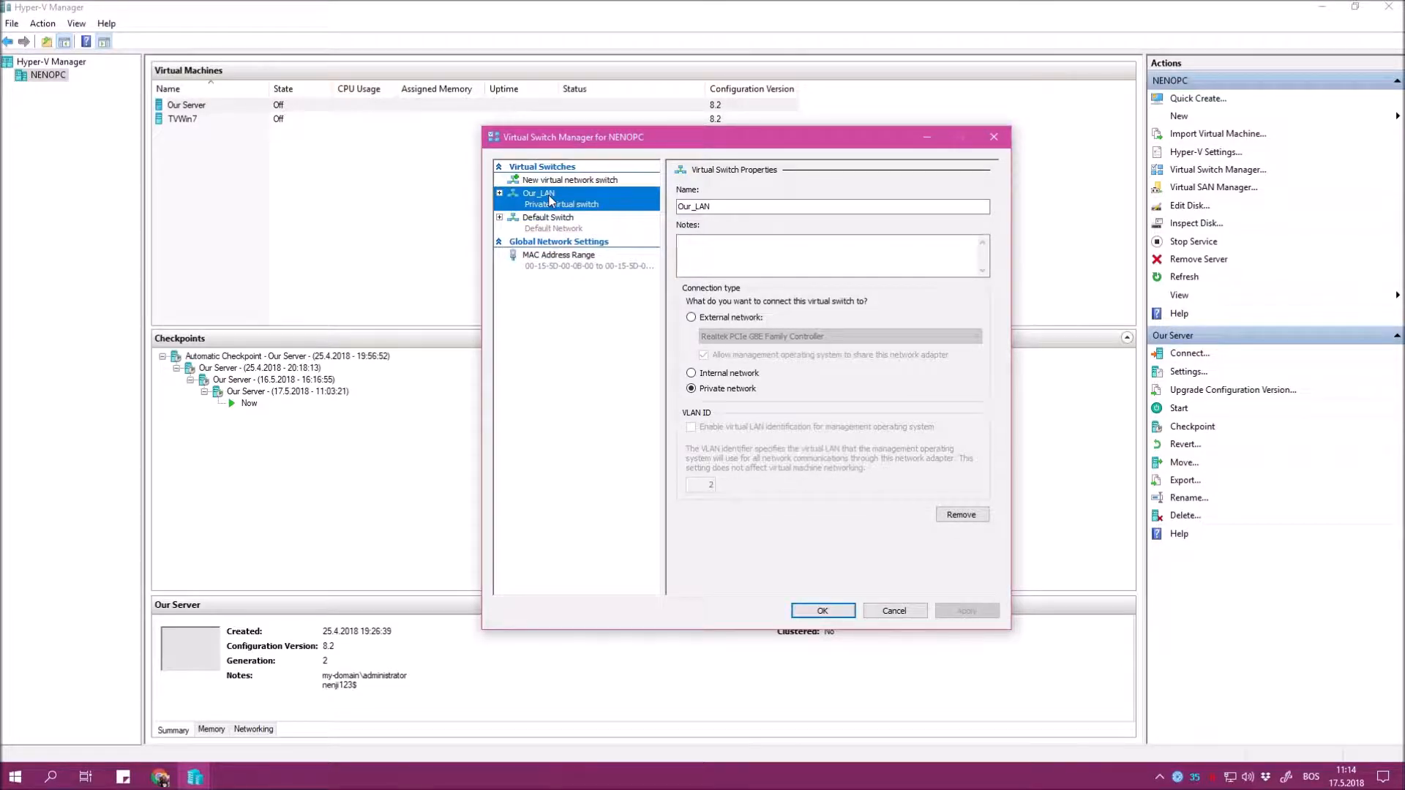
{"action": "left_click", "coordinate": [823, 610]}
Connect Our Server's network adapter to the Our_LAN switch.
{"action": "right_click", "coordinate": [188, 108]}
{"action": "left_click", "coordinate": [224, 133]}
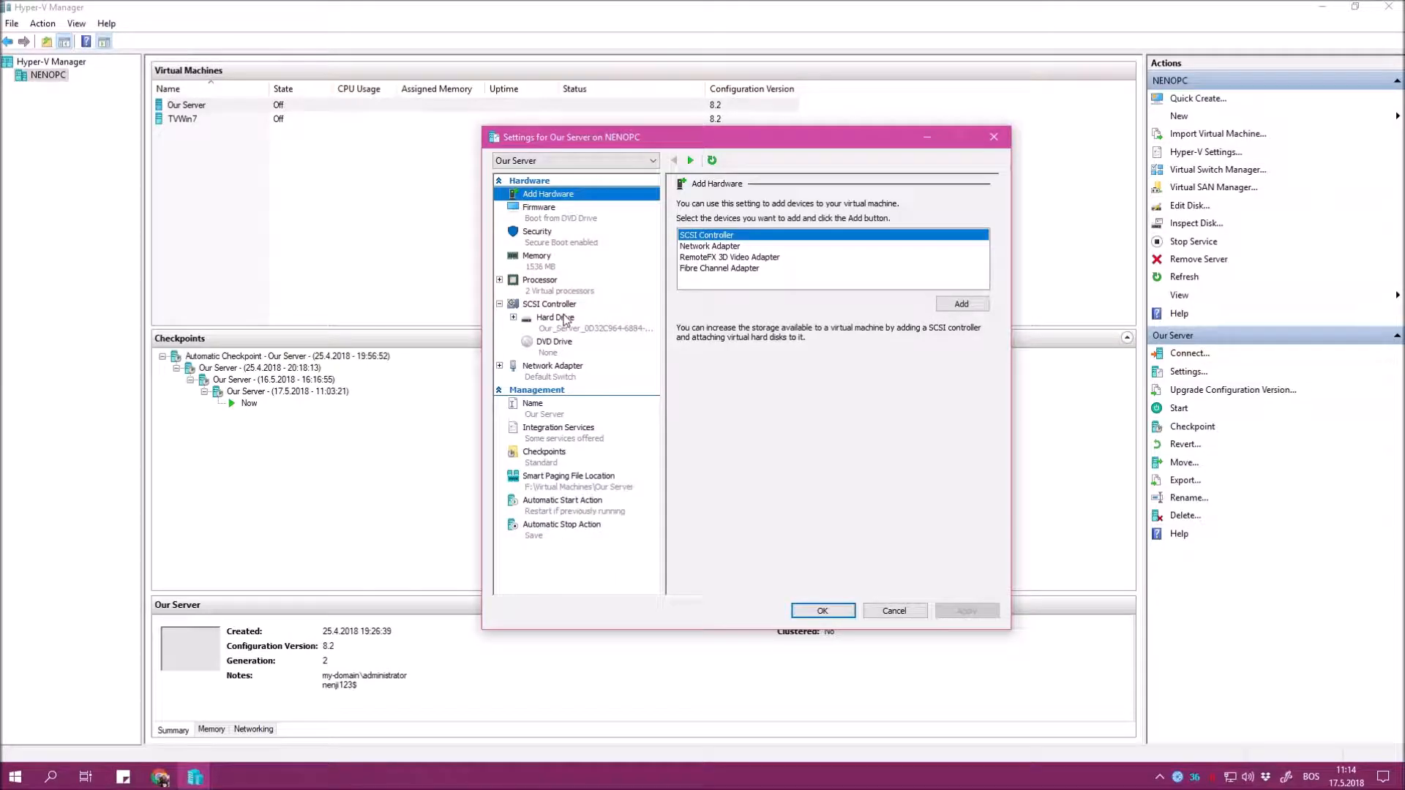
{"action": "left_click", "coordinate": [556, 368]}
{"action": "left_click", "coordinate": [739, 232]}
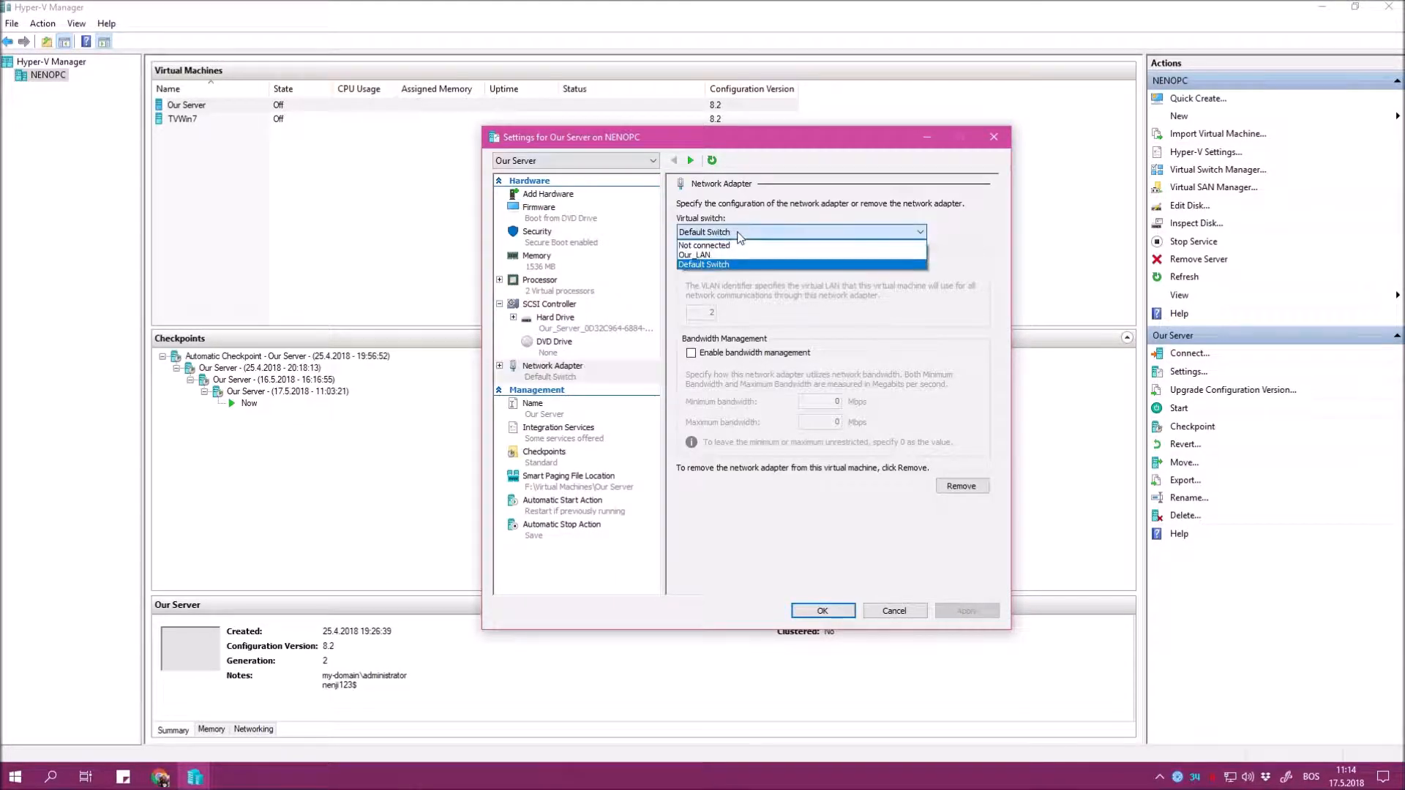
{"action": "left_click", "coordinate": [739, 255]}
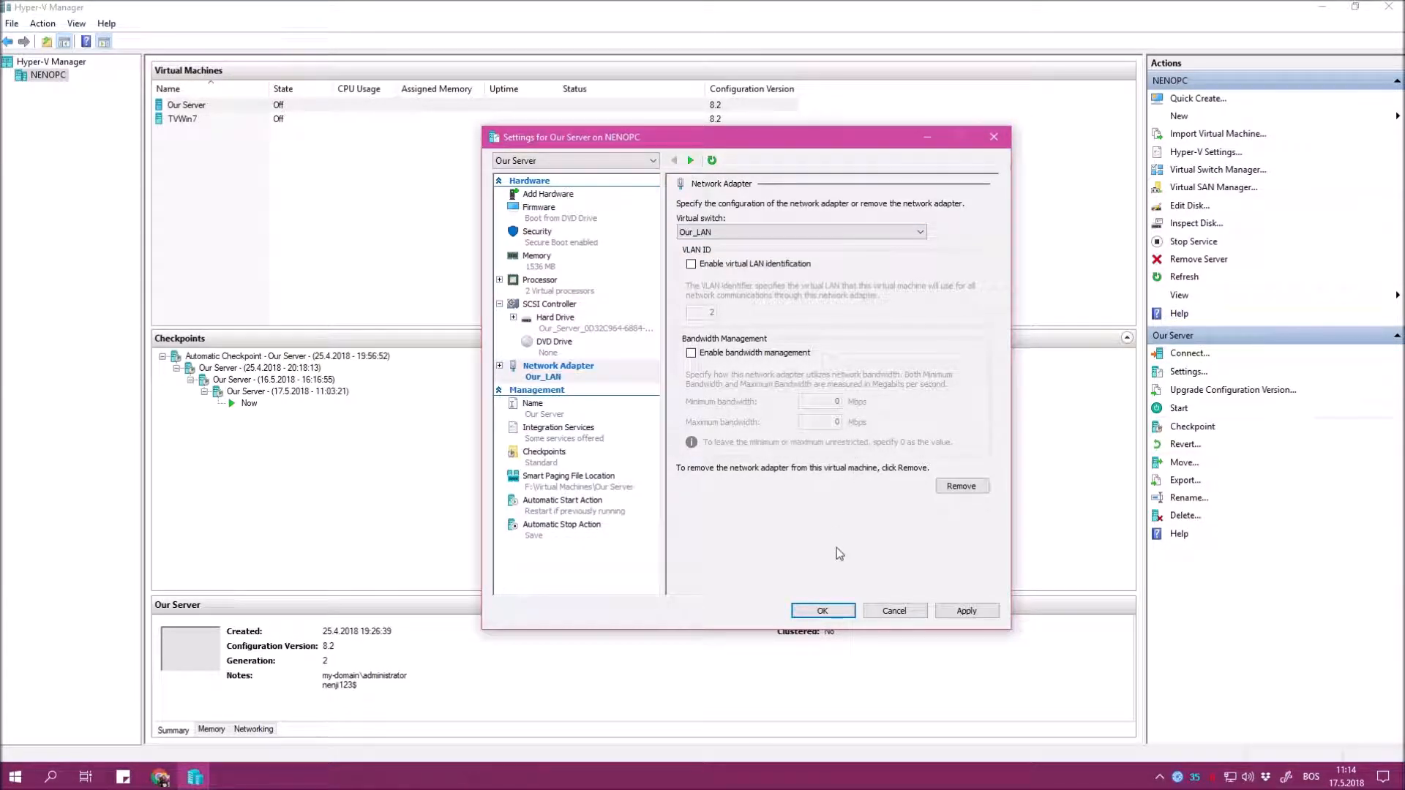
{"action": "left_click", "coordinate": [800, 609]}
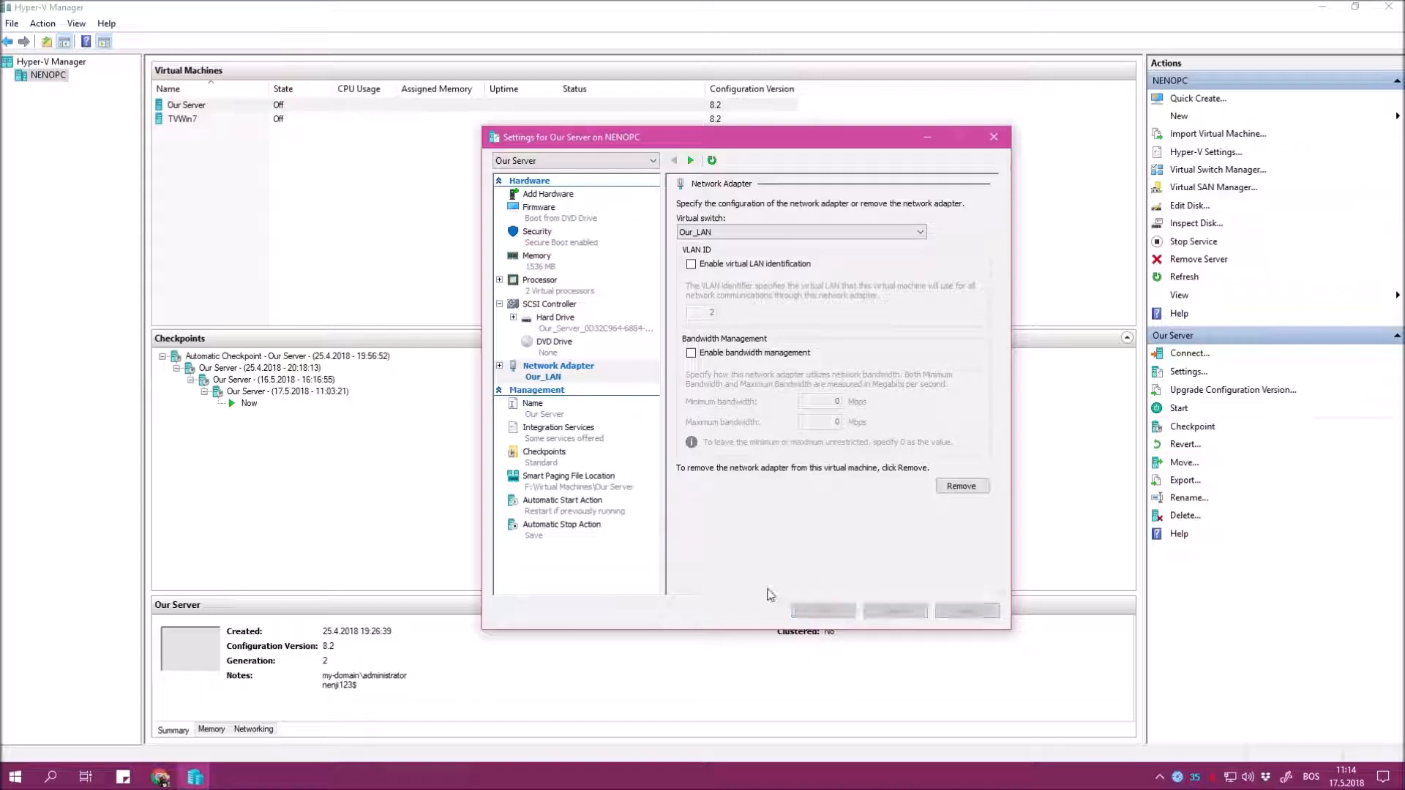
Connect TVWin7's network adapter to the Our_LAN switch.
{"action": "right_click", "coordinate": [202, 117]}
{"action": "left_click", "coordinate": [241, 146]}
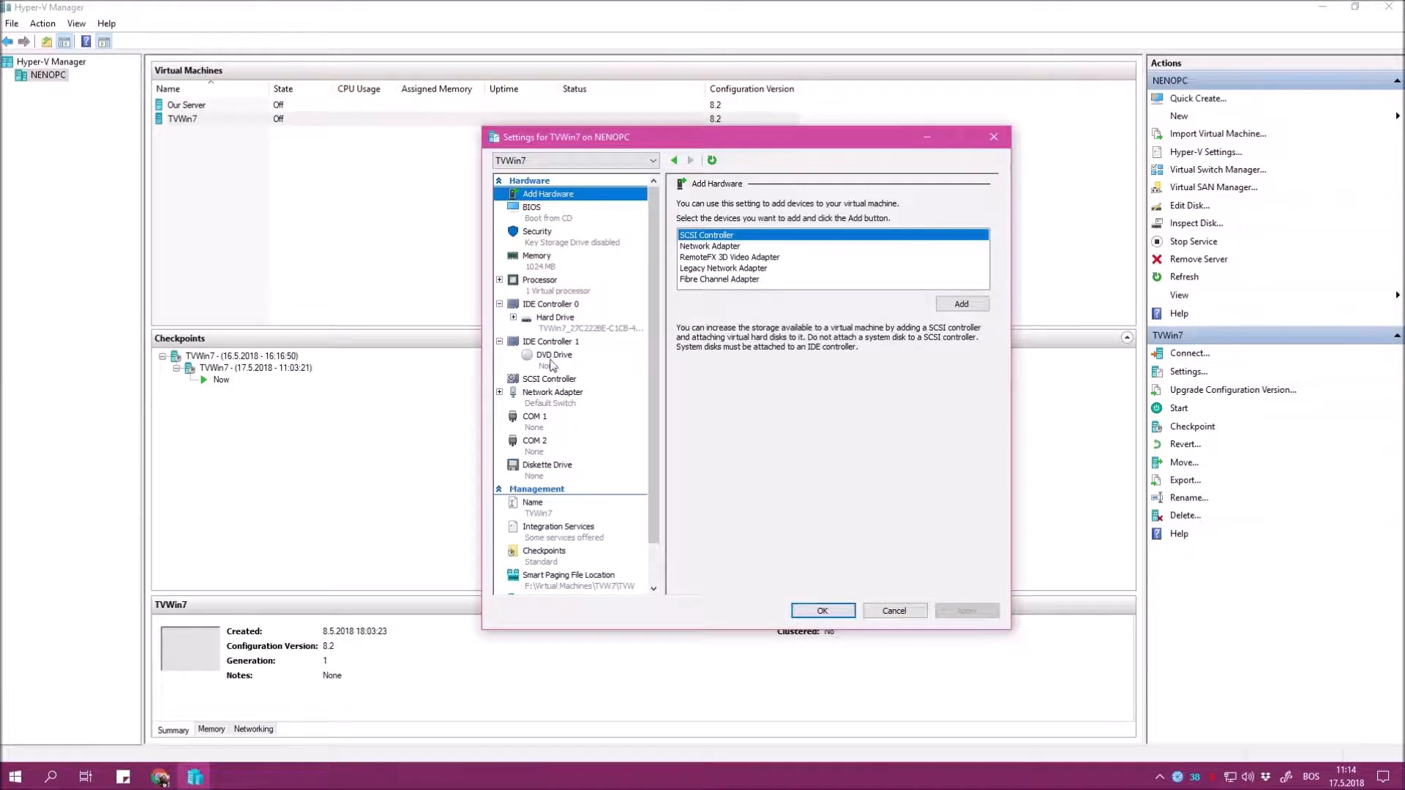
{"action": "left_click", "coordinate": [578, 398]}
{"action": "left_click", "coordinate": [736, 233]}
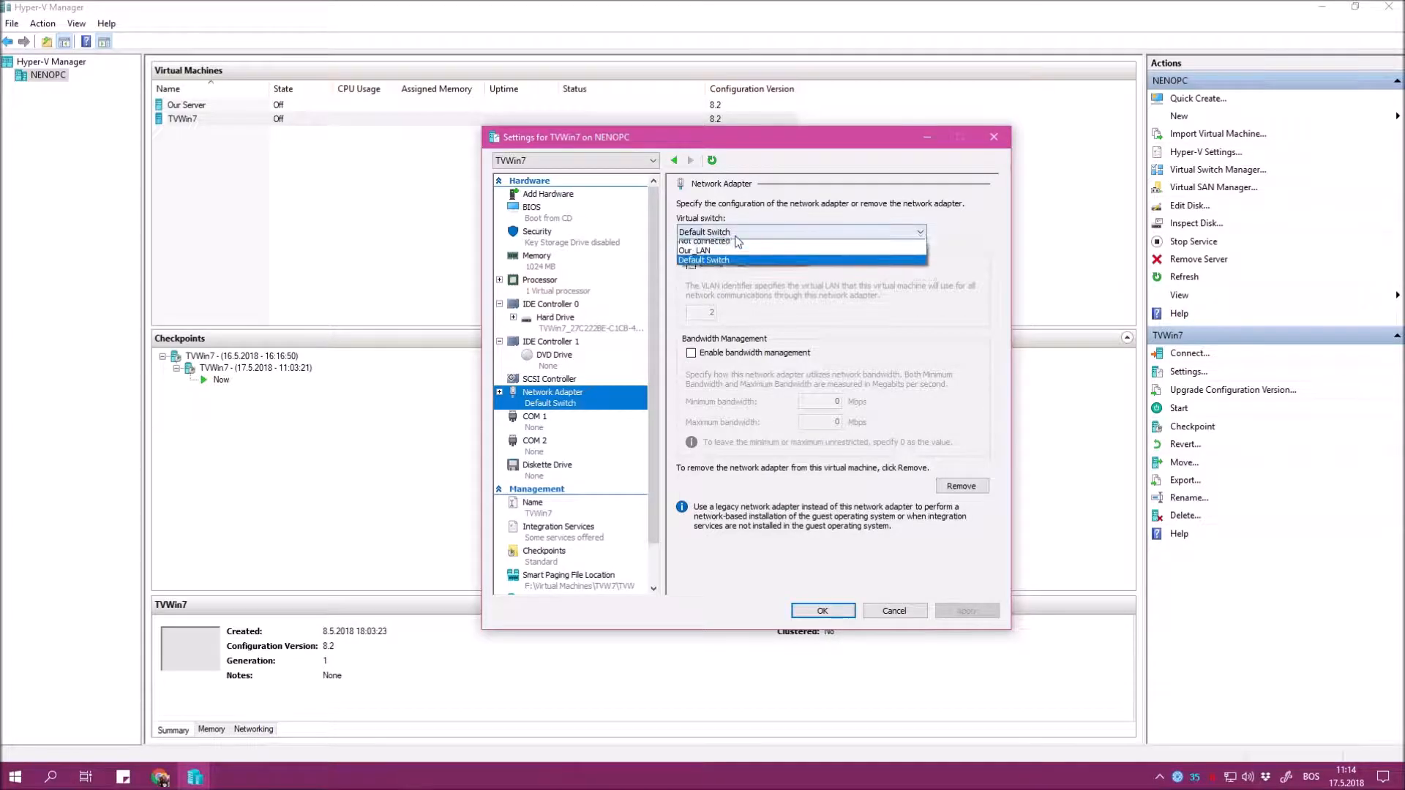
{"action": "left_click", "coordinate": [694, 247]}
{"action": "left_click", "coordinate": [823, 611]}
Start both Our Server and TVWin7 virtual machines together.
{"action": "left_click_drag", "start_coordinate": [234, 219], "coordinate": [174, 101]}
{"action": "right_click", "coordinate": [174, 102]}
{"action": "left_click", "coordinate": [210, 152]}
{"action": "left_click", "coordinate": [349, 184]}
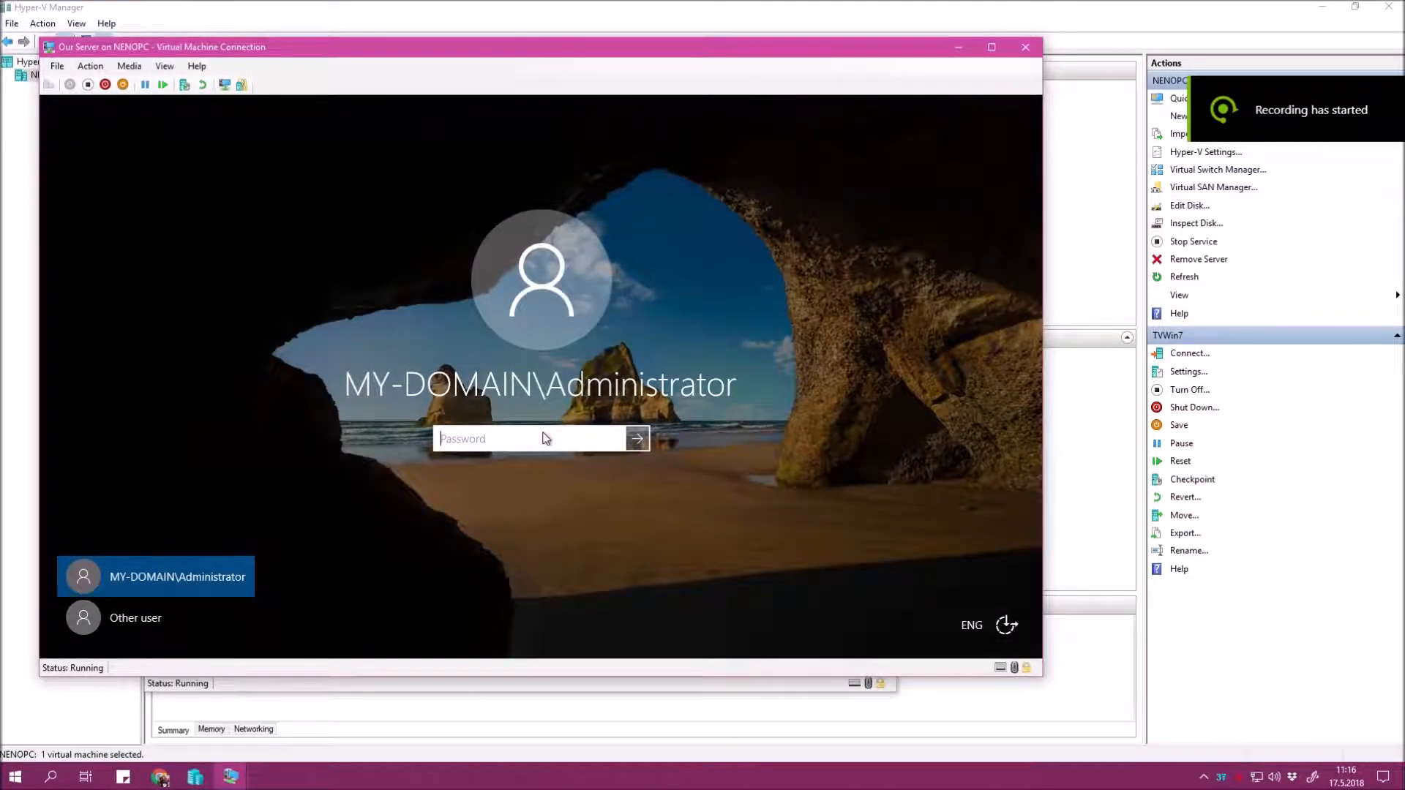
Sign in to Our Server with the Administrator password, then view TVWin7's System properties maximized.
{"action": "type", "text": "*********"}
{"action": "key", "text": "Return"}
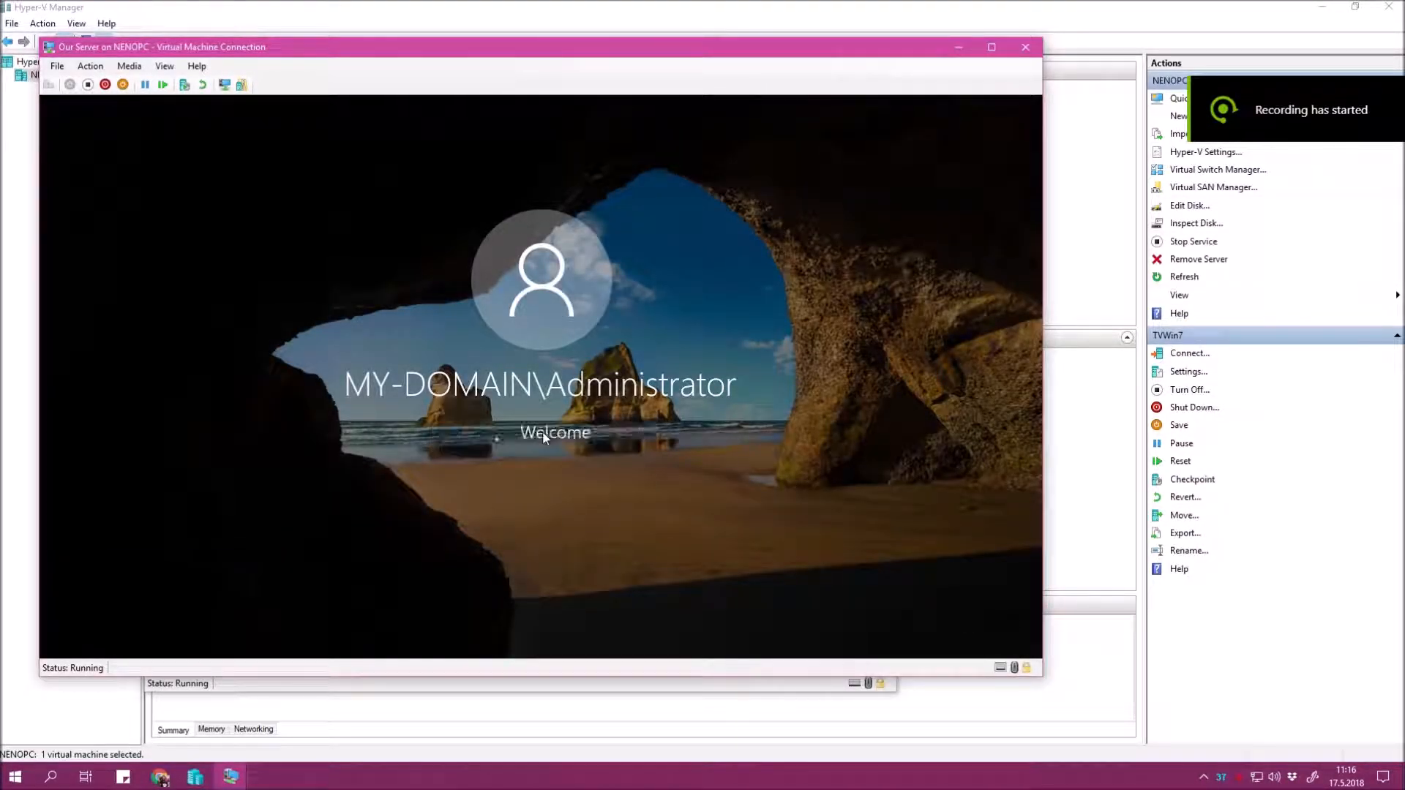
{"action": "left_click", "coordinate": [605, 687]}
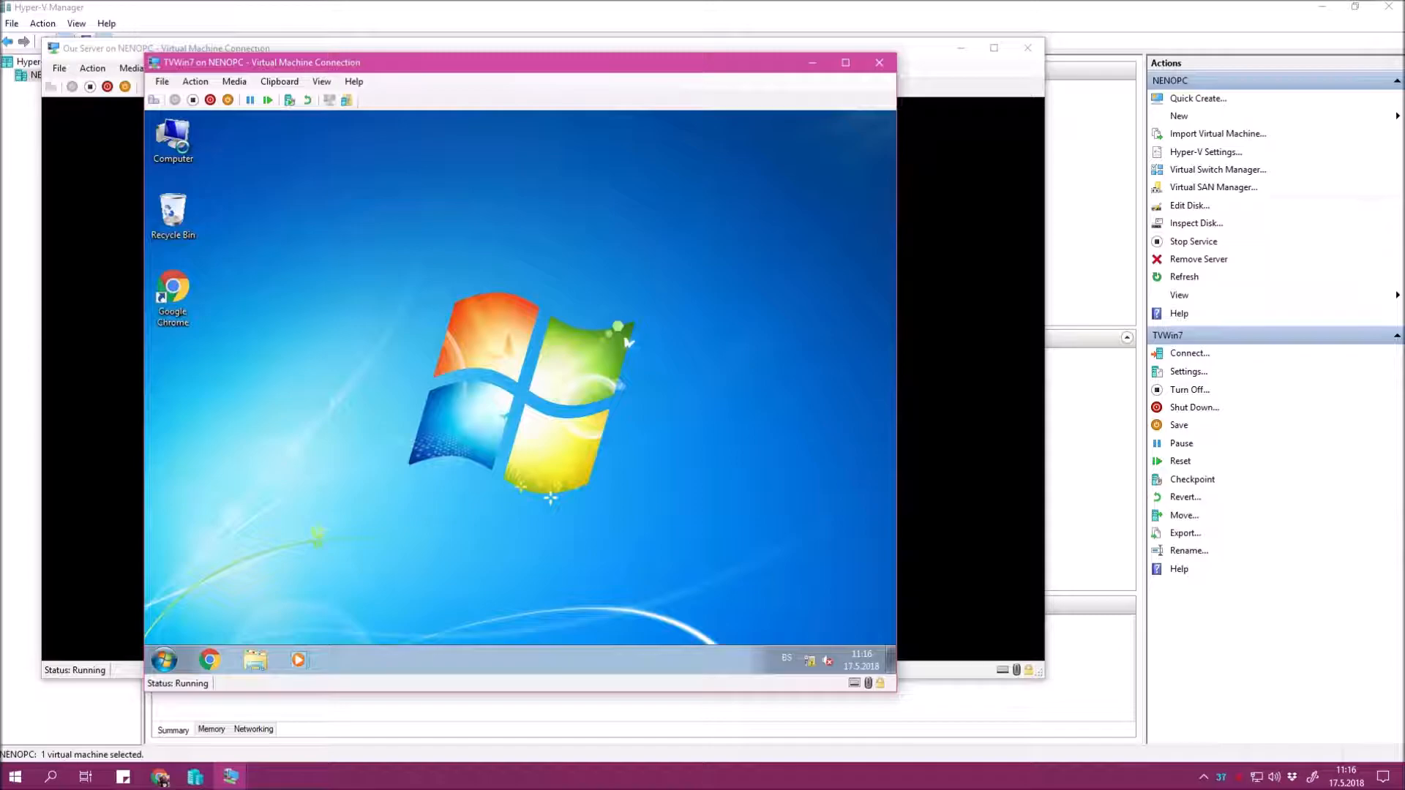
{"action": "right_click", "coordinate": [184, 149]}
{"action": "left_click", "coordinate": [515, 318]}
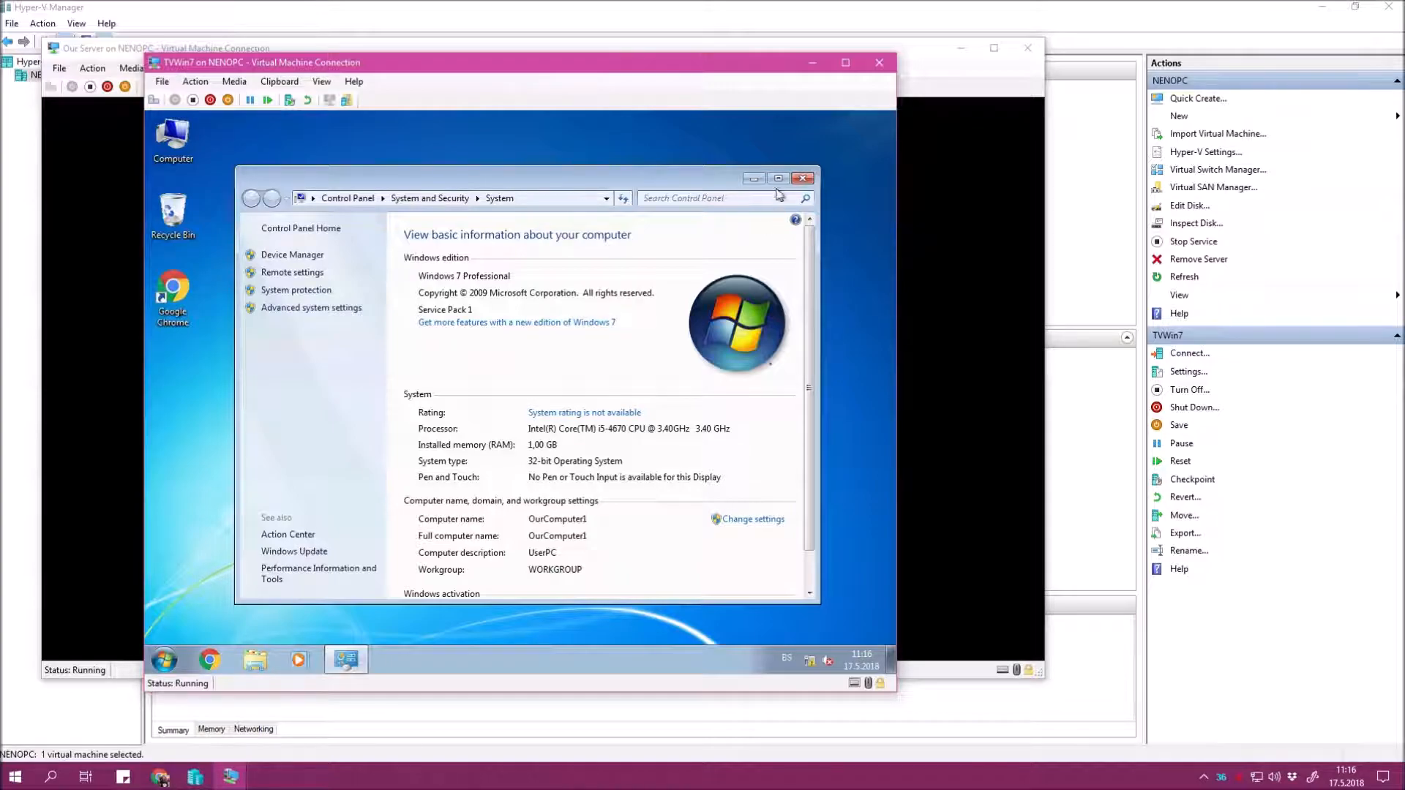
{"action": "left_click", "coordinate": [778, 178]}
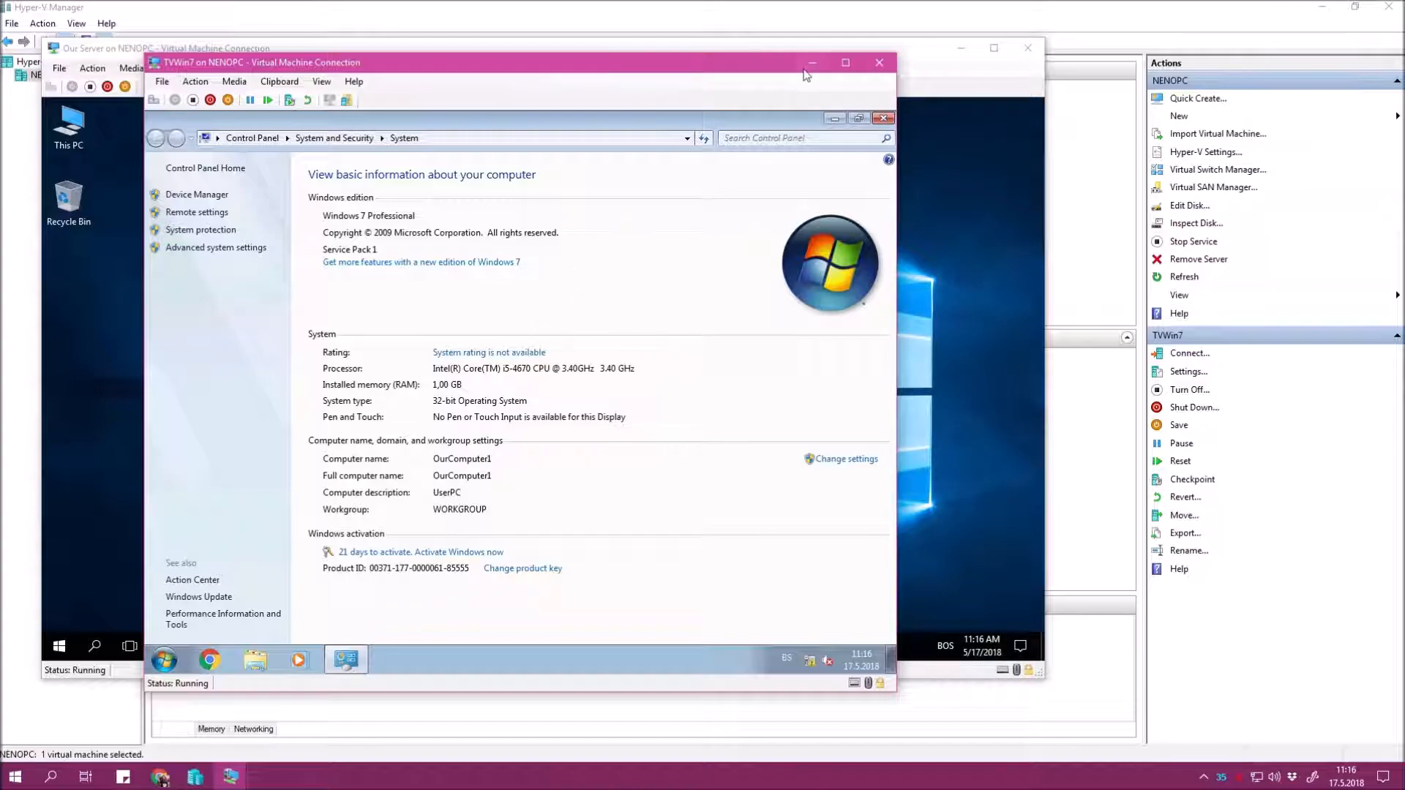
Refresh the Our Server desktop and minimize Server Manager.
{"action": "left_click", "coordinate": [941, 376]}
{"action": "right_click", "coordinate": [459, 266]}
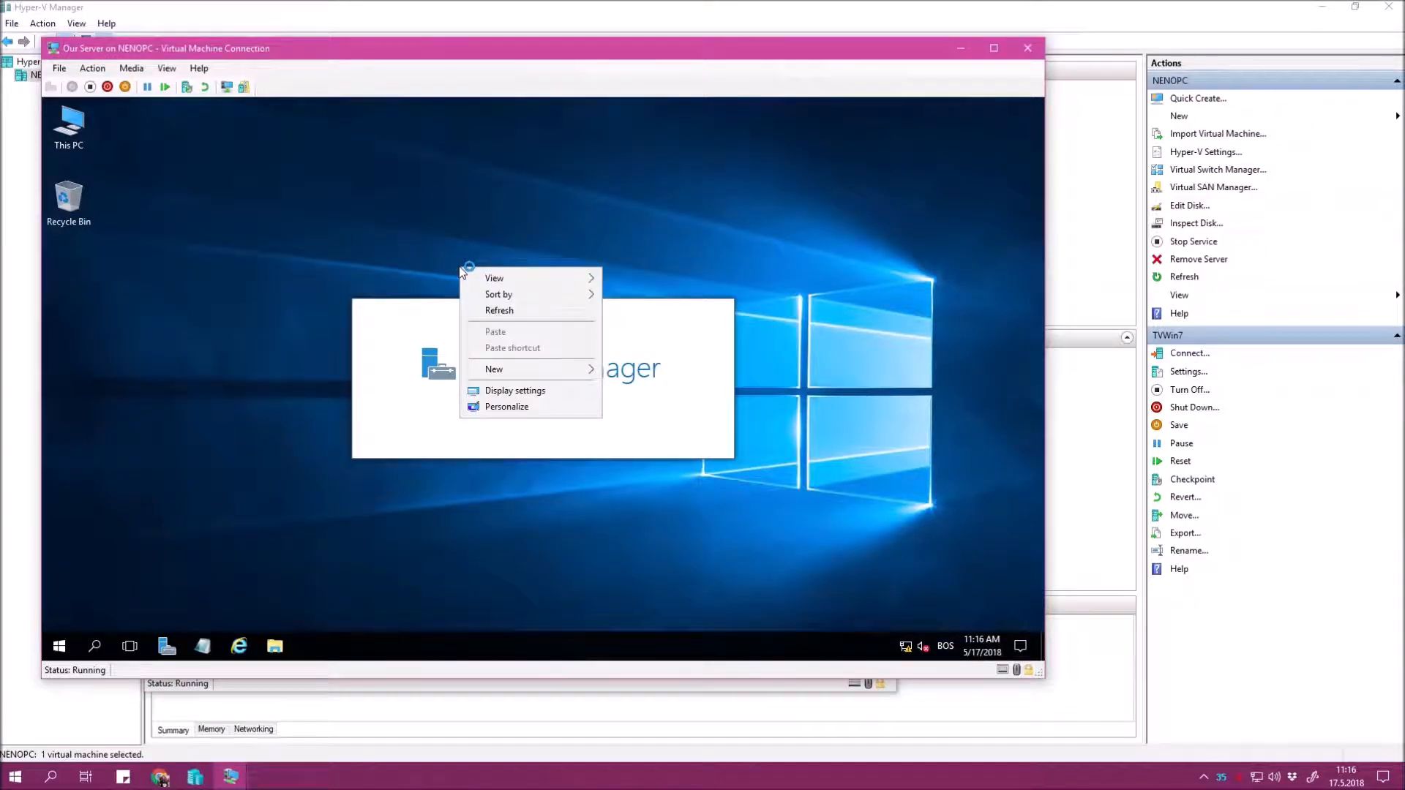
{"action": "left_click", "coordinate": [500, 310]}
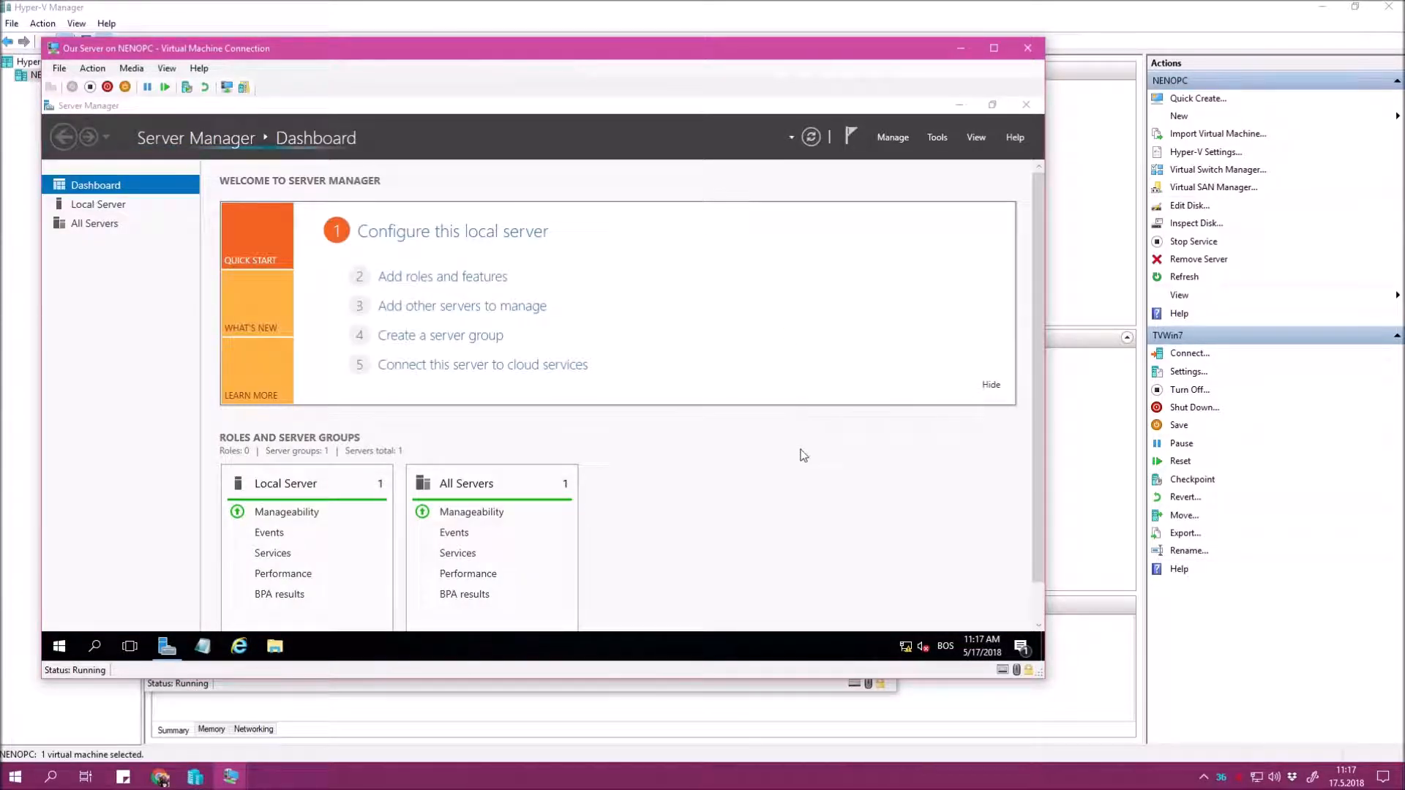
{"action": "left_click", "coordinate": [959, 105]}
{"action": "right_click", "coordinate": [538, 184]}
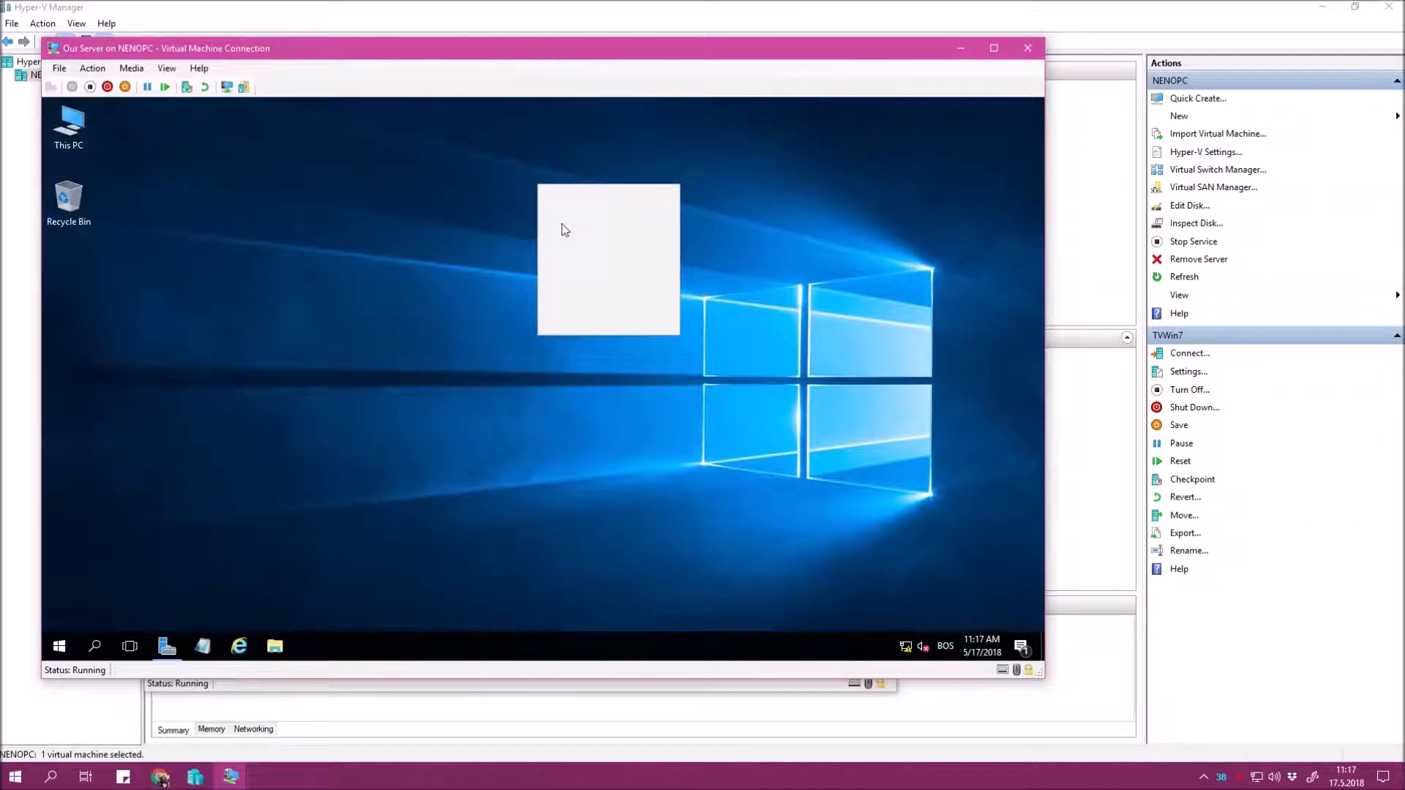
{"action": "left_click", "coordinate": [563, 225]}
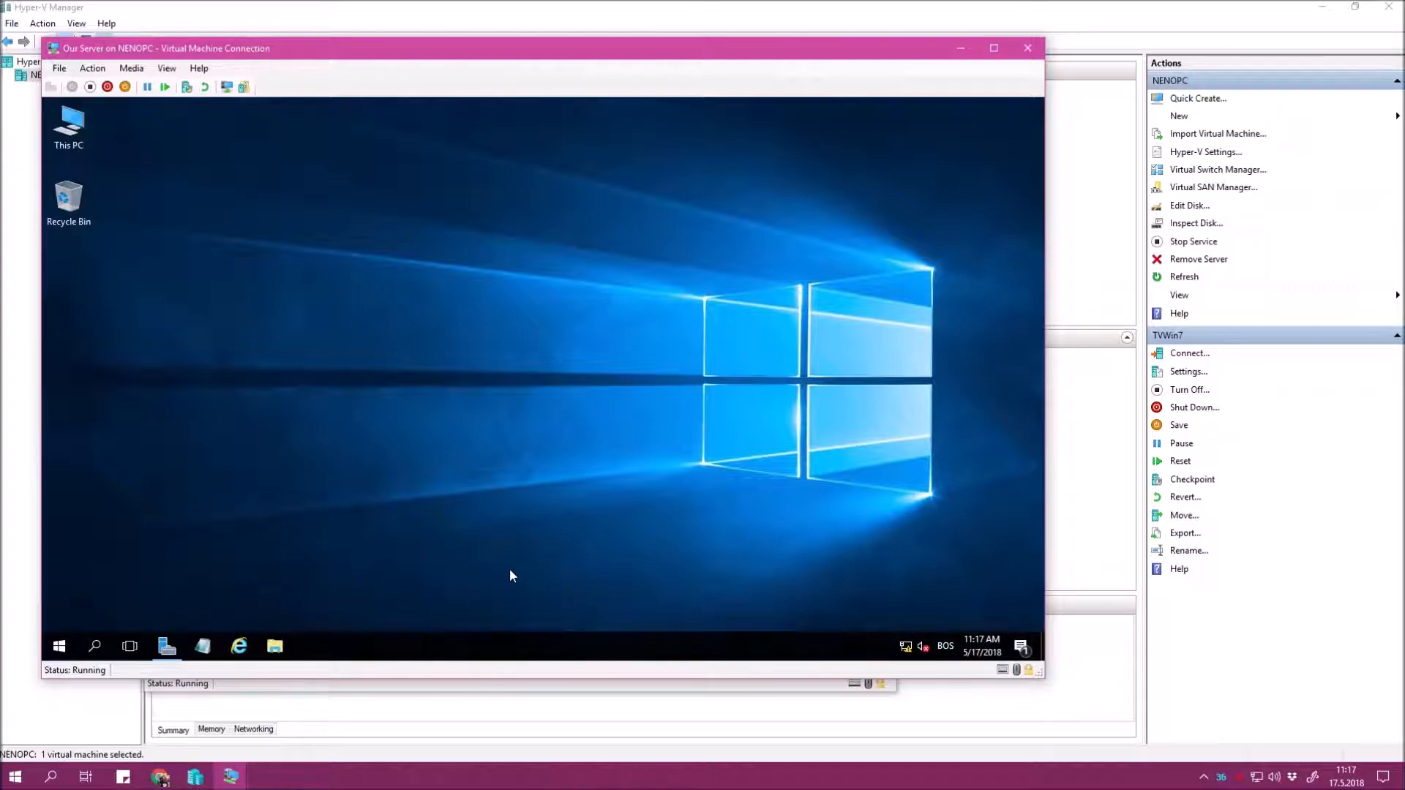
{"action": "key", "text": "super"}
Review Ethernet 4's current DHCP, IPv4 address, subnet mask and gateway details.
{"action": "left_click", "coordinate": [316, 502]}
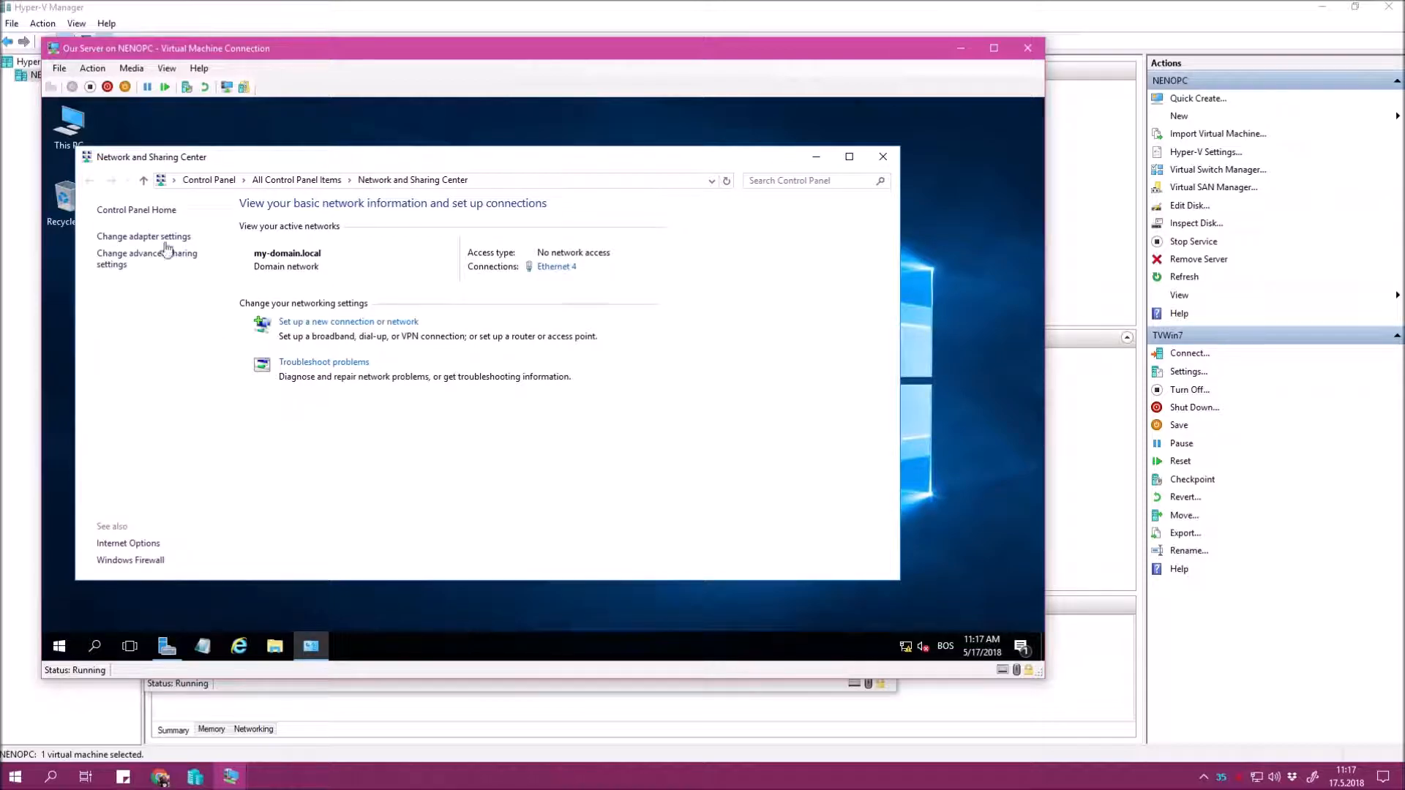
{"action": "left_click", "coordinate": [559, 267]}
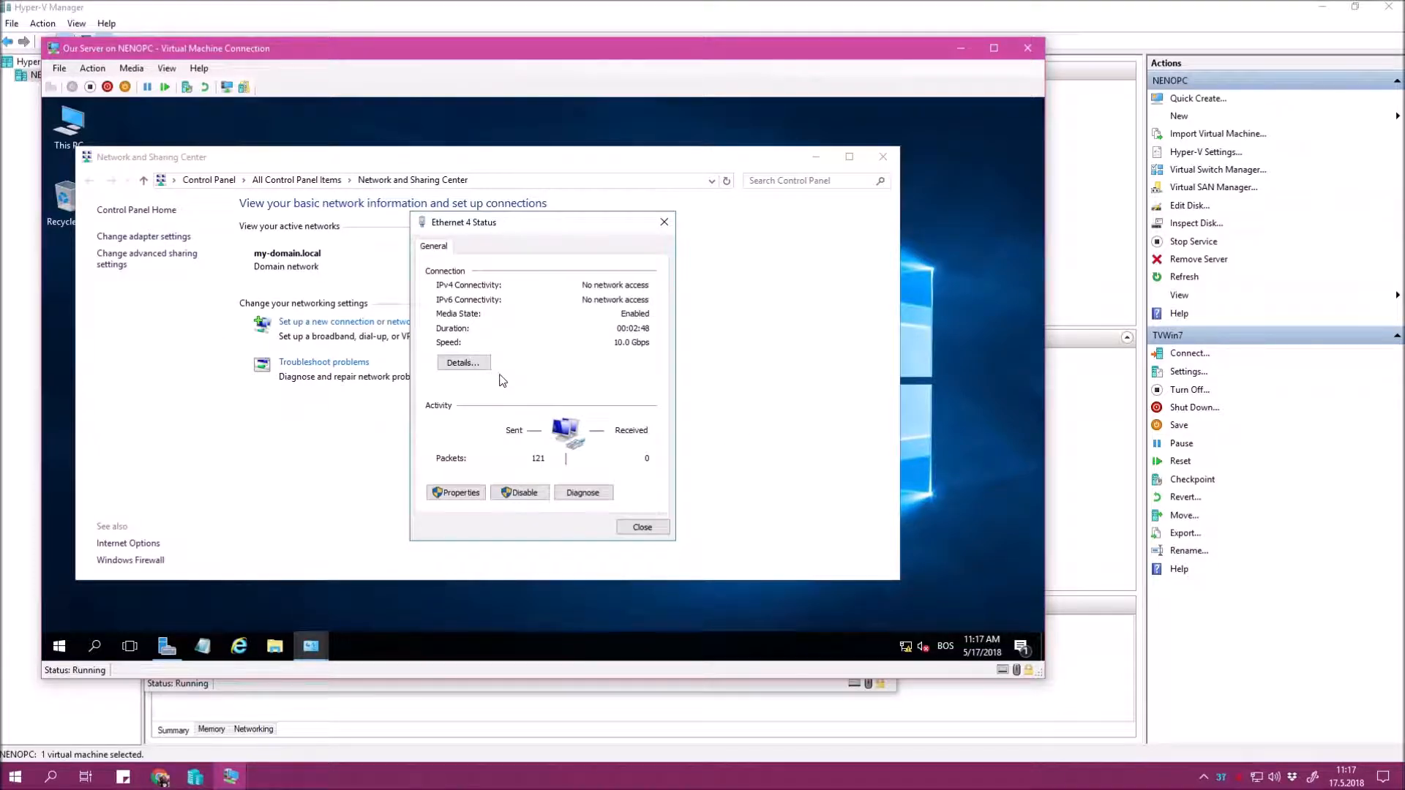
{"action": "left_click", "coordinate": [465, 364]}
{"action": "left_click", "coordinate": [583, 354]}
{"action": "left_click", "coordinate": [589, 344]}
{"action": "left_click", "coordinate": [589, 356]}
{"action": "left_click", "coordinate": [588, 363]}
{"action": "left_click", "coordinate": [587, 356]}
{"action": "left_click", "coordinate": [585, 365]}
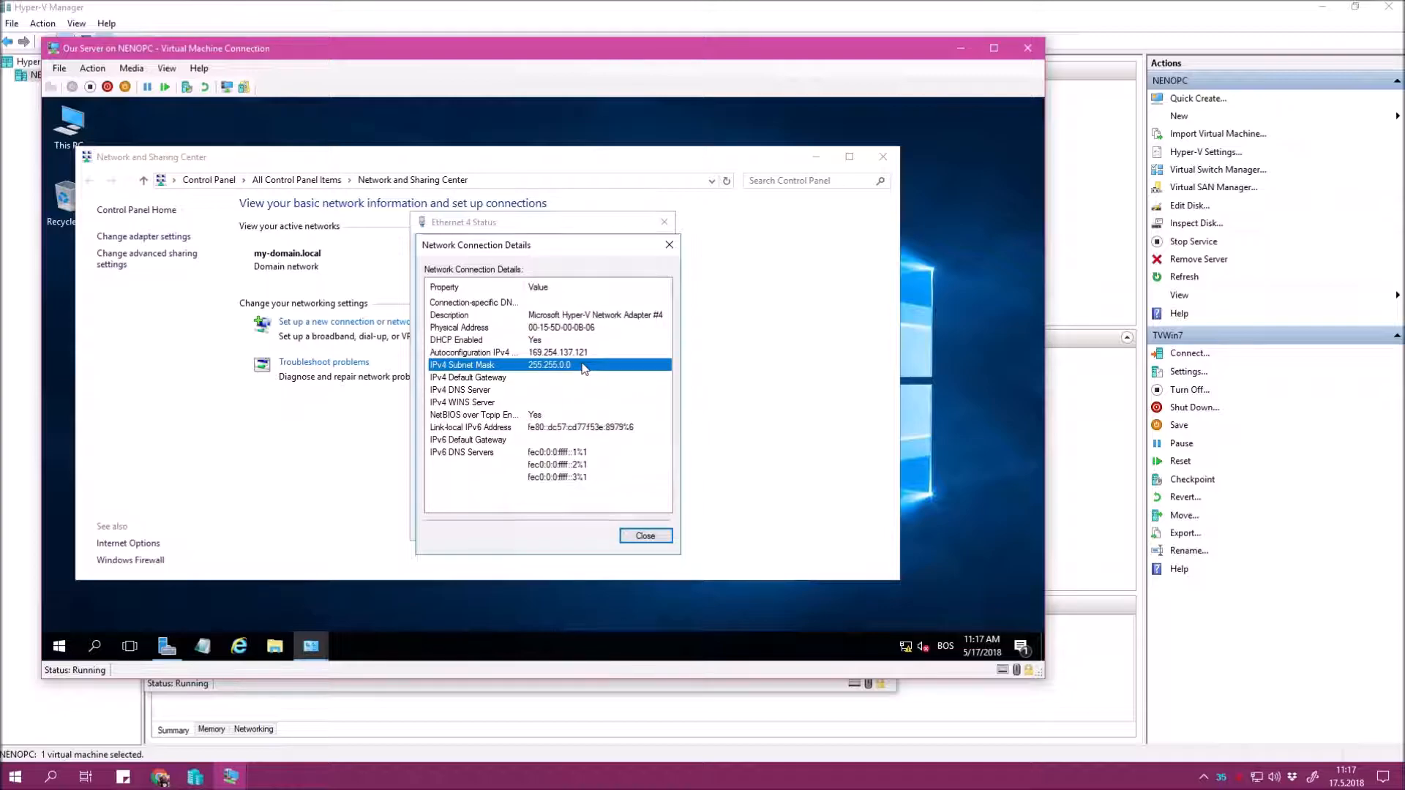
{"action": "left_click", "coordinate": [560, 374]}
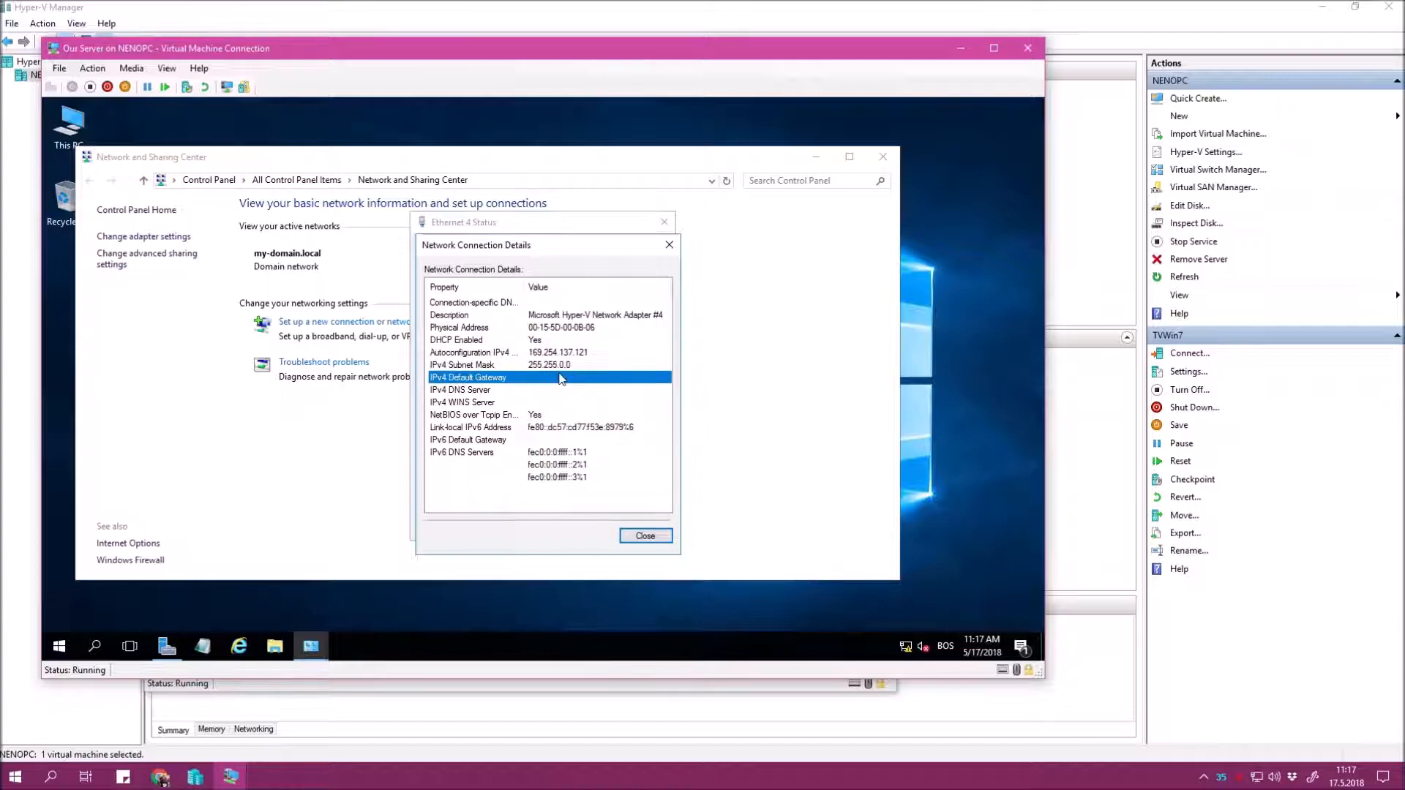
{"action": "left_click", "coordinate": [644, 539]}
Set Ethernet 4's preferred DNS server to 127.0.0.1 in its IPv4 properties.
{"action": "left_click", "coordinate": [458, 492]}
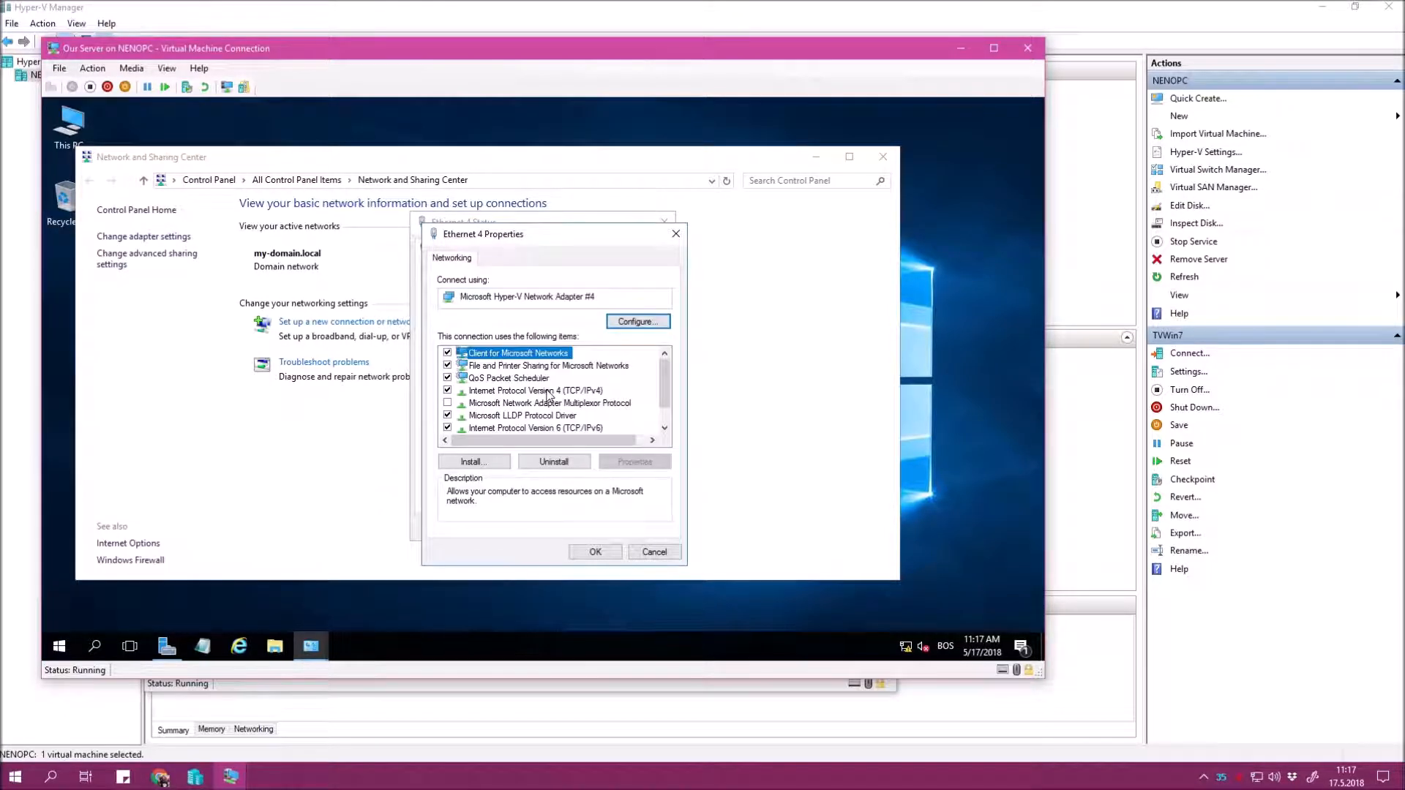
{"action": "left_click", "coordinate": [557, 390]}
{"action": "left_click", "coordinate": [628, 461]}
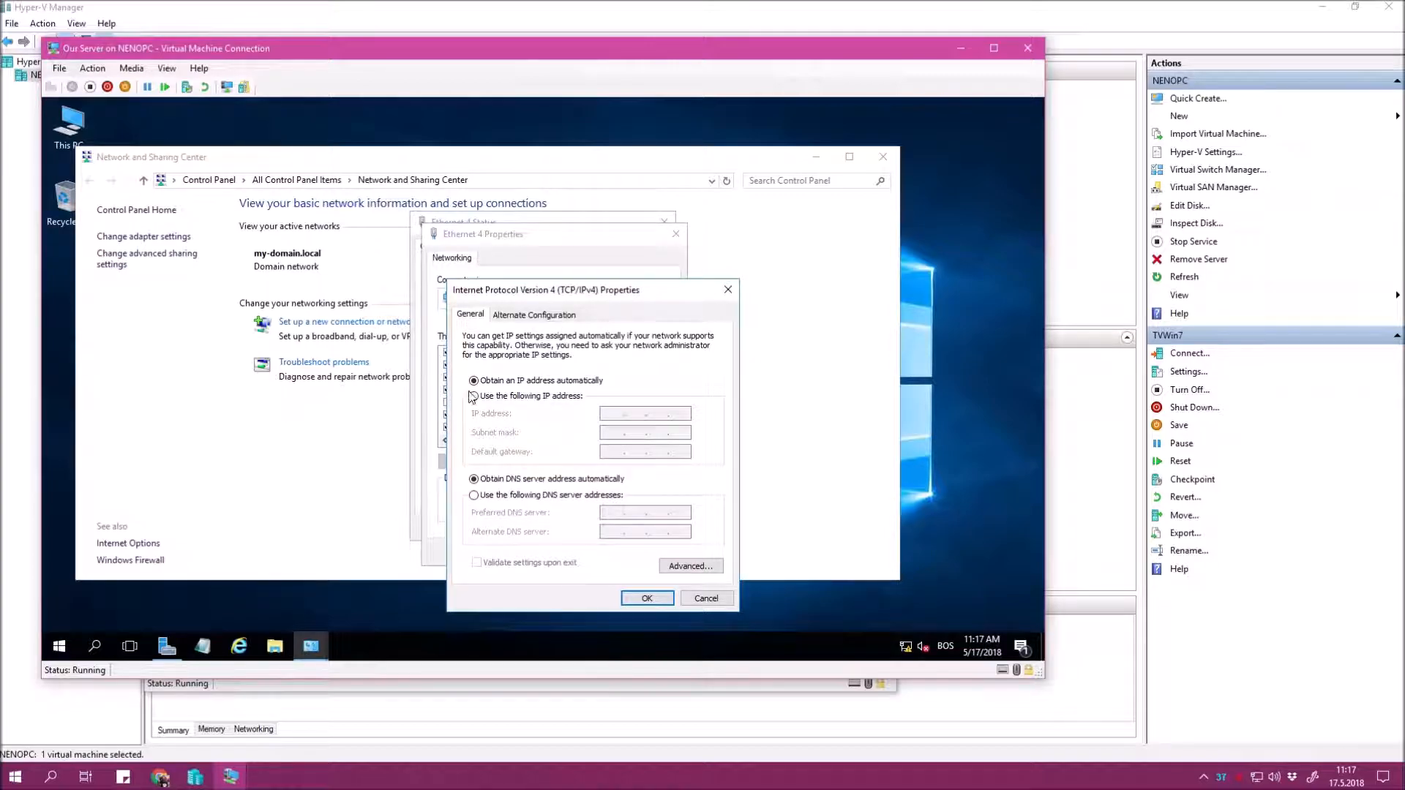
{"action": "left_click", "coordinate": [166, 652]}
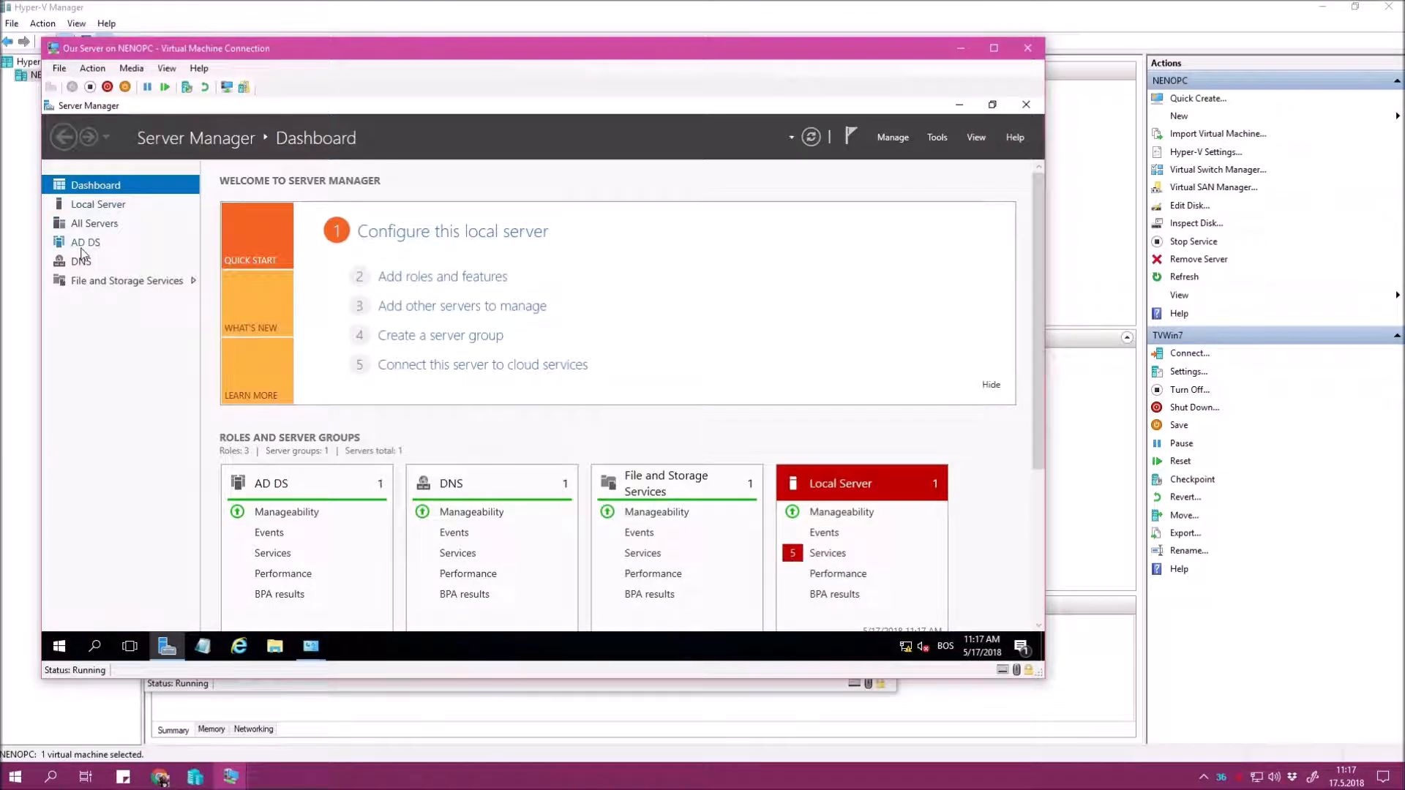
{"action": "left_click", "coordinate": [959, 104]}
{"action": "left_click", "coordinate": [551, 495]}
{"action": "left_click", "coordinate": [612, 513]}
{"action": "type", "text": "12"}
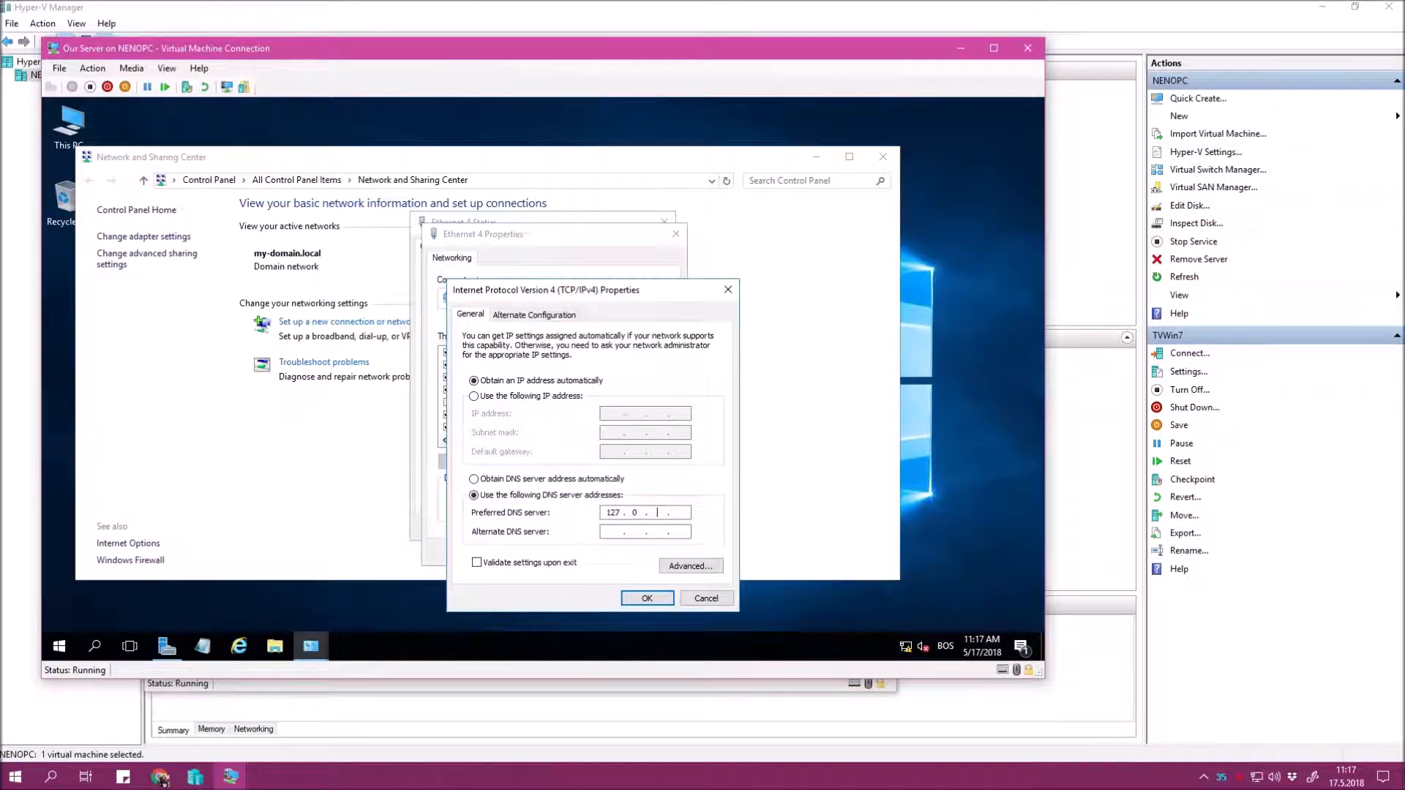
{"action": "type", "text": "7.0.0.1"}
Assign static IP 192.168.15.20 with mask 255.255.255.0 and turn off IPv6.
{"action": "left_click", "coordinate": [547, 396]}
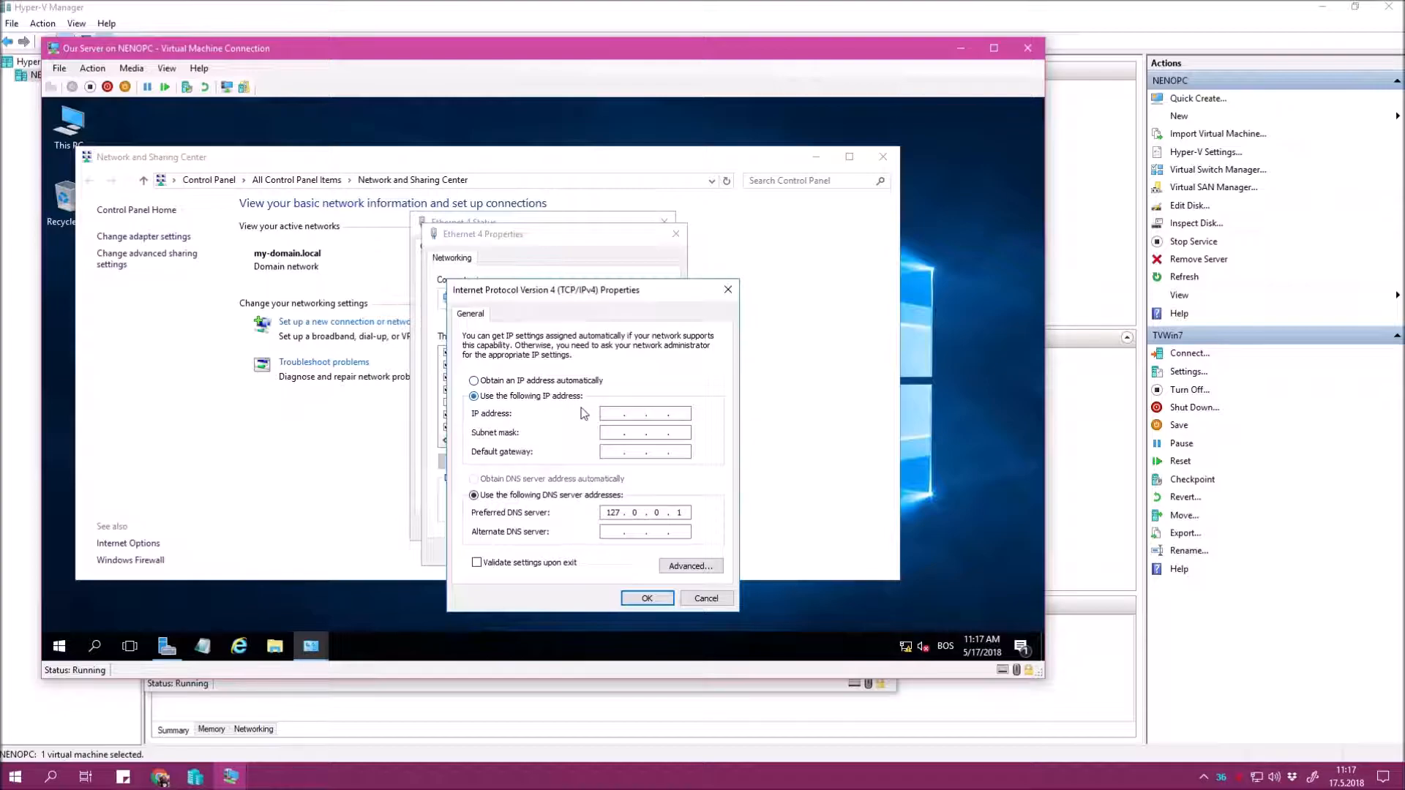
{"action": "type", "text": "192 . 168 . 15 . 20"}
{"action": "key", "text": "Tab"}
{"action": "key", "text": "Tab"}
{"action": "left_click", "coordinate": [645, 598]}
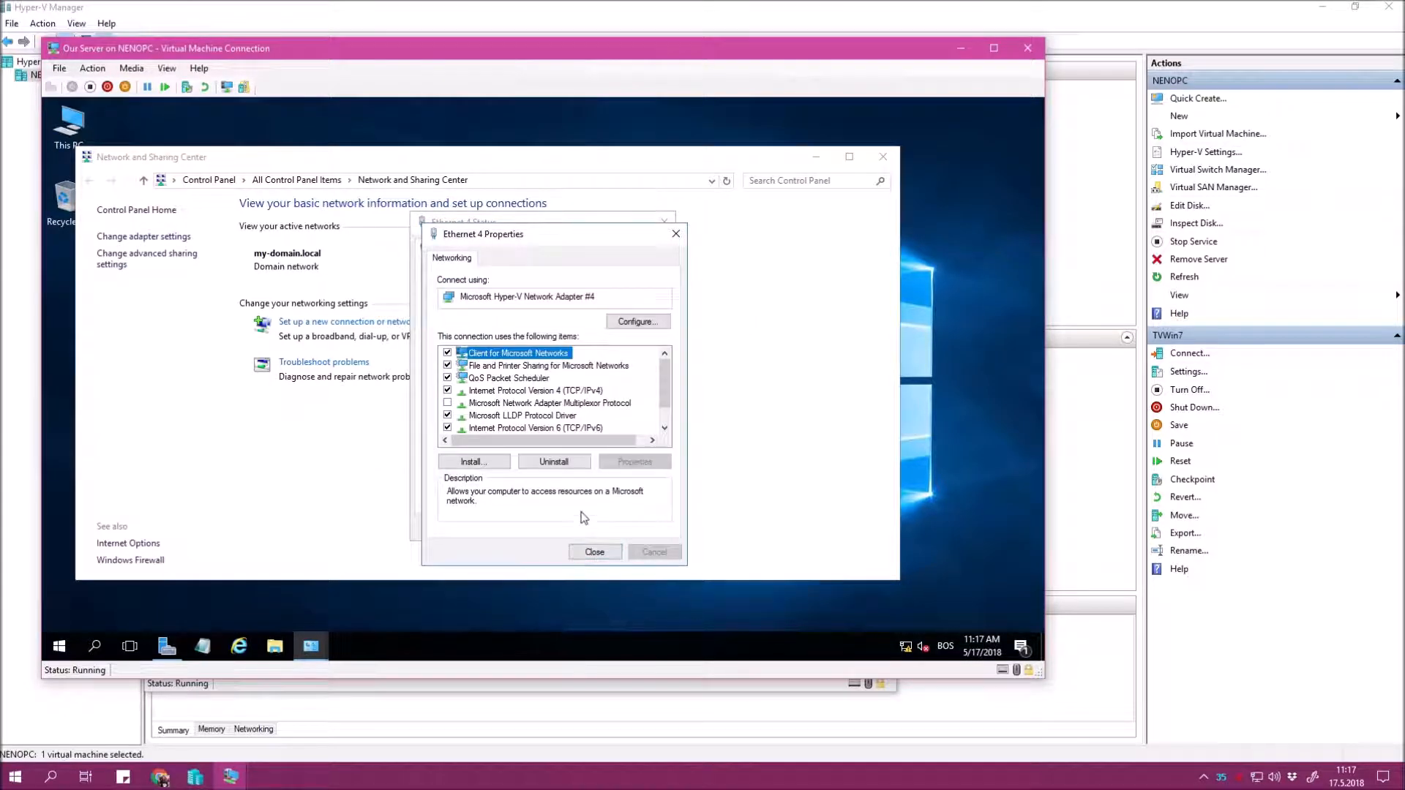
{"action": "left_click", "coordinate": [589, 430]}
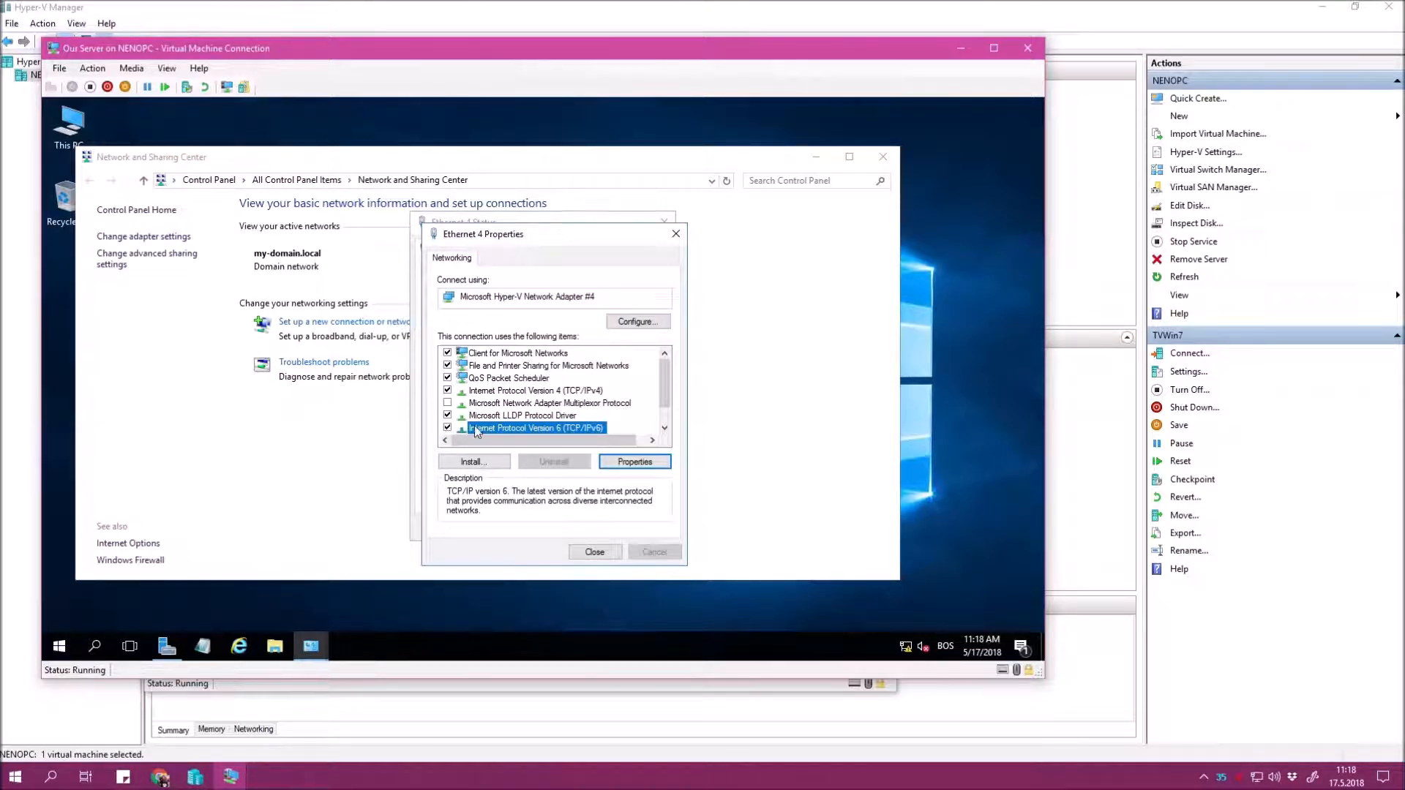
{"action": "left_click", "coordinate": [595, 552]}
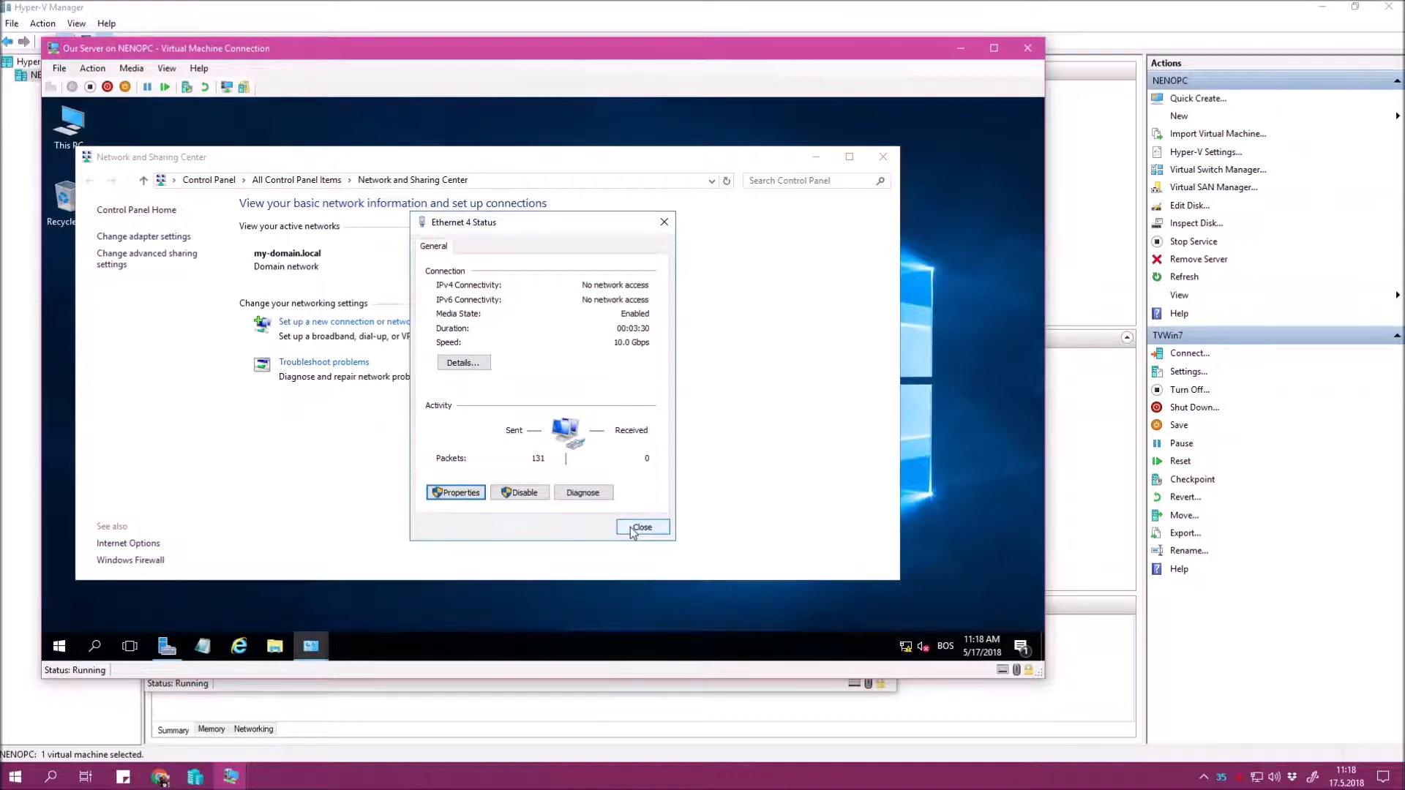
{"action": "left_click", "coordinate": [634, 530]}
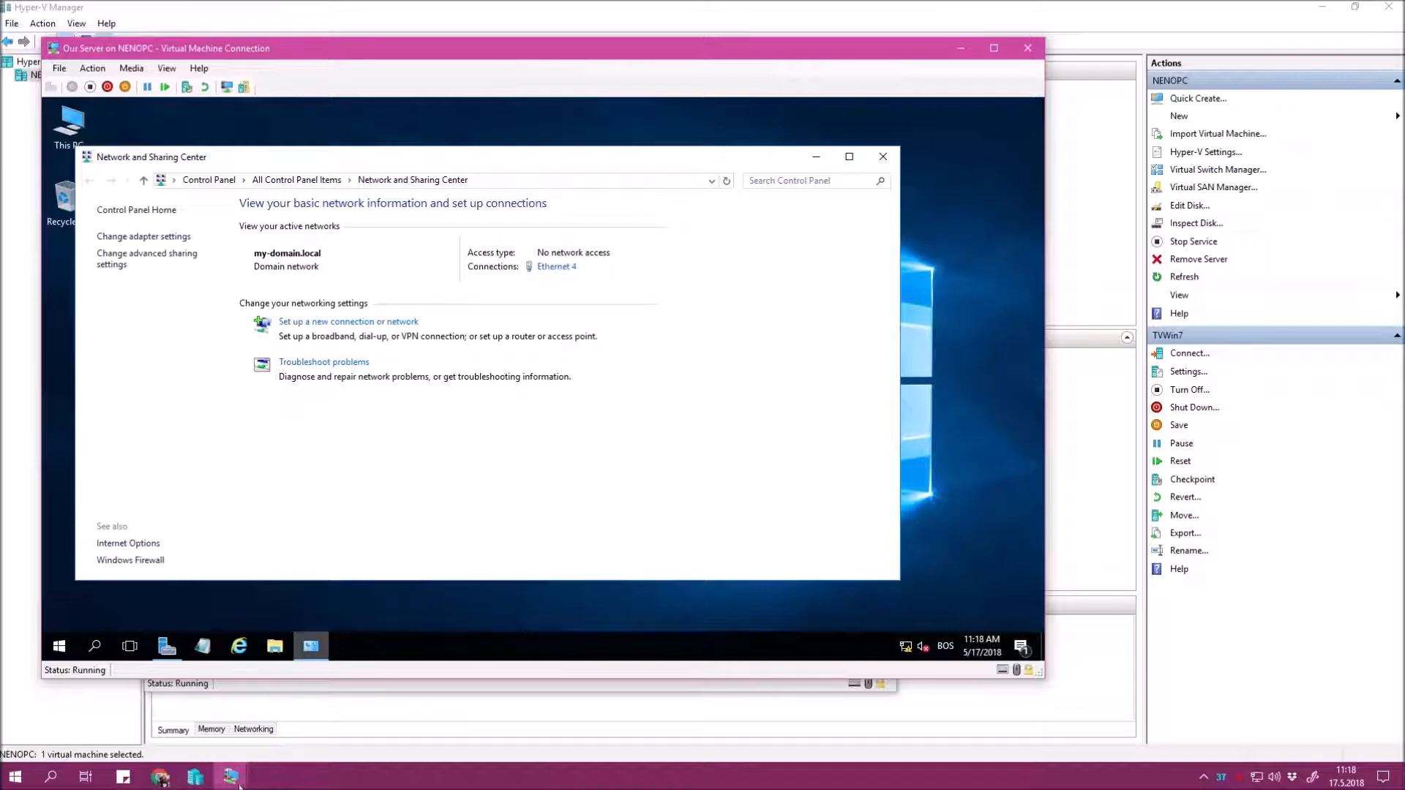
On TVWin7, open the IPv4 properties of Local Area Connection 3.
{"action": "mouse_move", "coordinate": [242, 785]}
{"action": "left_click", "coordinate": [222, 753]}
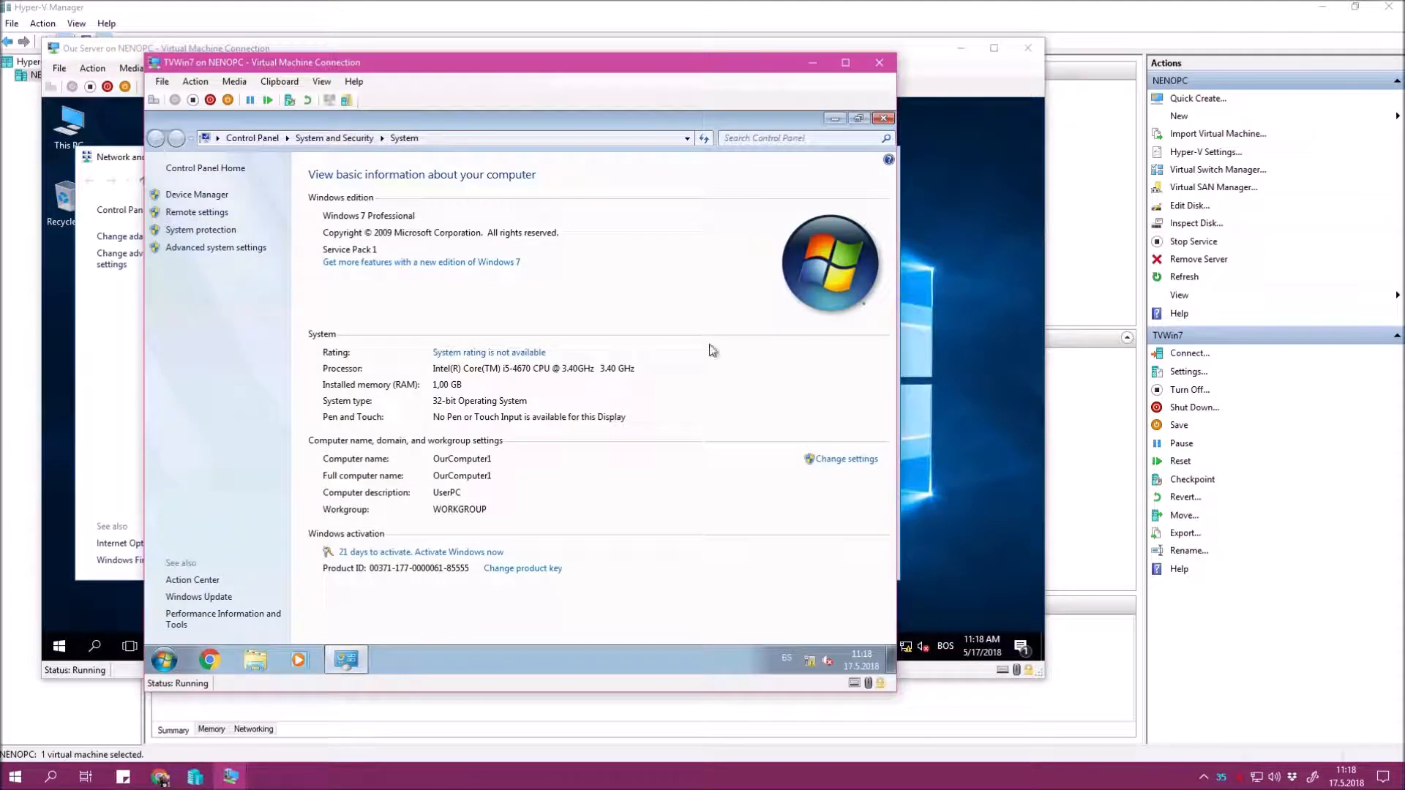
{"action": "left_click", "coordinate": [835, 117]}
{"action": "right_click", "coordinate": [810, 660]}
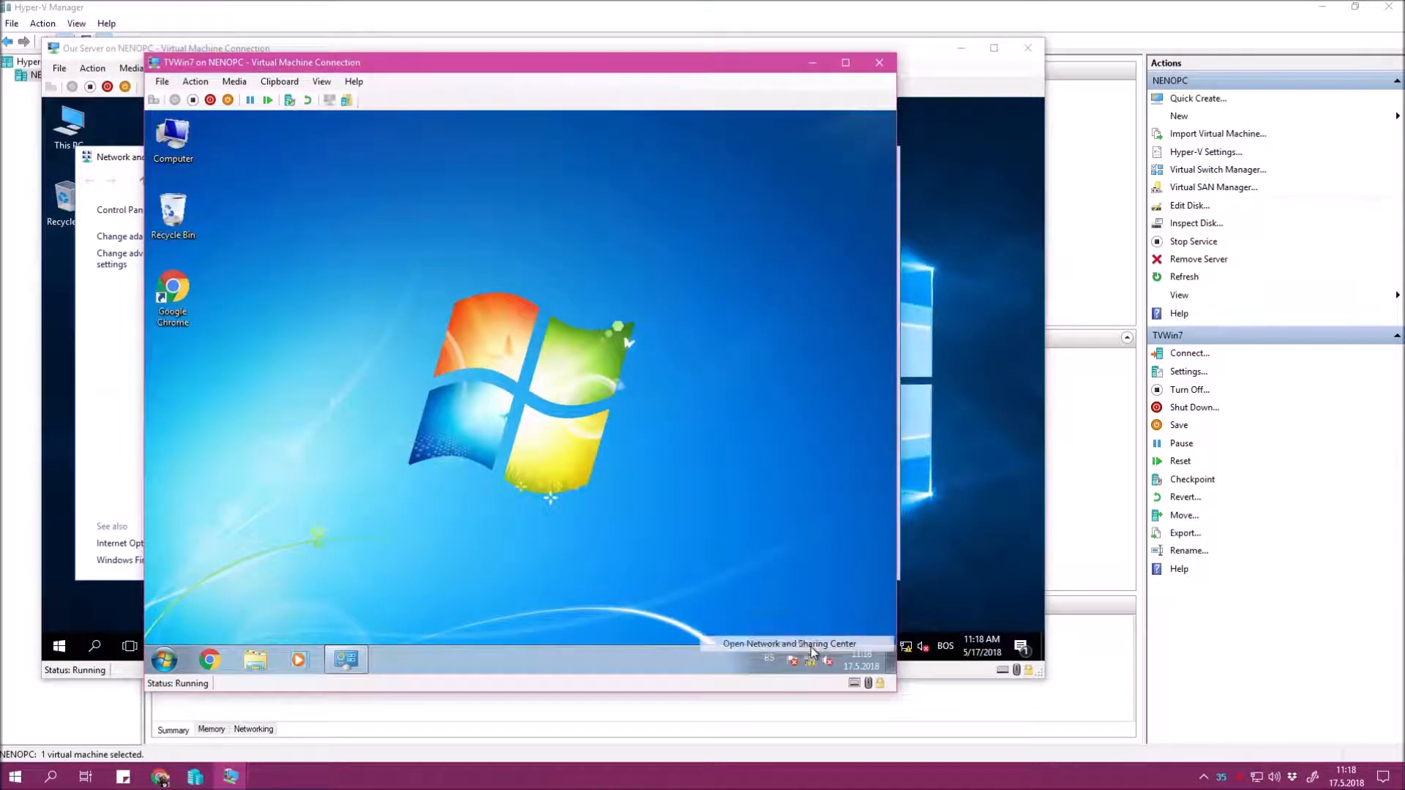
{"action": "left_click", "coordinate": [812, 644]}
{"action": "left_click", "coordinate": [739, 364]}
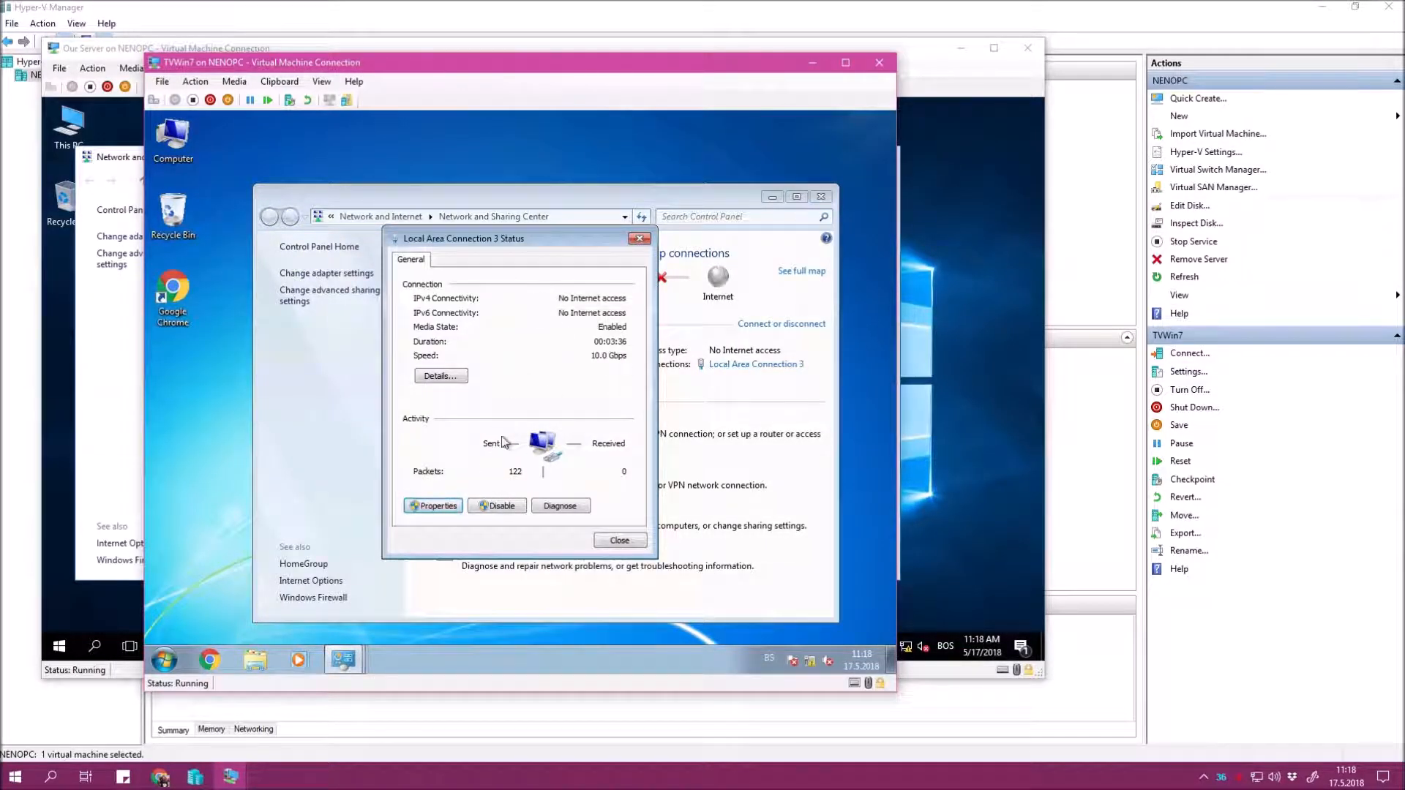
{"action": "left_click", "coordinate": [434, 505]}
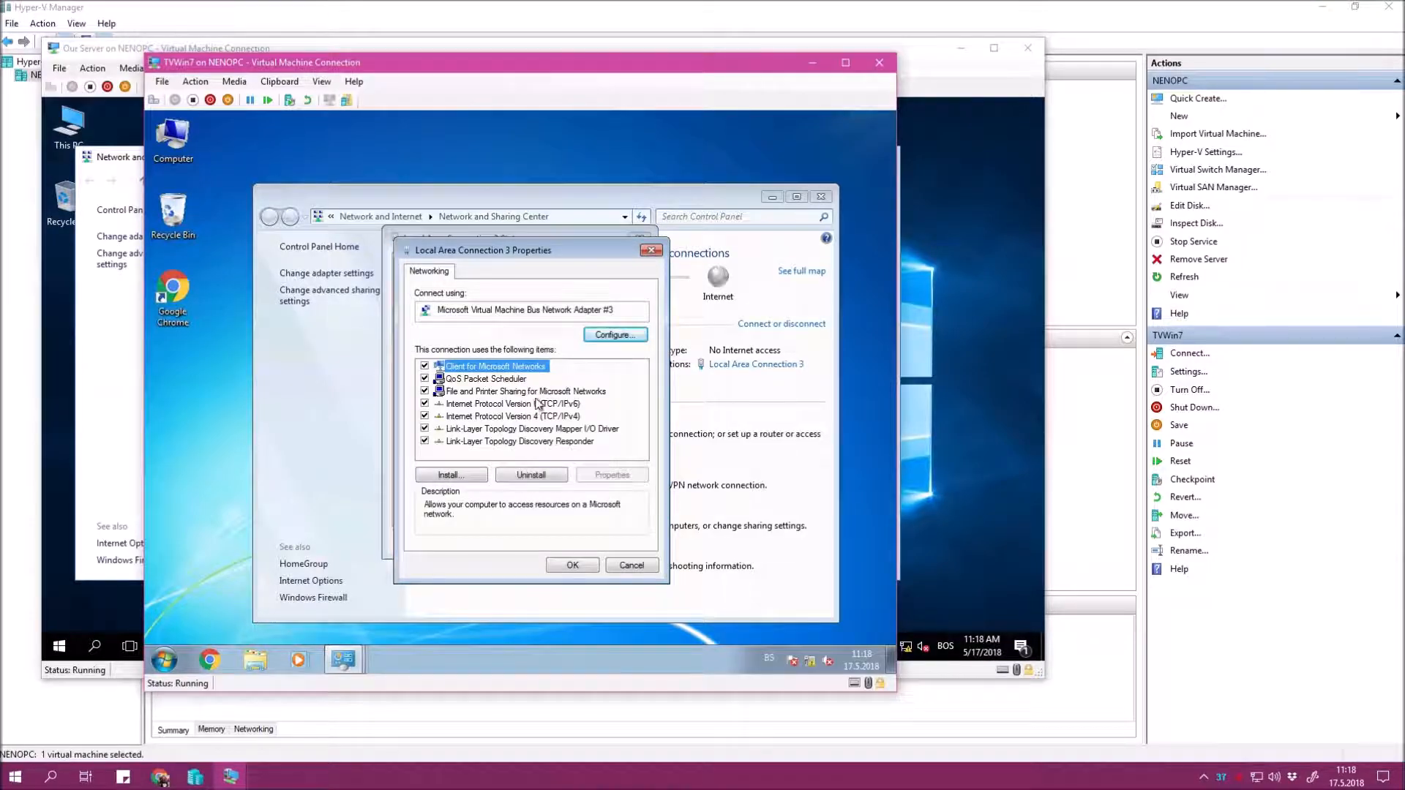
{"action": "left_click", "coordinate": [512, 416]}
{"action": "left_click", "coordinate": [612, 475]}
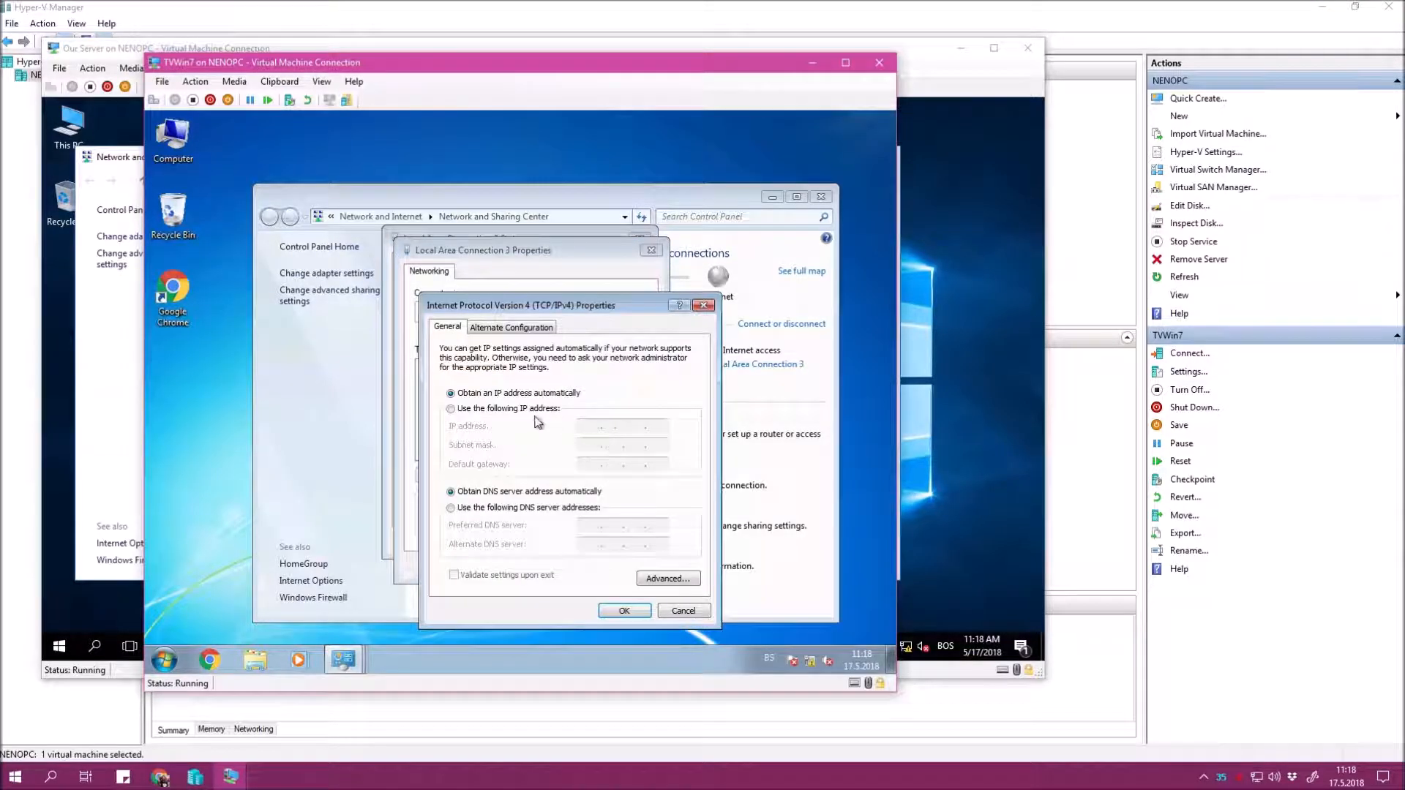
Assign static IP 192.168.15.31 with mask 255.255.255.0 and close the connection windows.
{"action": "left_click", "coordinate": [533, 409]}
{"action": "type", "text": "19 "}
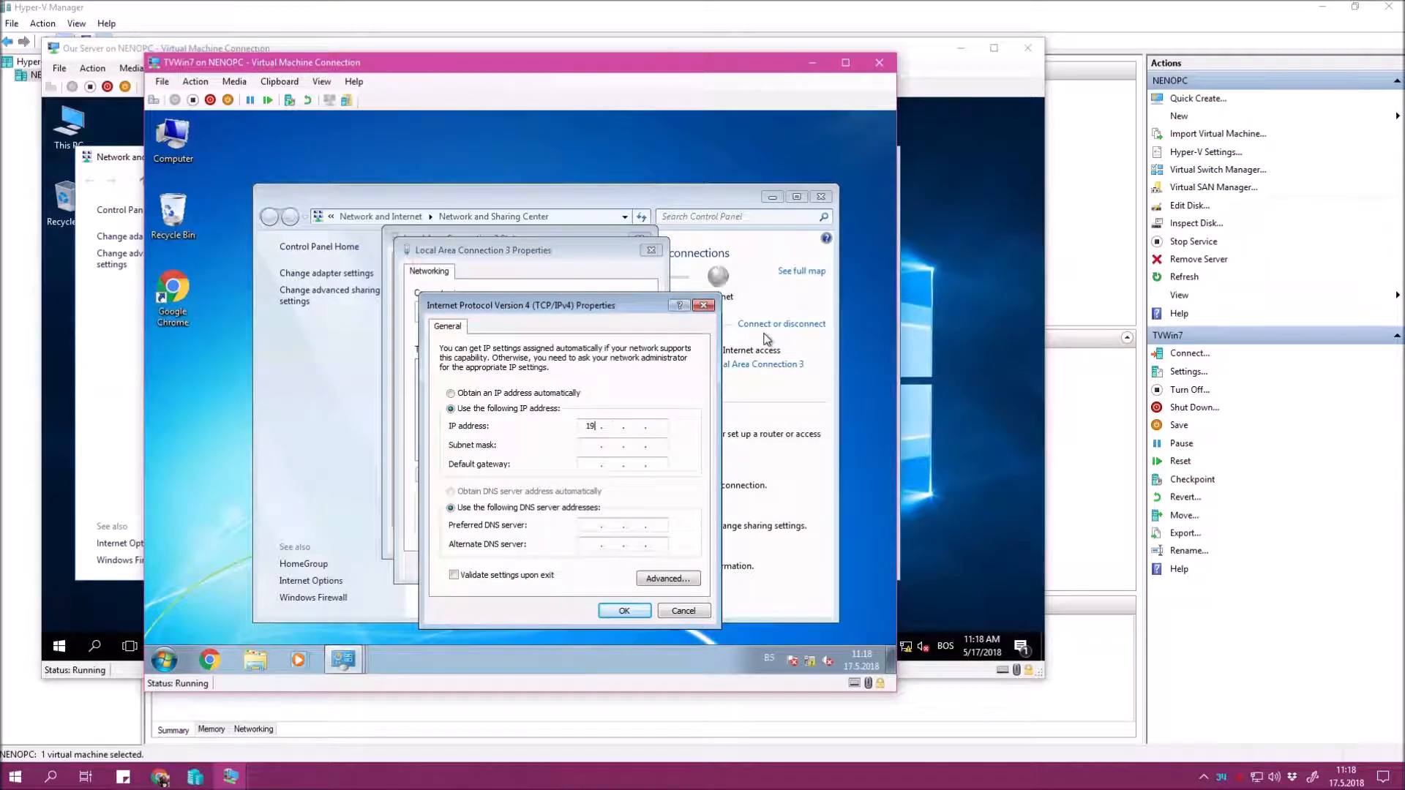
{"action": "type", "text": "2 . 168 . 15 . 31"}
{"action": "key", "text": "Tab"}
{"action": "key", "text": "Tab"}
{"action": "key", "text": "Tab"}
{"action": "key", "text": "Tab"}
{"action": "left_click", "coordinate": [624, 610]}
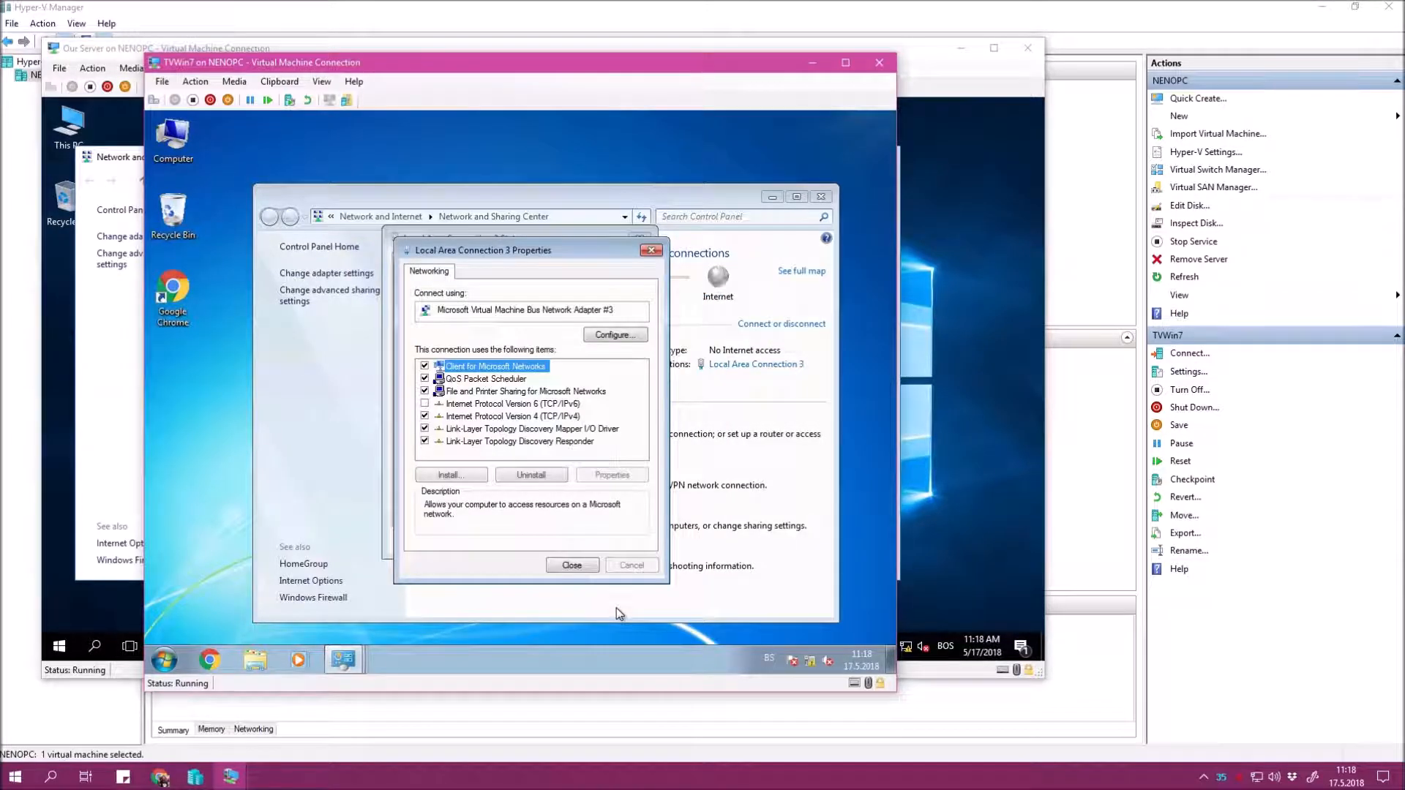
{"action": "left_click", "coordinate": [578, 568]}
{"action": "left_click", "coordinate": [628, 545]}
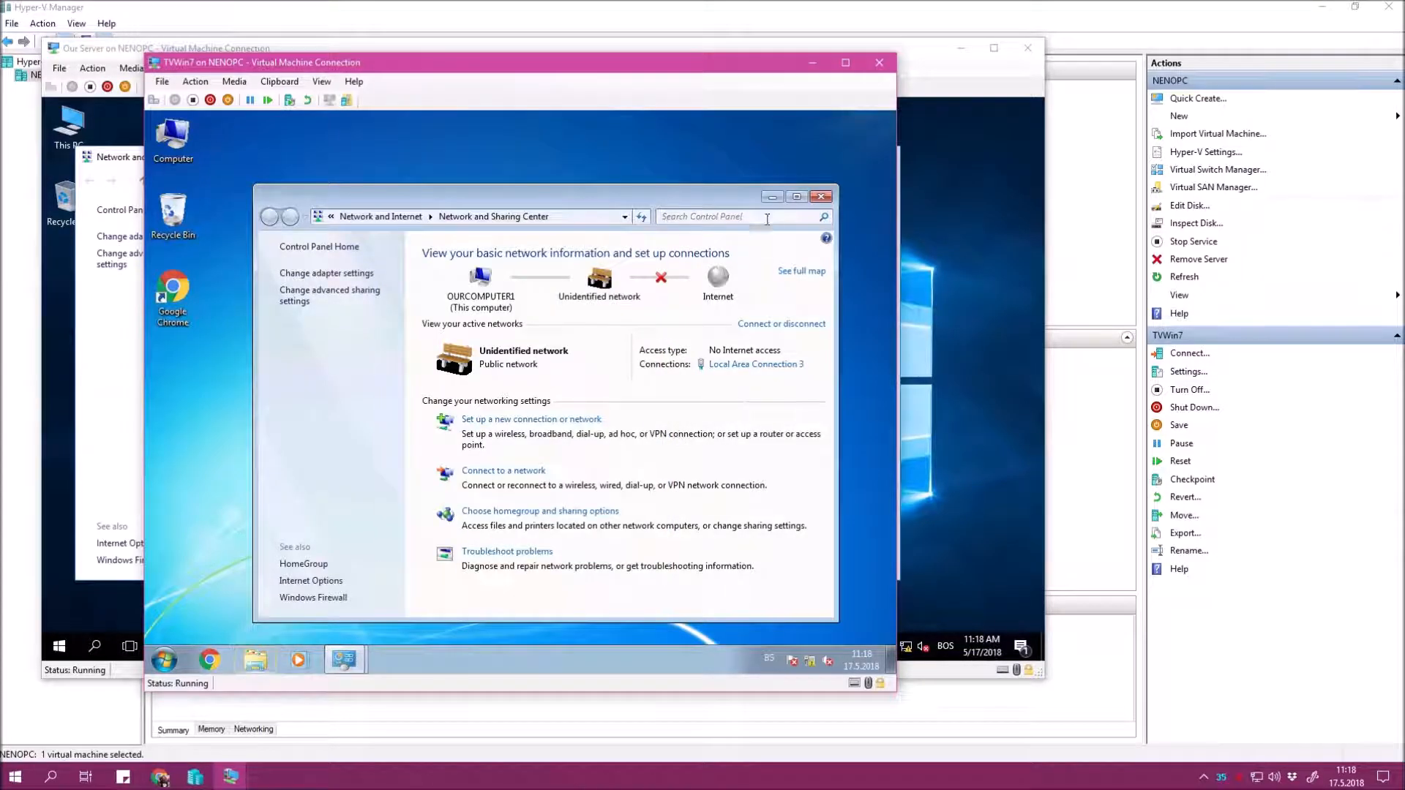
Close Network and Sharing Center and launch Active Directory Users and Computers from Server Manager.
{"action": "left_click", "coordinate": [819, 199]}
{"action": "right_click", "coordinate": [480, 227]}
{"action": "left_click", "coordinate": [432, 252]}
{"action": "left_click", "coordinate": [89, 399]}
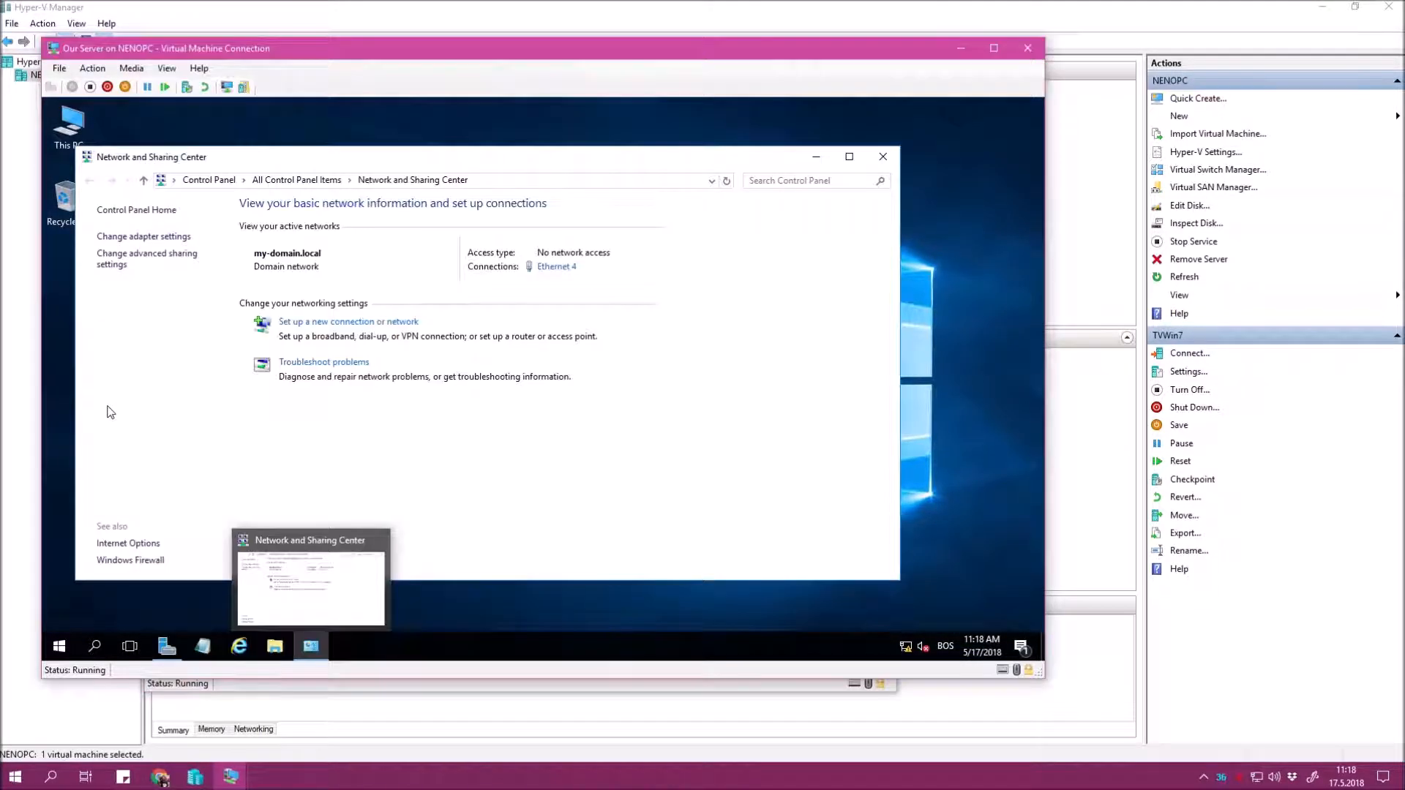
{"action": "left_click", "coordinate": [878, 157]}
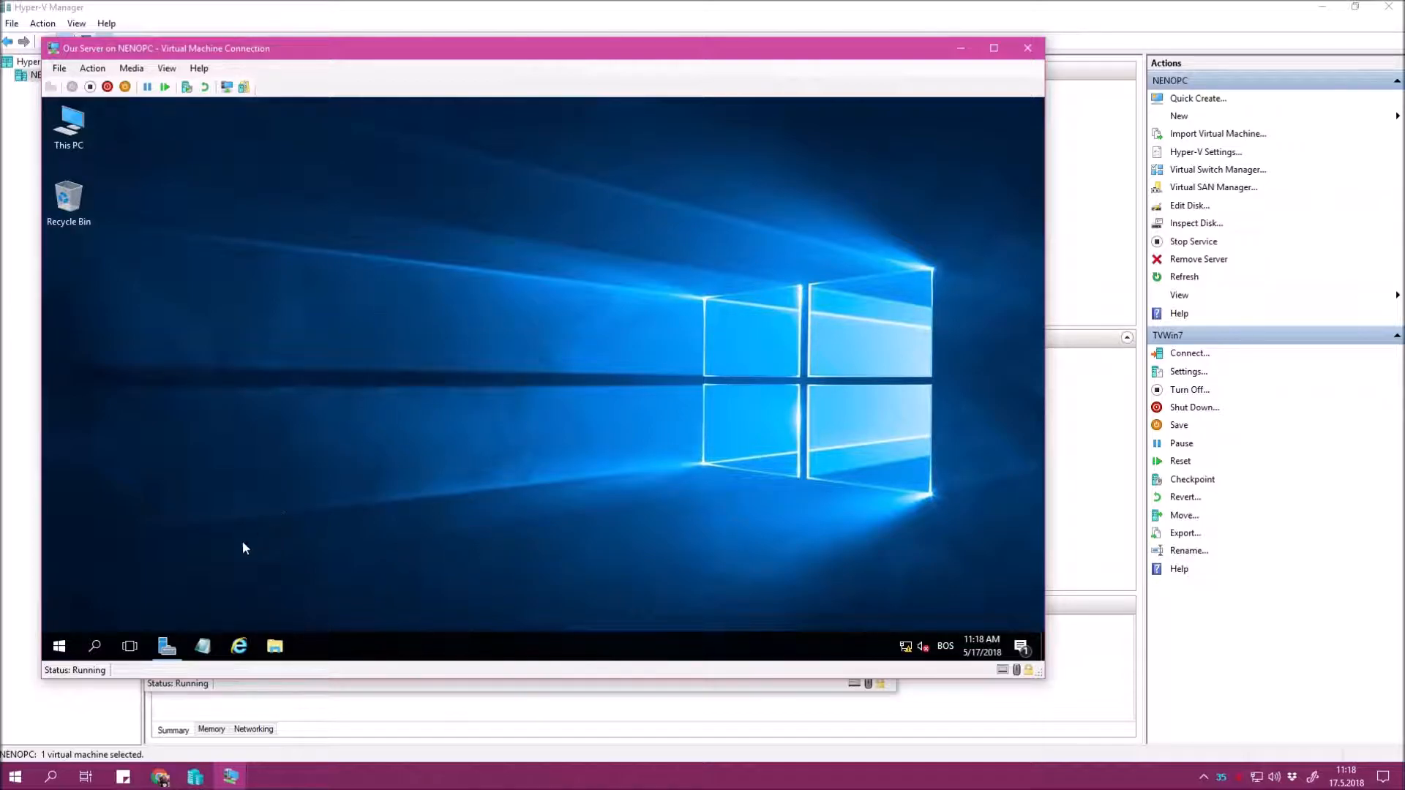
{"action": "left_click", "coordinate": [167, 645]}
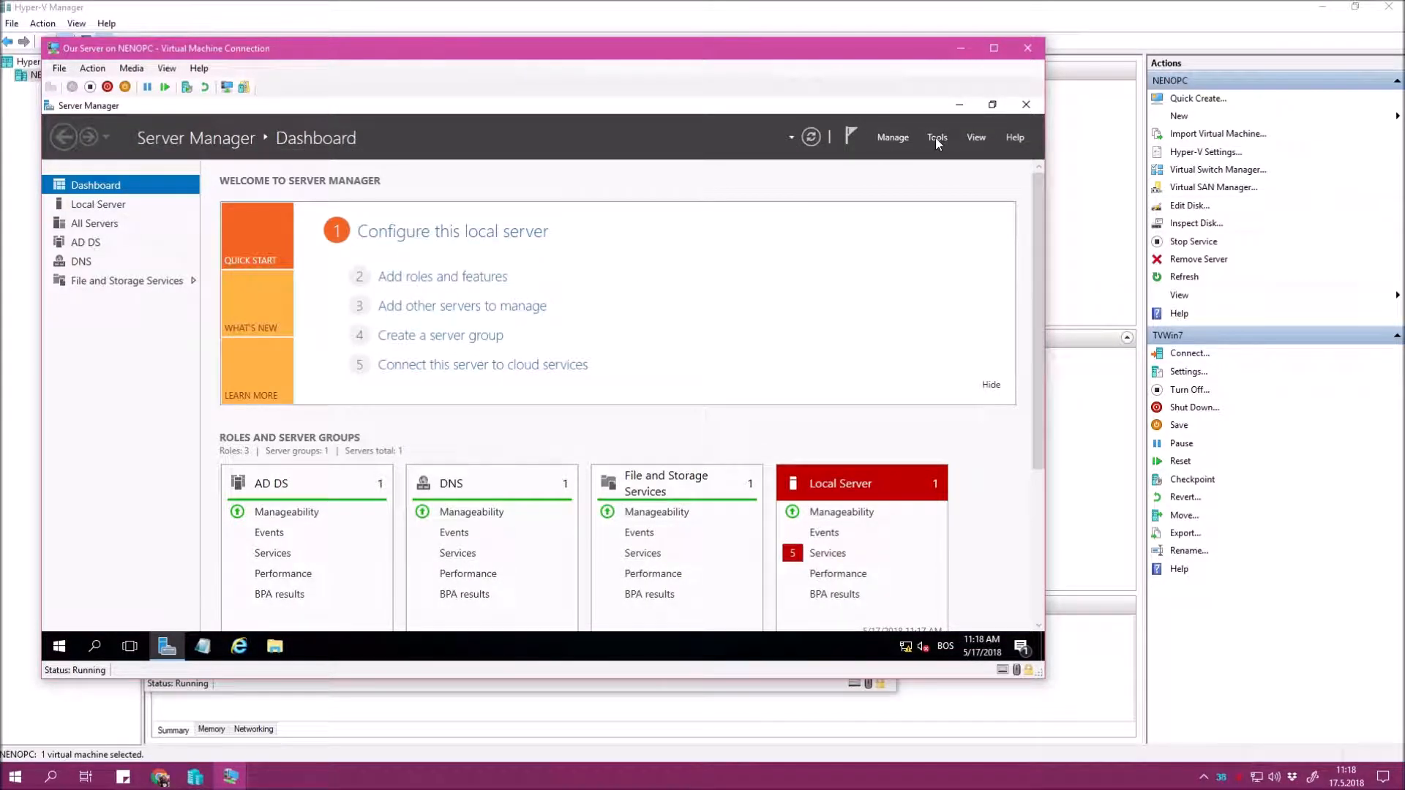
{"action": "left_click", "coordinate": [935, 137]}
{"action": "left_click", "coordinate": [908, 223]}
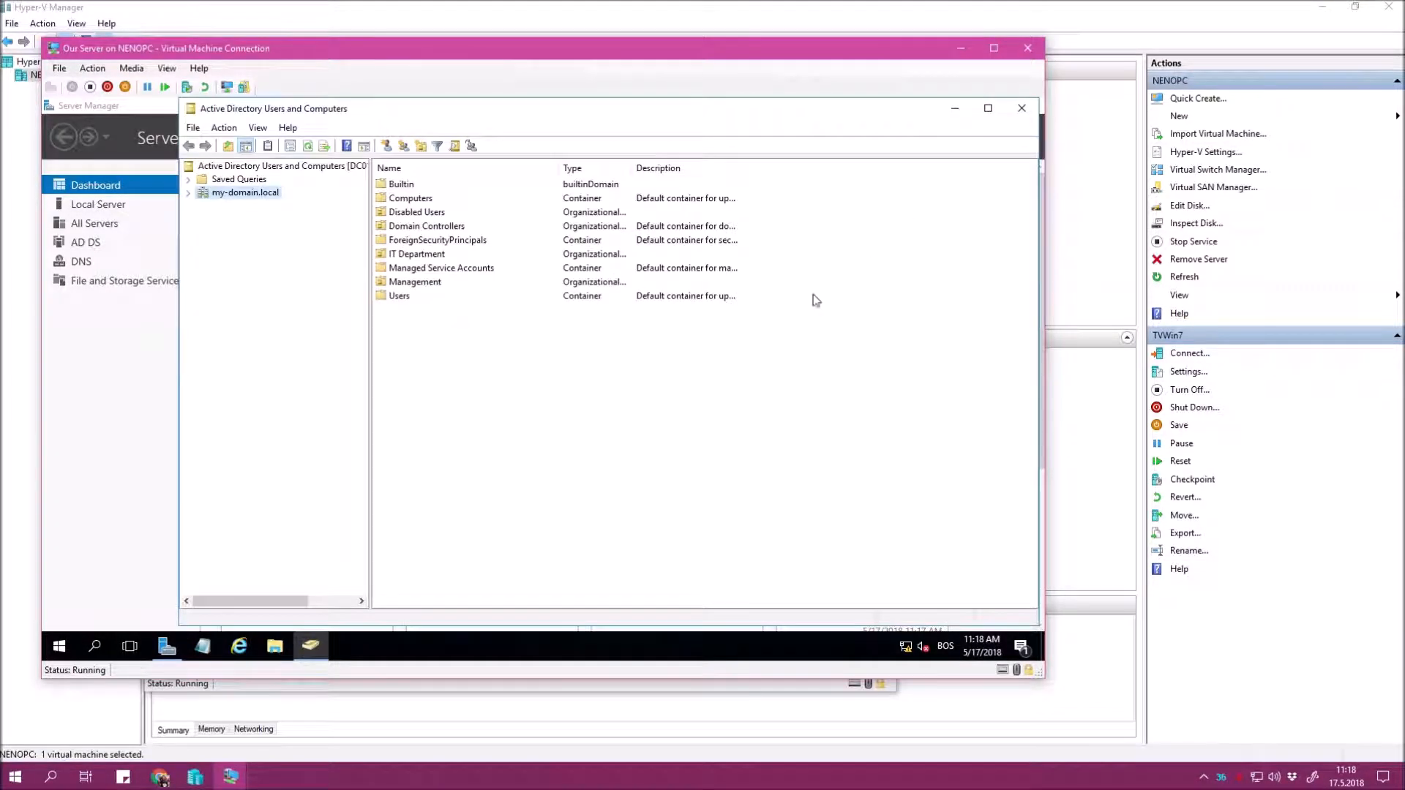
Maximize the window and navigate to my-domain.local > IT Department > Administrators.
{"action": "double_click", "coordinate": [636, 114]}
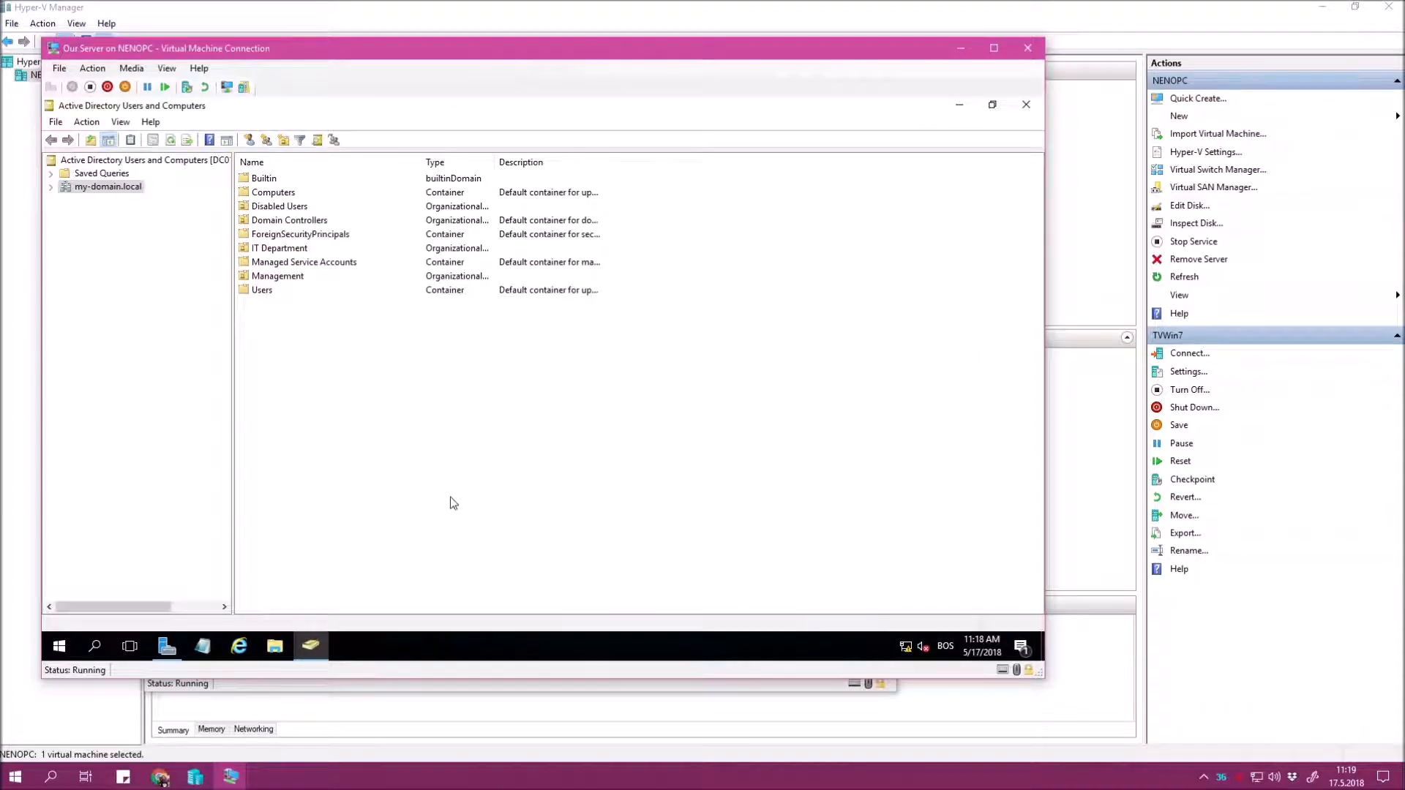
{"action": "left_click", "coordinate": [50, 188]}
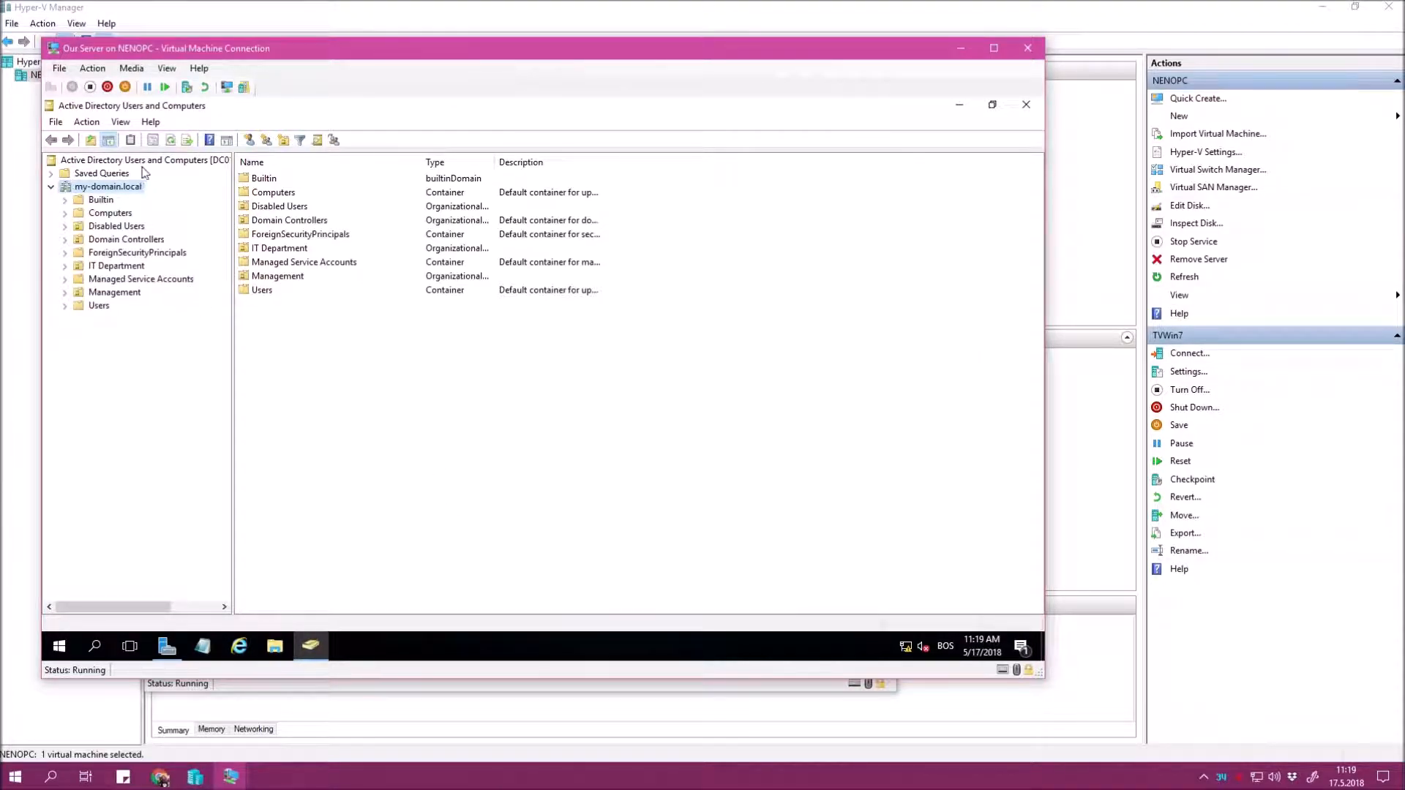
{"action": "left_click", "coordinate": [103, 293]}
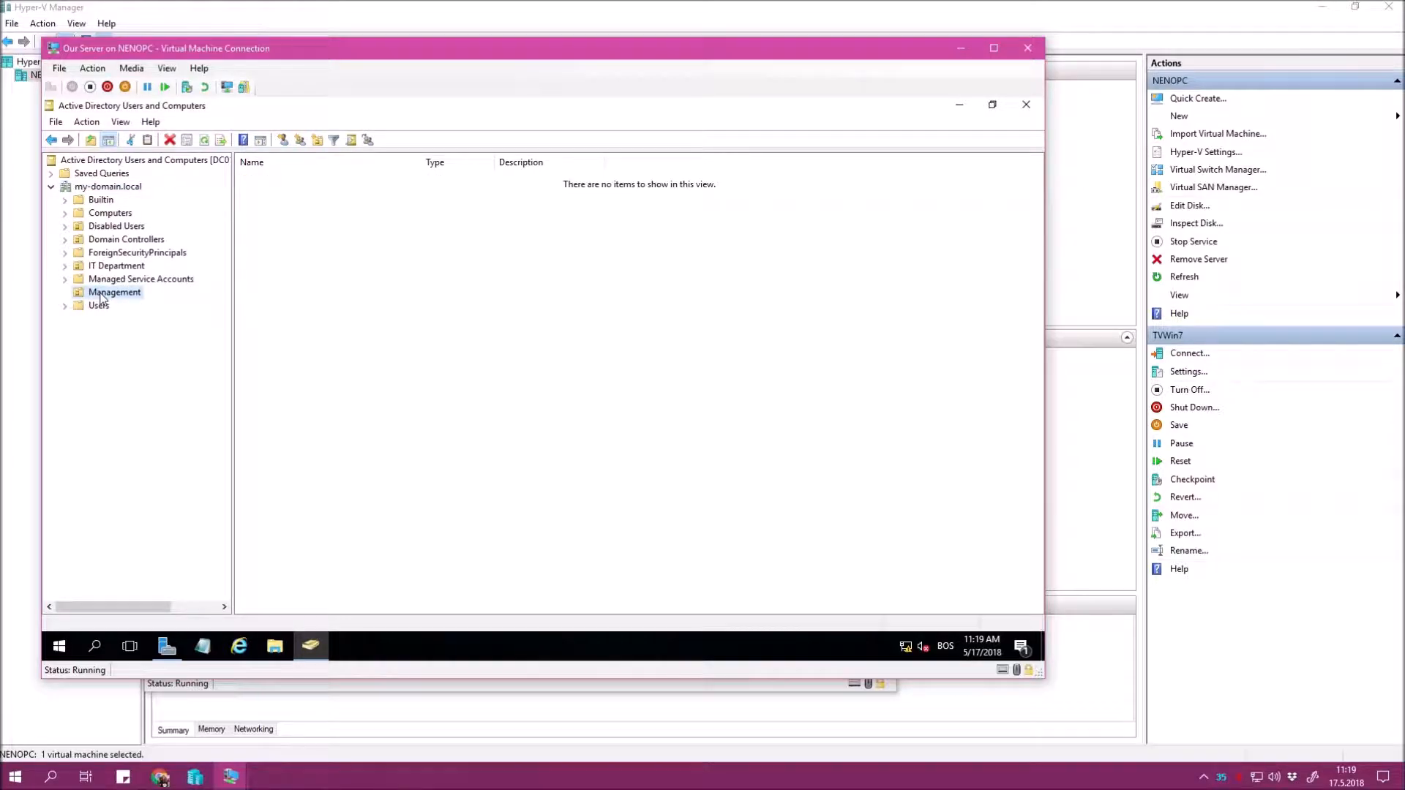
{"action": "left_click", "coordinate": [64, 266]}
{"action": "left_click", "coordinate": [119, 268]}
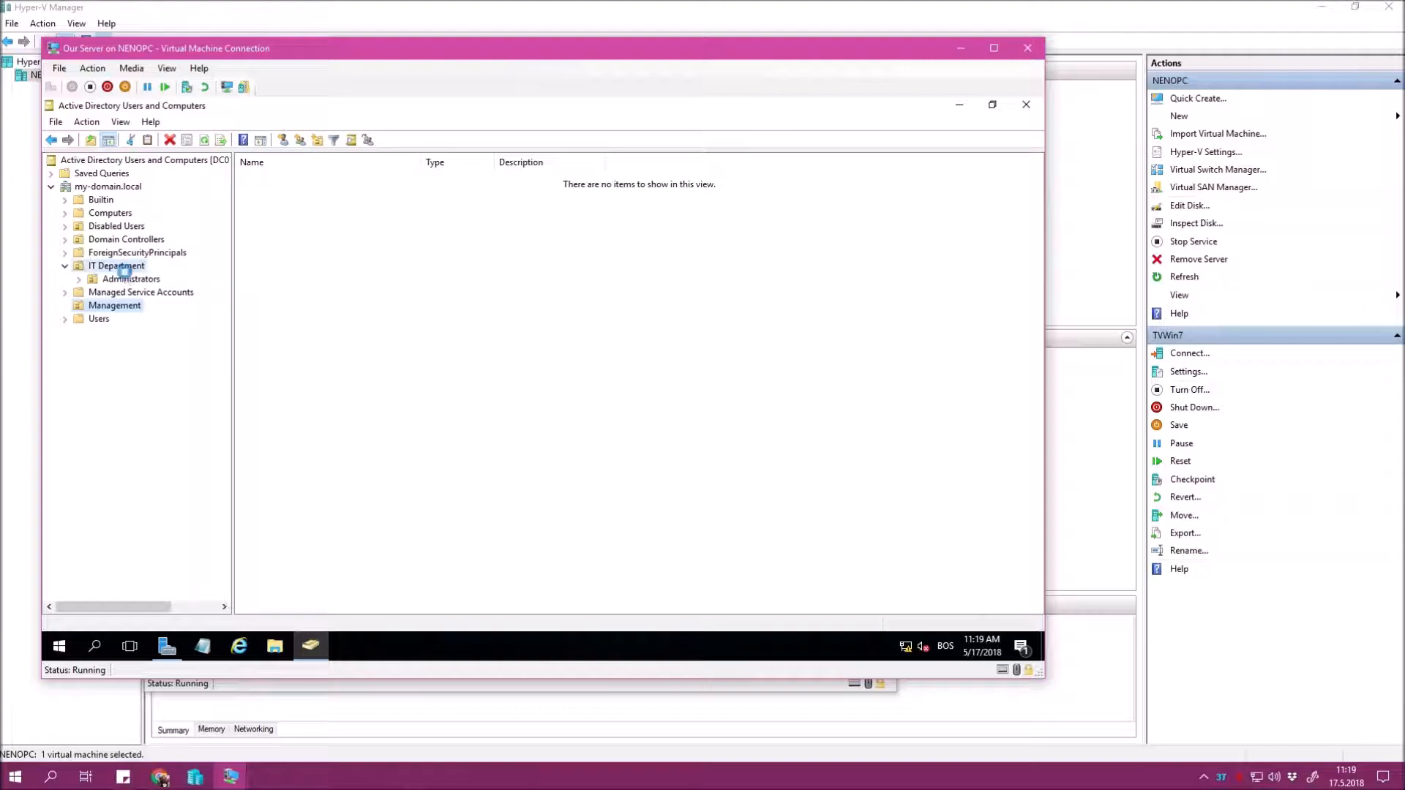
{"action": "left_click", "coordinate": [124, 279]}
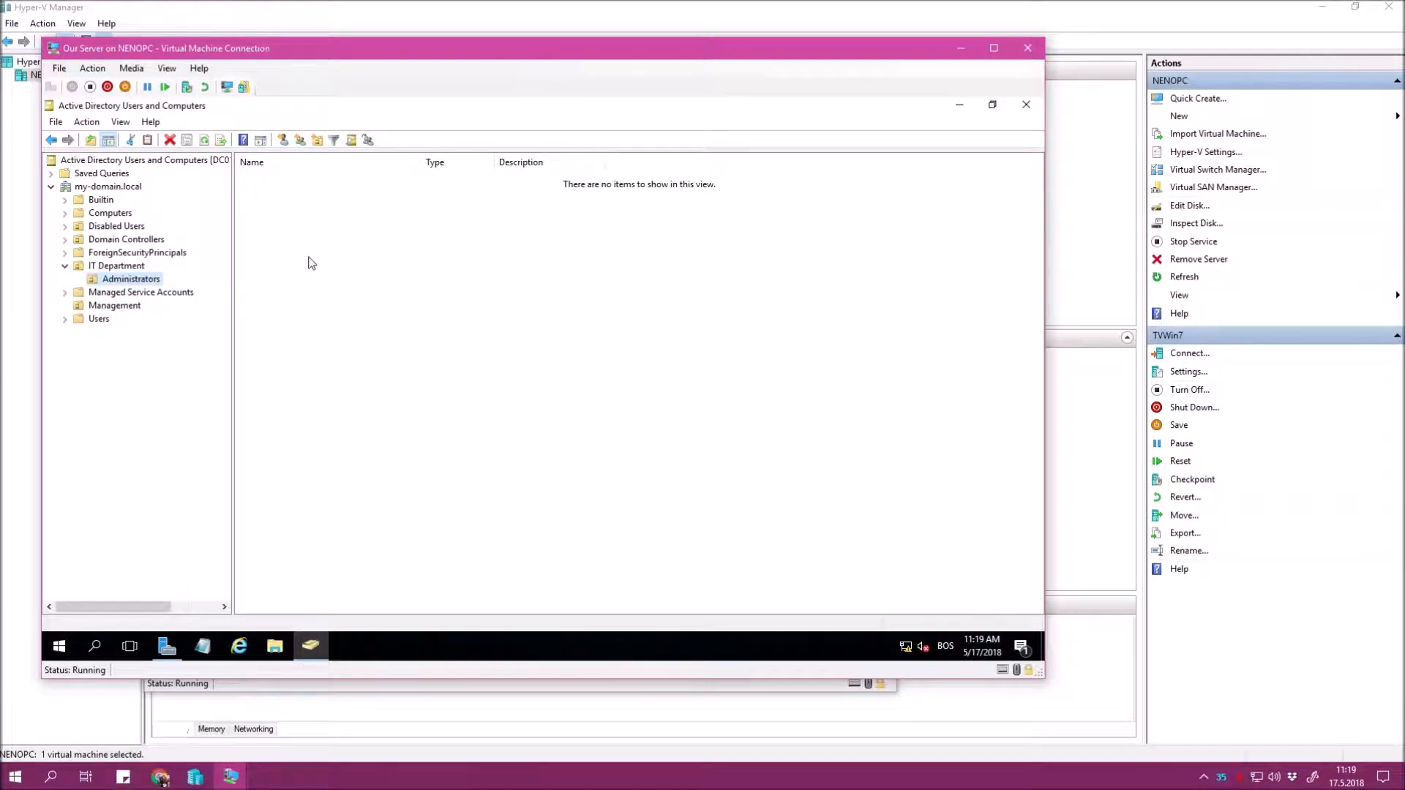
{"action": "right_click", "coordinate": [393, 217]}
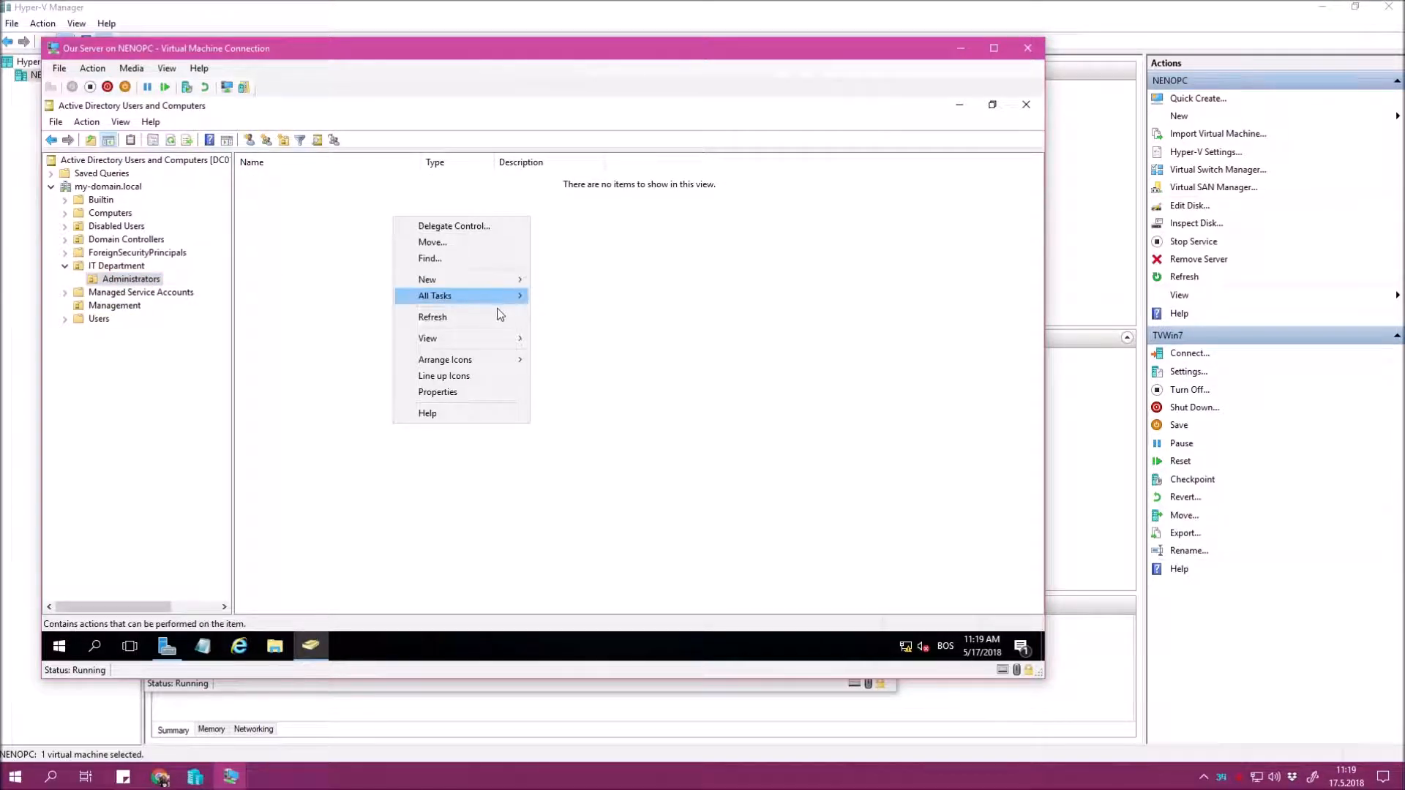
Create a new user in Administrators, entering the user's full name and logon name.
{"action": "mouse_move", "coordinate": [495, 279]}
{"action": "left_click", "coordinate": [600, 417]}
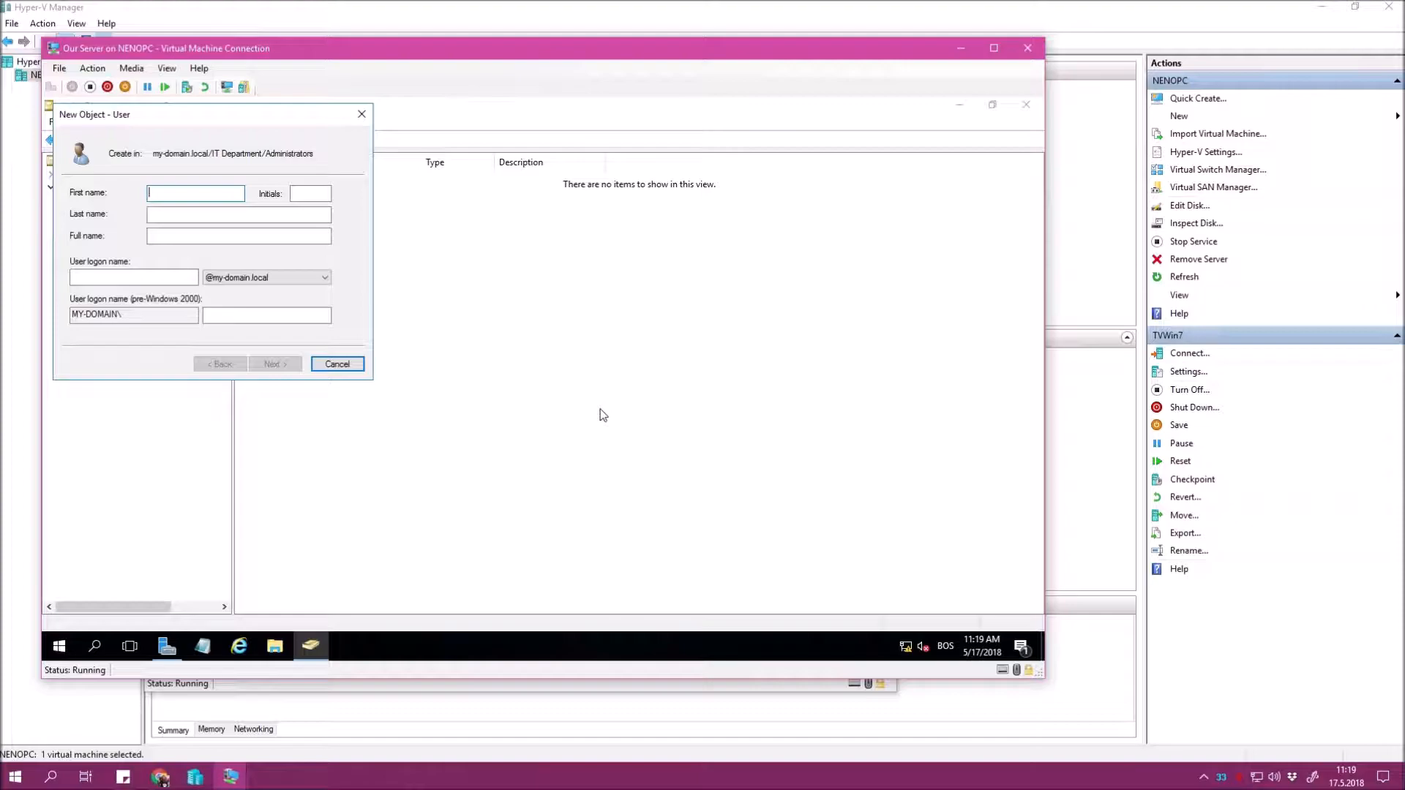
{"action": "type", "text": "Minnie "}
{"action": "type", "text": "Mouse"}
{"action": "key", "text": "Tab"}
{"action": "key", "text": "Tab"}
{"action": "type", "text": "m"}
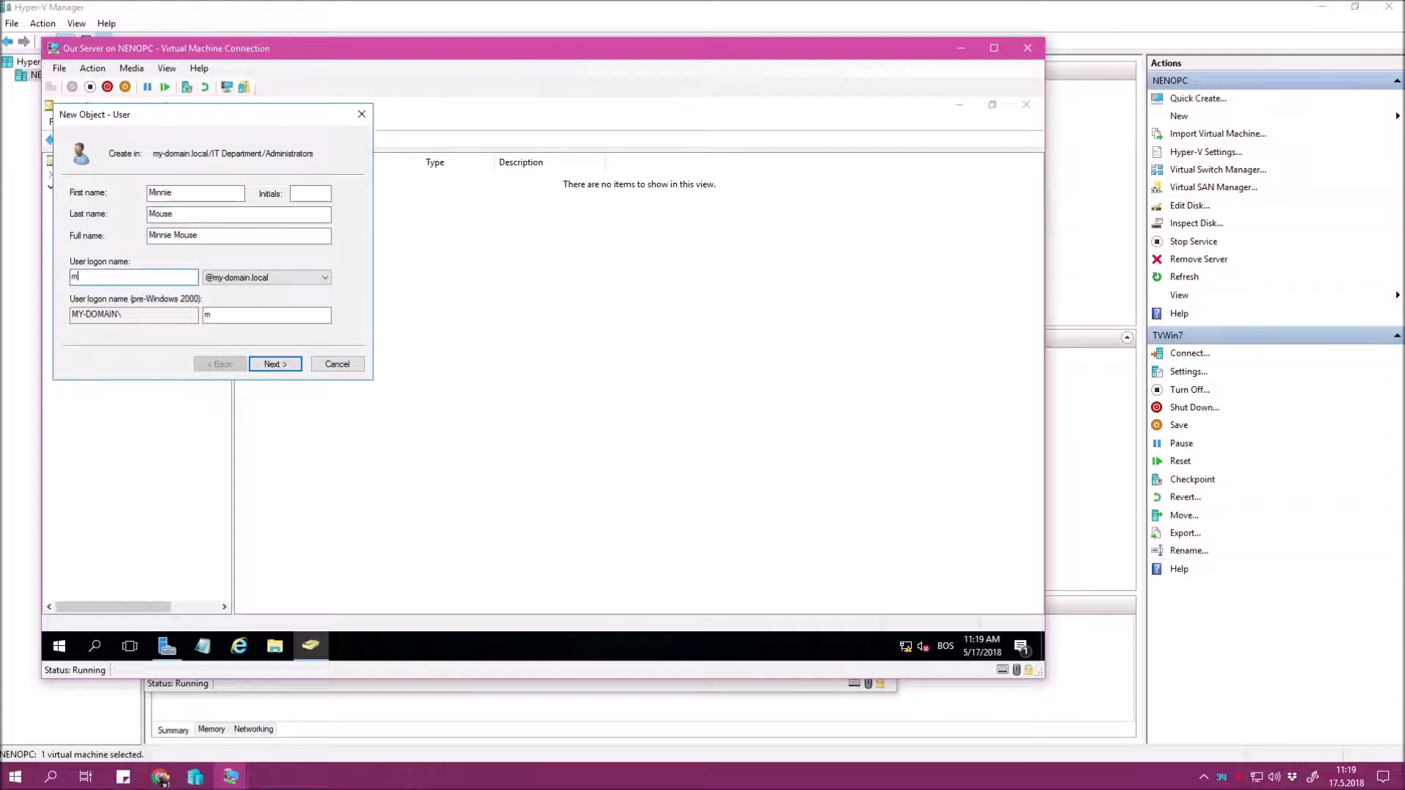
{"action": "type", "text": "innie.mouse"}
{"action": "key", "text": "Return"}
Enter the account password, disable change-at-logon, set password never expires, and finish.
{"action": "type", "text": "Password1"}
{"action": "key", "text": "Tab"}
{"action": "type", "text": "Password"}
{"action": "key", "text": "Tab"}
{"action": "key", "text": "space"}
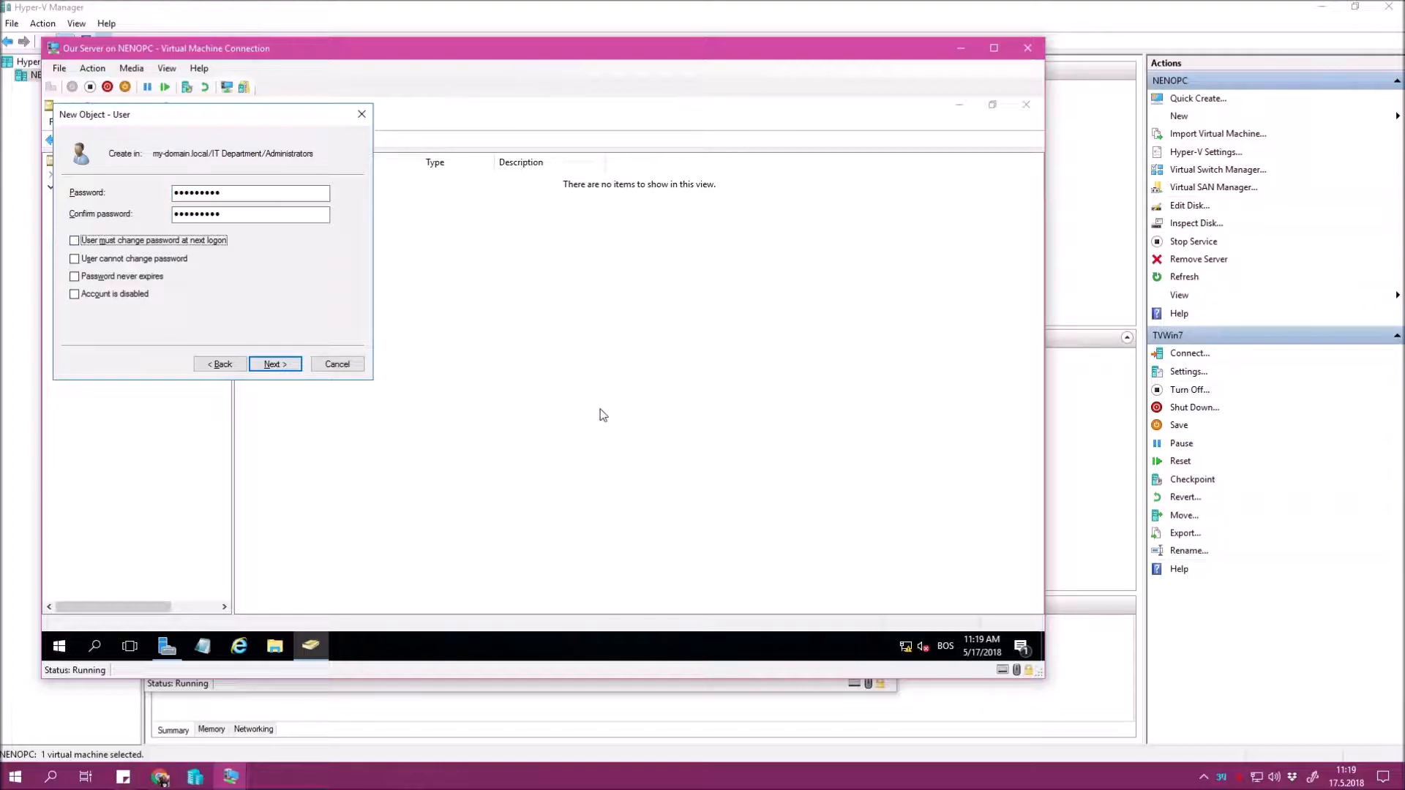
{"action": "left_click", "coordinate": [155, 279]}
{"action": "left_click", "coordinate": [295, 363]}
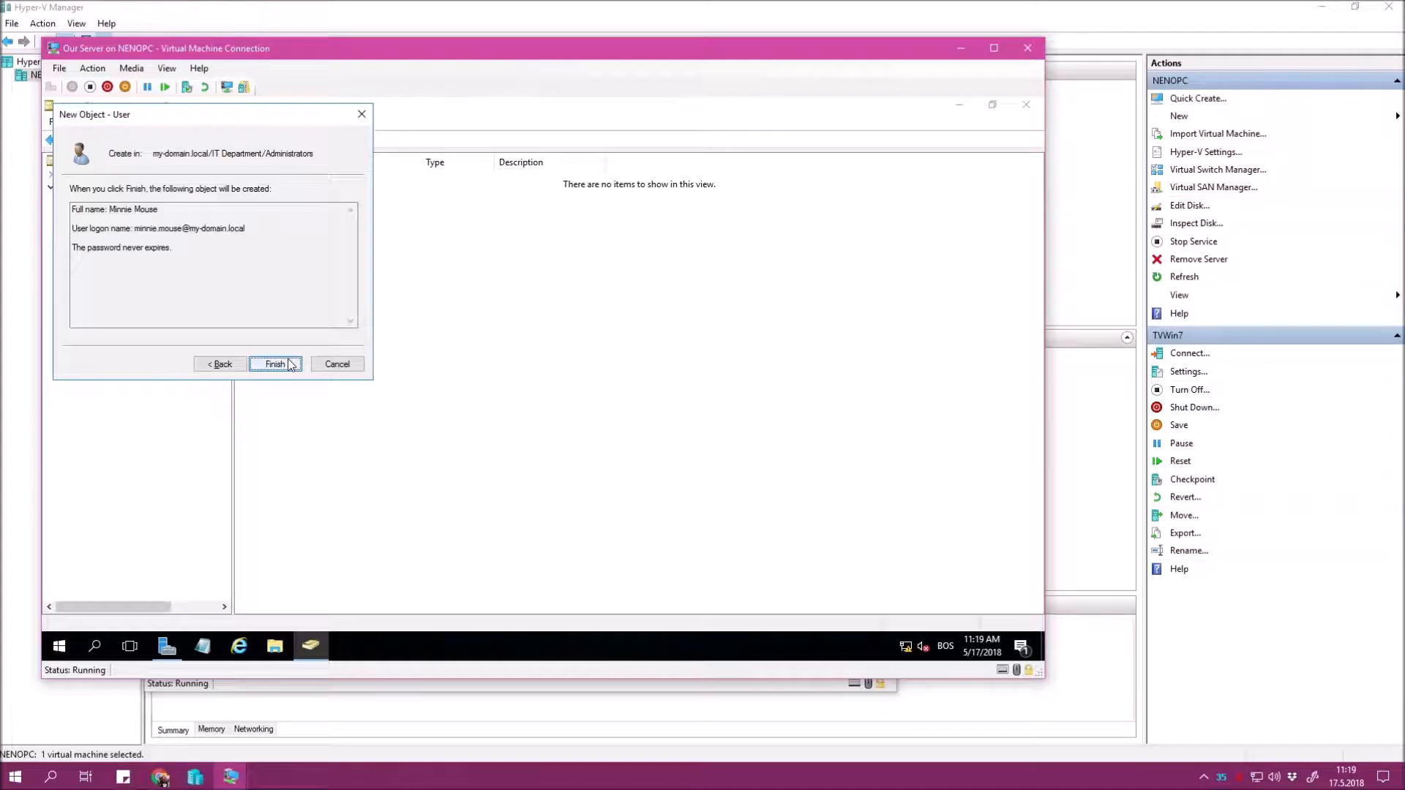
{"action": "left_click", "coordinate": [295, 363]}
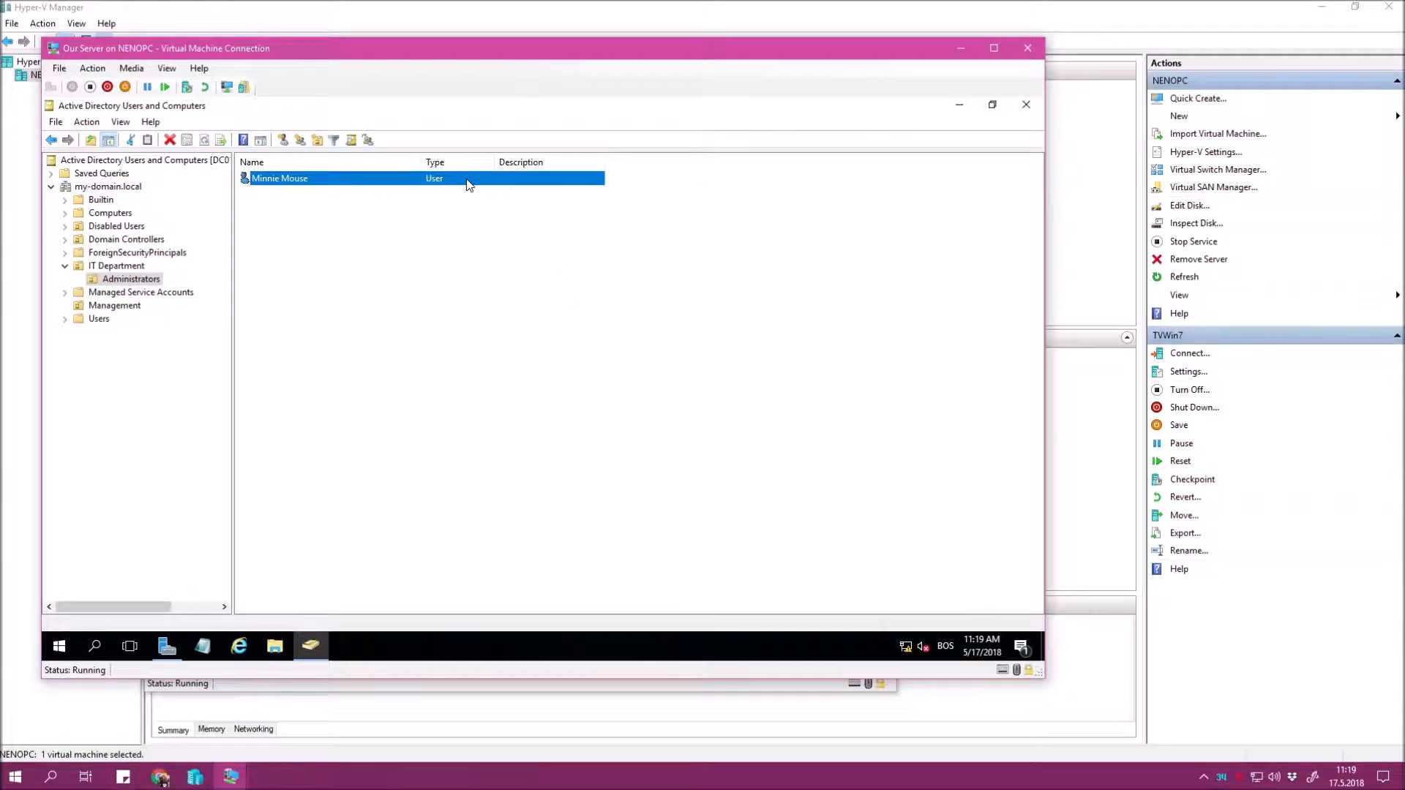
Set the new user's description to 'To be Admin' and save it.
{"action": "double_click", "coordinate": [468, 181]}
{"action": "left_click", "coordinate": [665, 359]}
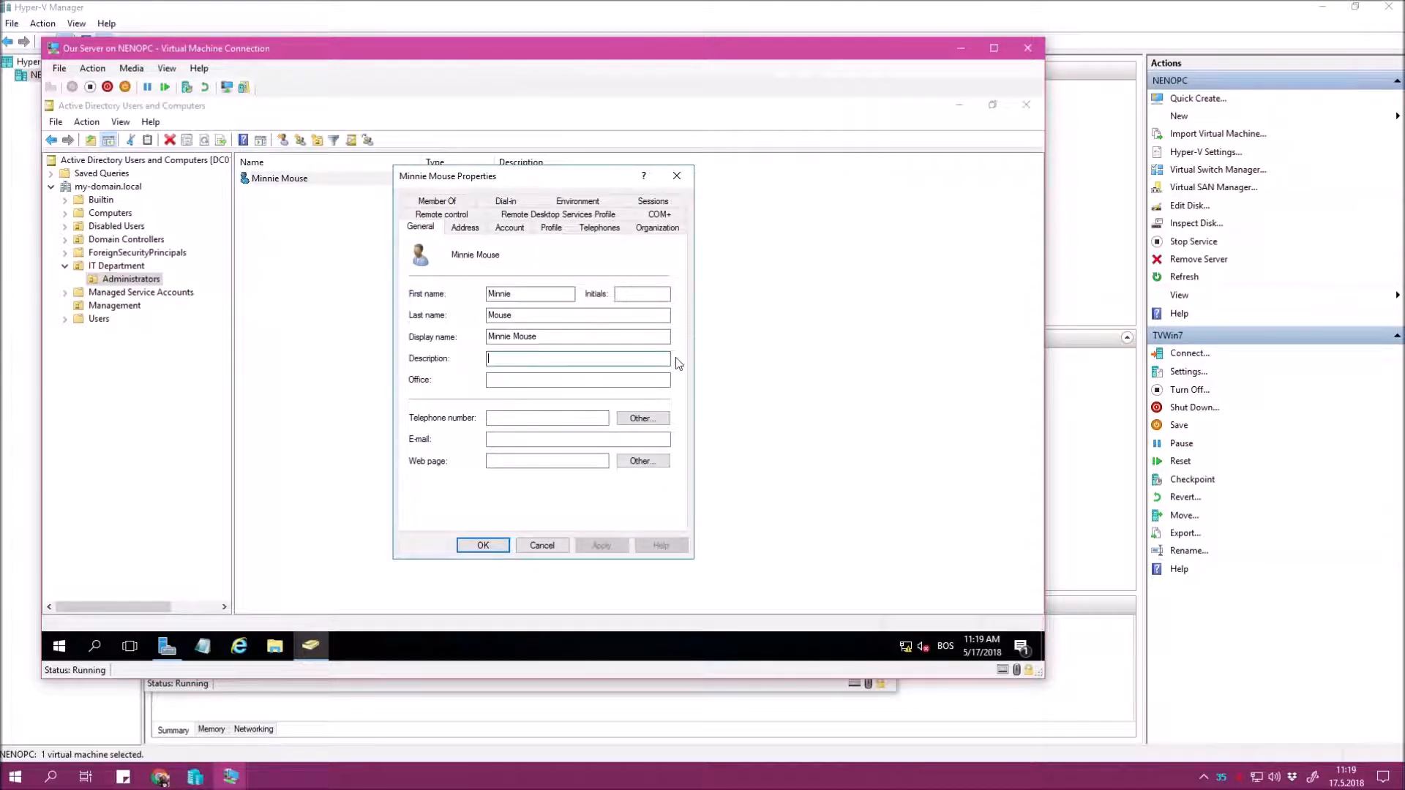
{"action": "type", "text": "To be Admin"}
{"action": "left_click", "coordinate": [600, 545]}
{"action": "left_click", "coordinate": [505, 546]}
{"action": "left_click", "coordinate": [530, 245]}
{"action": "left_click", "coordinate": [516, 187]}
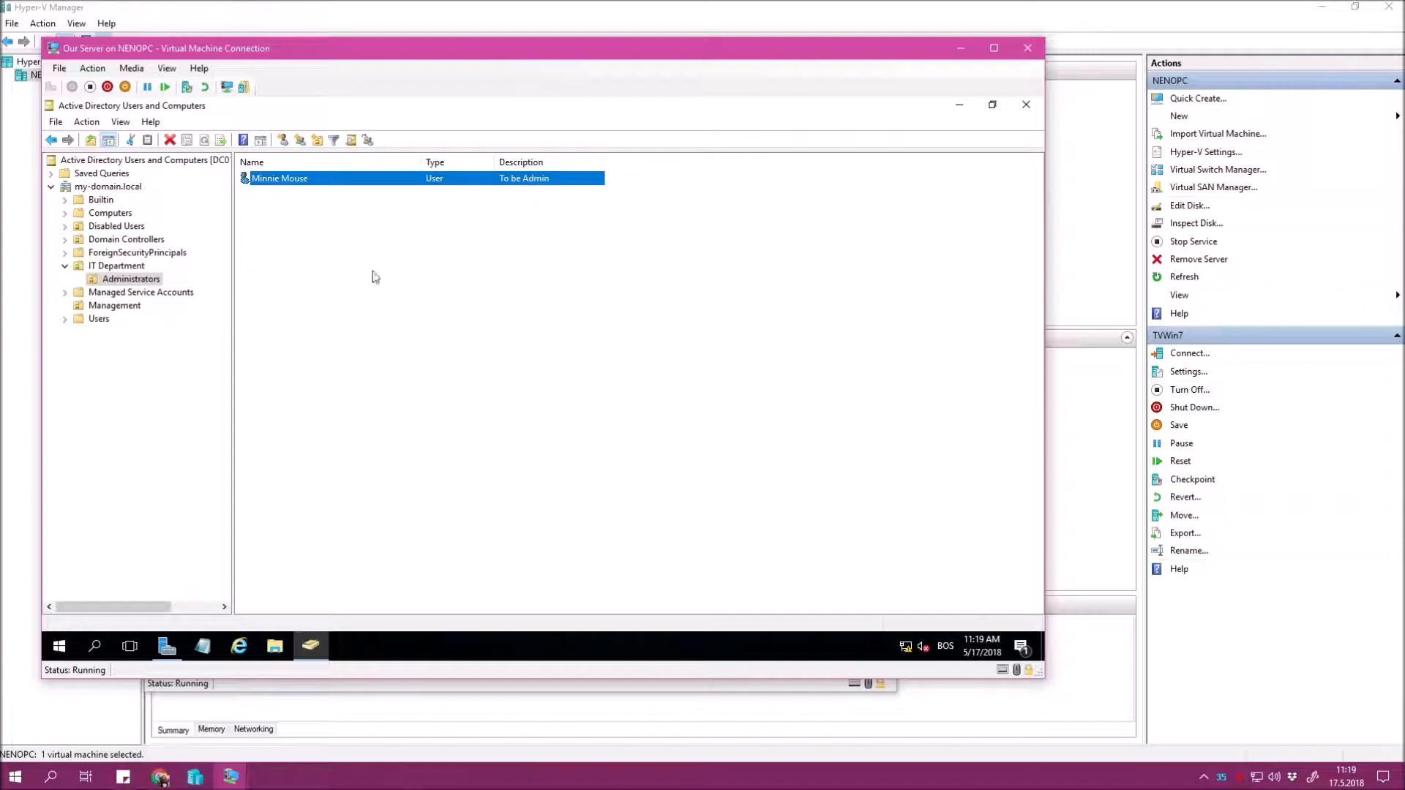
Start a new user in the Management unit and enter its first, last and logon names.
{"action": "left_click", "coordinate": [124, 307]}
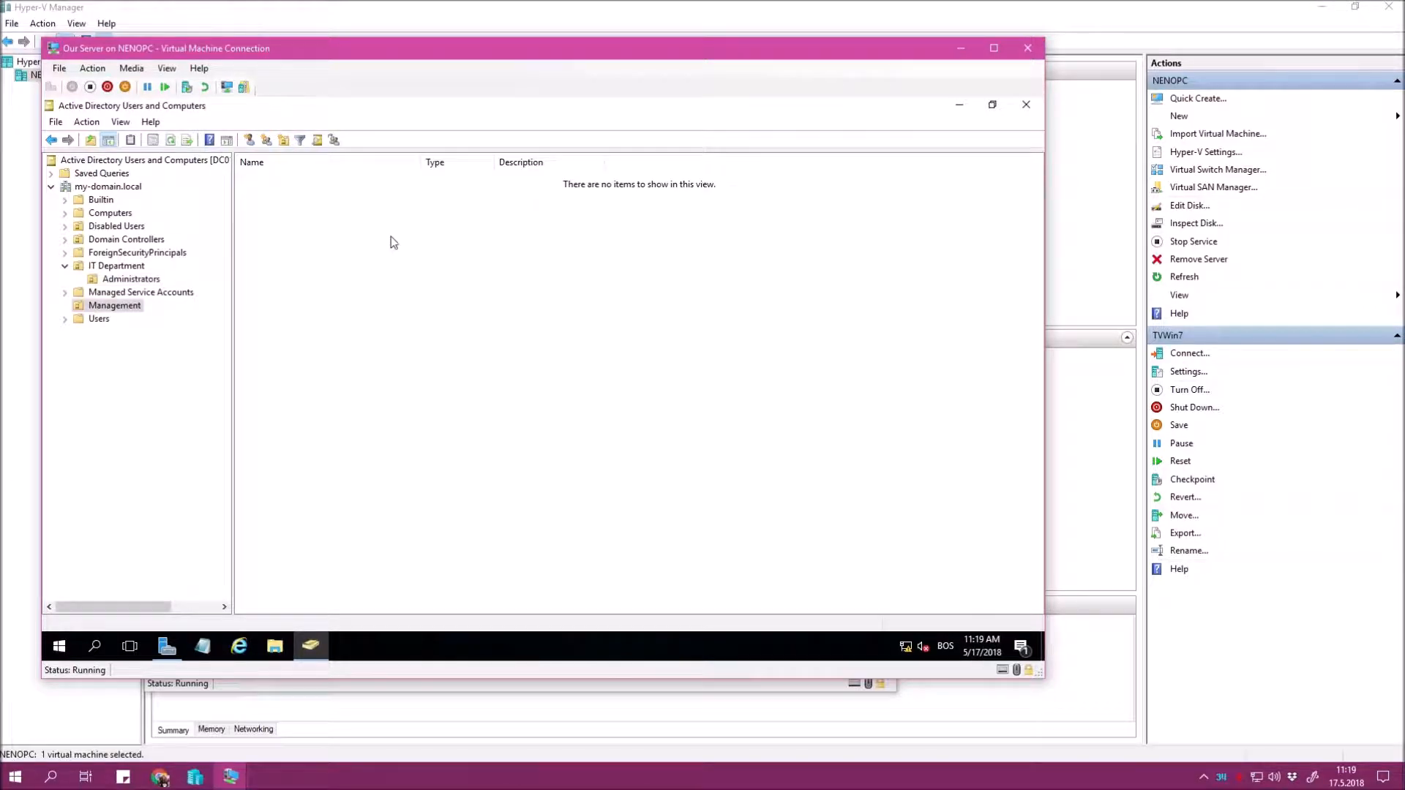
{"action": "right_click", "coordinate": [411, 222]}
{"action": "mouse_move", "coordinate": [524, 289]}
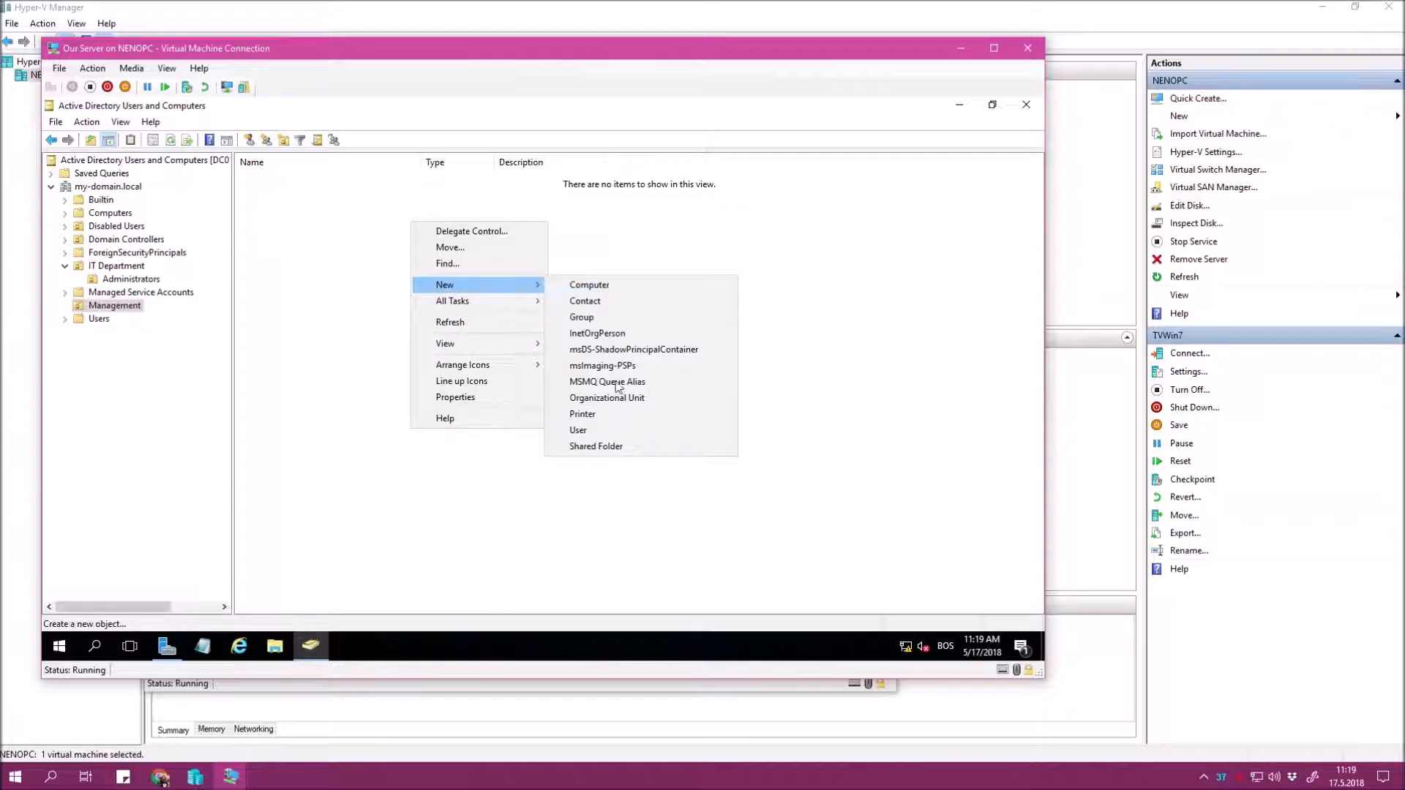
{"action": "left_click", "coordinate": [598, 428]}
{"action": "type", "text": "Donald"}
{"action": "key", "text": "Tab"}
{"action": "key", "text": "Tab"}
{"action": "type", "text": "Duck"}
{"action": "key", "text": "Tab"}
{"action": "key", "text": "Tab"}
{"action": "type", "text": "donald.duck"}
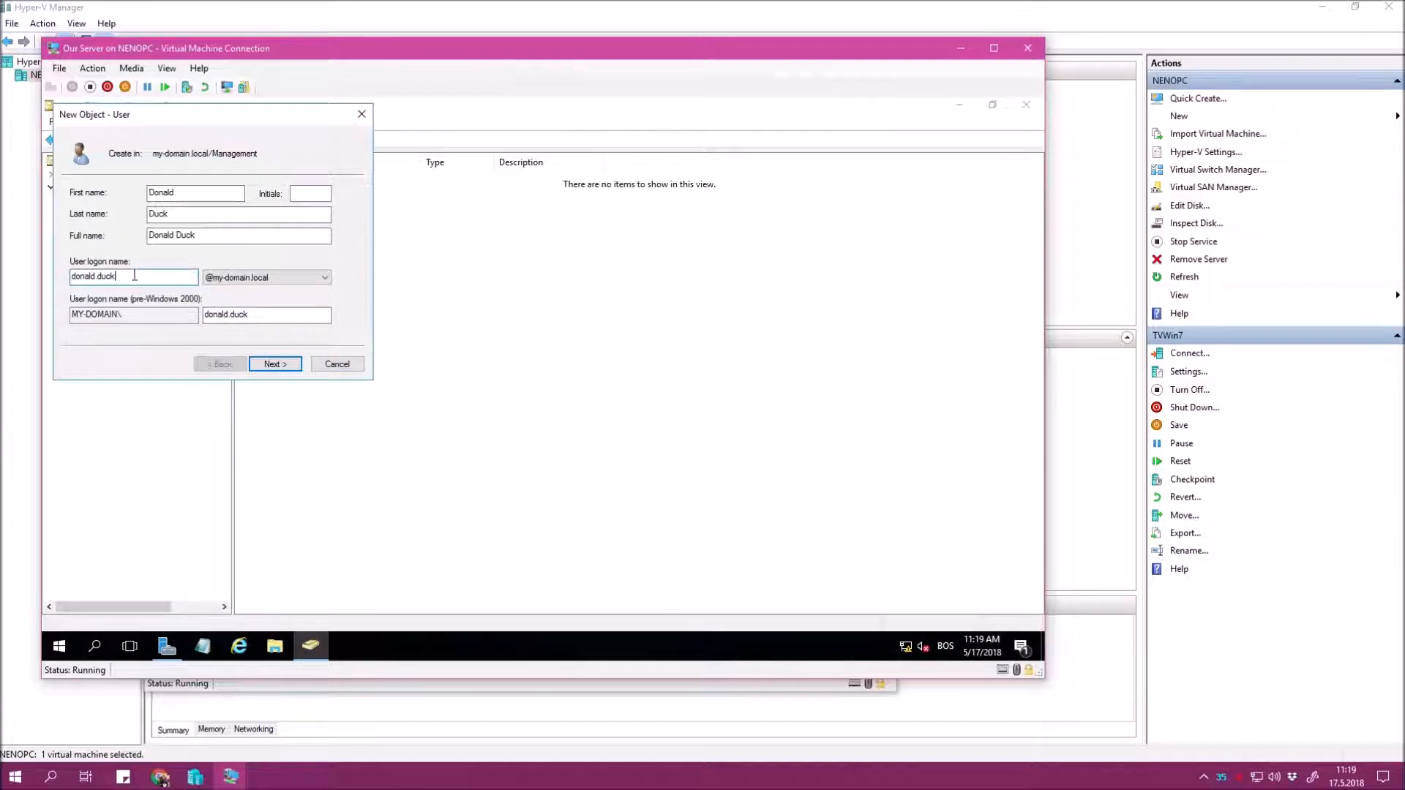
{"action": "mouse_move", "coordinate": [135, 276]}
{"action": "left_mouse_down"}
{"action": "mouse_move", "coordinate": [21, 277]}
{"action": "mouse_move", "coordinate": [128, 276]}
{"action": "left_mouse_up"}
{"action": "left_click", "coordinate": [87, 279]}
{"action": "left_click", "coordinate": [129, 276]}
{"action": "double_click", "coordinate": [175, 278]}
{"action": "type", "text": "dduck"}
{"action": "key", "text": "ctrl+a"}
{"action": "type", "text": "goeorge"}
{"action": "key", "text": "ctrl+a"}
{"action": "type", "text": "donald.duck"}
Give the user a password set to never expire and finish creating the account.
{"action": "left_click", "coordinate": [272, 364]}
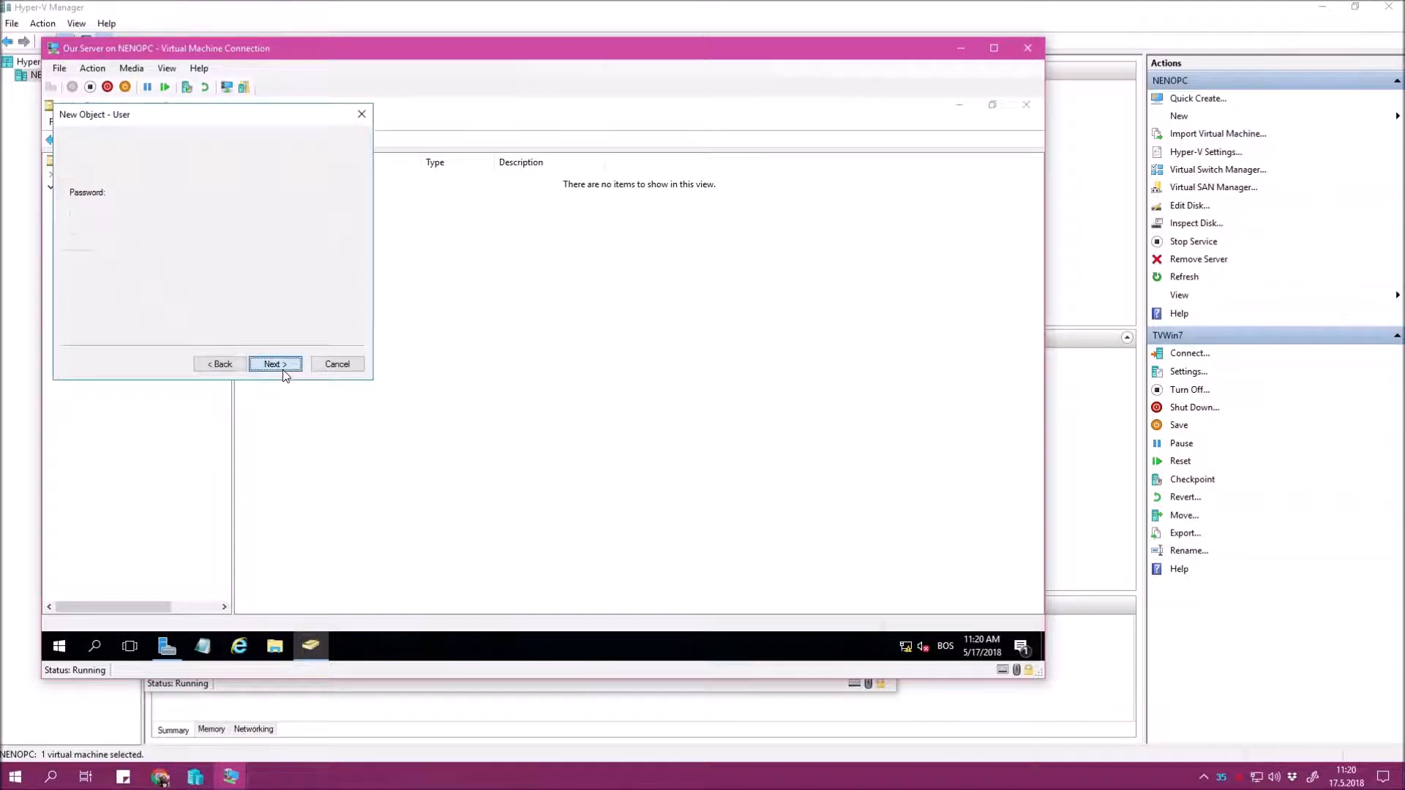
{"action": "type", "text": "1234"}
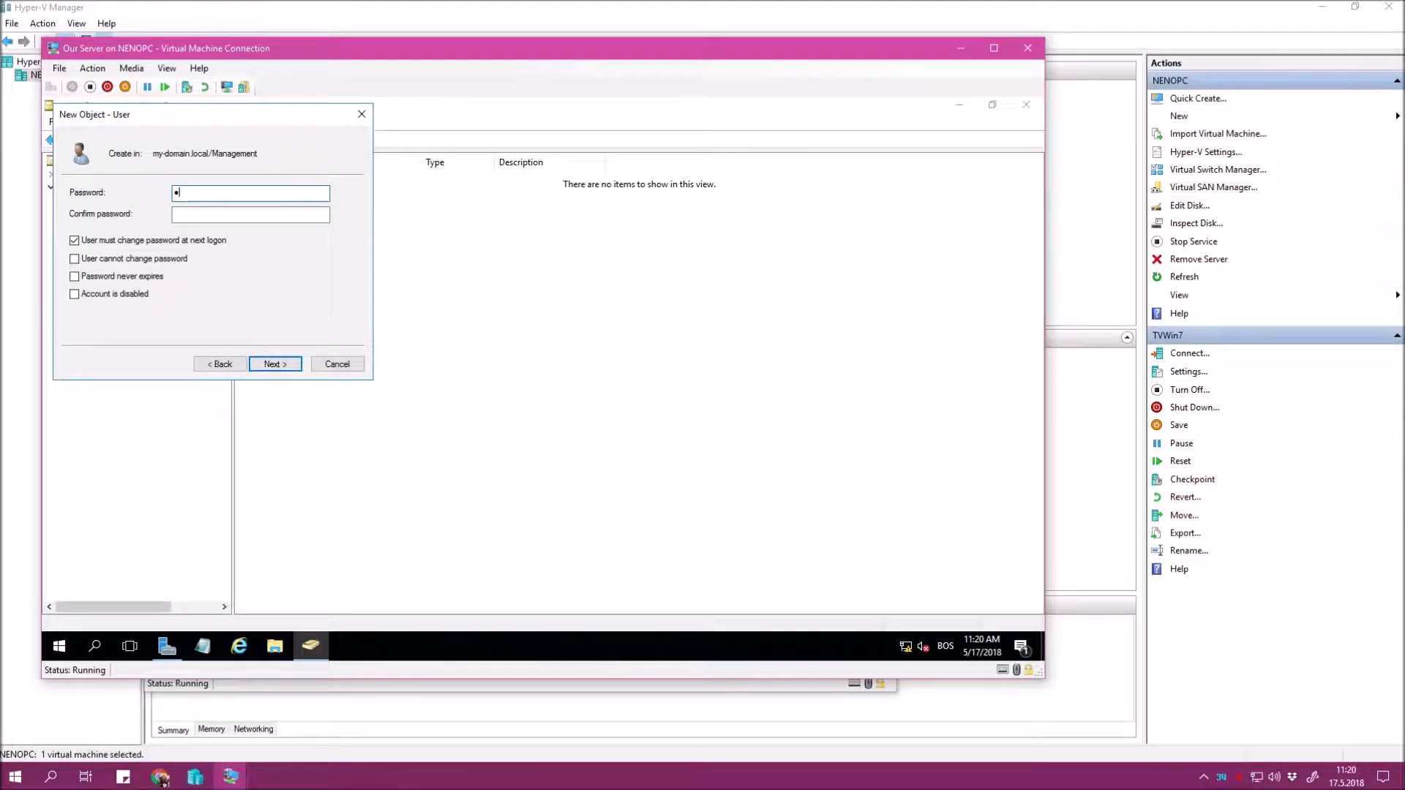
{"action": "type", "text": "12345"}
{"action": "key", "text": "Tab"}
{"action": "type", "text": "1234"}
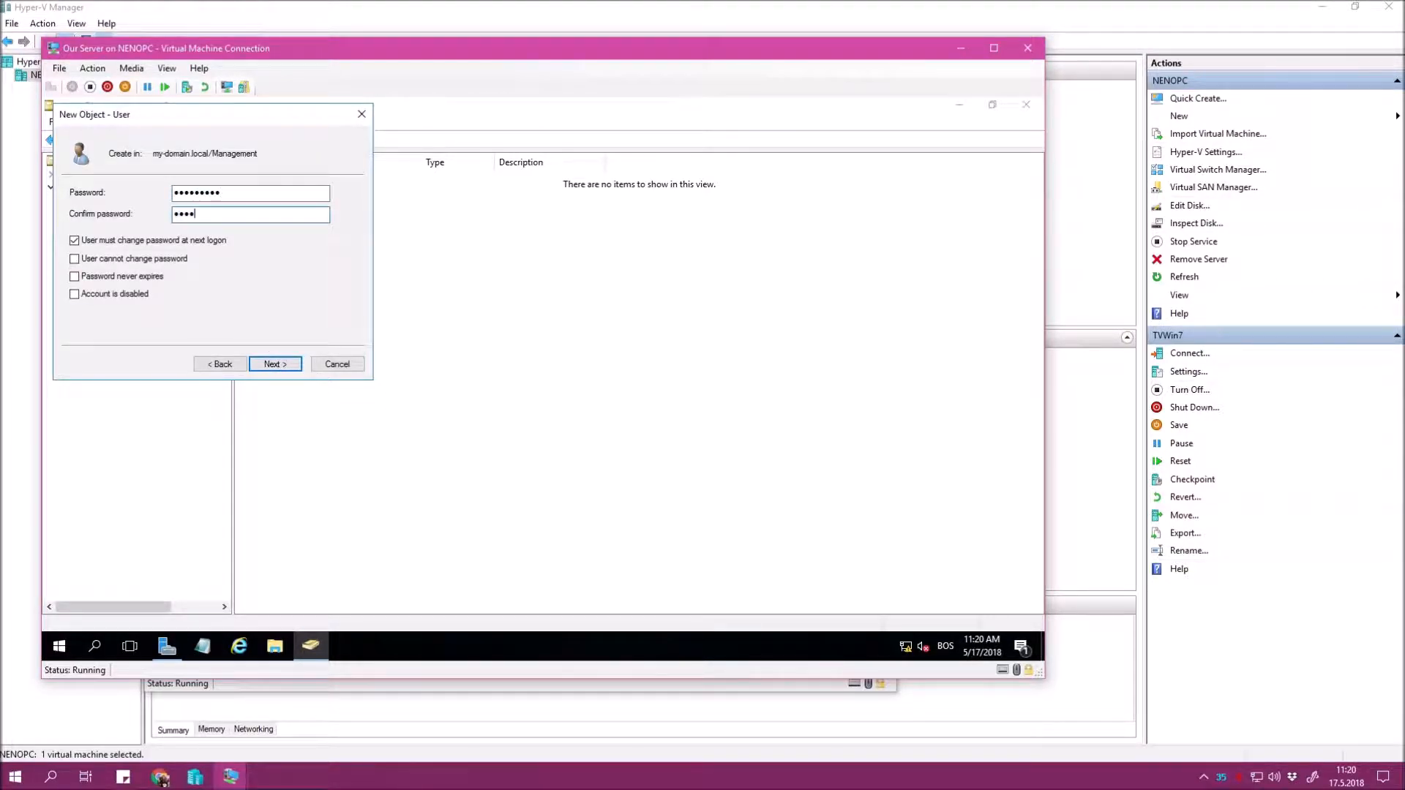
{"action": "type", "text": "12345"}
{"action": "key", "text": "Tab"}
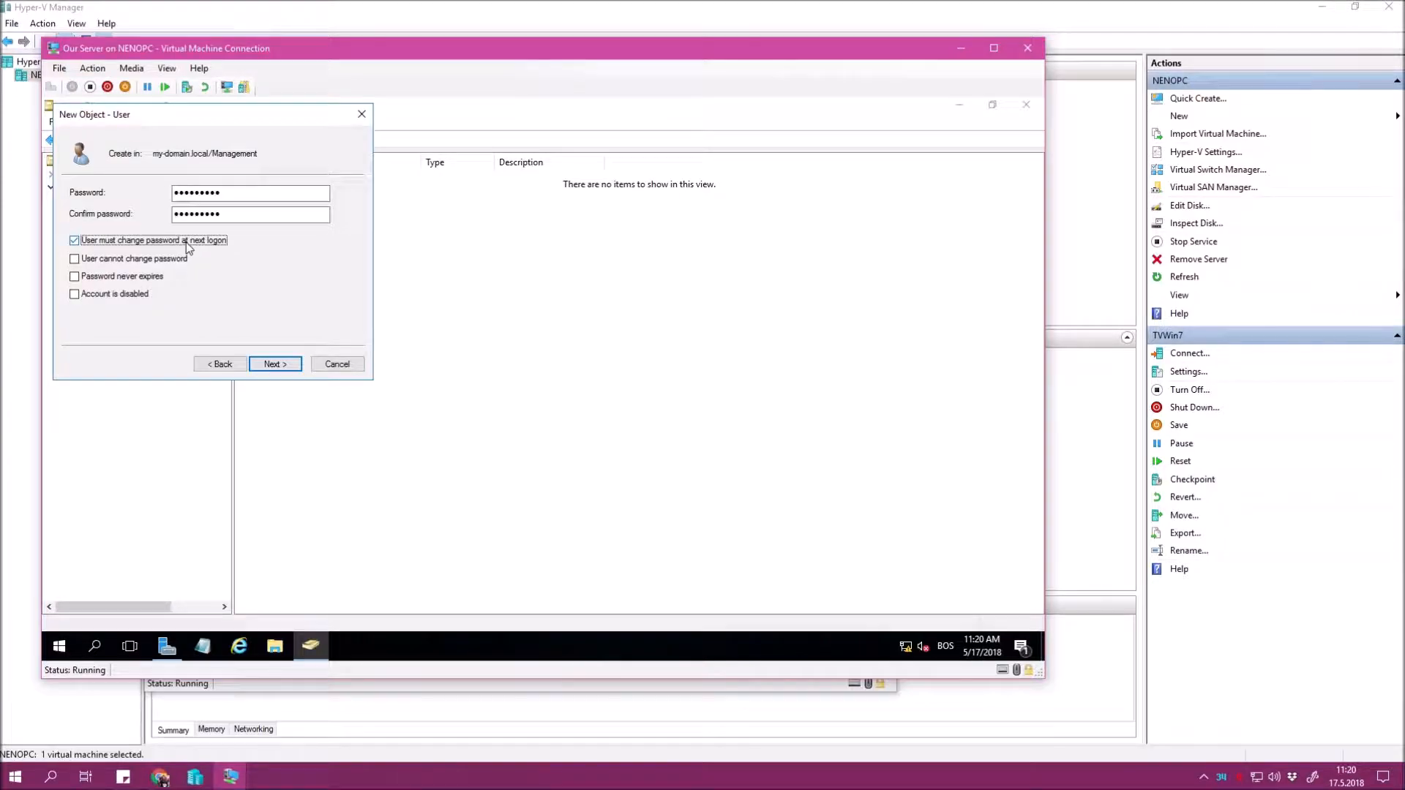
{"action": "left_click", "coordinate": [144, 277]}
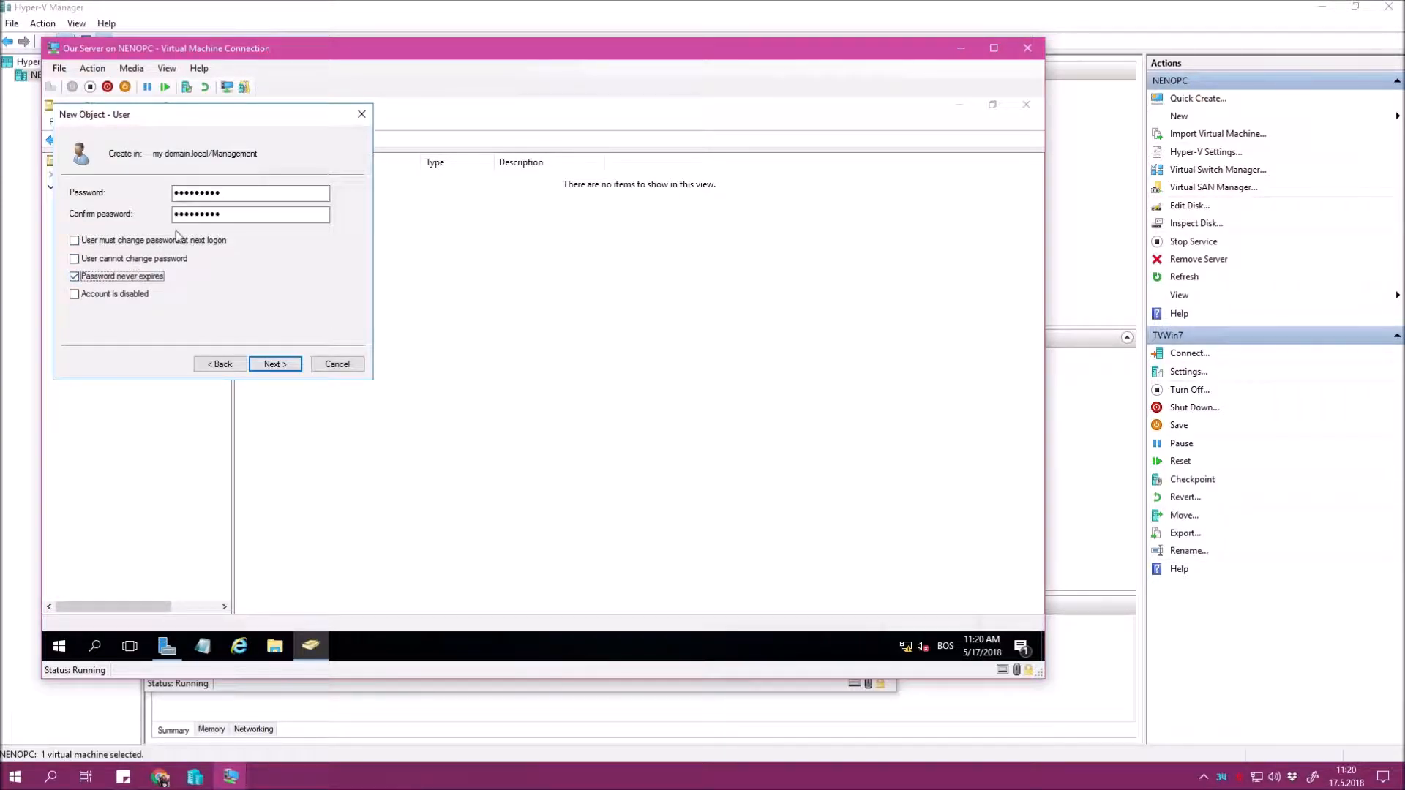
{"action": "left_click", "coordinate": [273, 364]}
{"action": "left_click", "coordinate": [275, 364]}
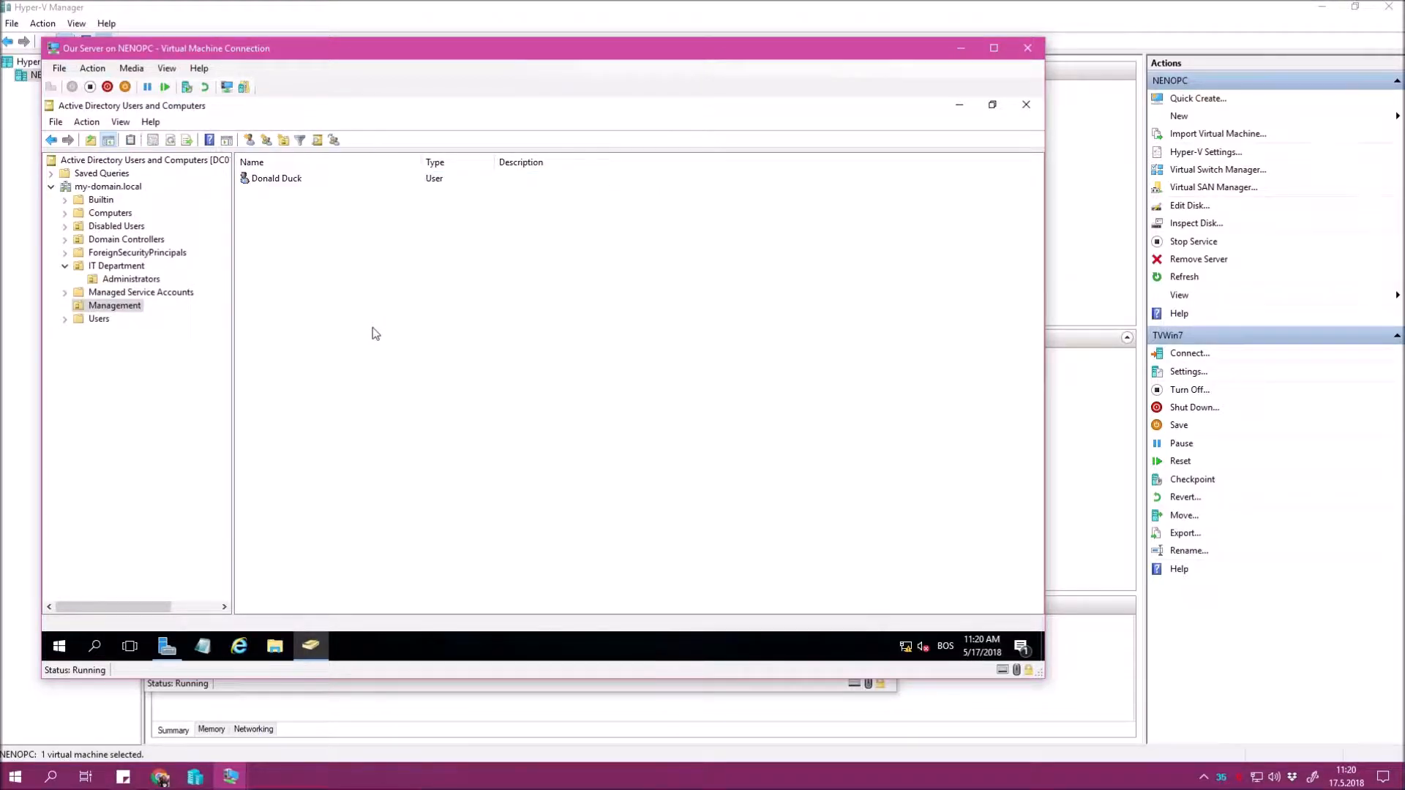
Set the new Management user's description to 'Stays std. user' and save it.
{"action": "double_click", "coordinate": [413, 181]}
{"action": "left_click", "coordinate": [556, 358]}
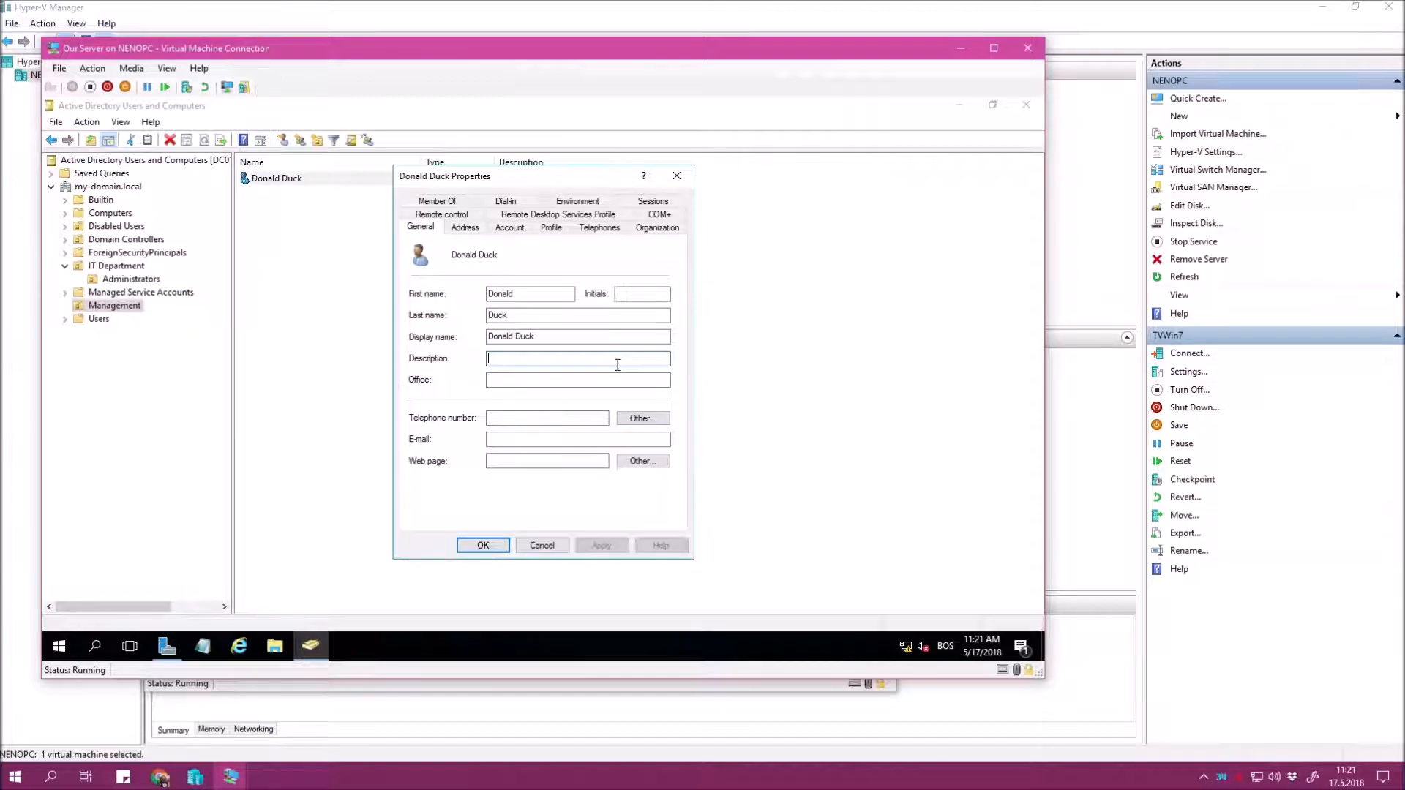
{"action": "type", "text": "Stays std. user"}
{"action": "left_click", "coordinate": [587, 545]}
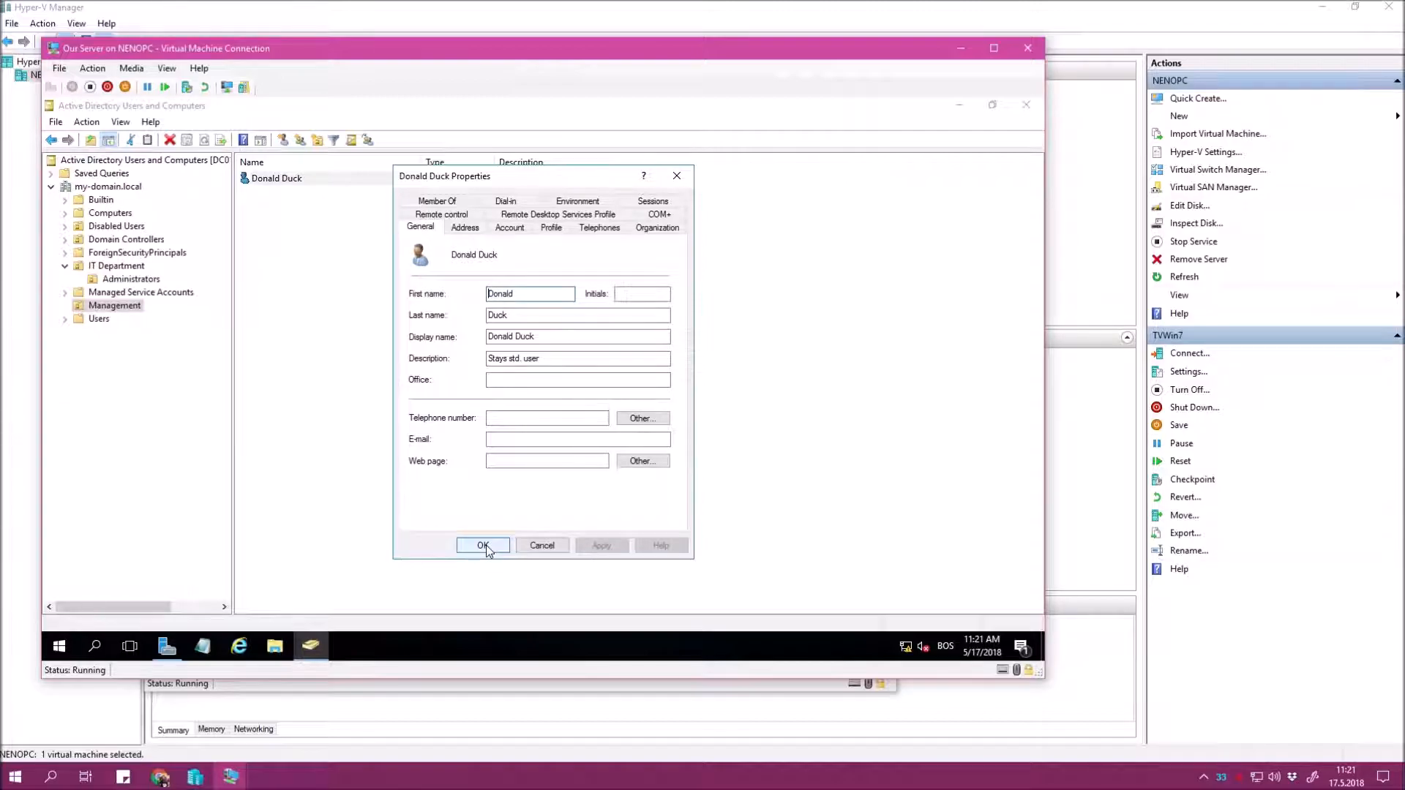
{"action": "left_click", "coordinate": [486, 546]}
{"action": "left_click", "coordinate": [354, 189]}
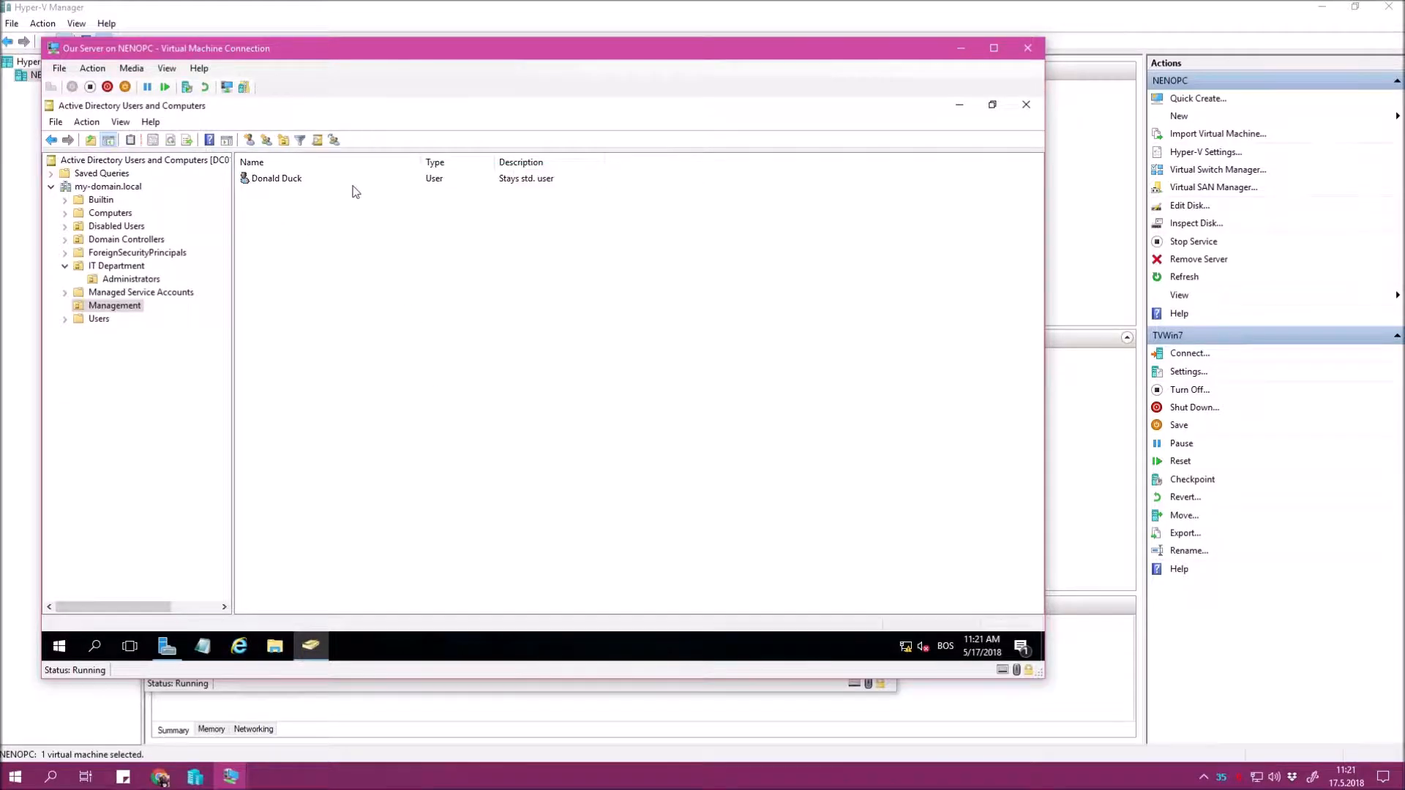
Set the Administrators unit's admin user's office to Headquarters and apply.
{"action": "left_click", "coordinate": [132, 306]}
{"action": "left_click", "coordinate": [137, 281]}
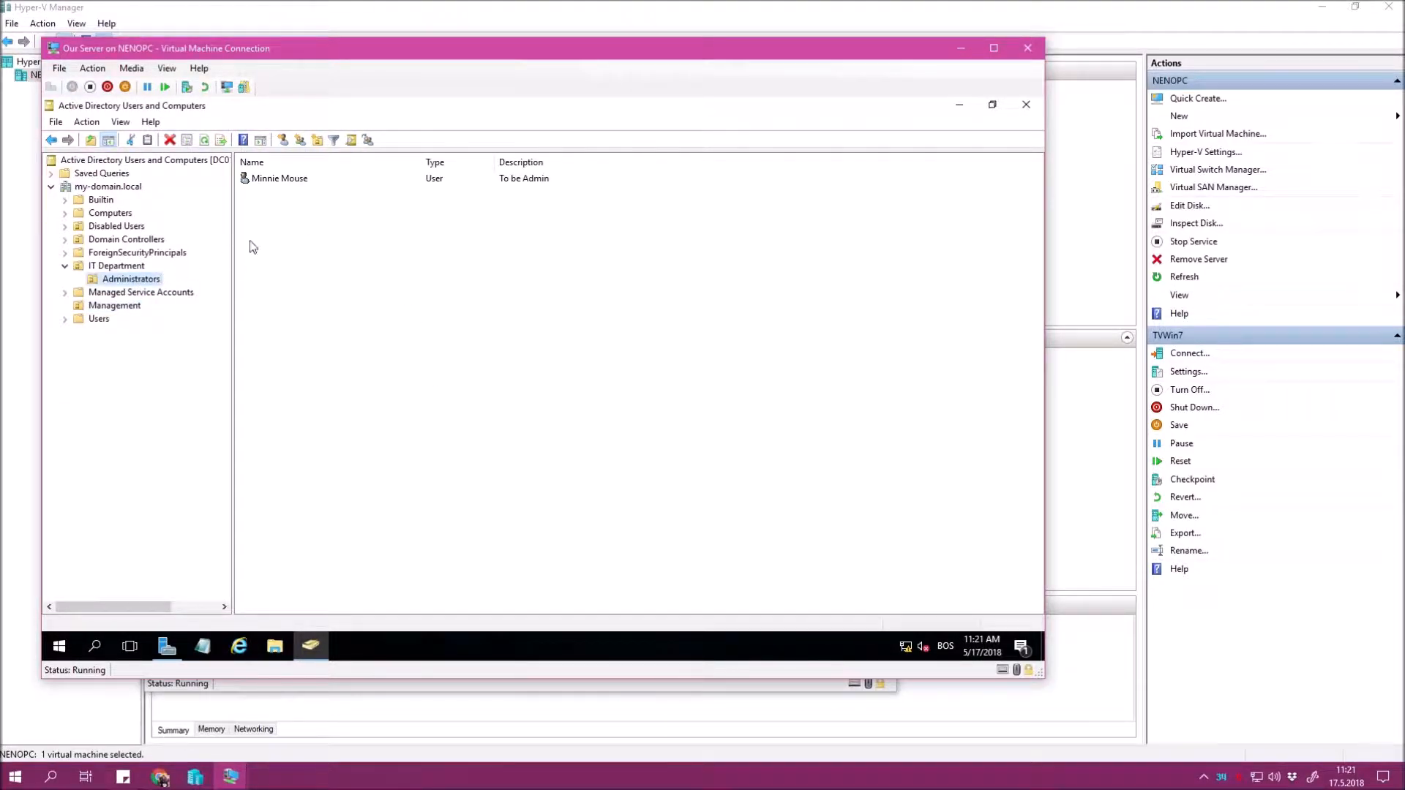
{"action": "left_click", "coordinate": [118, 306]}
{"action": "left_click", "coordinate": [130, 279]}
{"action": "double_click", "coordinate": [280, 178]}
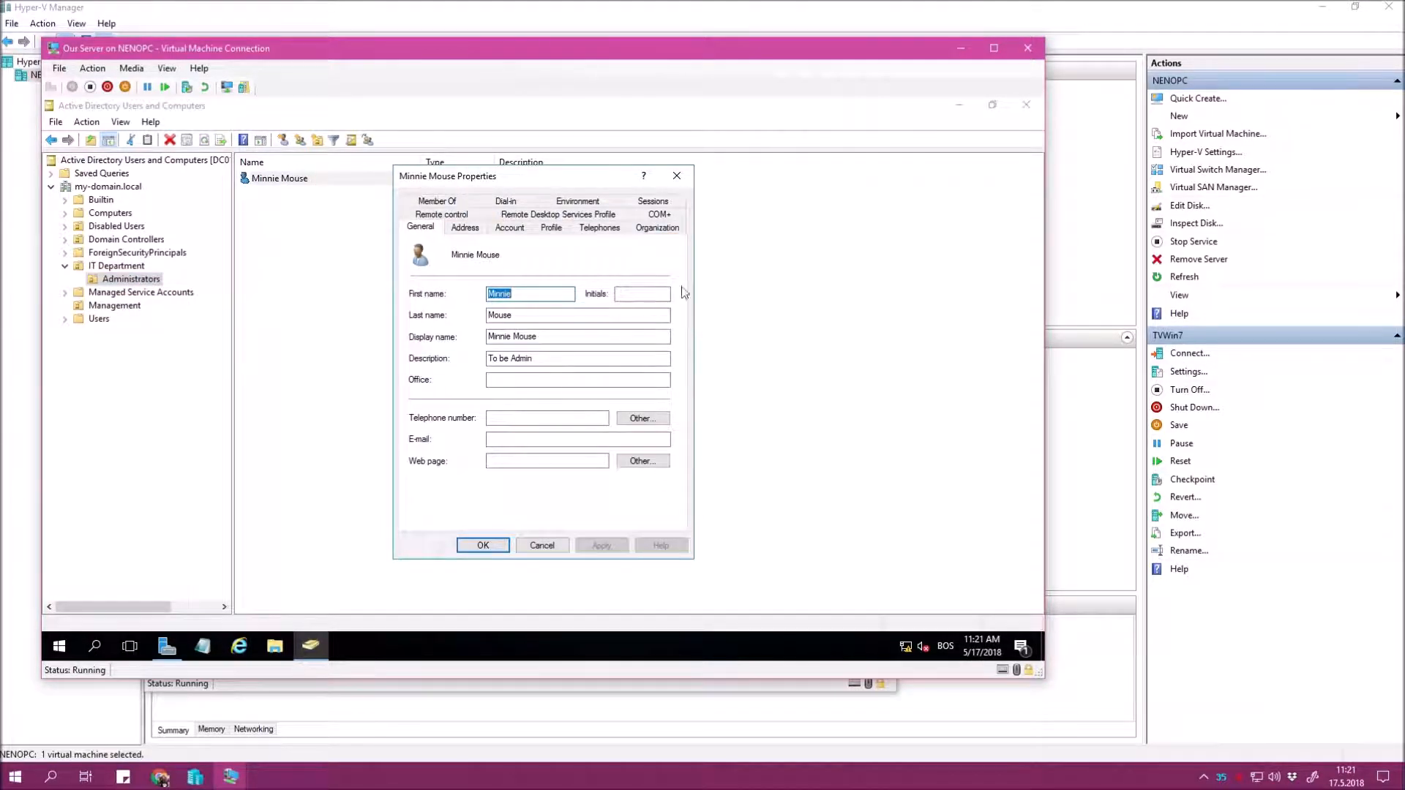
{"action": "left_click", "coordinate": [512, 382]}
{"action": "type", "text": "Headqua"}
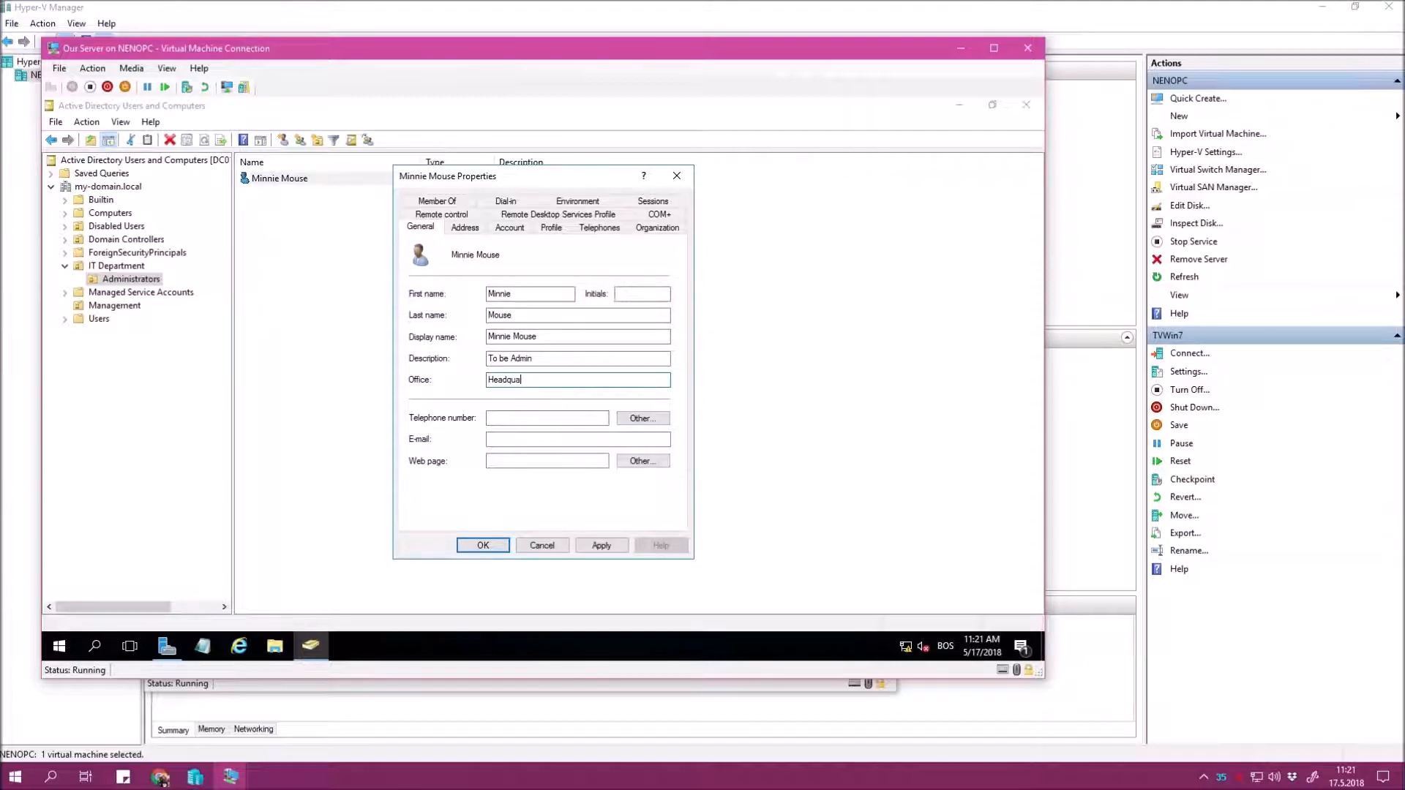
{"action": "type", "text": "rters"}
{"action": "left_click", "coordinate": [601, 546]}
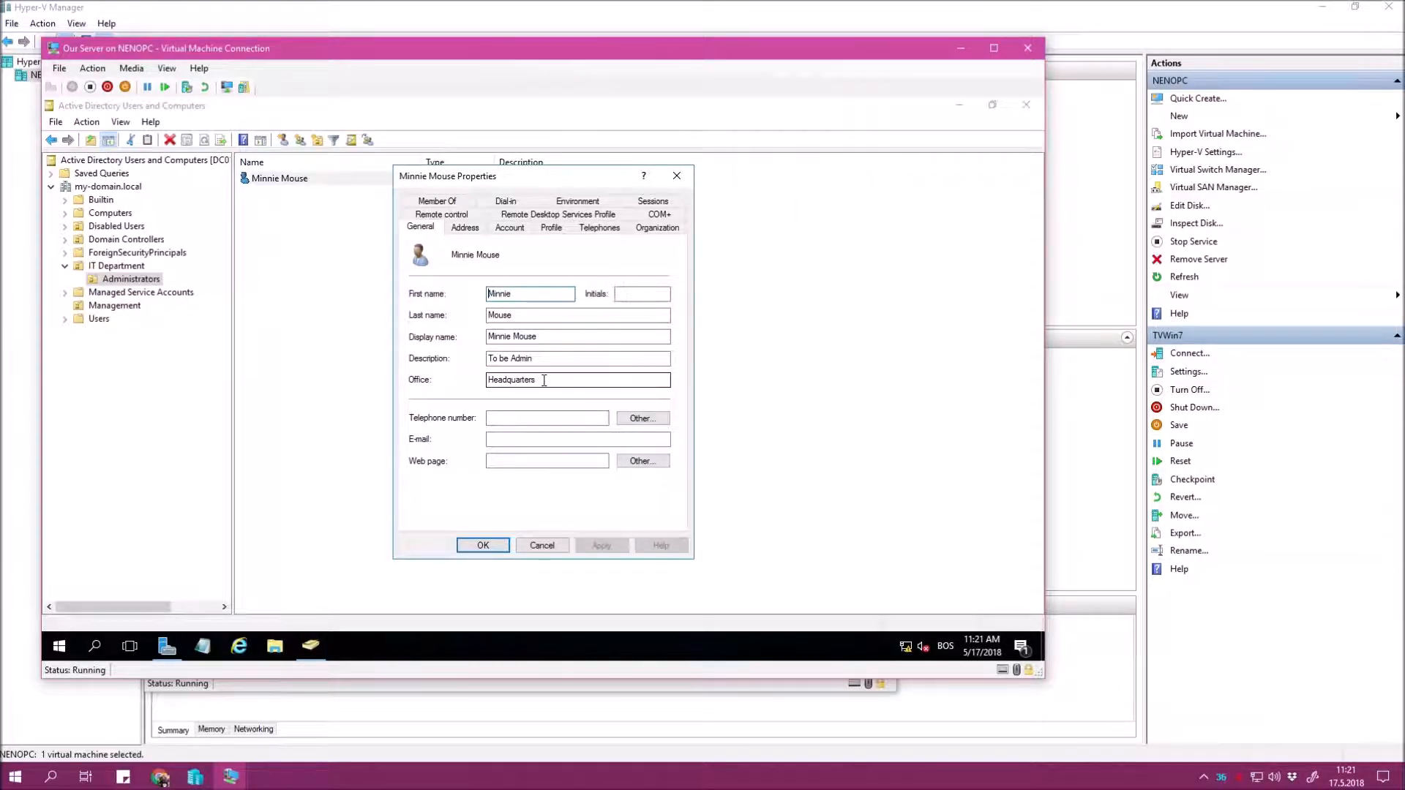
Give the admin user job title CEO, department Management and company Interesting Company.
{"action": "left_click", "coordinate": [657, 228]}
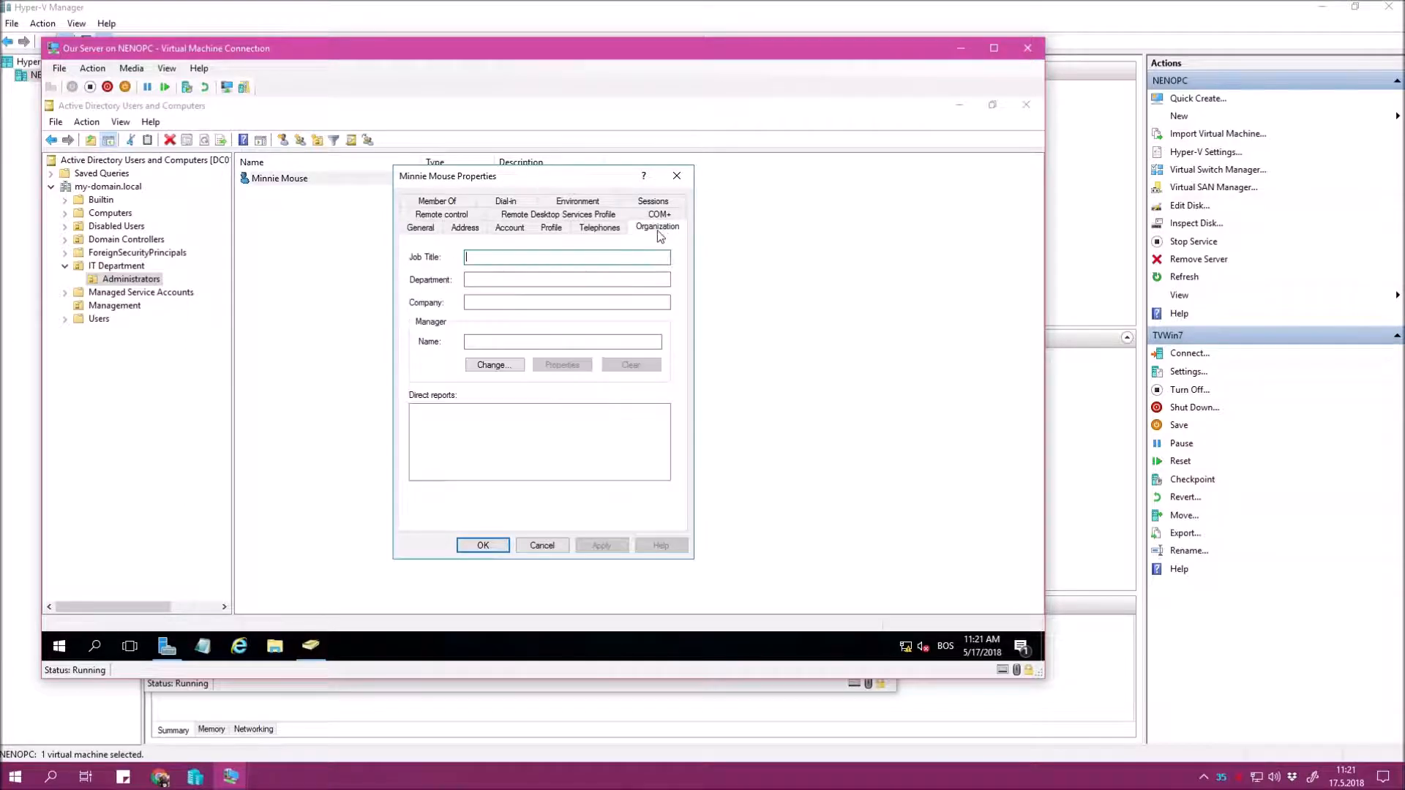
{"action": "type", "text": "CEO"}
{"action": "key", "text": "Tab"}
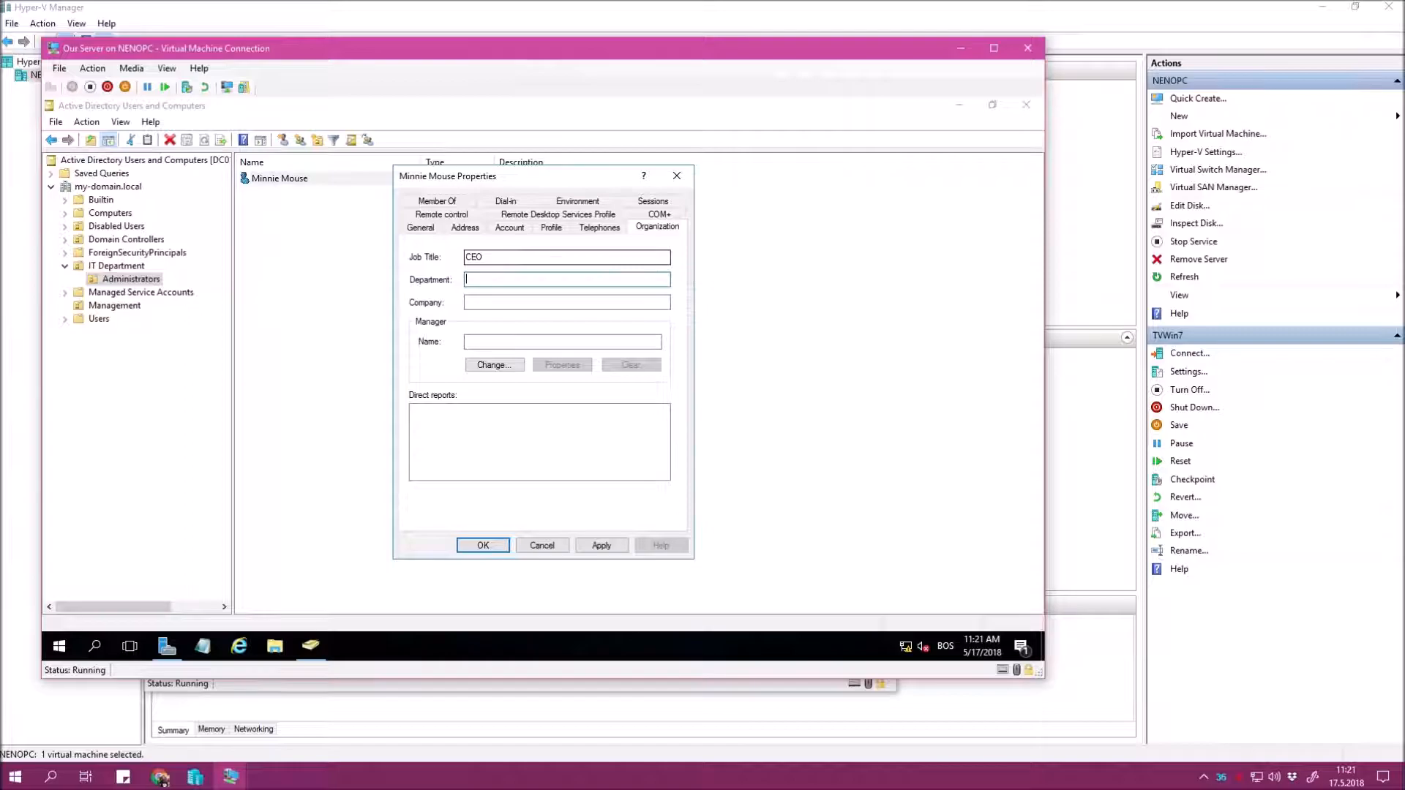
{"action": "type", "text": "Management"}
{"action": "key", "text": "Tab"}
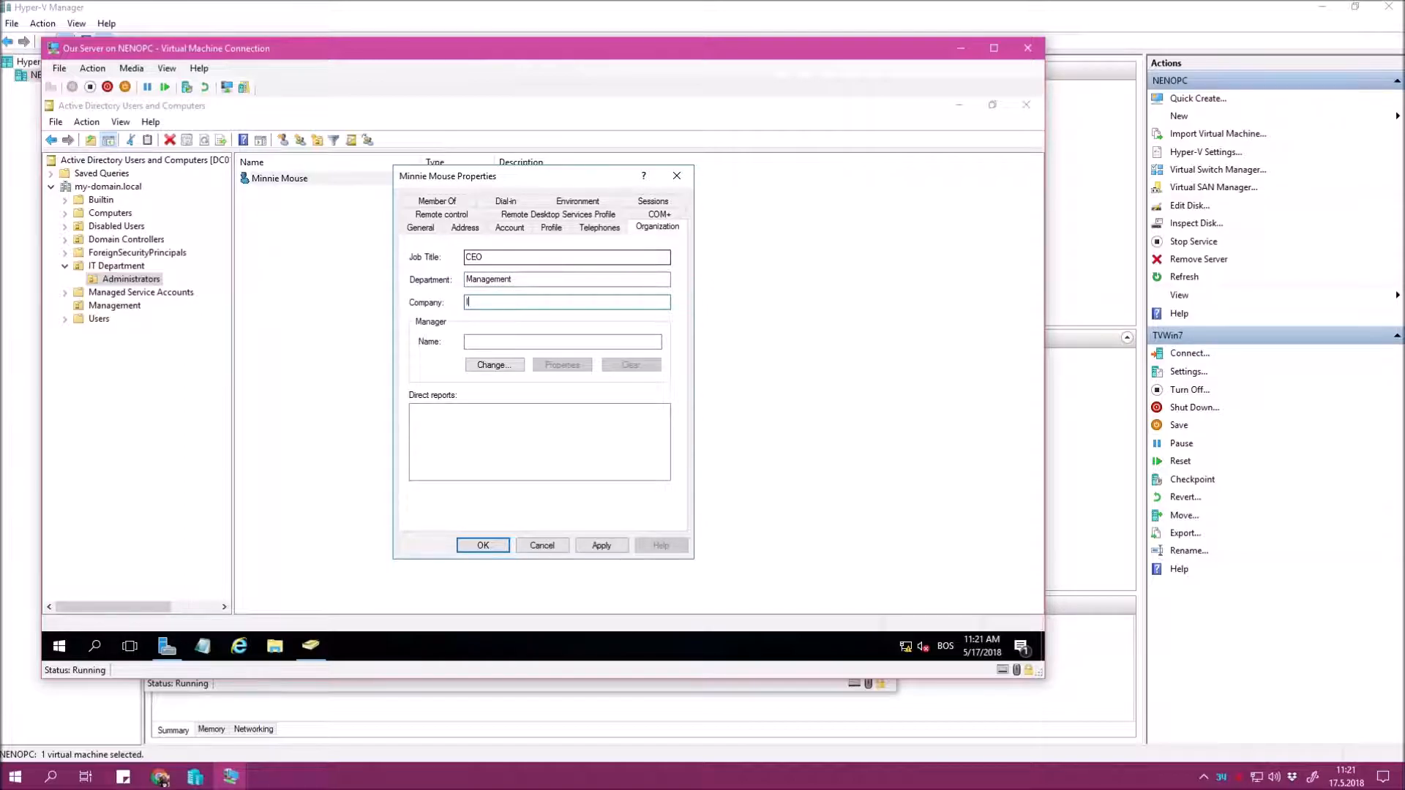
{"action": "type", "text": "Interesting Company"}
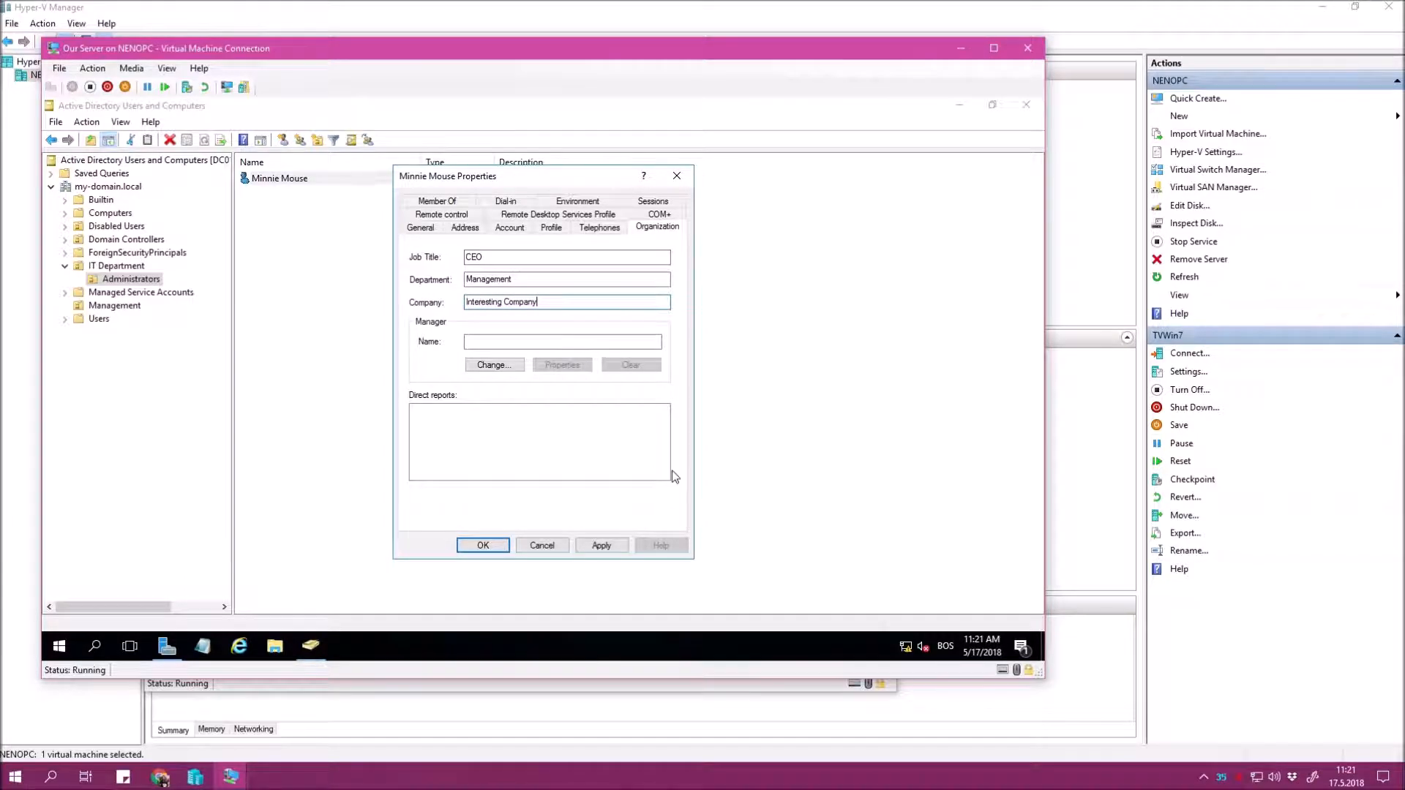
{"action": "left_click", "coordinate": [462, 546]}
{"action": "left_click", "coordinate": [485, 547]}
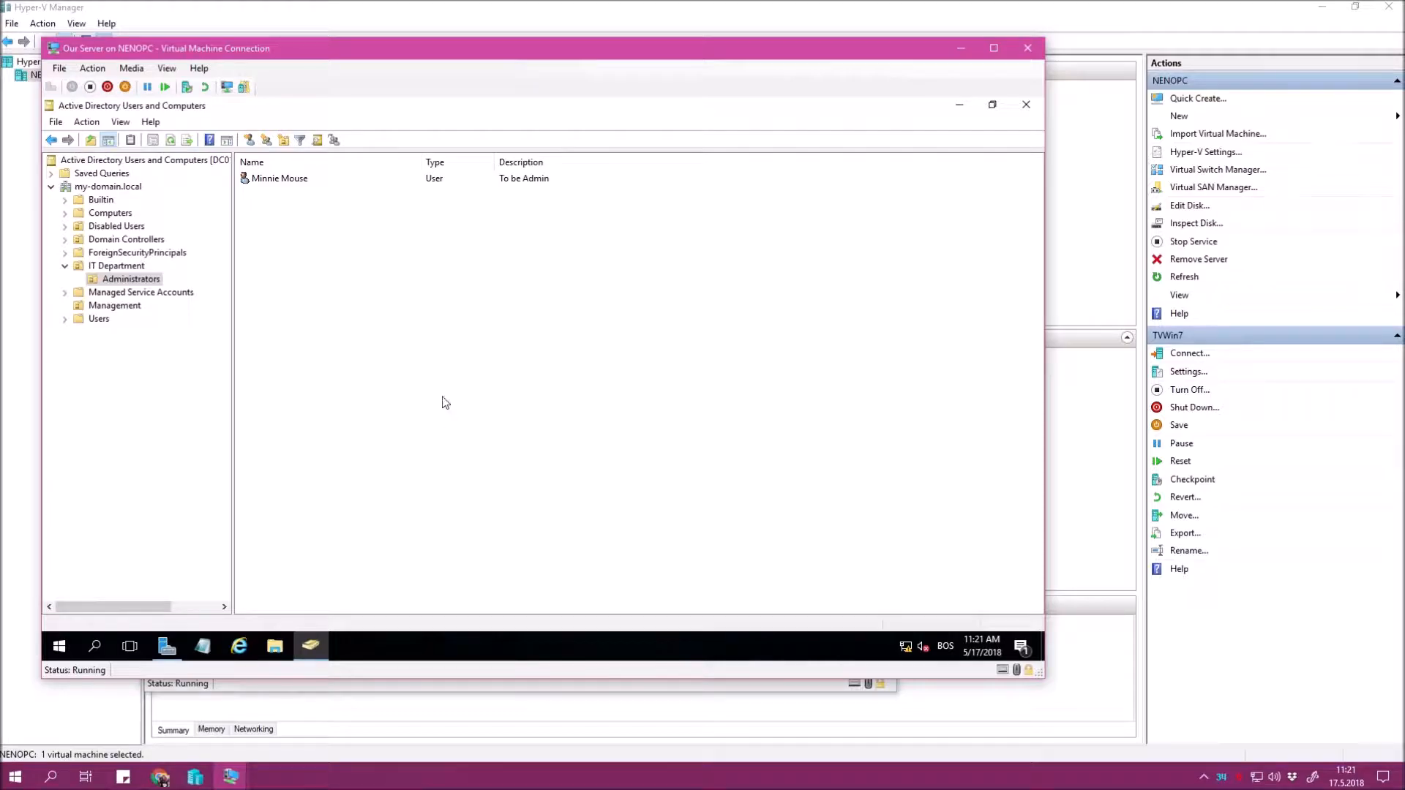
Revise the admin user's job title to IT Manager and department to IT Department, then apply.
{"action": "double_click", "coordinate": [293, 180]}
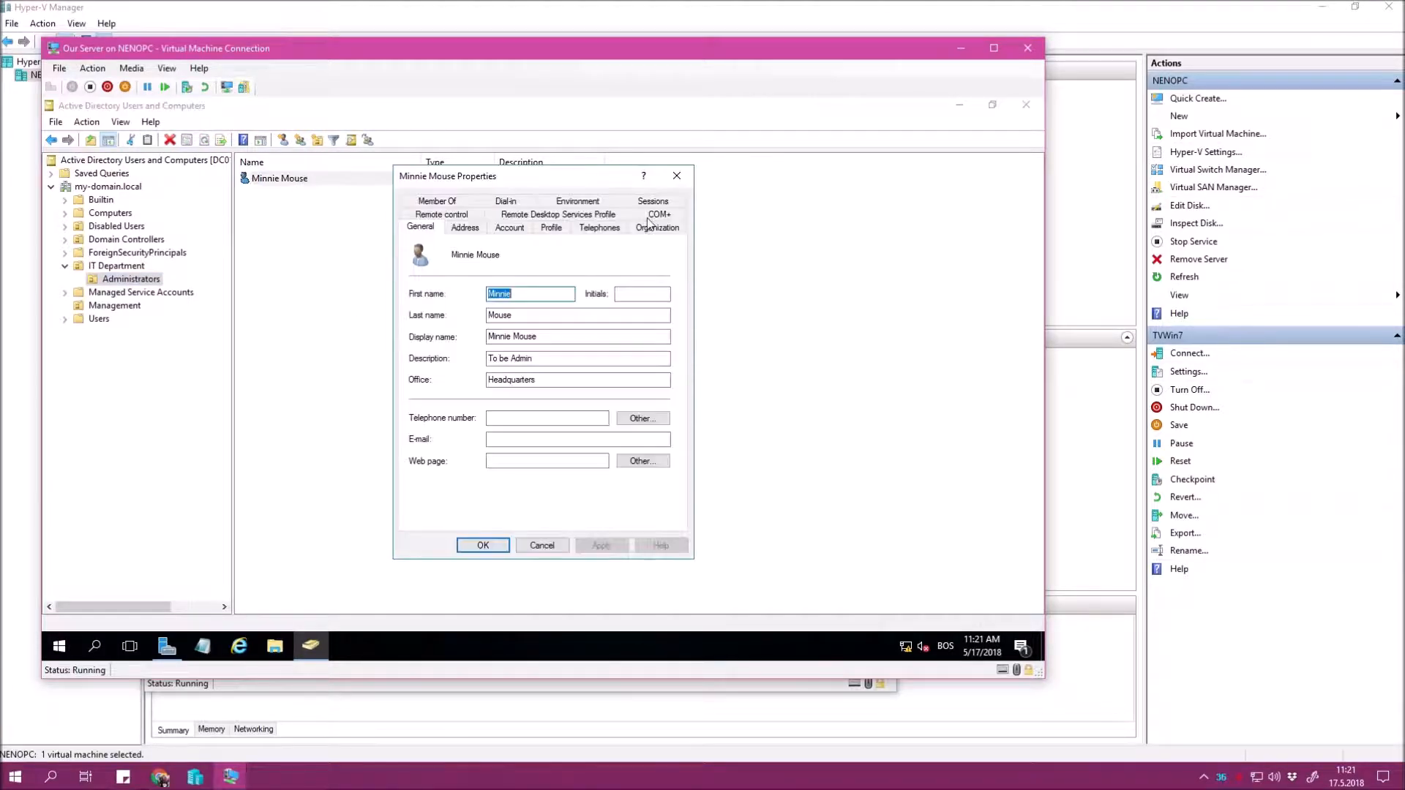
{"action": "left_click", "coordinate": [658, 227]}
{"action": "type", "text": "IT Manager"}
{"action": "key", "text": "Tab"}
{"action": "type", "text": "IT Department"}
{"action": "key", "text": "Tab"}
{"action": "key", "text": "ctrl+c"}
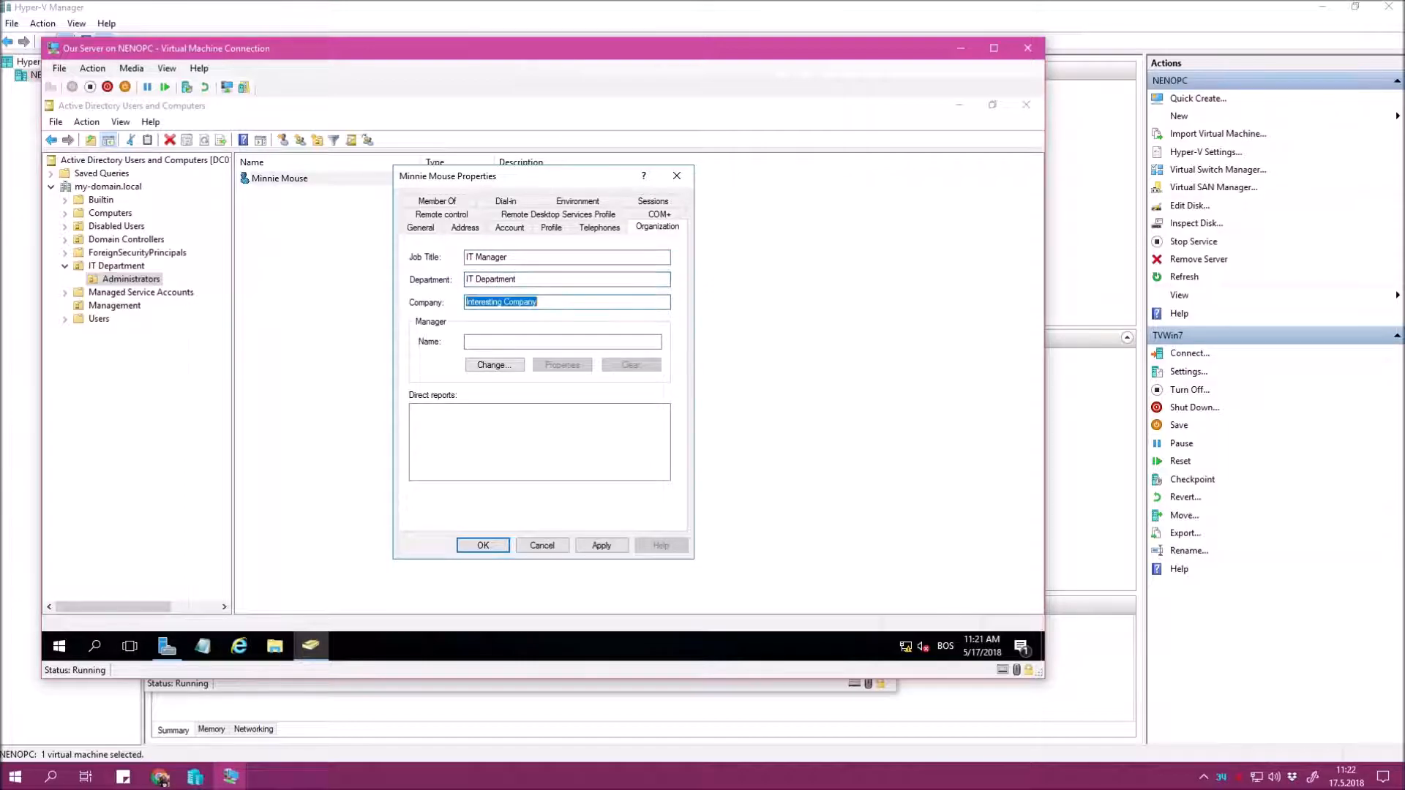
{"action": "key", "text": "alt+a"}
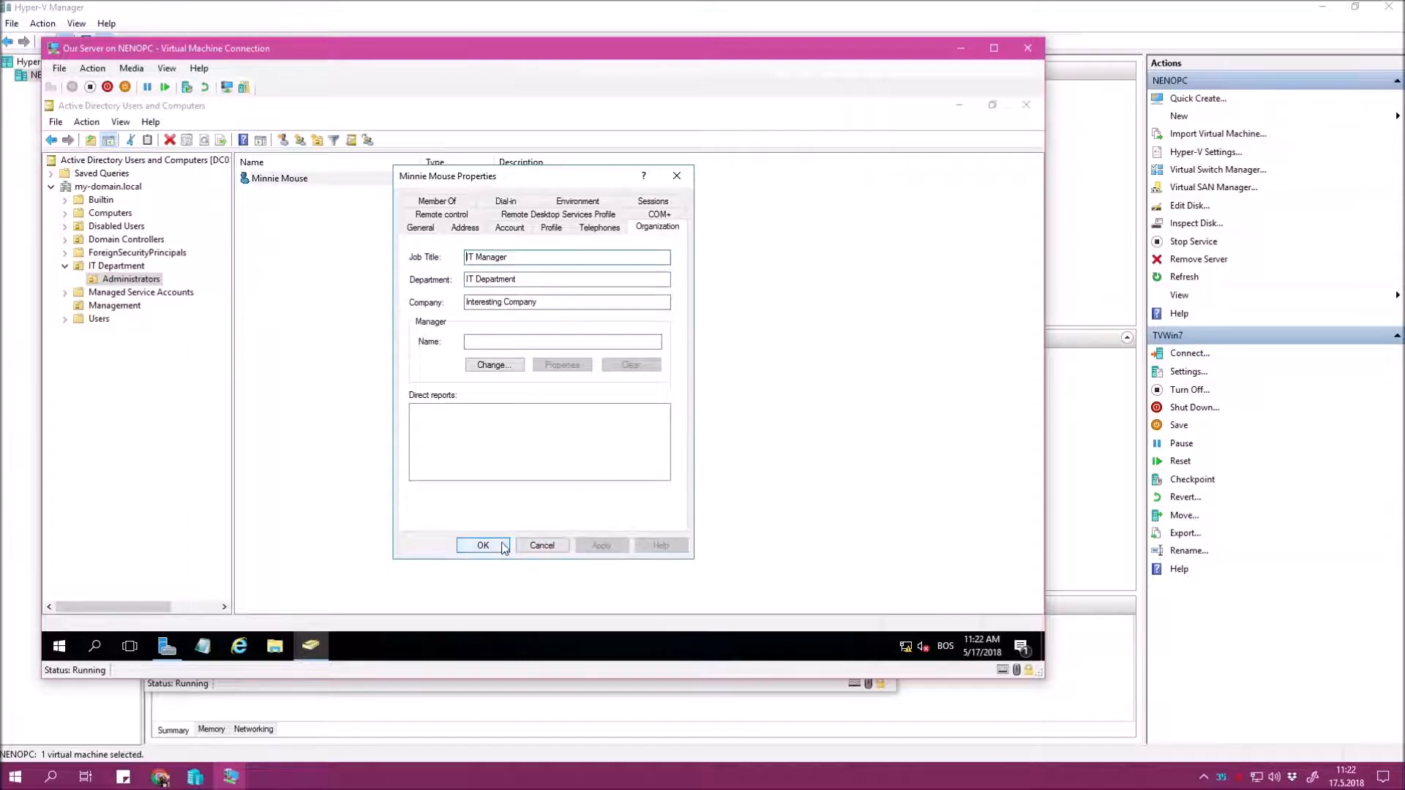
Give the Management user the pasted company name, job title CEO and department Manager.
{"action": "left_click", "coordinate": [461, 545]}
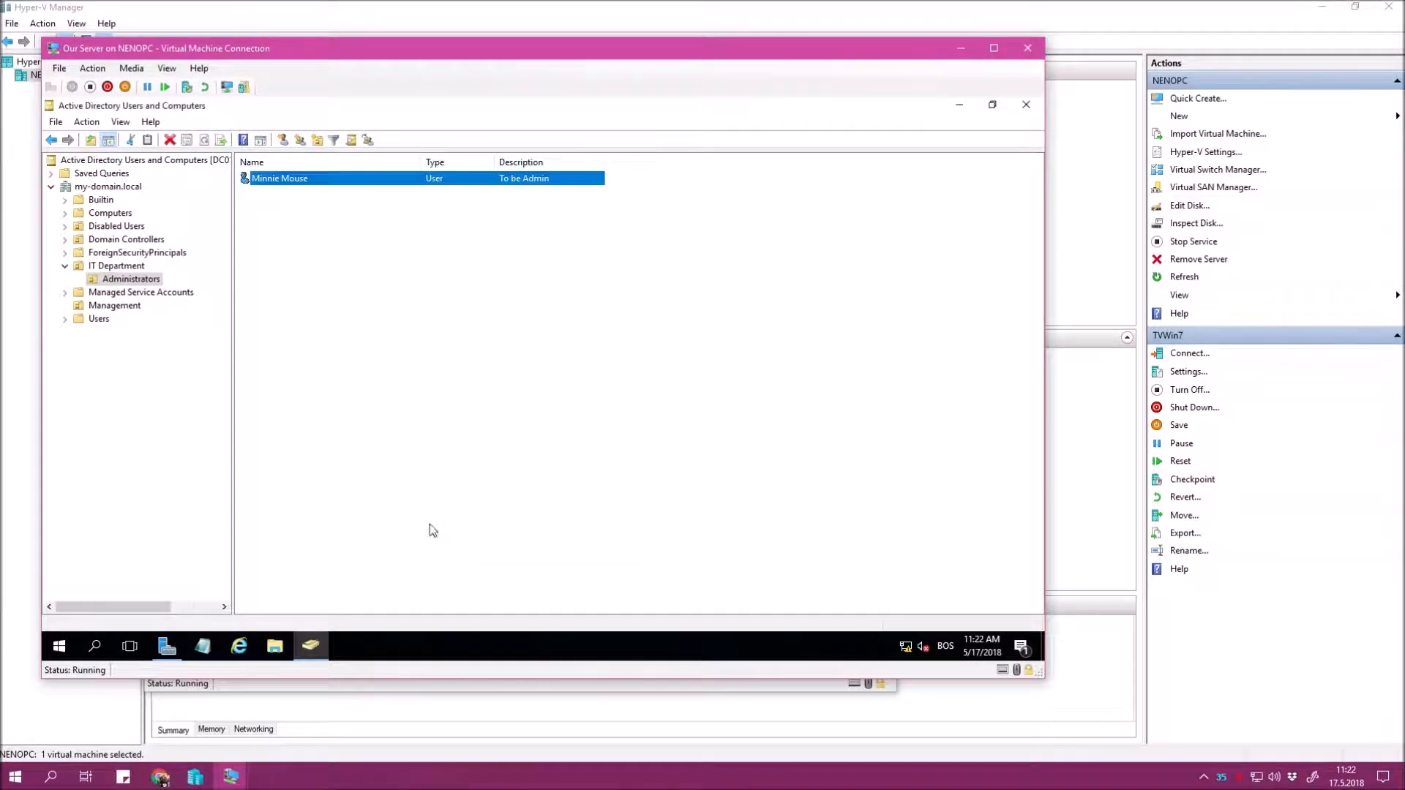
{"action": "left_click", "coordinate": [119, 305]}
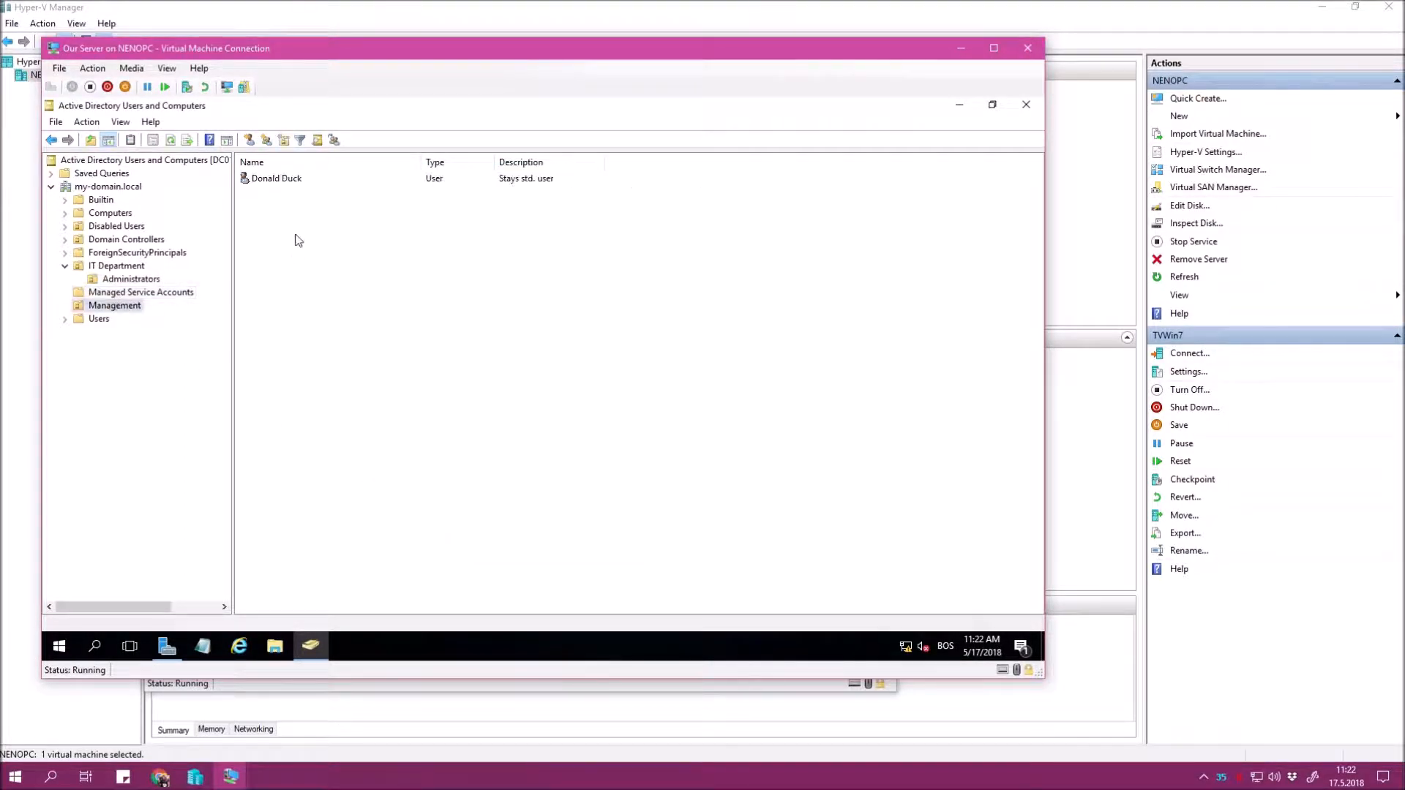
{"action": "double_click", "coordinate": [277, 178]}
{"action": "left_click", "coordinate": [655, 227]}
{"action": "left_click", "coordinate": [526, 302]}
{"action": "key", "text": "ctrl+v"}
{"action": "left_click", "coordinate": [509, 258]}
{"action": "type", "text": "CEO"}
{"action": "key", "text": "Tab"}
{"action": "type", "text": "Manager"}
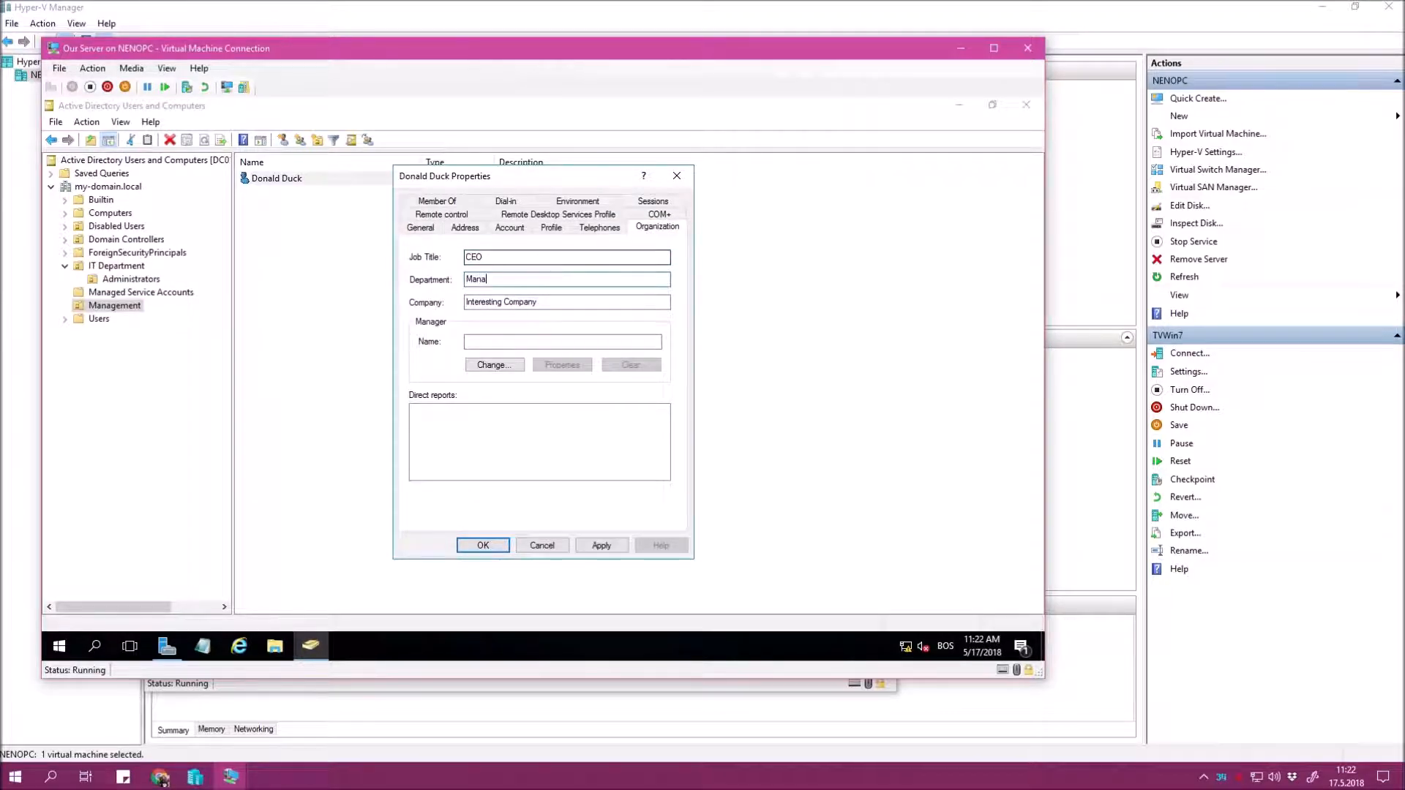
{"action": "left_click", "coordinate": [601, 545]}
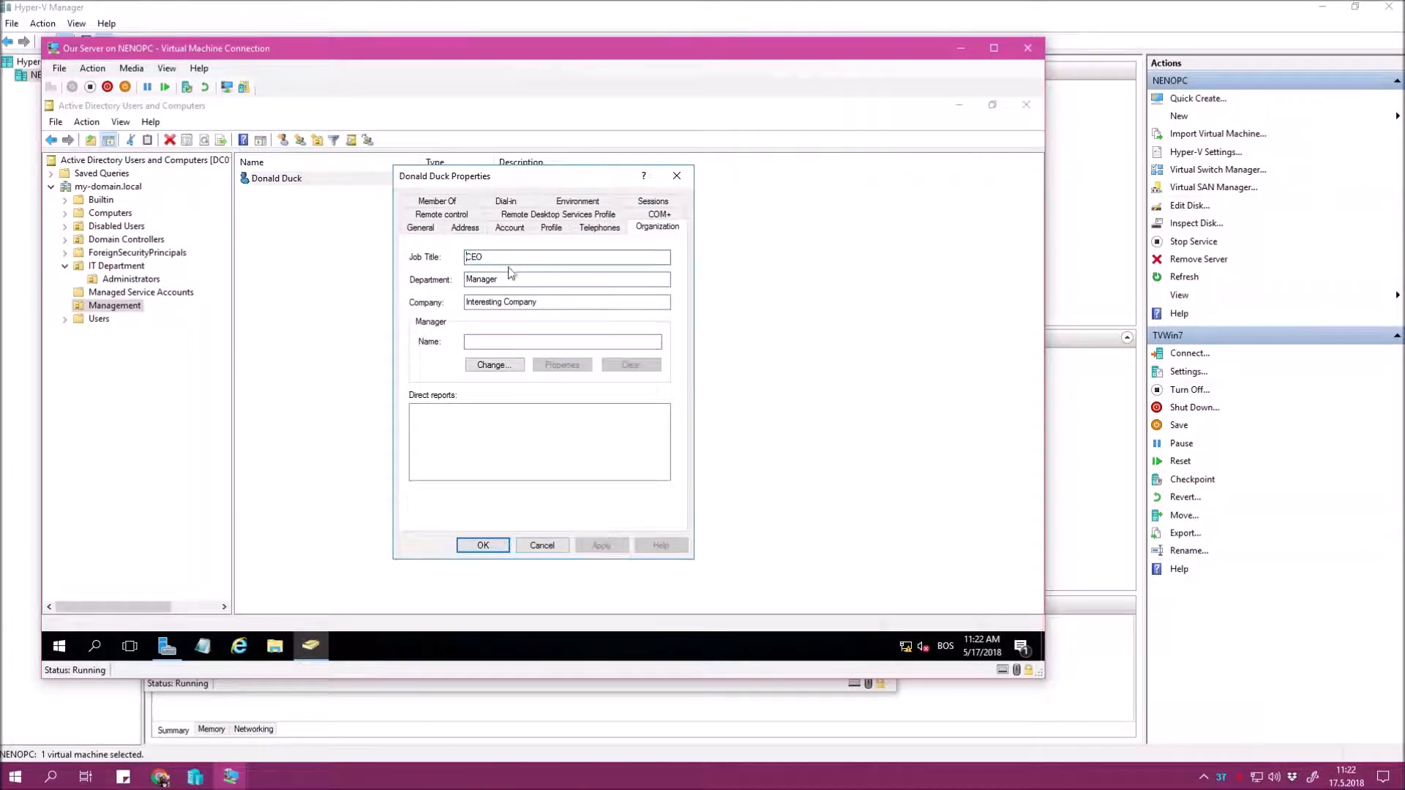
Set the Management user's office to Headquarters and close the properties.
{"action": "left_click", "coordinate": [421, 228]}
{"action": "left_click", "coordinate": [541, 376]}
{"action": "type", "text": "Head"}
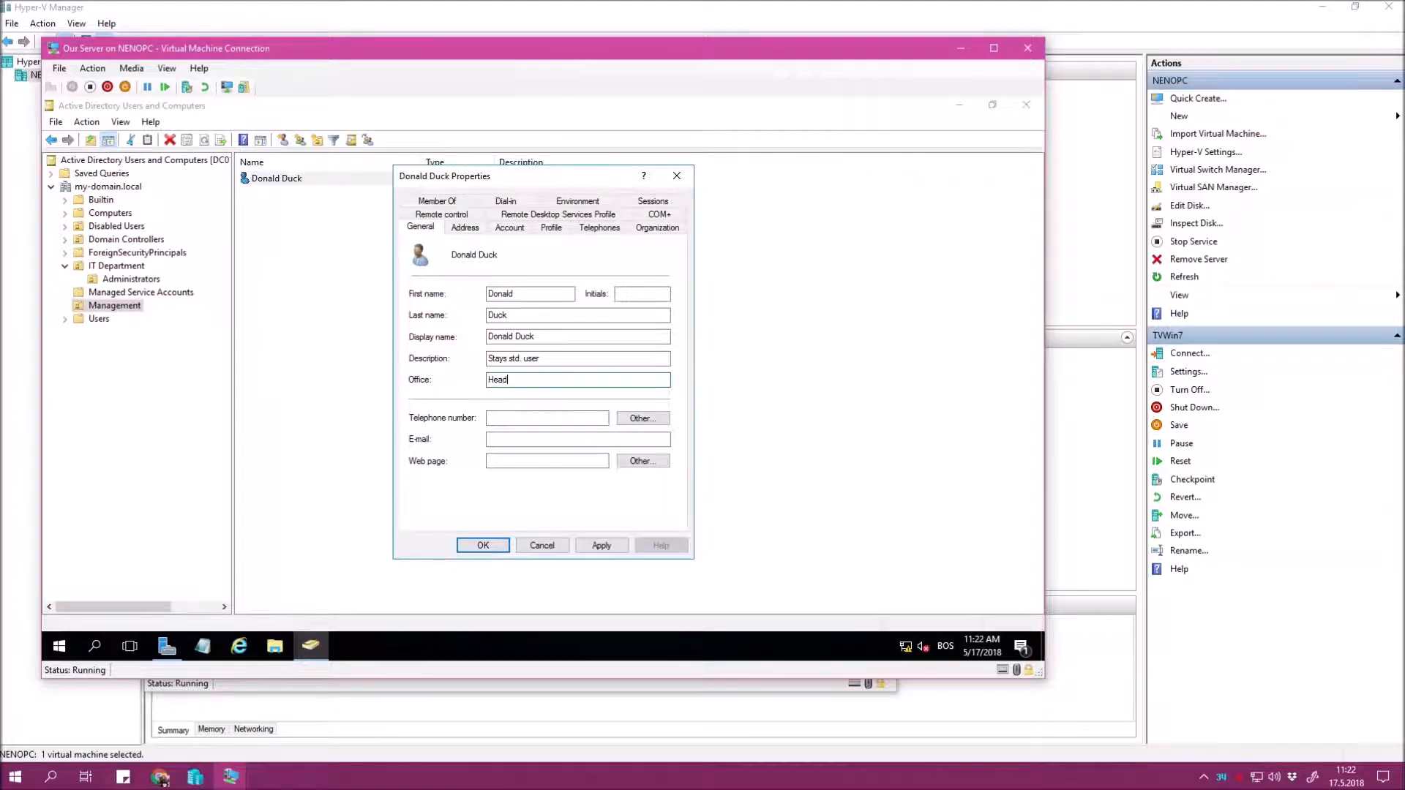
{"action": "type", "text": "quarters"}
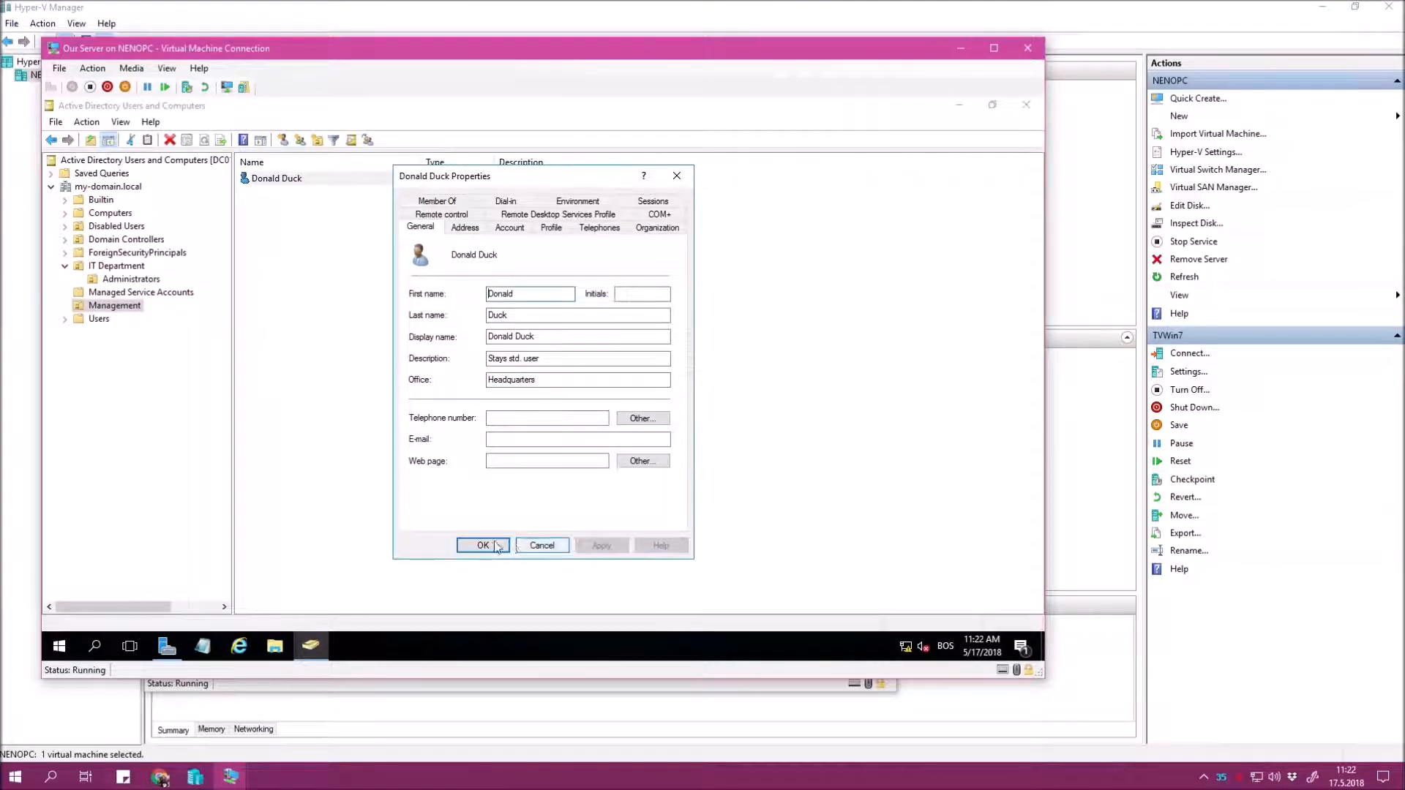
{"action": "left_click", "coordinate": [483, 545]}
Return to the my-domain.local top level in Active Directory Users and Computers.
{"action": "right_click", "coordinate": [504, 351]}
{"action": "left_click", "coordinate": [415, 312]}
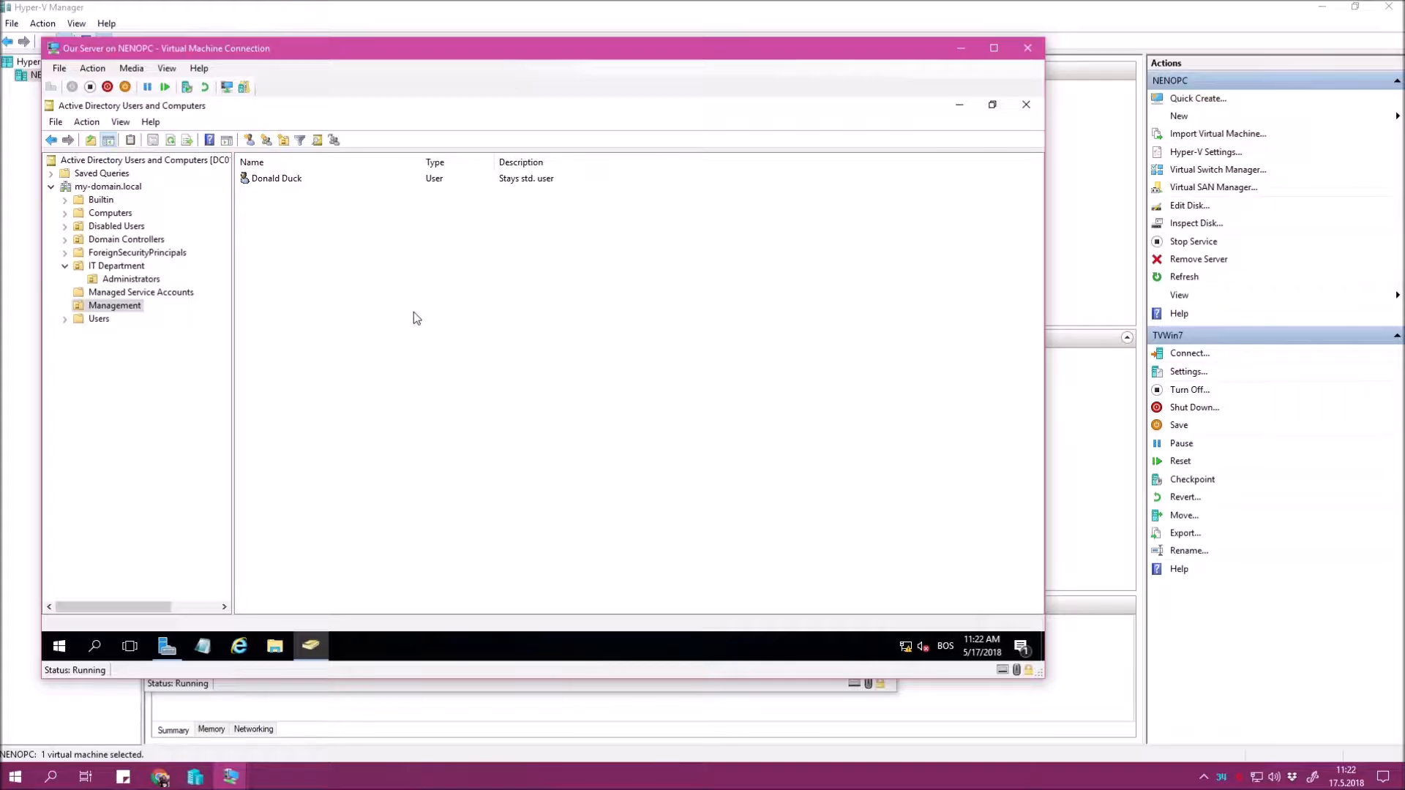
{"action": "right_click", "coordinate": [481, 310]}
{"action": "key", "text": "Escape"}
{"action": "left_click", "coordinate": [108, 188]}
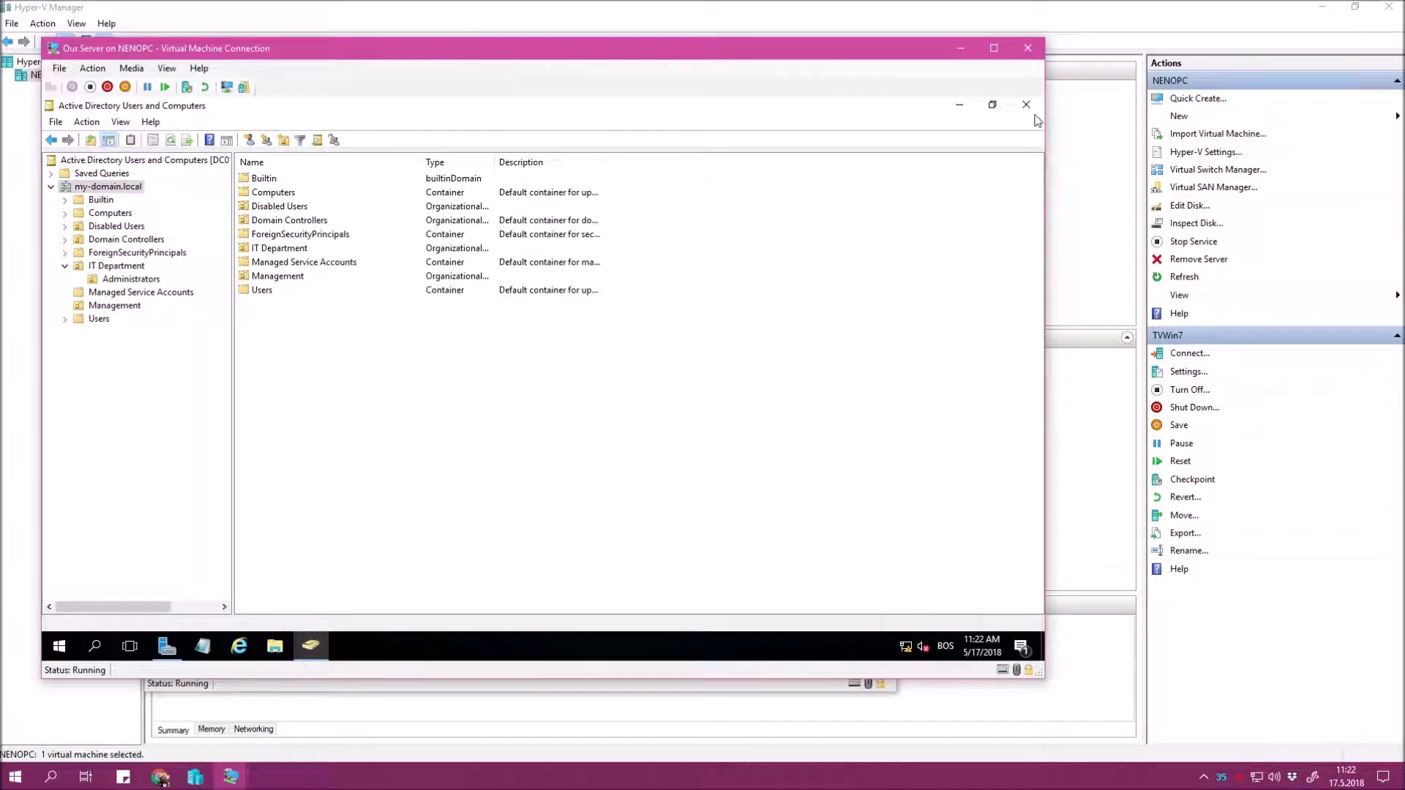
Bring the TVWin7 virtual machine to the front and refresh its desktop.
{"action": "left_click", "coordinate": [959, 105]}
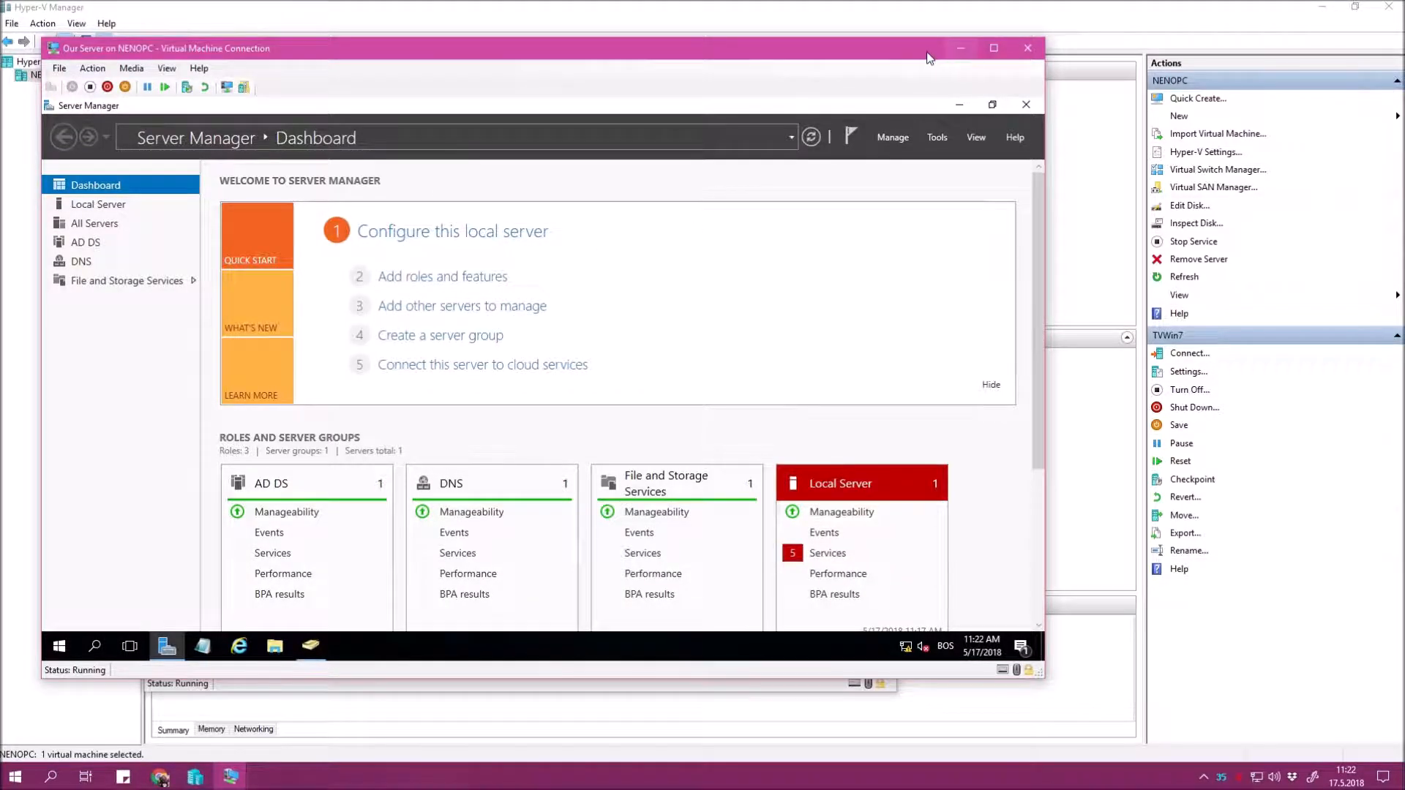
{"action": "left_click", "coordinate": [231, 775]}
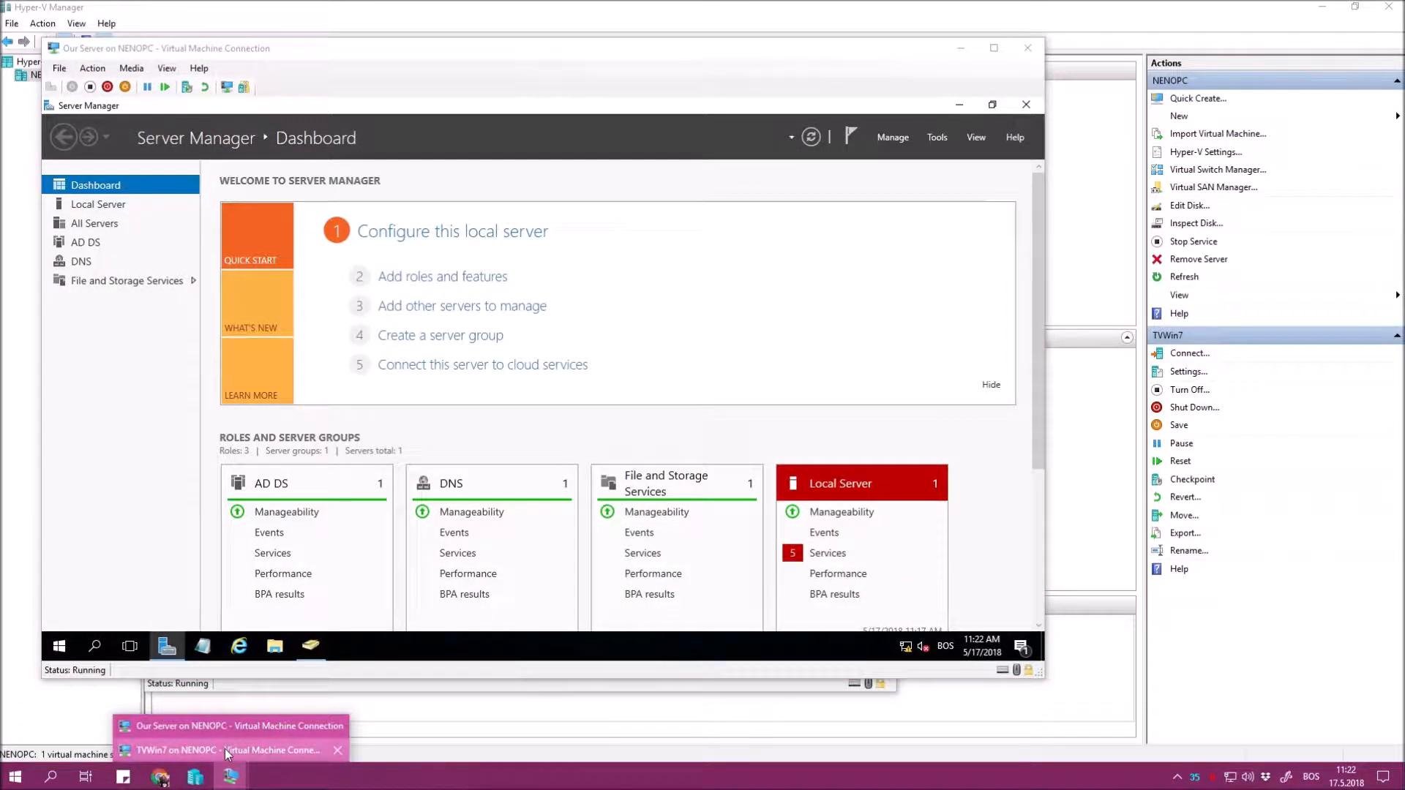
{"action": "left_click", "coordinate": [234, 750]}
{"action": "right_click", "coordinate": [447, 211]}
{"action": "left_click", "coordinate": [479, 251]}
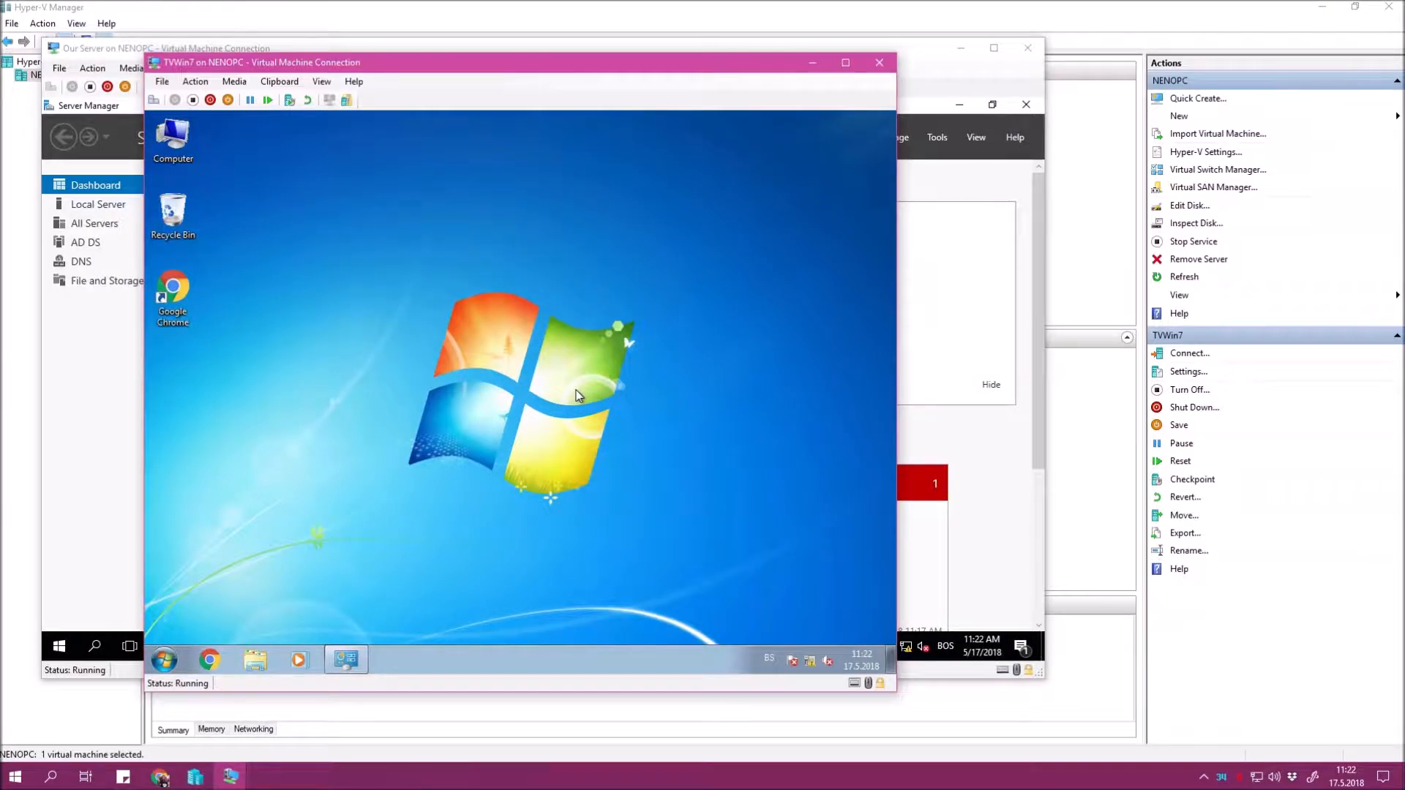
Set the computer description to the user's name in System Properties and apply it.
{"action": "right_click", "coordinate": [178, 123]}
{"action": "left_click", "coordinate": [282, 267]}
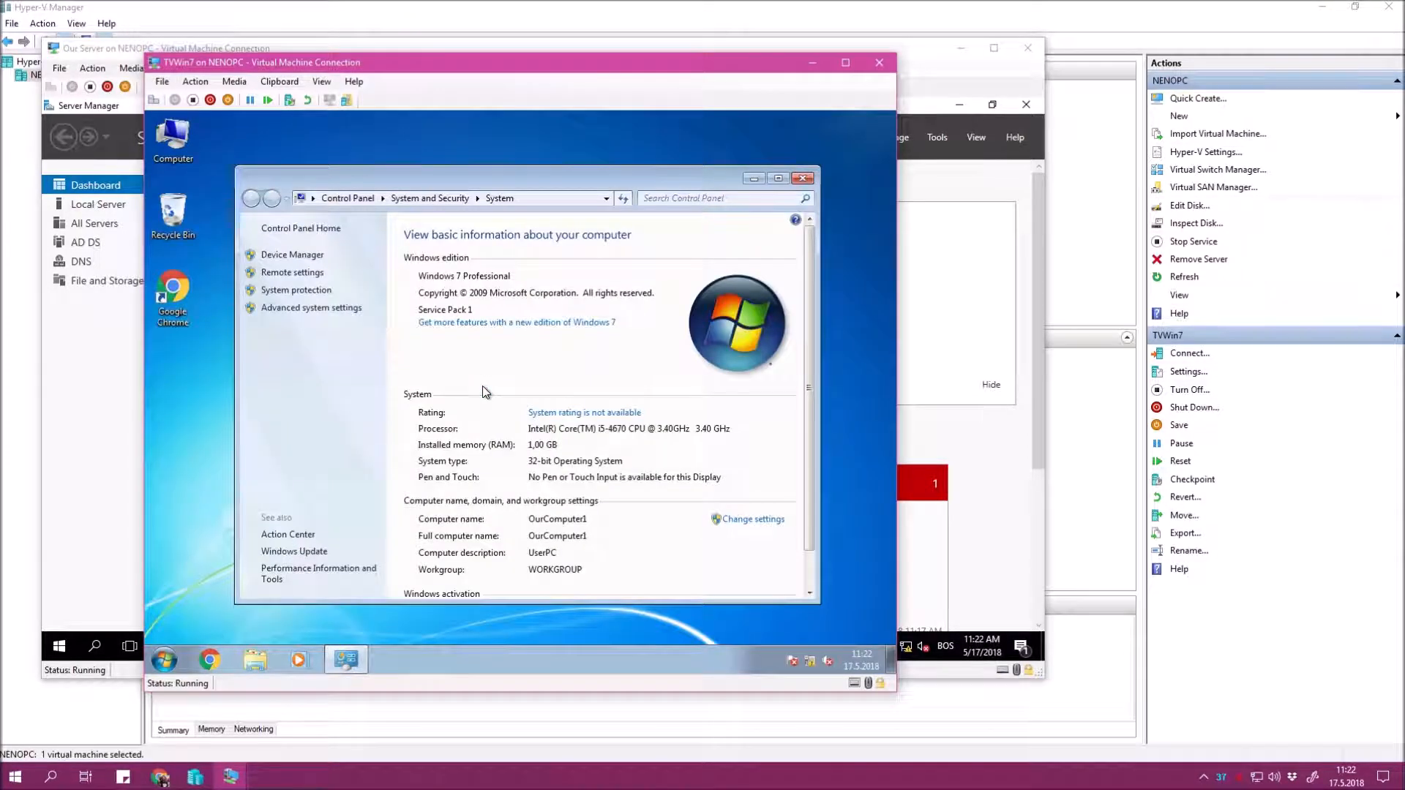
{"action": "left_click", "coordinate": [342, 308]}
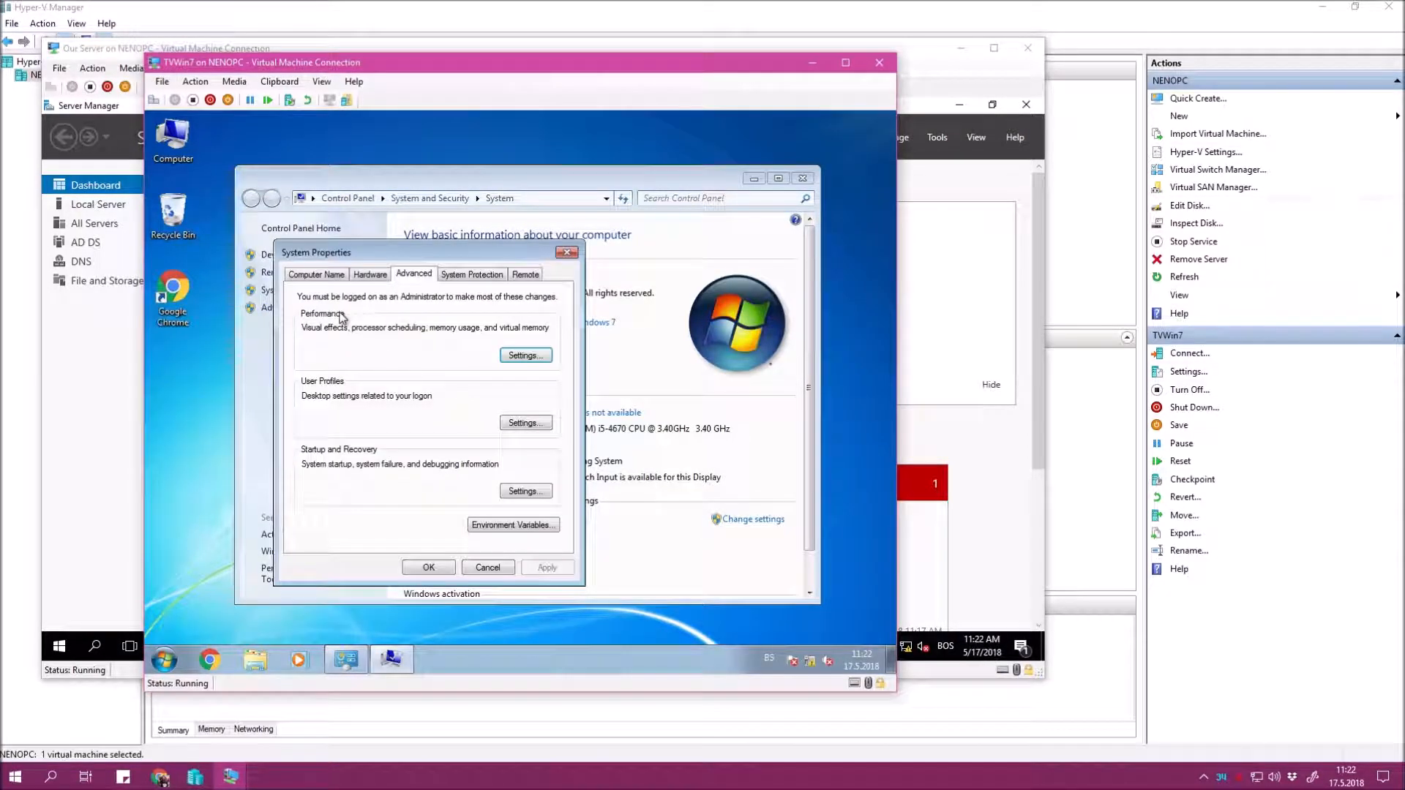
{"action": "left_click", "coordinate": [317, 273]}
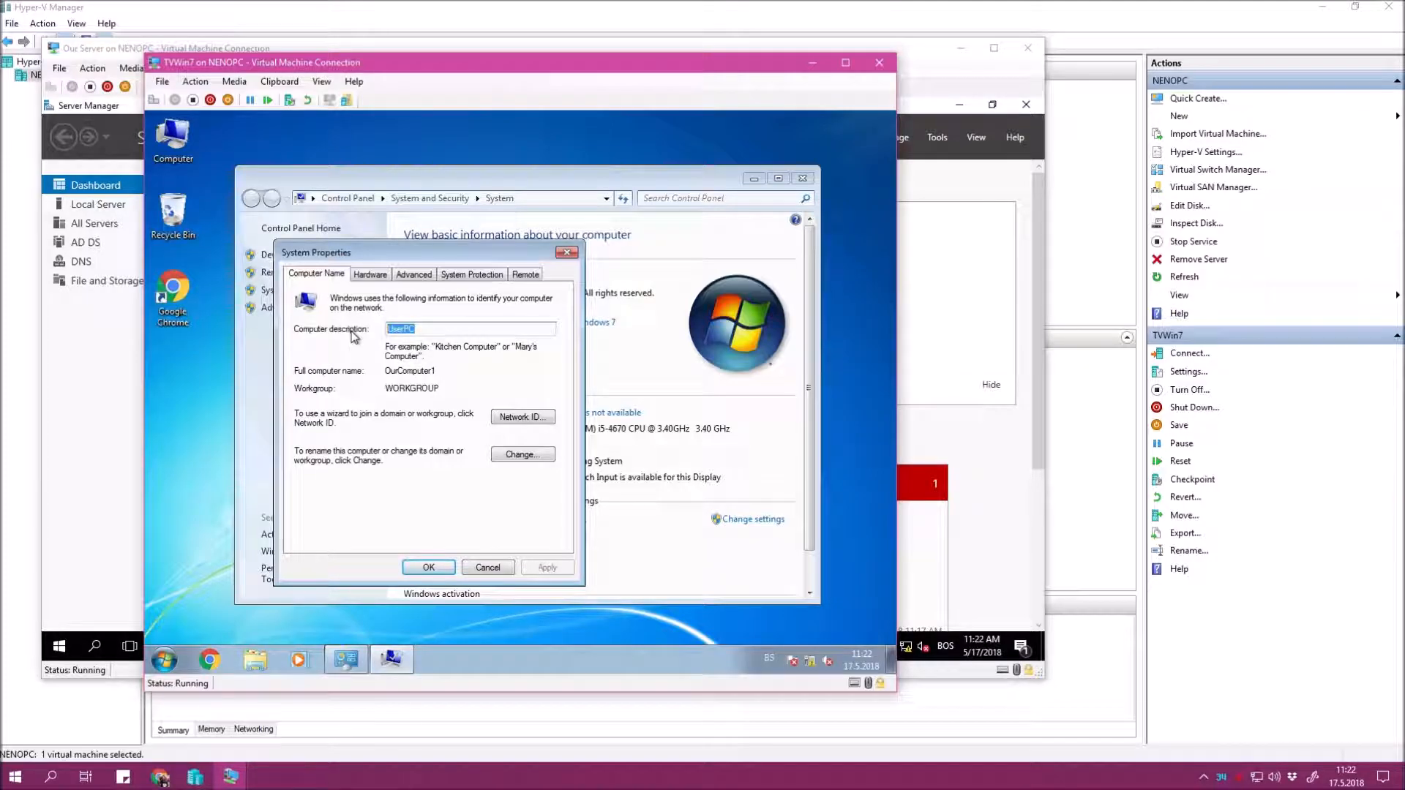
{"action": "type", "text": "De"}
{"action": "type", "text": "nald Duck"}
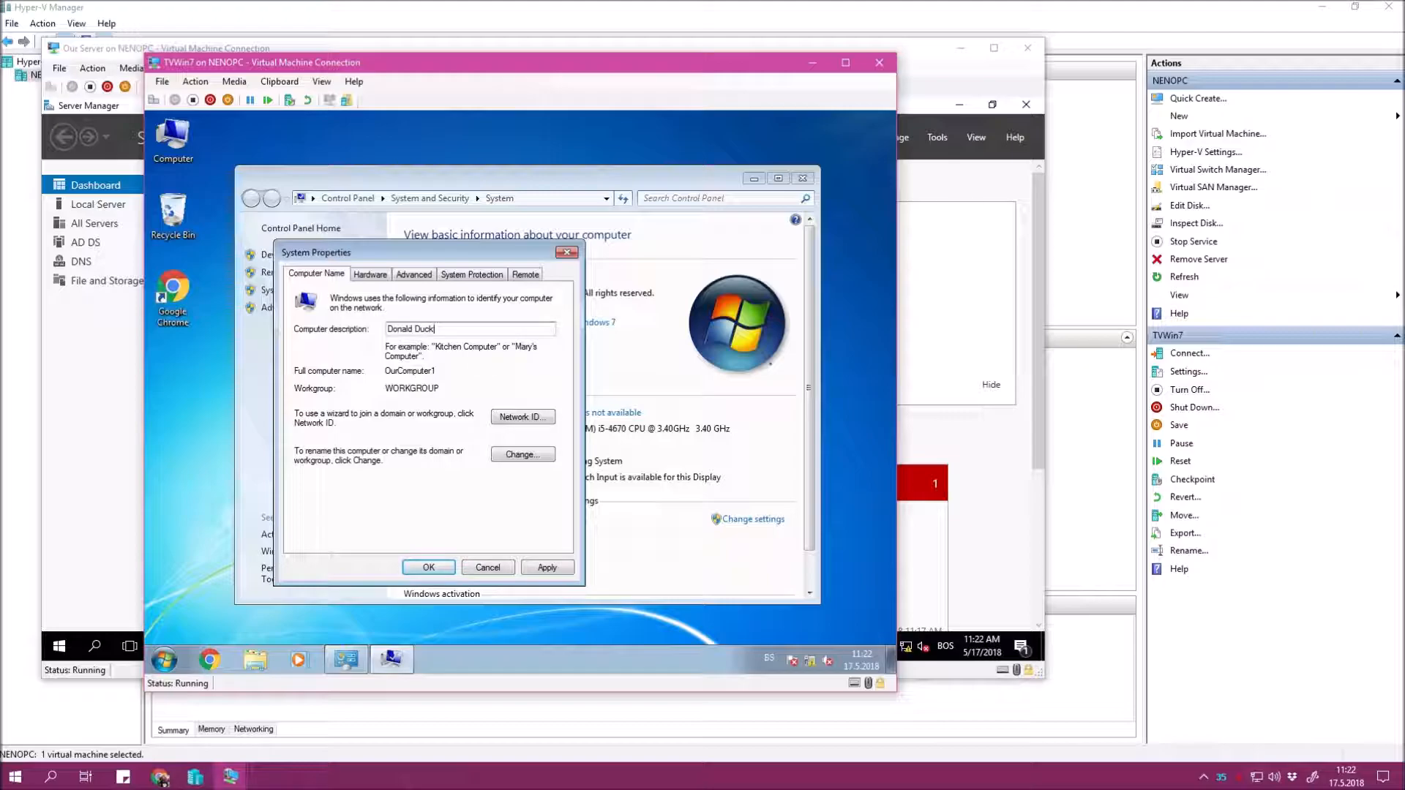
{"action": "left_click", "coordinate": [540, 565]}
Rename the computer from OurComputer1 to IC-0001.
{"action": "left_click", "coordinate": [499, 458]}
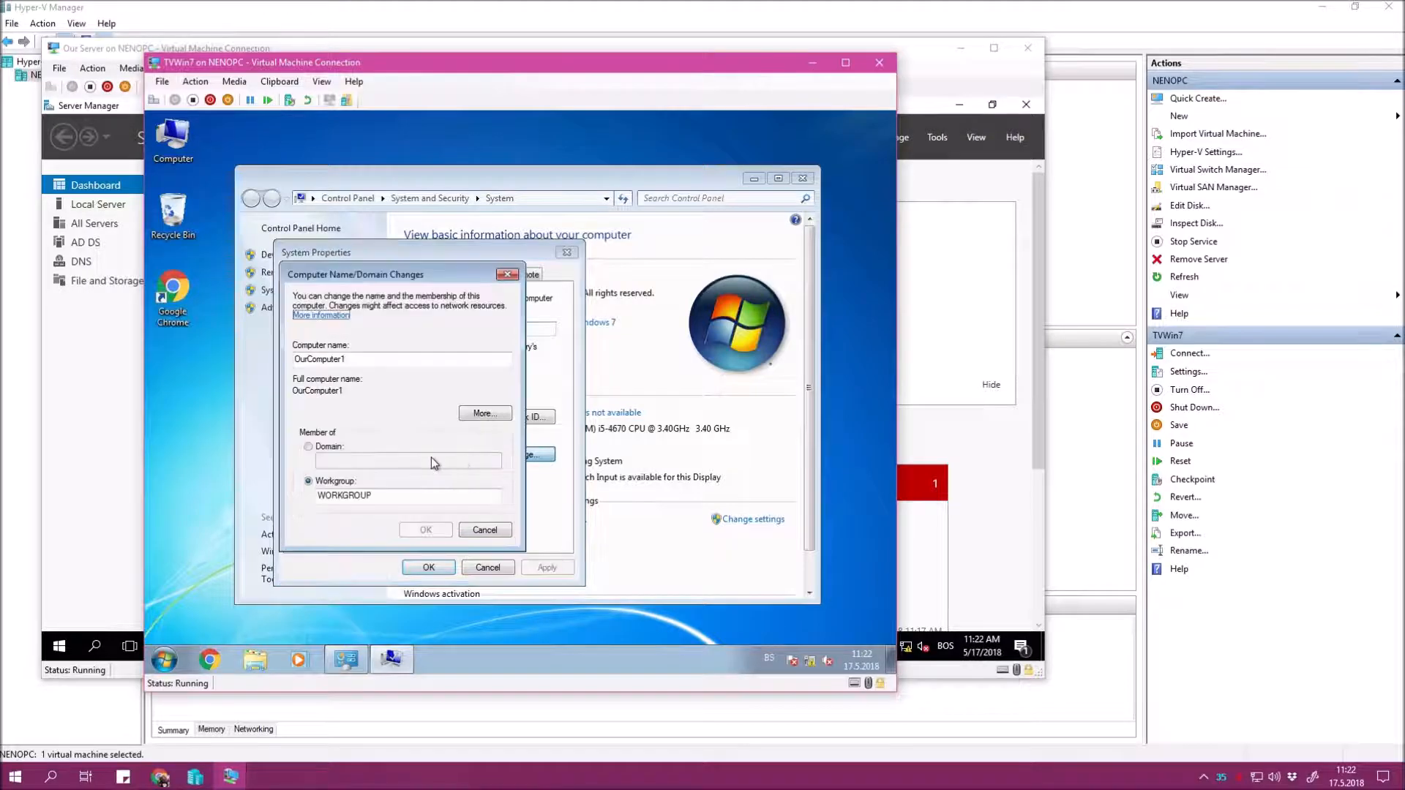
{"action": "double_click", "coordinate": [329, 358]}
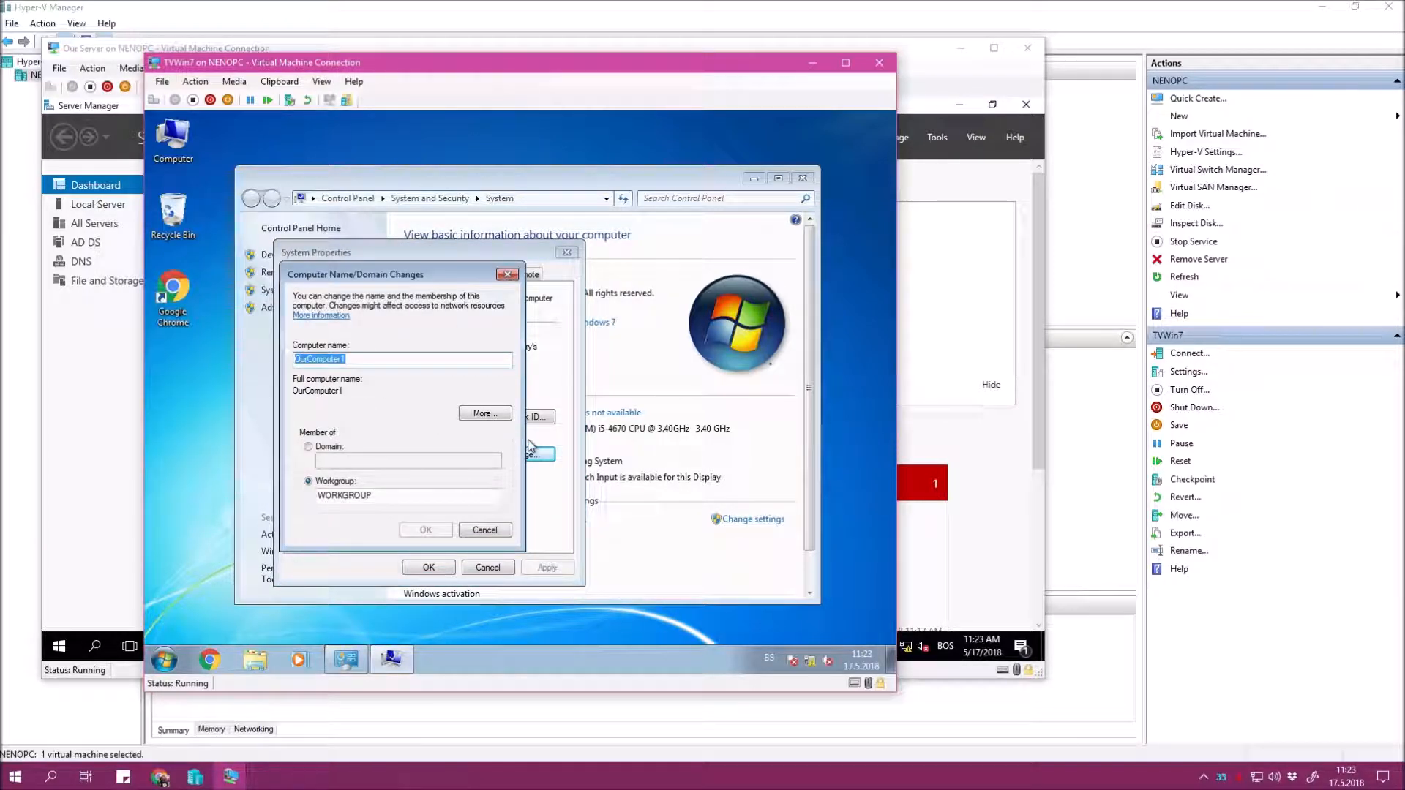
{"action": "type", "text": "IC-0001"}
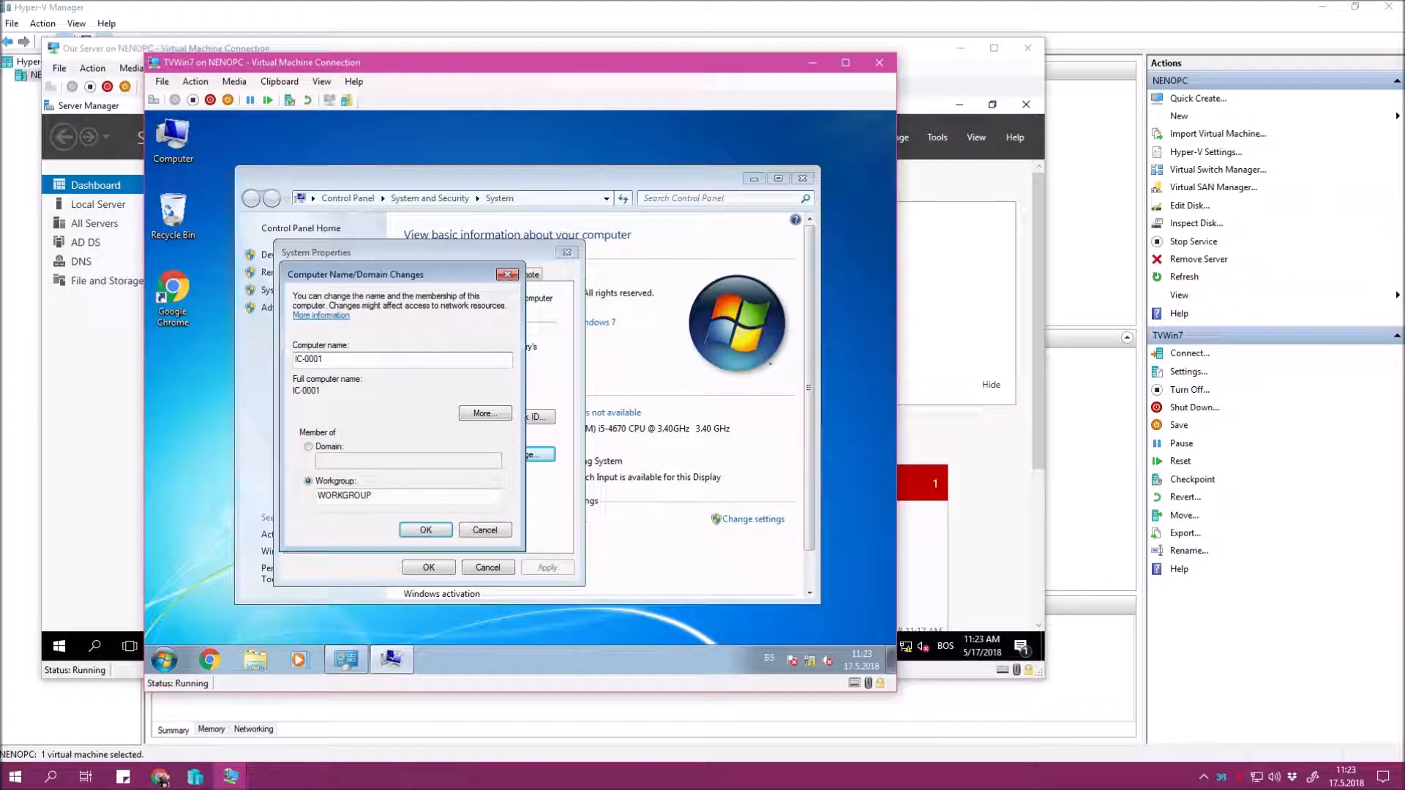
{"action": "type", "text": "2"}
{"action": "key", "text": "BackSpace"}
{"action": "type", "text": "4"}
{"action": "key", "text": "BackSpace"}
Join my-domain.local with domain administrator credentials and acknowledge the welcome and restart messages.
{"action": "left_click", "coordinate": [308, 447]}
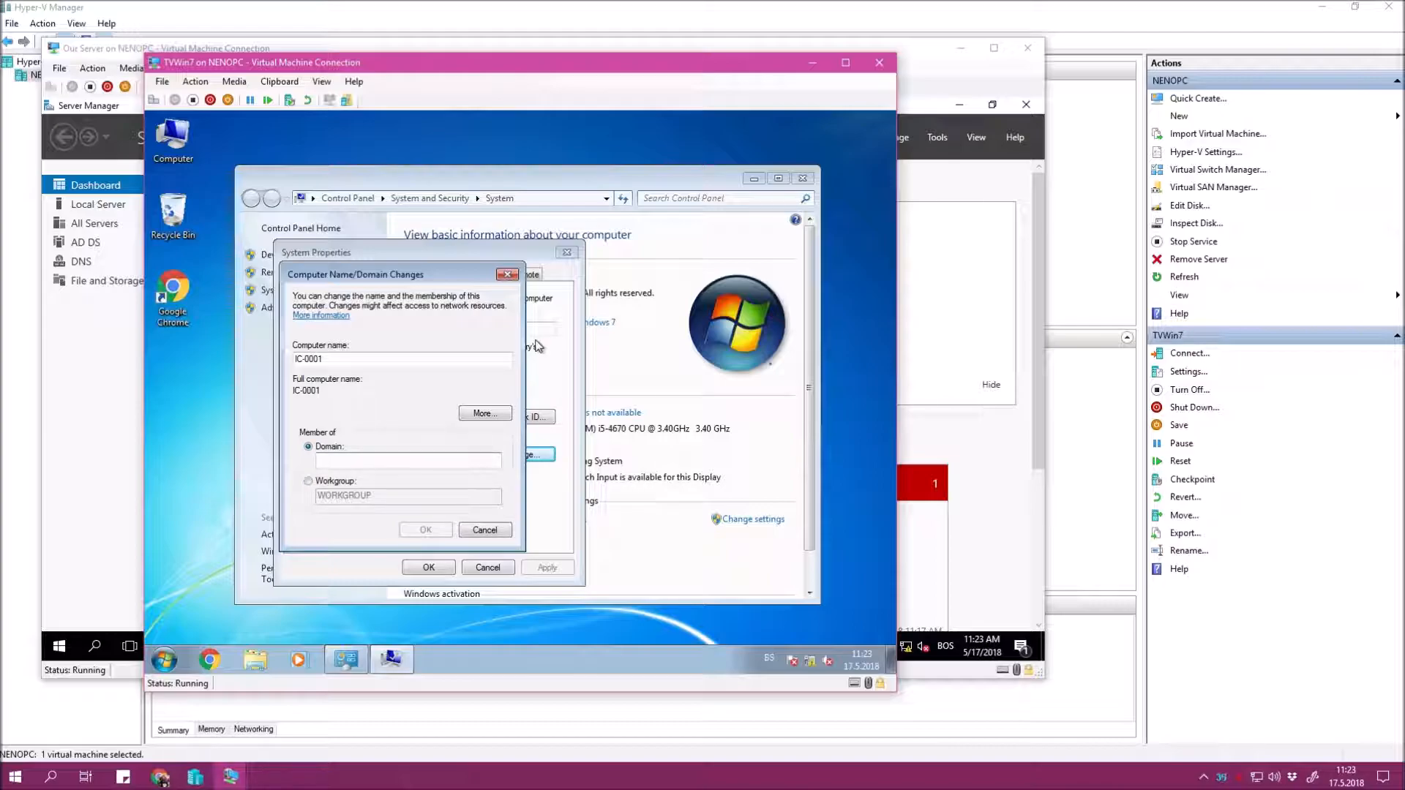
{"action": "type", "text": "my-domain.local"}
{"action": "key", "text": "Return"}
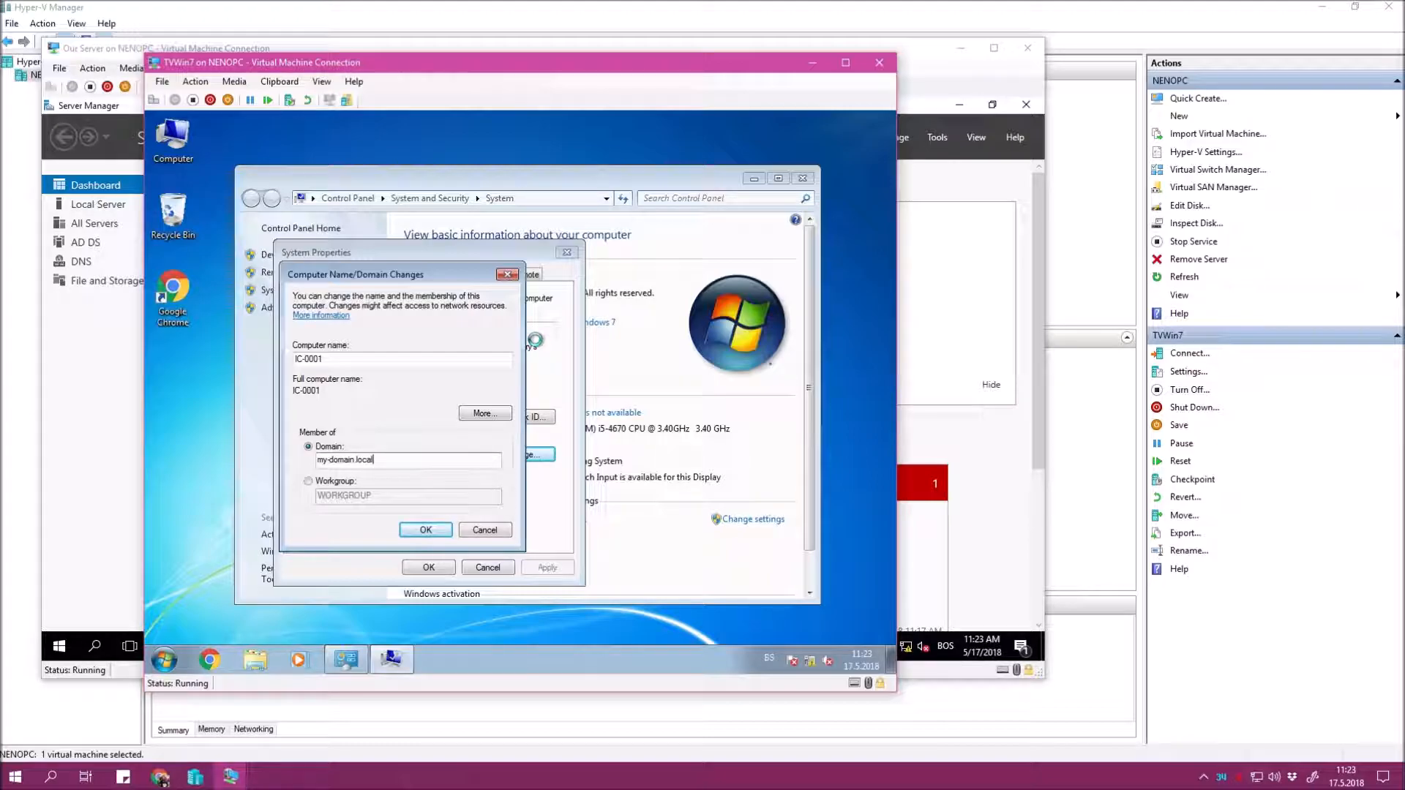
{"action": "type", "text": "my-admini"}
{"action": "key", "text": "BackSpace"}
{"action": "key", "text": "BackSpace"}
{"action": "key", "text": "BackSpace"}
{"action": "key", "text": "BackSpace"}
{"action": "key", "text": "BackSpace"}
{"action": "key", "text": "BackSpace"}
{"action": "key", "text": "BackSpace"}
{"action": "type", "text": "domain\\administrator"}
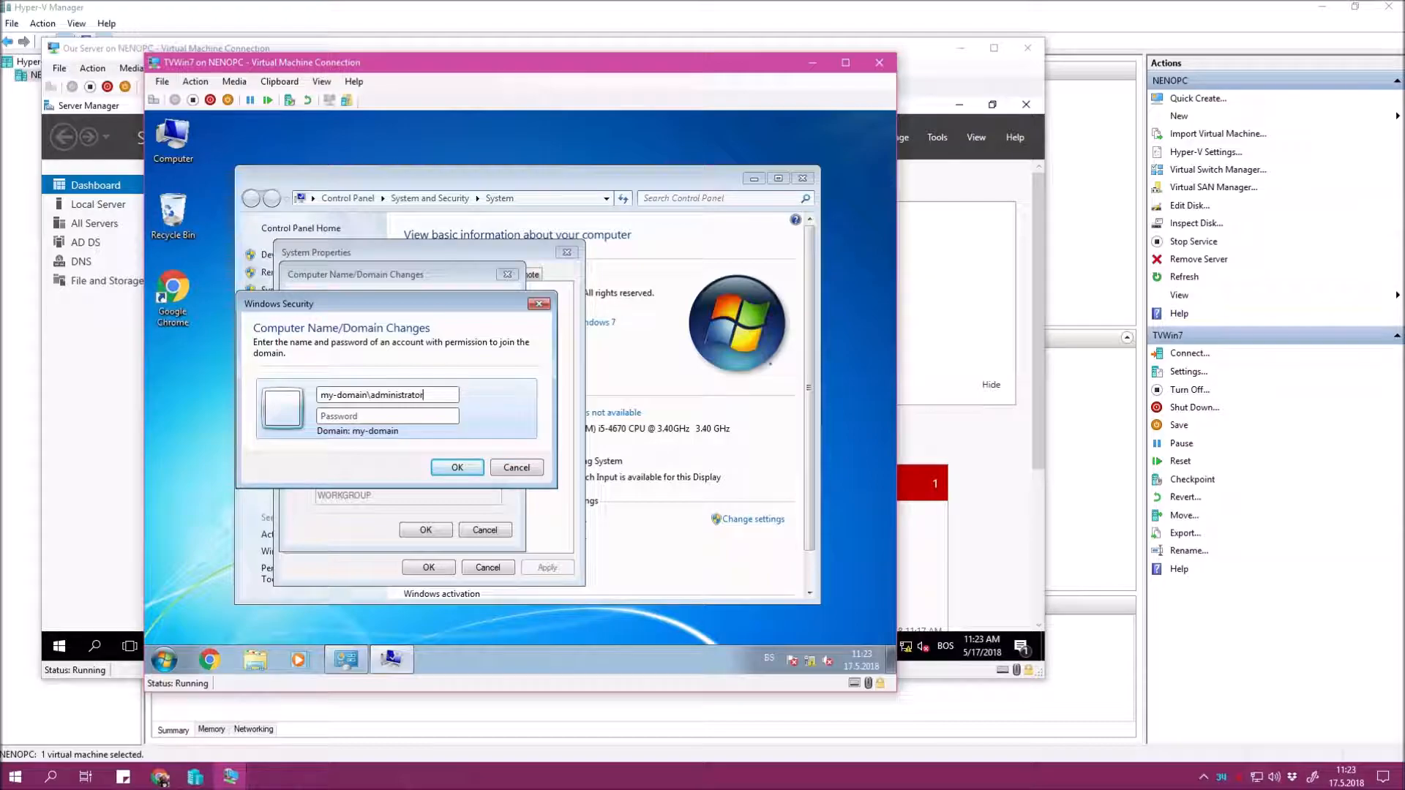
{"action": "key", "text": "Tab"}
{"action": "type", "text": "•••••••••"}
{"action": "key", "text": "Return"}
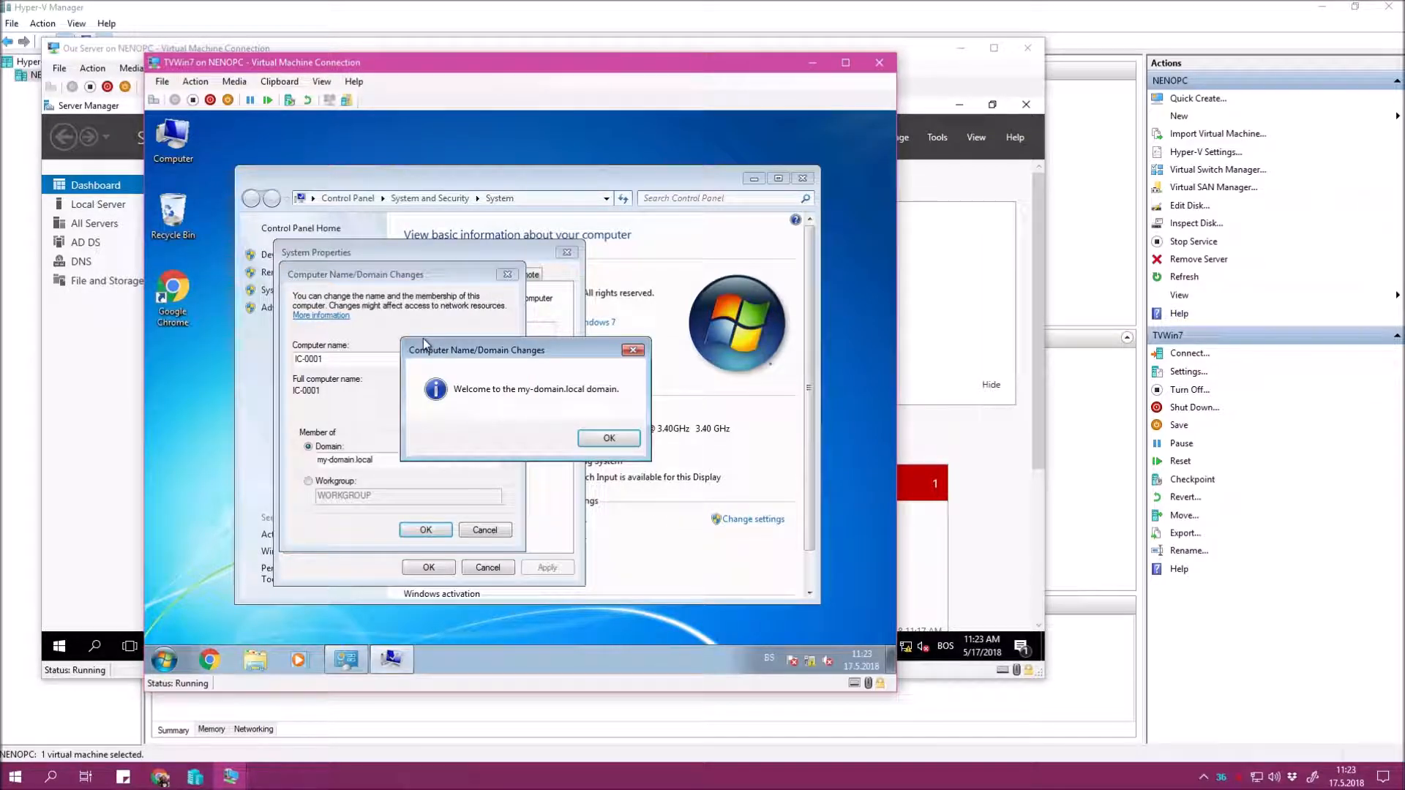
{"action": "left_click", "coordinate": [604, 437]}
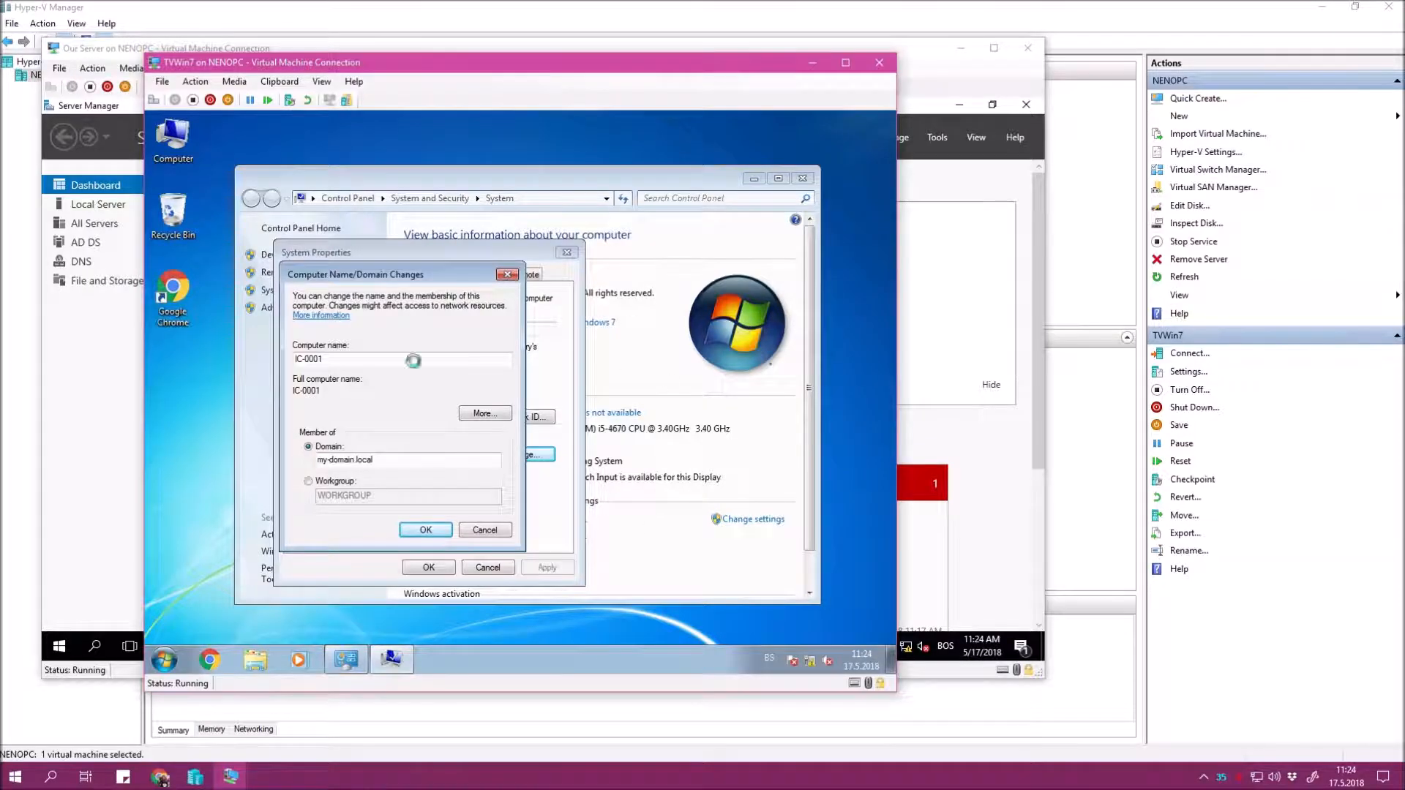
{"action": "left_click", "coordinate": [606, 401]}
Restart Windows 7 now and view the new IC-0001 account under Computers on the server.
{"action": "left_click", "coordinate": [475, 568]}
{"action": "left_click", "coordinate": [538, 400]}
{"action": "left_click", "coordinate": [983, 456]}
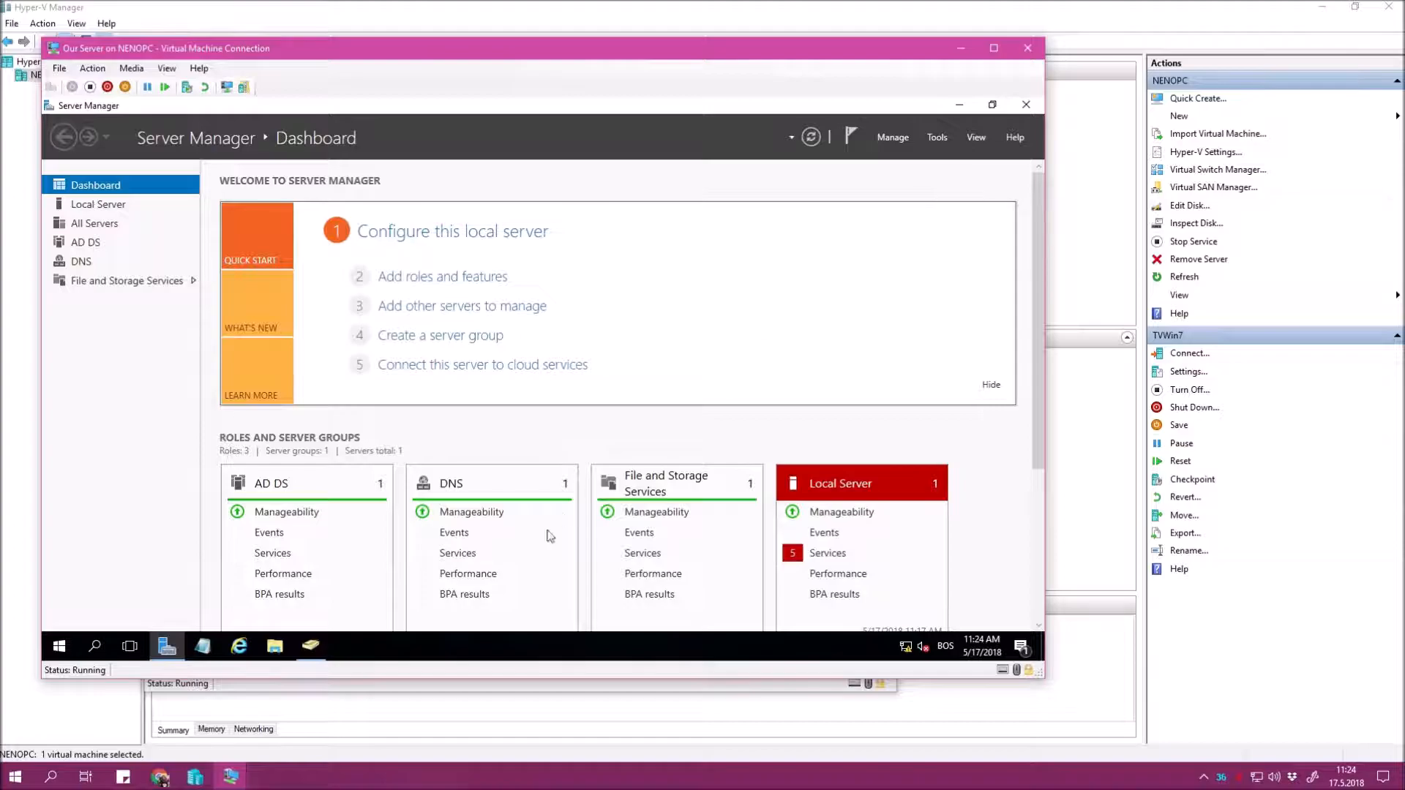
{"action": "left_click", "coordinate": [314, 645]}
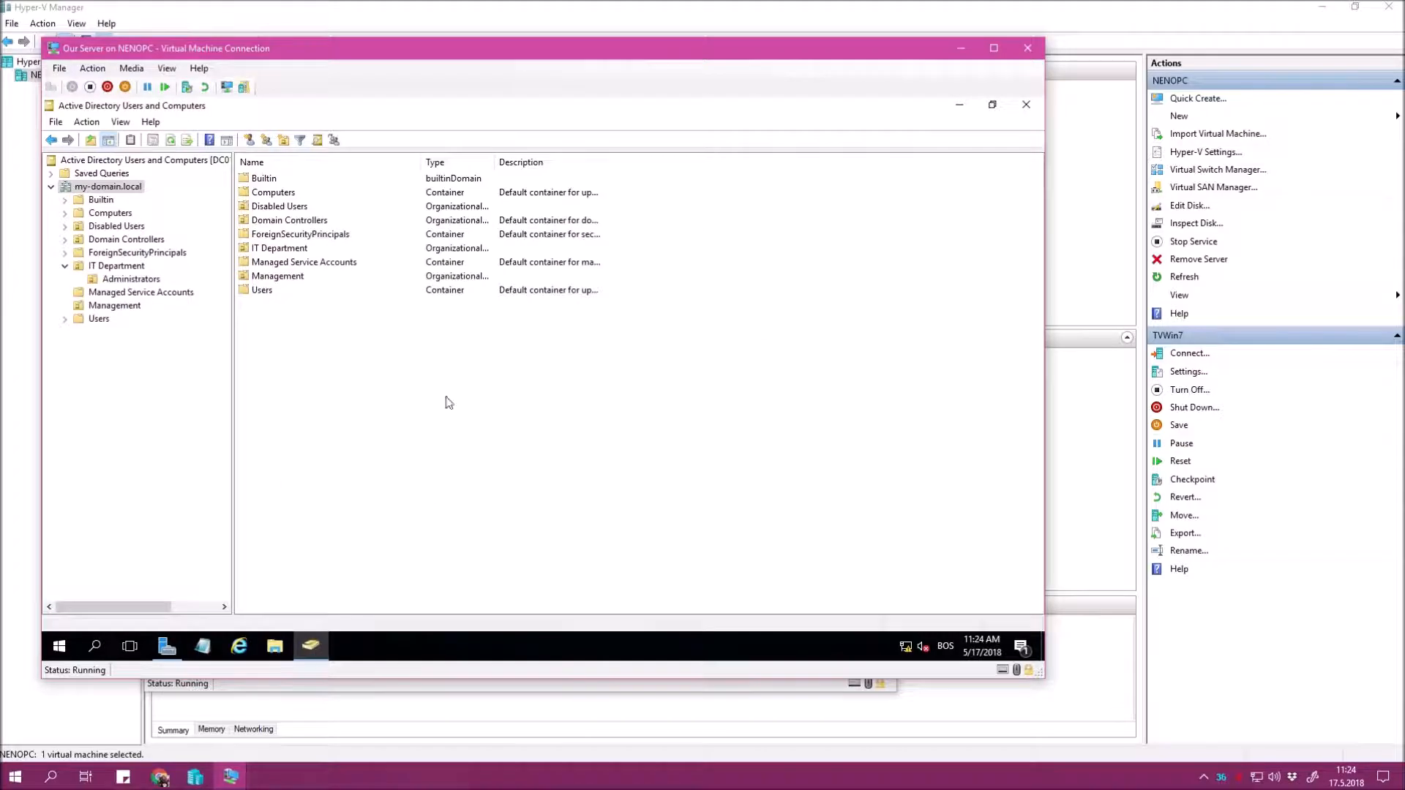
{"action": "left_click", "coordinate": [102, 213]}
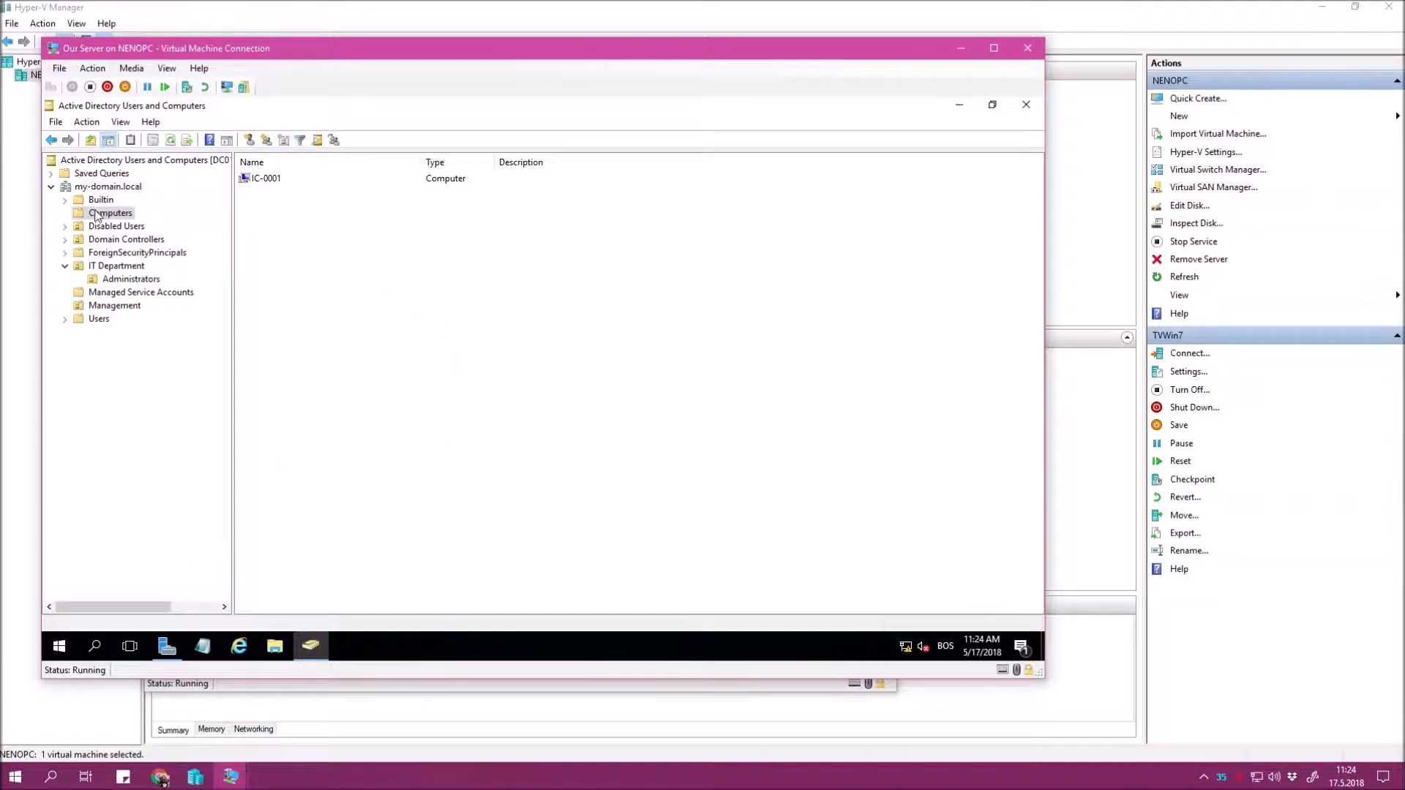
{"action": "left_click", "coordinate": [280, 183]}
{"action": "left_click", "coordinate": [307, 214]}
{"action": "left_click", "coordinate": [109, 215]}
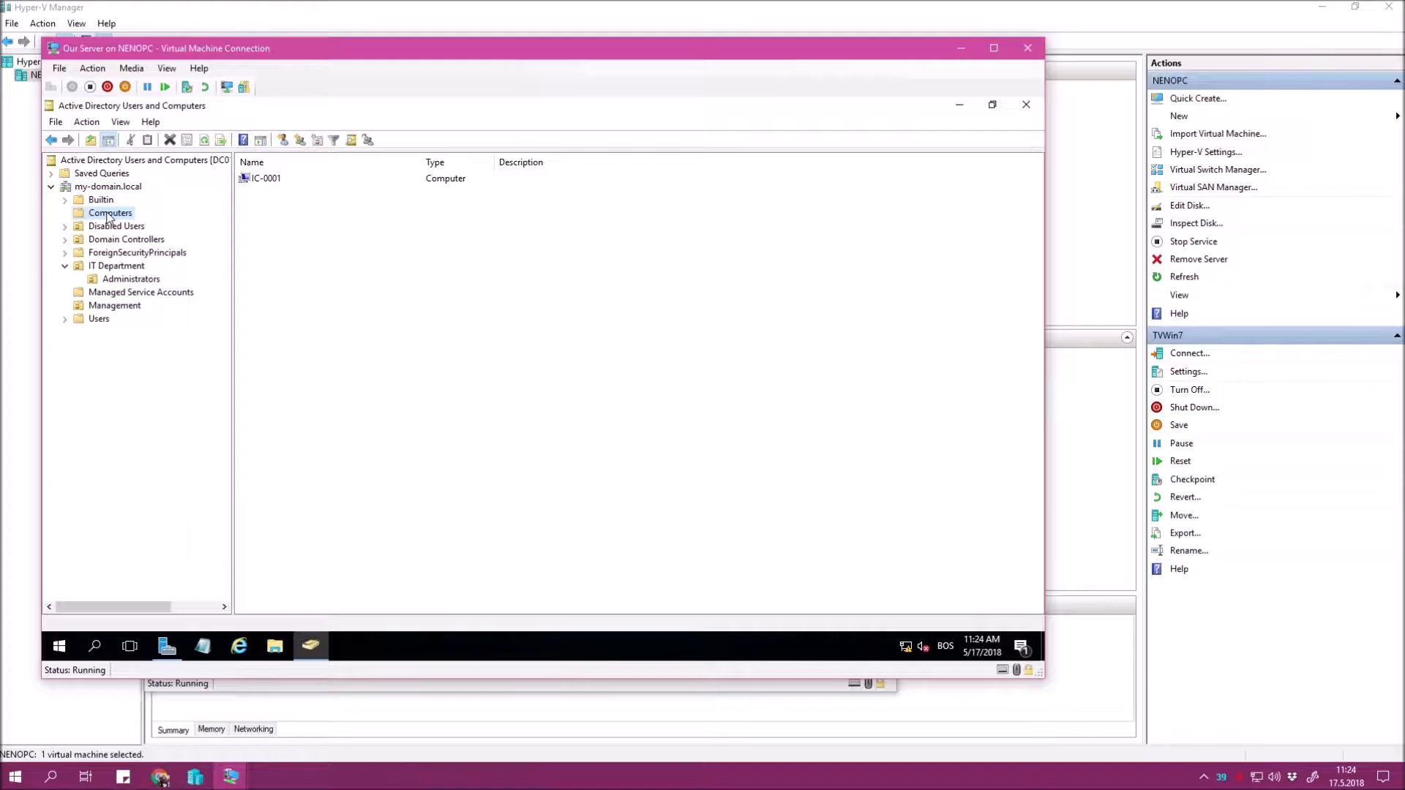
Give the IC-0001 computer account the description 'D'.
{"action": "right_click", "coordinate": [266, 183]}
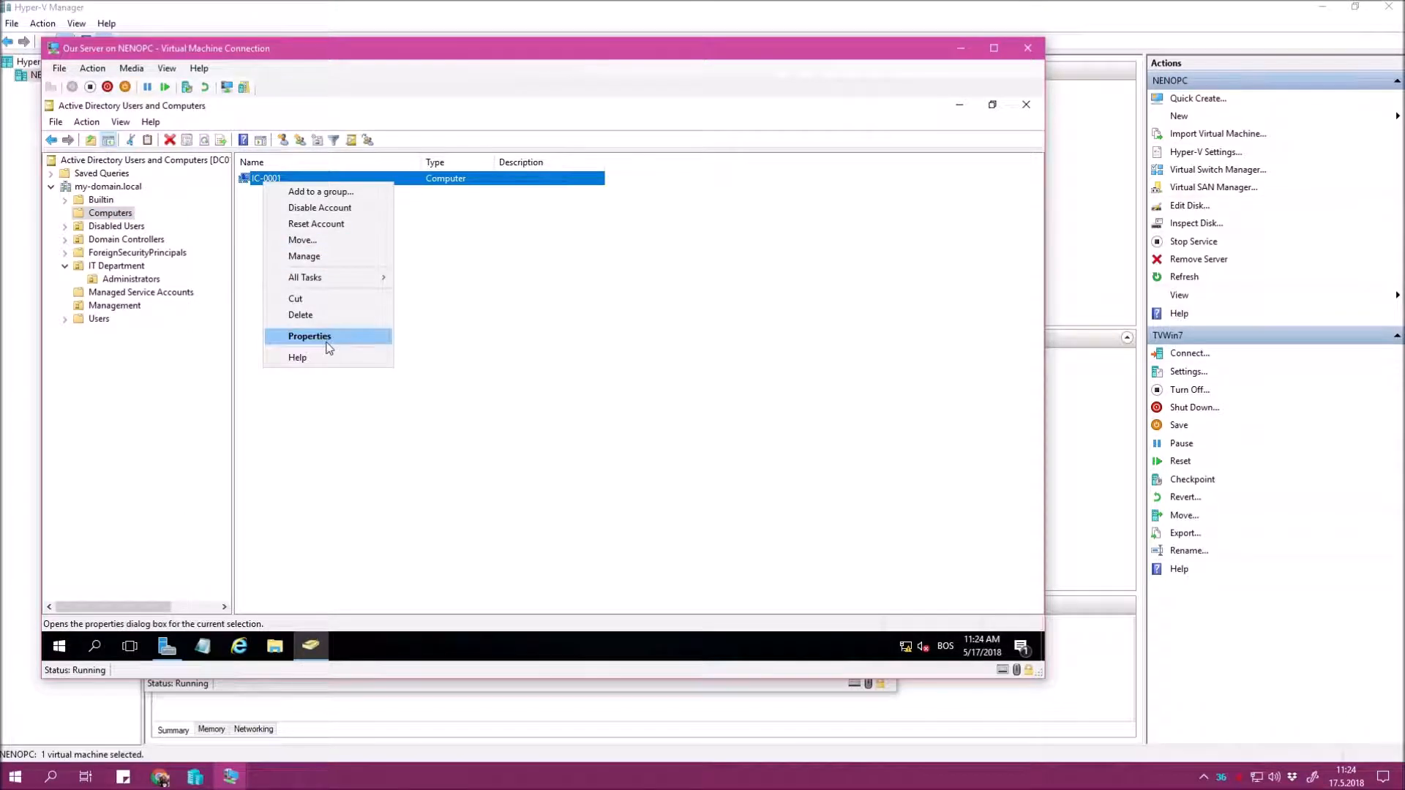
{"action": "left_click", "coordinate": [322, 338]}
{"action": "left_click", "coordinate": [586, 359]}
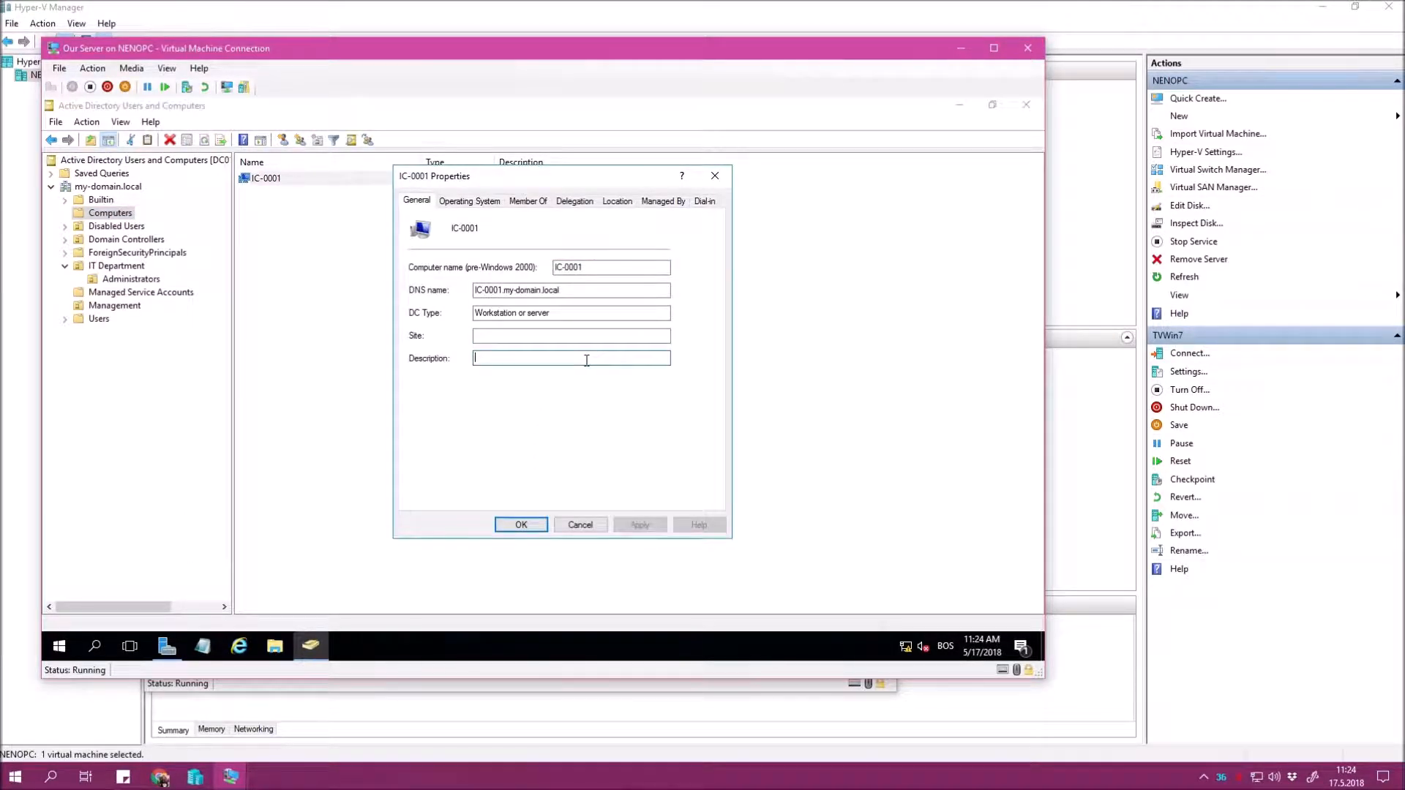
{"action": "type", "text": "Donald Duck"}
{"action": "left_click", "coordinate": [521, 524]}
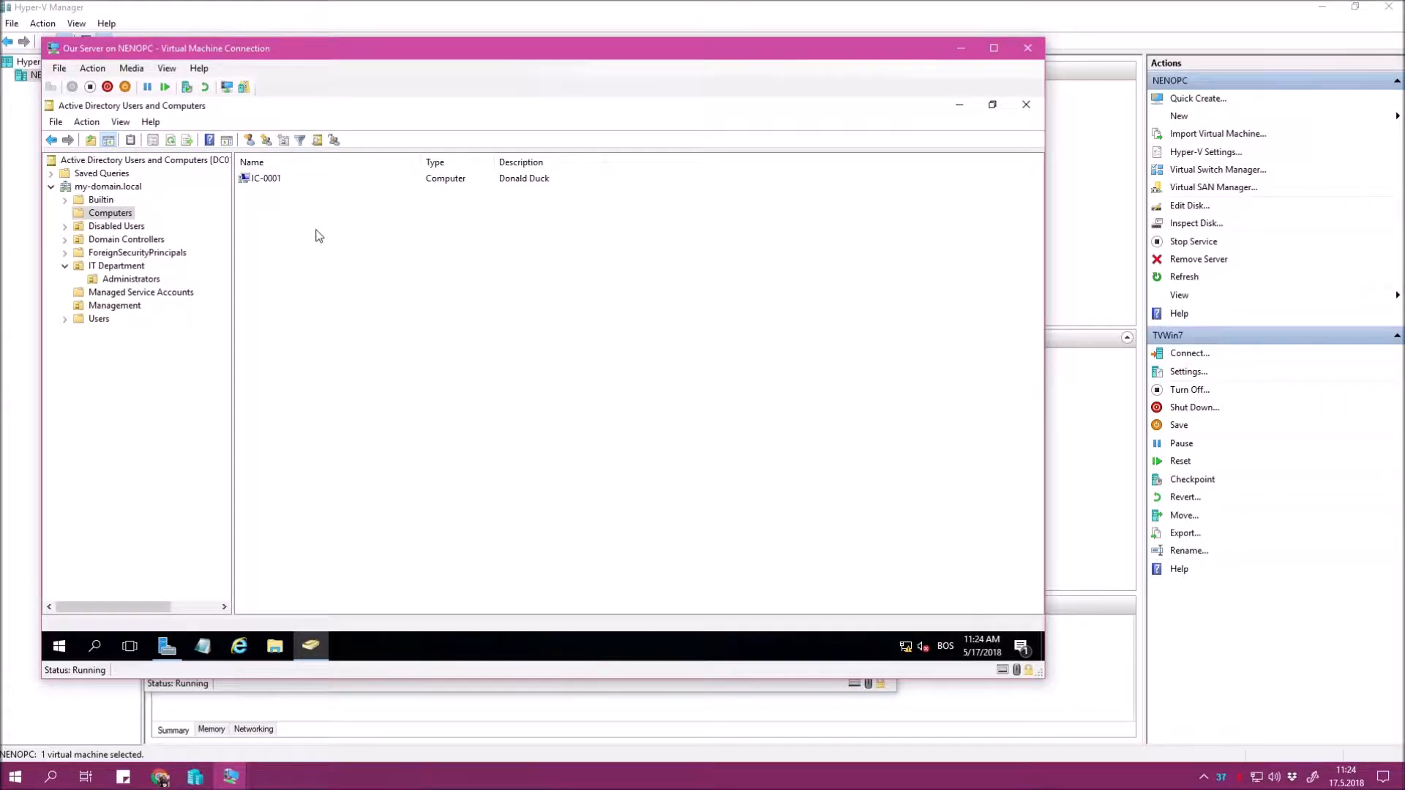
Browse the Computers, Administrators and domain top-level containers.
{"action": "left_click", "coordinate": [117, 215]}
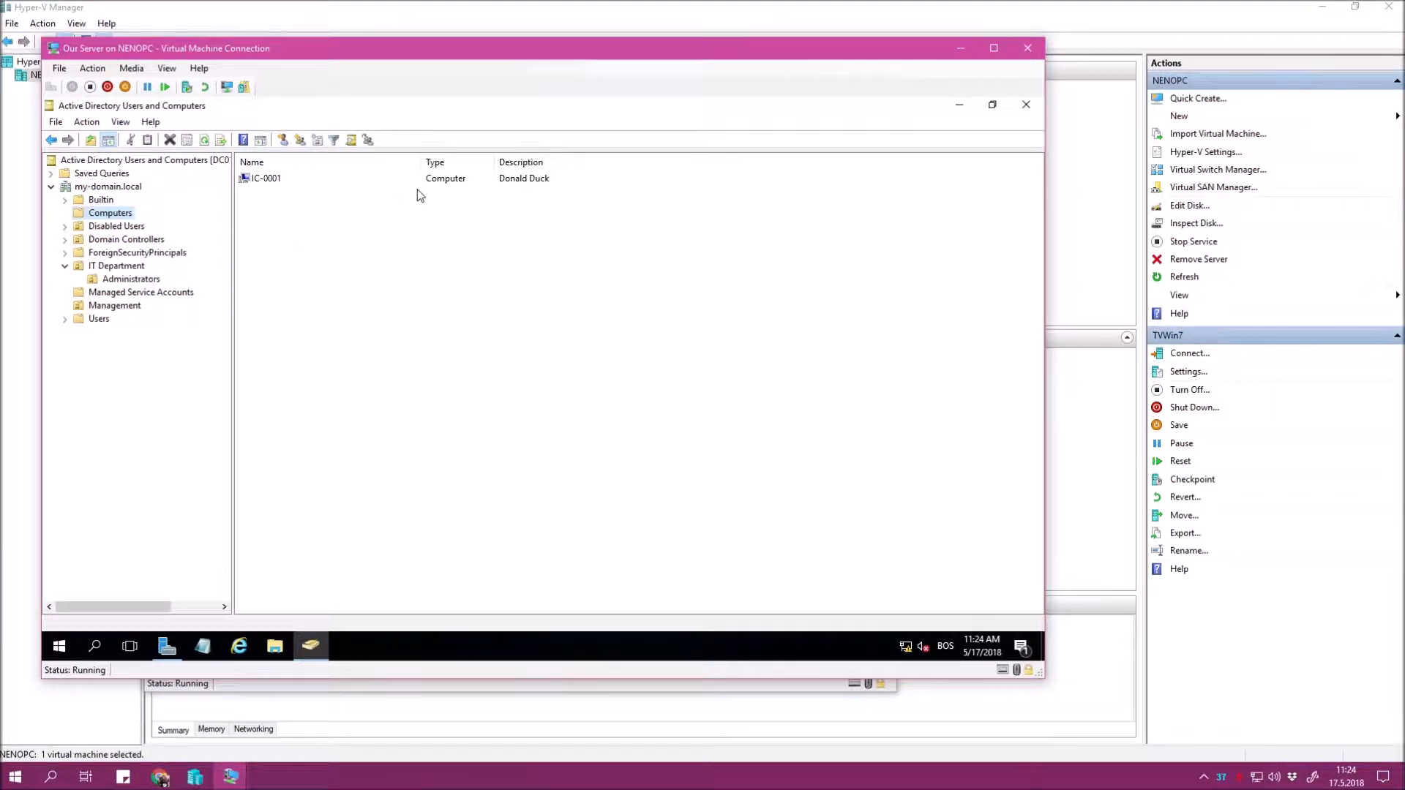
{"action": "left_click", "coordinate": [275, 183]}
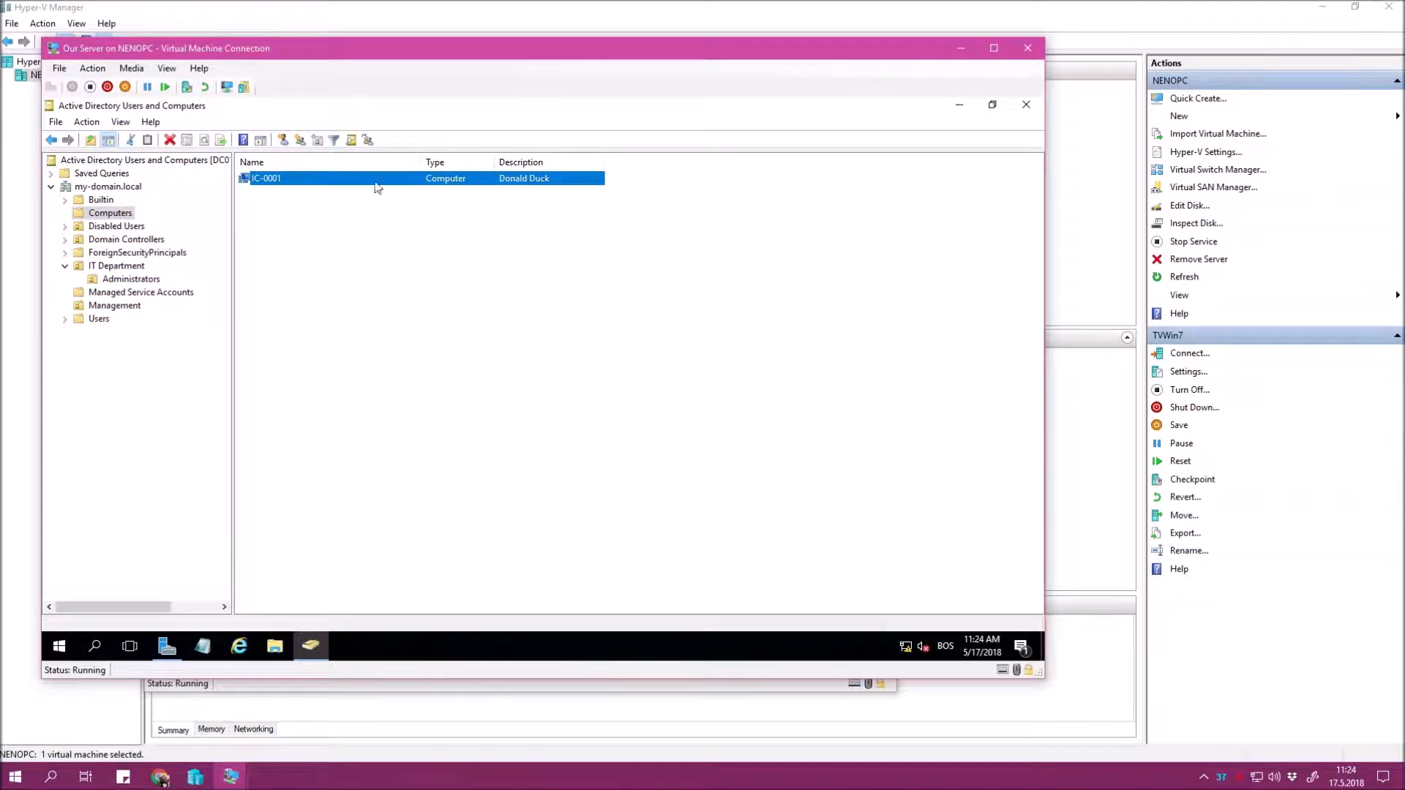
{"action": "left_click", "coordinate": [420, 297]}
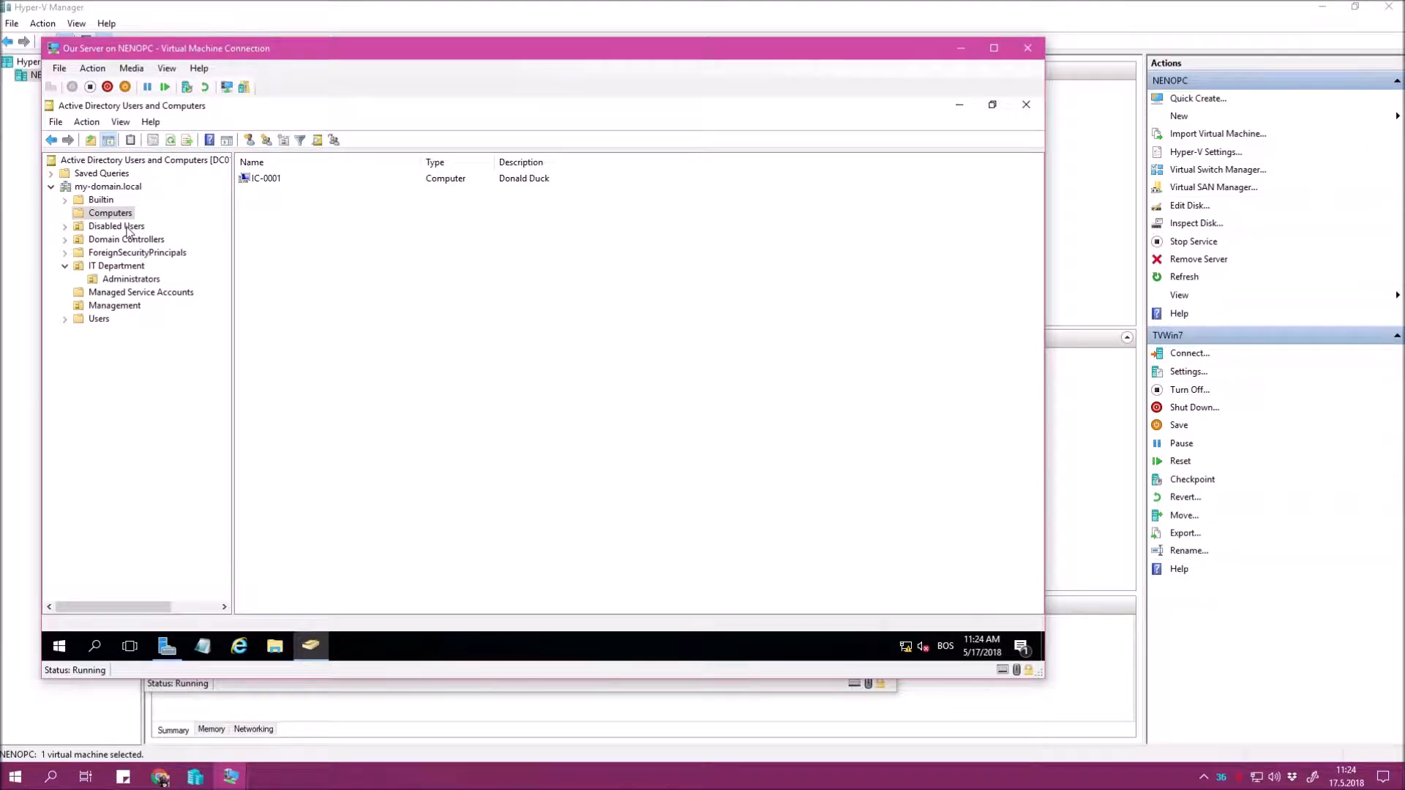
{"action": "left_click", "coordinate": [129, 214]}
{"action": "left_click", "coordinate": [524, 190]}
{"action": "left_click", "coordinate": [536, 183]}
{"action": "left_click", "coordinate": [643, 189]}
{"action": "left_click", "coordinate": [564, 183]}
{"action": "left_click", "coordinate": [595, 245]}
{"action": "left_click", "coordinate": [126, 279]}
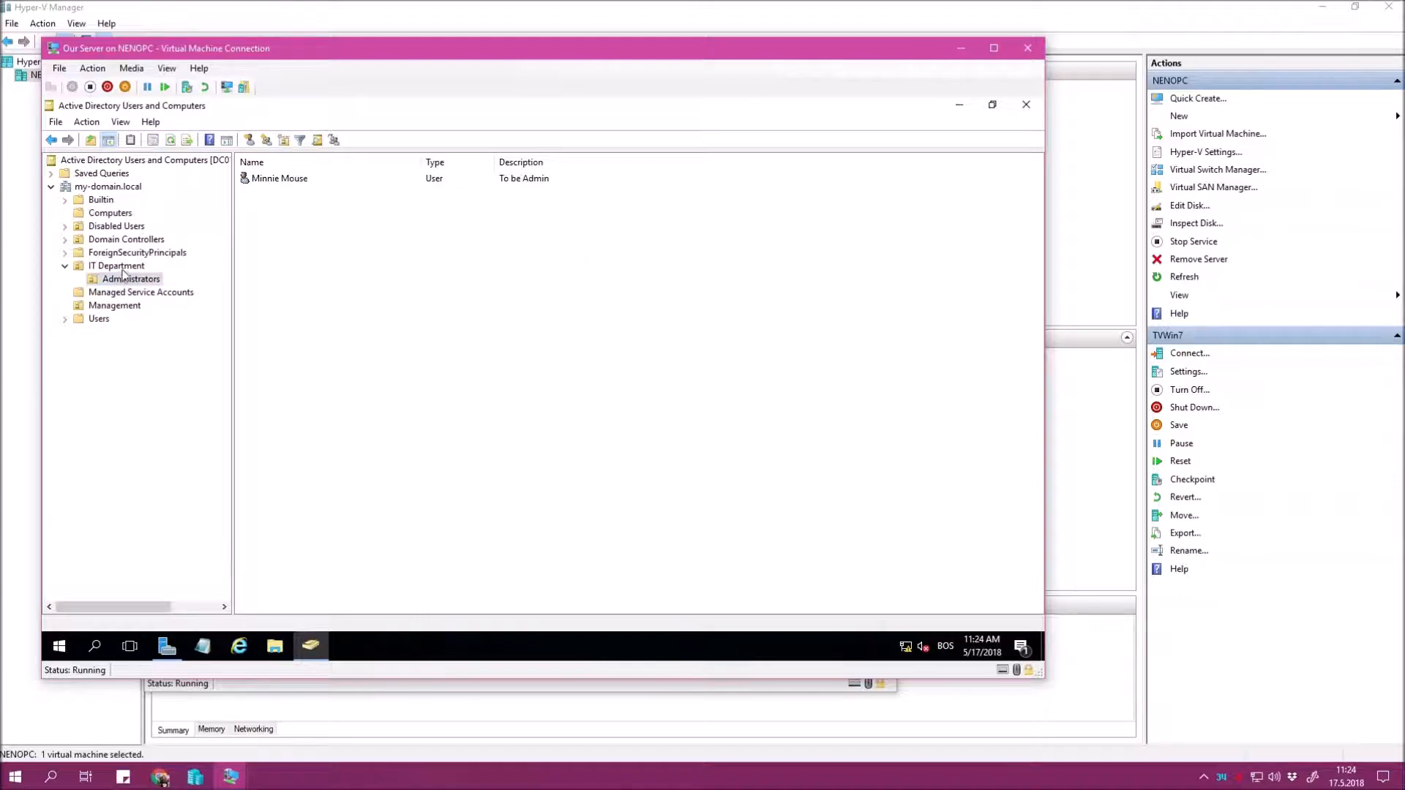
{"action": "left_click", "coordinate": [111, 186]}
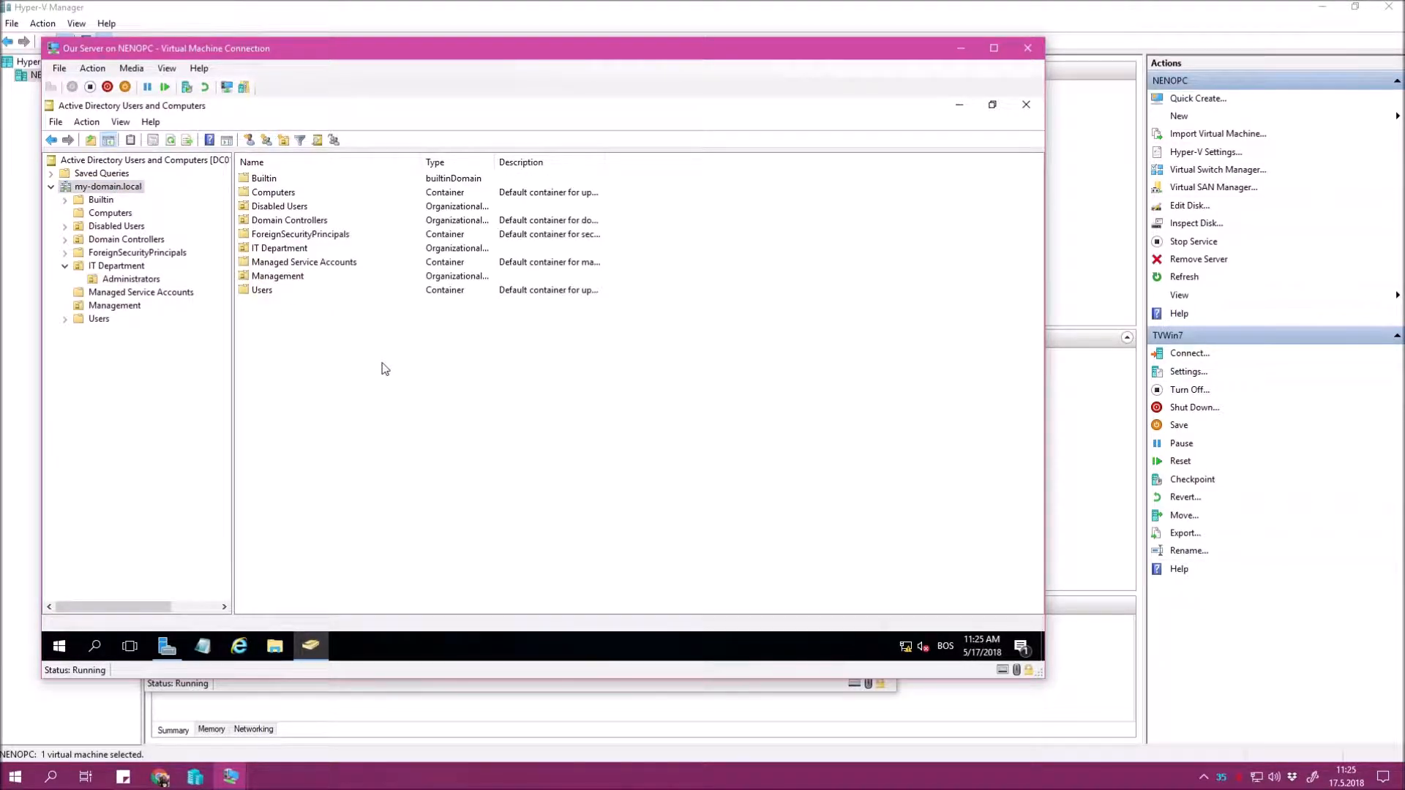
Send Ctrl+Alt+Delete to TVWin7 and log on as Other User with a my-domain account.
{"action": "mouse_move", "coordinate": [230, 776]}
{"action": "left_click", "coordinate": [212, 748]}
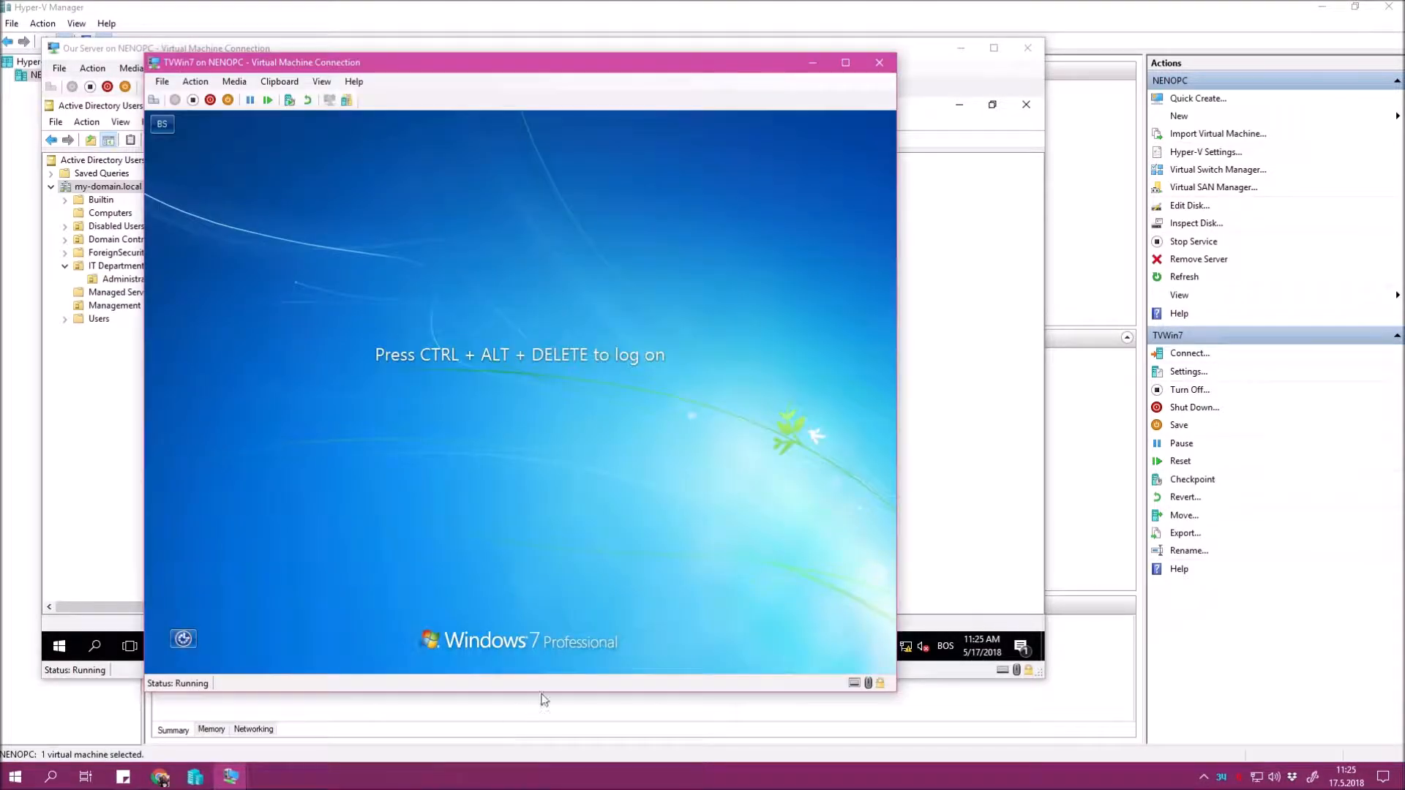
{"action": "left_click", "coordinate": [195, 81]}
{"action": "left_click", "coordinate": [227, 97]}
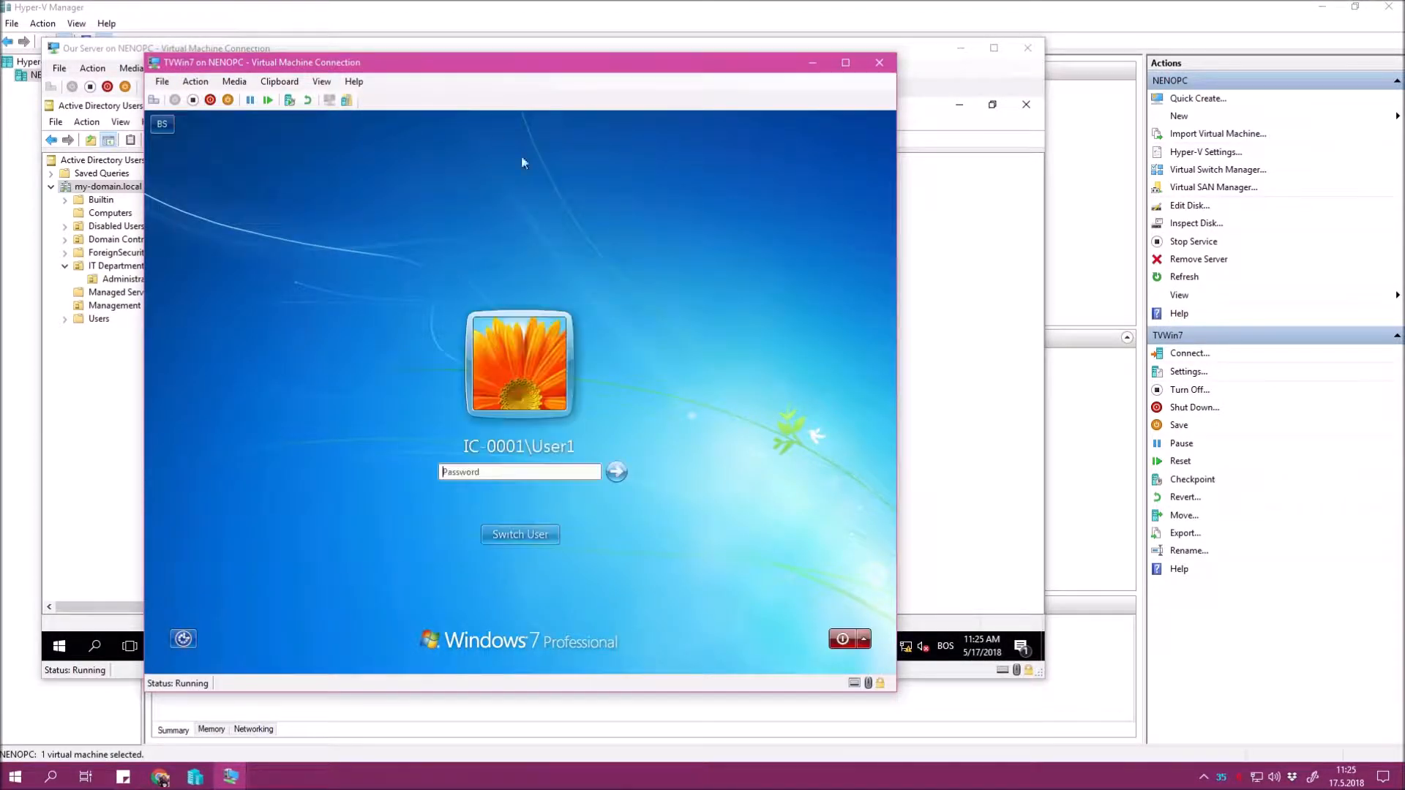
{"action": "left_click", "coordinate": [532, 535]}
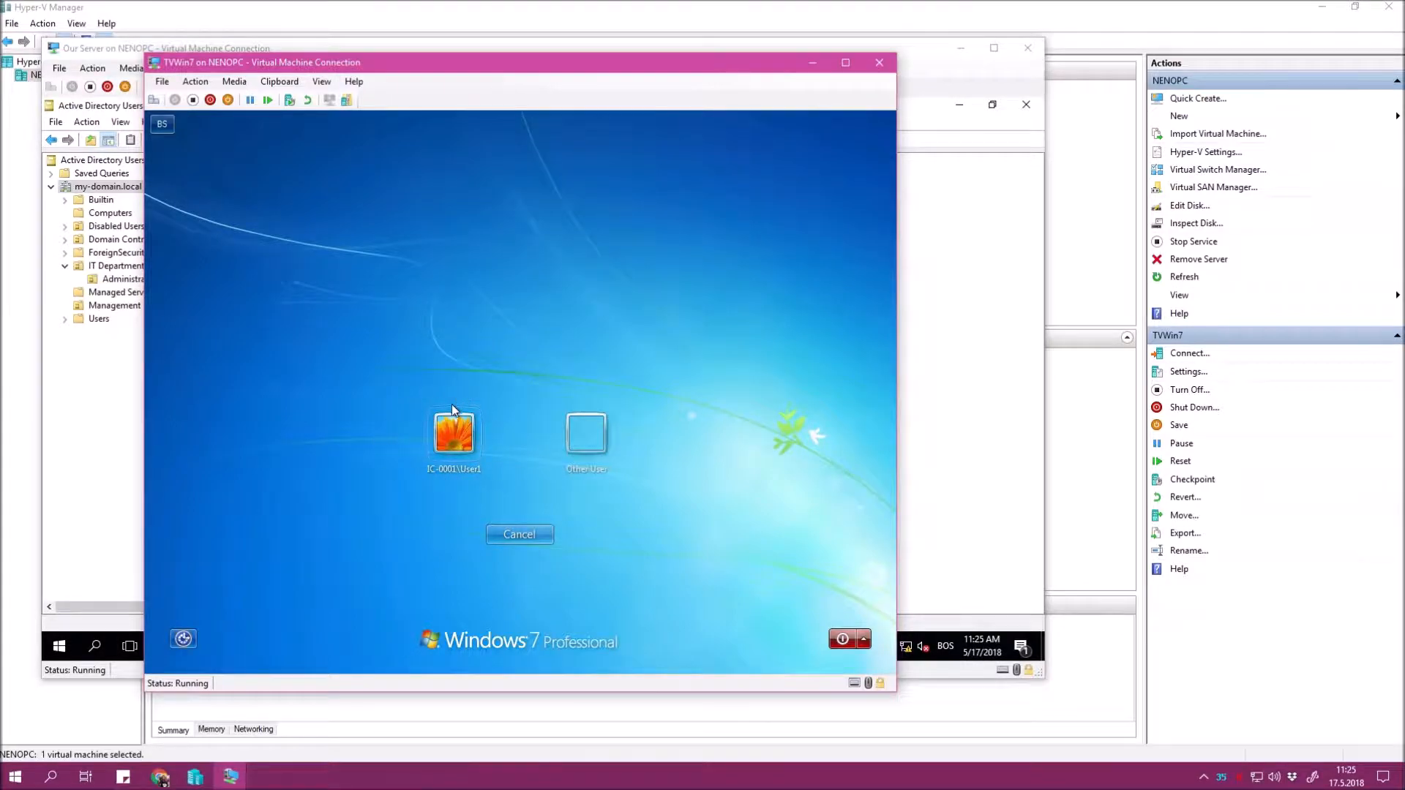
{"action": "left_click", "coordinate": [588, 437]}
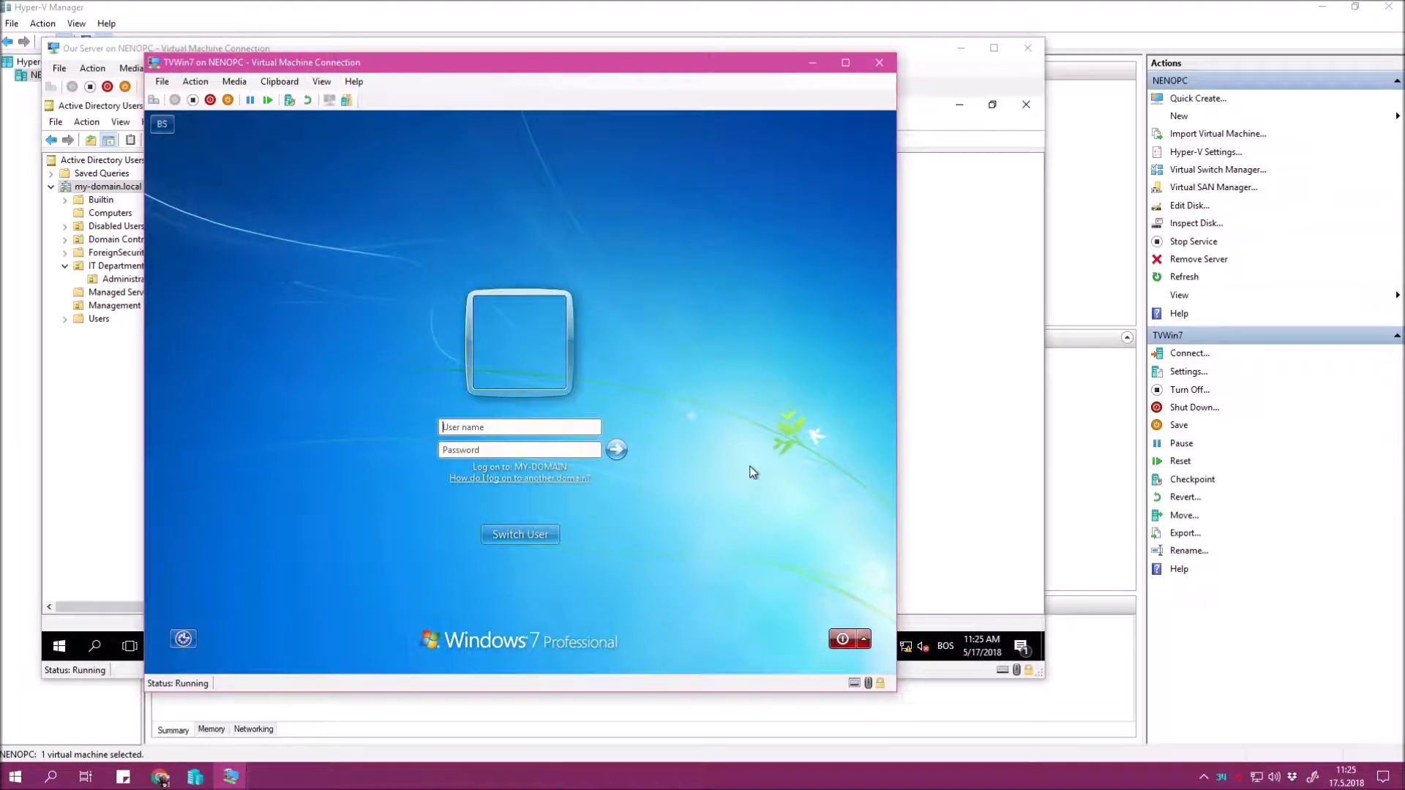
{"action": "type", "text": "my-domain\\P"}
{"action": "key", "text": "Return"}
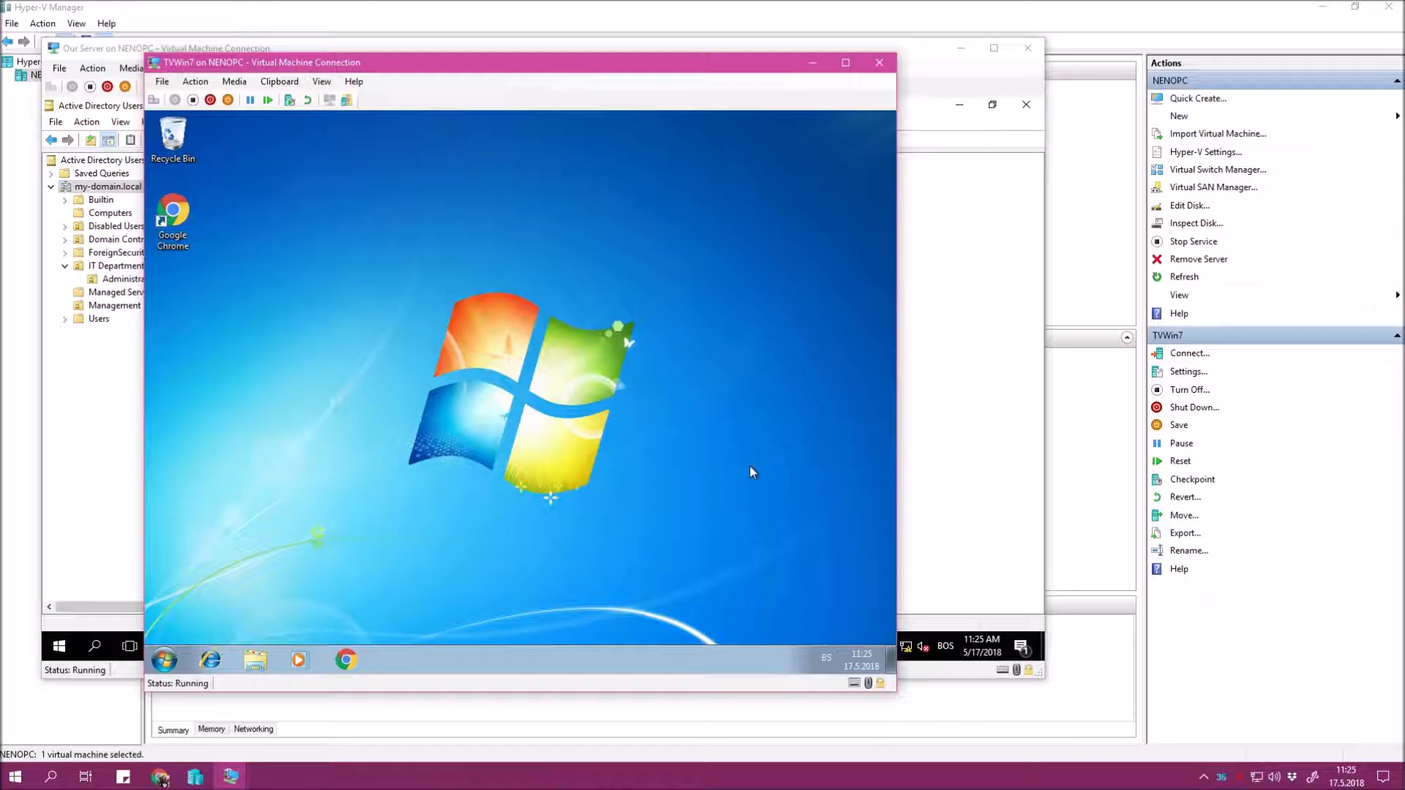
Show Computer on the Windows 7 guest desktop, then open the icon's System properties page.
{"action": "left_click", "coordinate": [175, 653]}
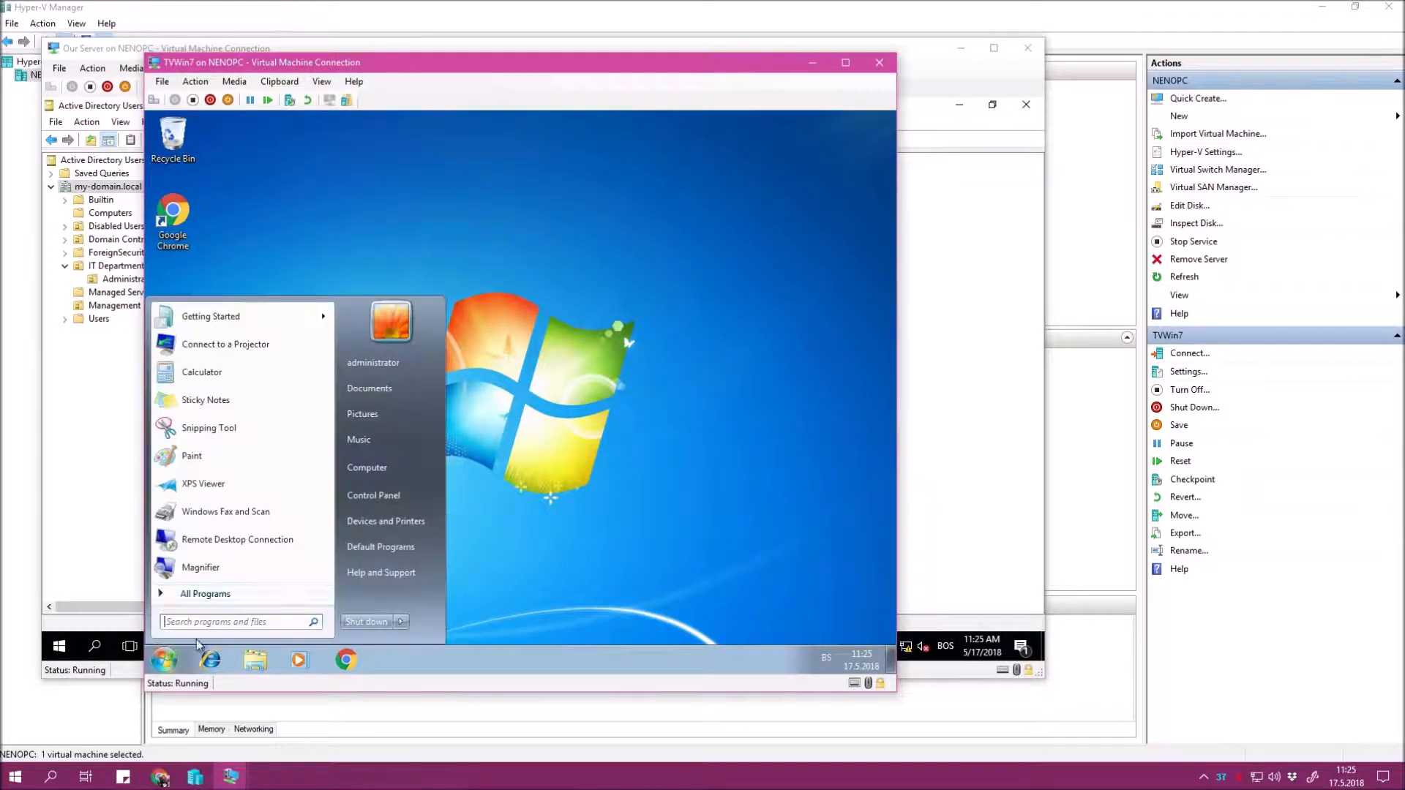
{"action": "right_click", "coordinate": [371, 466]}
{"action": "left_click", "coordinate": [426, 550]}
{"action": "left_click", "coordinate": [587, 291]}
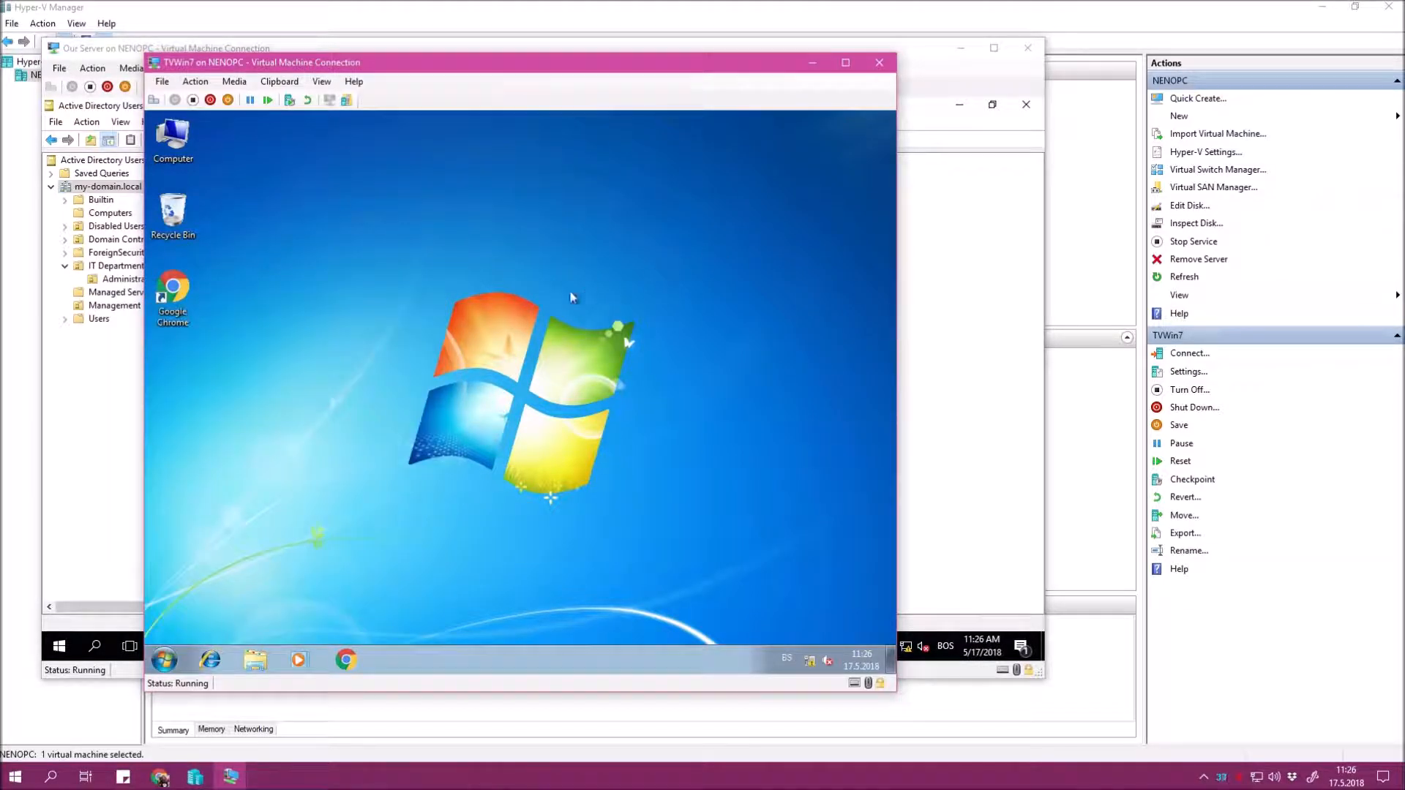
{"action": "right_click", "coordinate": [162, 121]}
{"action": "left_click", "coordinate": [205, 258]}
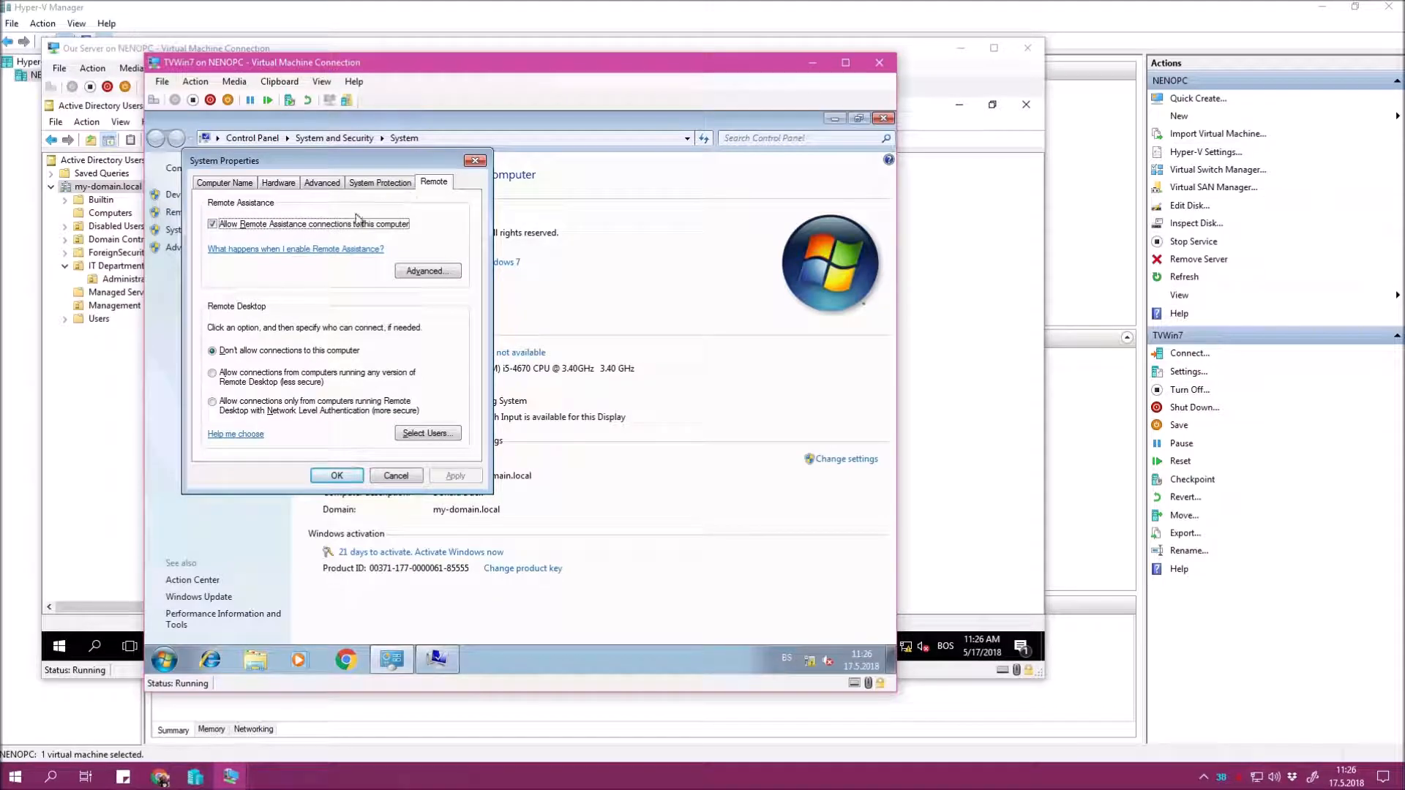
Allow Remote Desktop only with Network Level Authentication and apply it.
{"action": "left_click", "coordinate": [288, 401]}
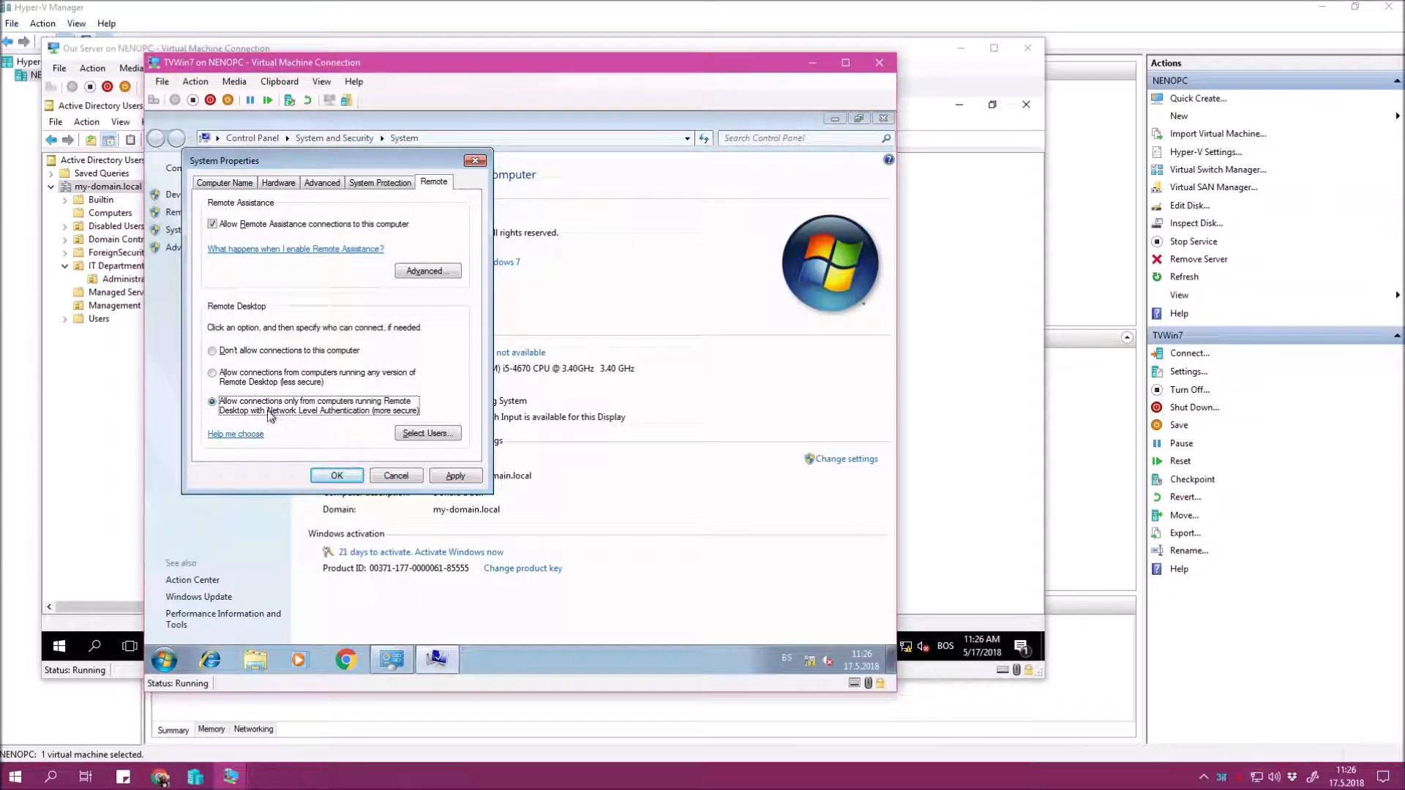
{"action": "left_click", "coordinate": [454, 477]}
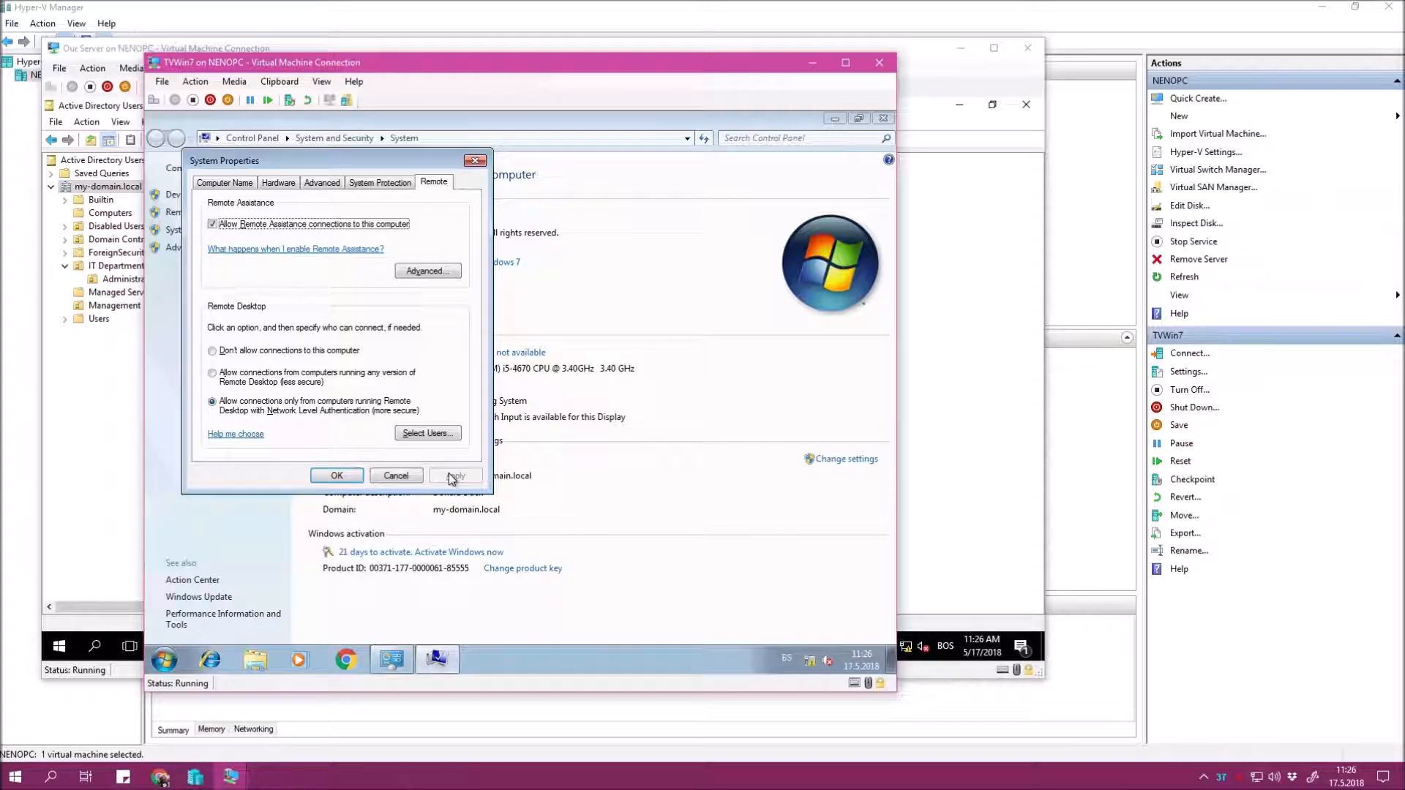
{"action": "left_click", "coordinate": [336, 476]}
Turn on network discovery and file and printer sharing in advanced sharing settings, and save.
{"action": "right_click", "coordinate": [810, 660]}
{"action": "left_click", "coordinate": [761, 637]}
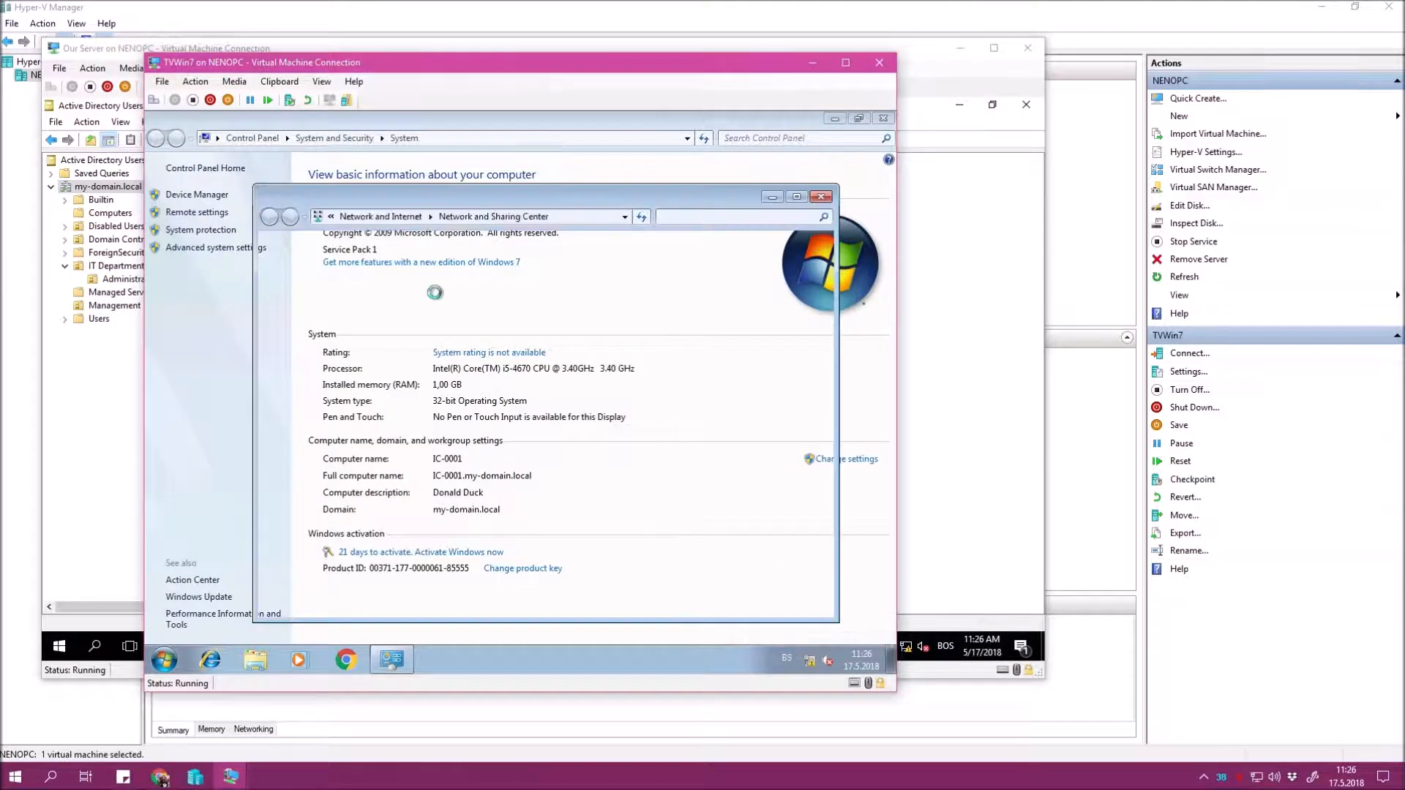
{"action": "left_click", "coordinate": [350, 300]}
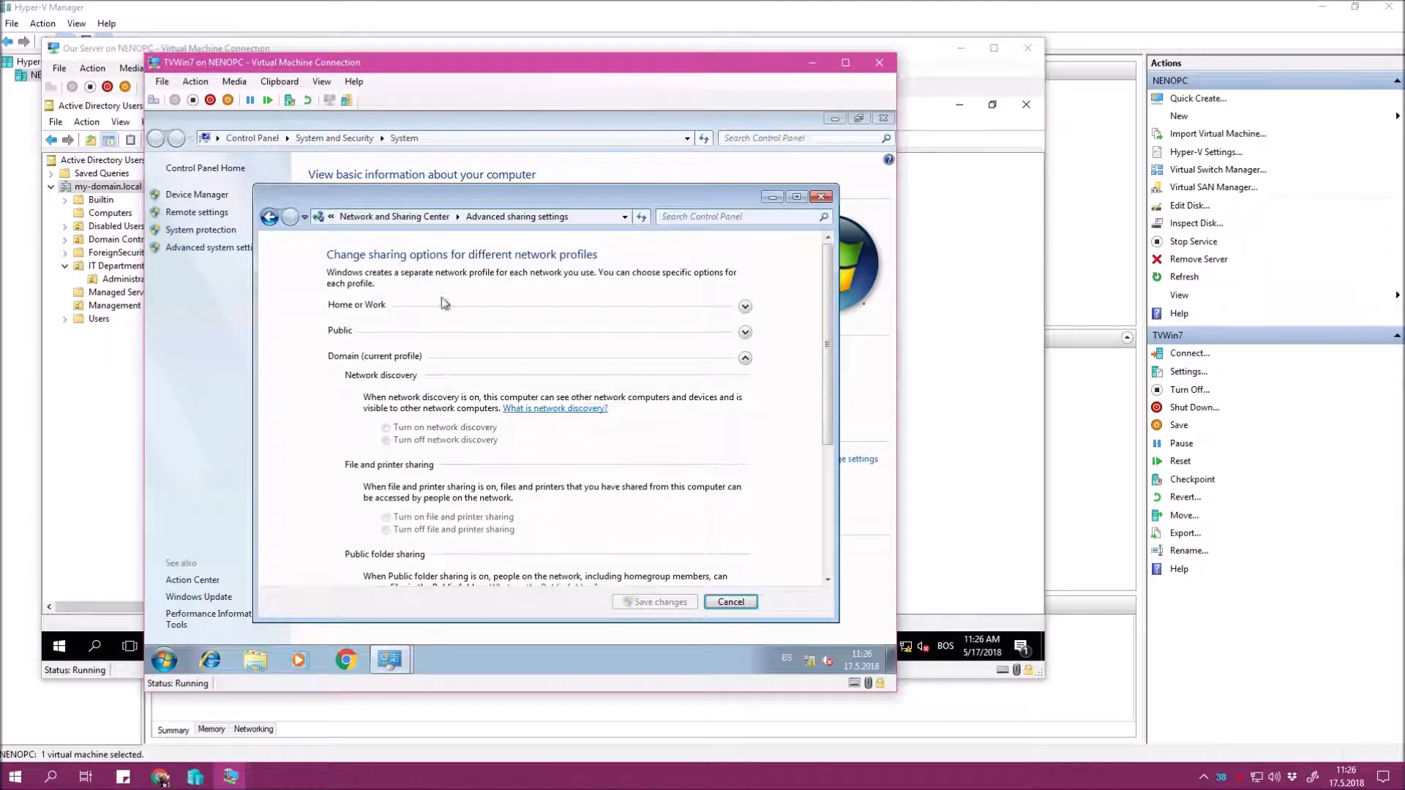
{"action": "left_click", "coordinate": [458, 431]}
{"action": "left_click", "coordinate": [448, 519]}
{"action": "left_click", "coordinate": [636, 601]}
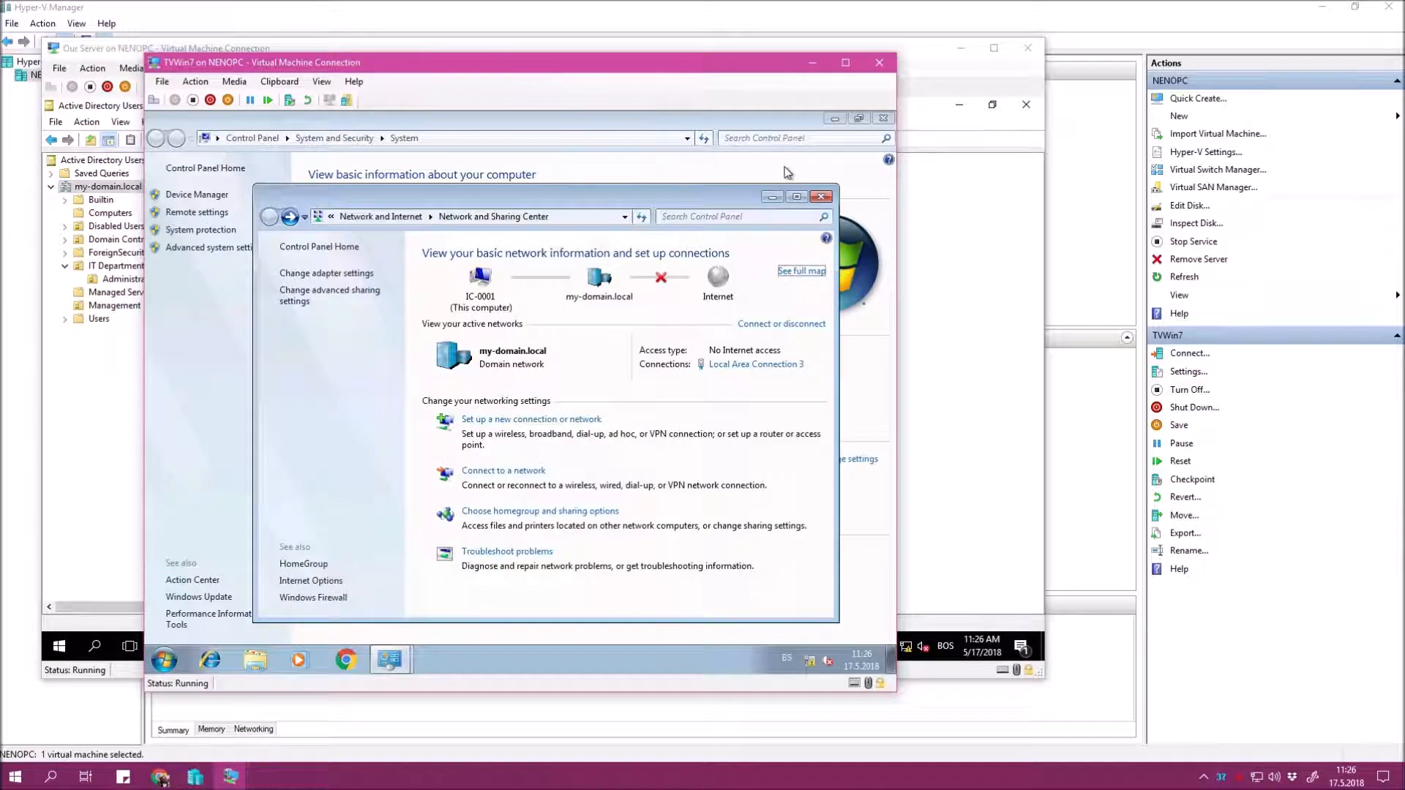
{"action": "left_click_drag", "start_coordinate": [633, 194], "coordinate": [608, 175]}
{"action": "left_click", "coordinate": [794, 177]}
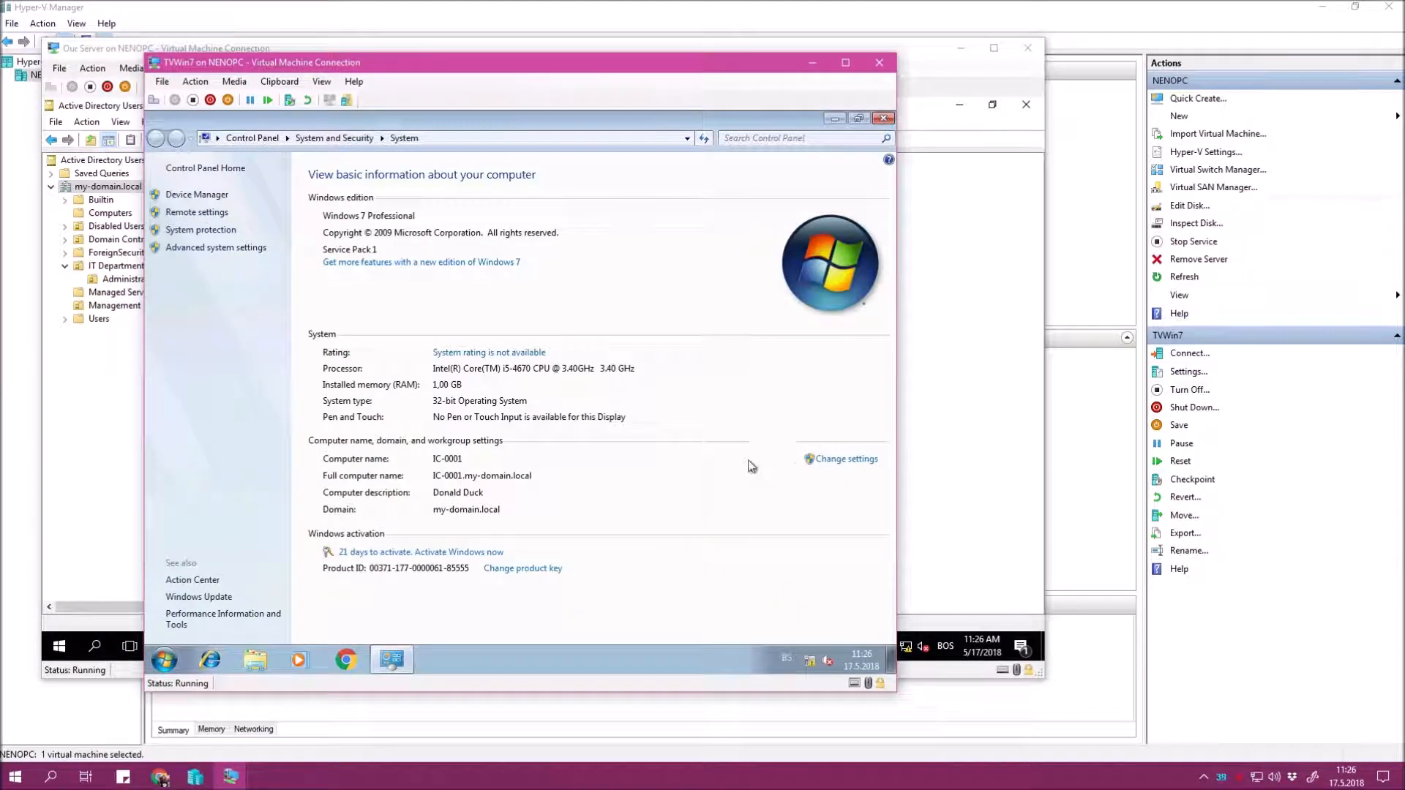
Close the guest's system information window and refresh the desktop.
{"action": "left_click", "coordinate": [883, 118]}
{"action": "right_click", "coordinate": [451, 249]}
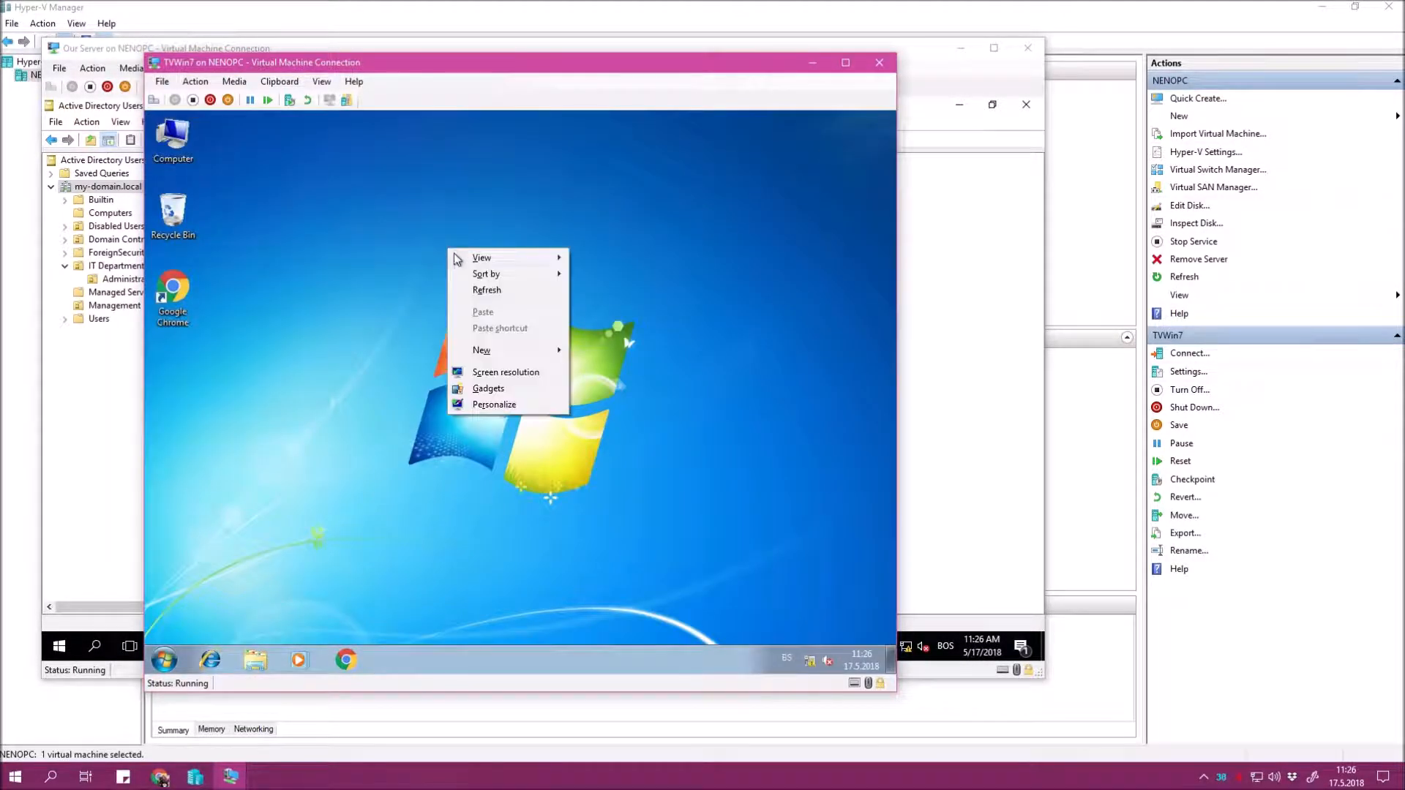
{"action": "left_click", "coordinate": [476, 289]}
{"action": "right_click", "coordinate": [461, 183]}
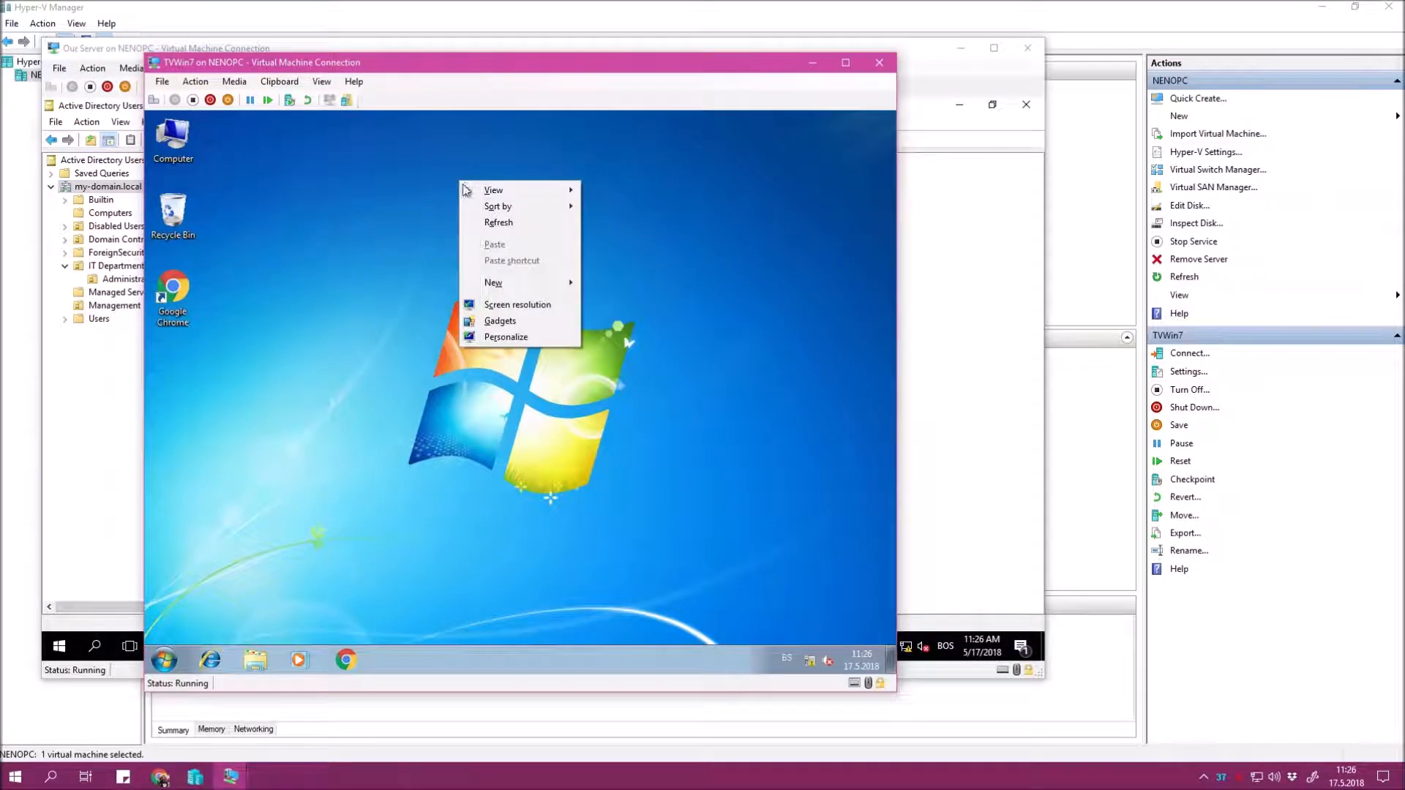
{"action": "left_click", "coordinate": [494, 222]}
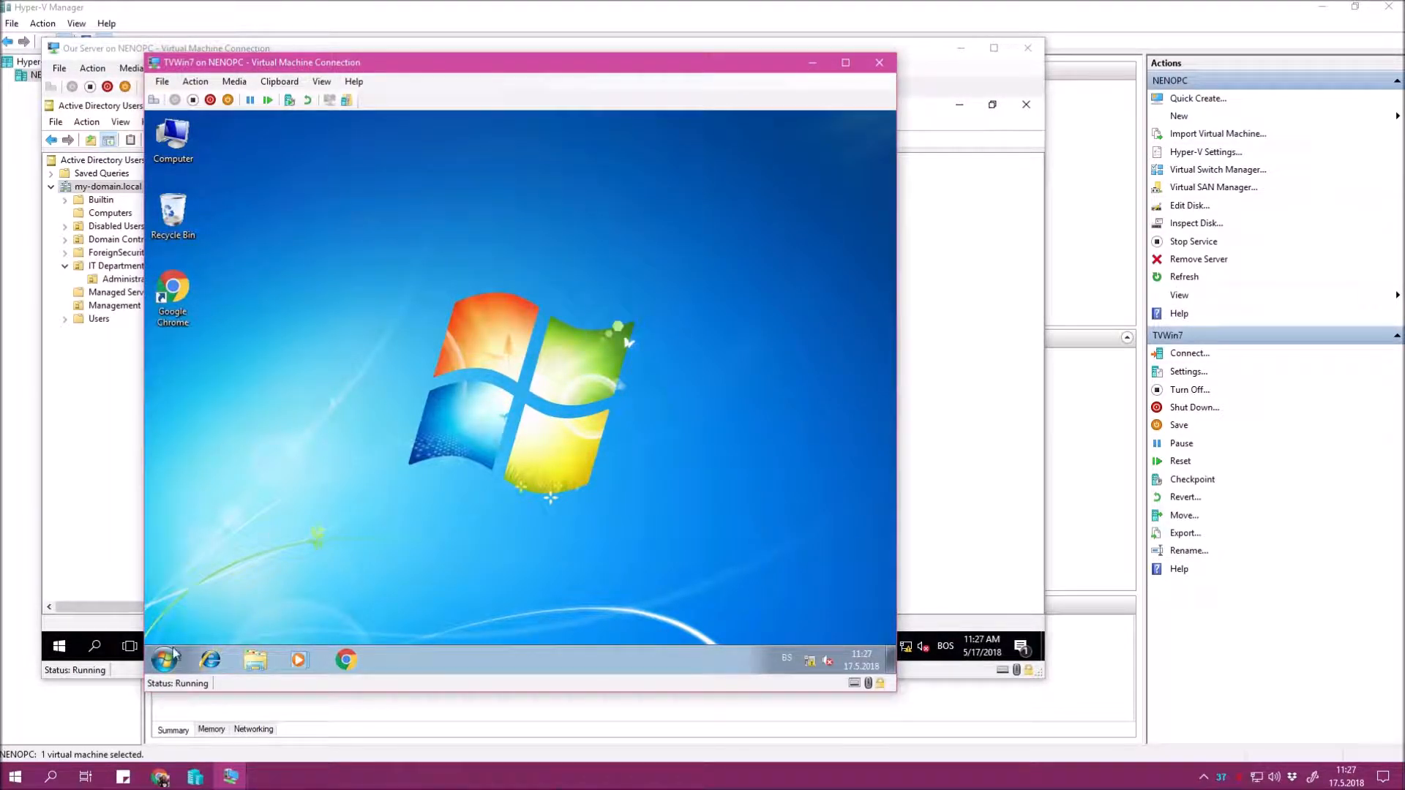
{"action": "left_click", "coordinate": [174, 653]}
{"action": "left_click", "coordinate": [570, 536]}
Add the Run command to the Start menu via taskbar properties, then open Run.
{"action": "right_click", "coordinate": [472, 665]}
{"action": "left_click", "coordinate": [505, 657]}
{"action": "left_click", "coordinate": [223, 338]}
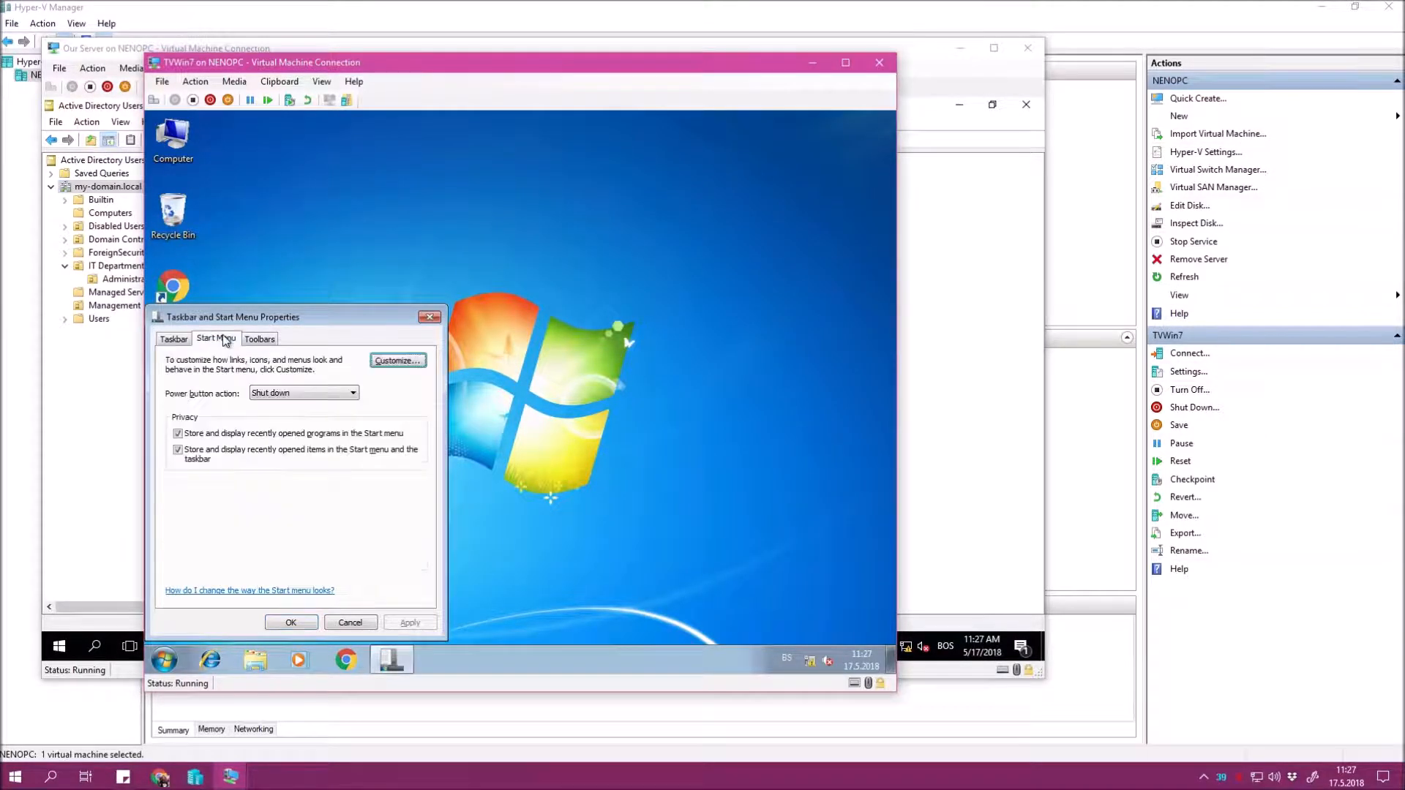
{"action": "left_click", "coordinate": [397, 360]}
{"action": "left_click_drag", "start_coordinate": [419, 359], "coordinate": [420, 487]}
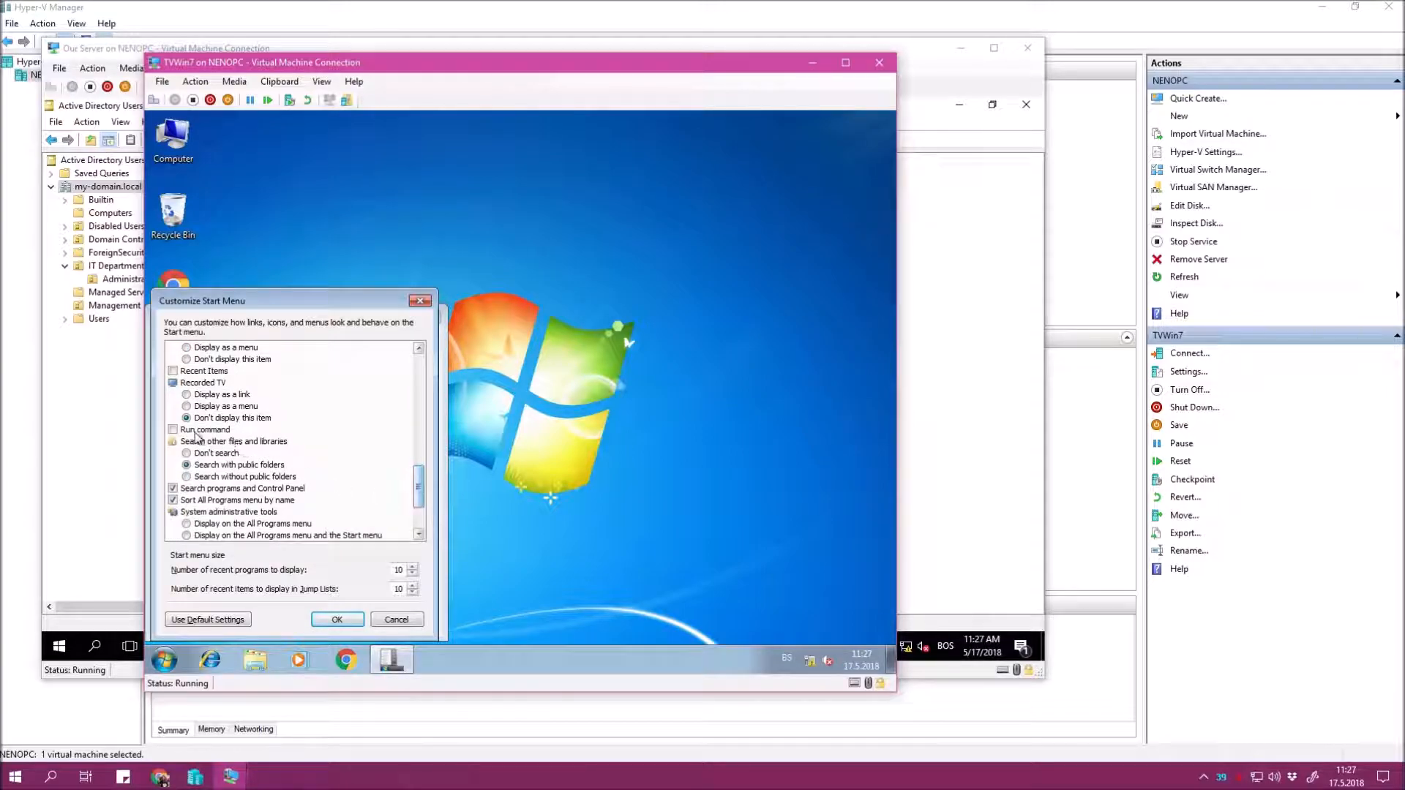
{"action": "left_click", "coordinate": [175, 431]}
{"action": "left_click", "coordinate": [338, 620]}
{"action": "left_click", "coordinate": [408, 620]}
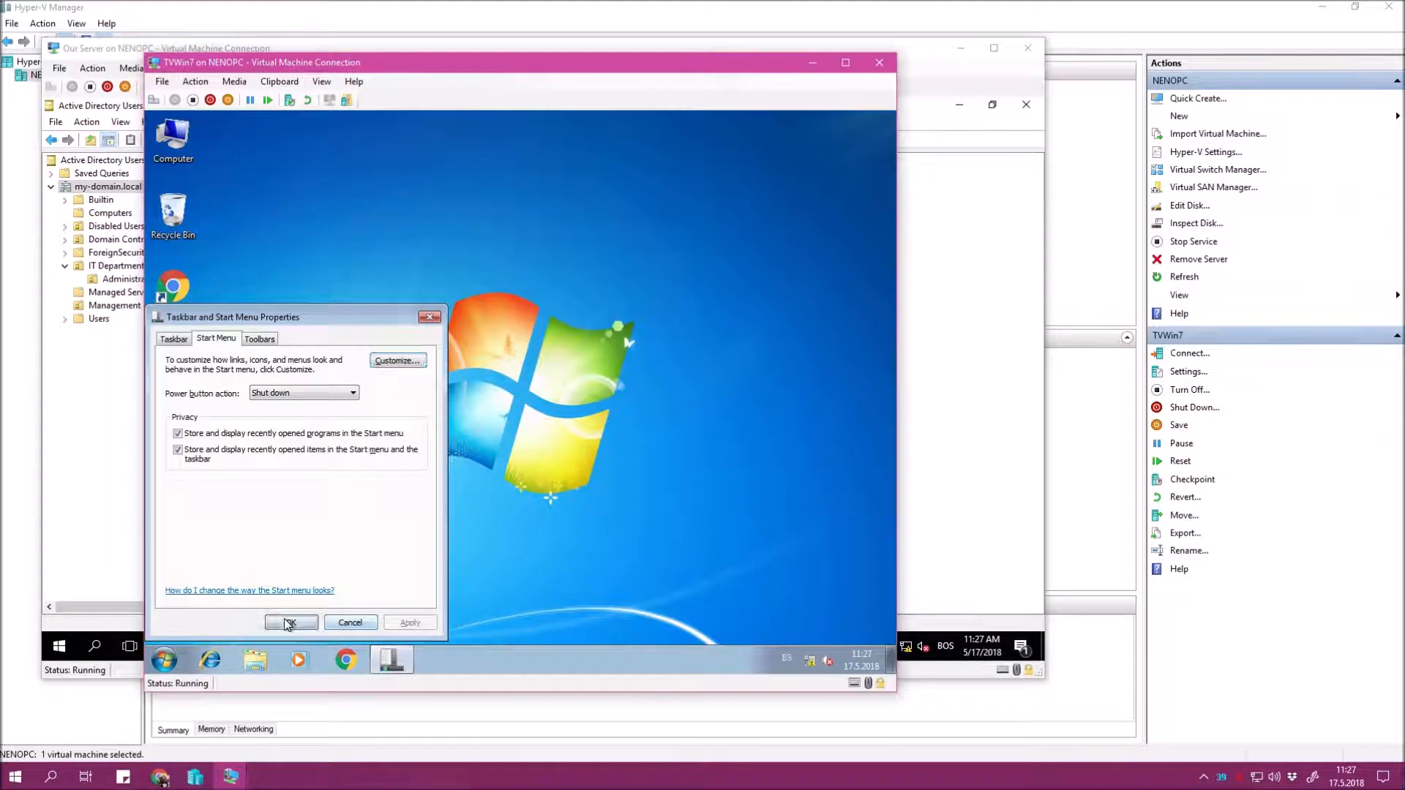
{"action": "left_click", "coordinate": [354, 620]}
{"action": "left_click", "coordinate": [165, 661]}
{"action": "left_click", "coordinate": [381, 594]}
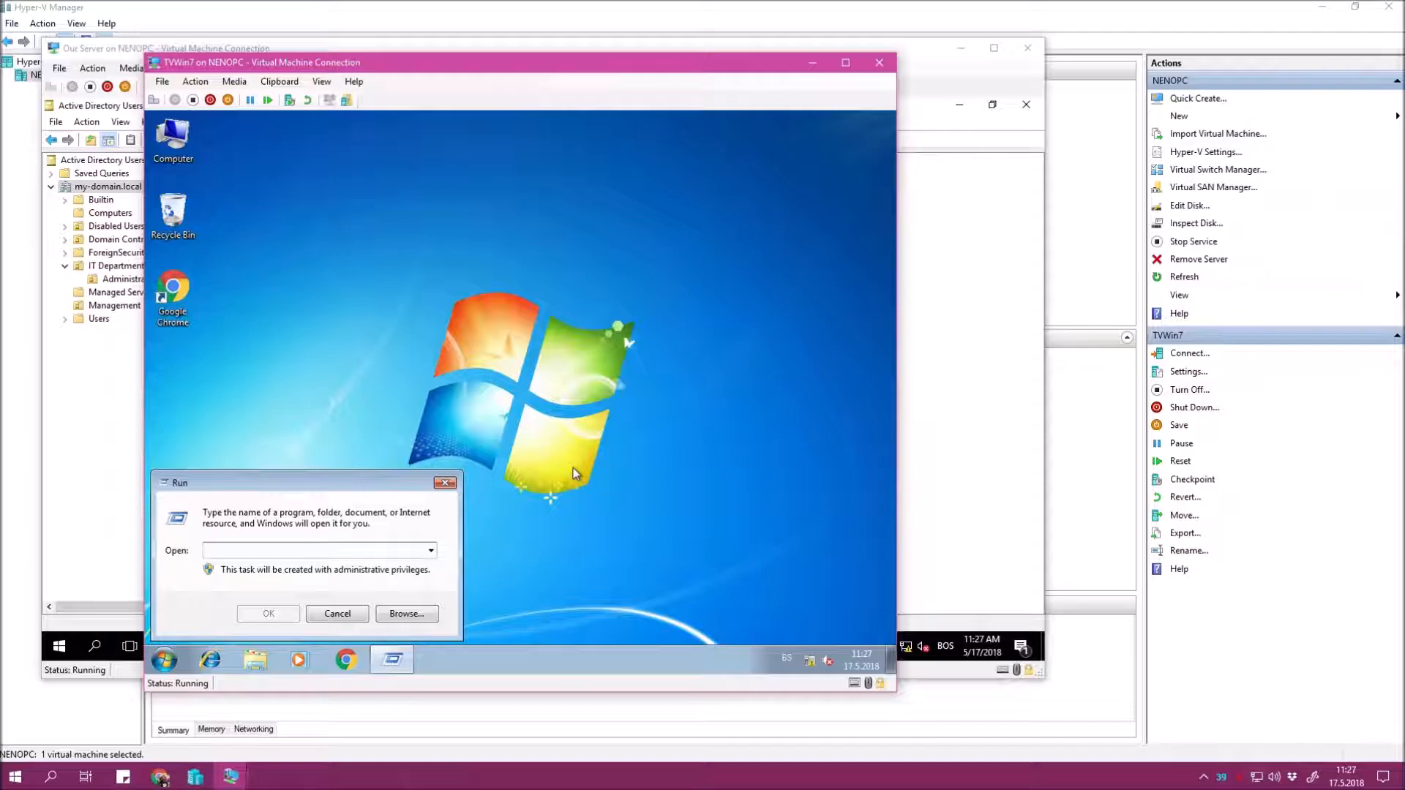
Open a command prompt and run the corrected control userpasswords2 command.
{"action": "type", "text": "cmd"}
{"action": "key", "text": "Return"}
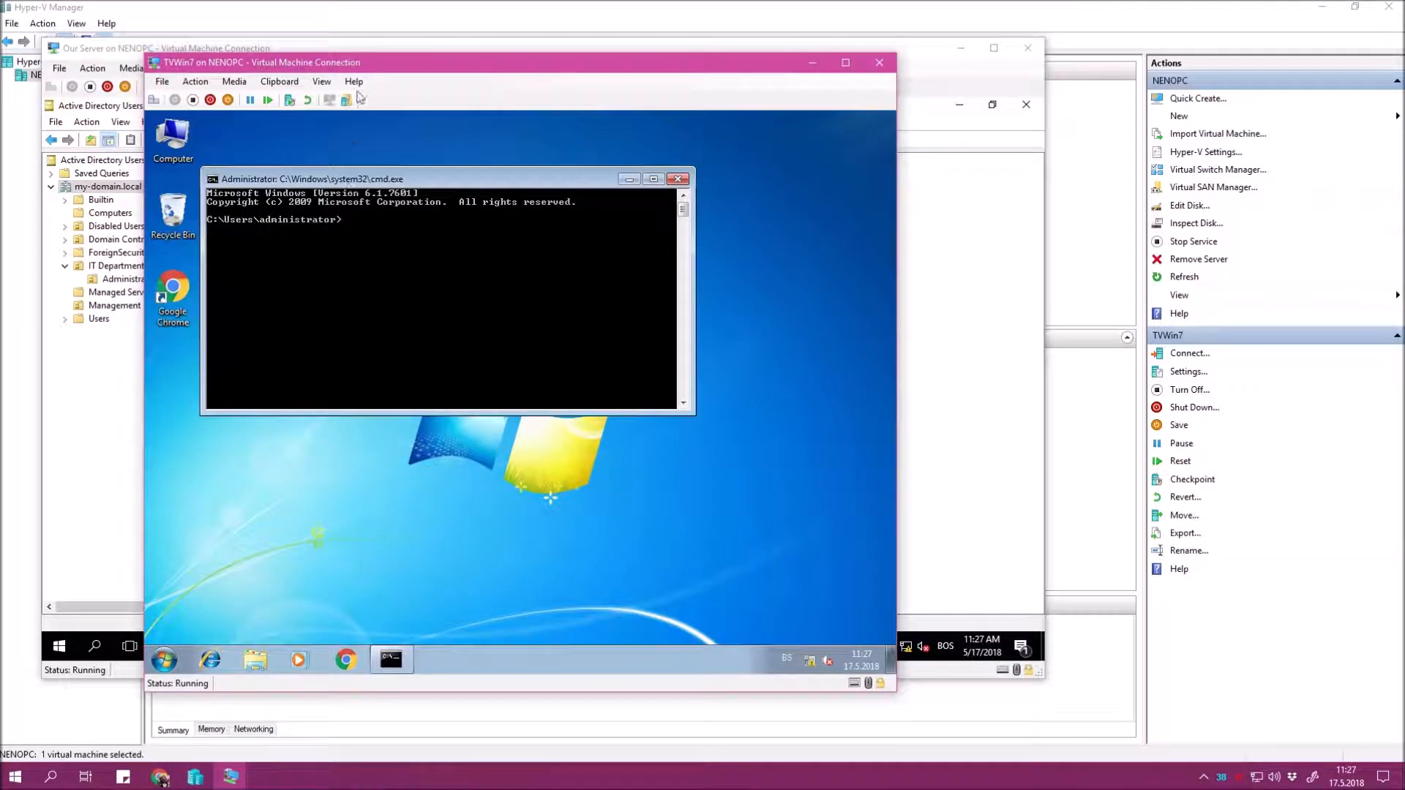
{"action": "mouse_move", "coordinate": [418, 186]}
{"action": "left_mouse_down"}
{"action": "mouse_move", "coordinate": [461, 132]}
{"action": "mouse_move", "coordinate": [441, 183]}
{"action": "left_mouse_up"}
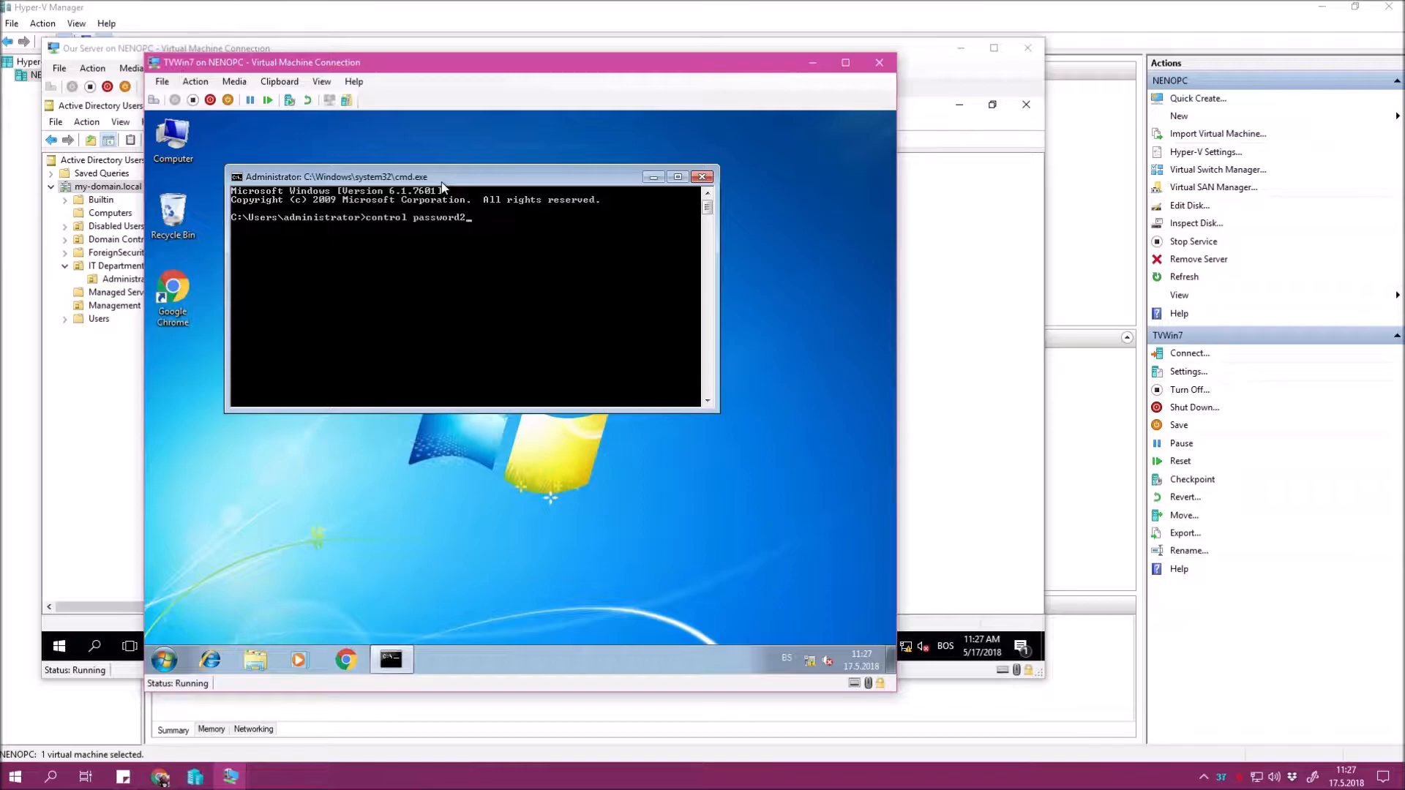
{"action": "key", "text": "Return"}
{"action": "key", "text": "Up"}
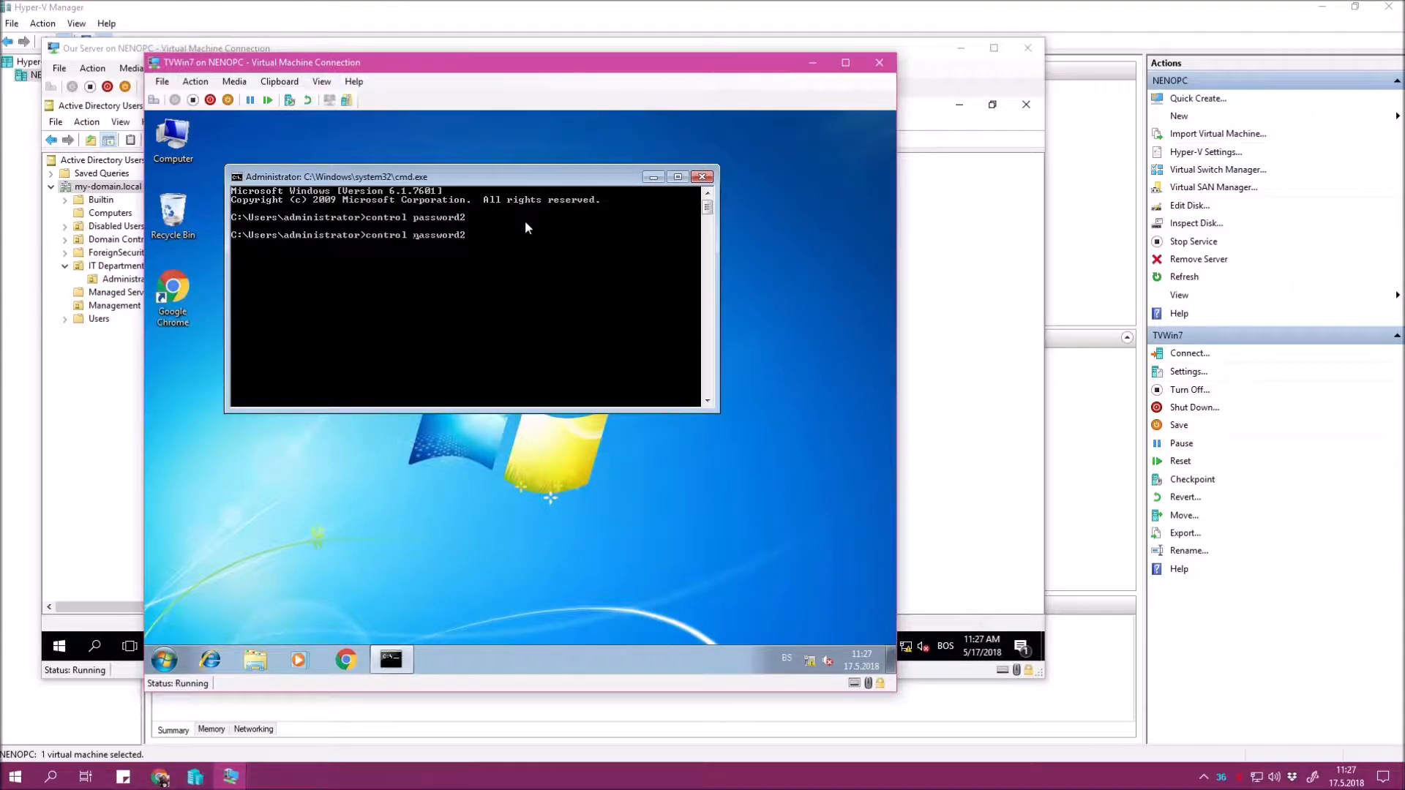
{"action": "type", "text": "user"}
{"action": "key", "text": "Return"}
From User Accounts' Advanced tab, open Local Users and Groups and show the Users list.
{"action": "left_click", "coordinate": [451, 360]}
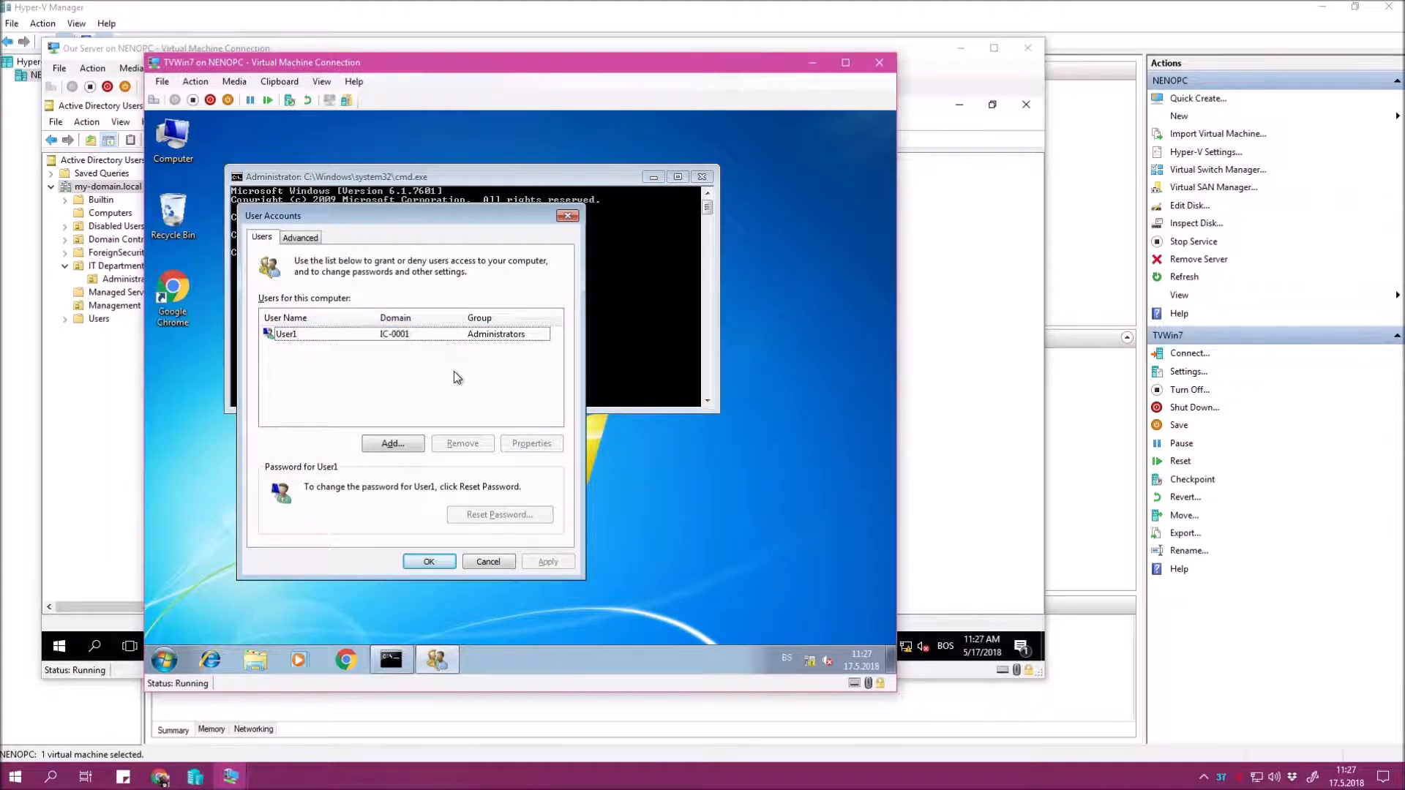
{"action": "left_click_drag", "start_coordinate": [431, 219], "coordinate": [485, 202]}
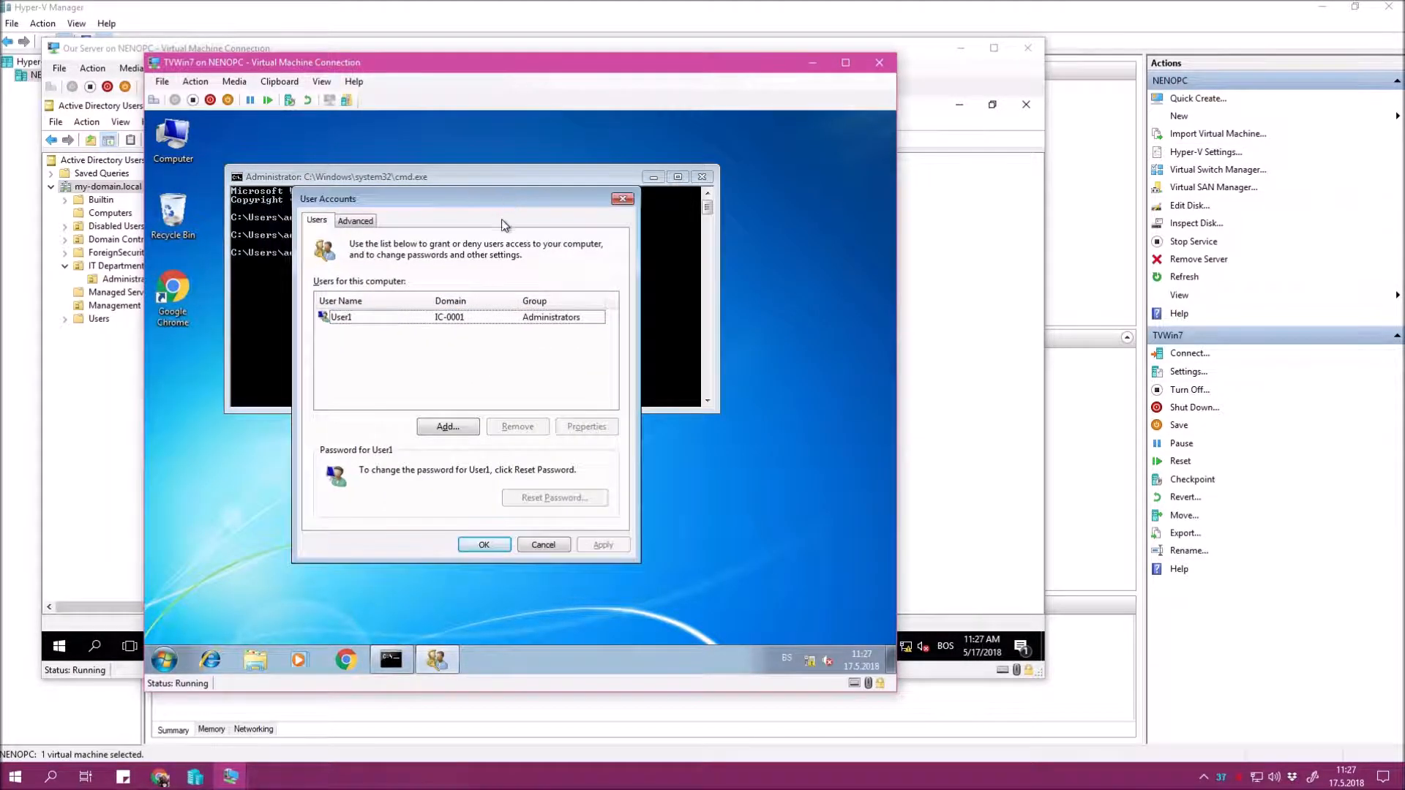
{"action": "left_click", "coordinate": [339, 323]}
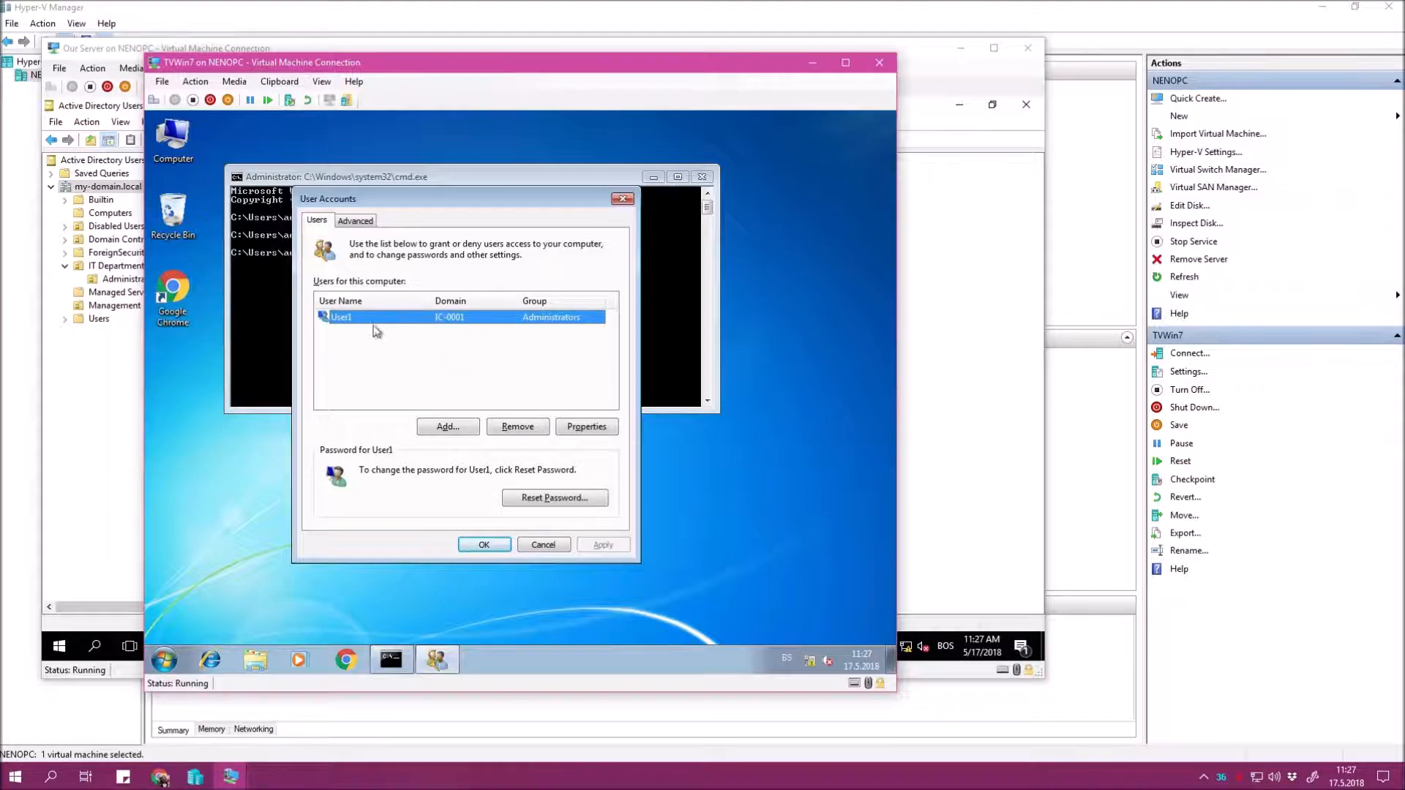
{"action": "left_click", "coordinate": [368, 222]}
{"action": "left_click", "coordinate": [564, 392]}
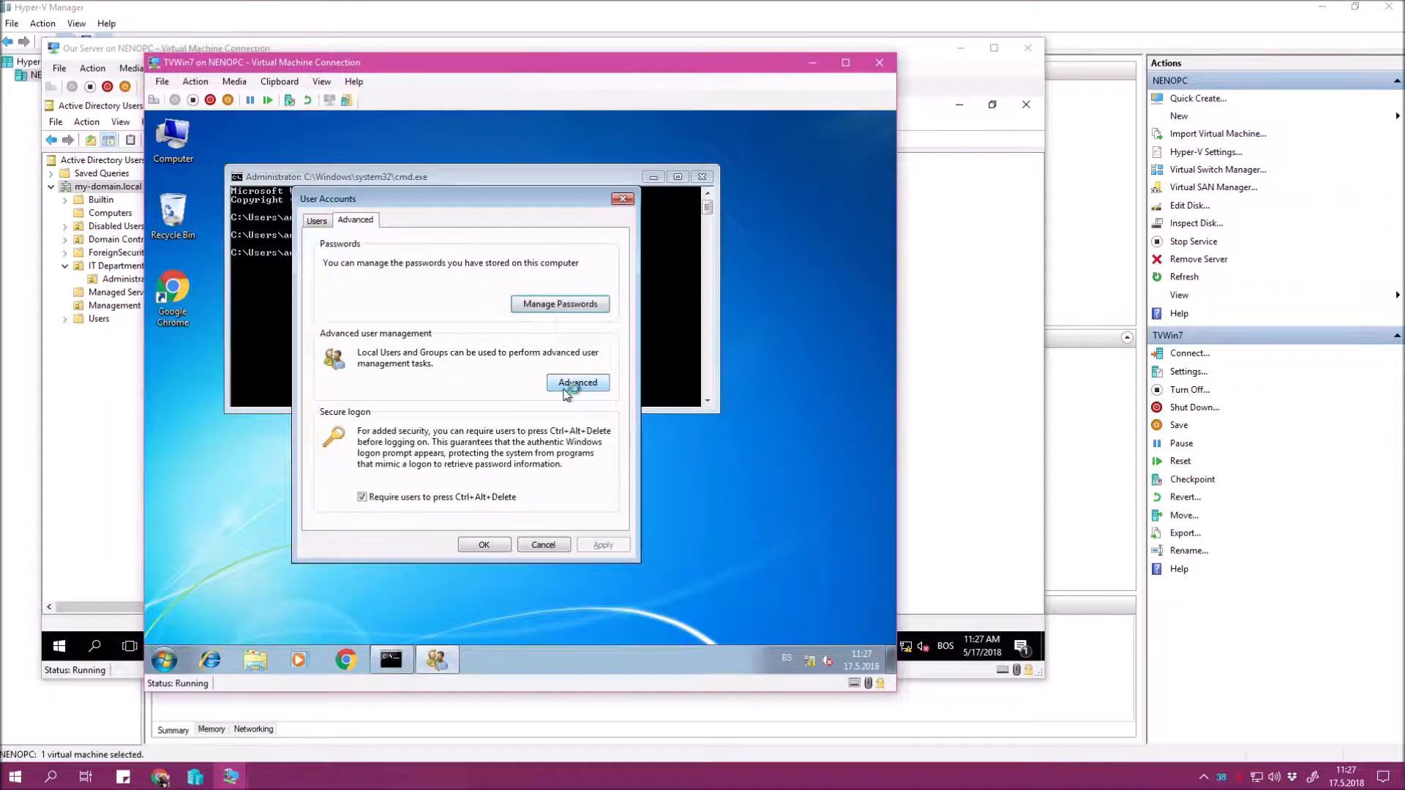
{"action": "left_click", "coordinate": [240, 192]}
Toggle the Account is disabled option in User1's properties and apply it.
{"action": "right_click", "coordinate": [368, 225]}
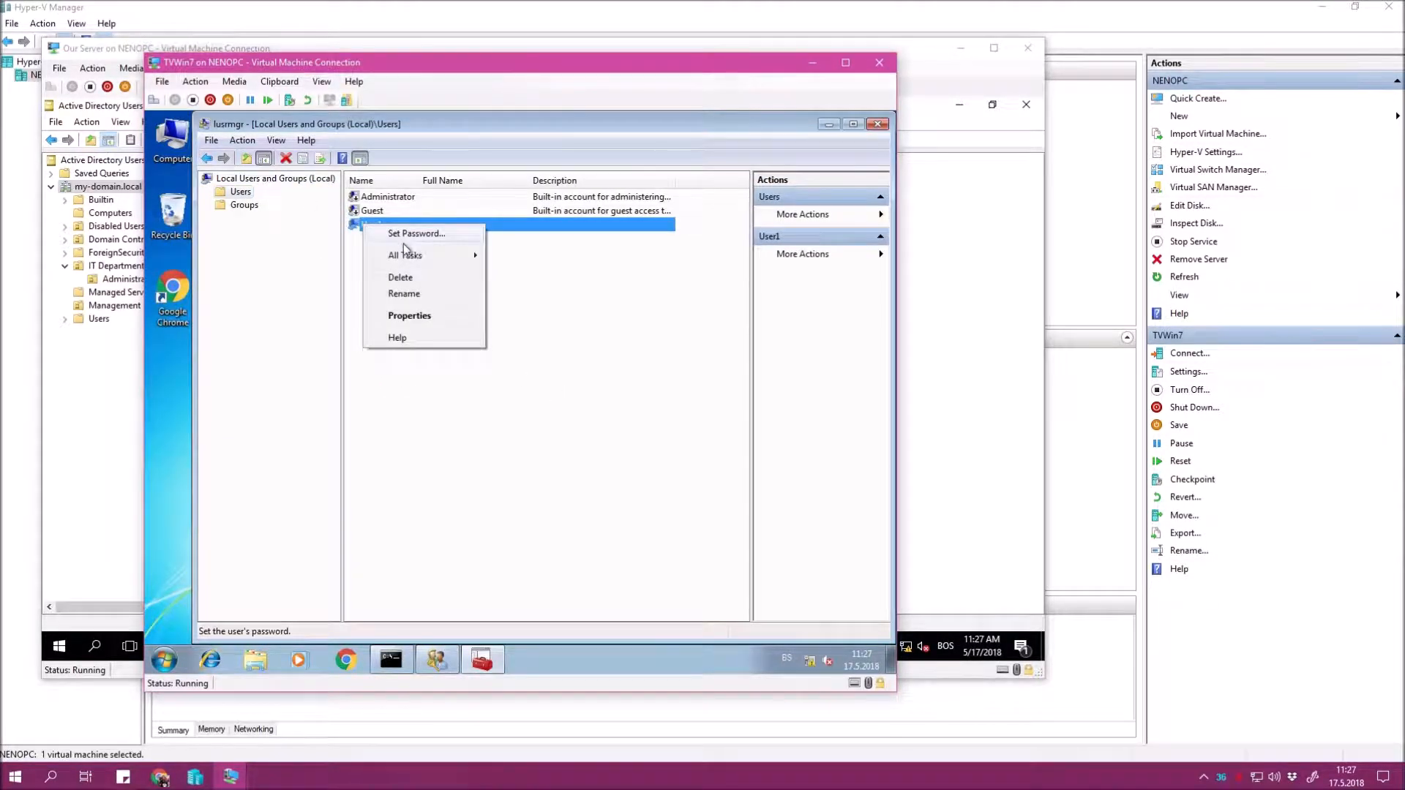
{"action": "left_click", "coordinate": [407, 319]}
{"action": "left_click", "coordinate": [458, 412]}
{"action": "left_click", "coordinate": [598, 528]}
{"action": "left_click", "coordinate": [480, 527]}
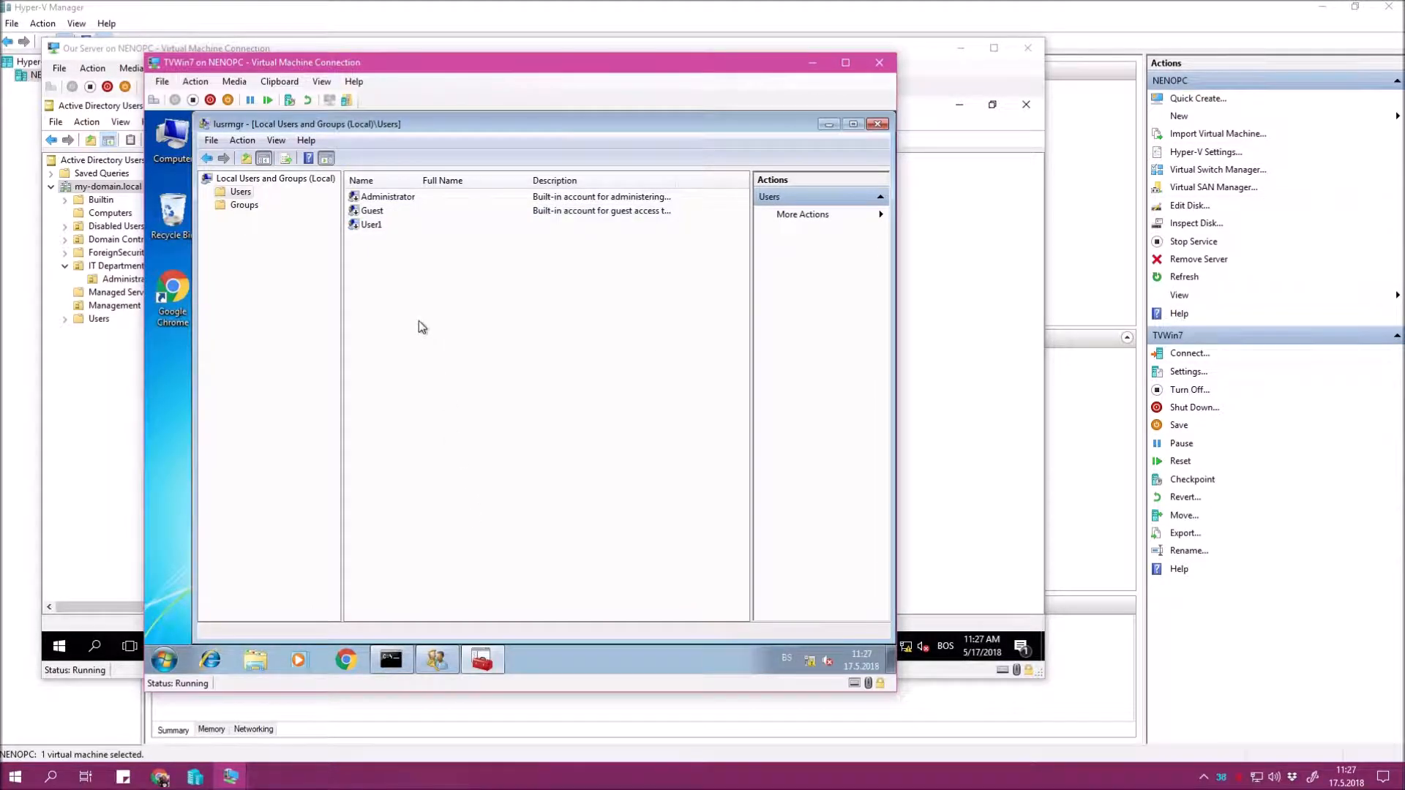
Set a new password for the local Administrator account.
{"action": "right_click", "coordinate": [384, 197]}
{"action": "left_click", "coordinate": [410, 204]}
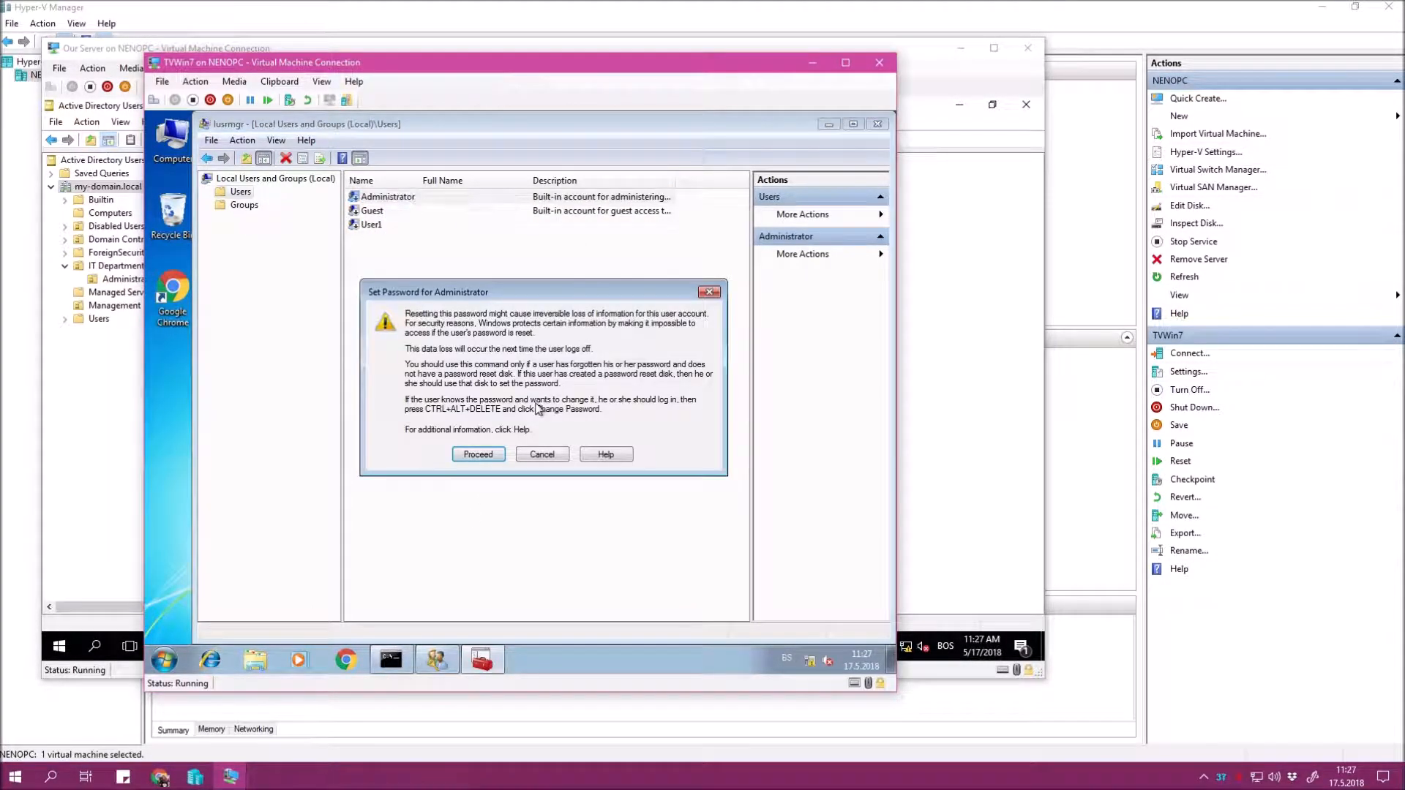
{"action": "left_click", "coordinate": [466, 457]}
{"action": "type", "text": "•••••••••"}
{"action": "key", "text": "Tab"}
{"action": "type", "text": "•••••••••"}
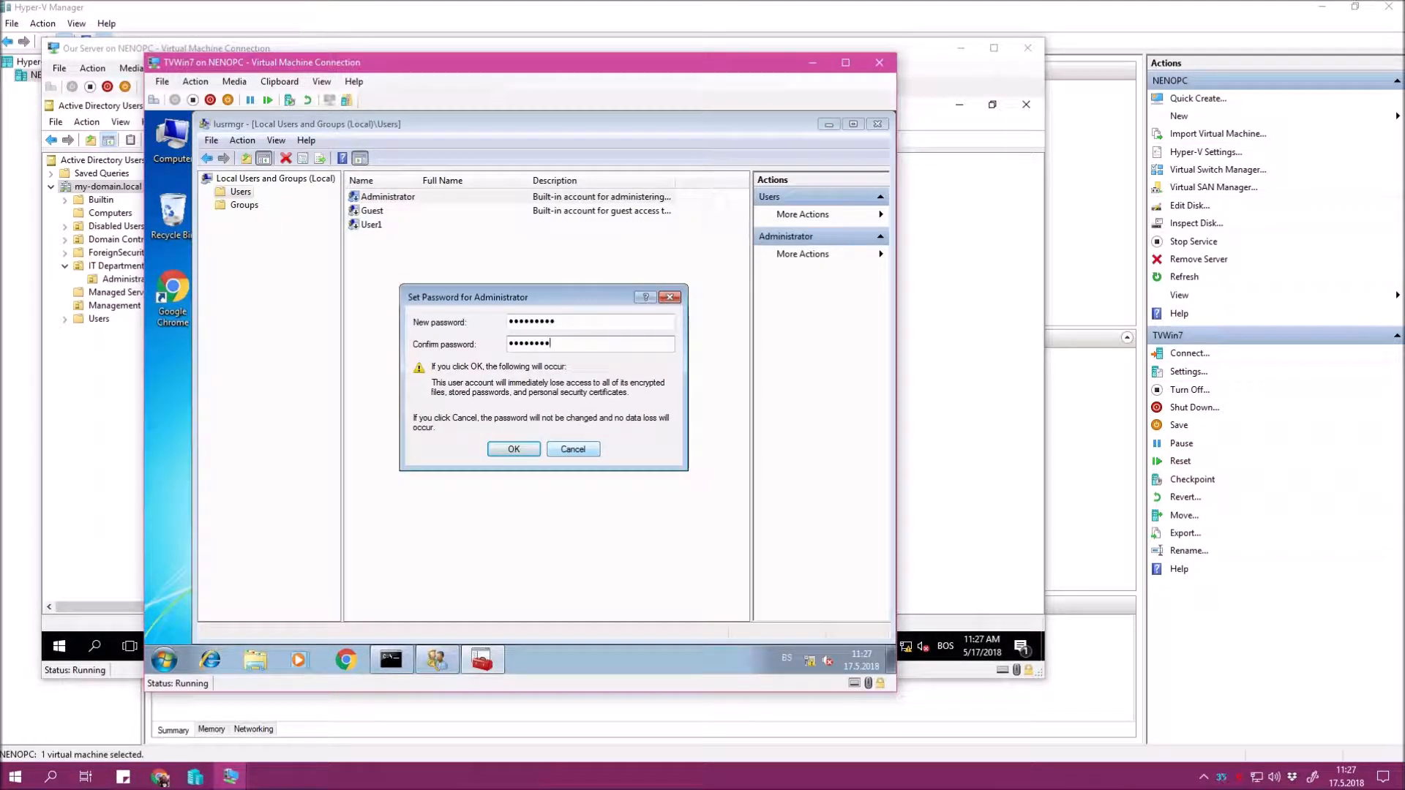
{"action": "key", "text": "Return"}
{"action": "key", "text": "Return"}
Enable the Administrator account in its properties and refresh the user list.
{"action": "double_click", "coordinate": [399, 198]}
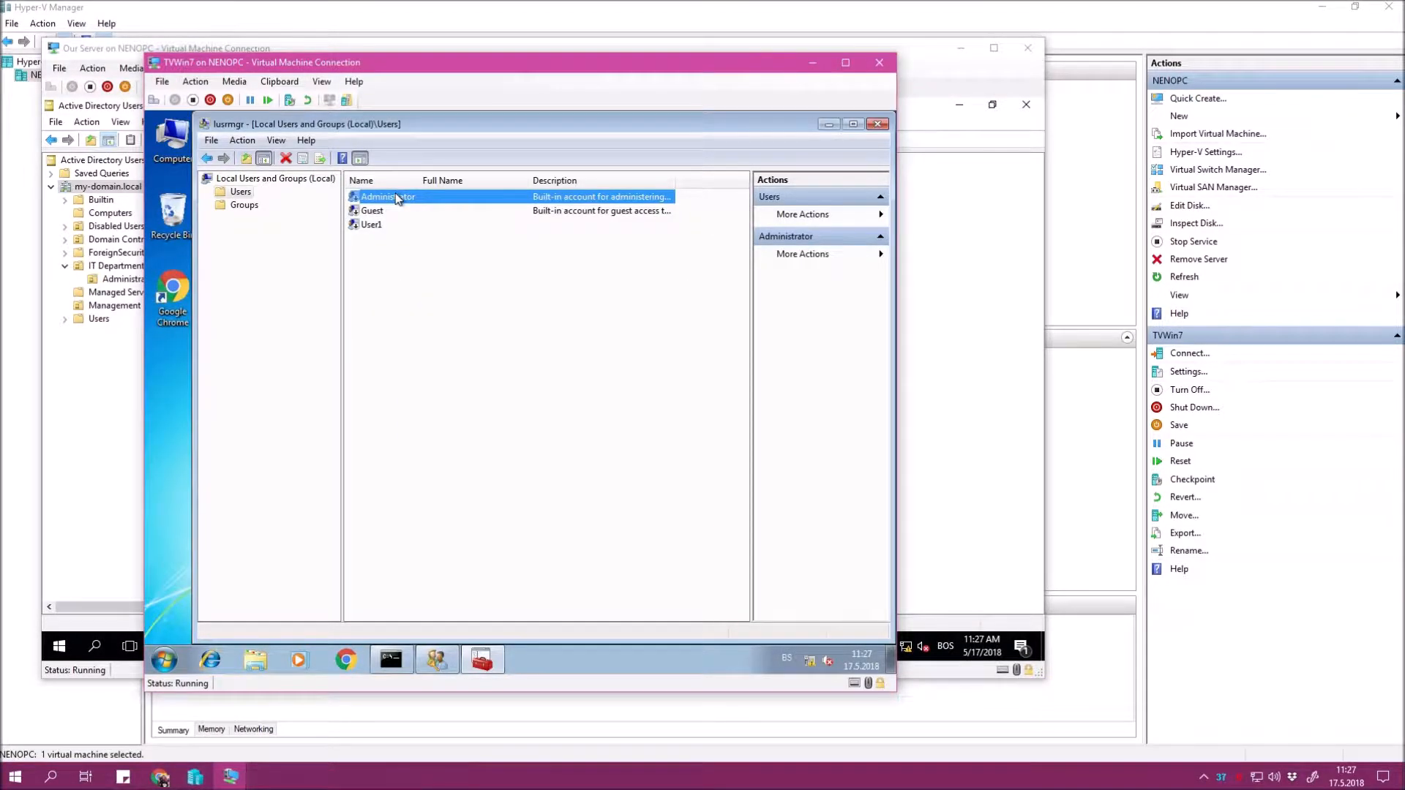
{"action": "left_click", "coordinate": [443, 413]}
{"action": "left_click", "coordinate": [609, 526]}
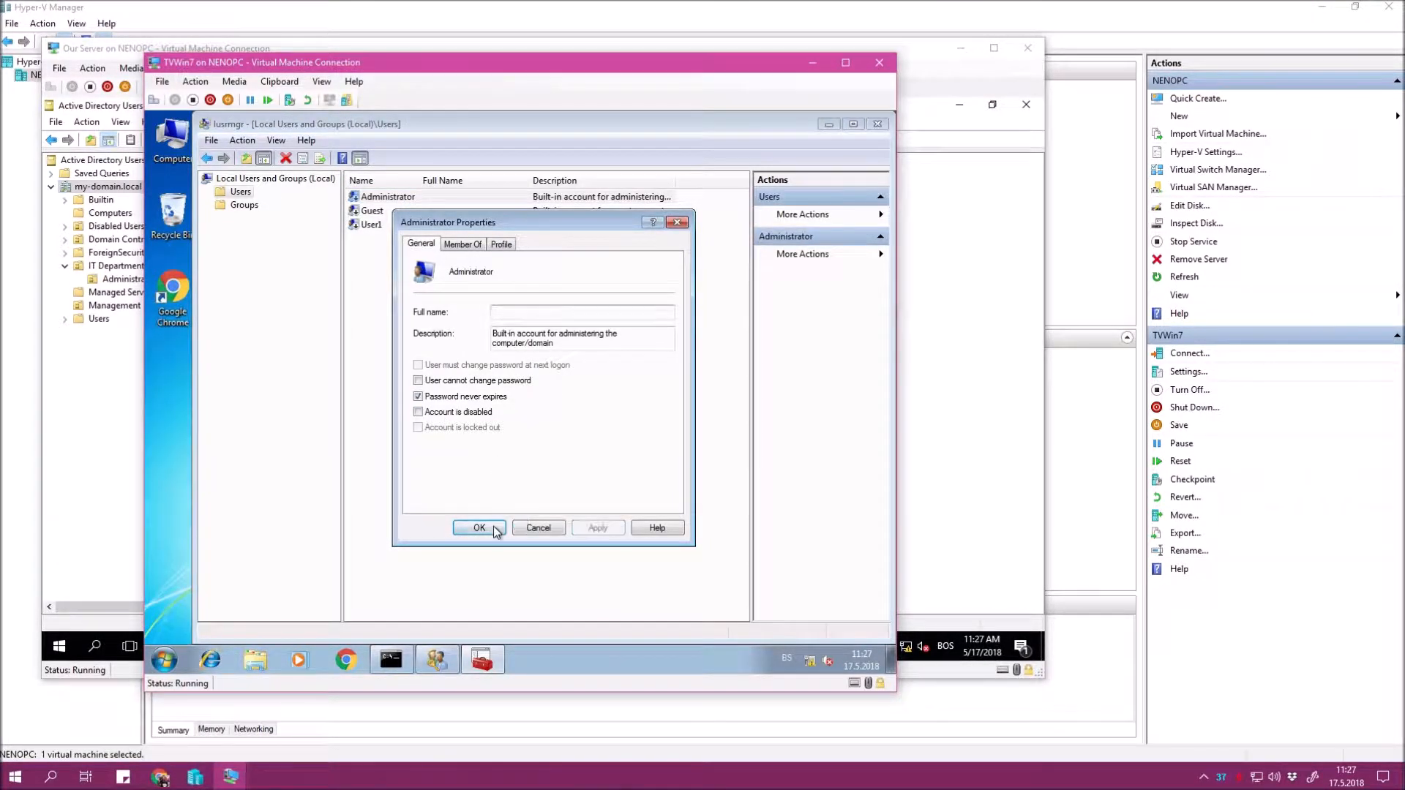
{"action": "left_click", "coordinate": [494, 528]}
{"action": "right_click", "coordinate": [504, 291]}
{"action": "left_click", "coordinate": [443, 279]}
{"action": "right_click", "coordinate": [443, 279]}
{"action": "left_click", "coordinate": [501, 310]}
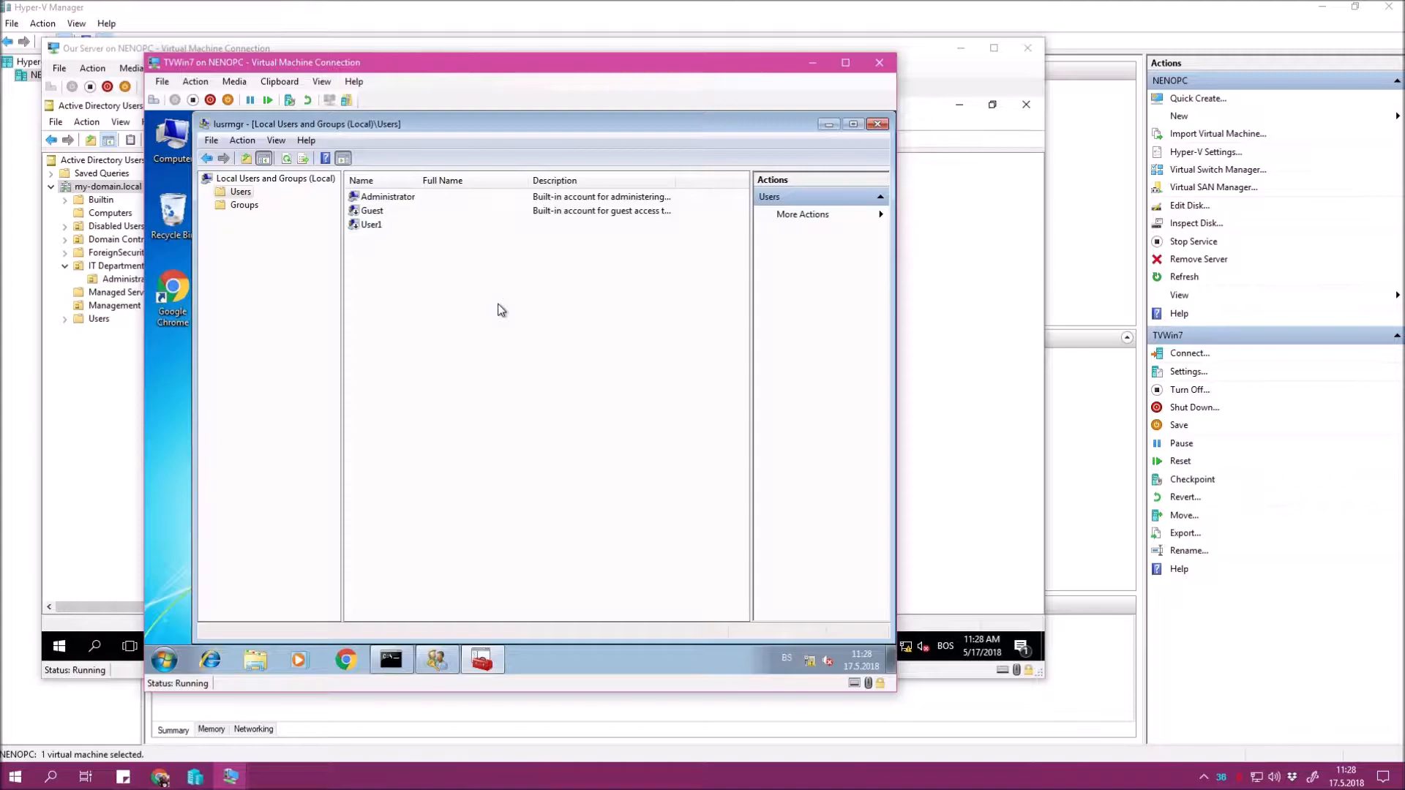
Review User1's group memberships, including Administrators, and close without changes.
{"action": "left_click", "coordinate": [414, 197]}
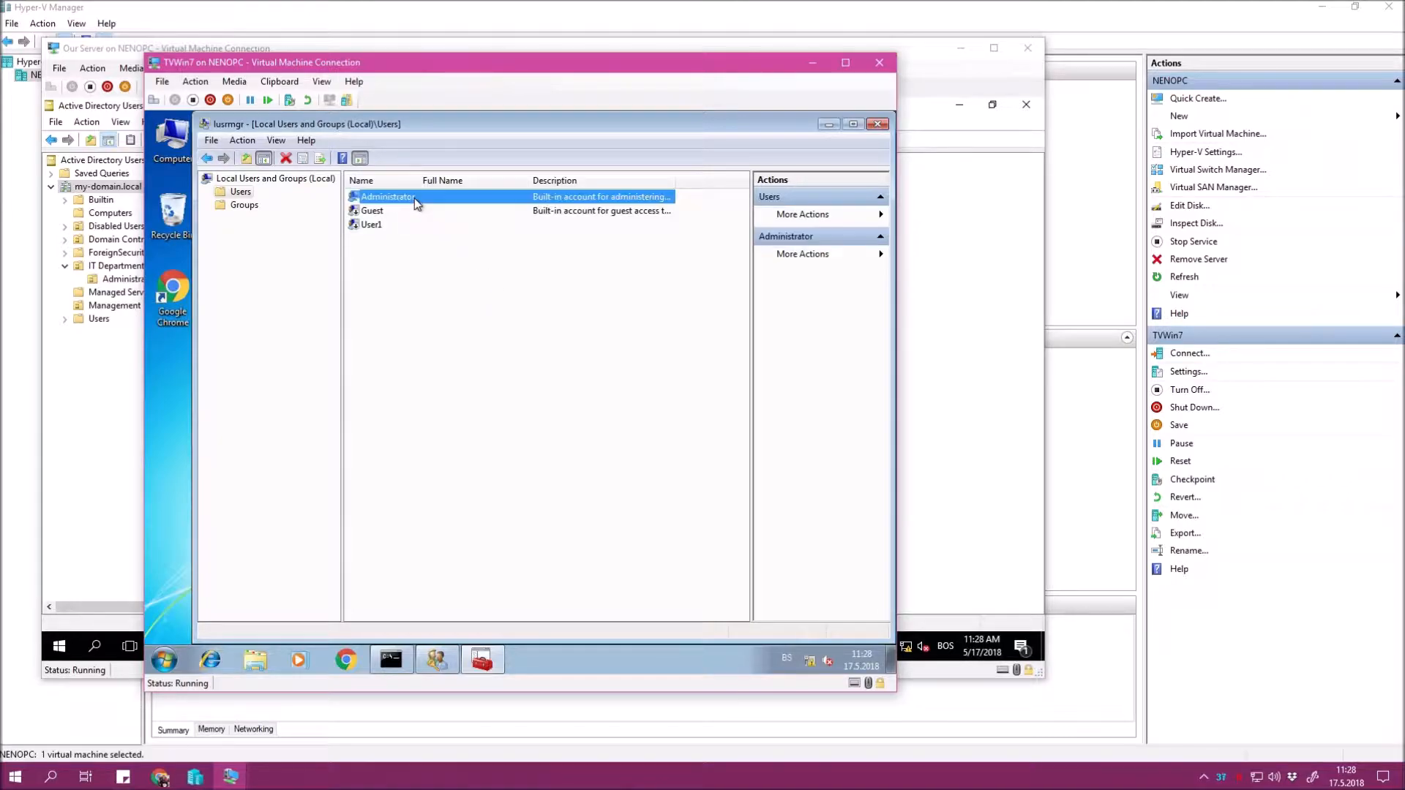
{"action": "left_click", "coordinate": [392, 240]}
{"action": "left_click", "coordinate": [377, 226]}
{"action": "left_click", "coordinate": [407, 328]}
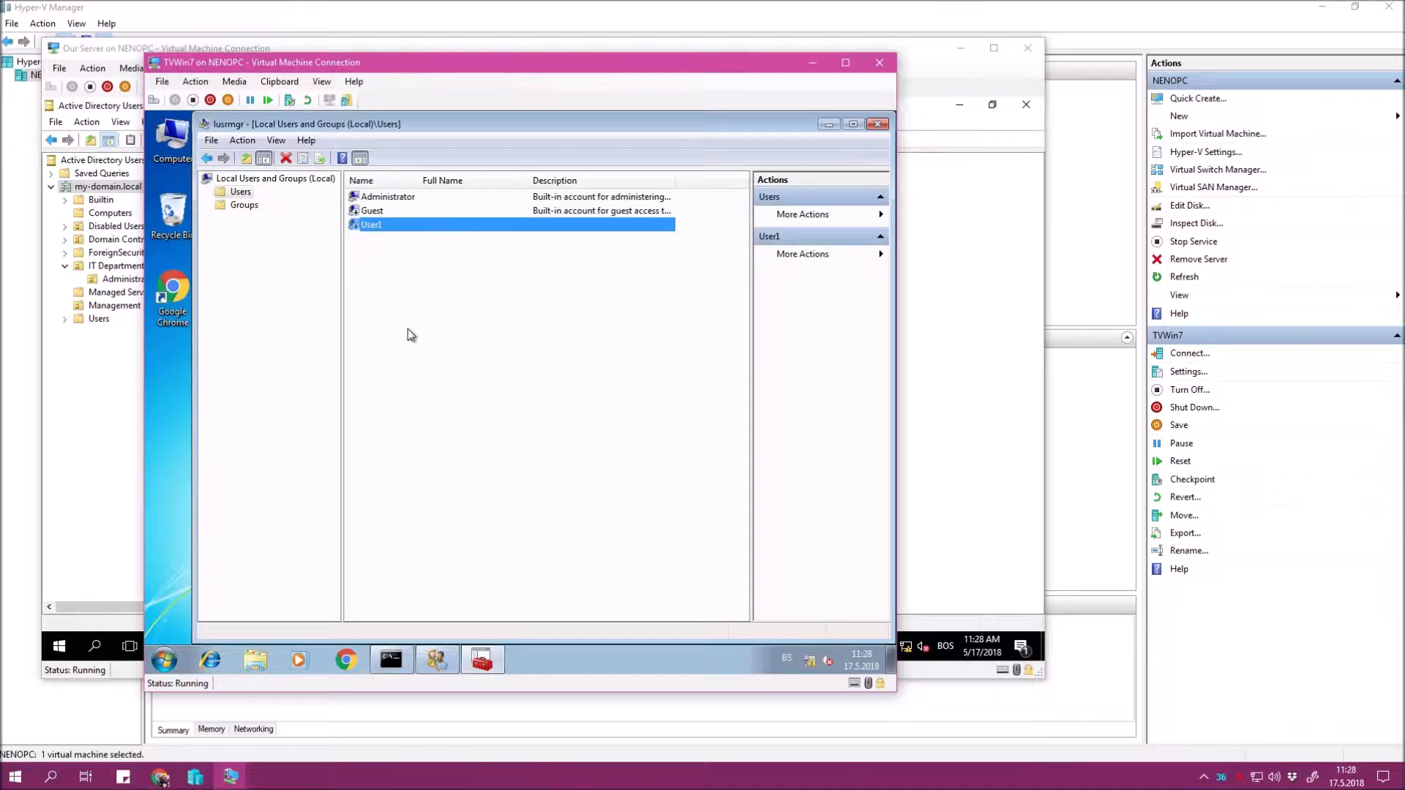
{"action": "left_click", "coordinate": [378, 226]}
{"action": "left_click", "coordinate": [543, 256]}
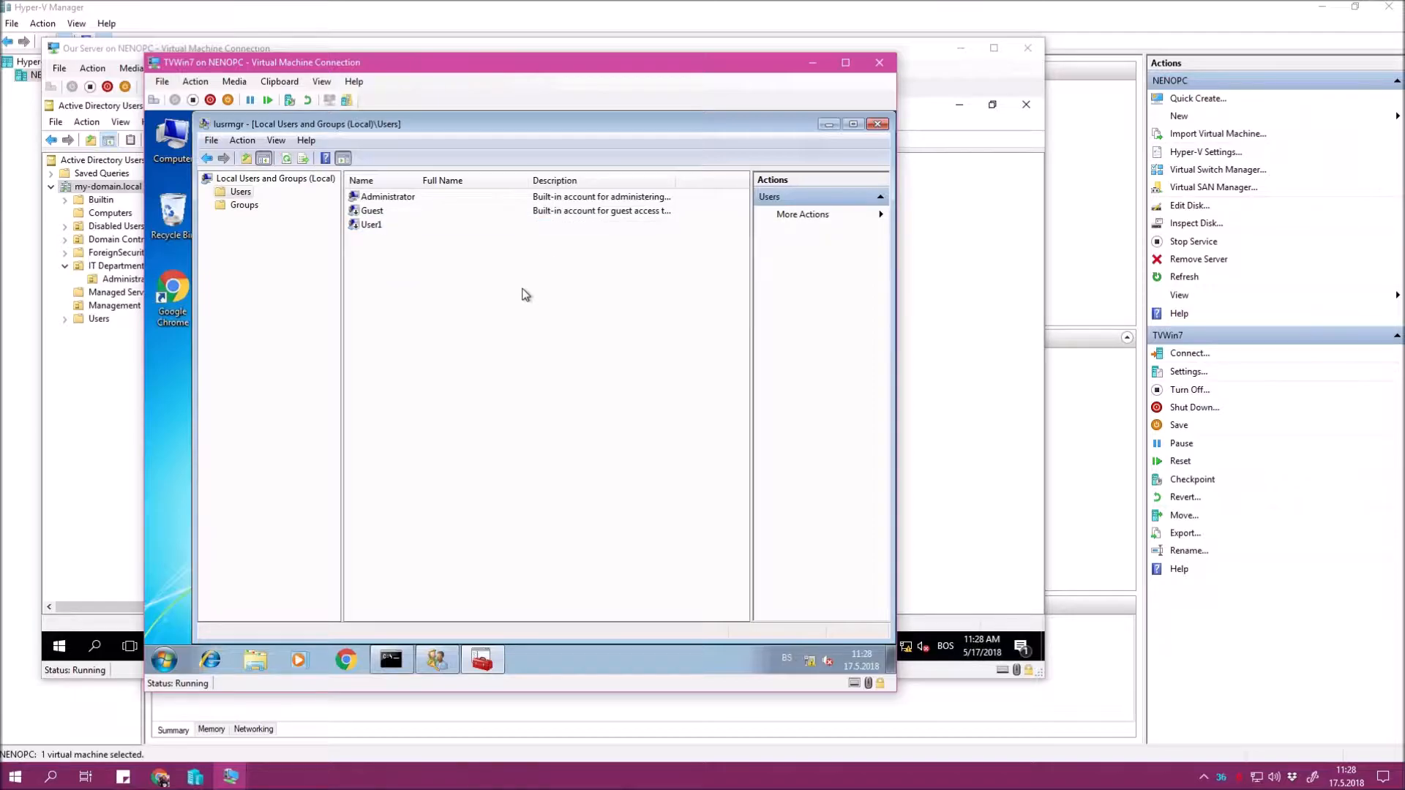
{"action": "left_click", "coordinate": [358, 228]}
{"action": "right_click", "coordinate": [443, 230]}
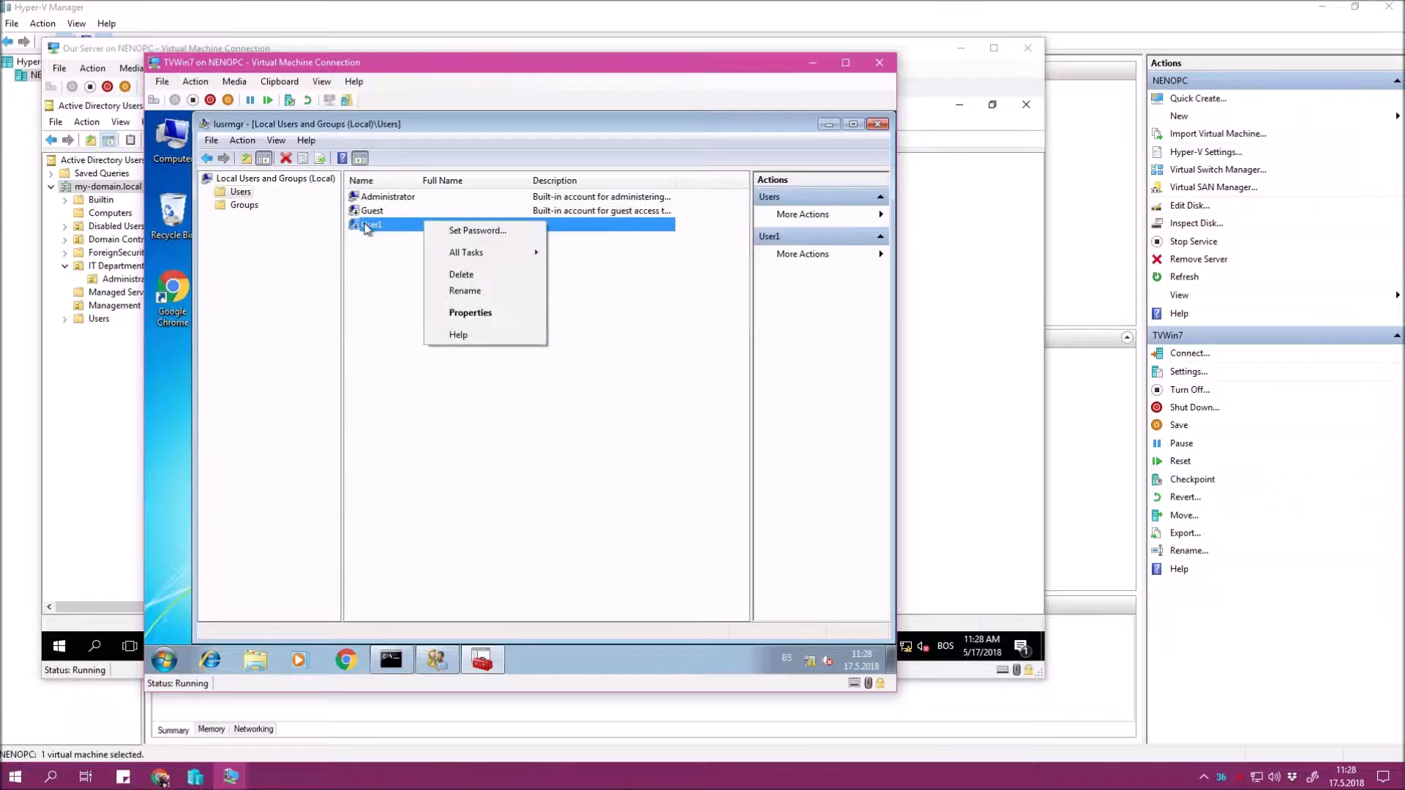
{"action": "left_click", "coordinate": [464, 311]}
{"action": "left_click", "coordinate": [463, 243]}
{"action": "left_click", "coordinate": [467, 285]}
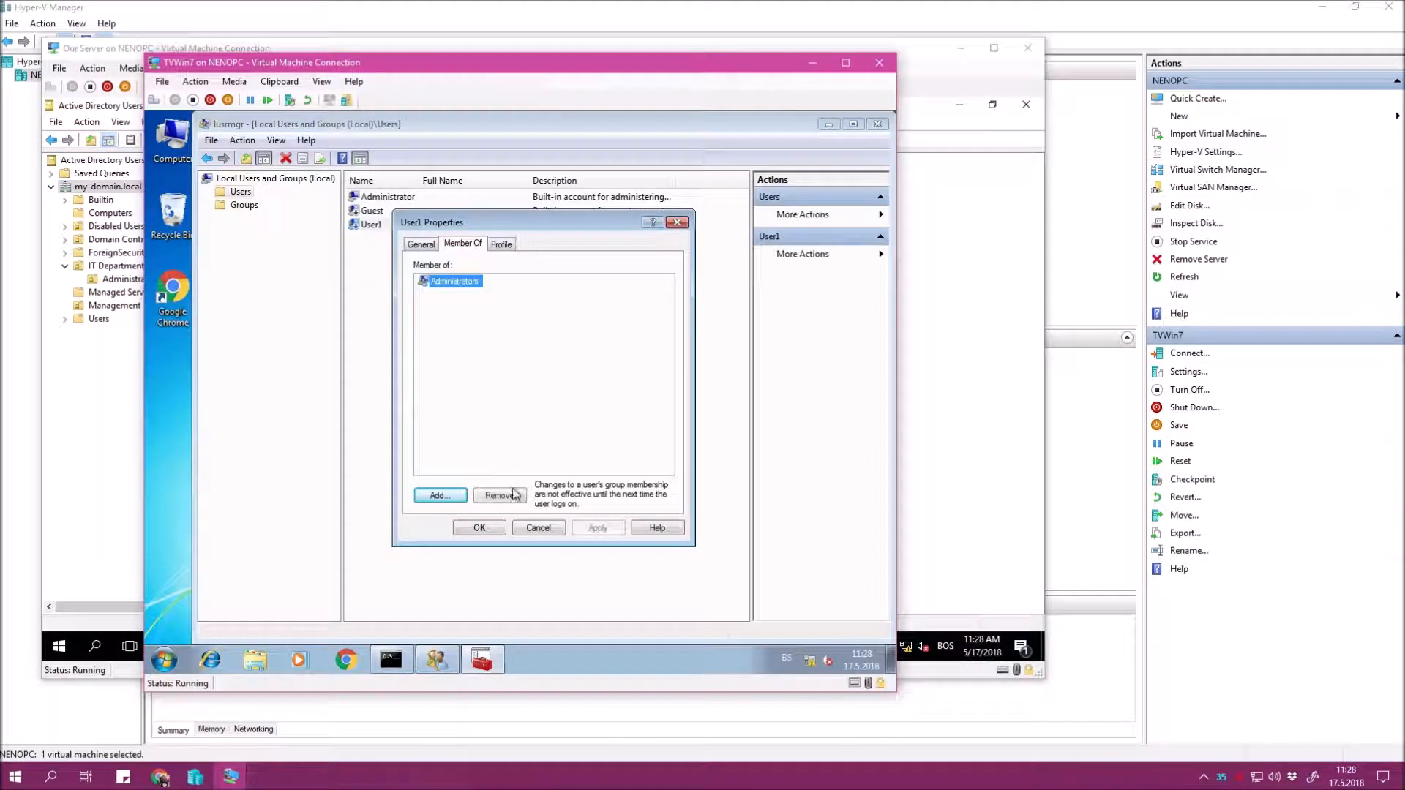
{"action": "left_click", "coordinate": [541, 528]}
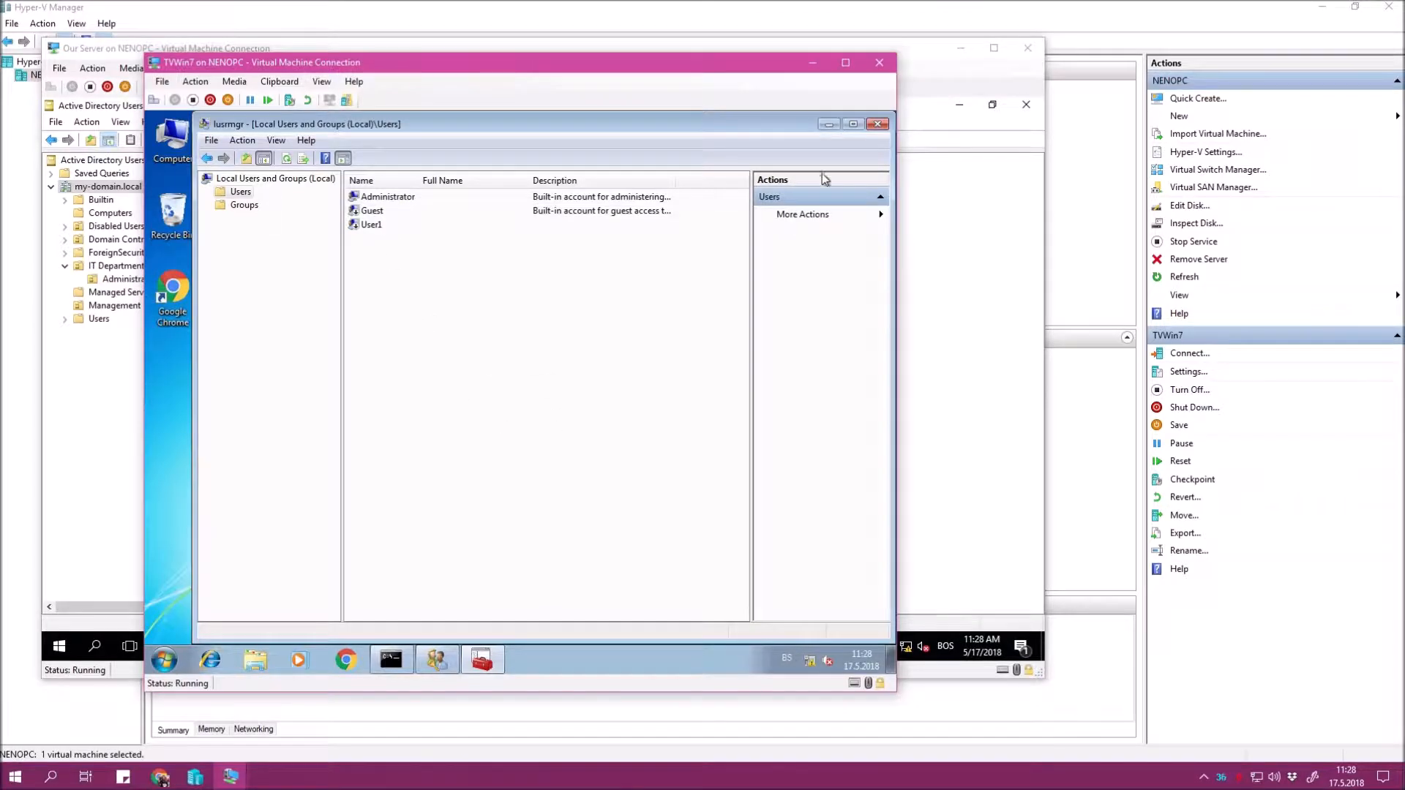
Close Local Users and Groups, User Accounts and the command prompt, returning to the server VM.
{"action": "left_click", "coordinate": [878, 125]}
{"action": "left_click", "coordinate": [325, 222]}
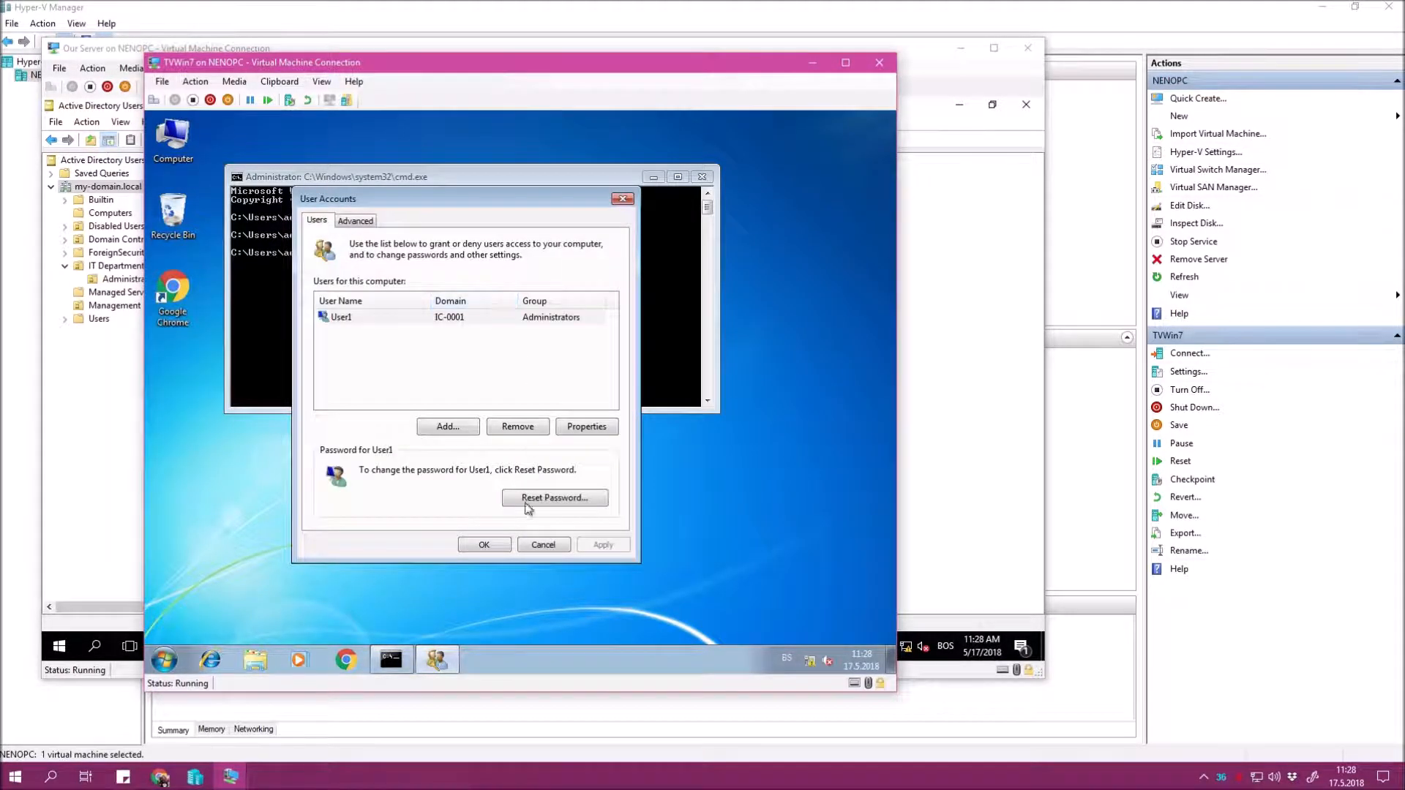
{"action": "left_click", "coordinate": [481, 545]}
{"action": "left_click", "coordinate": [701, 177]}
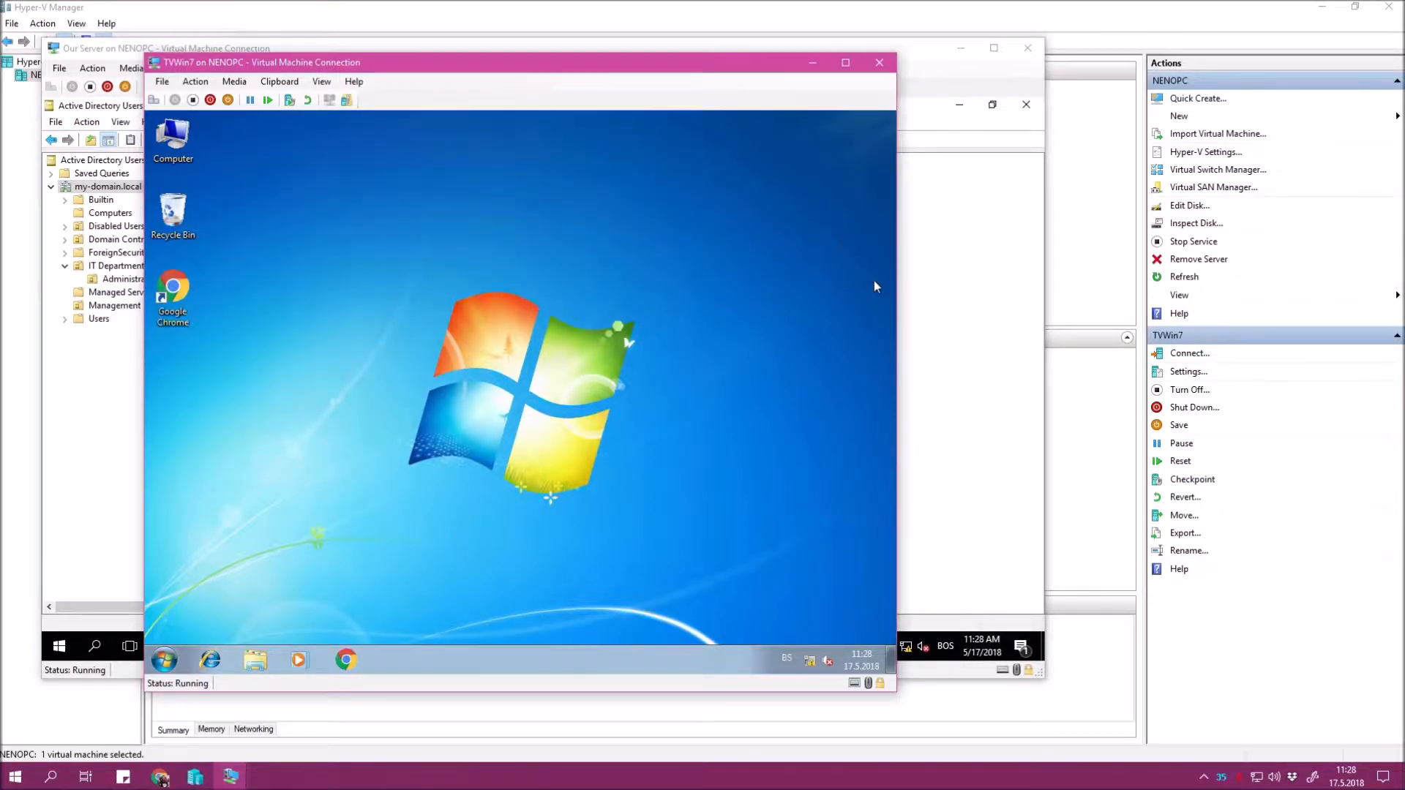
{"action": "left_click", "coordinate": [978, 337]}
Browse the Administrators and Management OUs on the server, then return to the Windows 7 VM.
{"action": "left_click", "coordinate": [135, 278]}
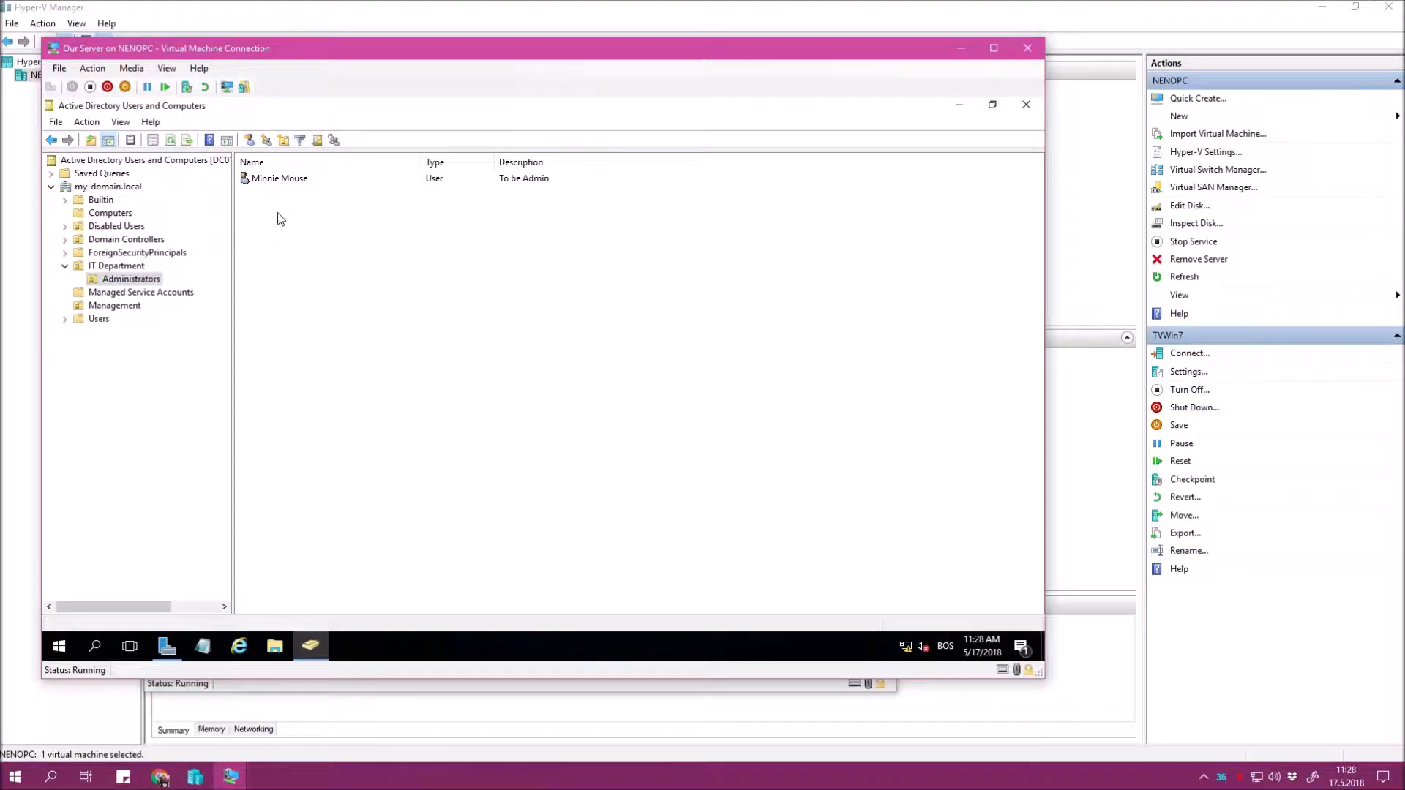
{"action": "left_click", "coordinate": [111, 305]}
{"action": "left_click", "coordinate": [293, 179]}
{"action": "left_click", "coordinate": [349, 426]}
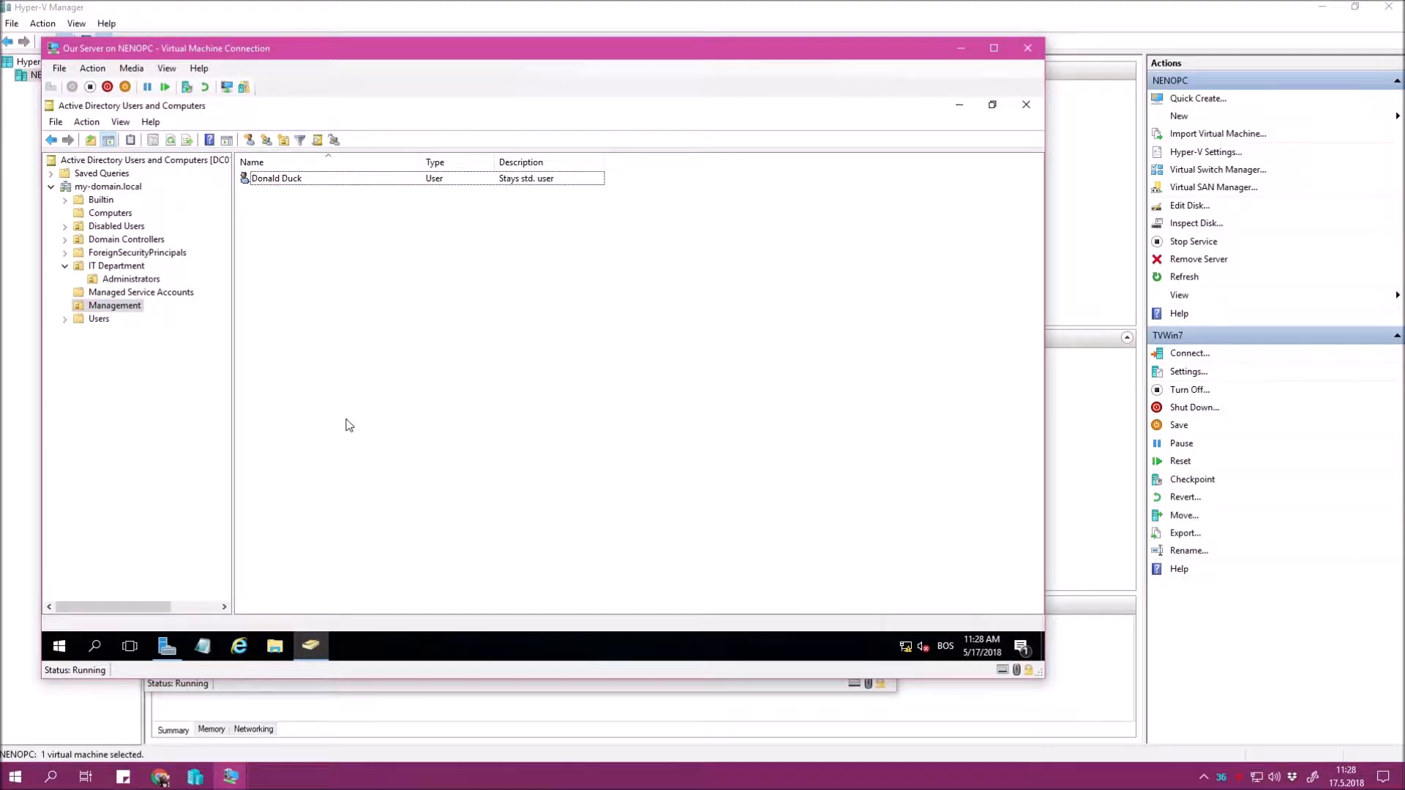
{"action": "left_click", "coordinate": [231, 776]}
{"action": "left_click", "coordinate": [227, 750]}
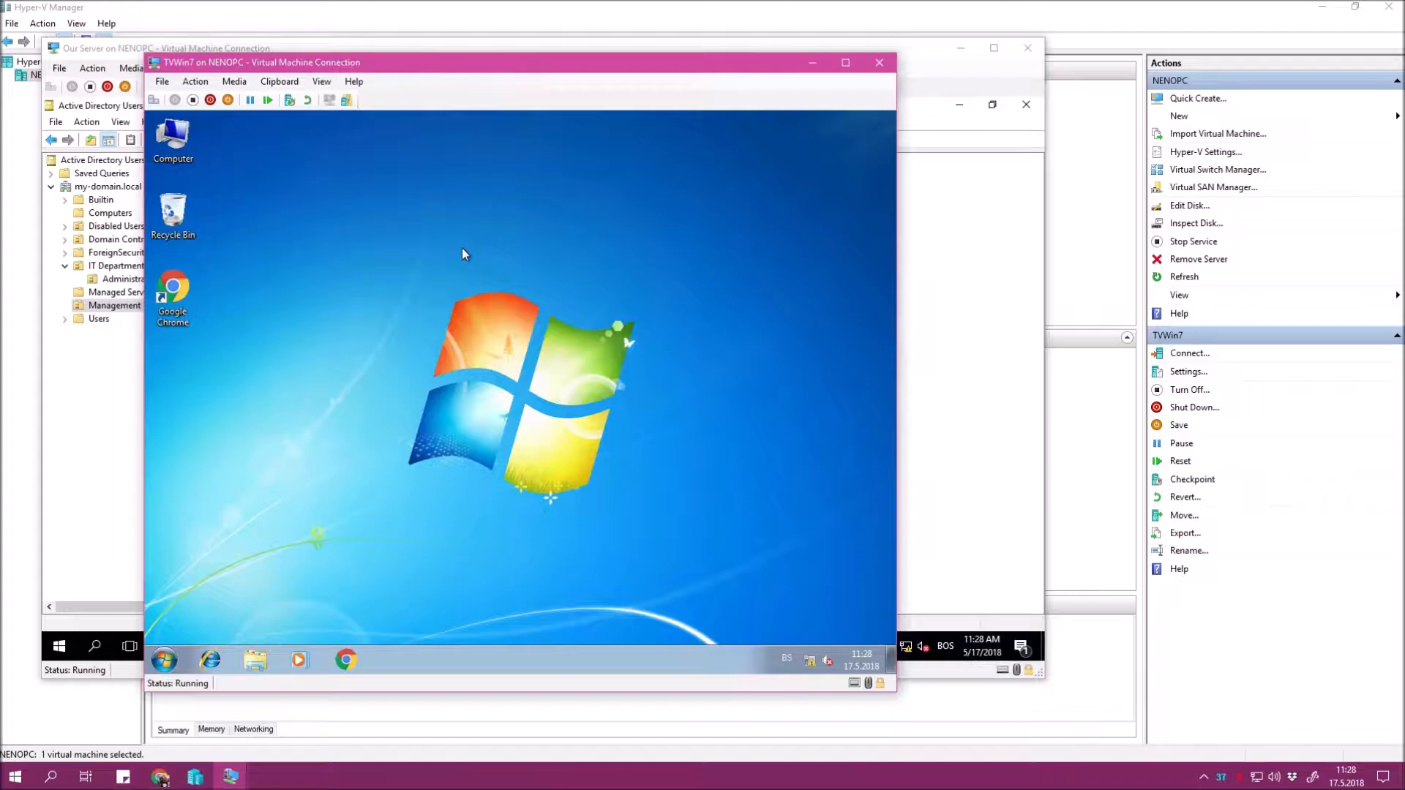
Log off Windows 7 and sign back in as the domain user via Ctrl+Alt+Delete and Other User.
{"action": "left_click", "coordinate": [169, 658]}
{"action": "left_click", "coordinate": [401, 622]}
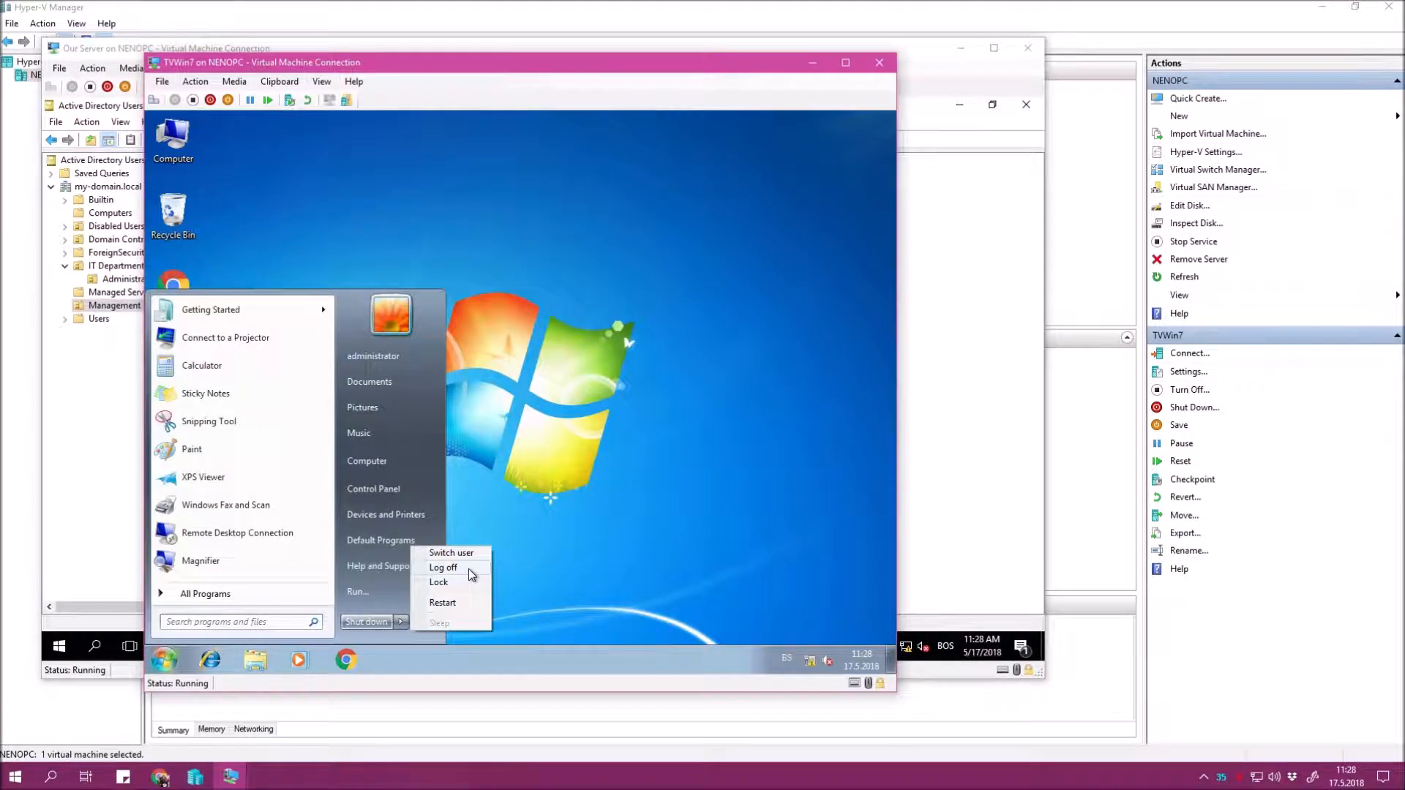
{"action": "left_click", "coordinate": [468, 569]}
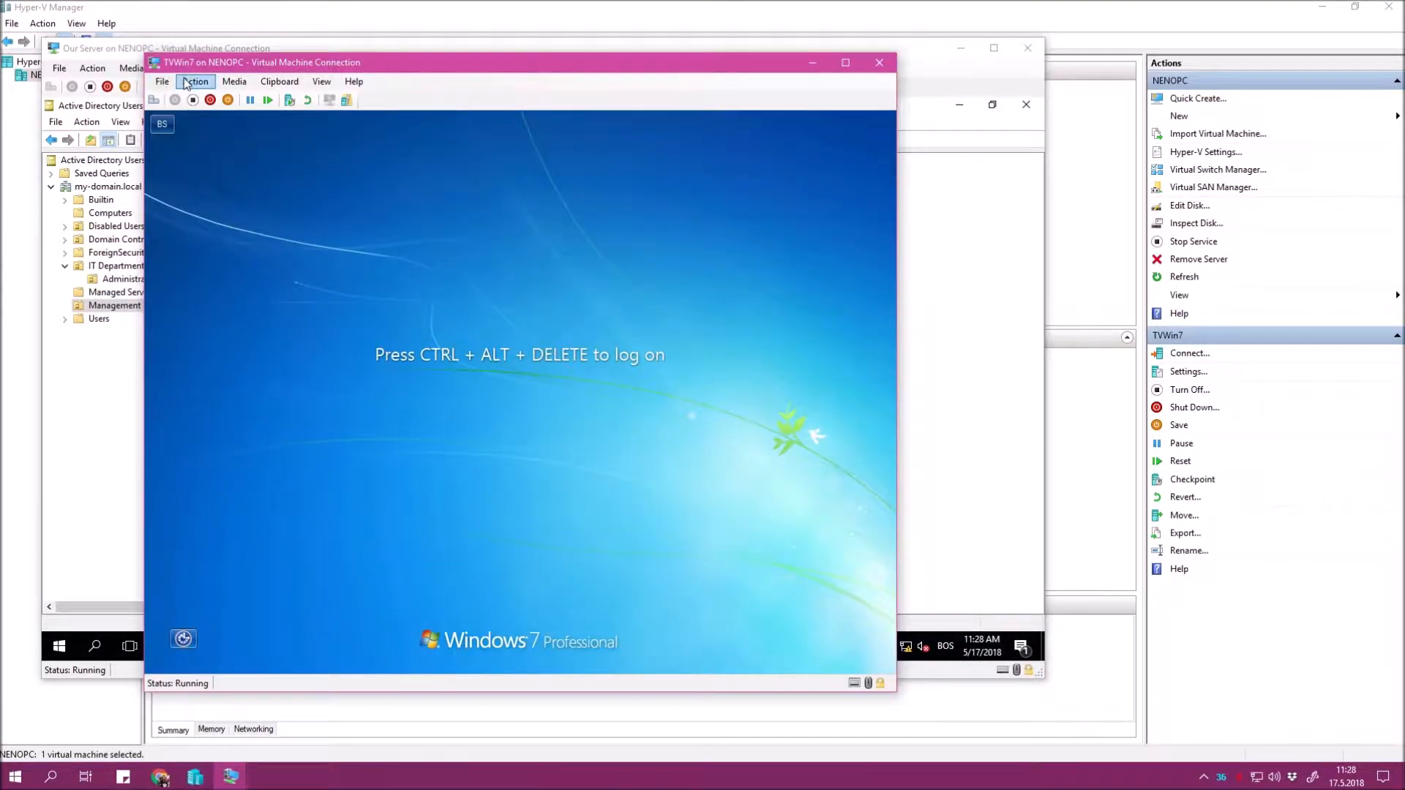
{"action": "left_click", "coordinate": [196, 82]}
{"action": "left_click", "coordinate": [212, 96]}
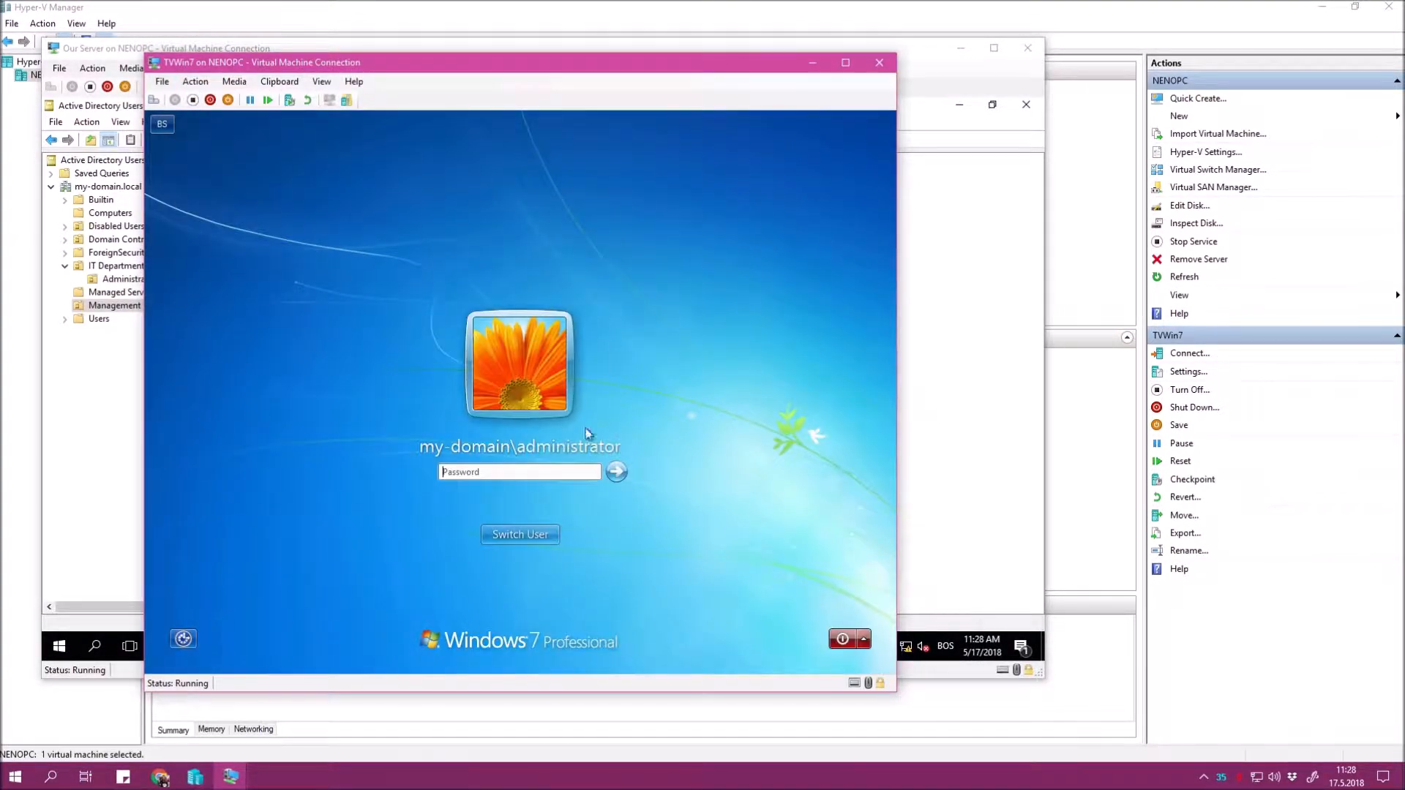
{"action": "left_click", "coordinate": [525, 538]}
{"action": "left_click", "coordinate": [612, 439]}
{"action": "type", "text": "minnie***"}
{"action": "key", "text": "Return"}
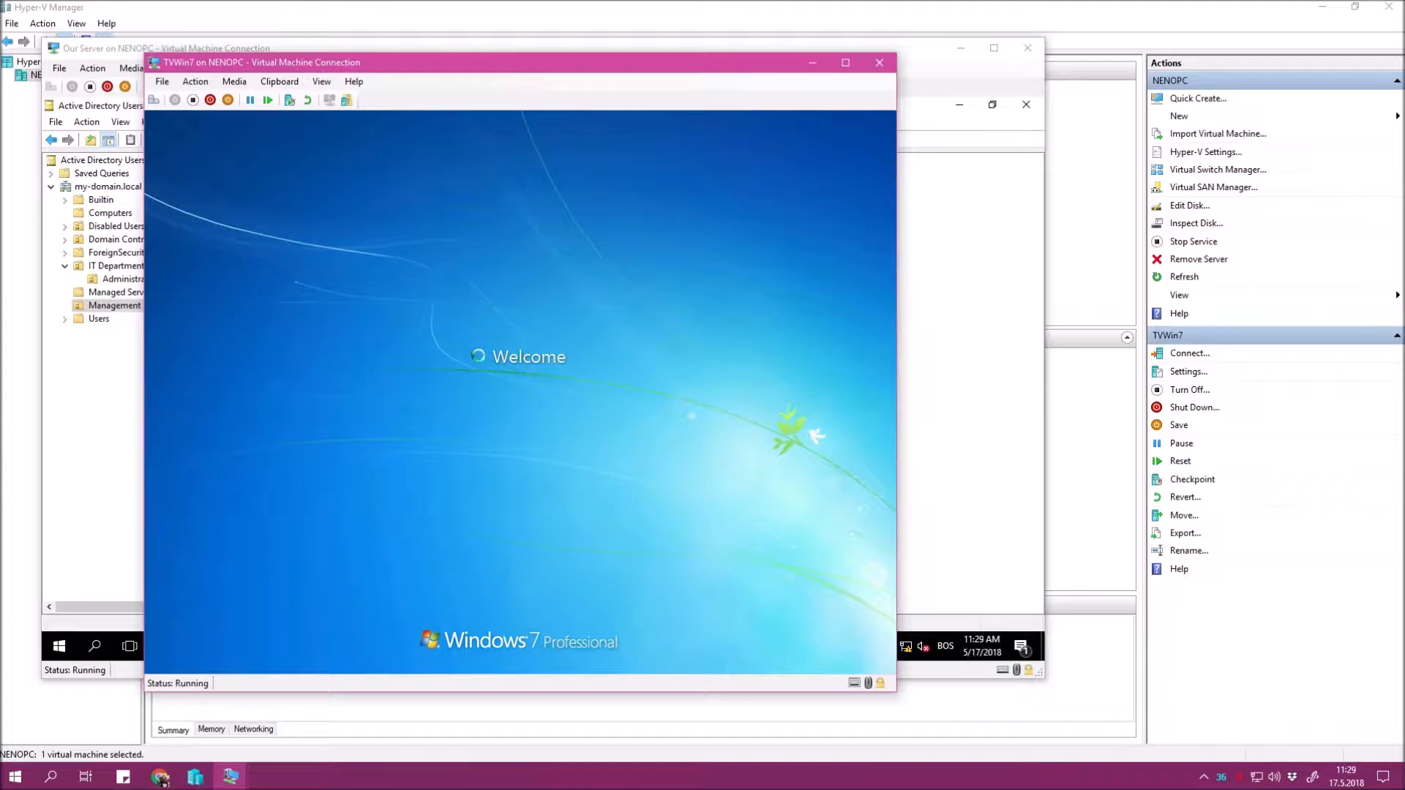
Check the To be Admin user's Domain Users membership on the server, then return to Windows 7.
{"action": "left_click", "coordinate": [944, 294]}
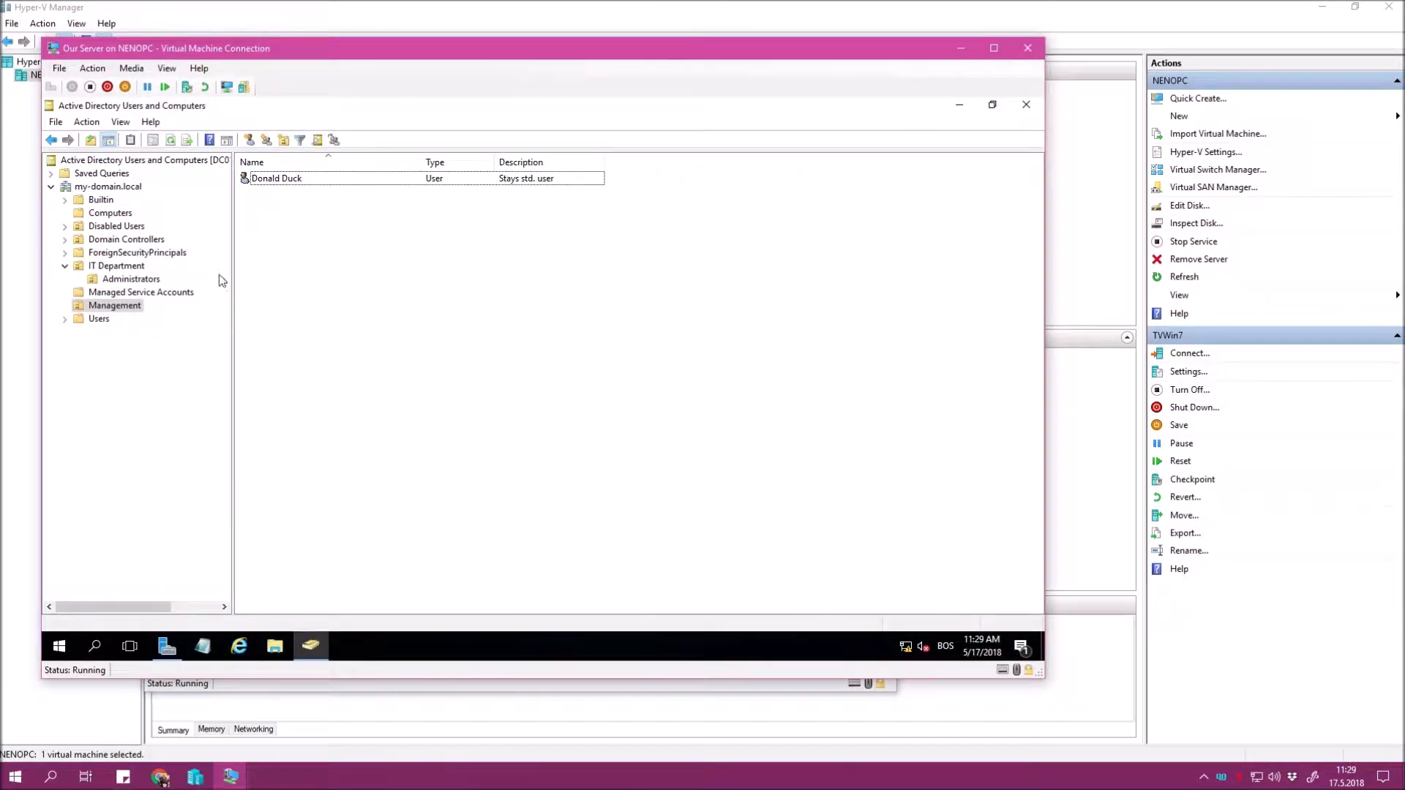
{"action": "left_click", "coordinate": [128, 280]}
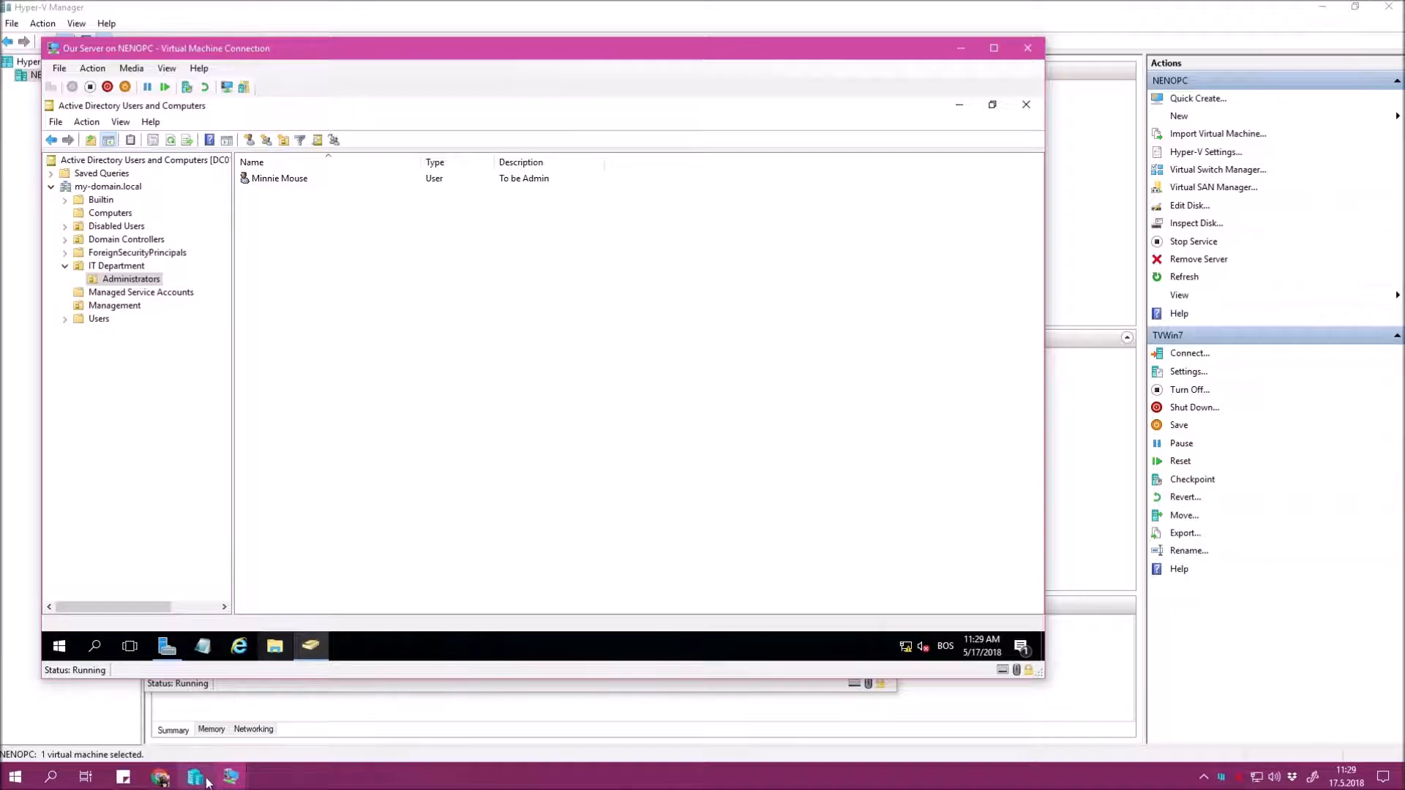
{"action": "mouse_move", "coordinate": [230, 777]}
{"action": "left_click", "coordinate": [227, 753]}
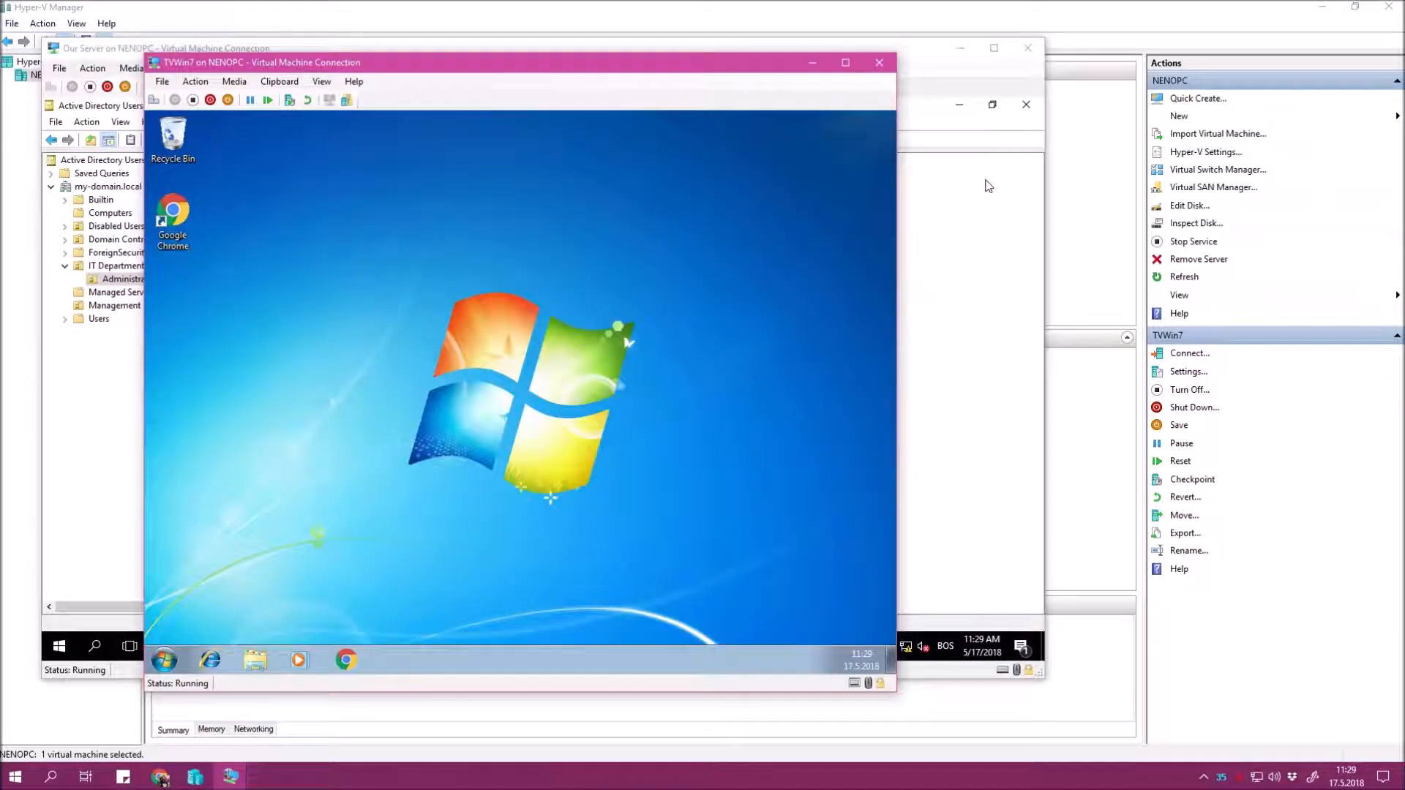
{"action": "left_click", "coordinate": [988, 185]}
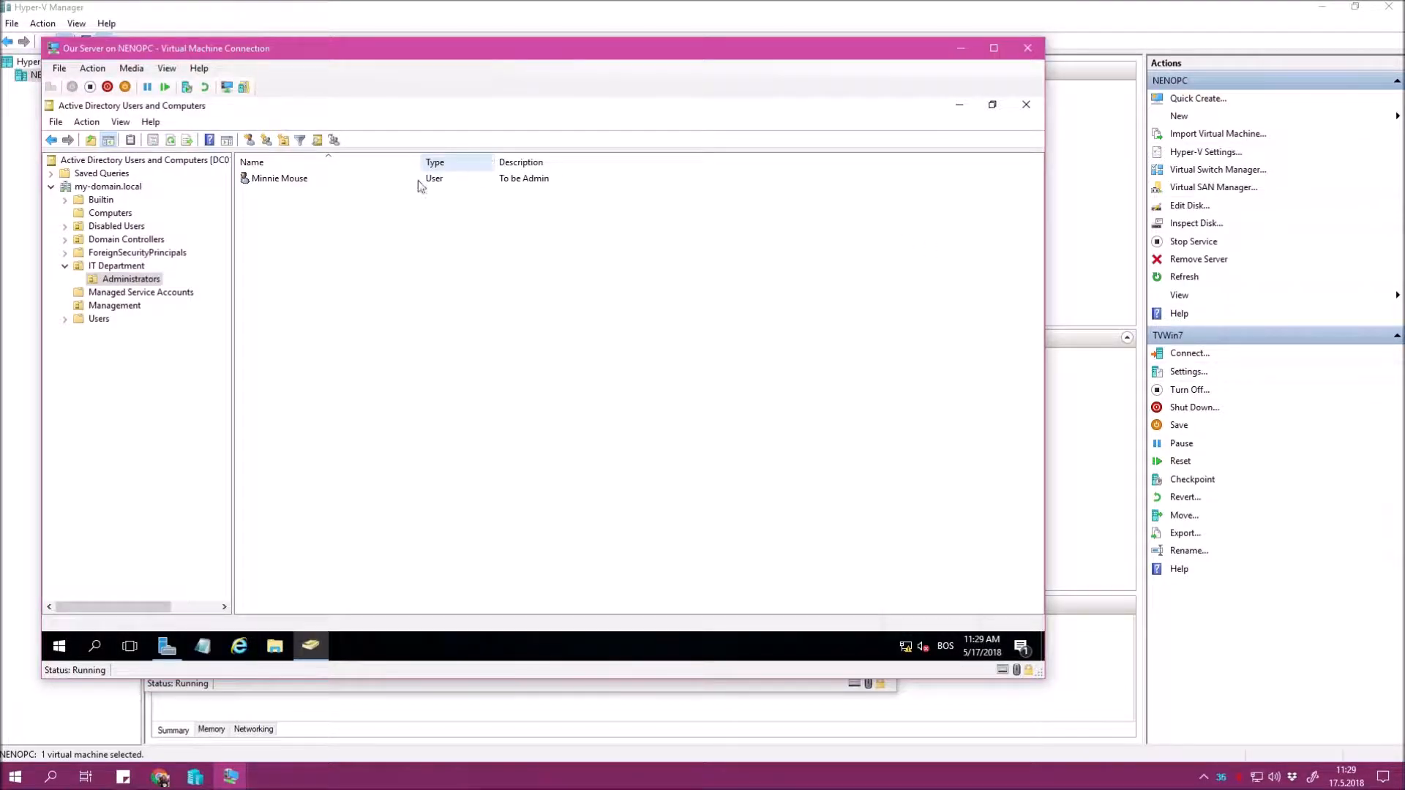
{"action": "double_click", "coordinate": [307, 184]}
{"action": "left_click", "coordinate": [437, 201]}
{"action": "left_click", "coordinate": [448, 303]}
{"action": "left_click", "coordinate": [441, 283]}
{"action": "left_click", "coordinate": [542, 545]}
{"action": "mouse_move", "coordinate": [231, 776]}
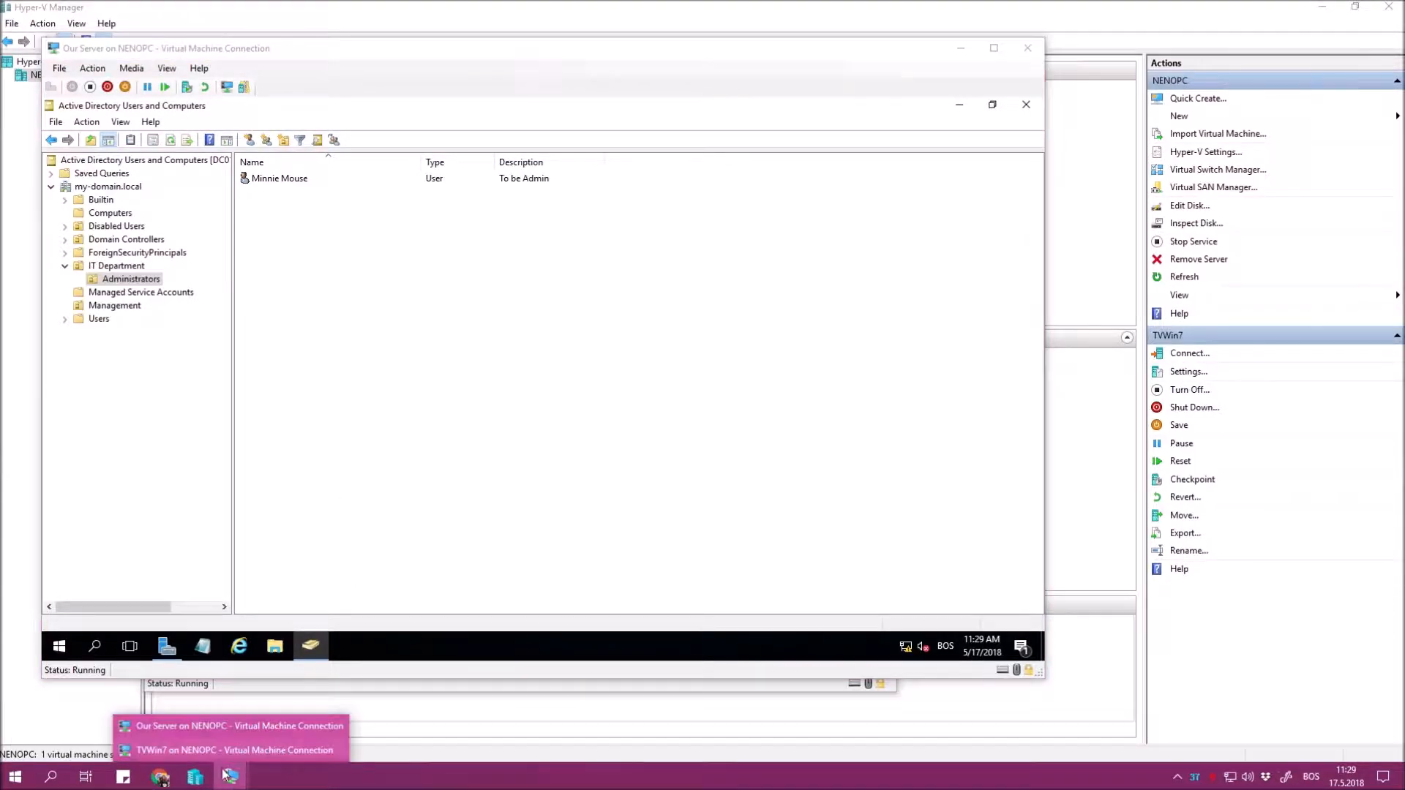
{"action": "left_click", "coordinate": [195, 745]}
Try opening Computer Management from the Start menu, decline the administrator prompt, and refresh the desktop.
{"action": "right_click", "coordinate": [414, 268]}
{"action": "left_click", "coordinate": [390, 289]}
{"action": "left_click", "coordinate": [164, 661]}
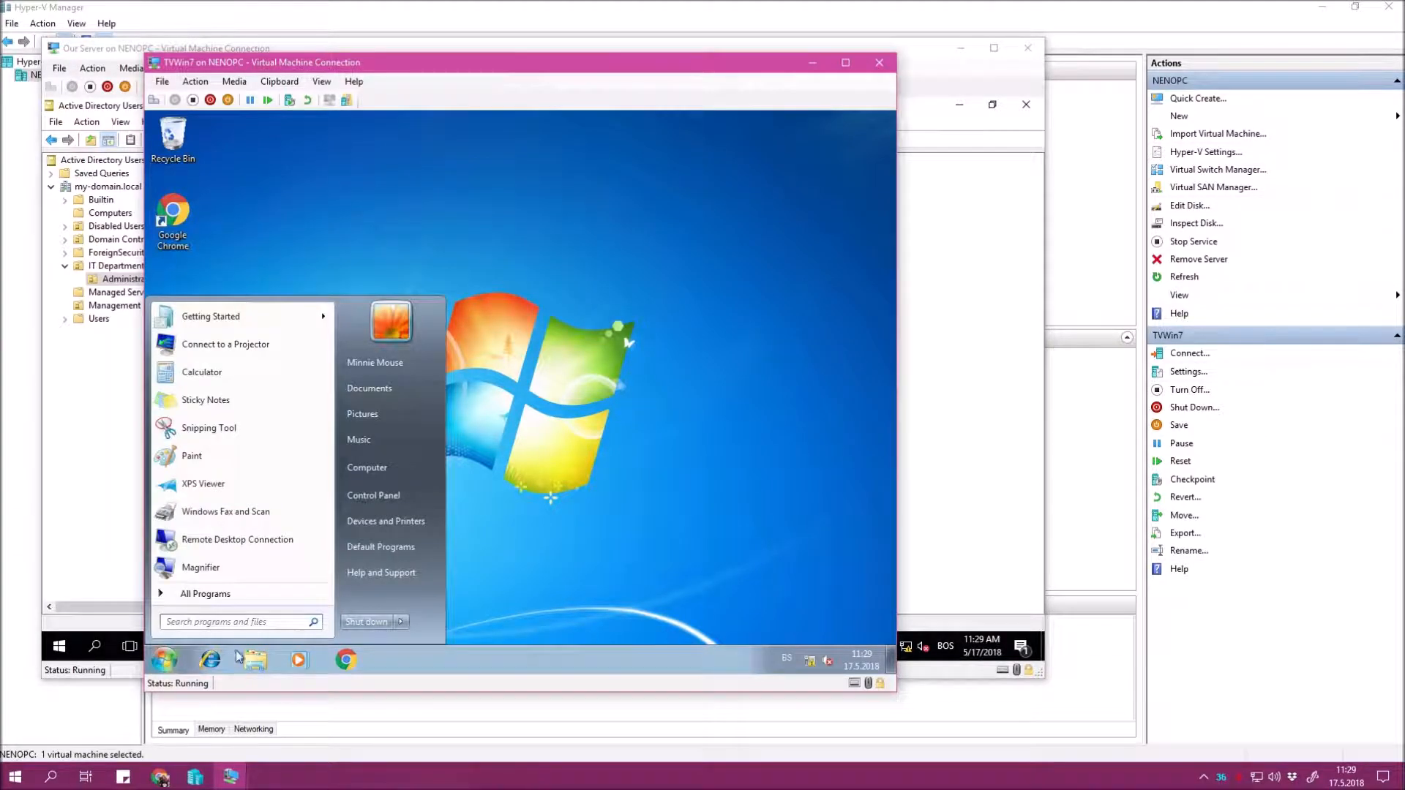
{"action": "right_click", "coordinate": [362, 469]}
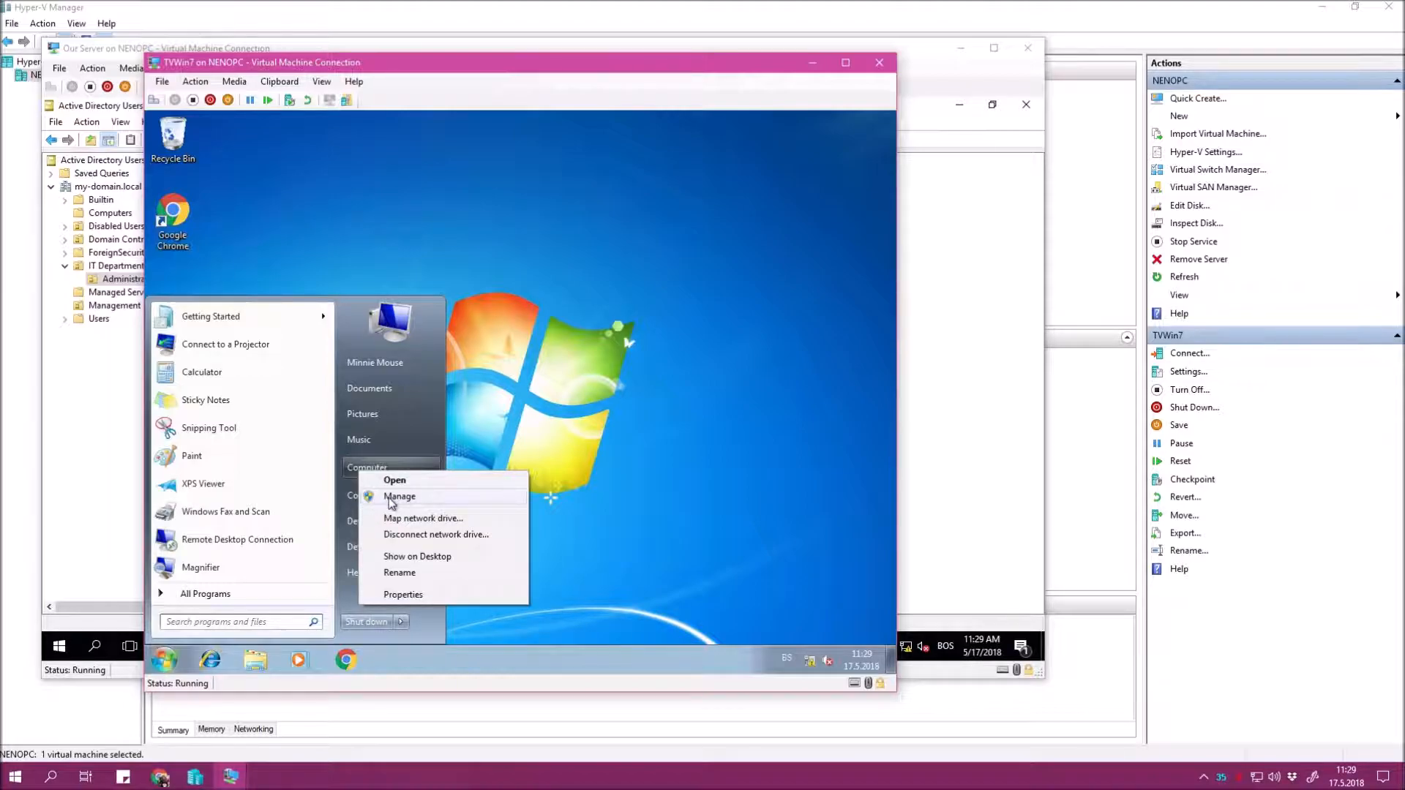
{"action": "left_click", "coordinate": [403, 497]}
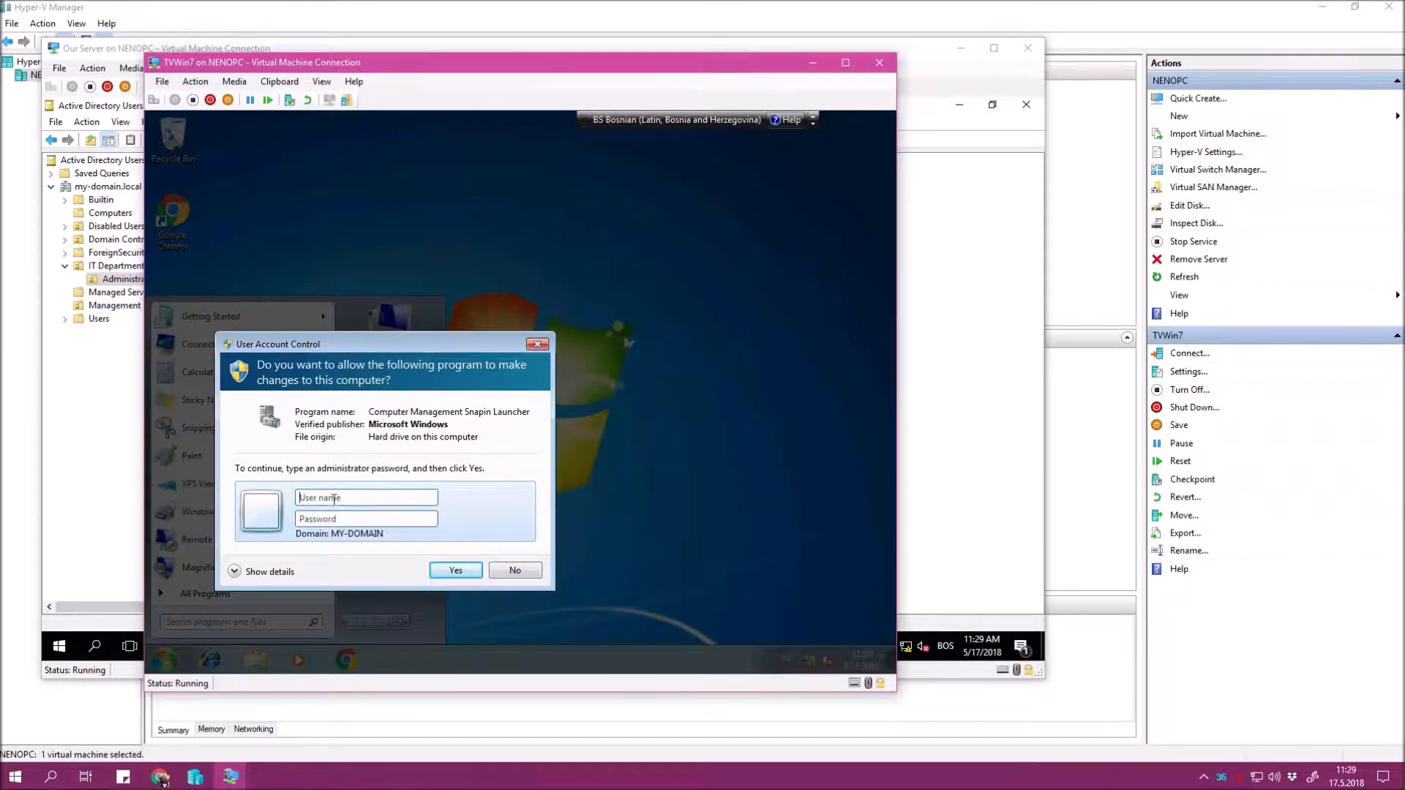
{"action": "left_click", "coordinate": [520, 571]}
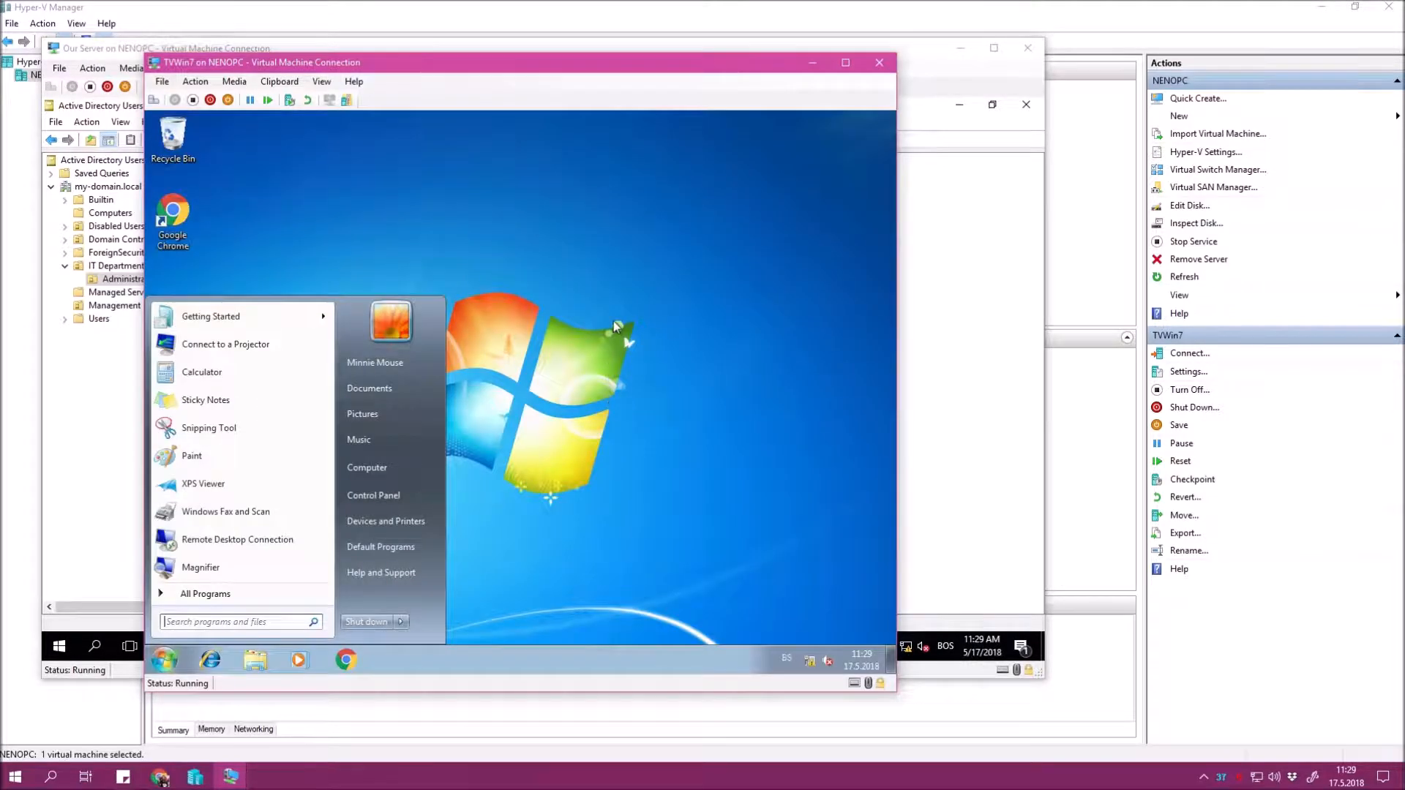
{"action": "right_click", "coordinate": [613, 320]}
{"action": "left_click", "coordinate": [662, 359]}
Log off and sign back in with the my-domain domain administrator account.
{"action": "left_click", "coordinate": [169, 653]}
{"action": "left_click", "coordinate": [405, 623]}
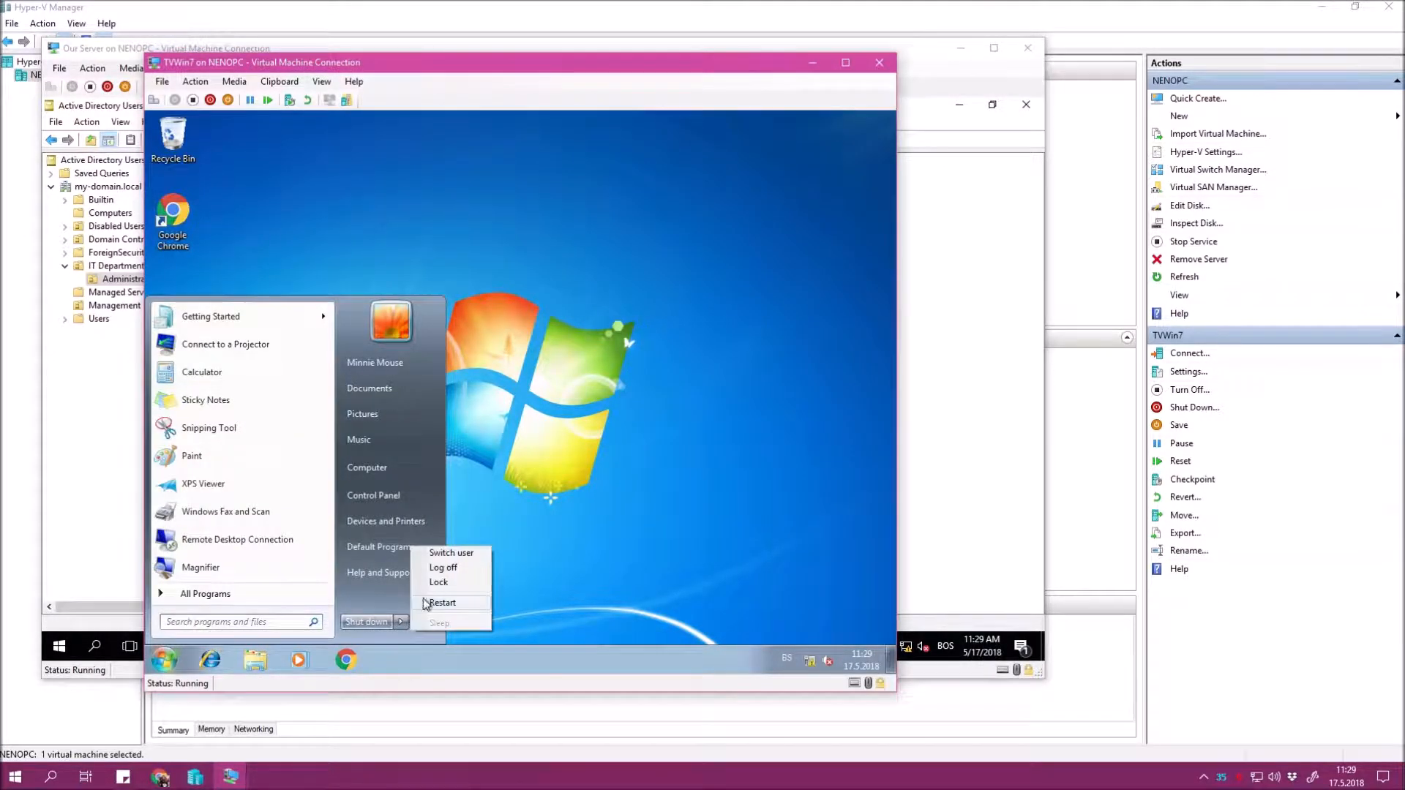
{"action": "left_click", "coordinate": [455, 566]}
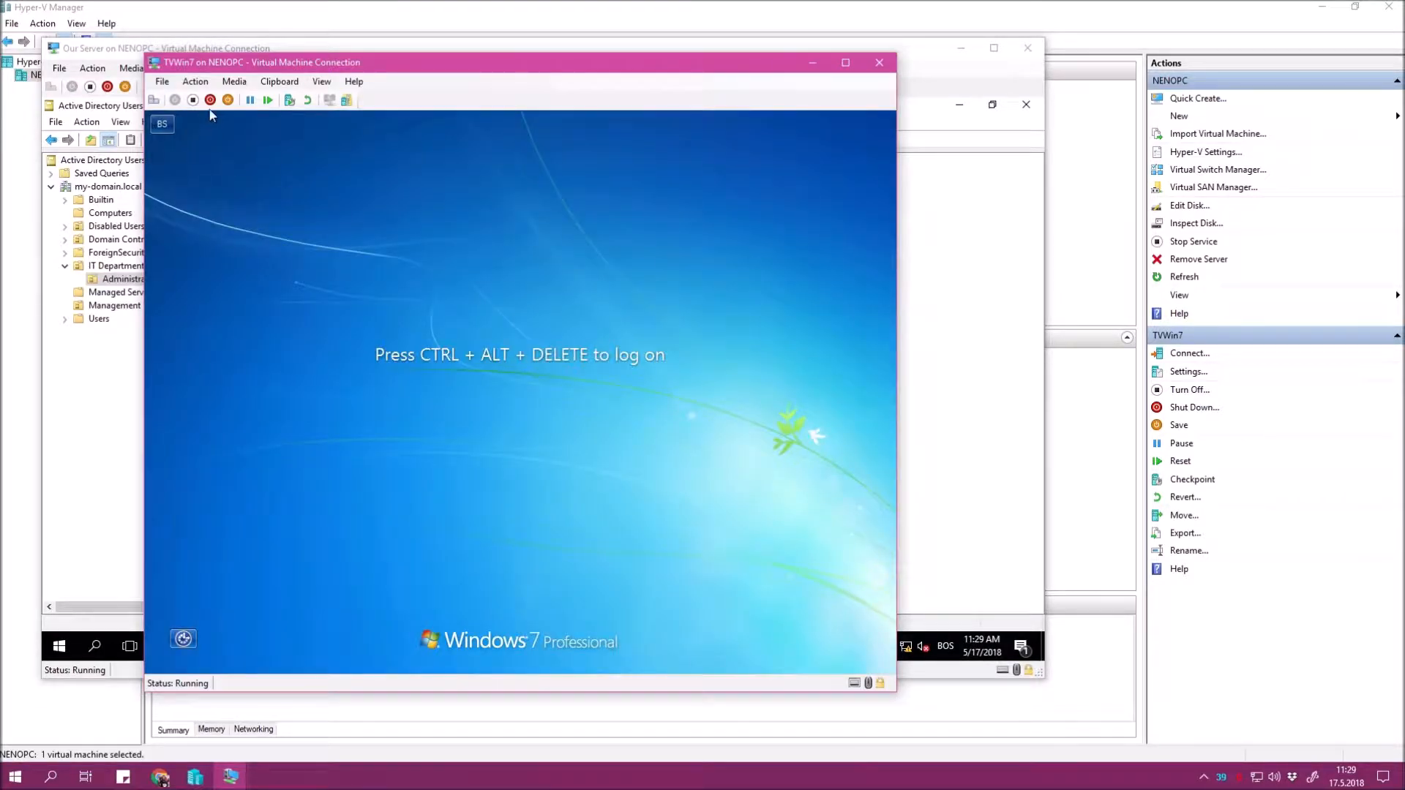
{"action": "left_click", "coordinate": [196, 81]}
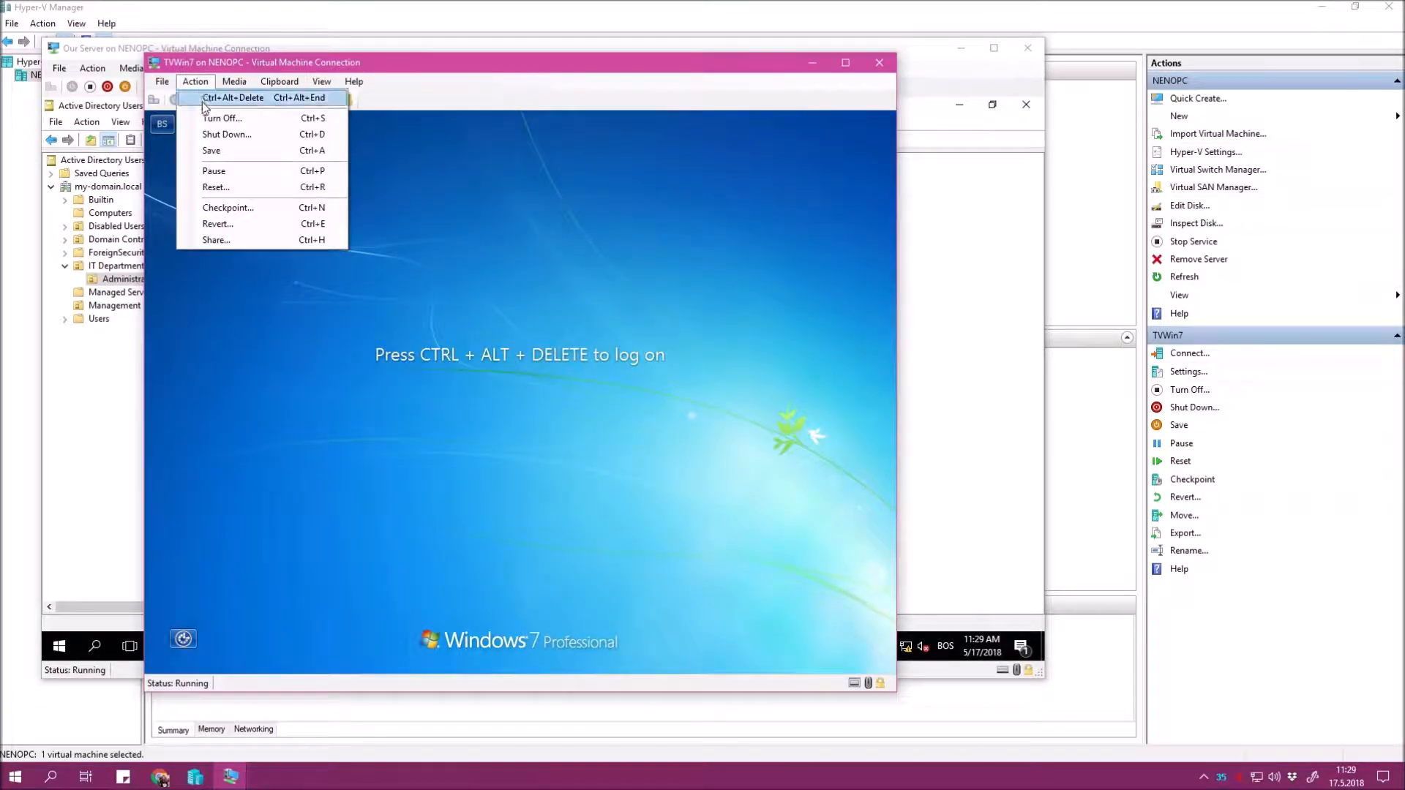
{"action": "left_click", "coordinate": [220, 97]}
{"action": "left_click", "coordinate": [519, 534]}
{"action": "left_click", "coordinate": [586, 435]}
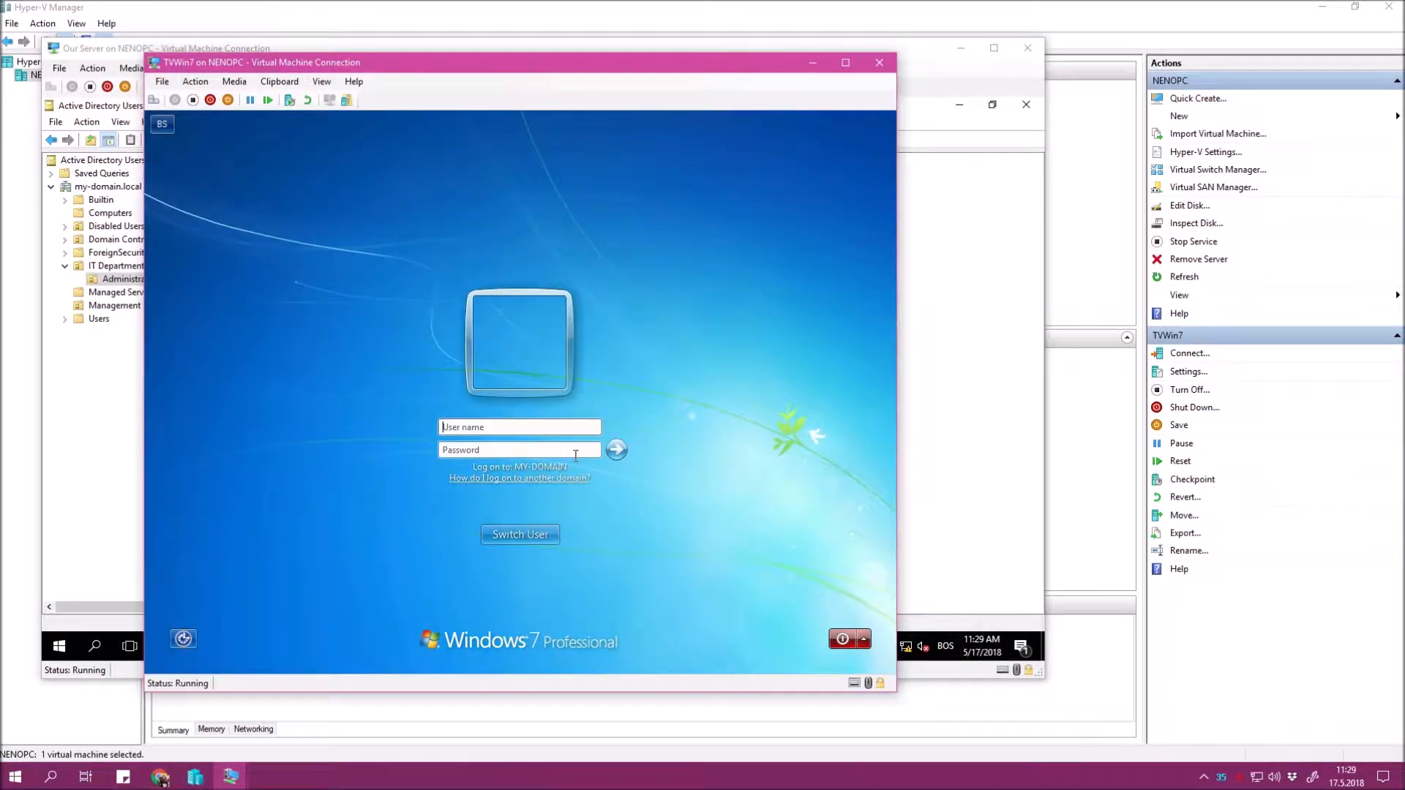
{"action": "type", "text": "my-domain\\****"}
{"action": "key", "text": "Return"}
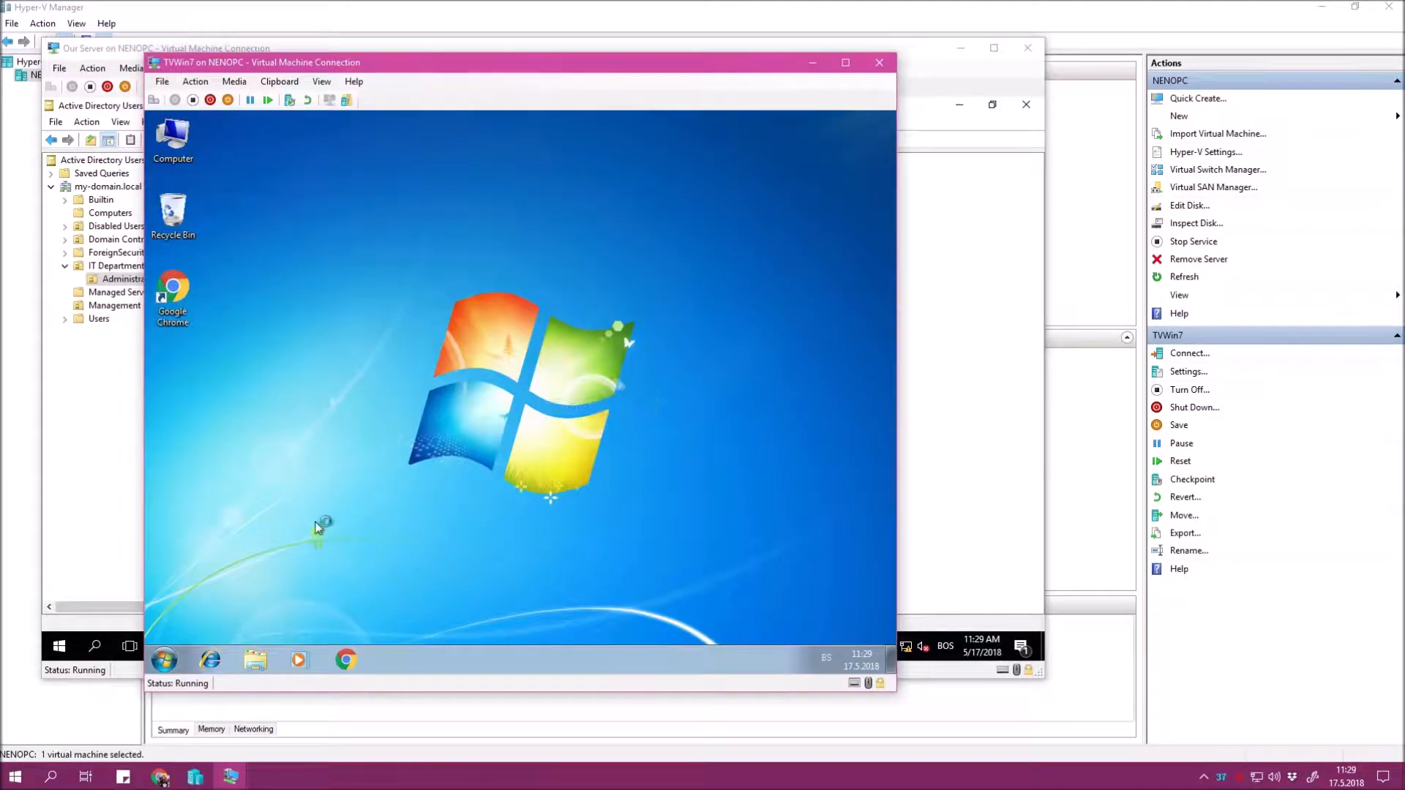
Open Control Panel in small-icon view and go to Manage User Accounts.
{"action": "left_click", "coordinate": [166, 661]}
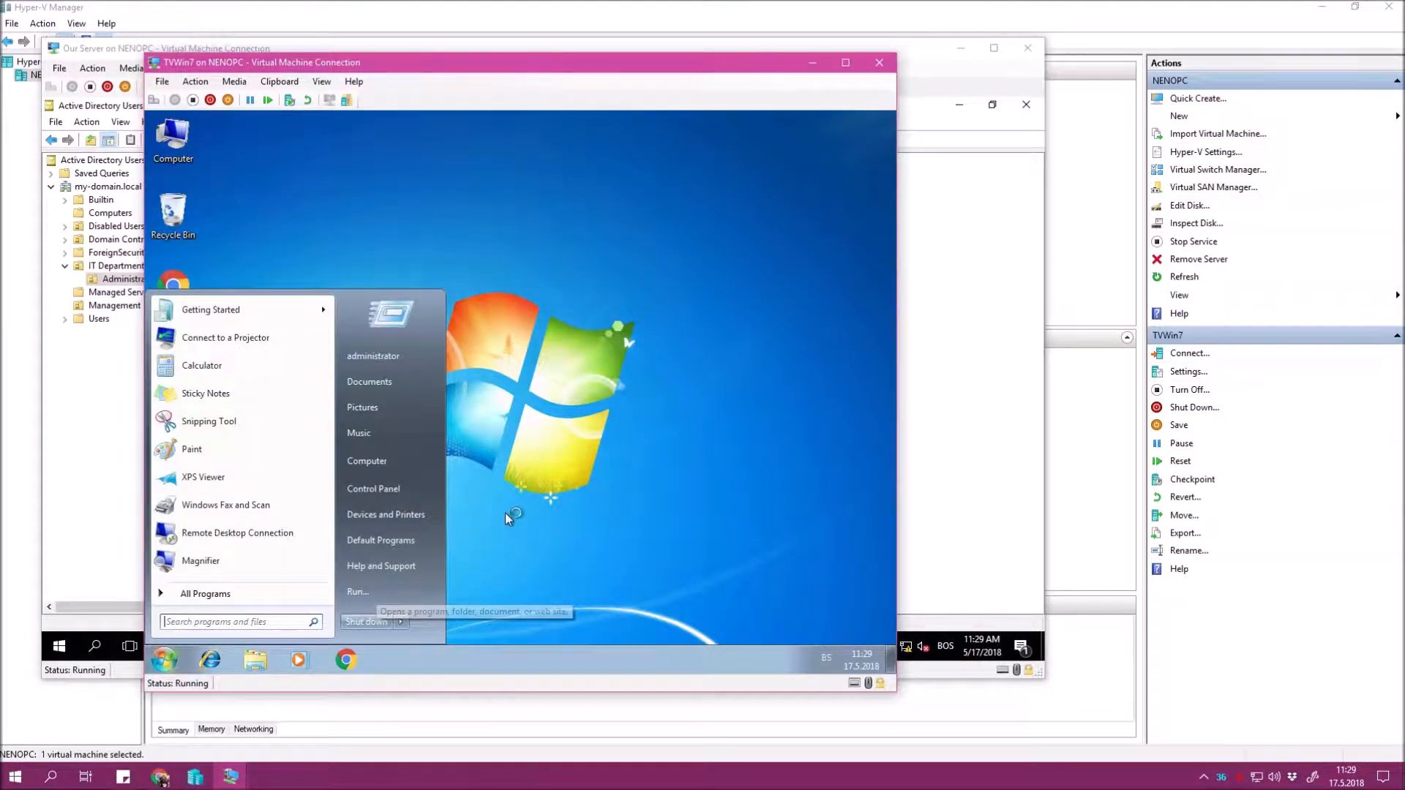
{"action": "left_click", "coordinate": [429, 495]}
{"action": "left_click", "coordinate": [764, 176]}
{"action": "left_click", "coordinate": [761, 232]}
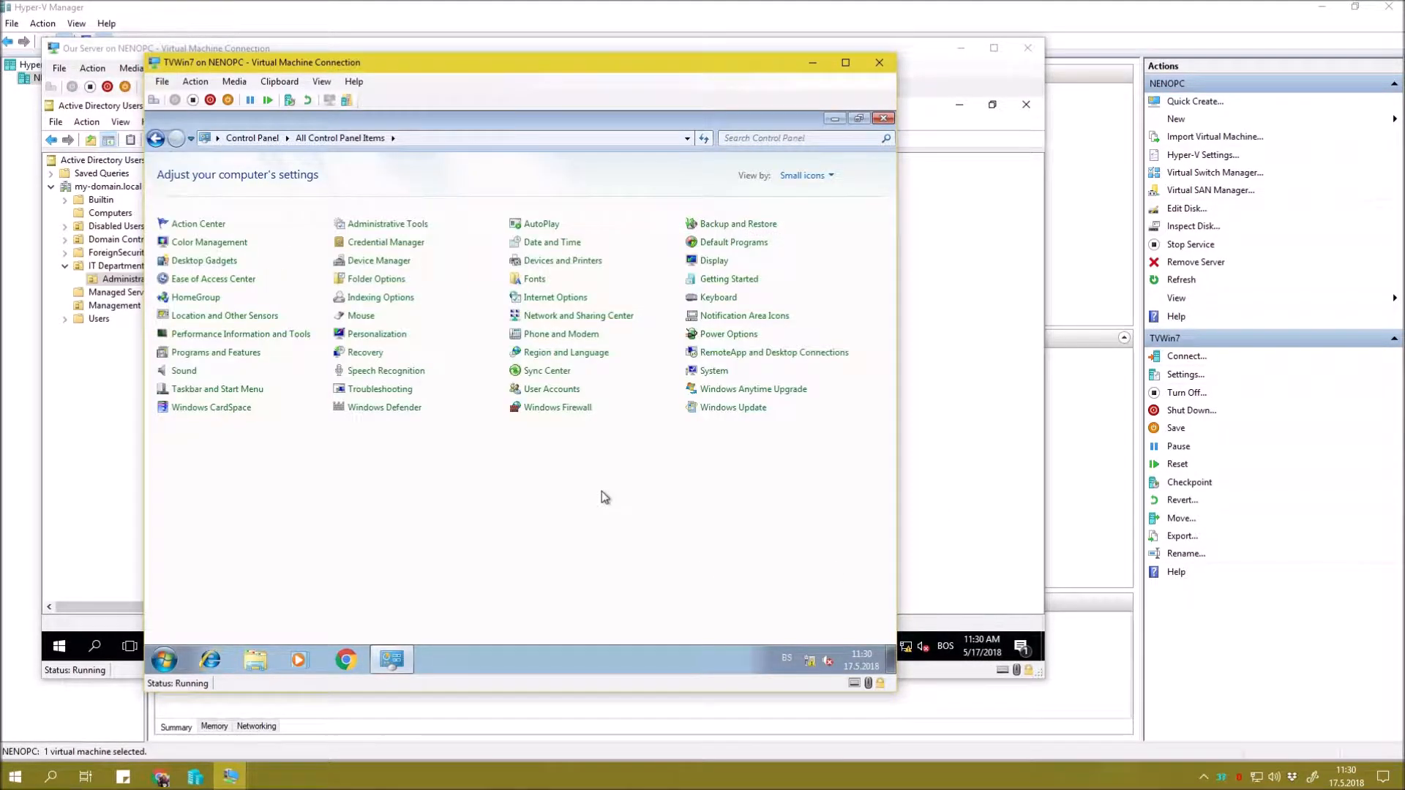
{"action": "left_click", "coordinate": [565, 393]}
{"action": "left_click", "coordinate": [362, 242]}
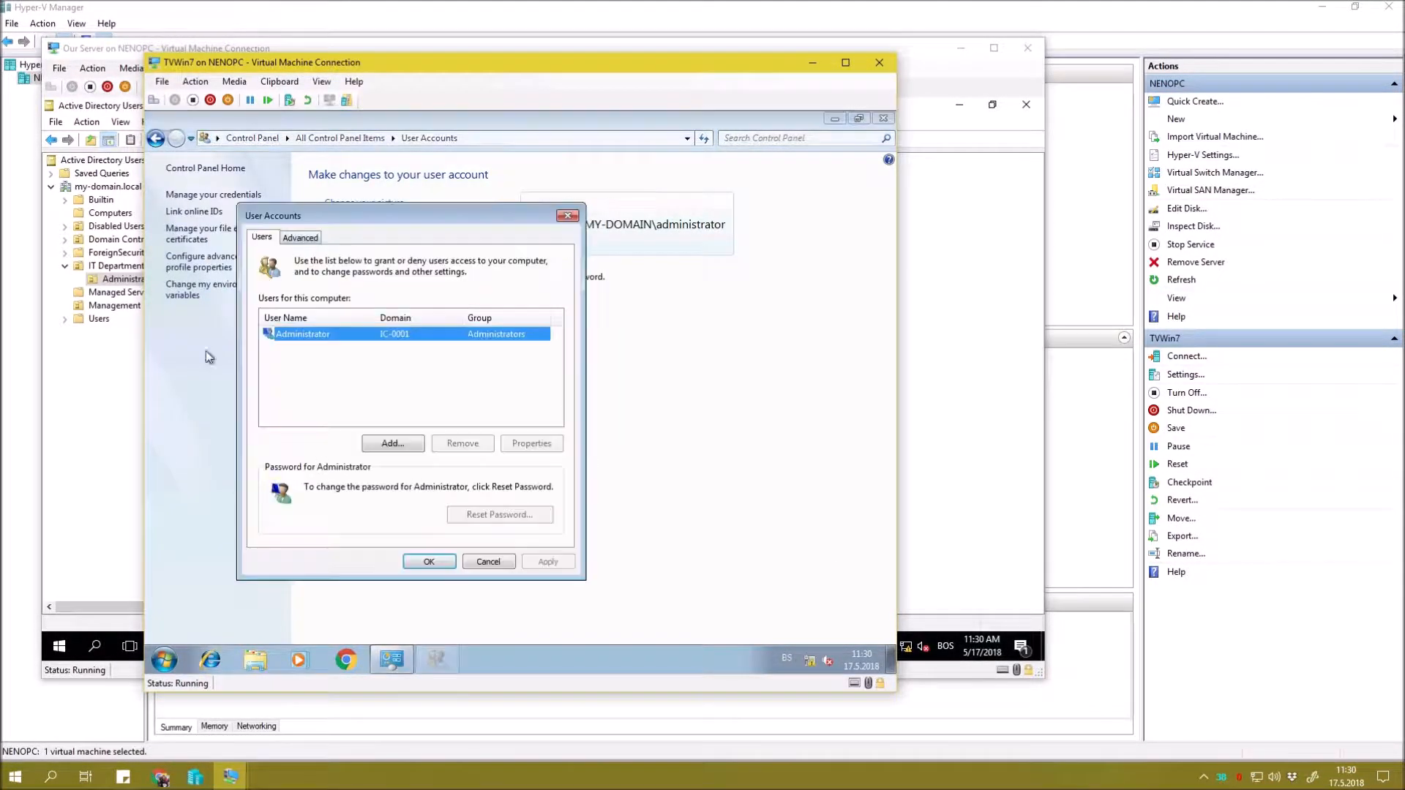
Add the first domain user, found by name search, with Administrator access.
{"action": "left_click", "coordinate": [389, 441]}
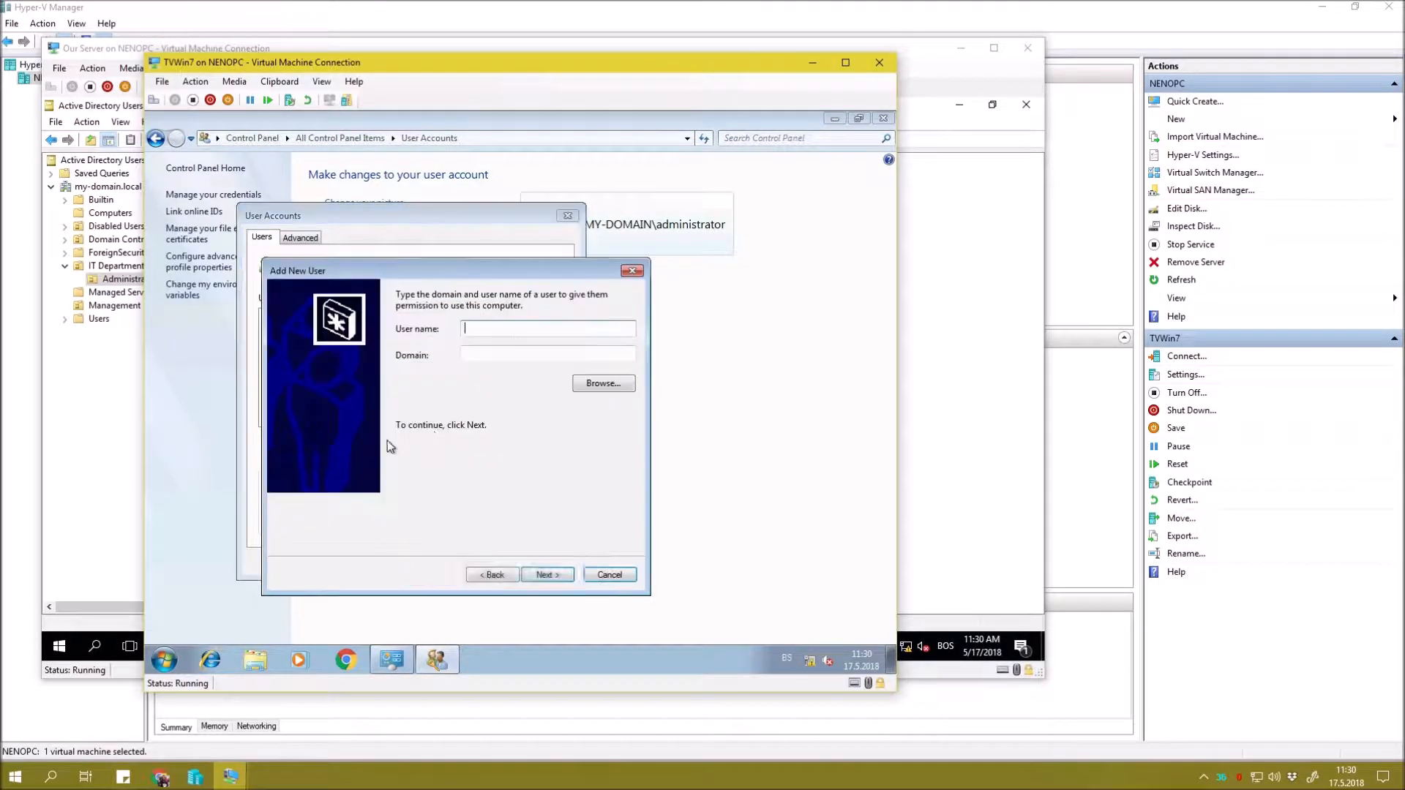
{"action": "left_click", "coordinate": [600, 386]}
{"action": "type", "text": "minnie"}
{"action": "key", "text": "Return"}
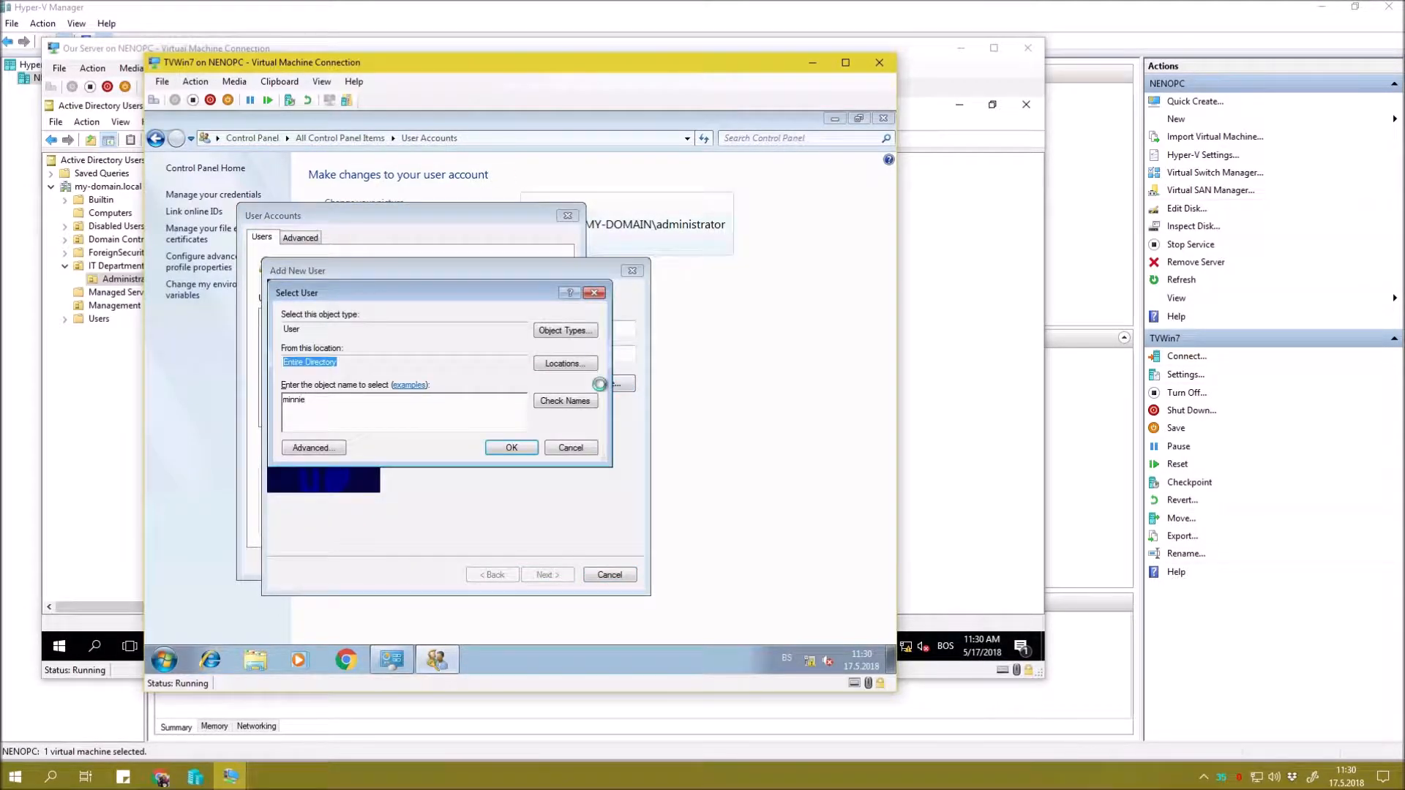
{"action": "left_click", "coordinate": [547, 574]}
{"action": "left_click", "coordinate": [397, 373]}
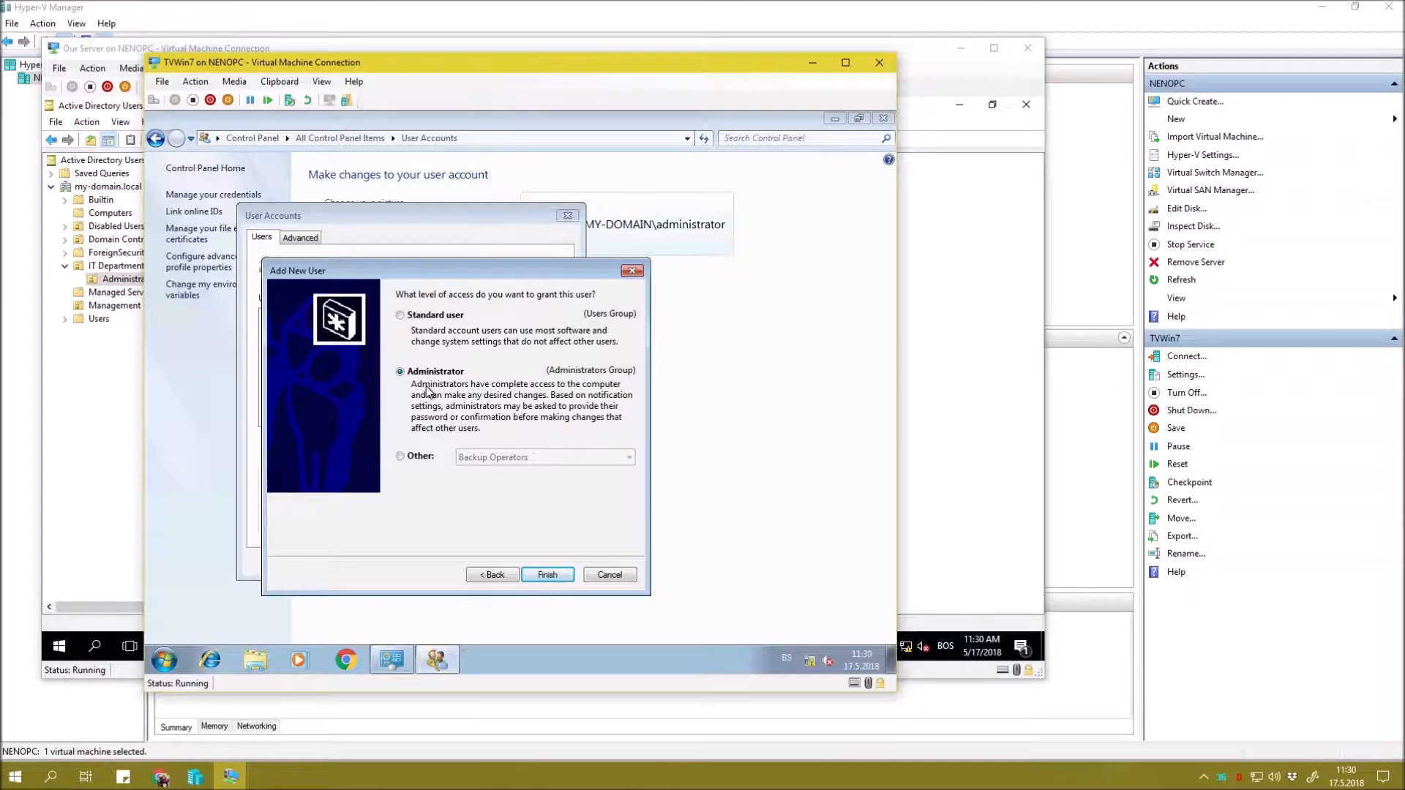
{"action": "left_click", "coordinate": [548, 574]}
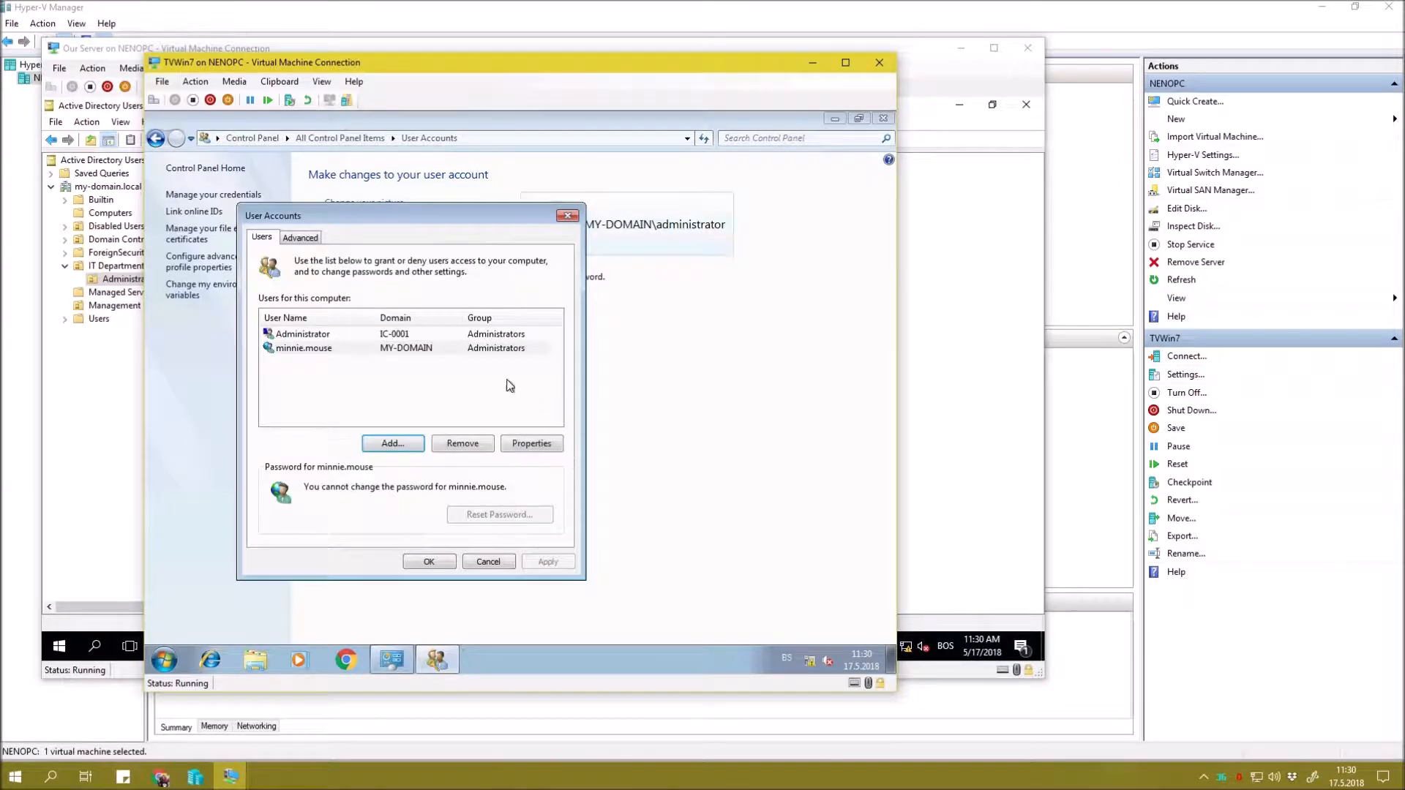
{"action": "left_click", "coordinate": [514, 352]}
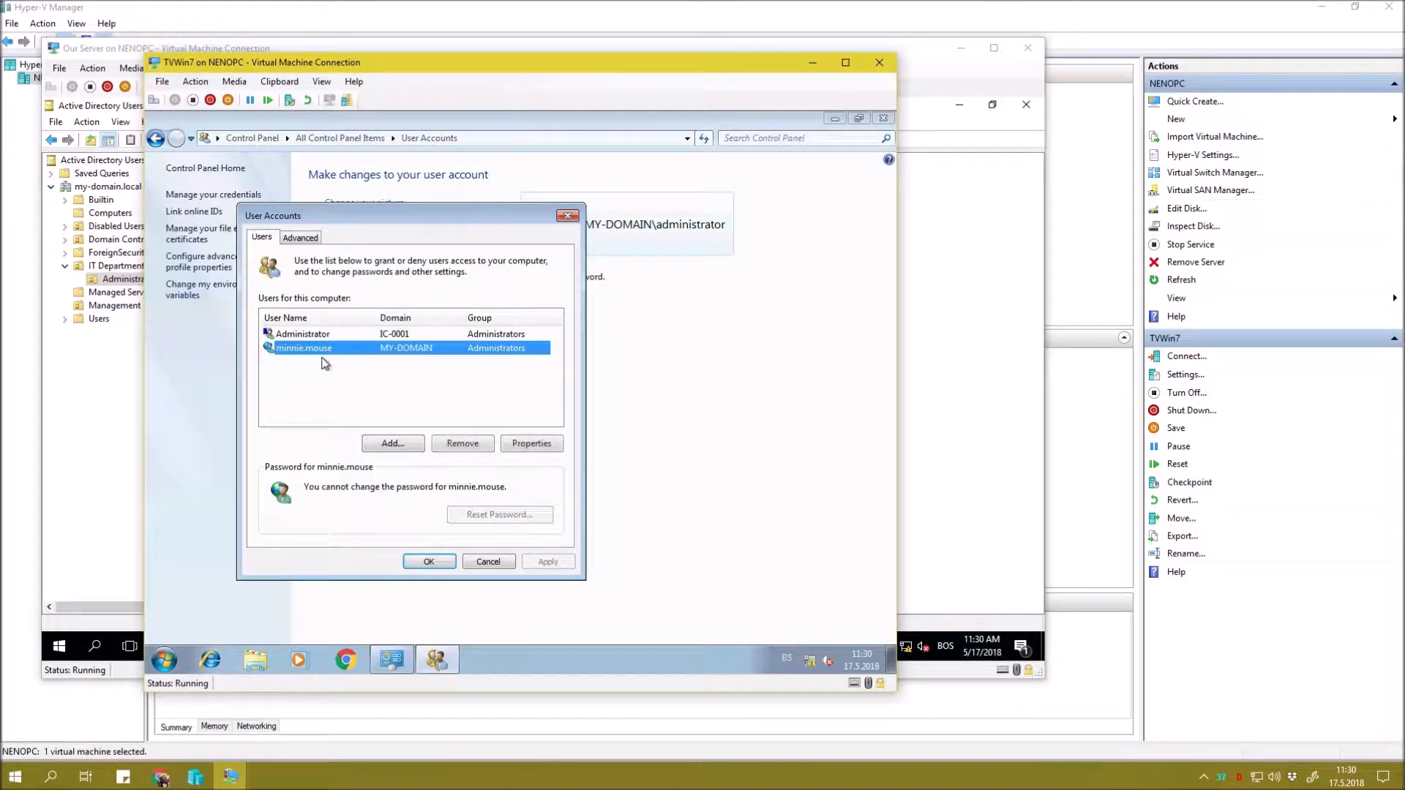
{"action": "left_click", "coordinate": [429, 383]}
Add the second domain user, found by partial name, as a standard user and review both entries.
{"action": "left_click", "coordinate": [394, 444]}
{"action": "left_click", "coordinate": [601, 383]}
{"action": "type", "text": "donl"}
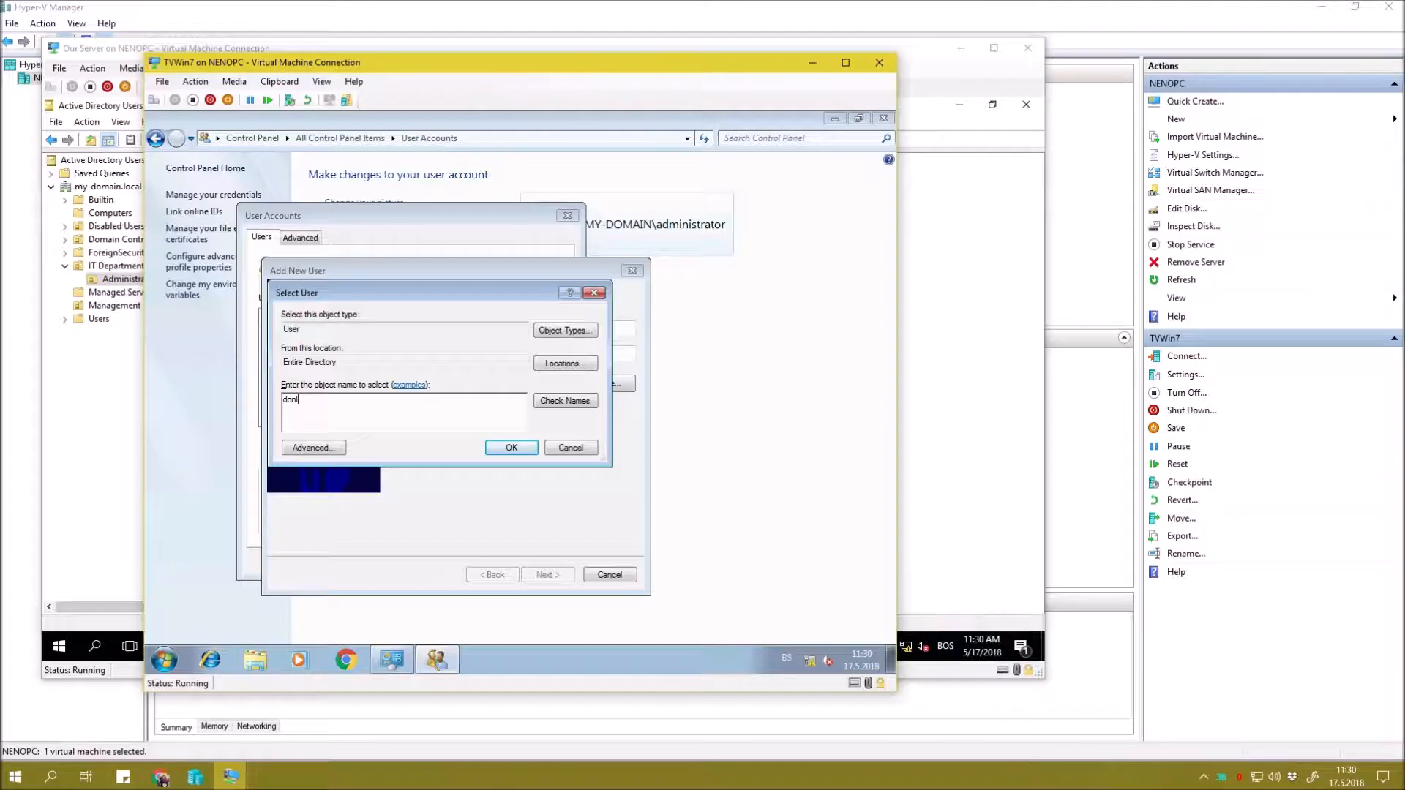
{"action": "key", "text": "Return"}
{"action": "left_click", "coordinate": [546, 575]}
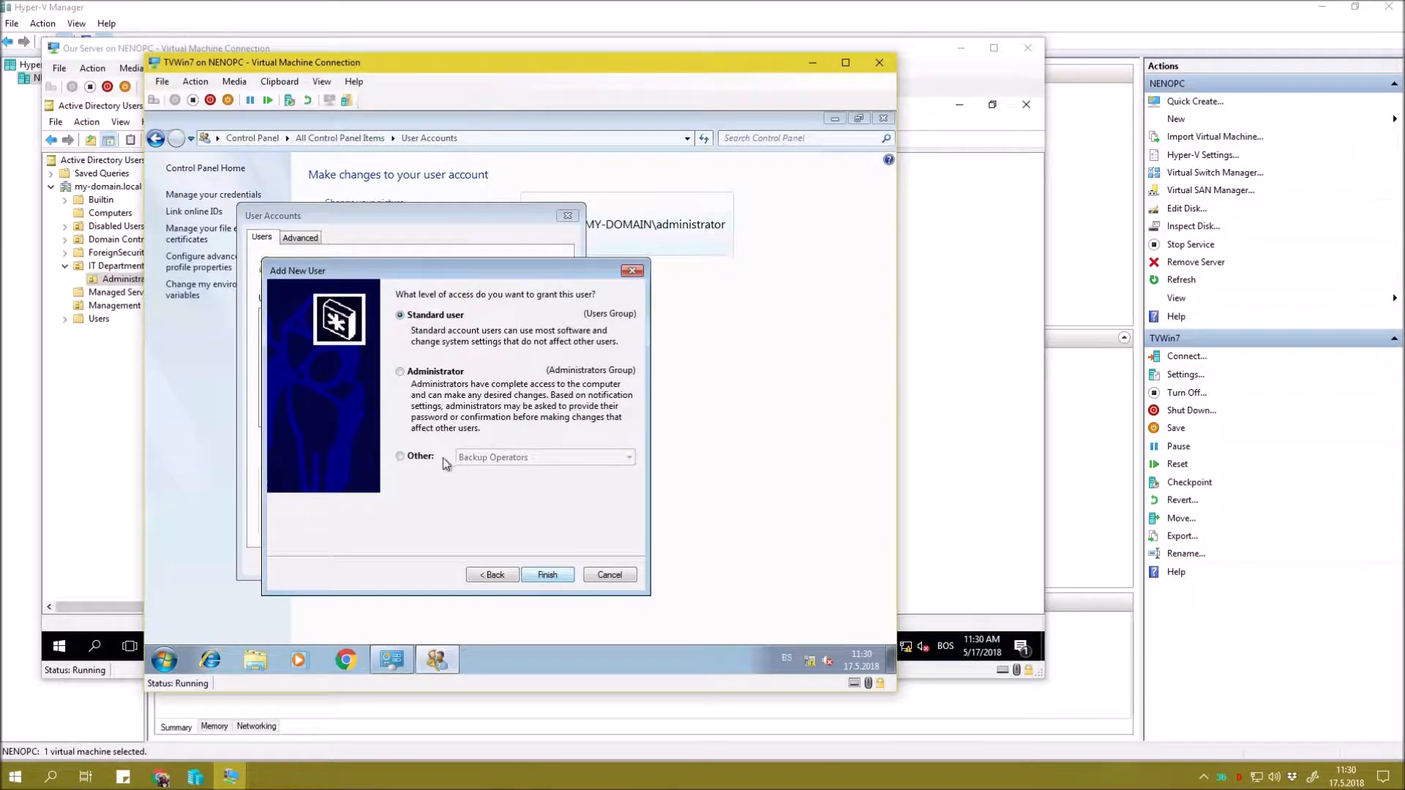
{"action": "left_click", "coordinate": [547, 575]}
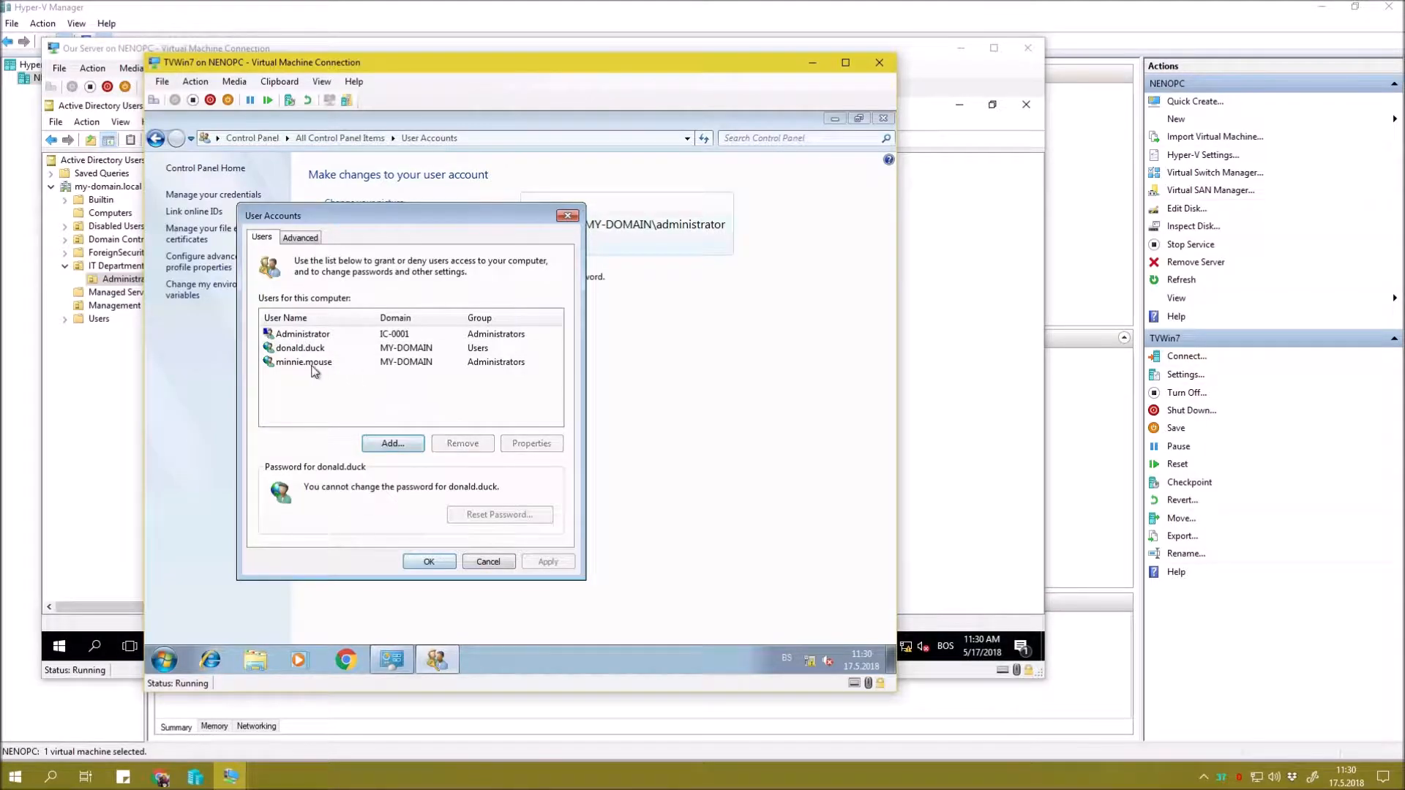
{"action": "left_click", "coordinate": [315, 348]}
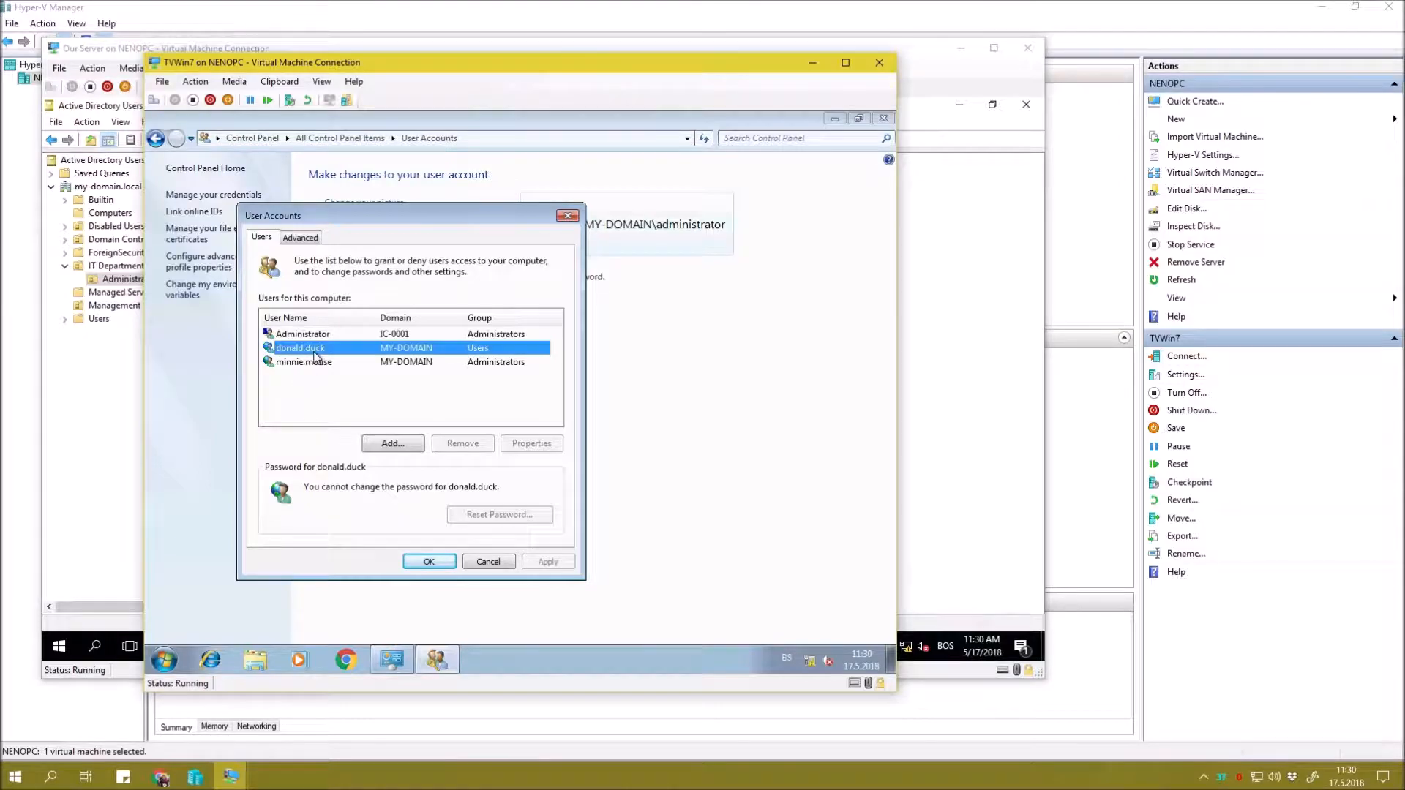
{"action": "left_click", "coordinate": [419, 388]}
{"action": "left_click", "coordinate": [454, 356]}
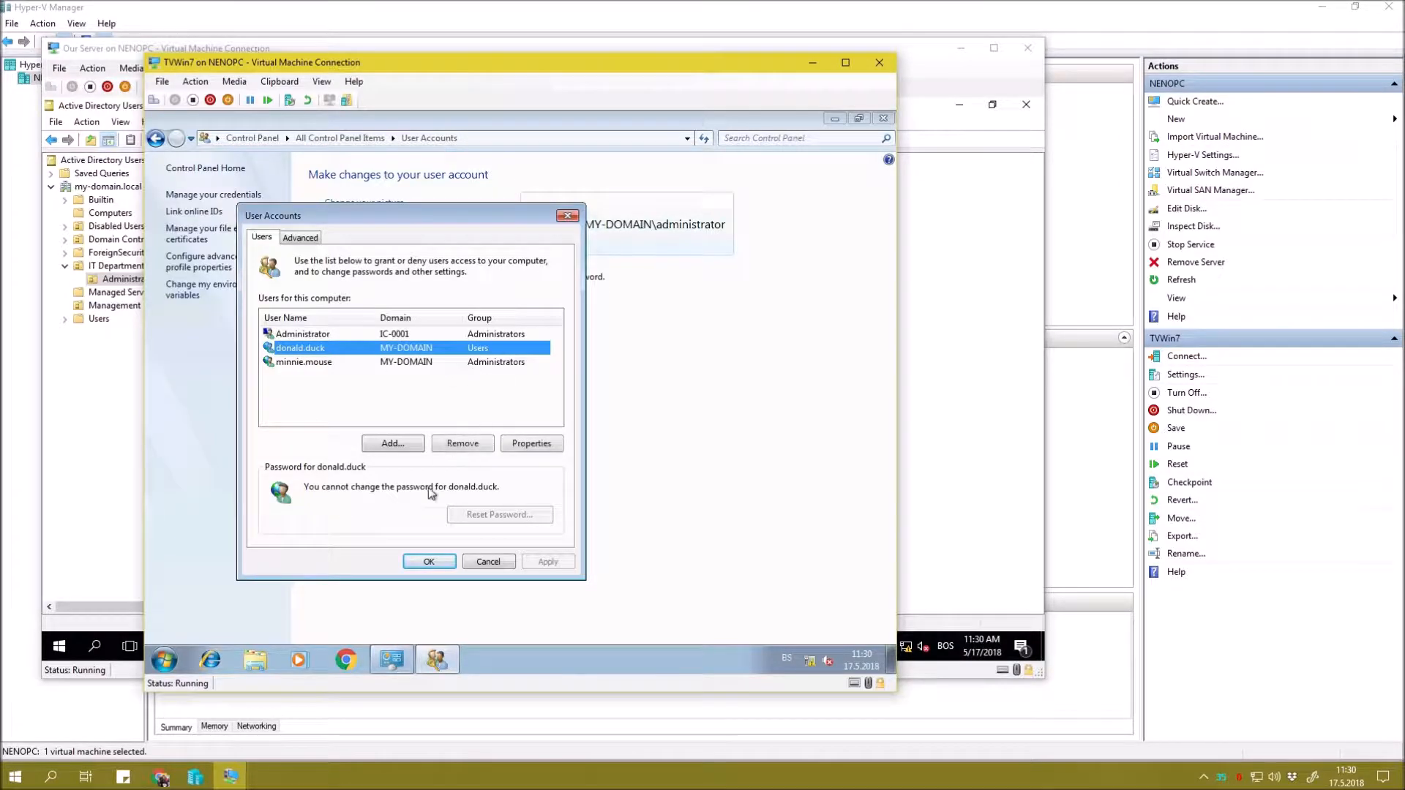
{"action": "left_click", "coordinate": [477, 363]}
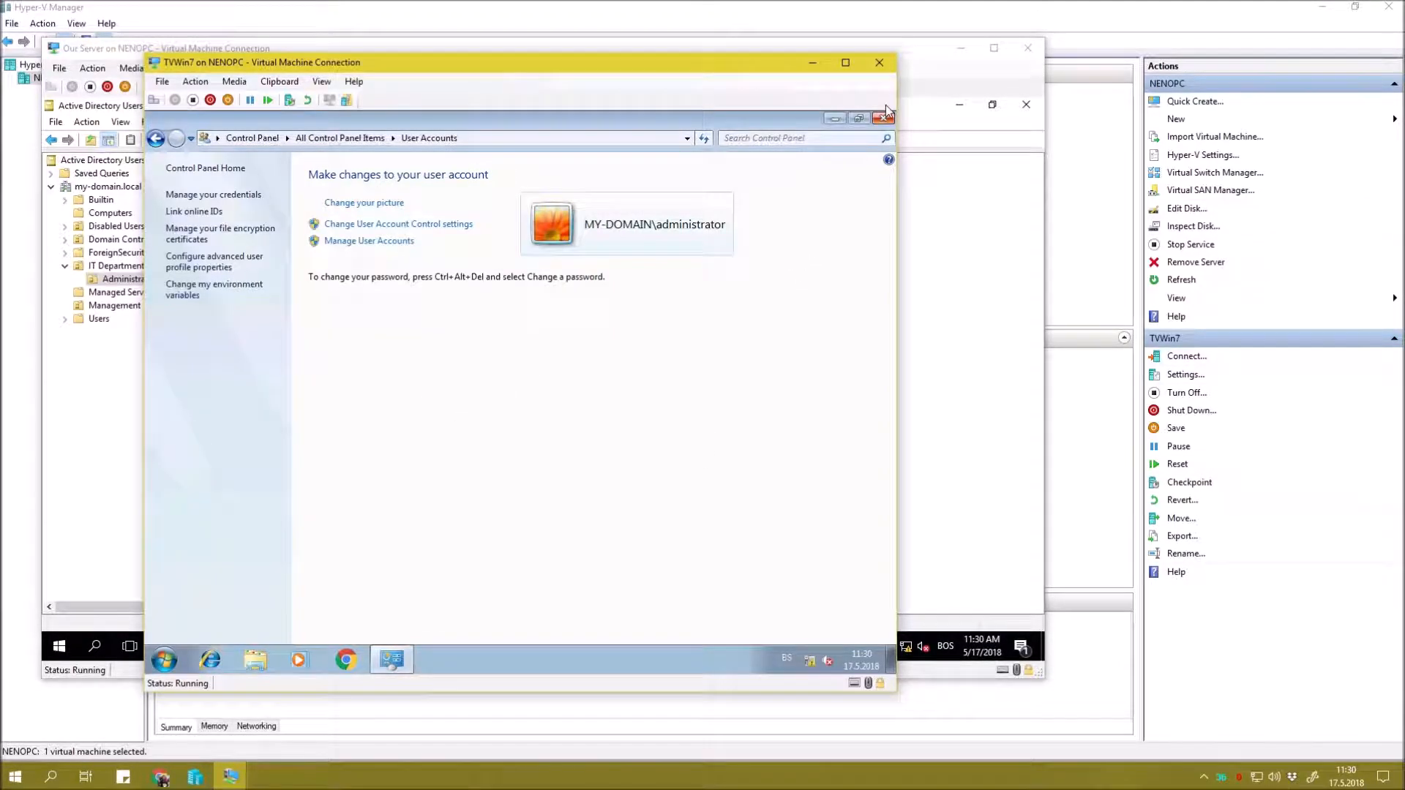
Close Control Panel and log the administrator off Windows 7.
{"action": "left_click", "coordinate": [883, 118]}
{"action": "left_click", "coordinate": [164, 660]}
{"action": "left_click", "coordinate": [401, 621]}
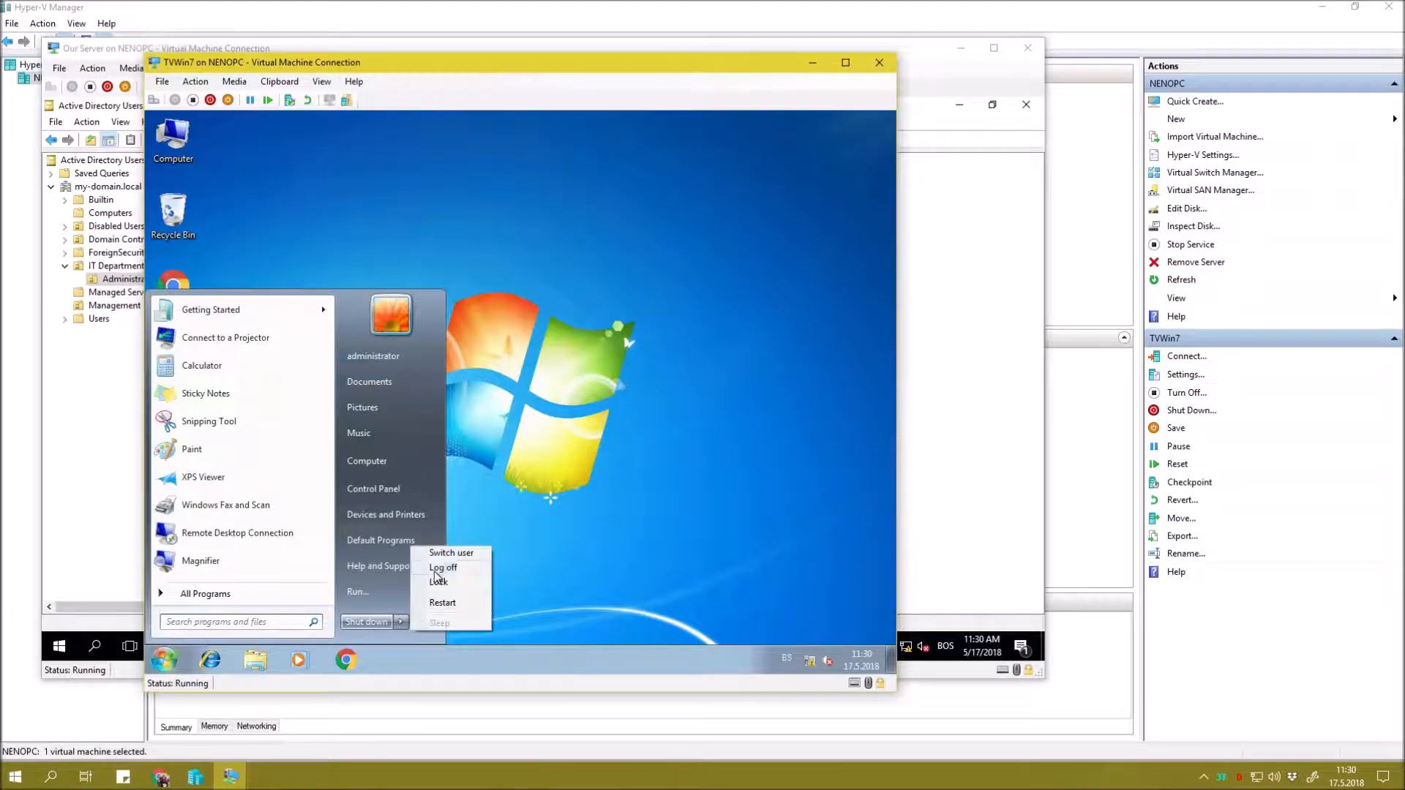
{"action": "left_click", "coordinate": [441, 568]}
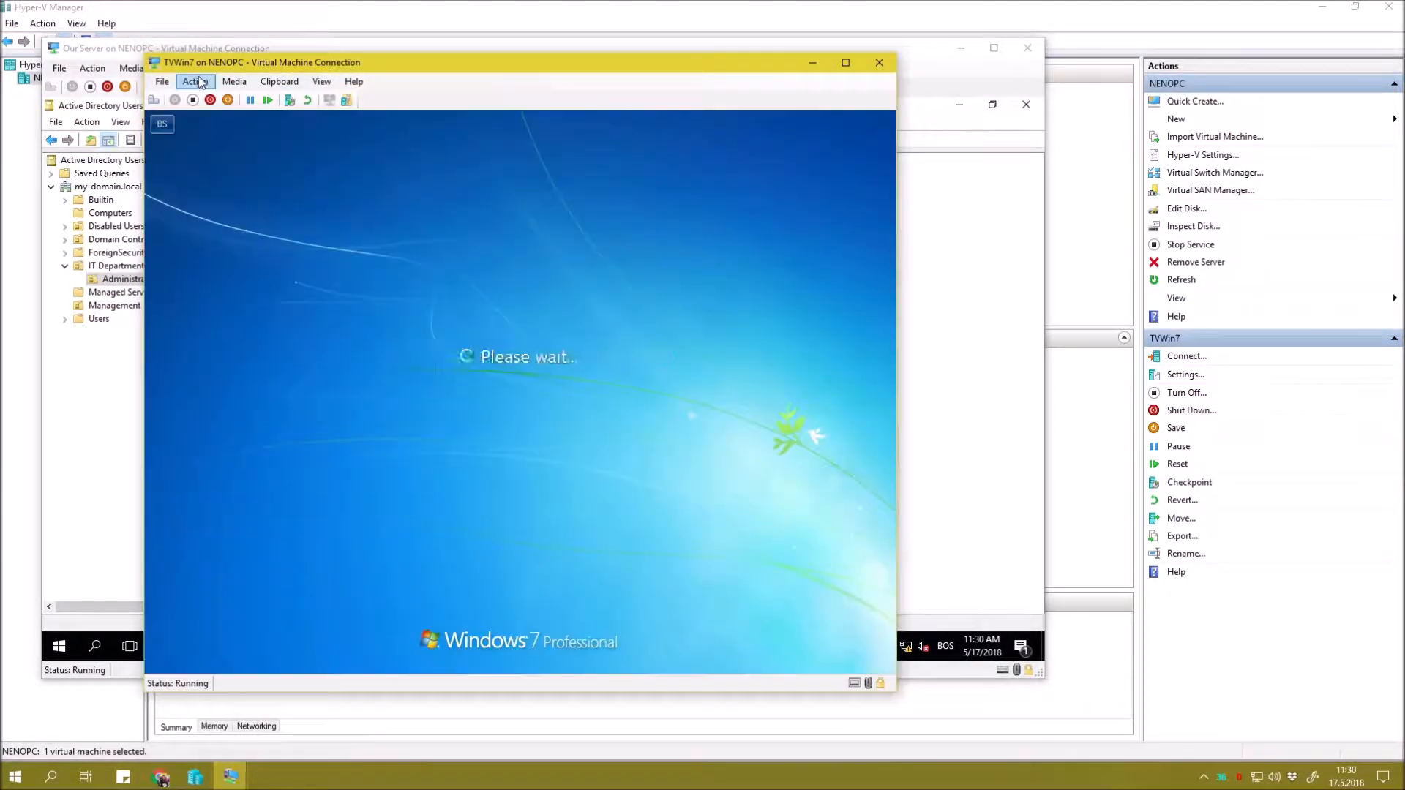
Send Ctrl+Alt+Delete from the VM's Action menu and choose Switch User > Other User.
{"action": "left_click", "coordinate": [196, 82]}
{"action": "left_click", "coordinate": [220, 97]}
{"action": "left_click", "coordinate": [537, 540]}
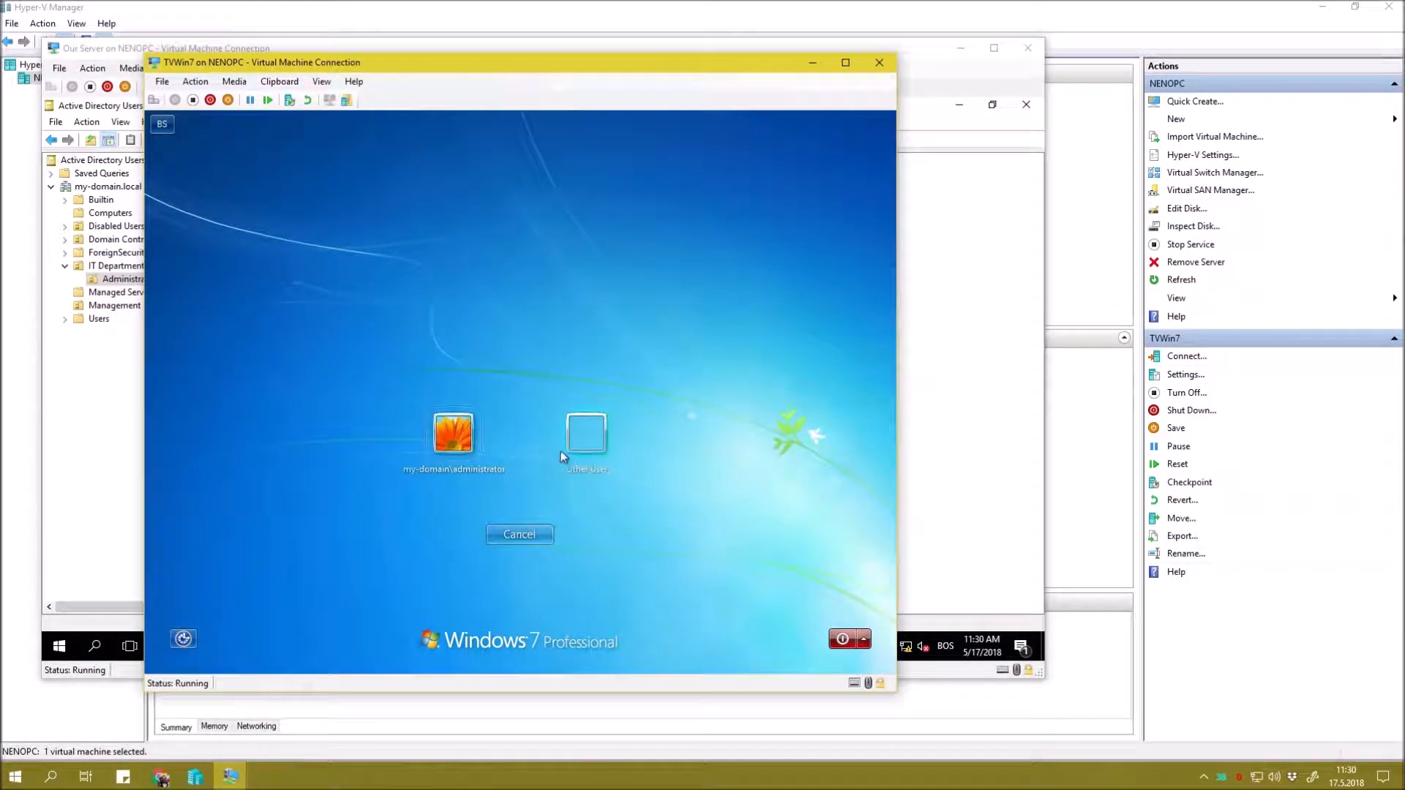
{"action": "left_click", "coordinate": [588, 430]}
Log on as the administrator-group domain user with its password.
{"action": "type", "text": "minnie.mouse"}
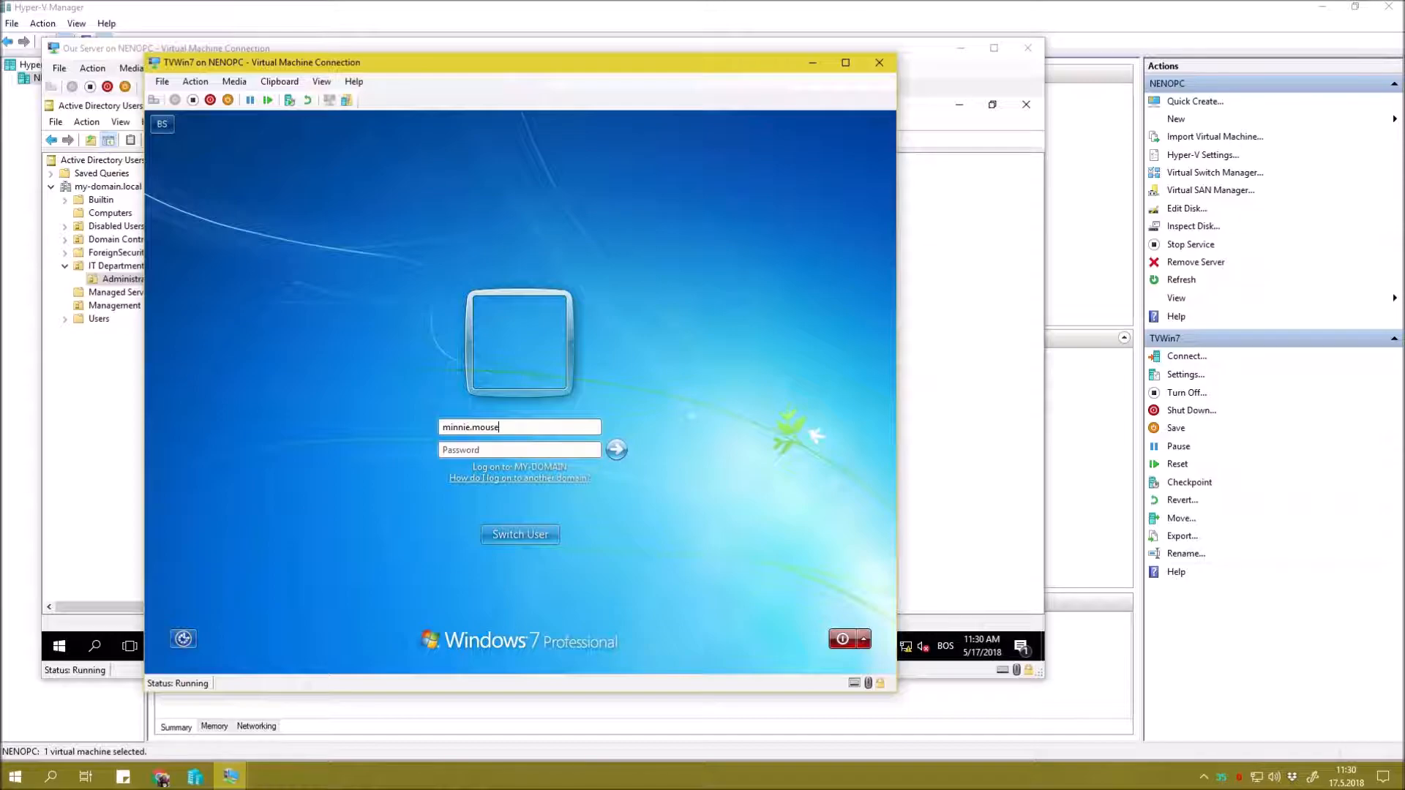
{"action": "key", "text": "Tab"}
{"action": "type", "text": "Pa$$w0rd"}
{"action": "key", "text": "Return"}
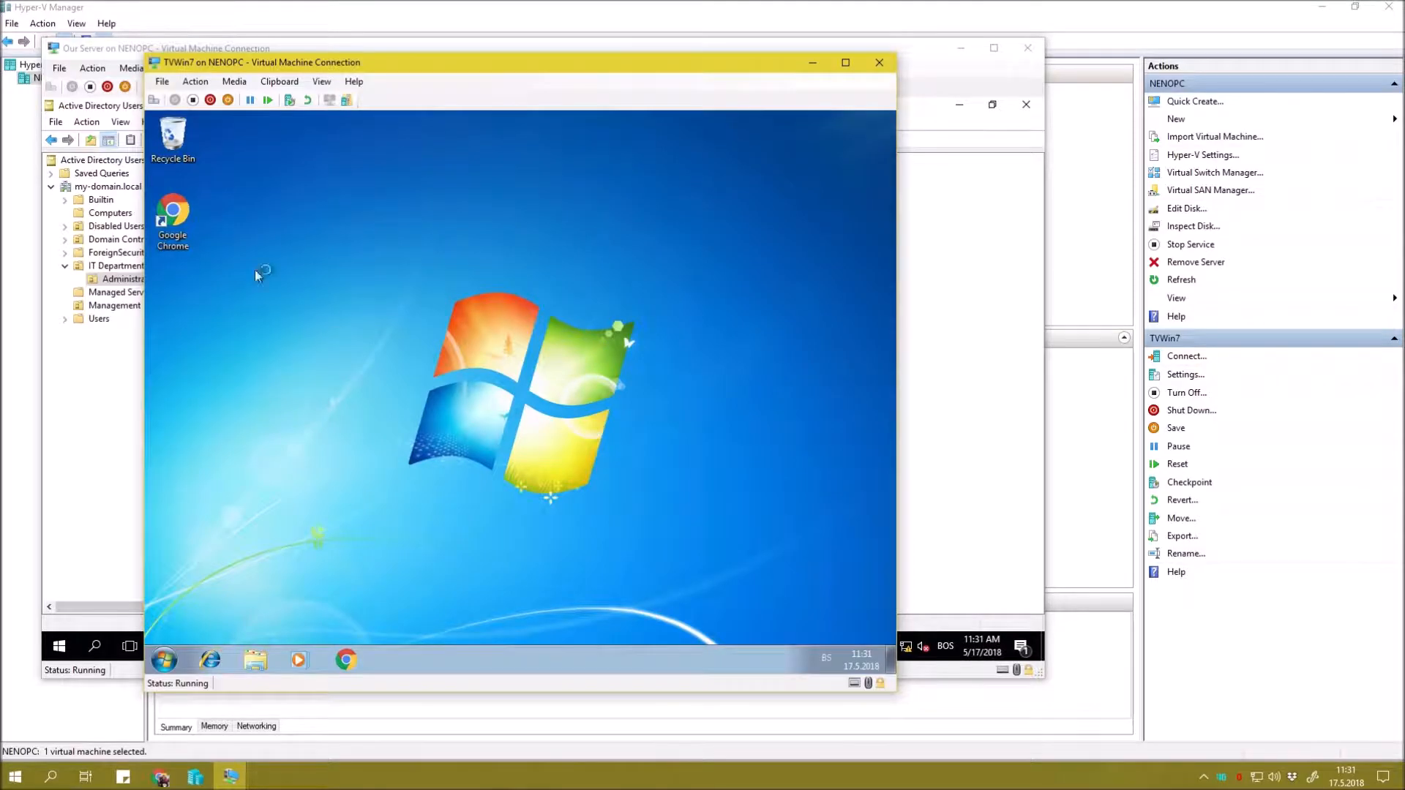
Show the Computer icon on the desktop from the Start menu.
{"action": "left_click", "coordinate": [165, 659]}
{"action": "right_click", "coordinate": [422, 467]}
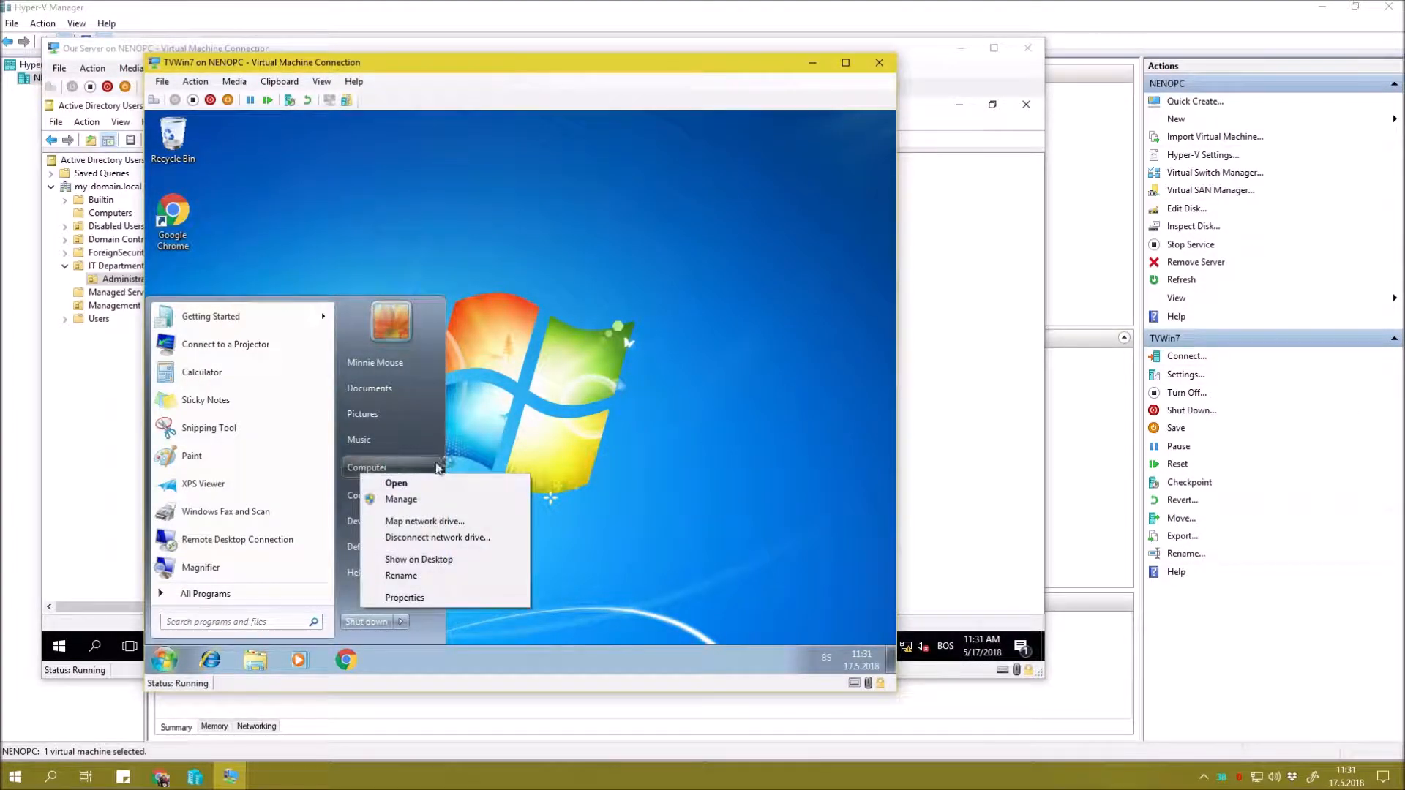
{"action": "left_click", "coordinate": [419, 559]}
{"action": "left_click", "coordinate": [173, 139]}
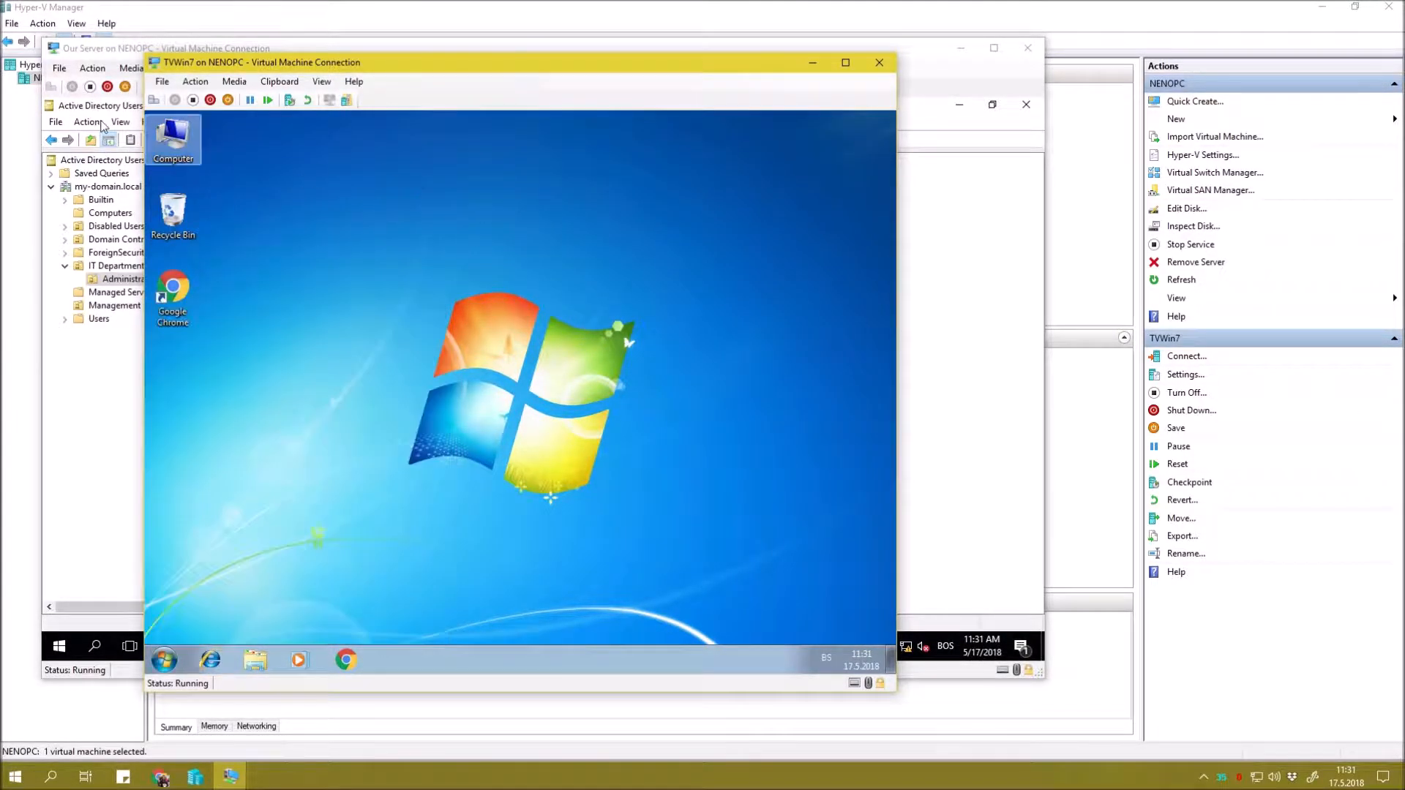
Open Computer Management via Manage, view Device Manager without a credential prompt, then close it.
{"action": "right_click", "coordinate": [170, 140]}
{"action": "left_click", "coordinate": [221, 174]}
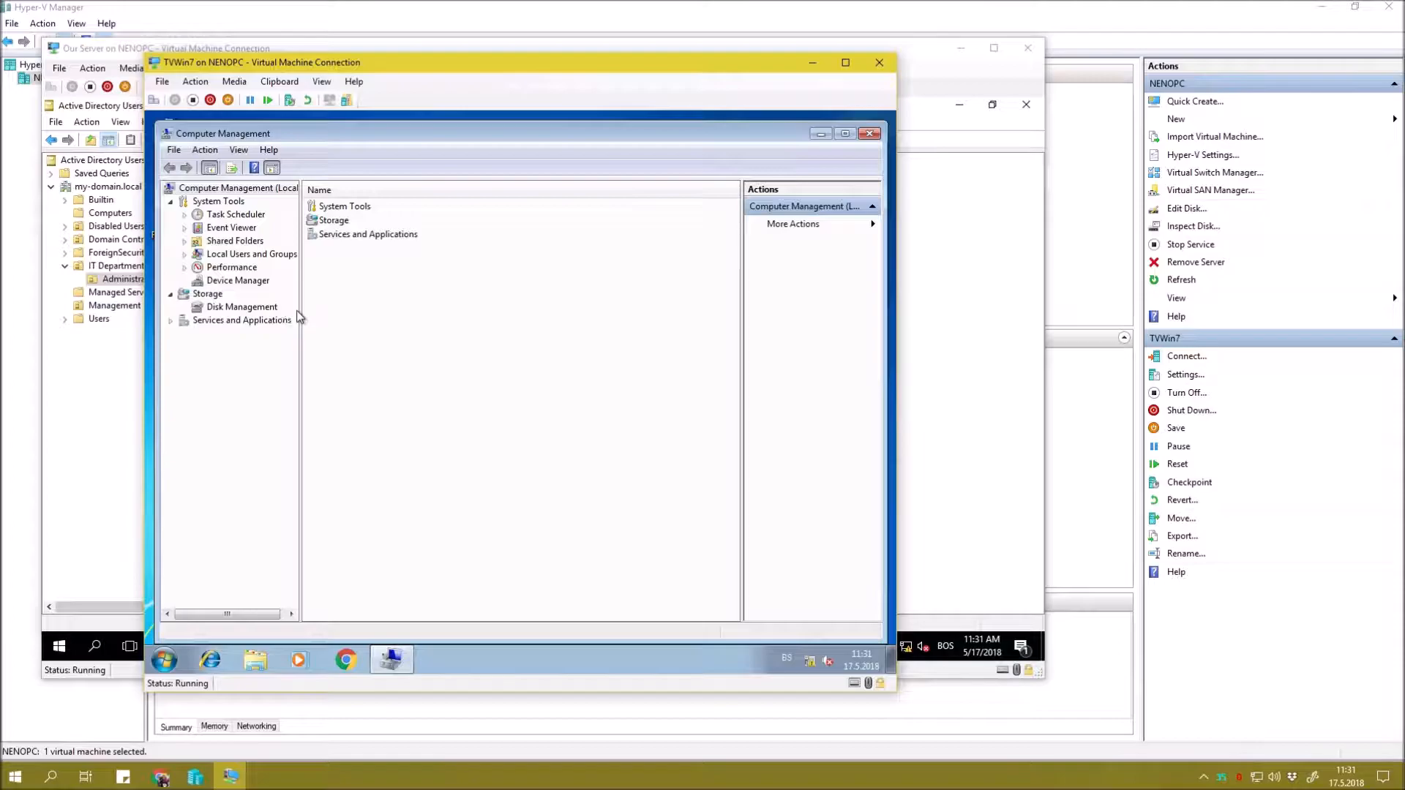
{"action": "left_click_drag", "start_coordinate": [300, 317], "coordinate": [318, 314]}
{"action": "left_click", "coordinate": [238, 281]}
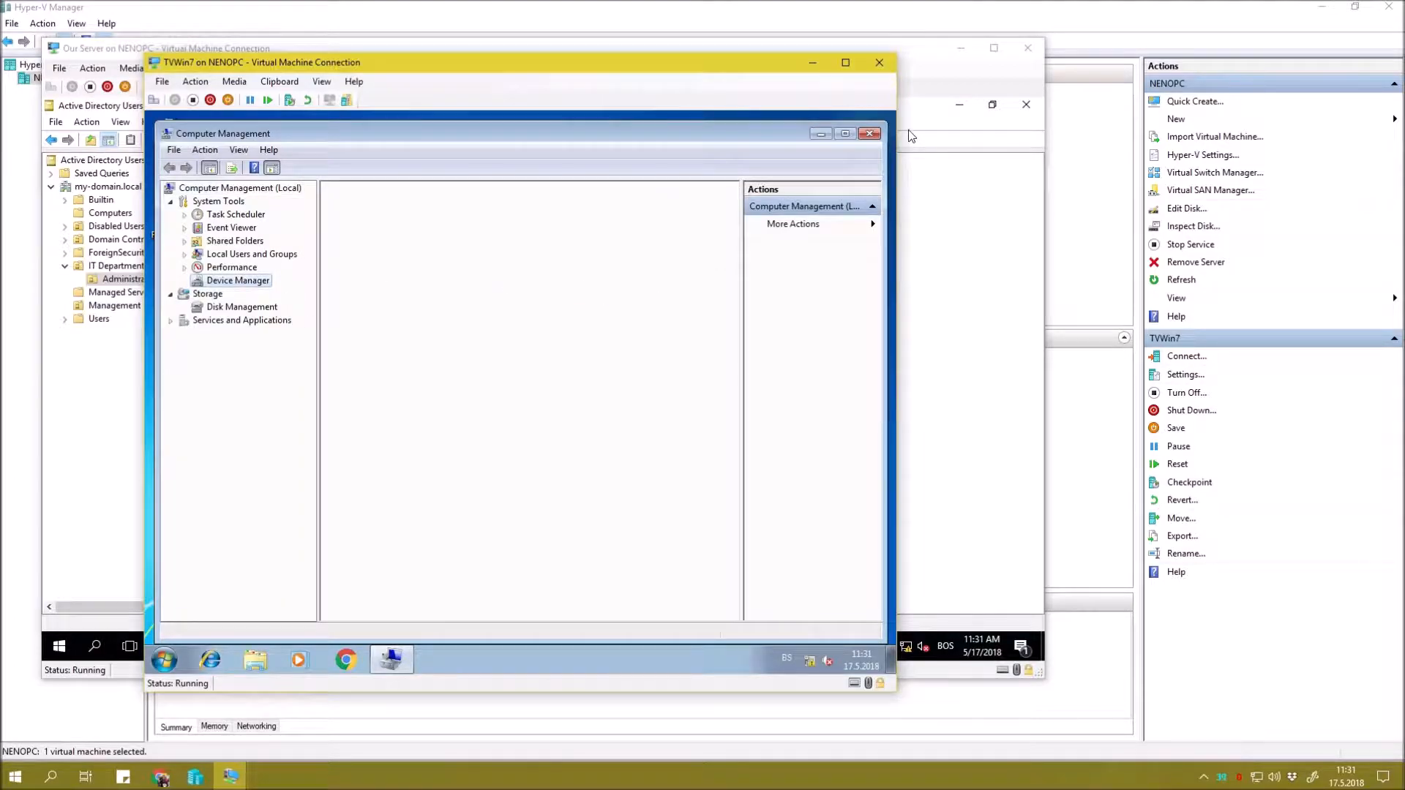
{"action": "left_click", "coordinate": [869, 133]}
{"action": "right_click", "coordinate": [423, 324]}
{"action": "key", "text": "Escape"}
{"action": "left_click", "coordinate": [164, 659]}
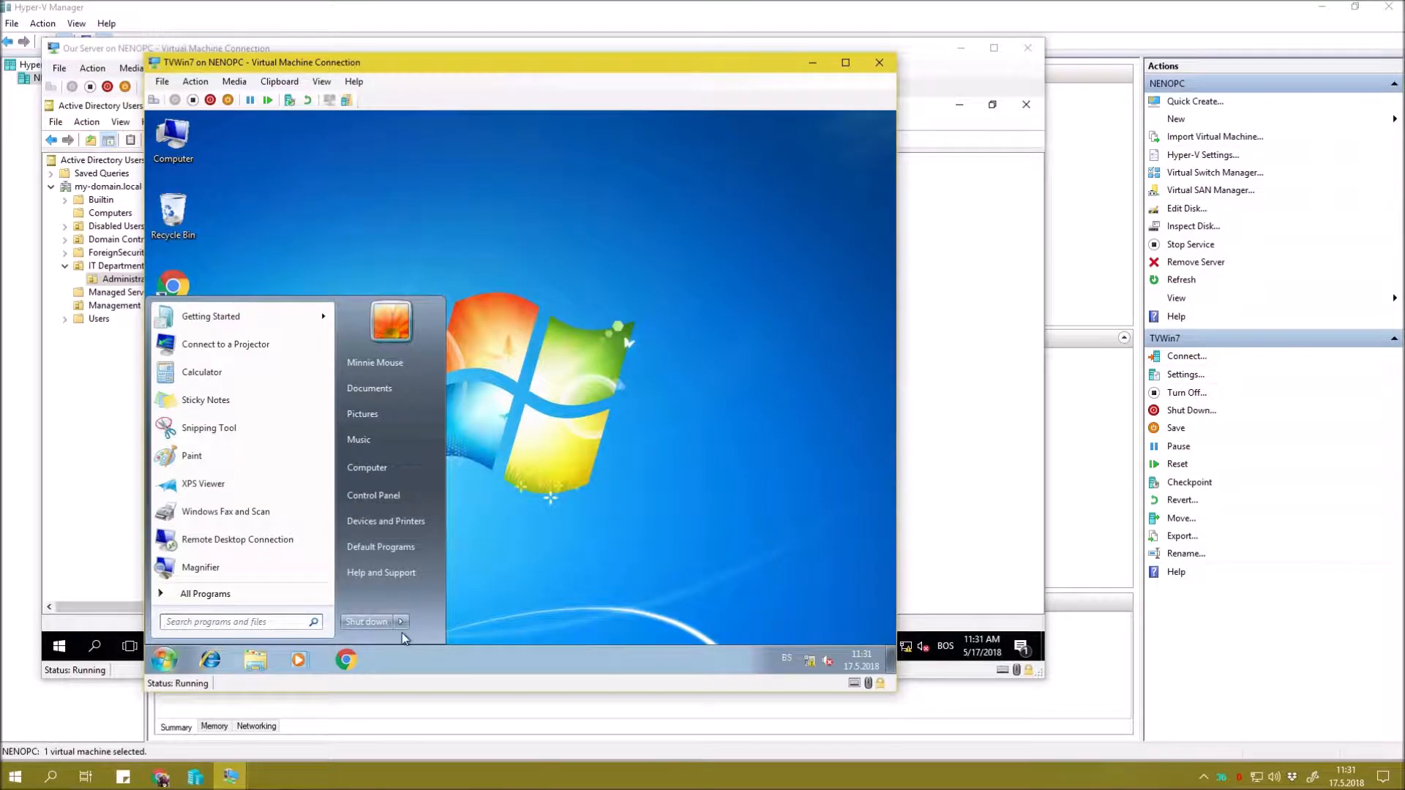
Log the domain user off and reach the Other User logon through Ctrl+Alt+Delete.
{"action": "mouse_move", "coordinate": [401, 623]}
{"action": "left_click", "coordinate": [448, 577]}
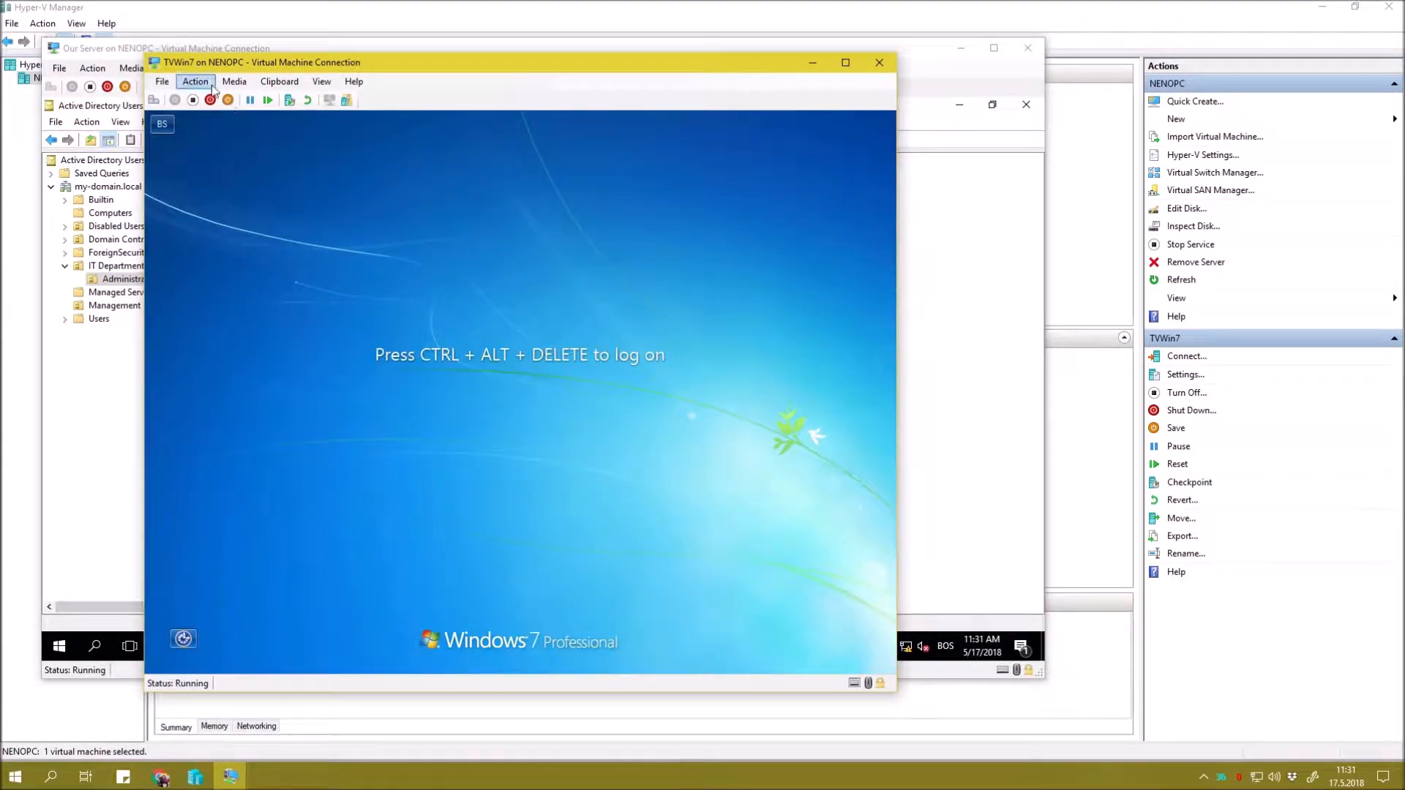
{"action": "left_click", "coordinate": [196, 81]}
{"action": "left_click", "coordinate": [230, 97]}
{"action": "left_click", "coordinate": [527, 534]}
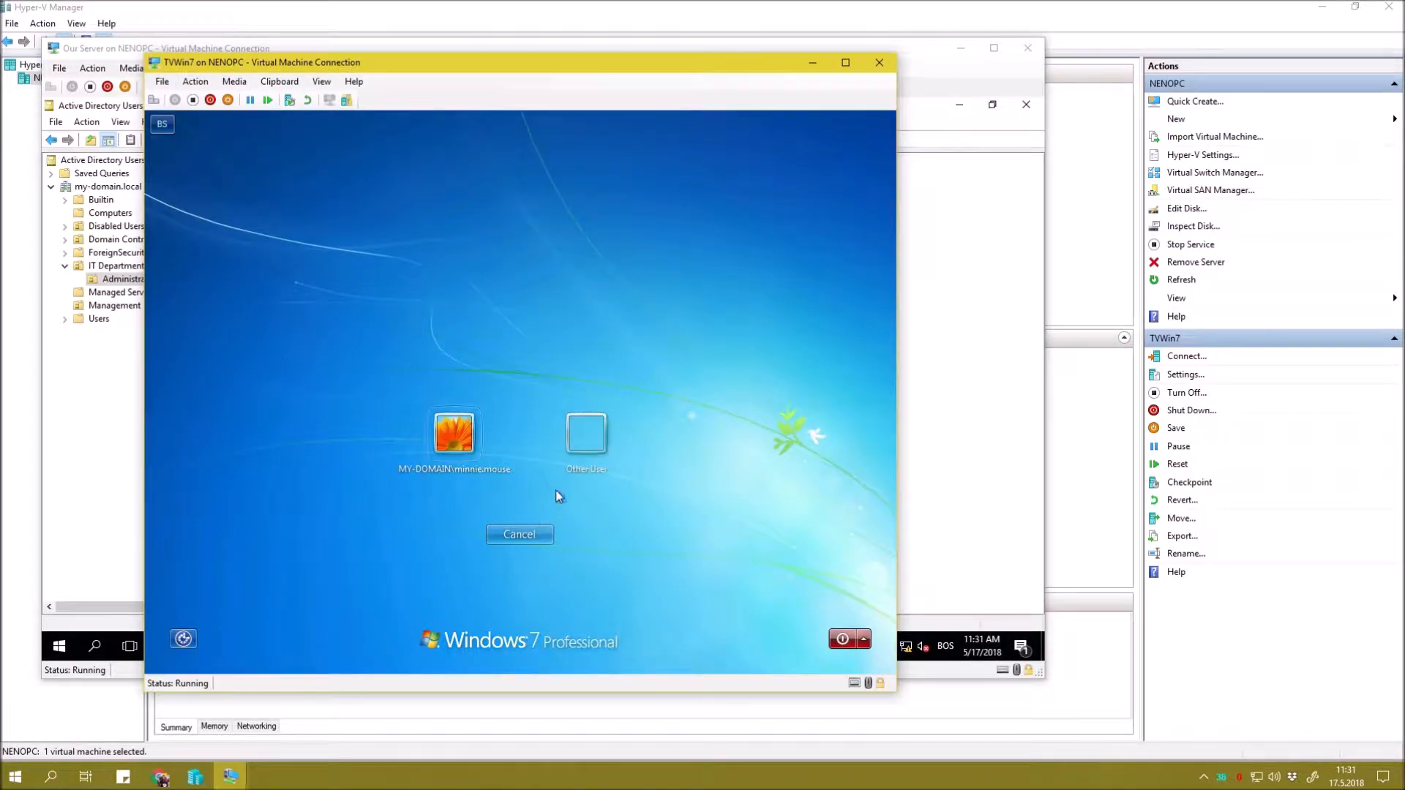
{"action": "left_click", "coordinate": [568, 472]}
Sign in as my.domain\administrator with the administrator password.
{"action": "type", "text": "my"}
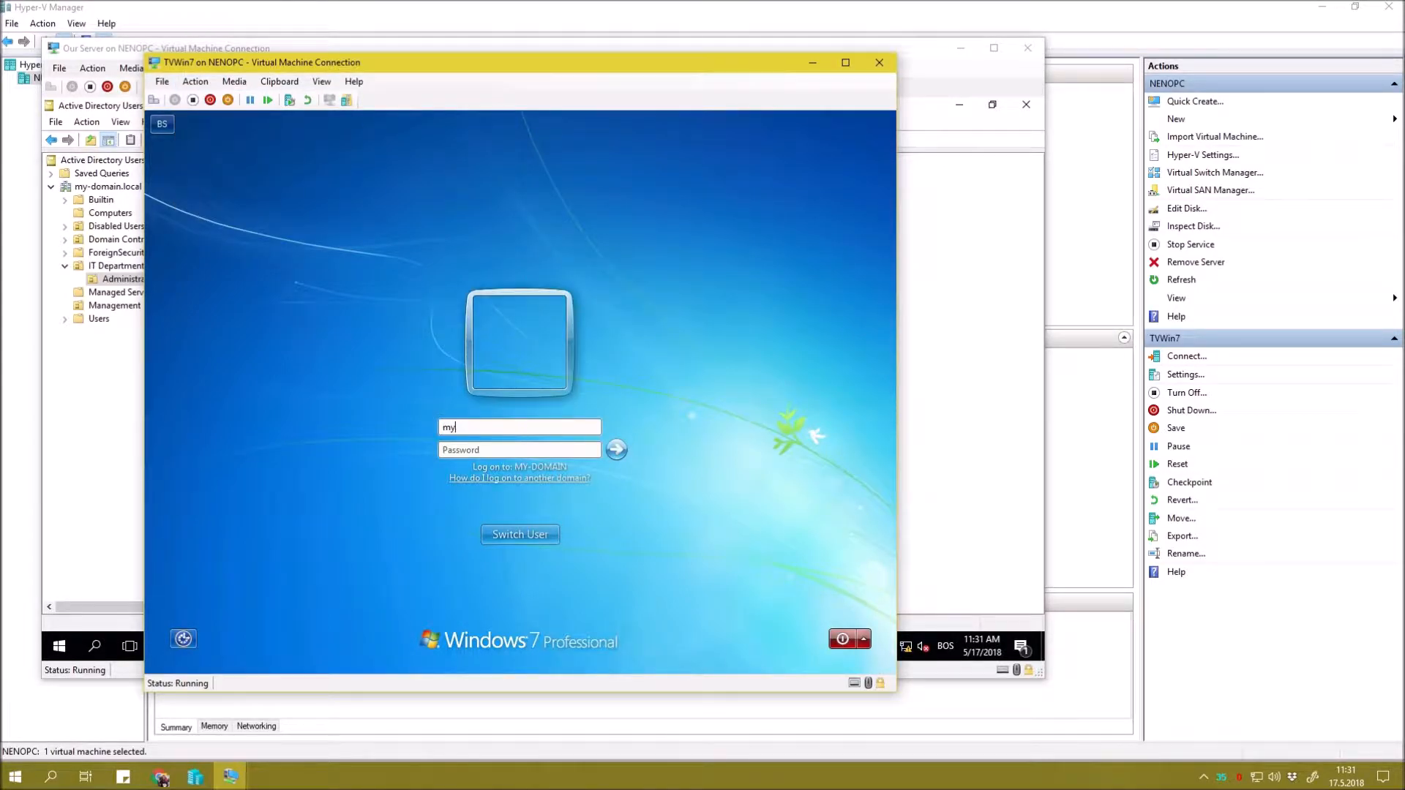
{"action": "type", "text": ".domain\\administrator"}
{"action": "key", "text": "Tab"}
{"action": "type", "text": "••••••••"}
{"action": "key", "text": "Return"}
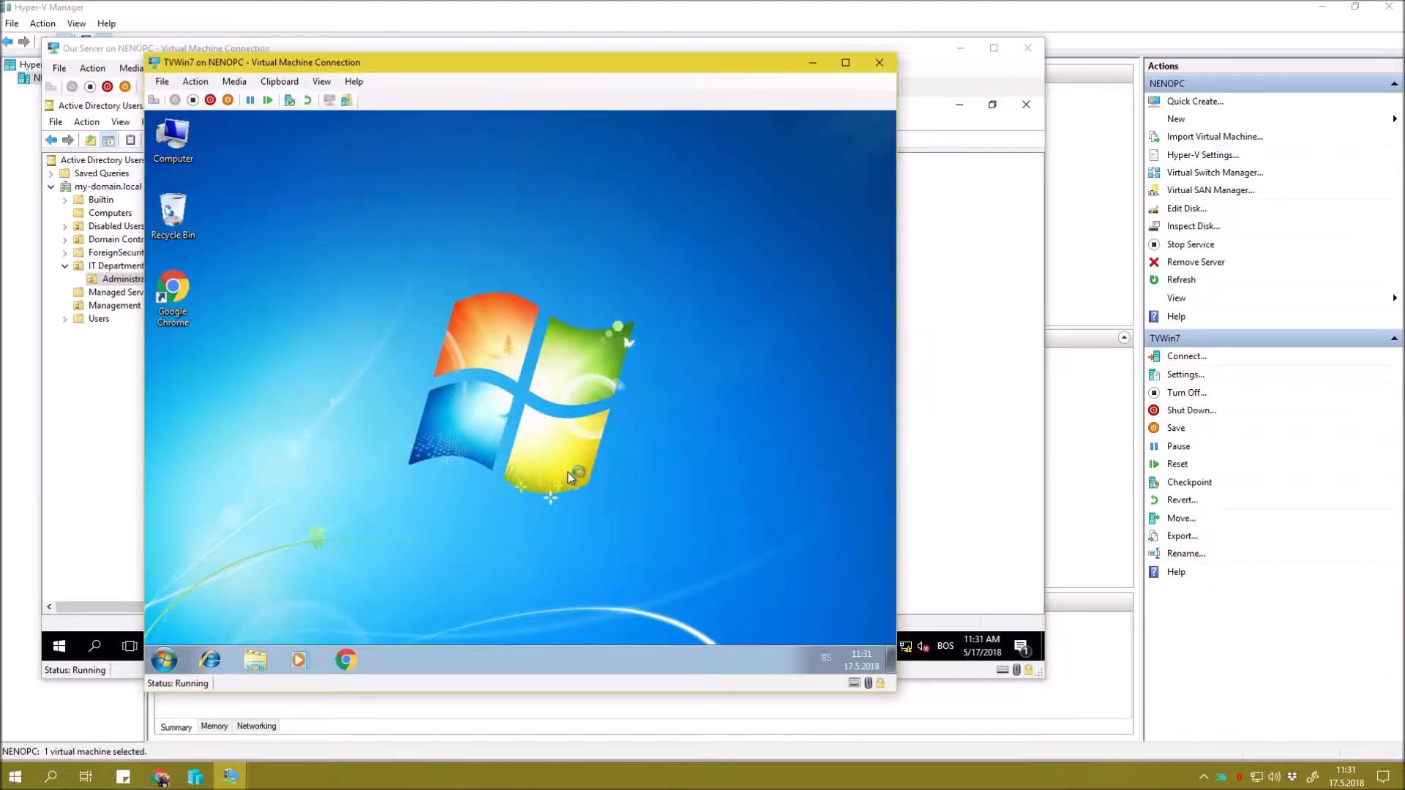
Run 'control userpasswords2' from a command prompt to open User Accounts.
{"action": "right_click", "coordinate": [567, 472]}
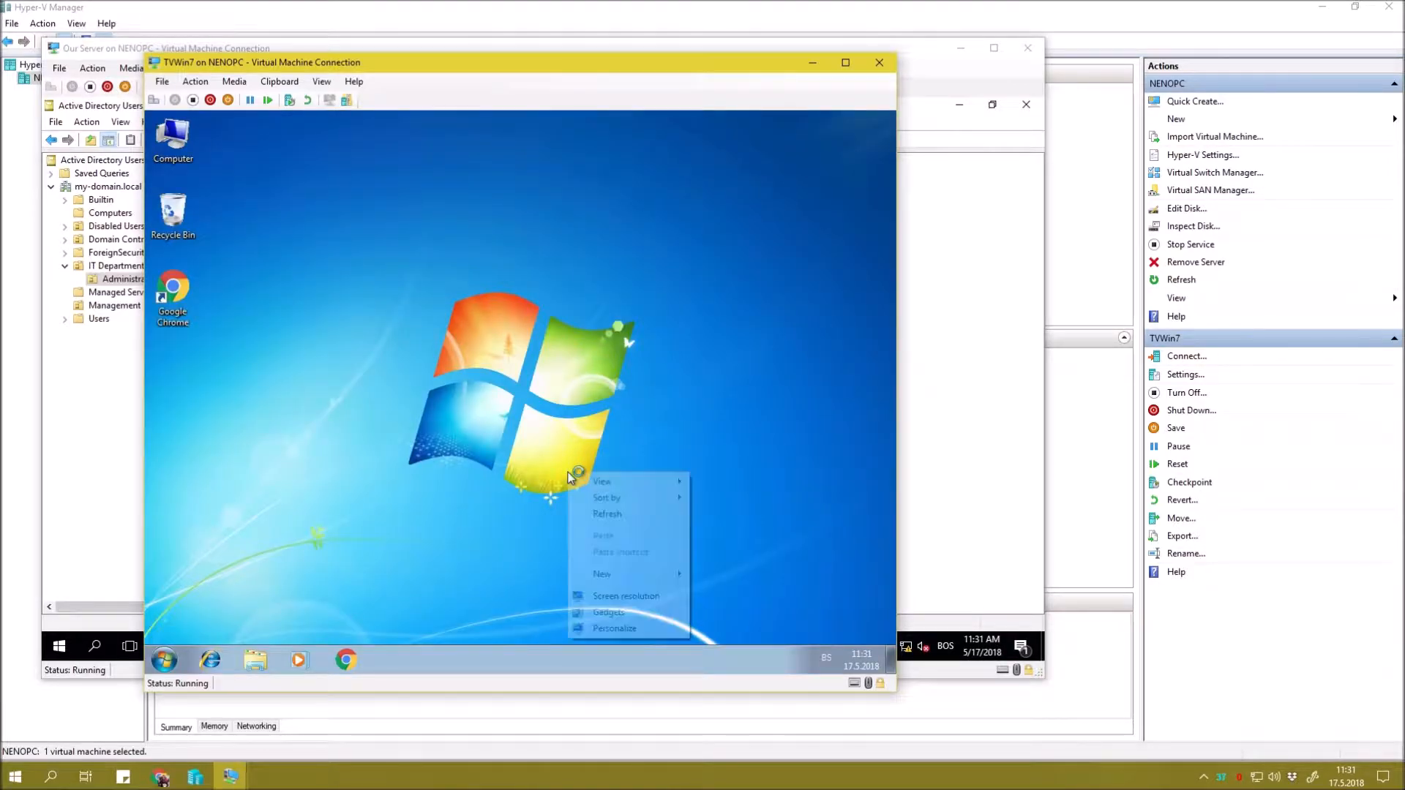
{"action": "left_click", "coordinate": [407, 453]}
{"action": "left_click", "coordinate": [164, 658]}
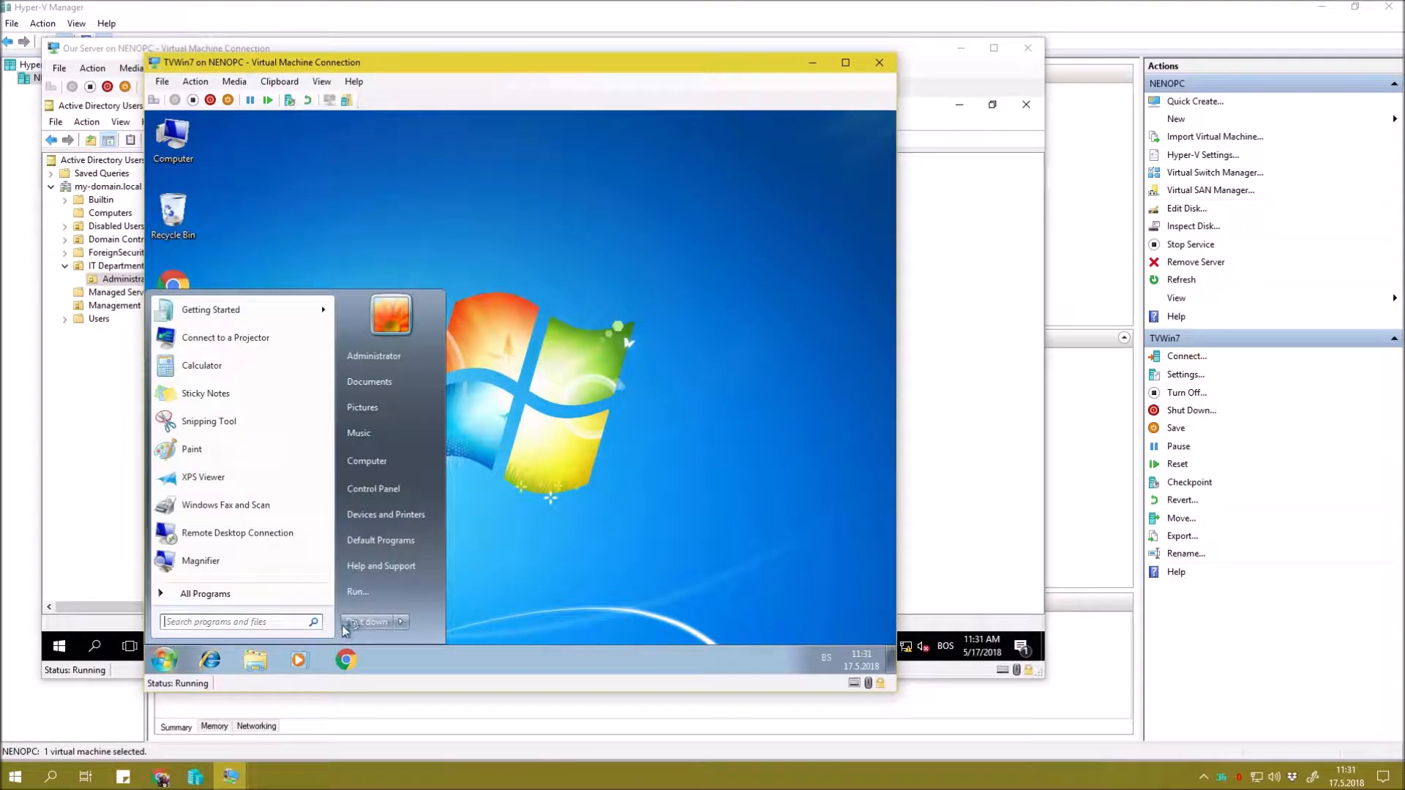
{"action": "left_click", "coordinate": [373, 599]}
{"action": "key", "text": "Return"}
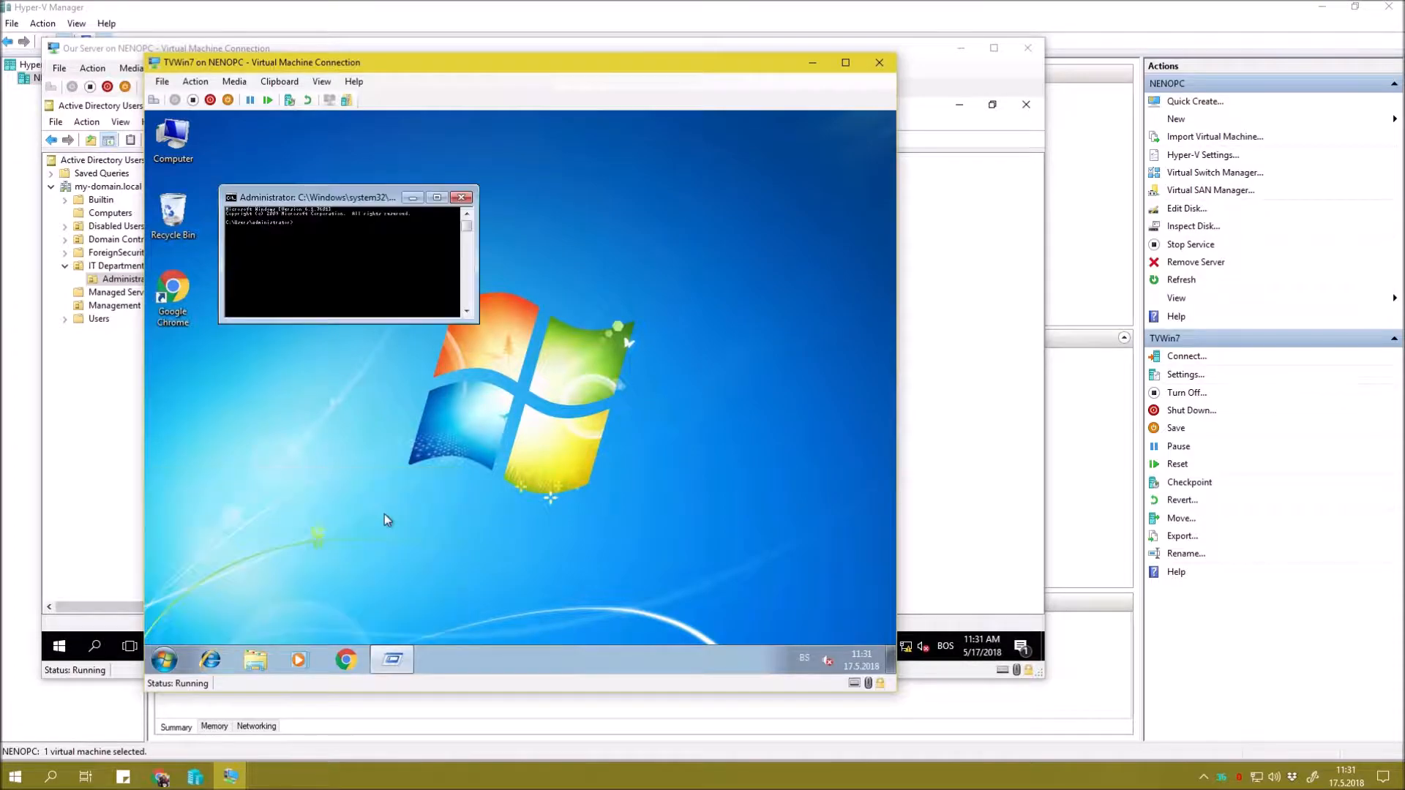
{"action": "type", "text": "control"}
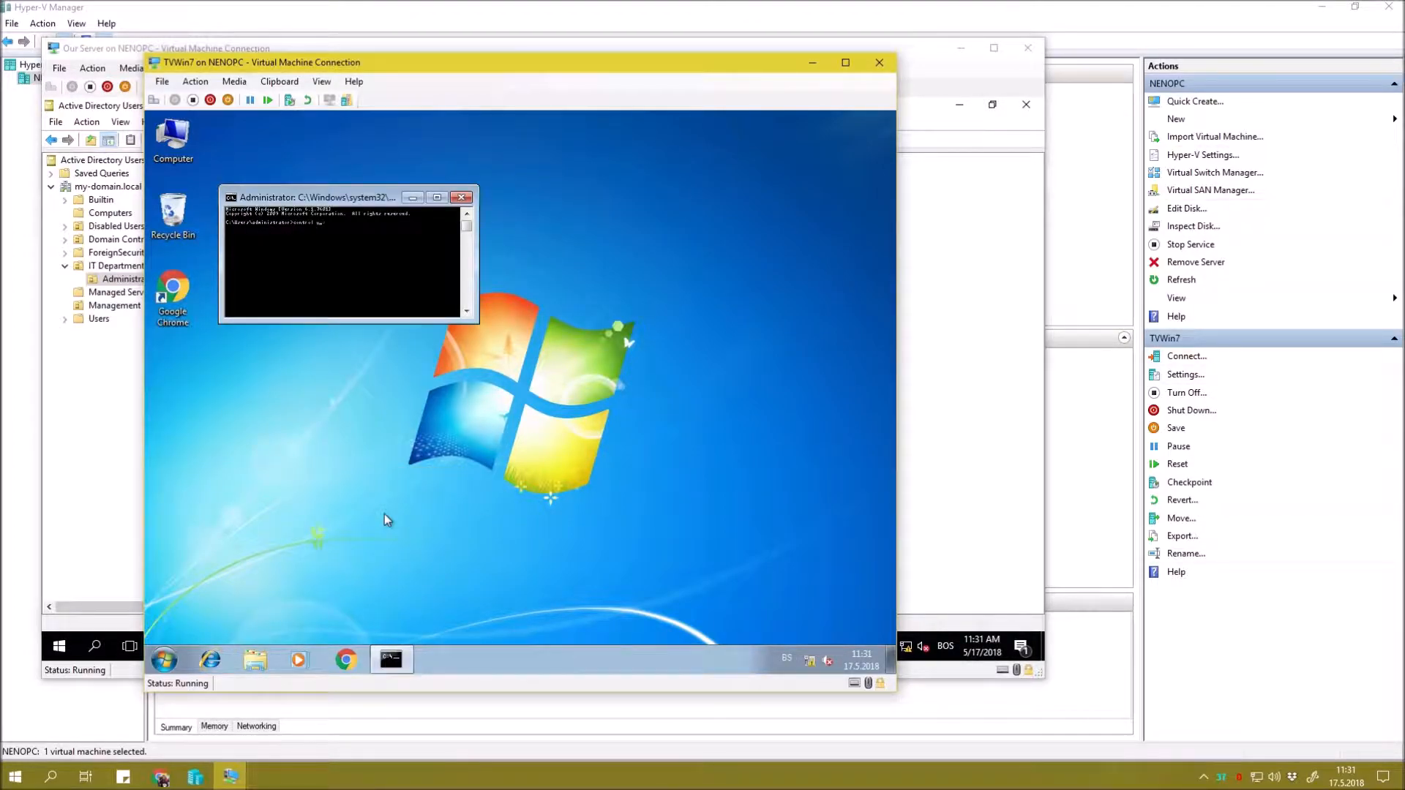
{"action": "type", "text": " userpasswords2"}
{"action": "key", "text": "Return"}
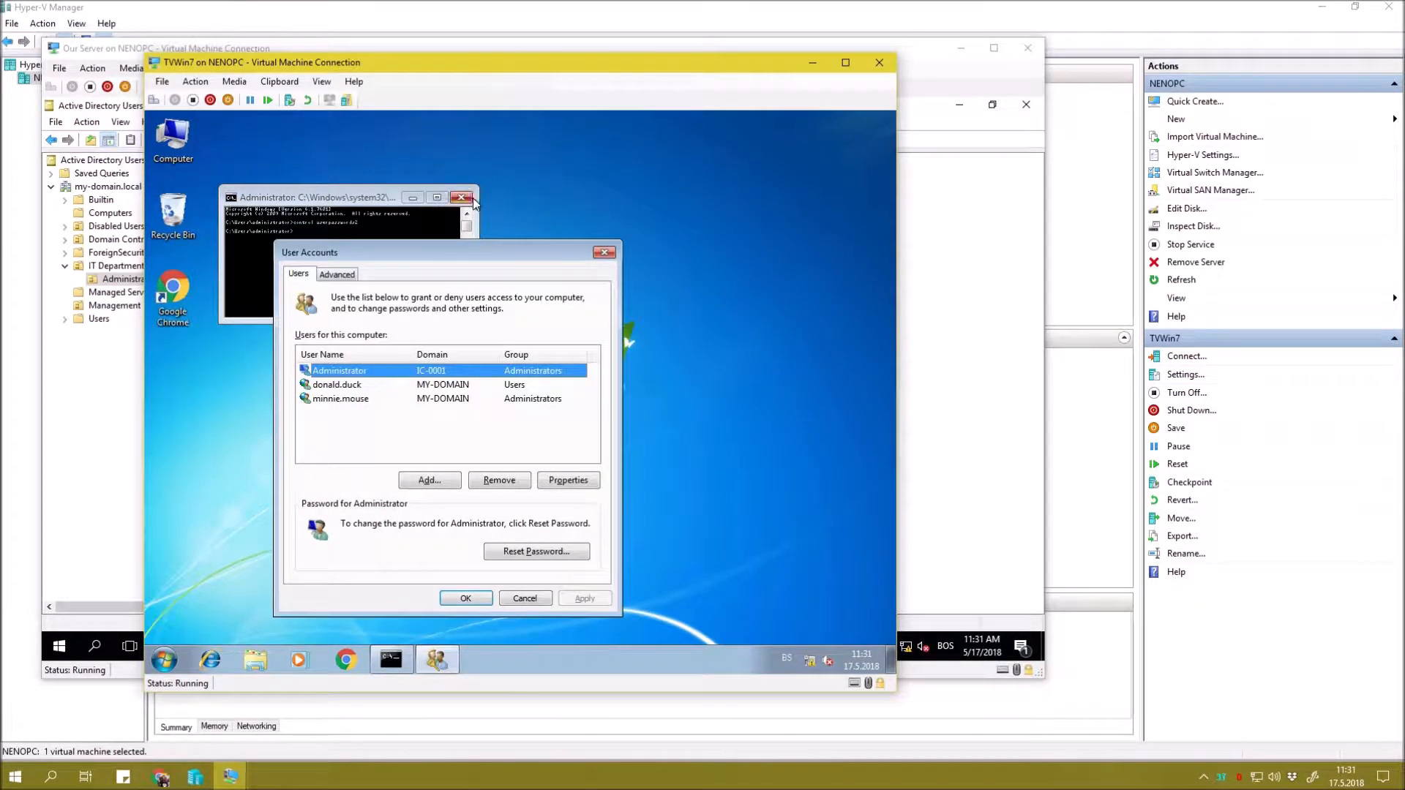
Keep the administrator-group domain user, cancel its removal, close User Accounts with OK, and refresh the desktop.
{"action": "left_click", "coordinate": [472, 201]}
{"action": "left_click", "coordinate": [370, 398]}
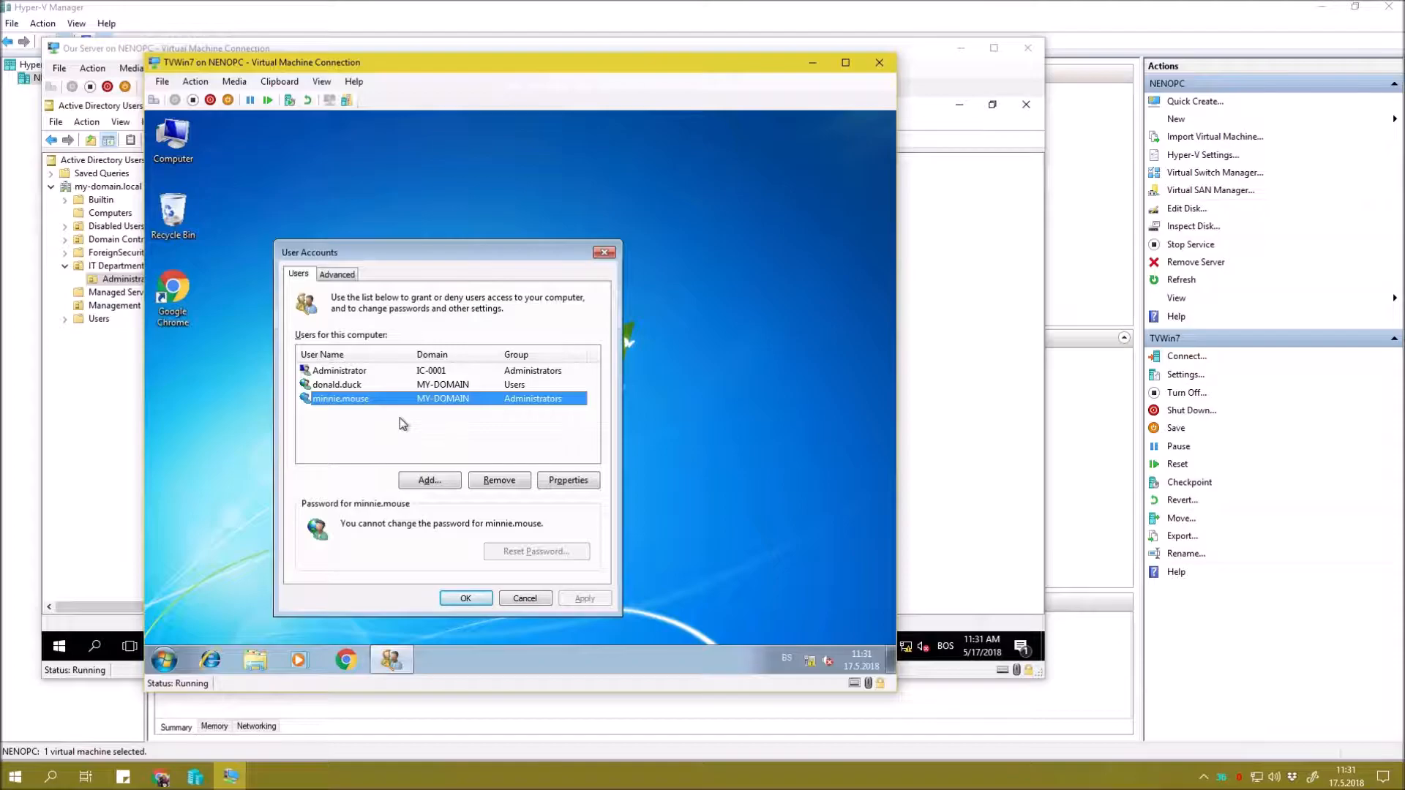
{"action": "left_click", "coordinate": [479, 477]}
{"action": "left_click", "coordinate": [578, 453]}
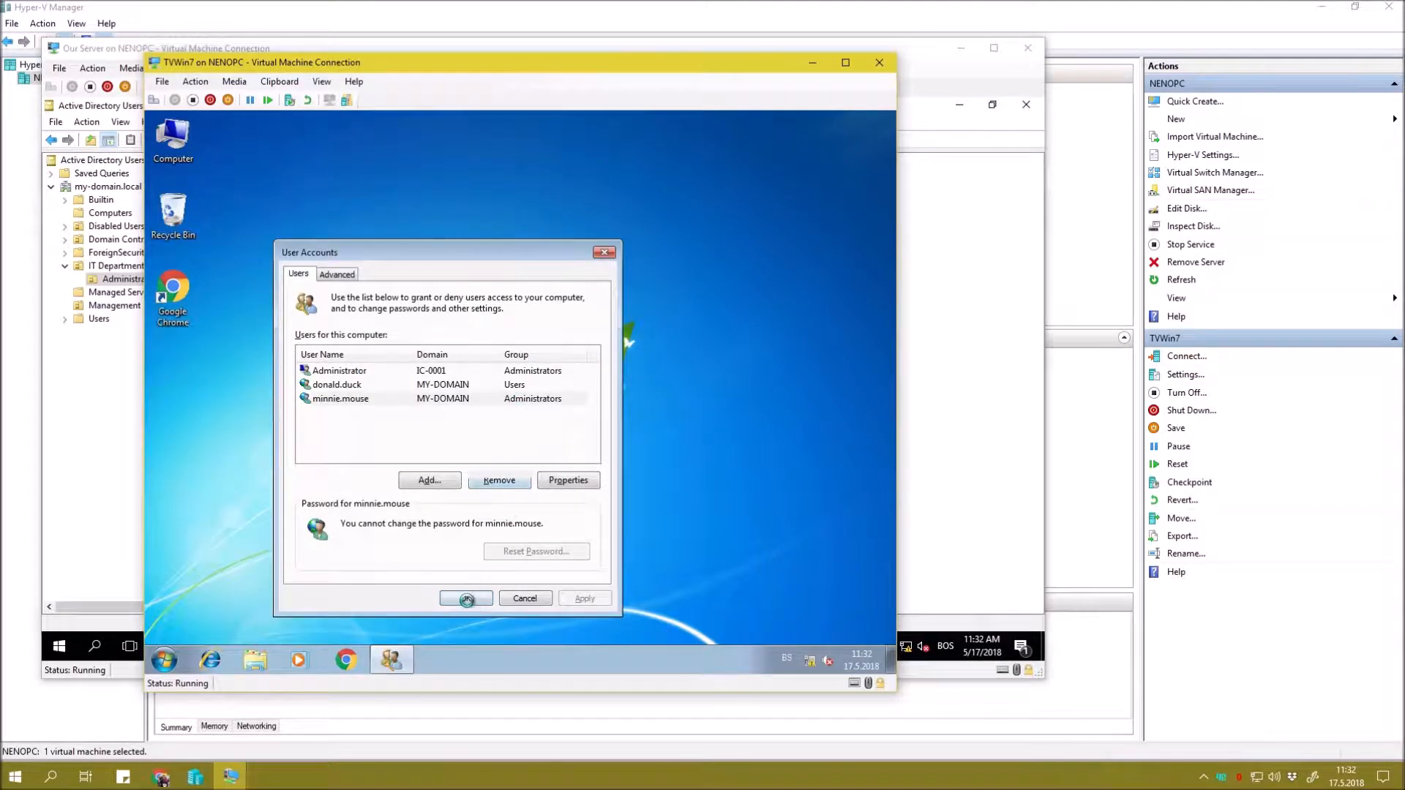
{"action": "left_click", "coordinate": [466, 598]}
{"action": "right_click", "coordinate": [449, 251]}
{"action": "left_click", "coordinate": [489, 293]}
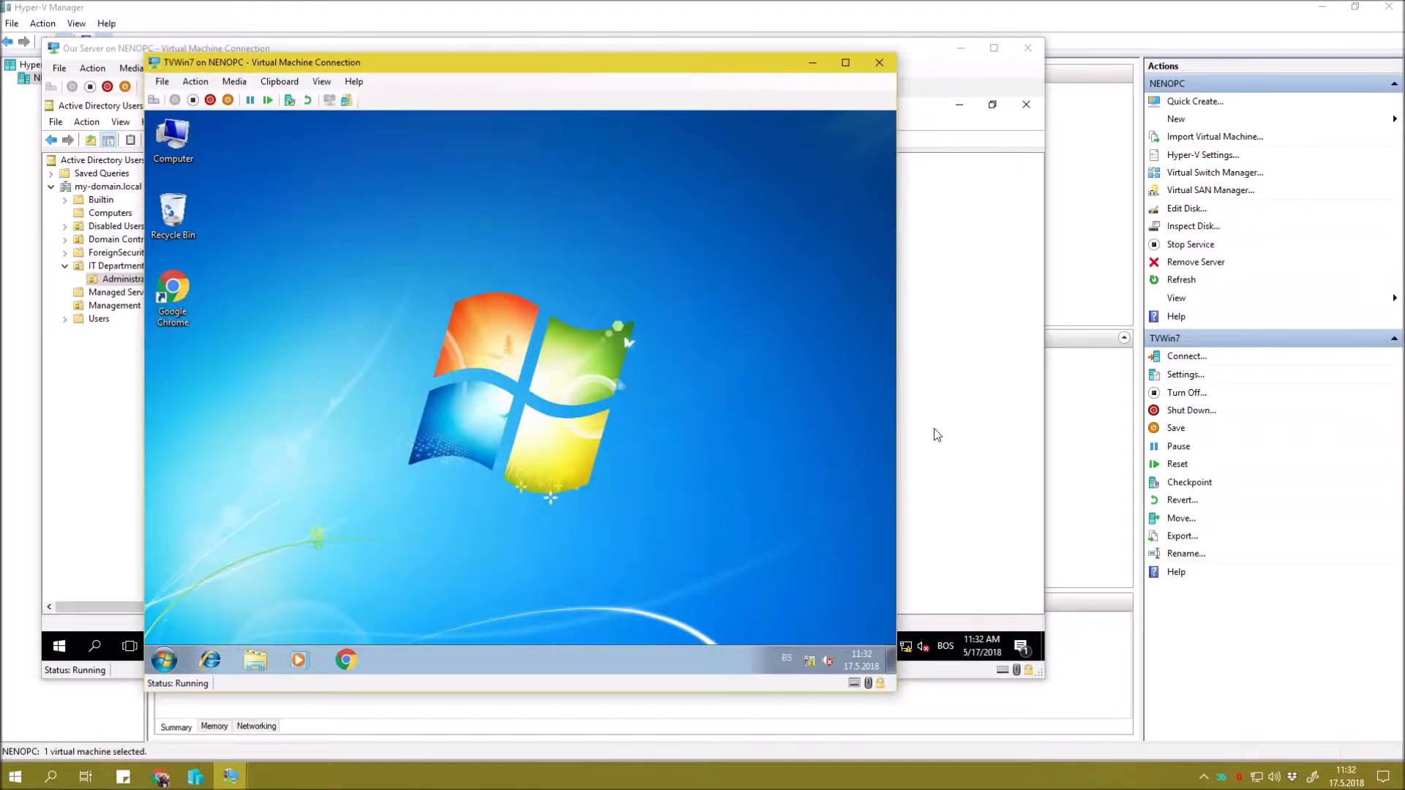
On the server, check the domain user's group memberships in its Properties.
{"action": "left_click", "coordinate": [970, 432]}
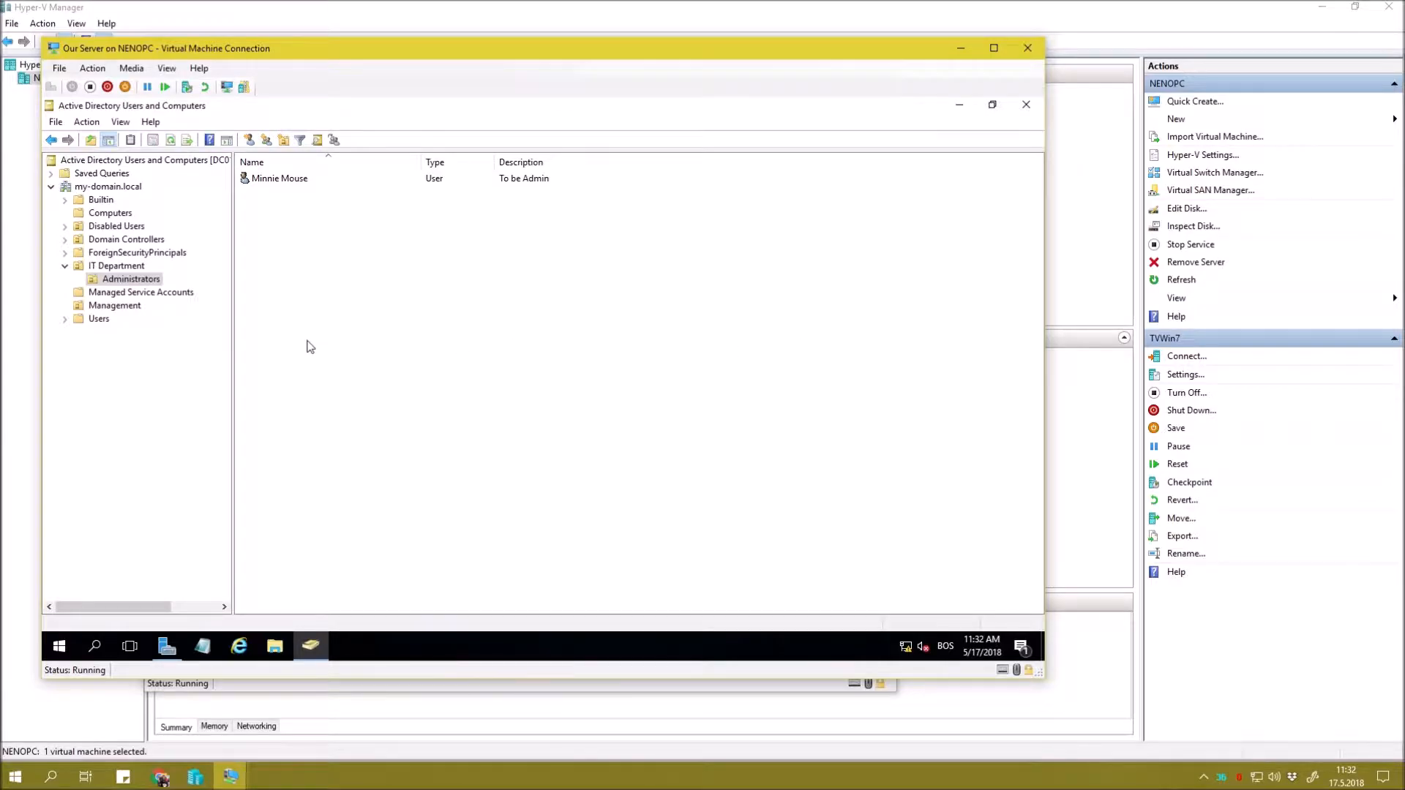
{"action": "right_click", "coordinate": [294, 180]}
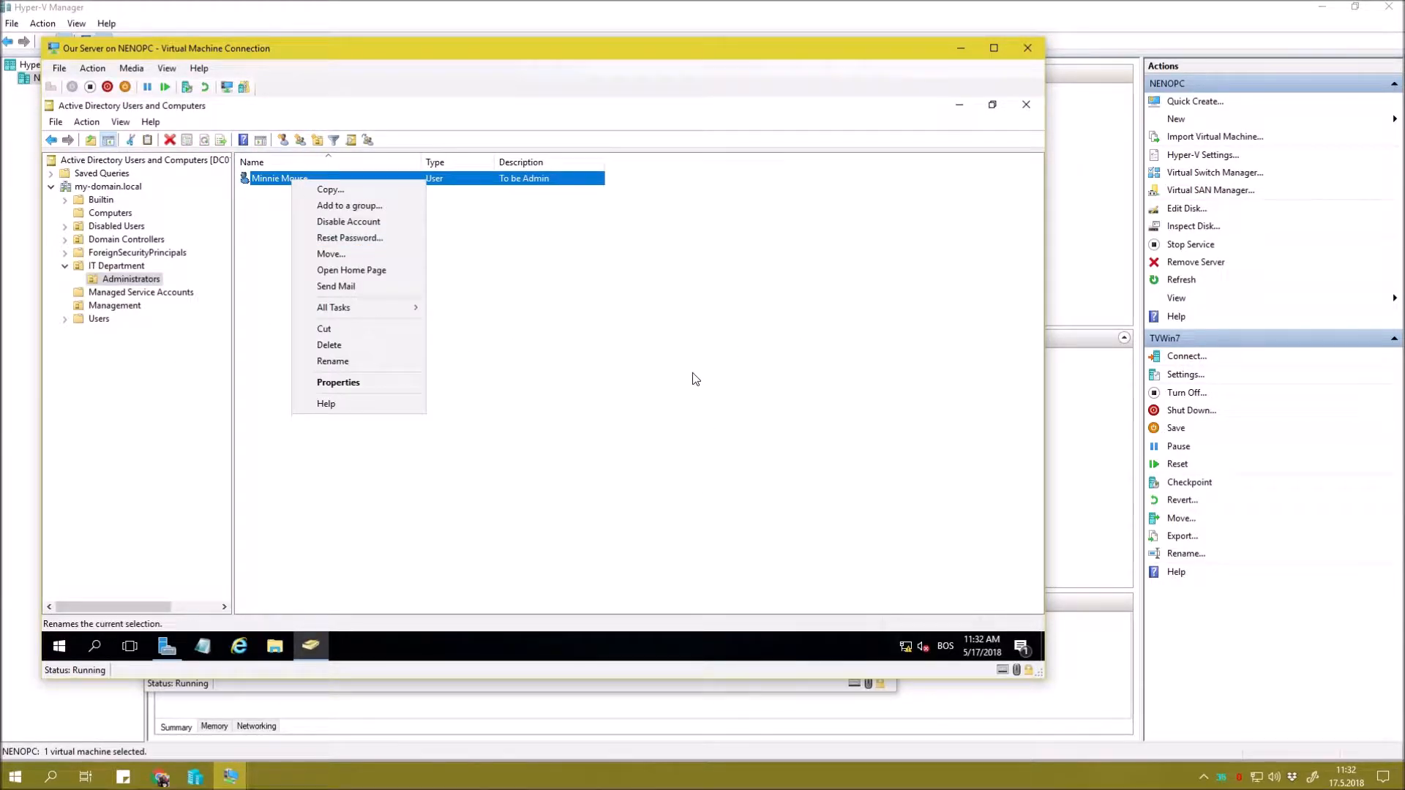
{"action": "left_click", "coordinate": [693, 379]}
{"action": "right_click", "coordinate": [302, 179]}
{"action": "left_click", "coordinate": [346, 376]}
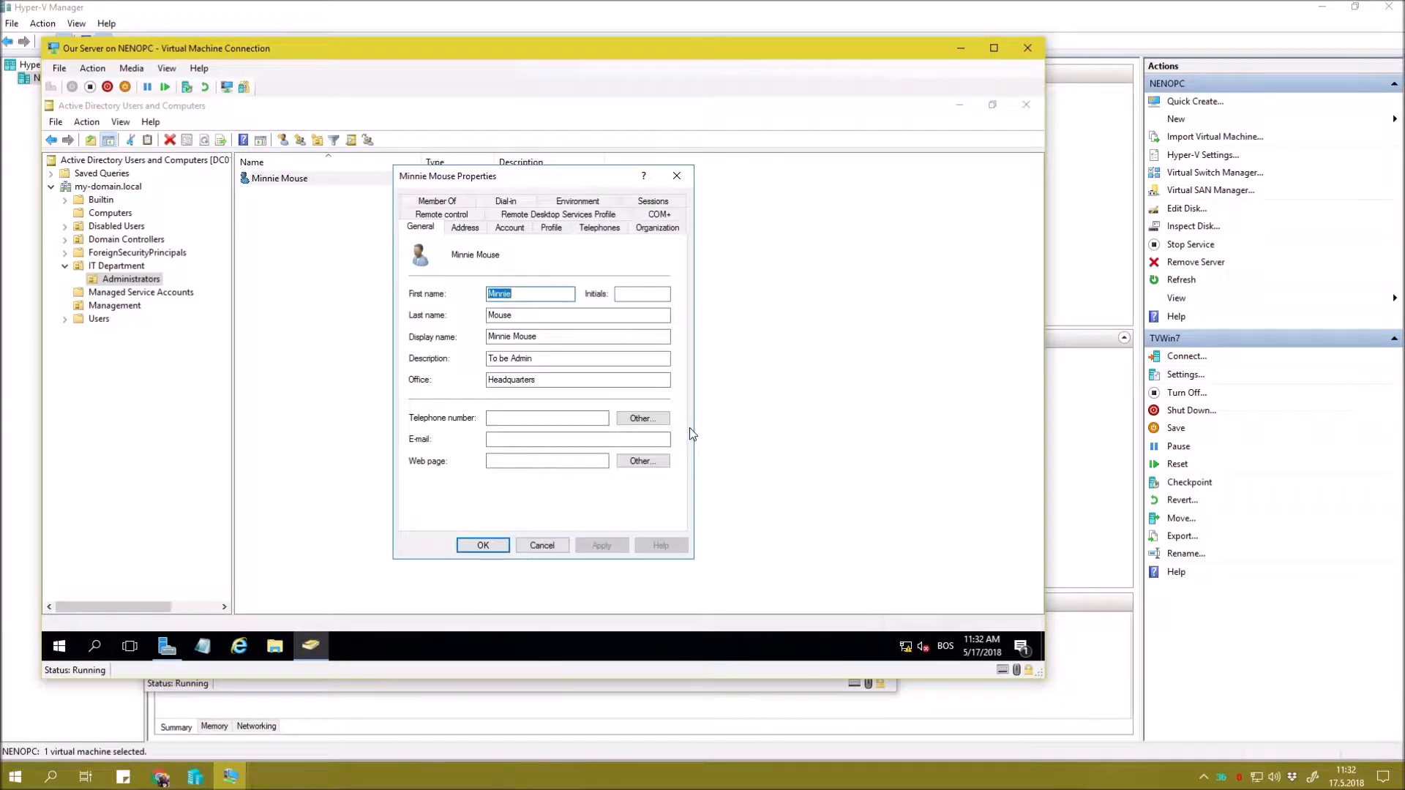
{"action": "left_click", "coordinate": [420, 204]}
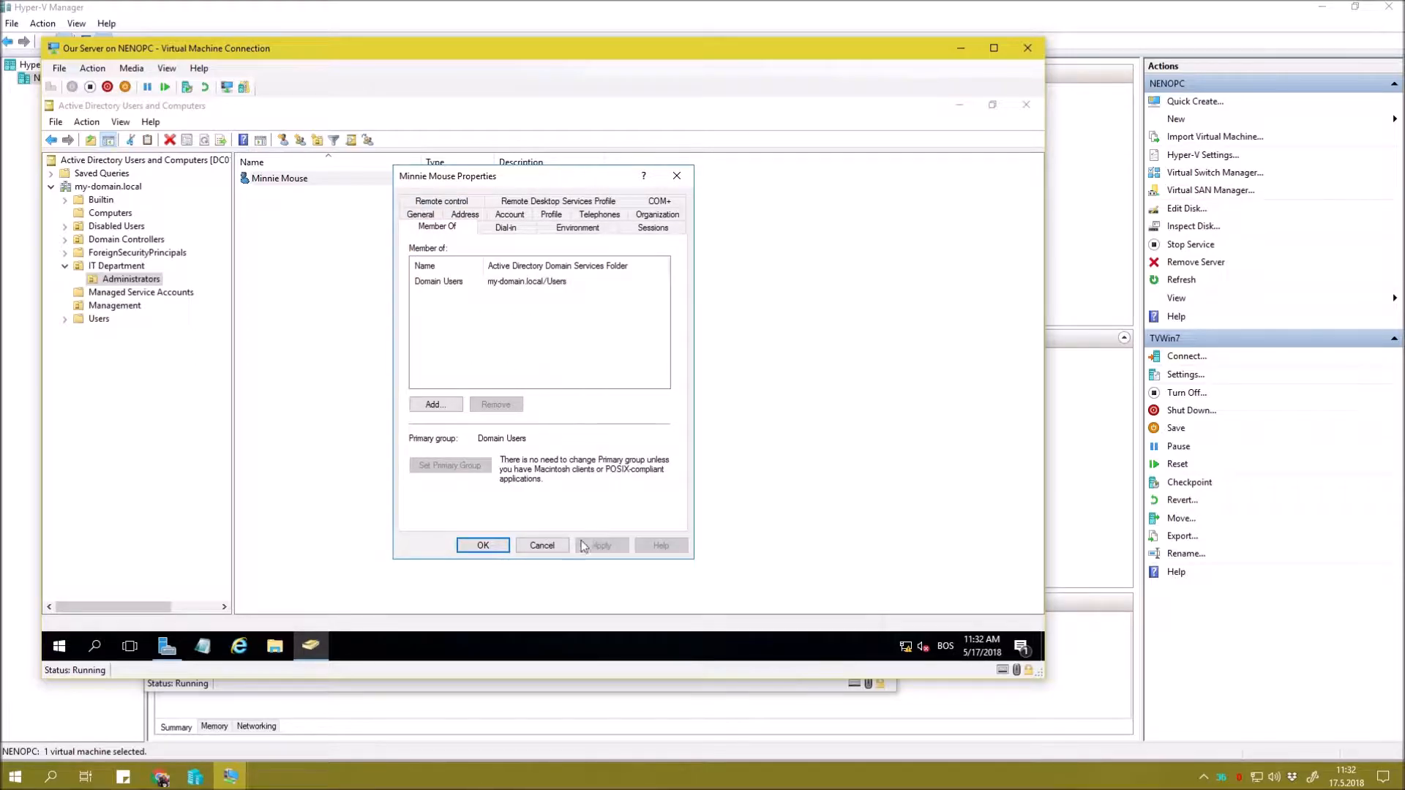
{"action": "left_click", "coordinate": [483, 545]}
Create a new group named Global Admins in the Administrators unit.
{"action": "right_click", "coordinate": [117, 281]}
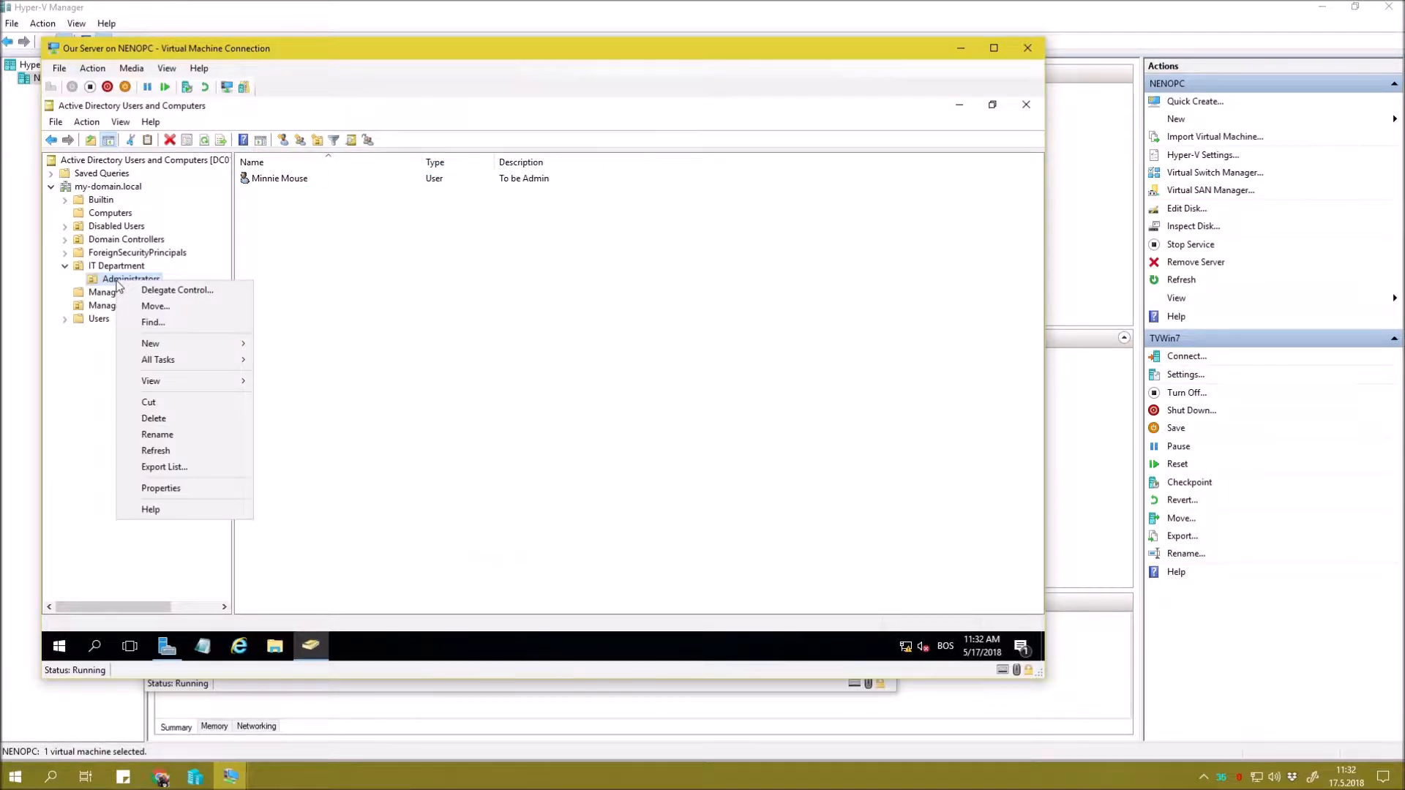
{"action": "mouse_move", "coordinate": [185, 343]}
{"action": "left_click", "coordinate": [308, 376]}
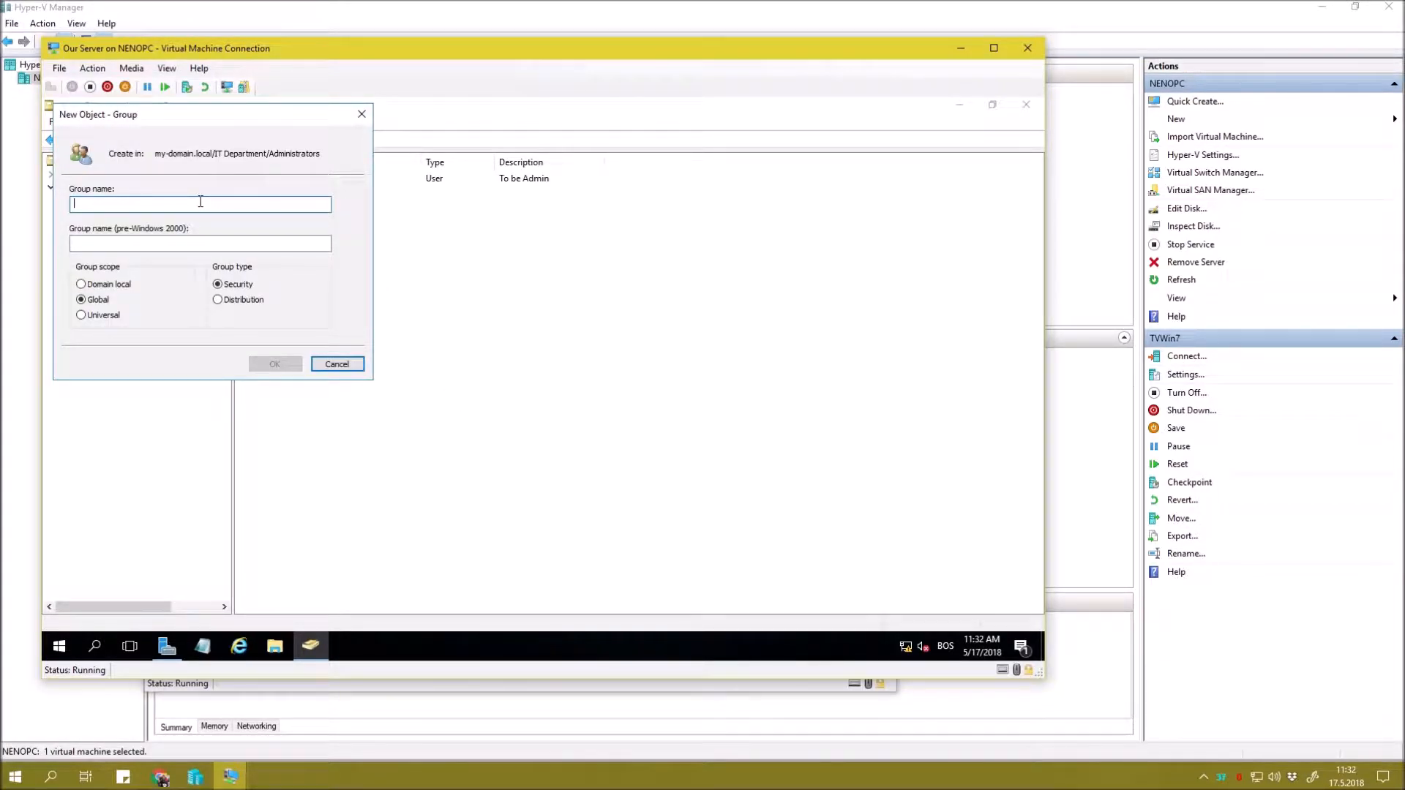
{"action": "type", "text": "G"}
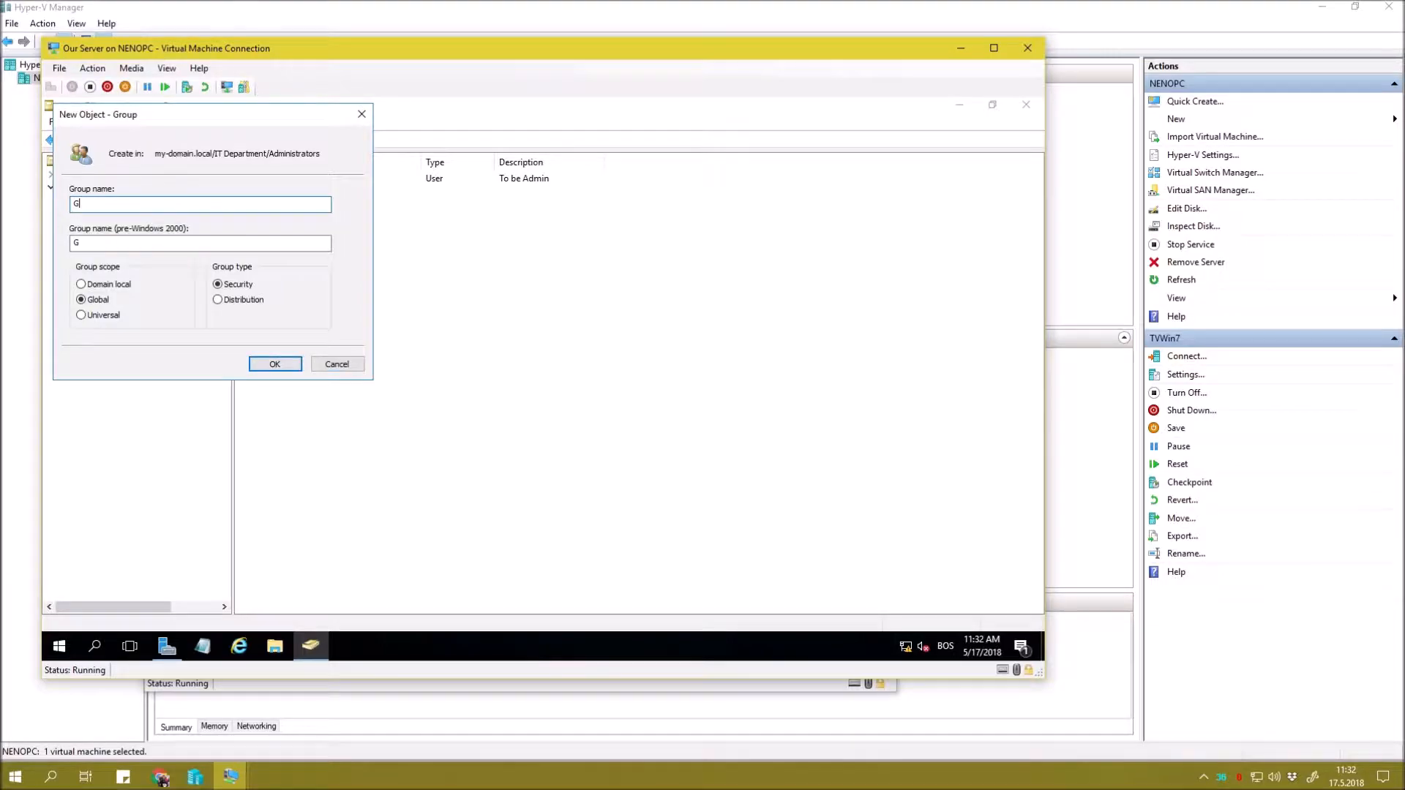
{"action": "type", "text": "lobal Admins"}
{"action": "left_click", "coordinate": [274, 364]}
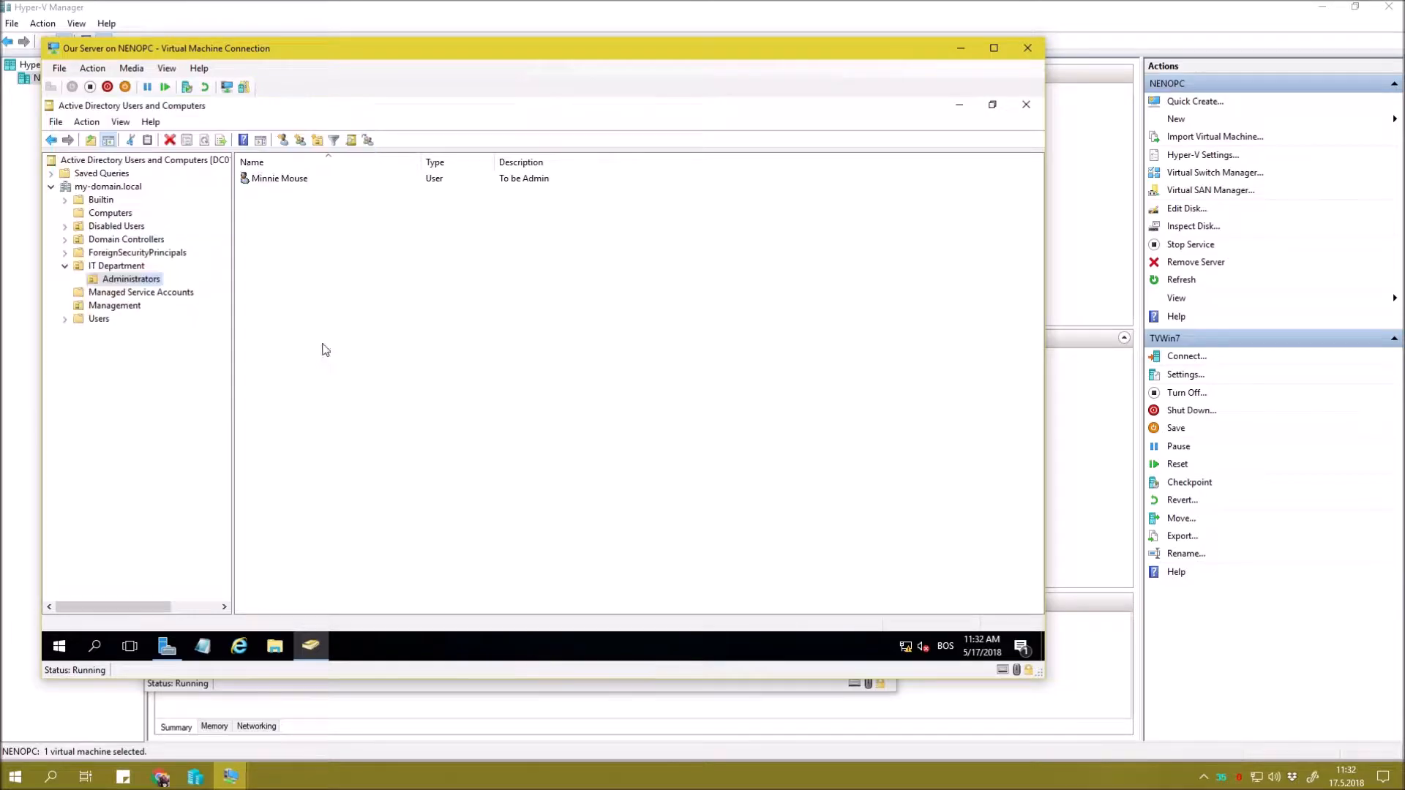
Add the administrator-group domain user as a member of Global Admins and apply.
{"action": "double_click", "coordinate": [317, 181]}
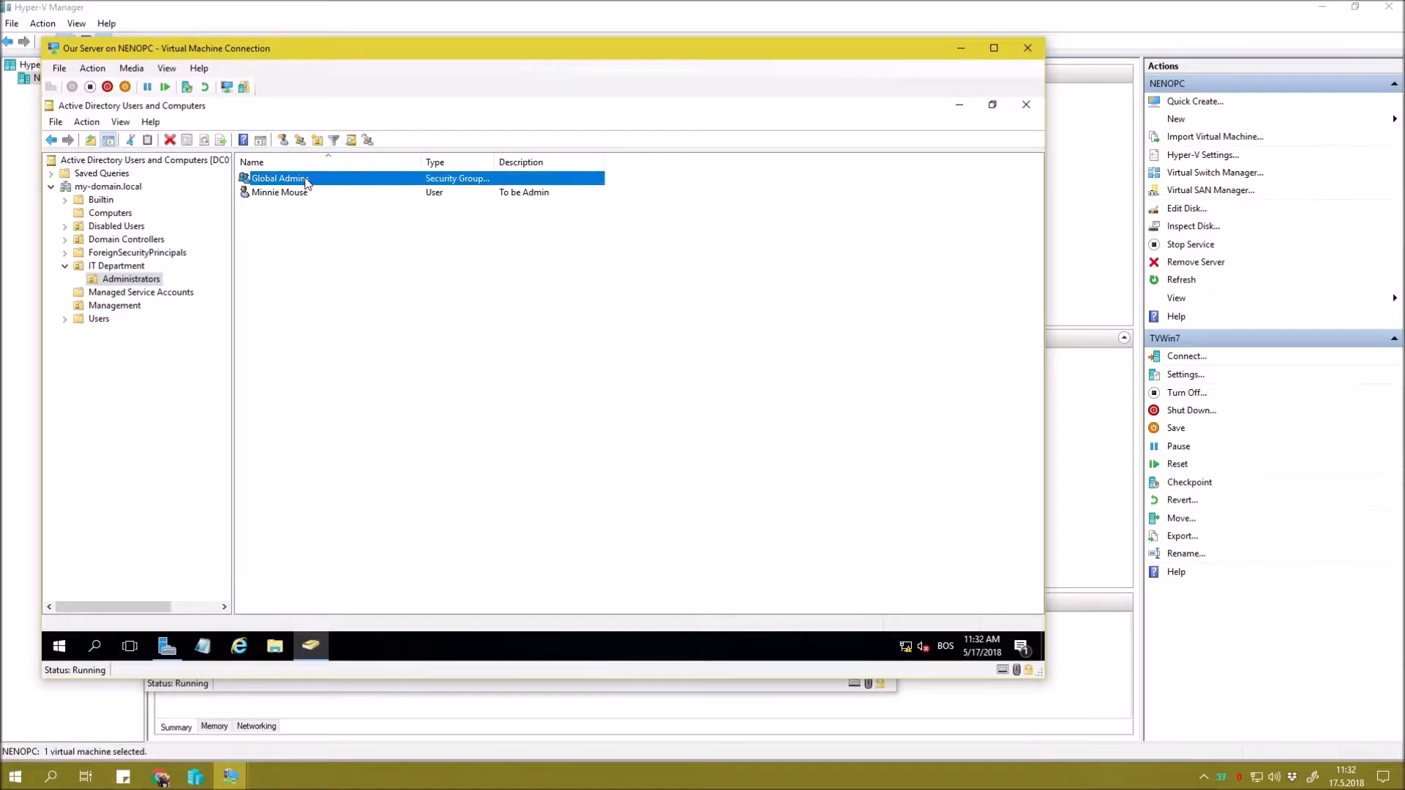
{"action": "left_click", "coordinate": [455, 201]}
{"action": "left_click", "coordinate": [434, 441]}
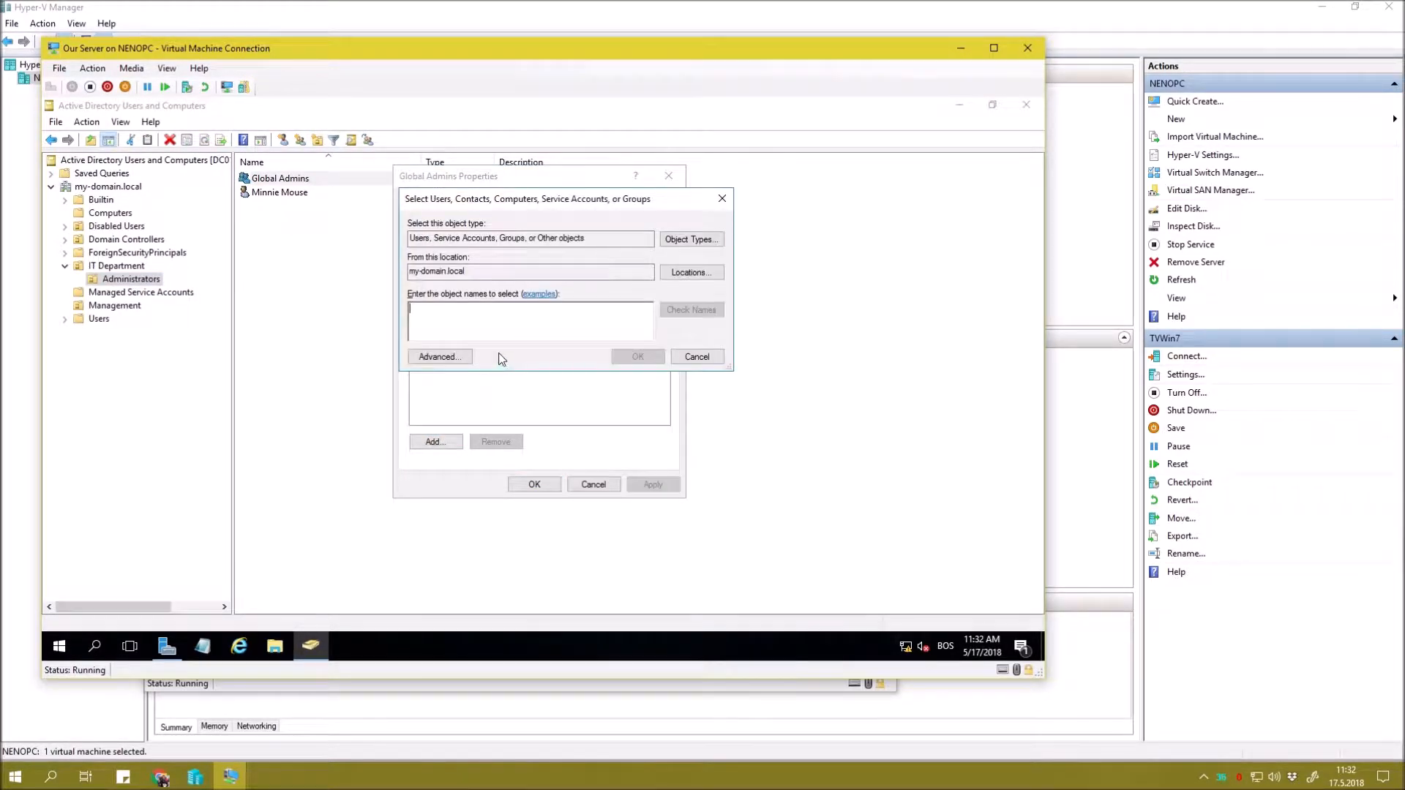
{"action": "type", "text": "minnie"}
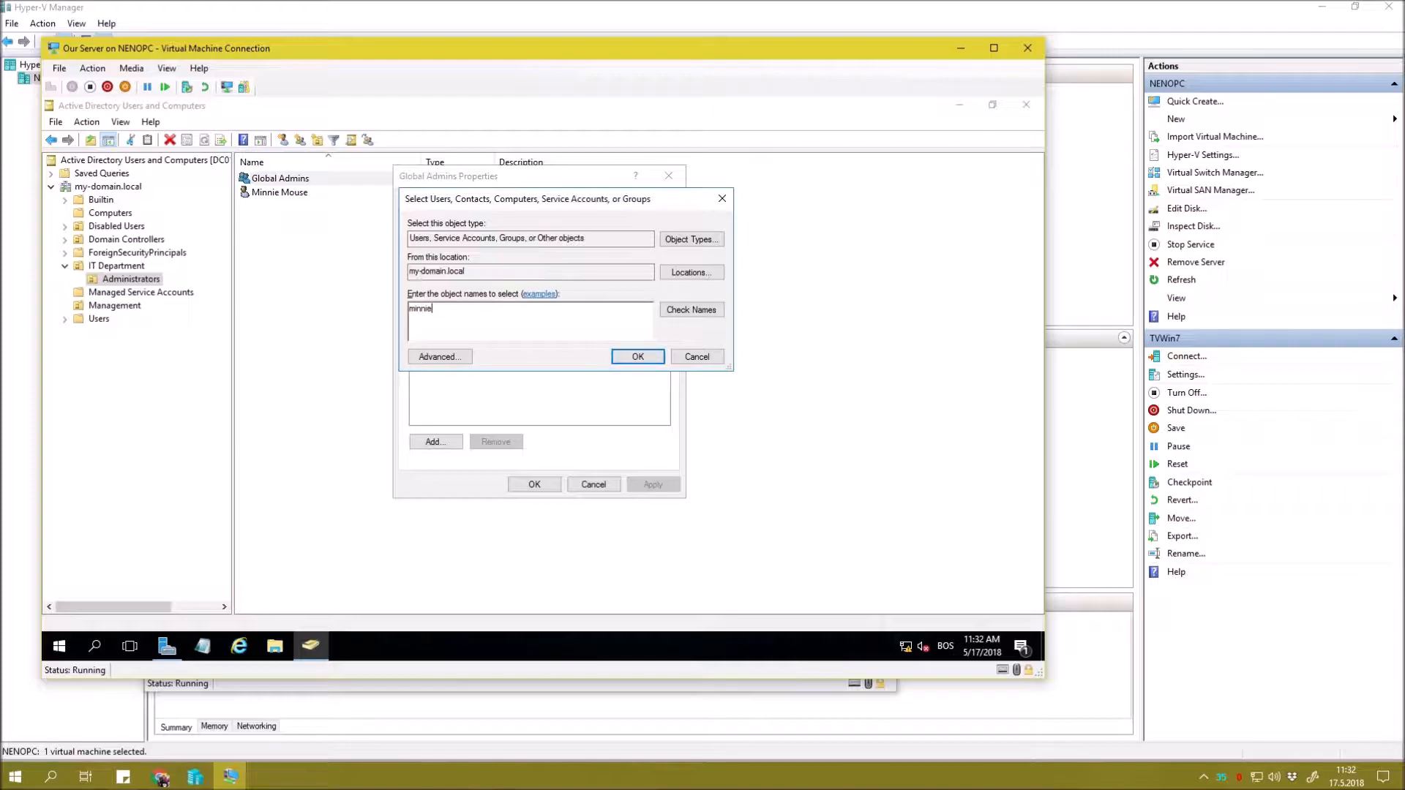
{"action": "key", "text": "Return"}
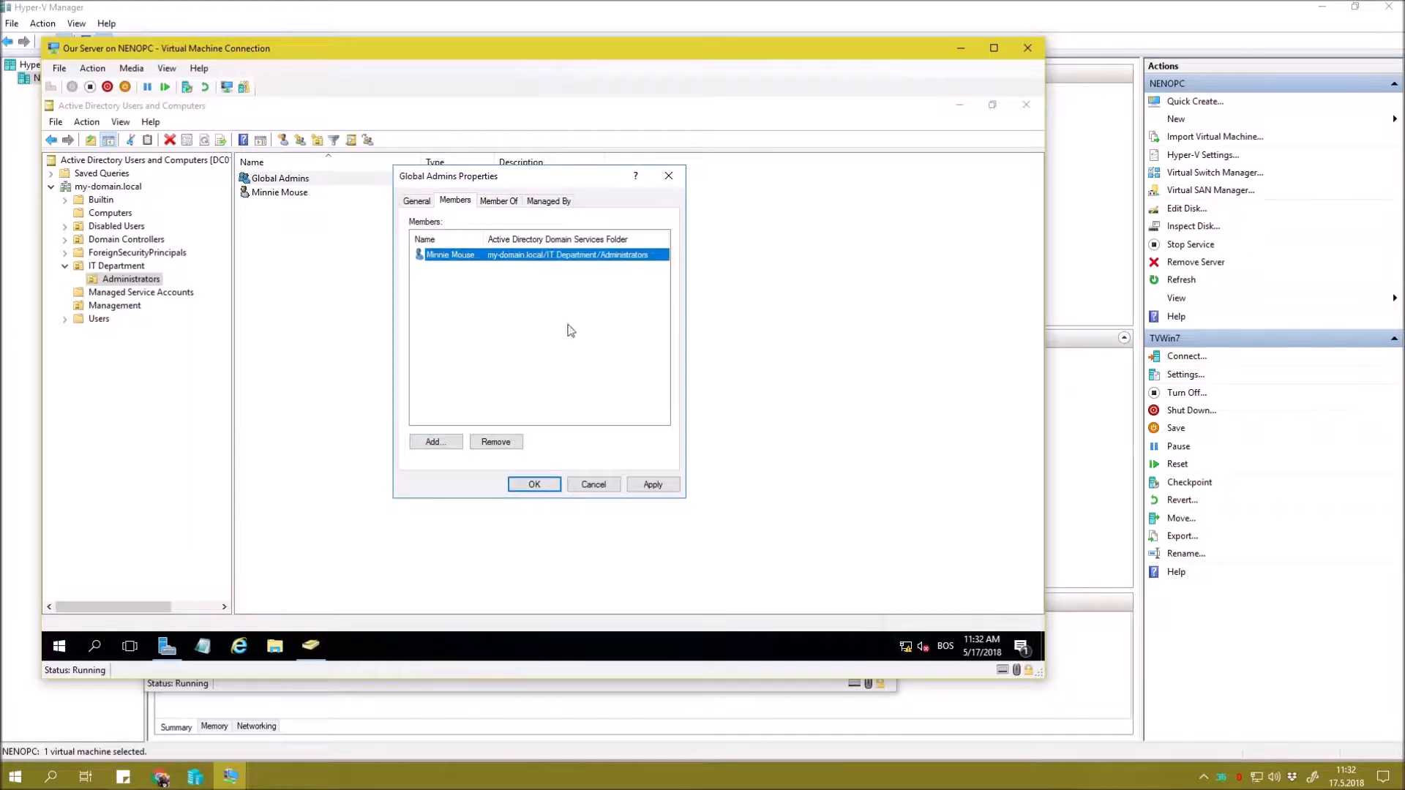
{"action": "left_click", "coordinate": [667, 488]}
{"action": "left_click", "coordinate": [553, 488]}
{"action": "right_click", "coordinate": [506, 298]}
{"action": "left_click", "coordinate": [342, 245]}
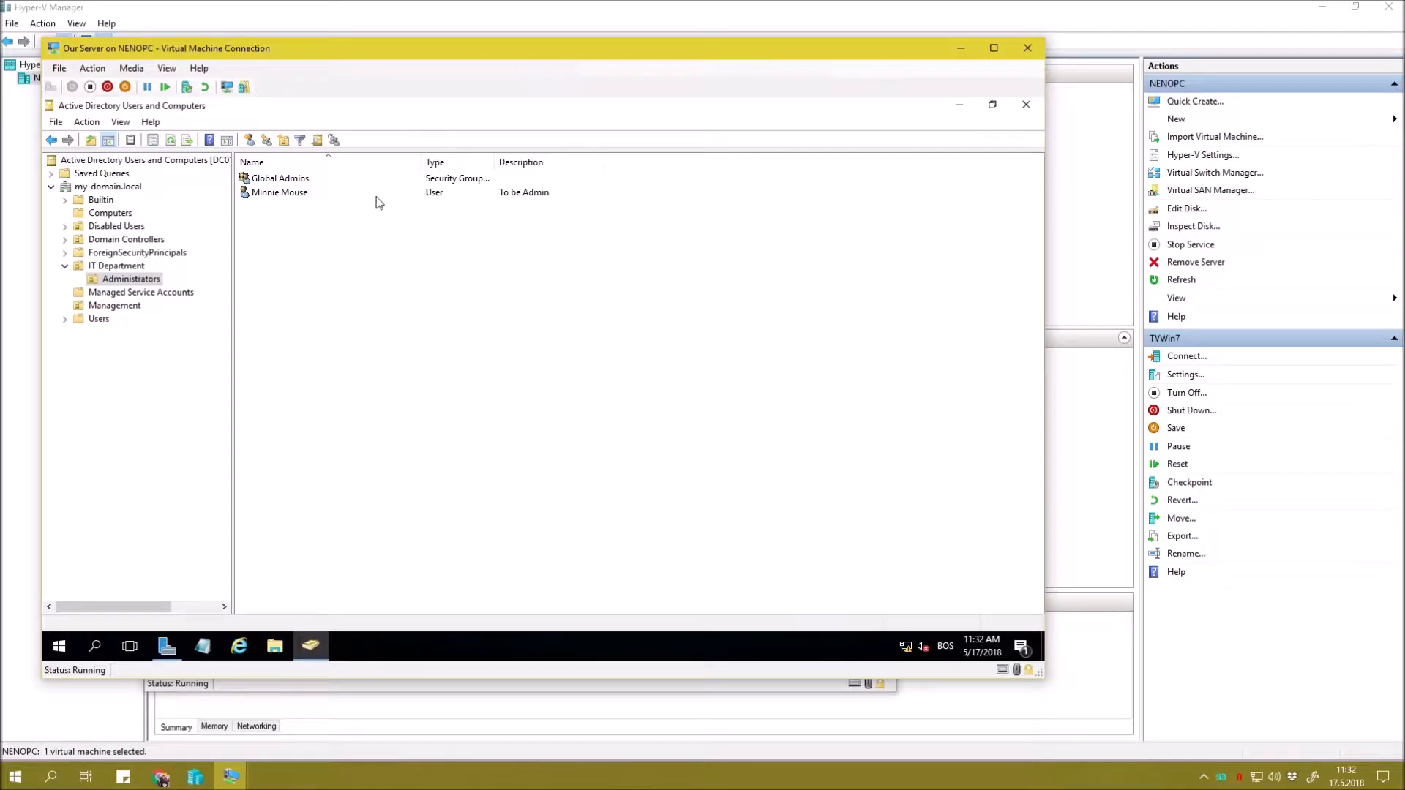
Widen the Type column, then launch Group Policy Management from Server Manager's Tools.
{"action": "left_click_drag", "start_coordinate": [495, 162], "coordinate": [539, 163]}
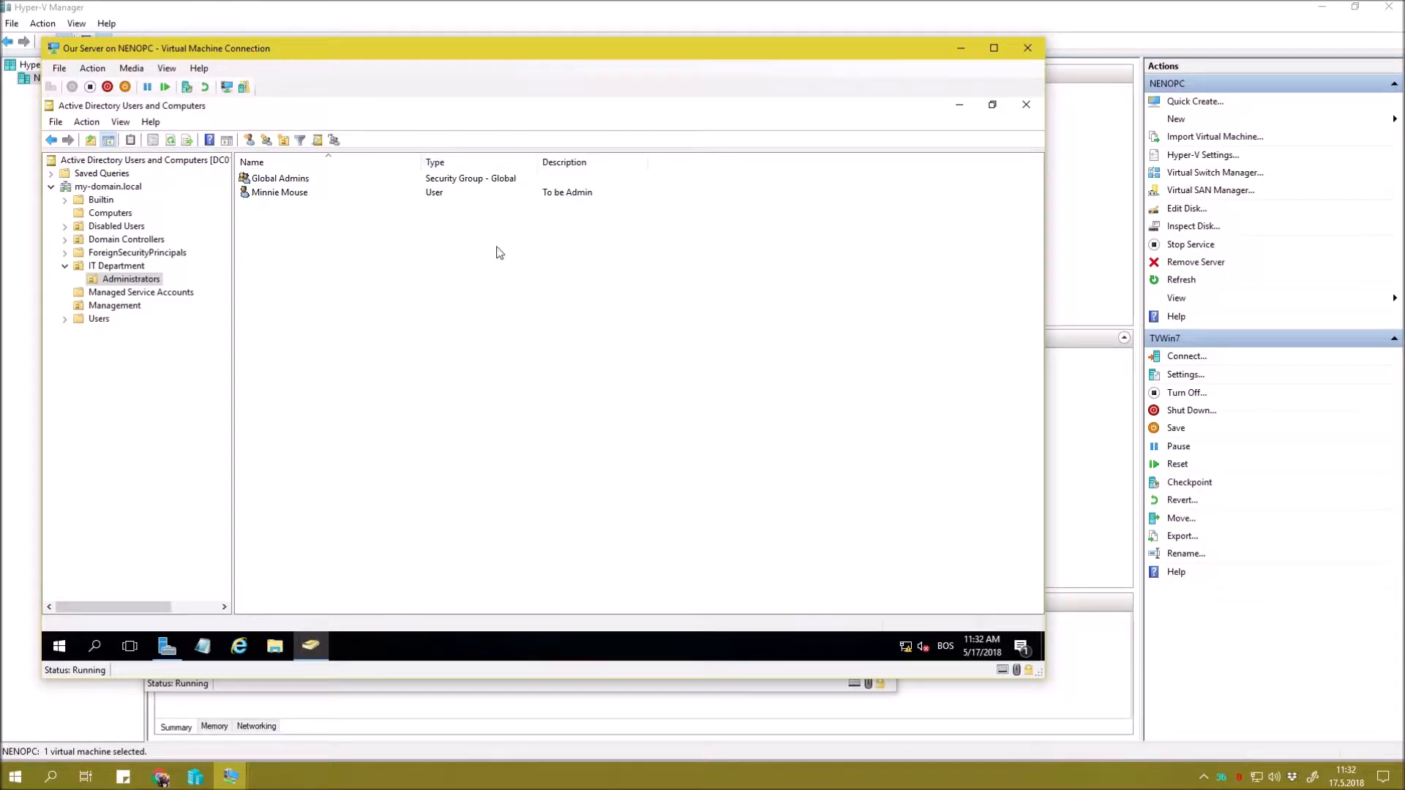
{"action": "left_click", "coordinate": [258, 196]}
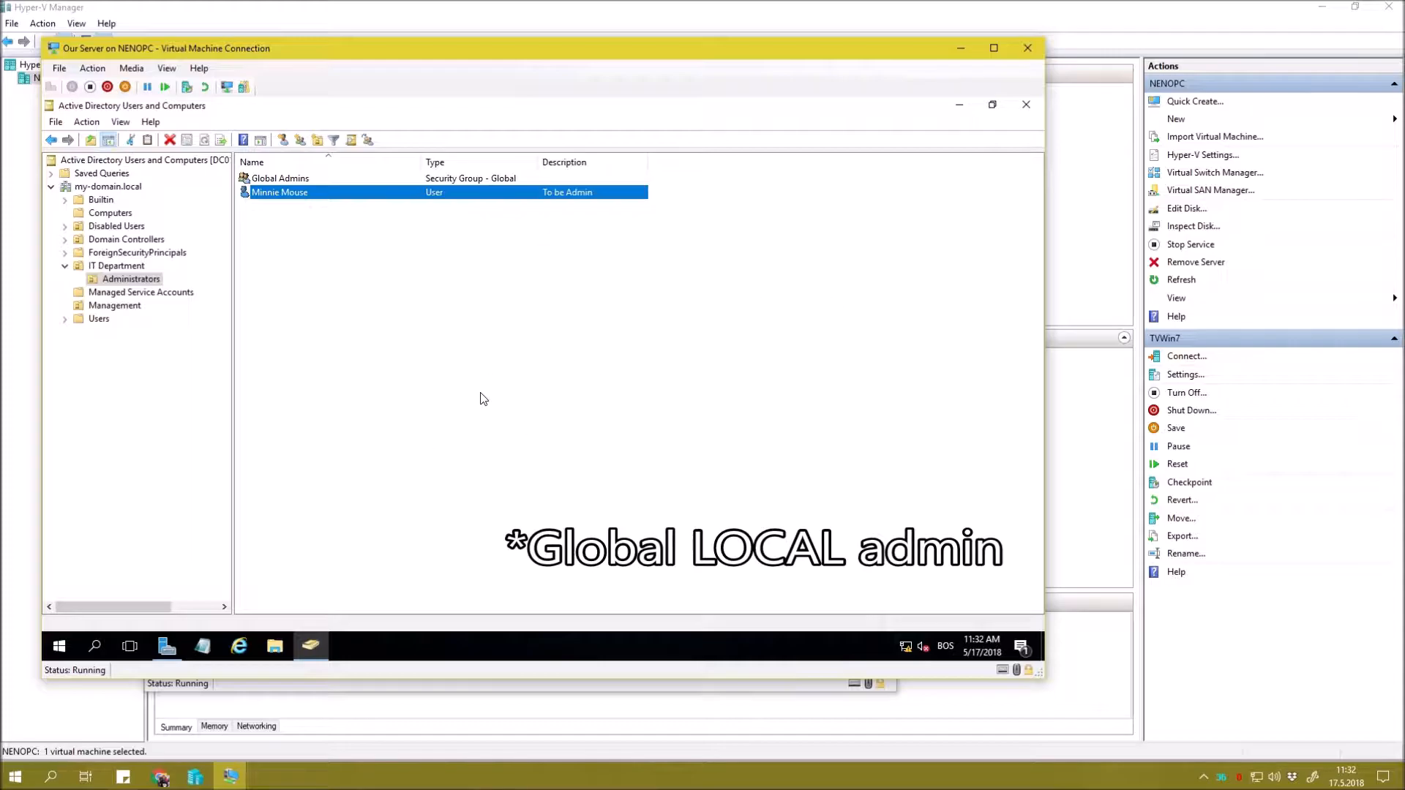
{"action": "left_click", "coordinate": [167, 645]}
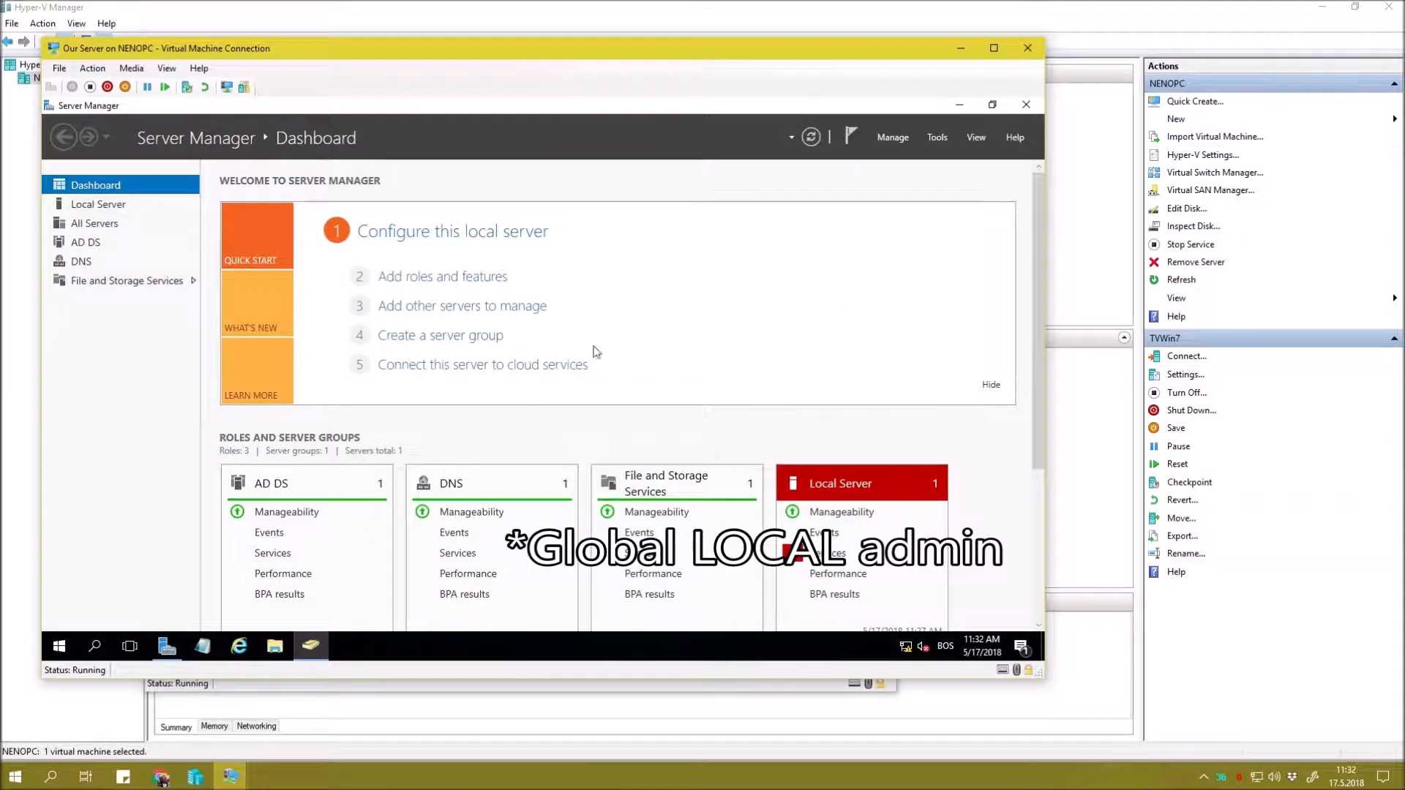
{"action": "left_click", "coordinate": [925, 138]}
{"action": "left_click", "coordinate": [888, 350]}
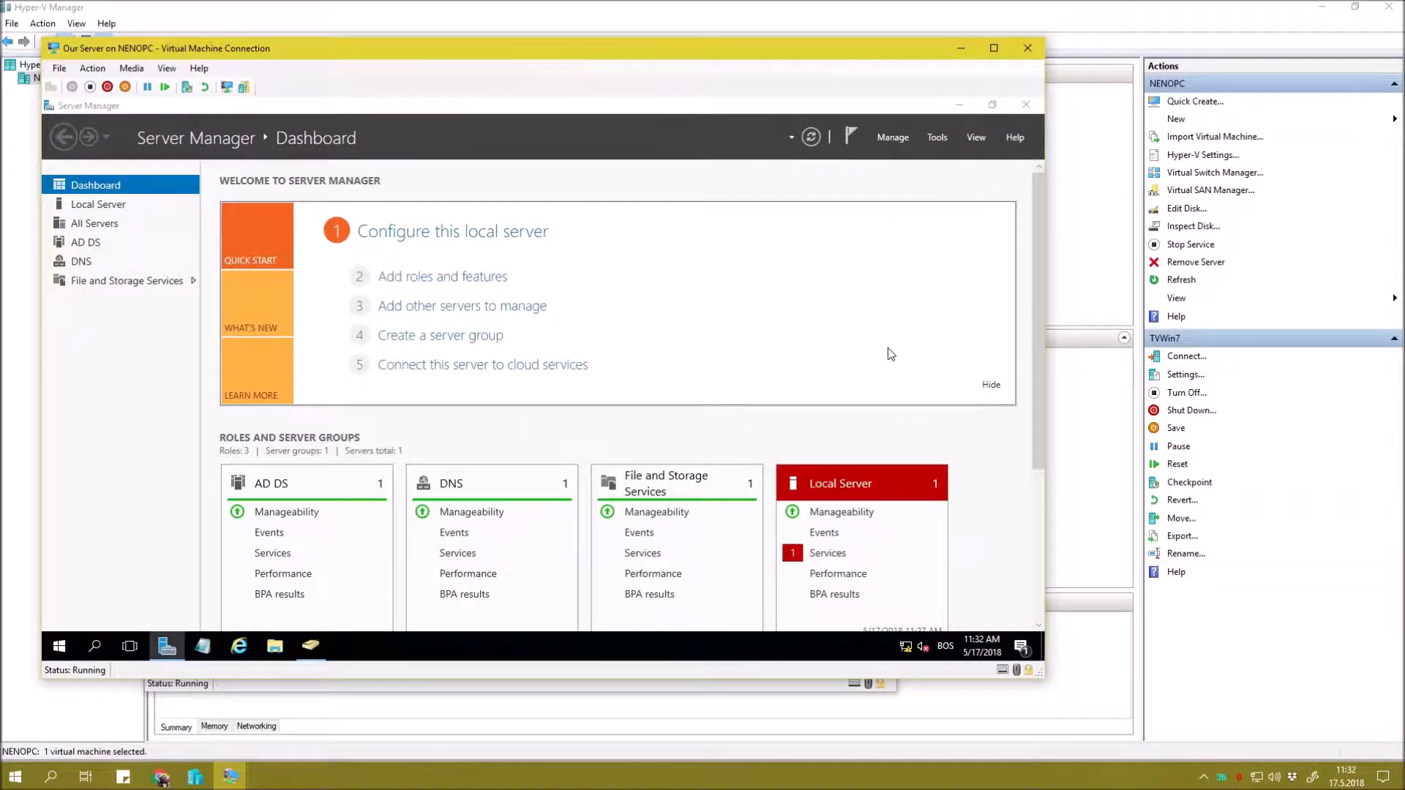
{"action": "left_click", "coordinate": [960, 104]}
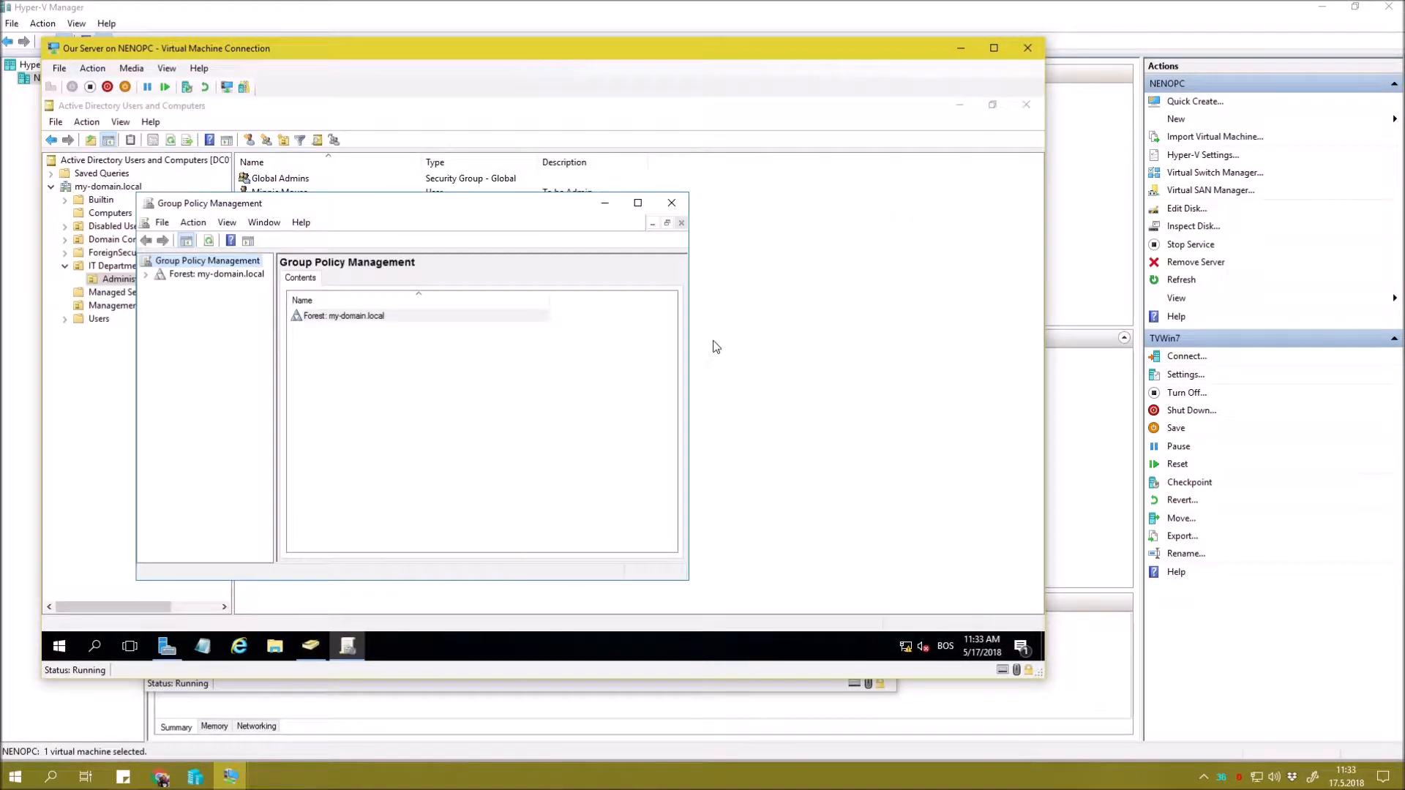
Expand Domains > my-domain.local and open Default Domain Policy, acknowledging the link notice.
{"action": "double_click", "coordinate": [177, 275]}
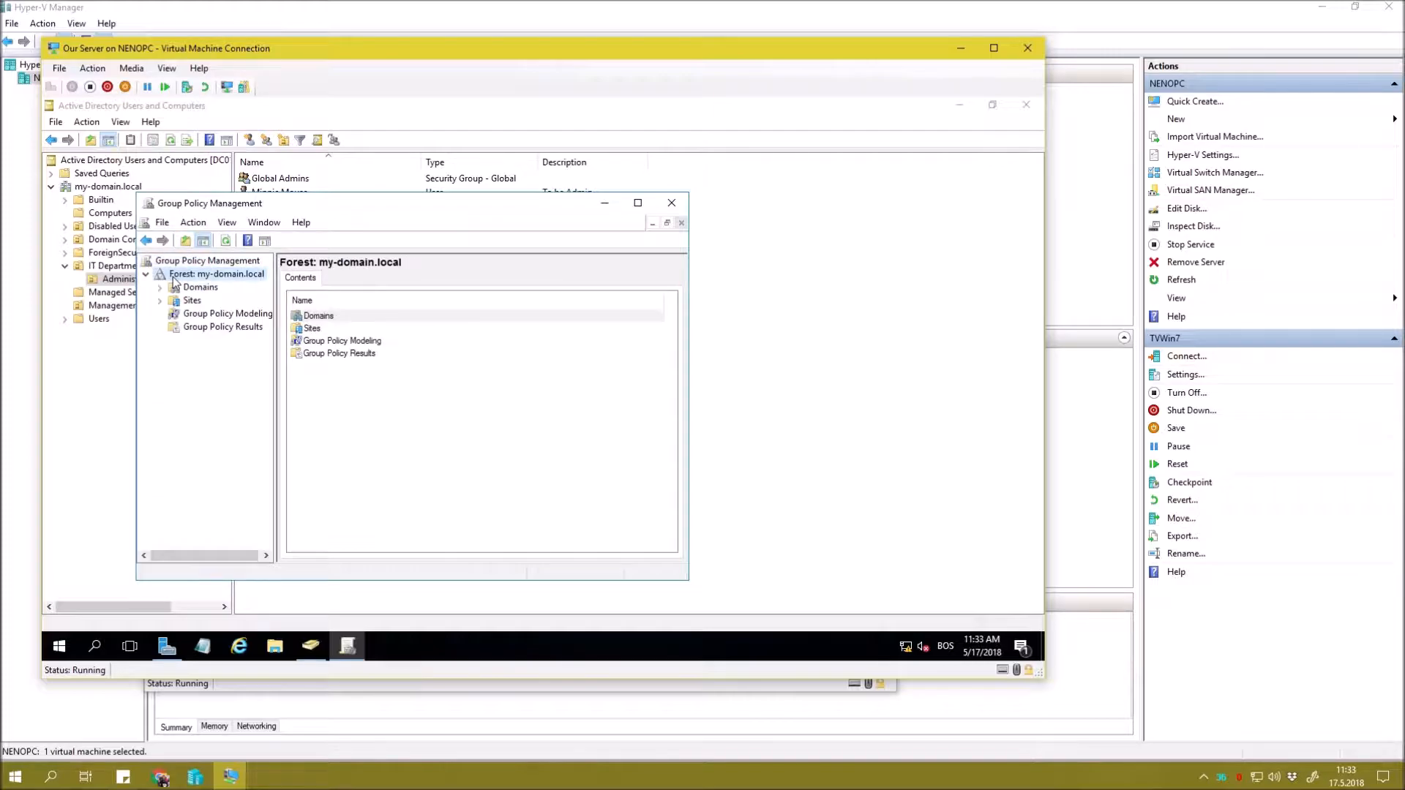
{"action": "double_click", "coordinate": [454, 209]}
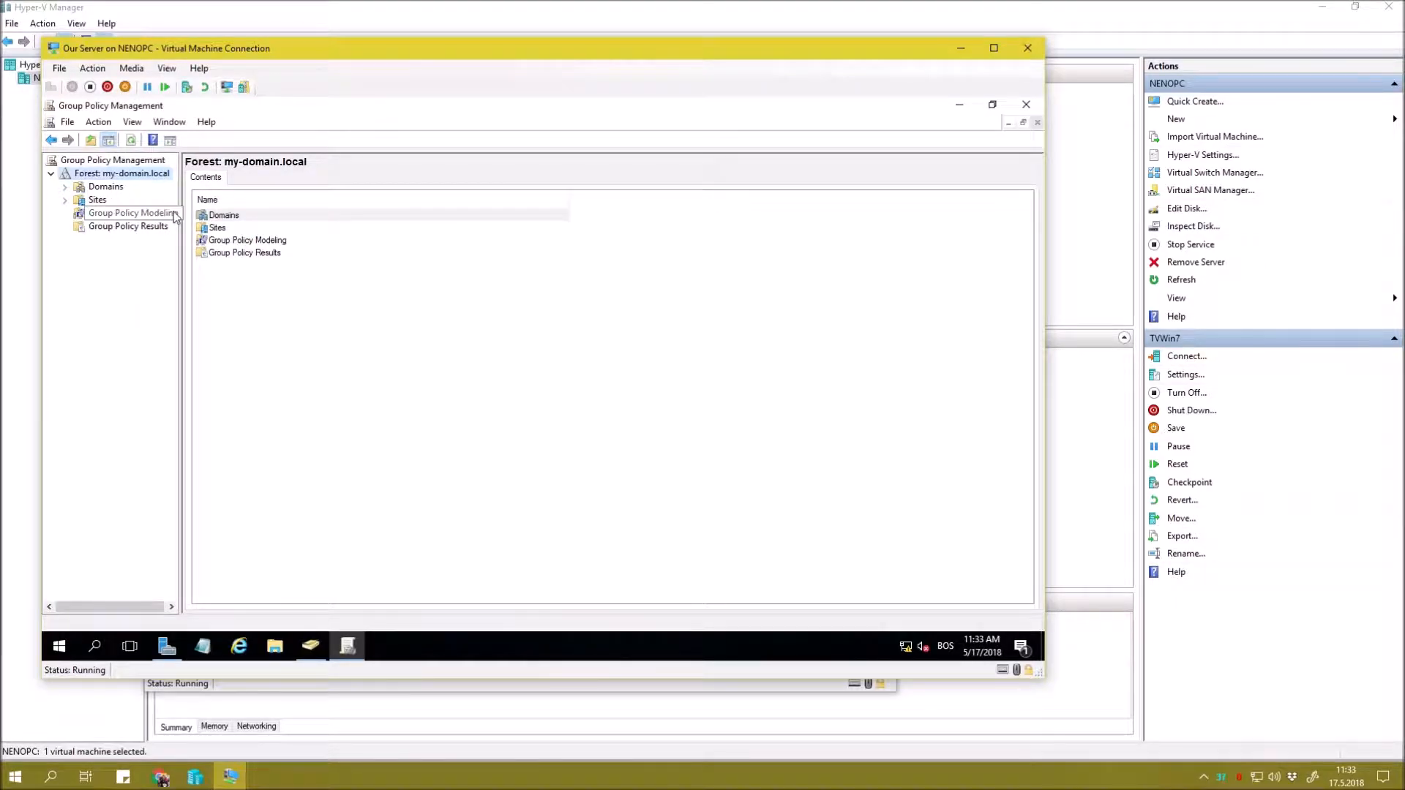
{"action": "left_click_drag", "start_coordinate": [179, 212], "coordinate": [234, 212]}
{"action": "left_click", "coordinate": [65, 187]}
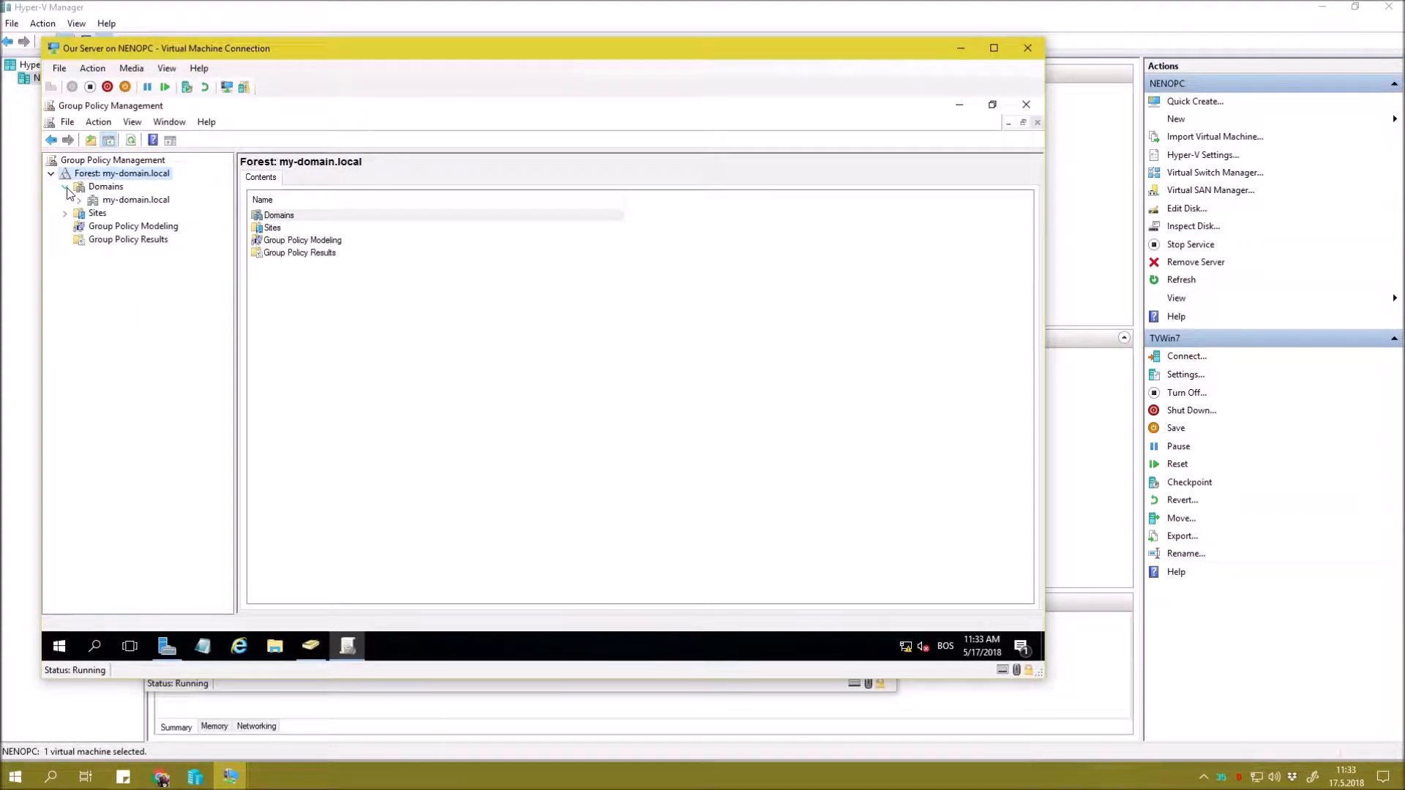
{"action": "left_click", "coordinate": [78, 202]}
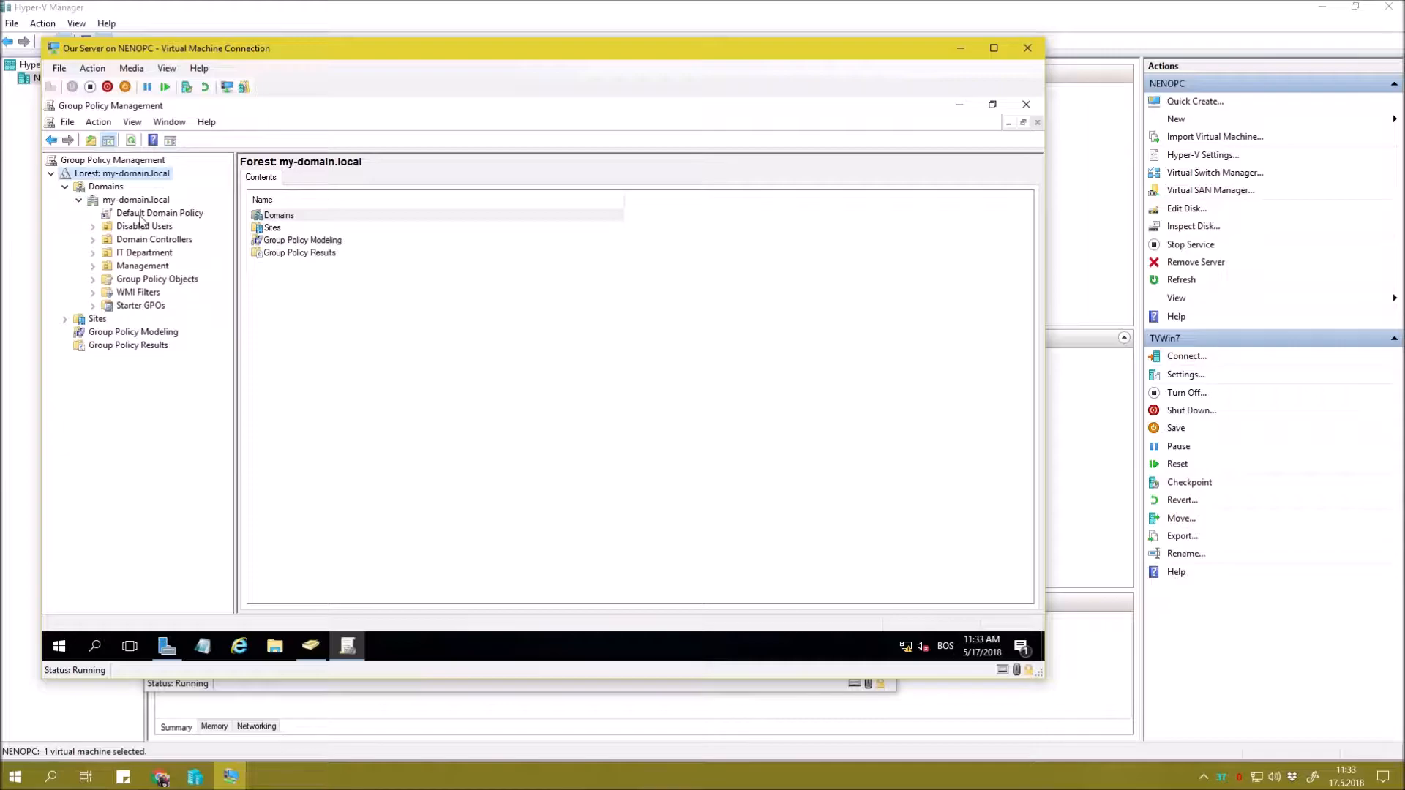
{"action": "left_click", "coordinate": [159, 215]}
{"action": "left_click", "coordinate": [649, 401]}
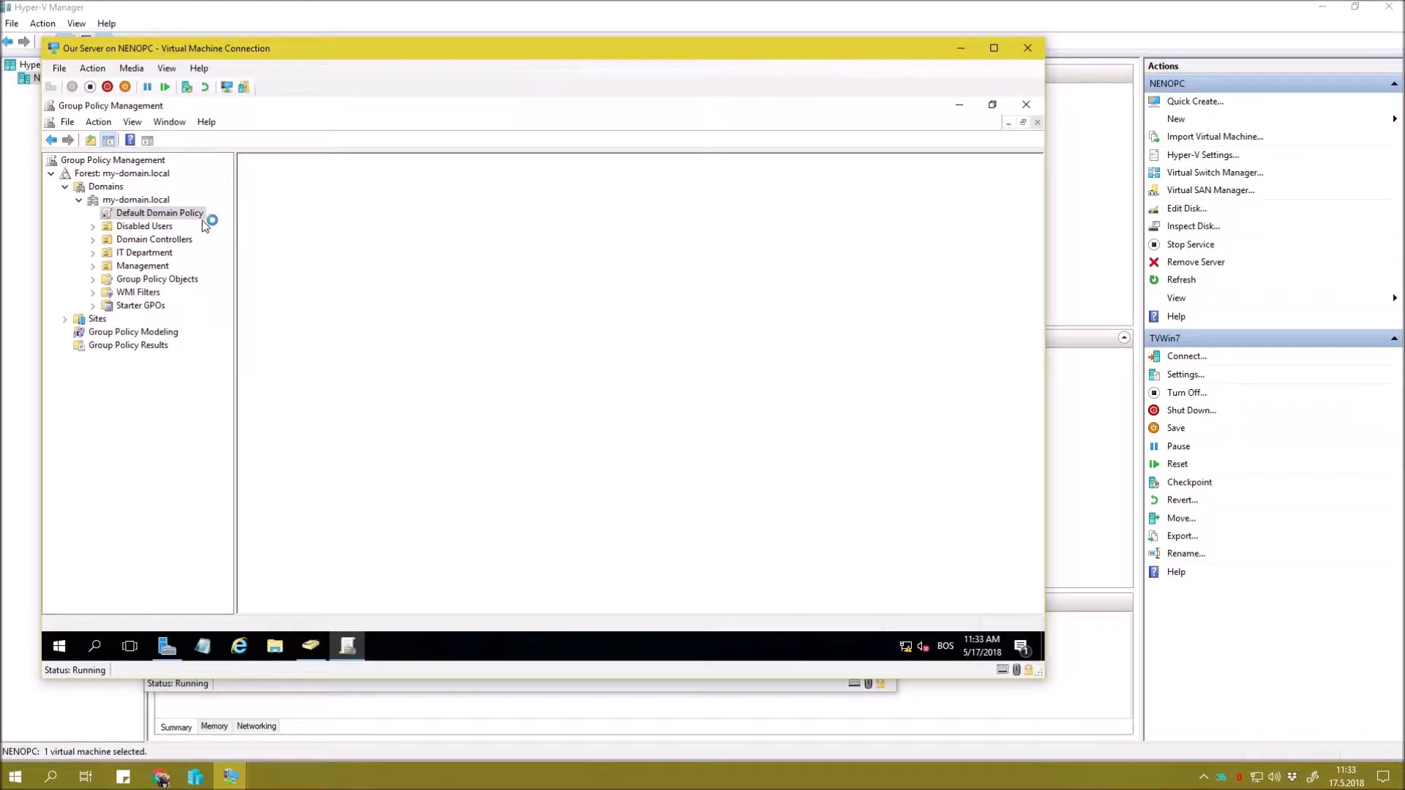
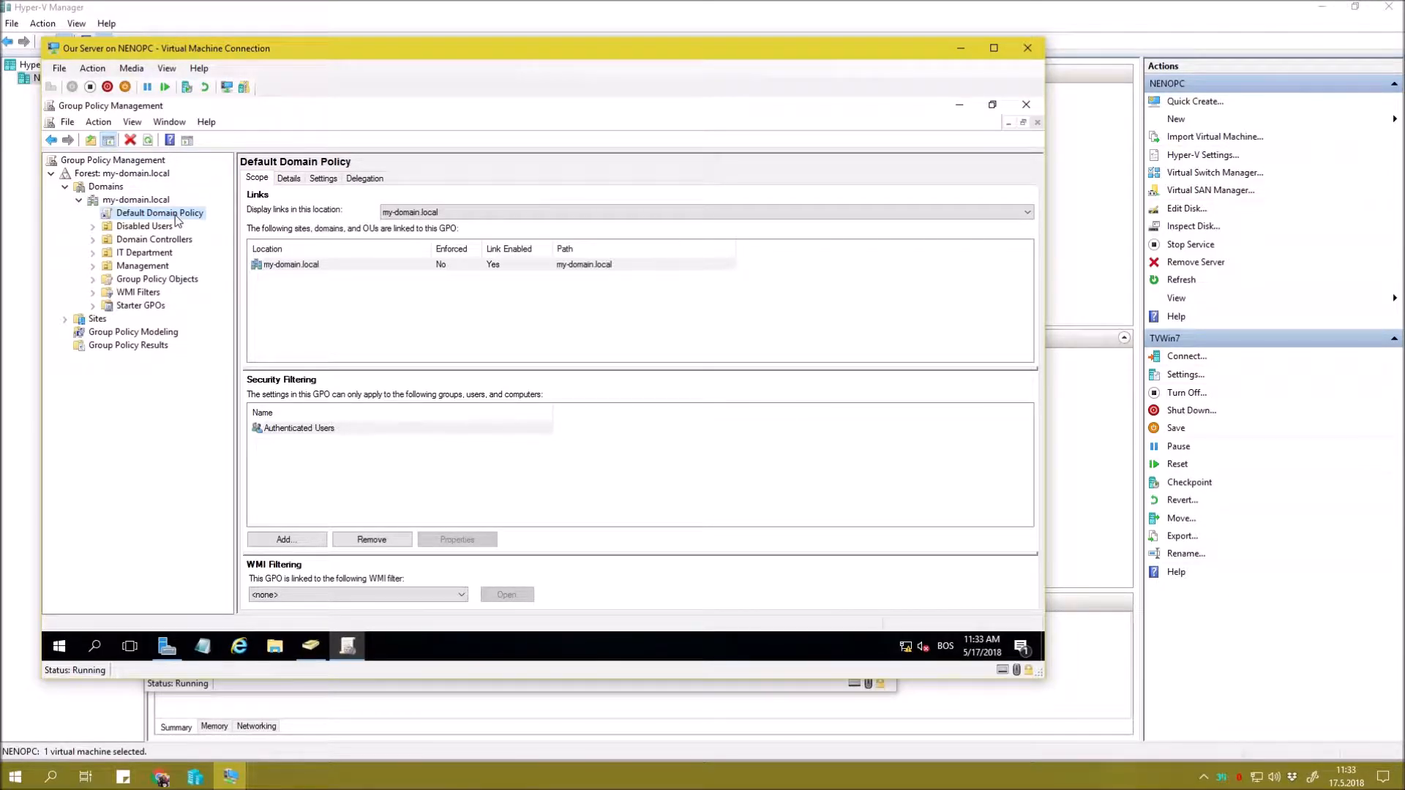
Create a new empty GPO named 'GPO Add Admins as Local' under Group Policy Objects.
{"action": "left_click", "coordinate": [150, 279]}
{"action": "left_click", "coordinate": [94, 280]}
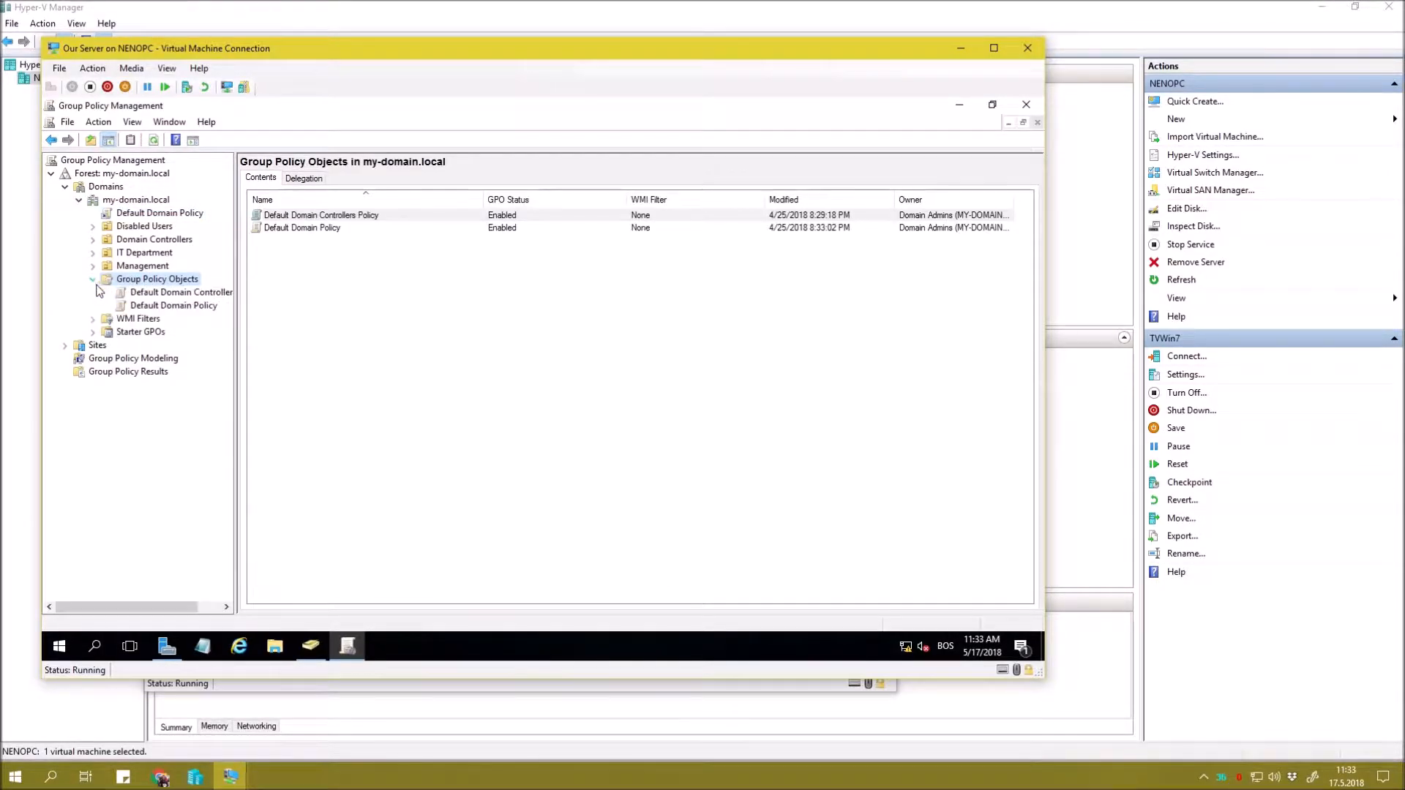
{"action": "right_click", "coordinate": [148, 285]}
{"action": "left_click", "coordinate": [170, 289]}
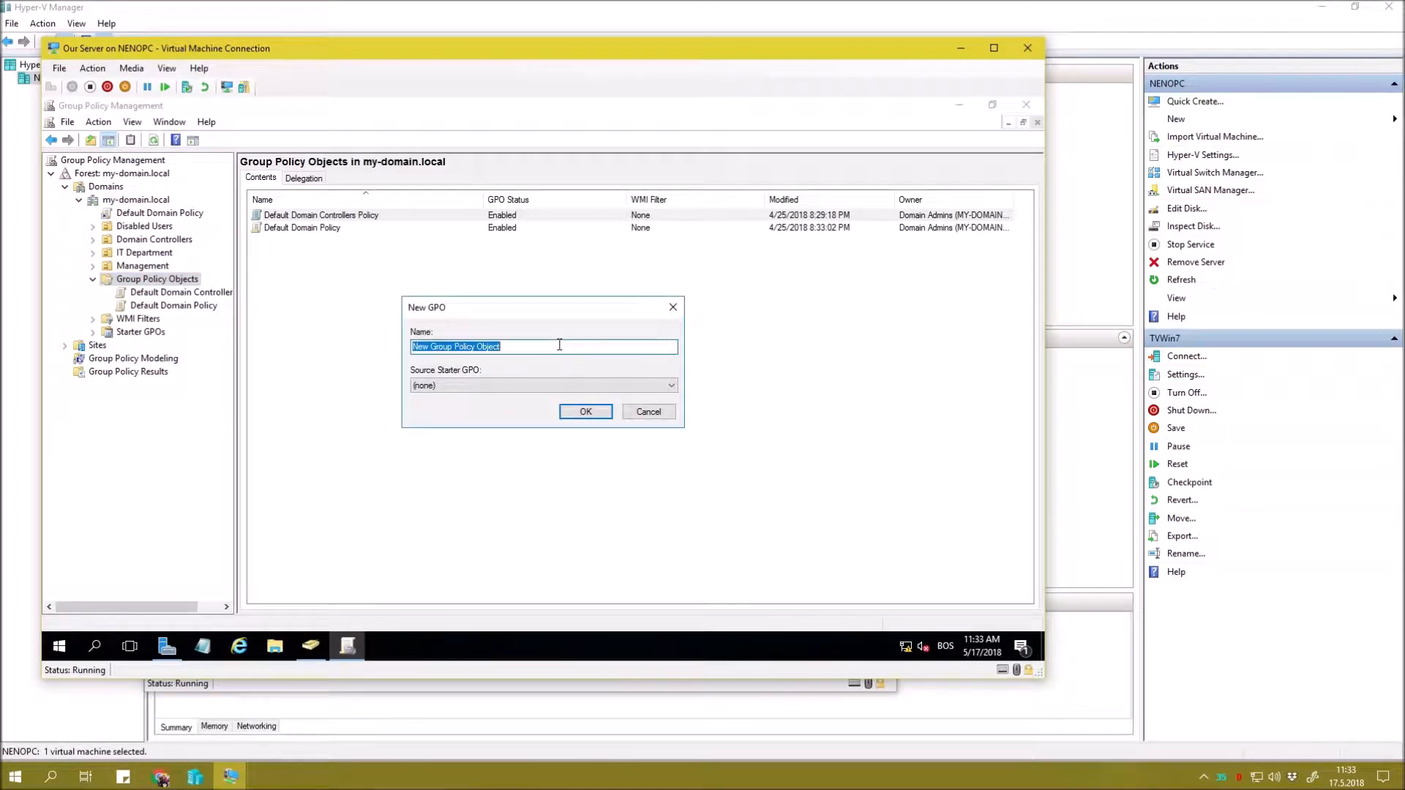
{"action": "type", "text": "GPO Add Admins as Local"}
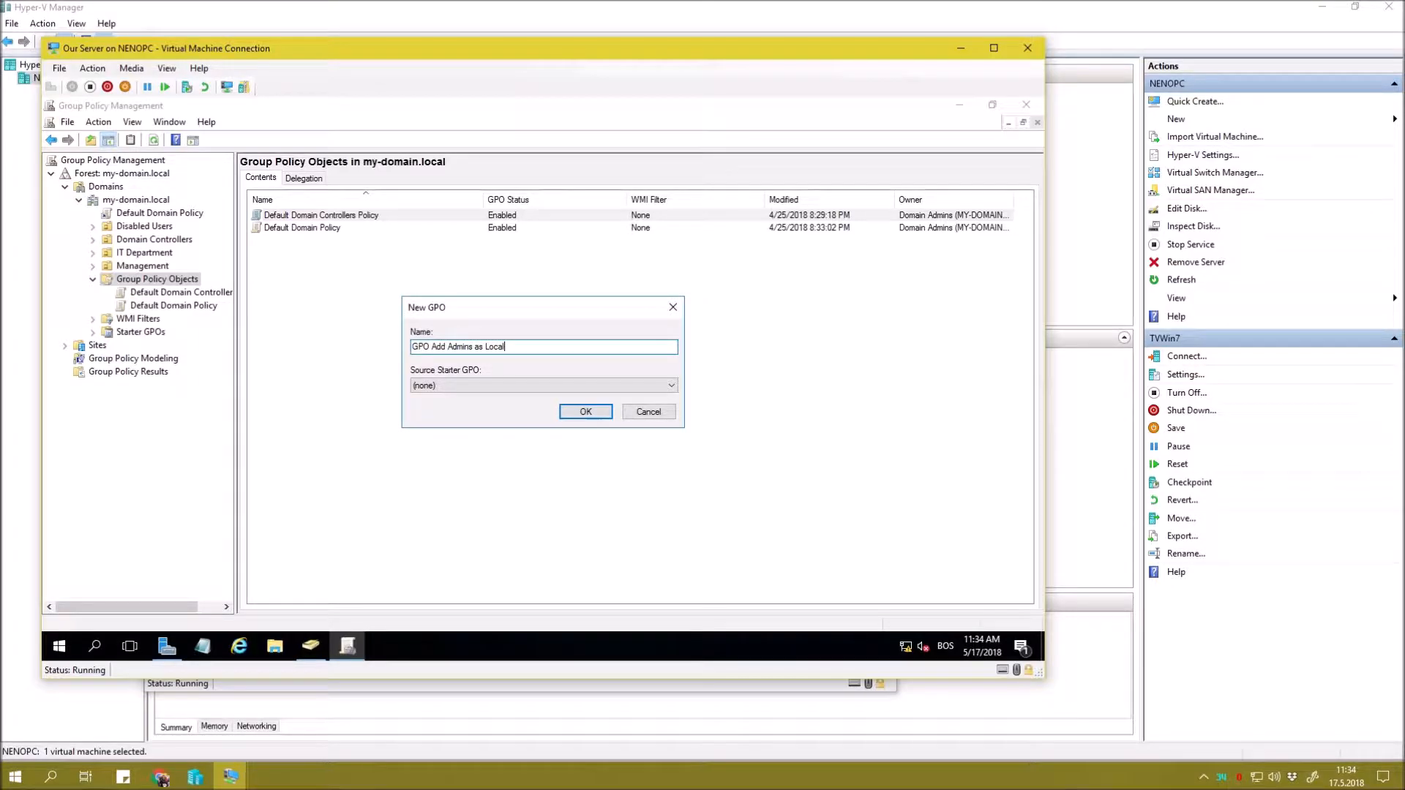
{"action": "left_click", "coordinate": [599, 411]}
Open the new GPO in Group Policy Management Editor and enlarge and reposition its window.
{"action": "right_click", "coordinate": [339, 244]}
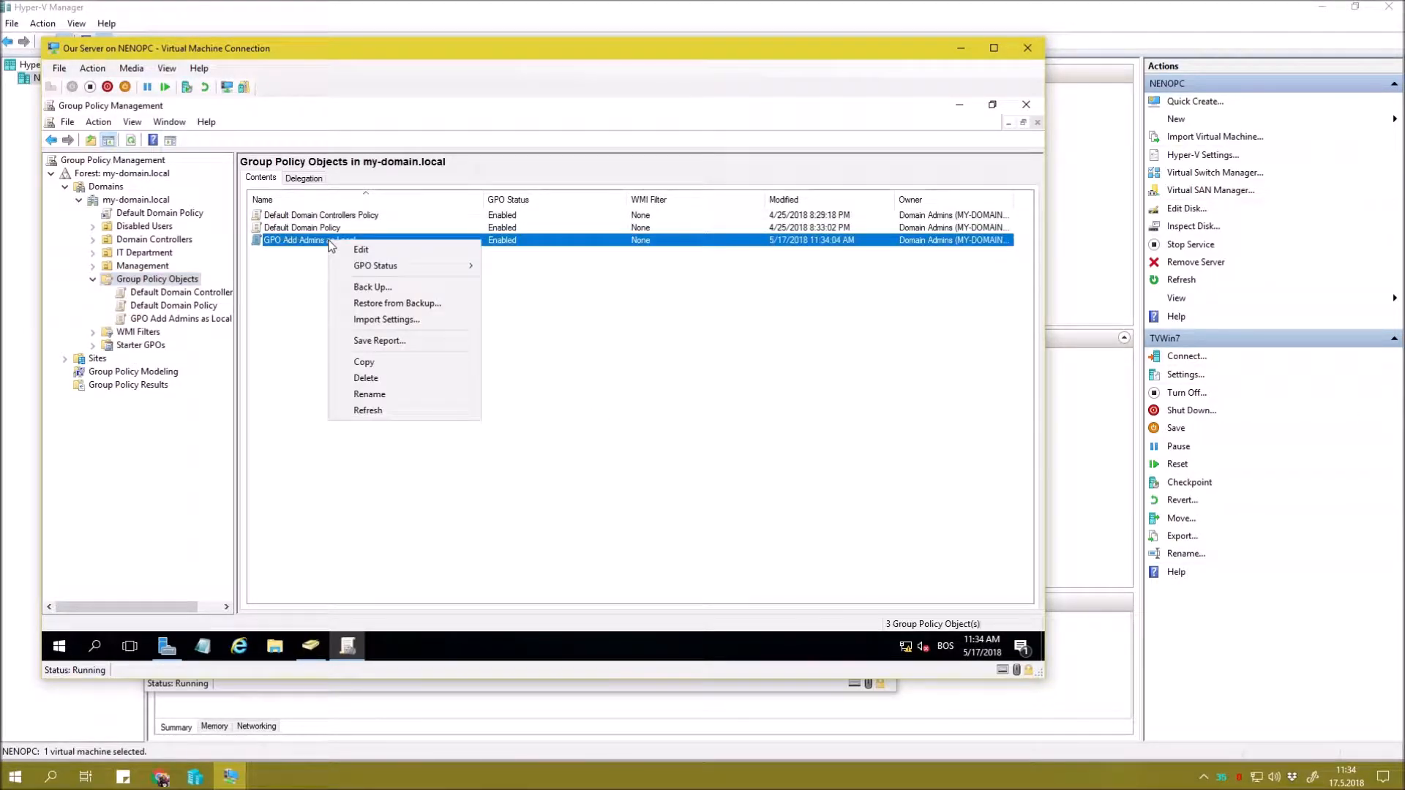
{"action": "key", "text": "Escape"}
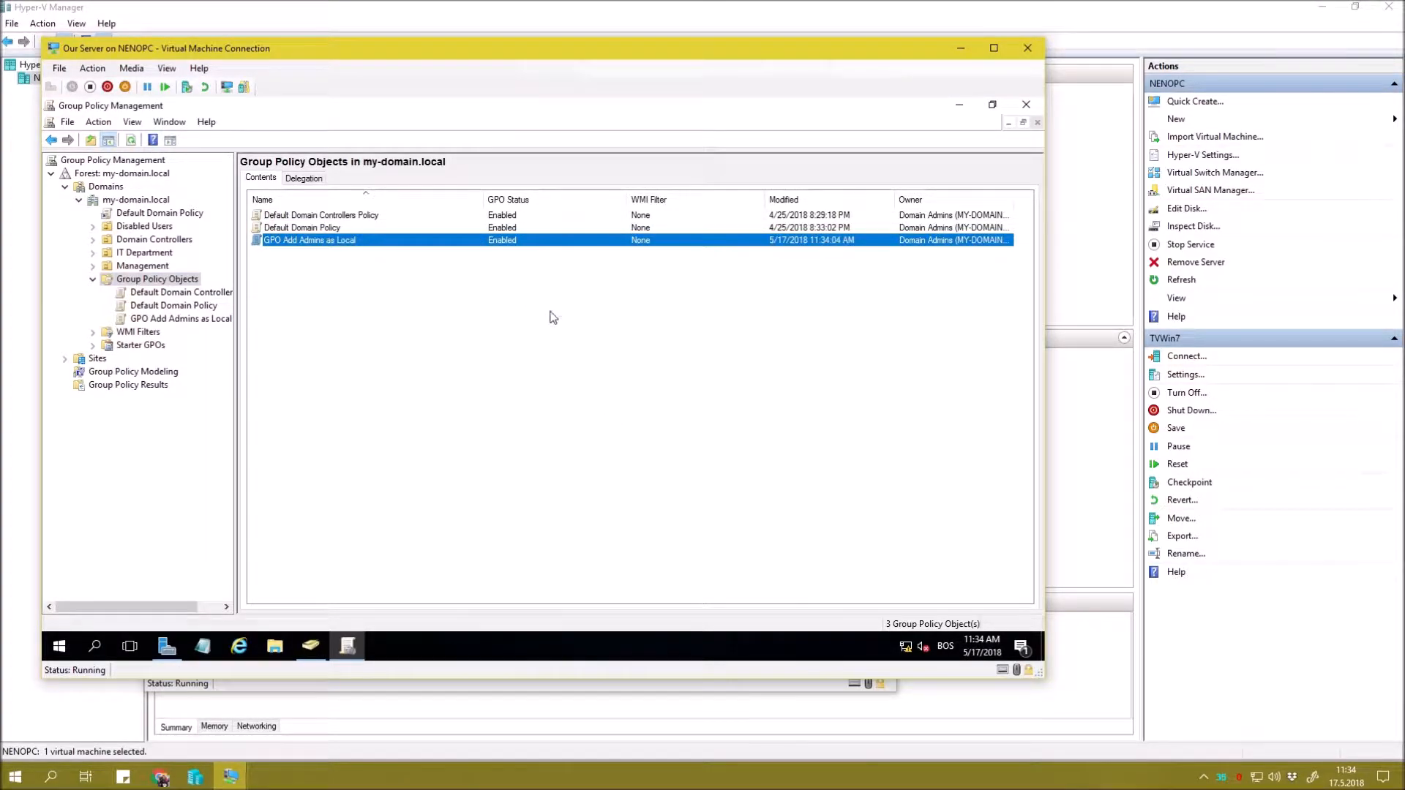
{"action": "left_click_drag", "start_coordinate": [343, 175], "coordinate": [525, 172]}
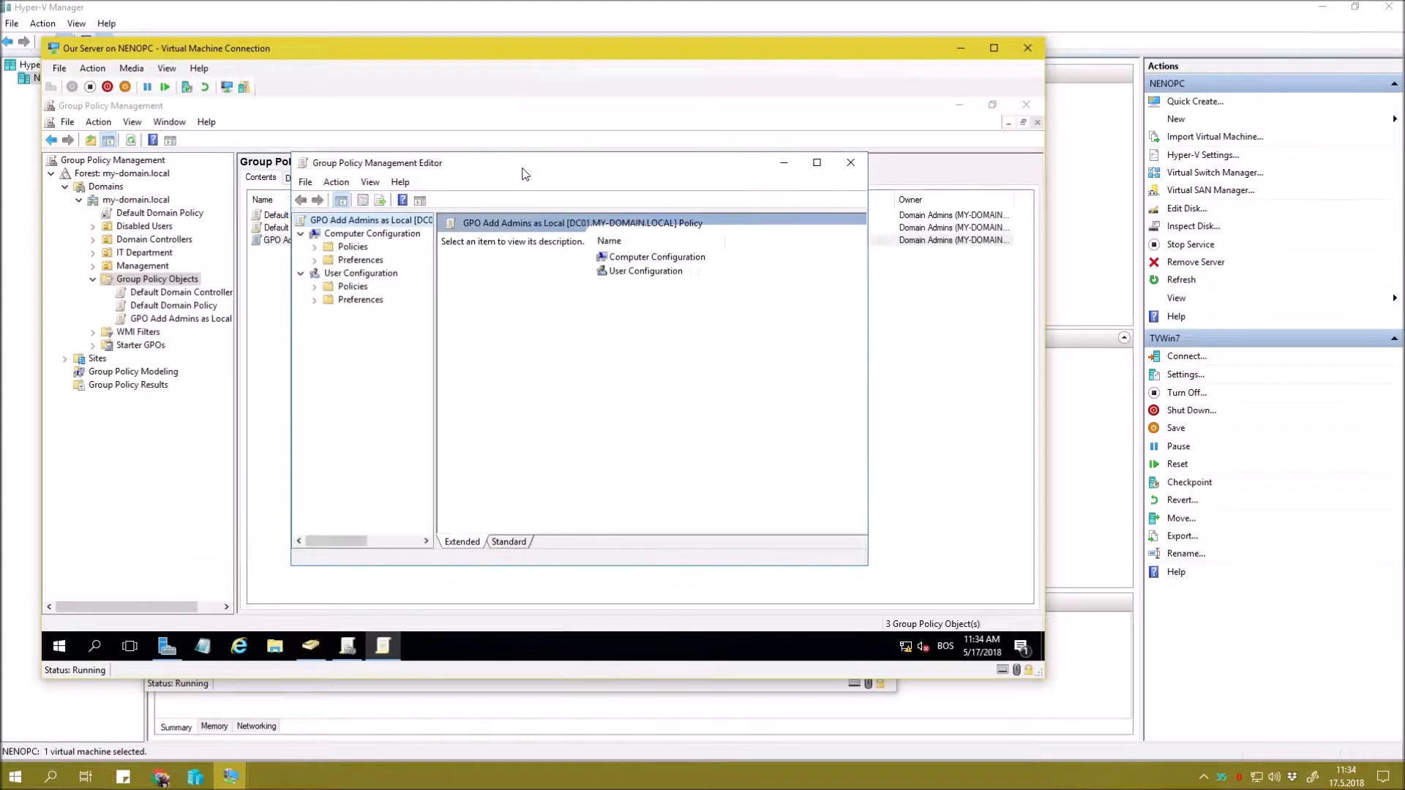
{"action": "left_click_drag", "start_coordinate": [867, 565], "coordinate": [963, 607]}
{"action": "left_click_drag", "start_coordinate": [435, 340], "coordinate": [462, 340]}
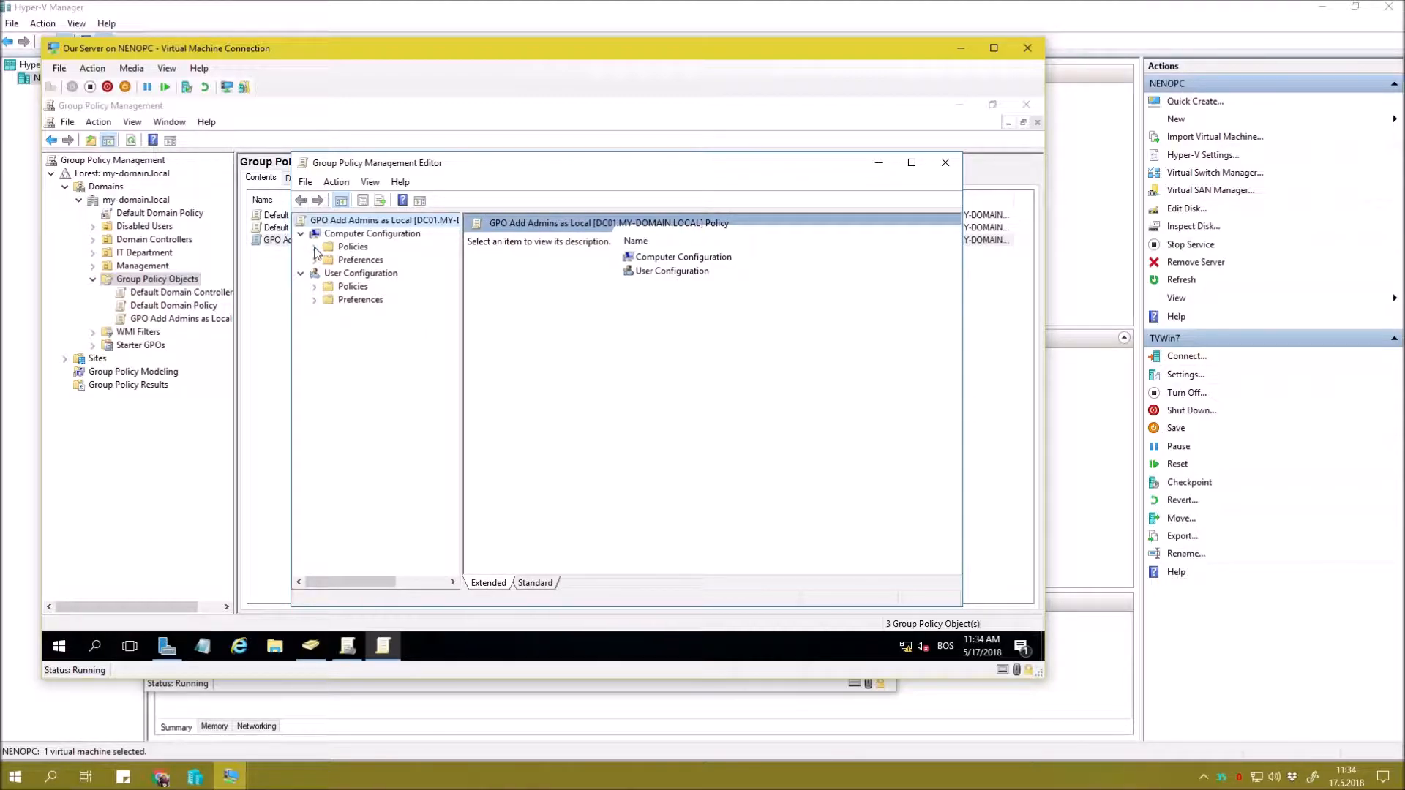
{"action": "mouse_move", "coordinate": [605, 181]}
{"action": "left_mouse_down"}
{"action": "mouse_move", "coordinate": [735, 244]}
{"action": "mouse_move", "coordinate": [585, 161]}
{"action": "left_mouse_up"}
Expand Computer Configuration > Policies > Windows Settings > Security Settings and select Restricted Groups.
{"action": "left_click", "coordinate": [336, 239]}
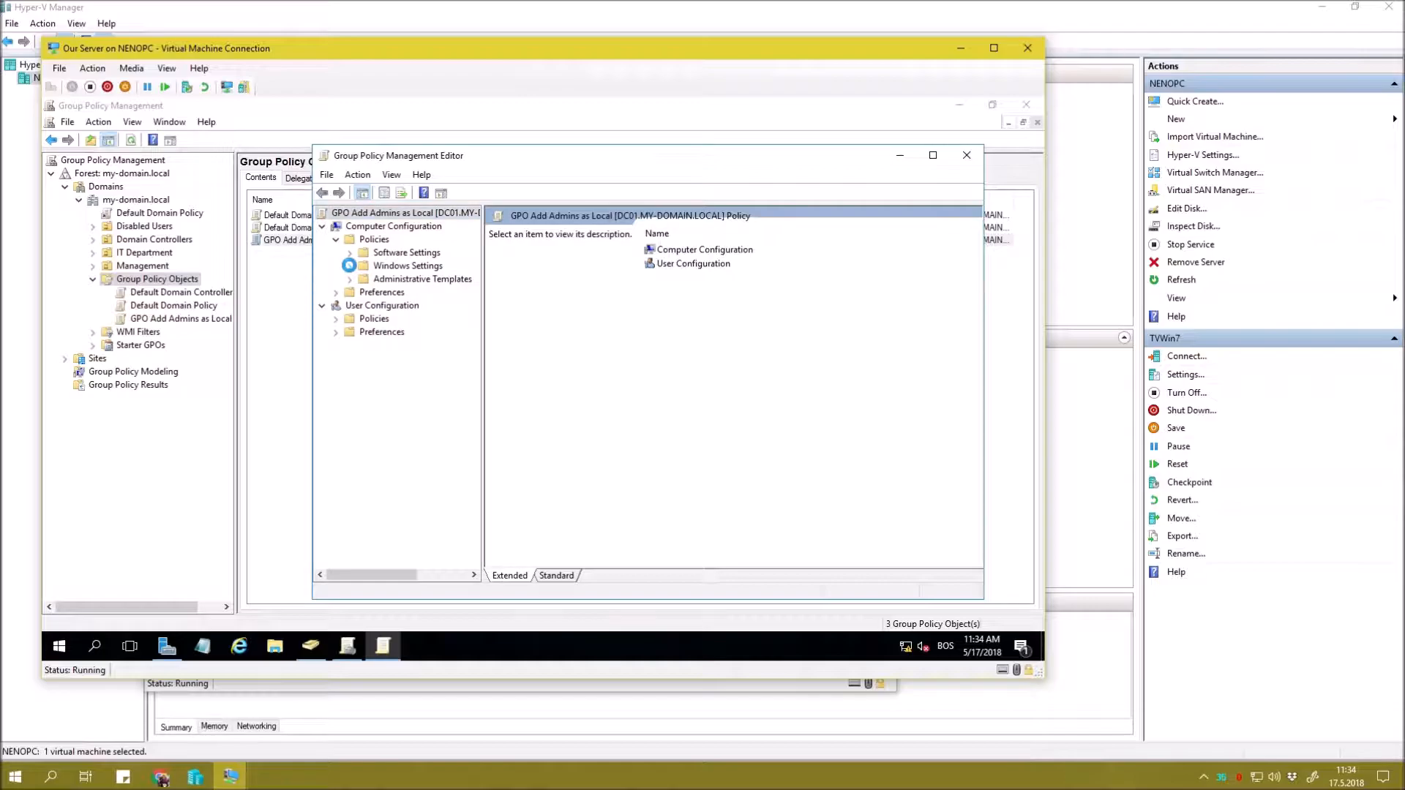
{"action": "left_click", "coordinate": [349, 265]}
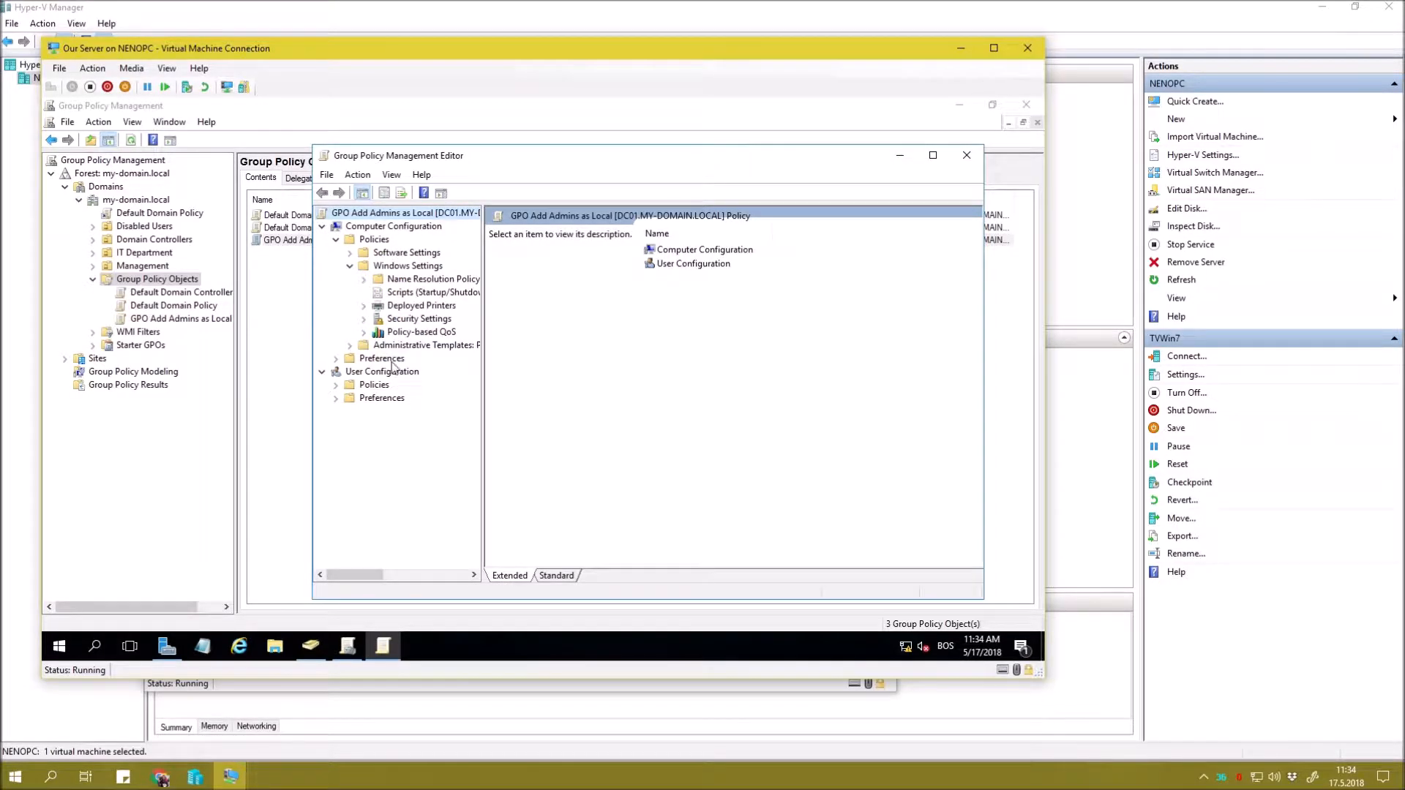
{"action": "left_click", "coordinate": [364, 318]}
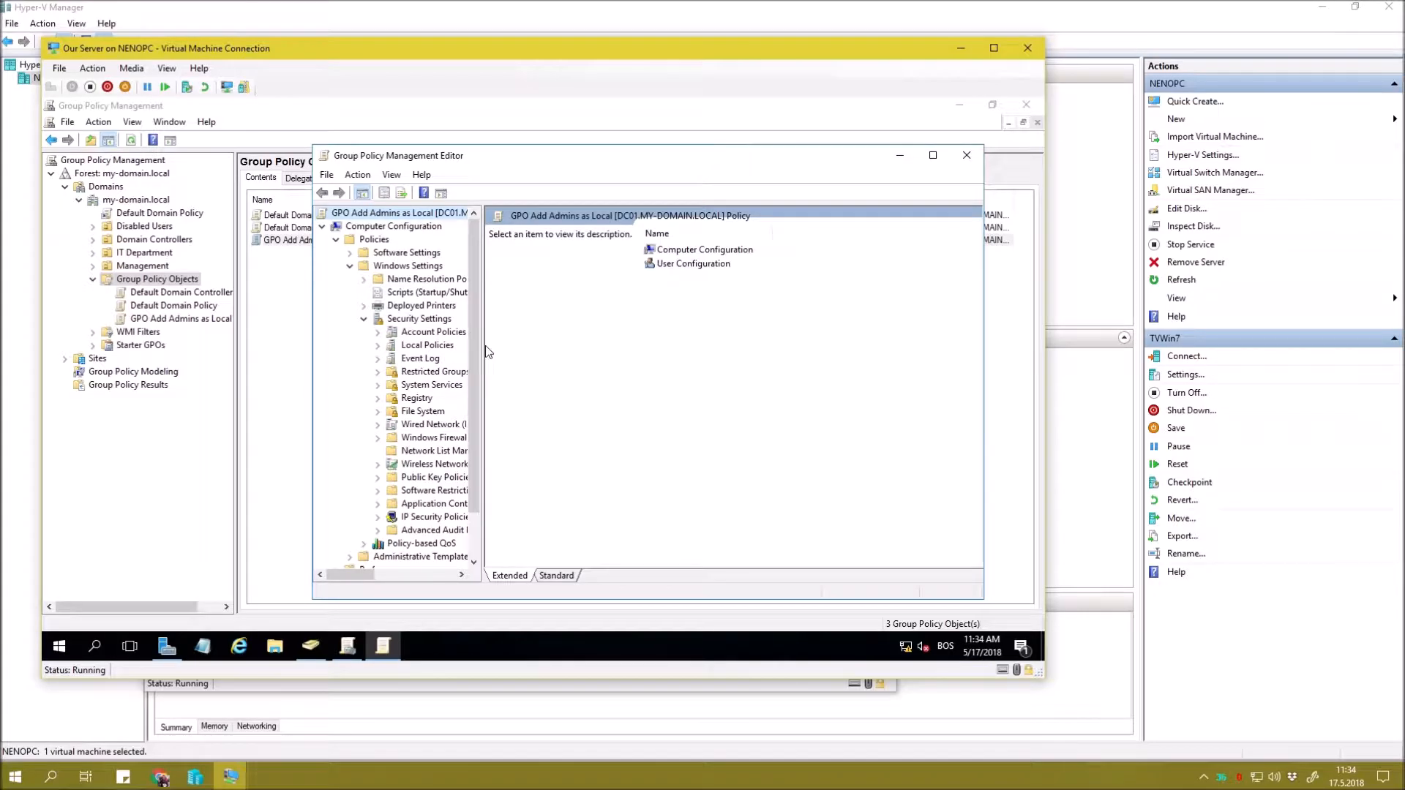
{"action": "left_click_drag", "start_coordinate": [483, 346], "coordinate": [505, 346]}
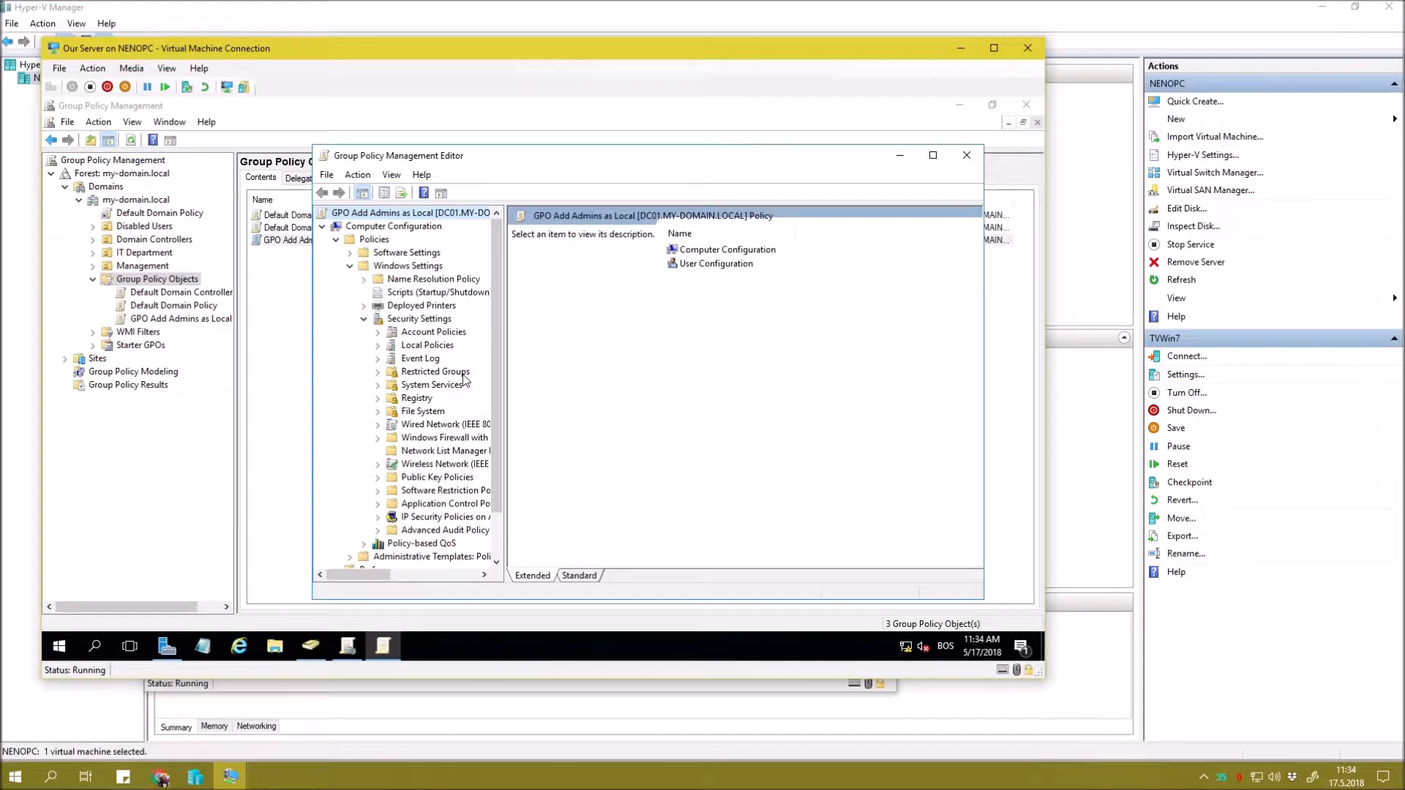
{"action": "left_click", "coordinate": [390, 373]}
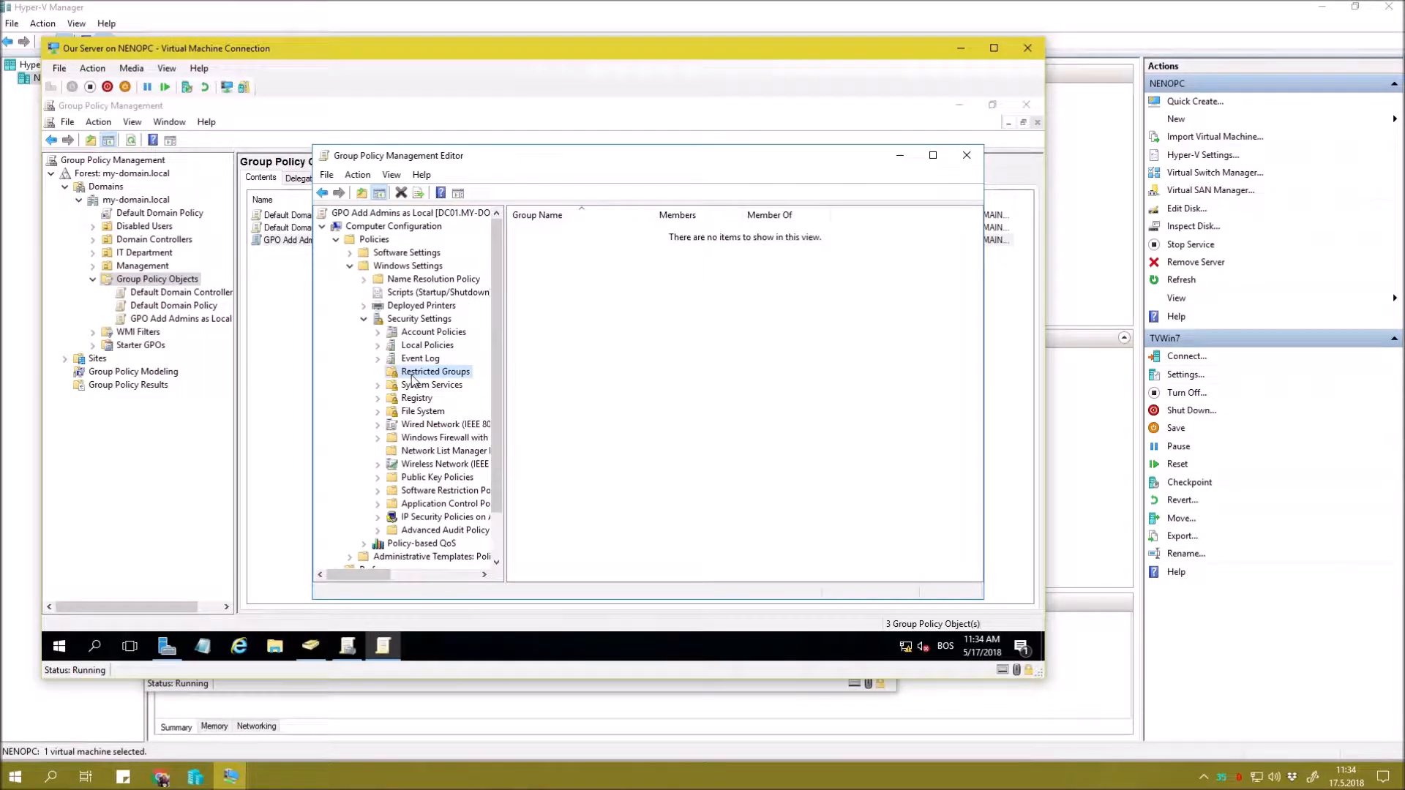
Add the Global Admins group as a restricted group.
{"action": "right_click", "coordinate": [592, 300]}
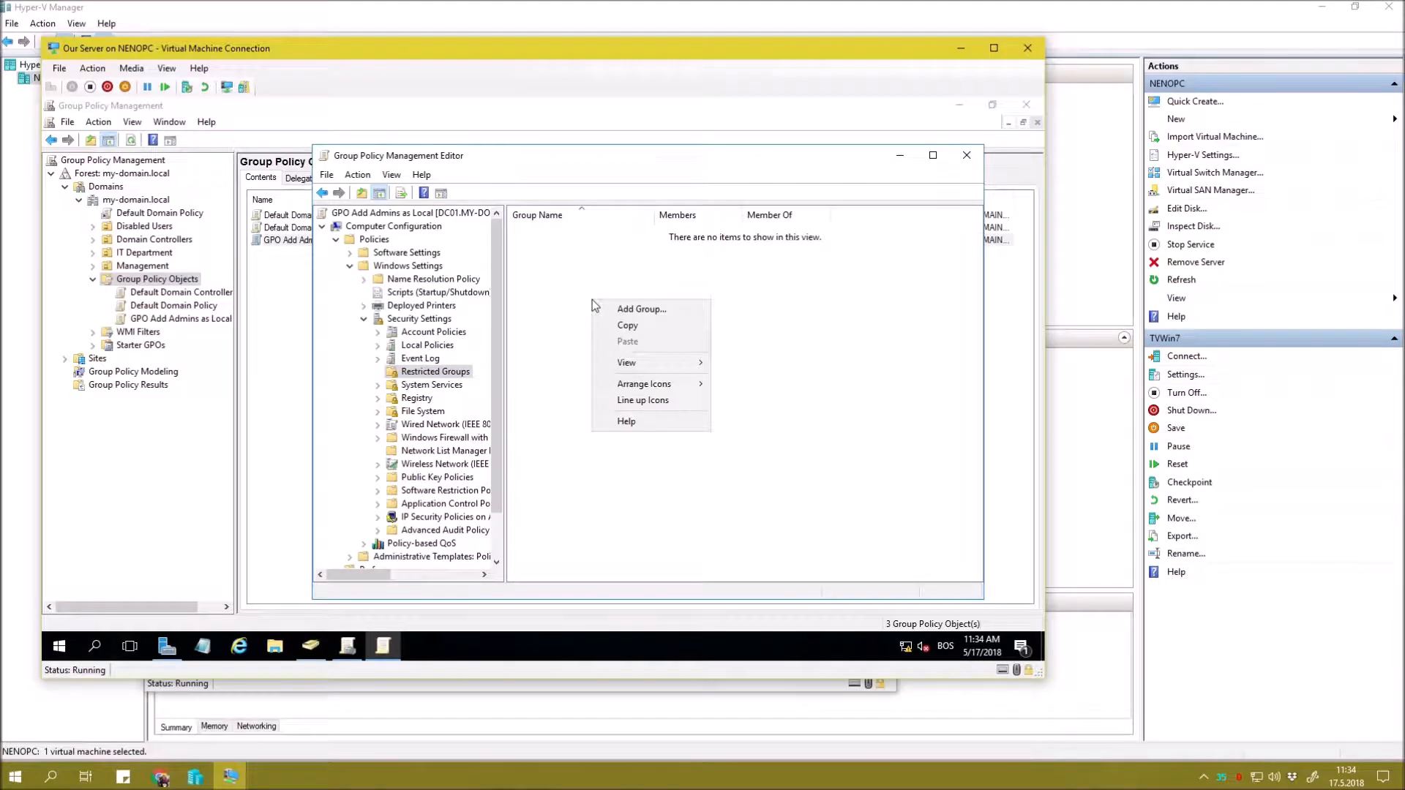
{"action": "left_click", "coordinate": [638, 309]}
{"action": "left_click", "coordinate": [745, 368]}
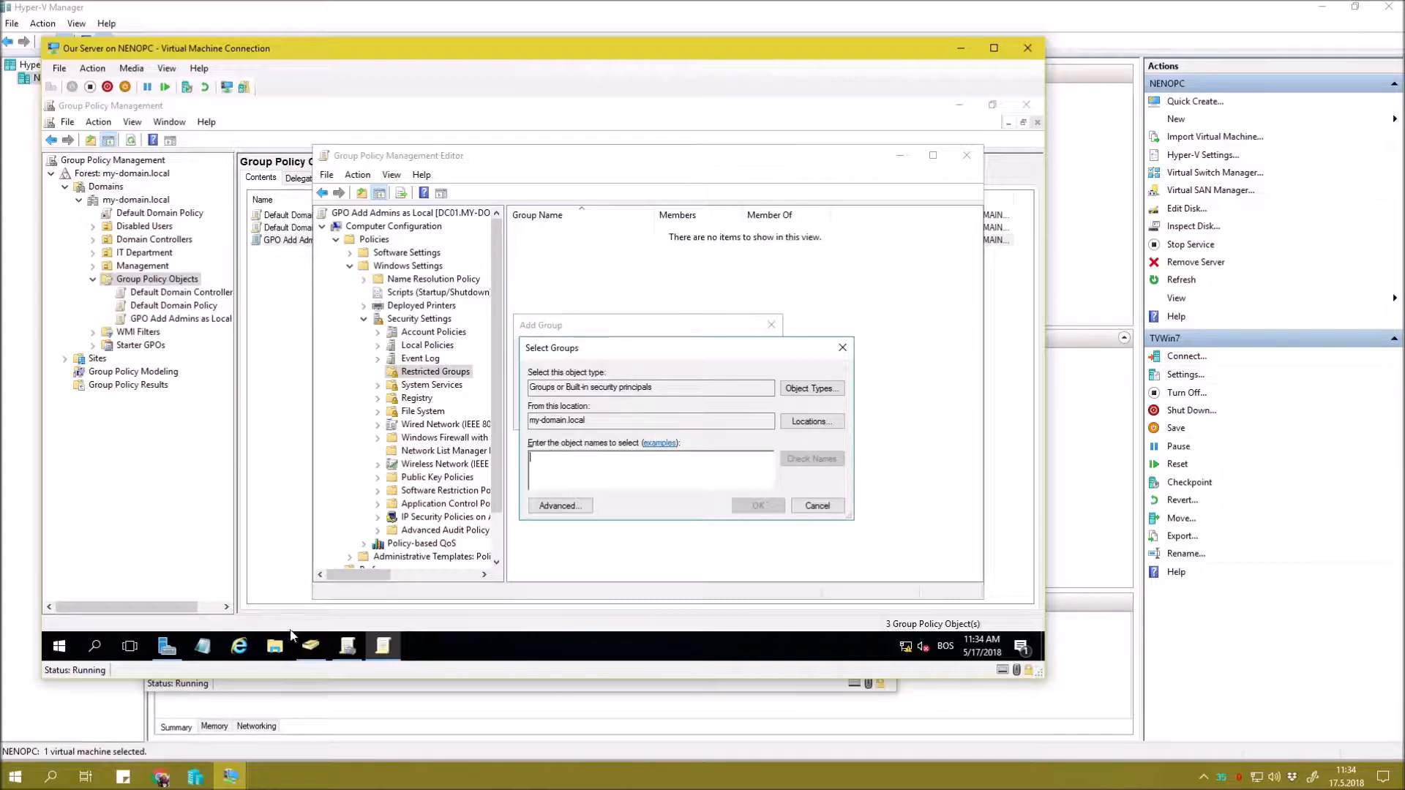
{"action": "left_click", "coordinate": [311, 645]}
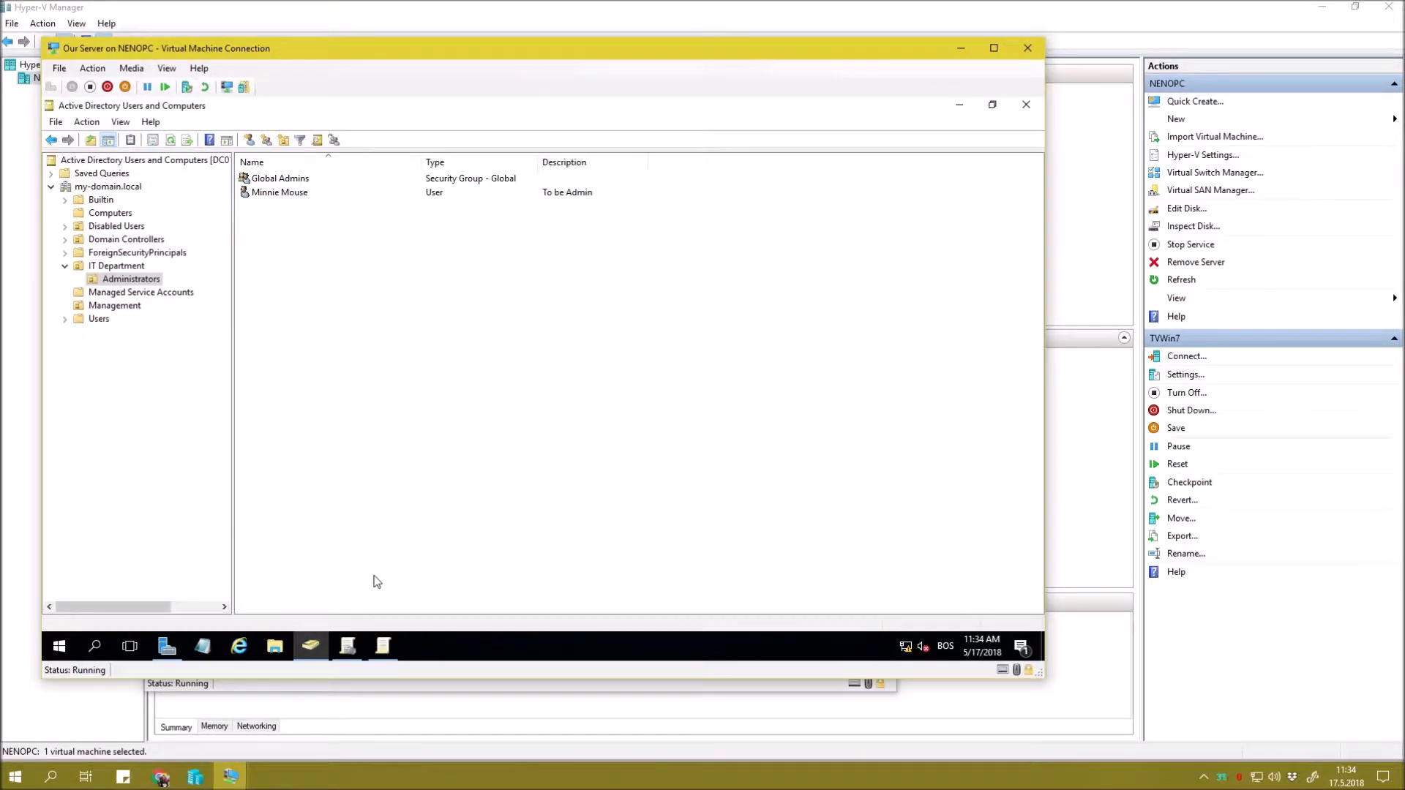
{"action": "left_click", "coordinate": [383, 646]}
{"action": "type", "text": "Global"}
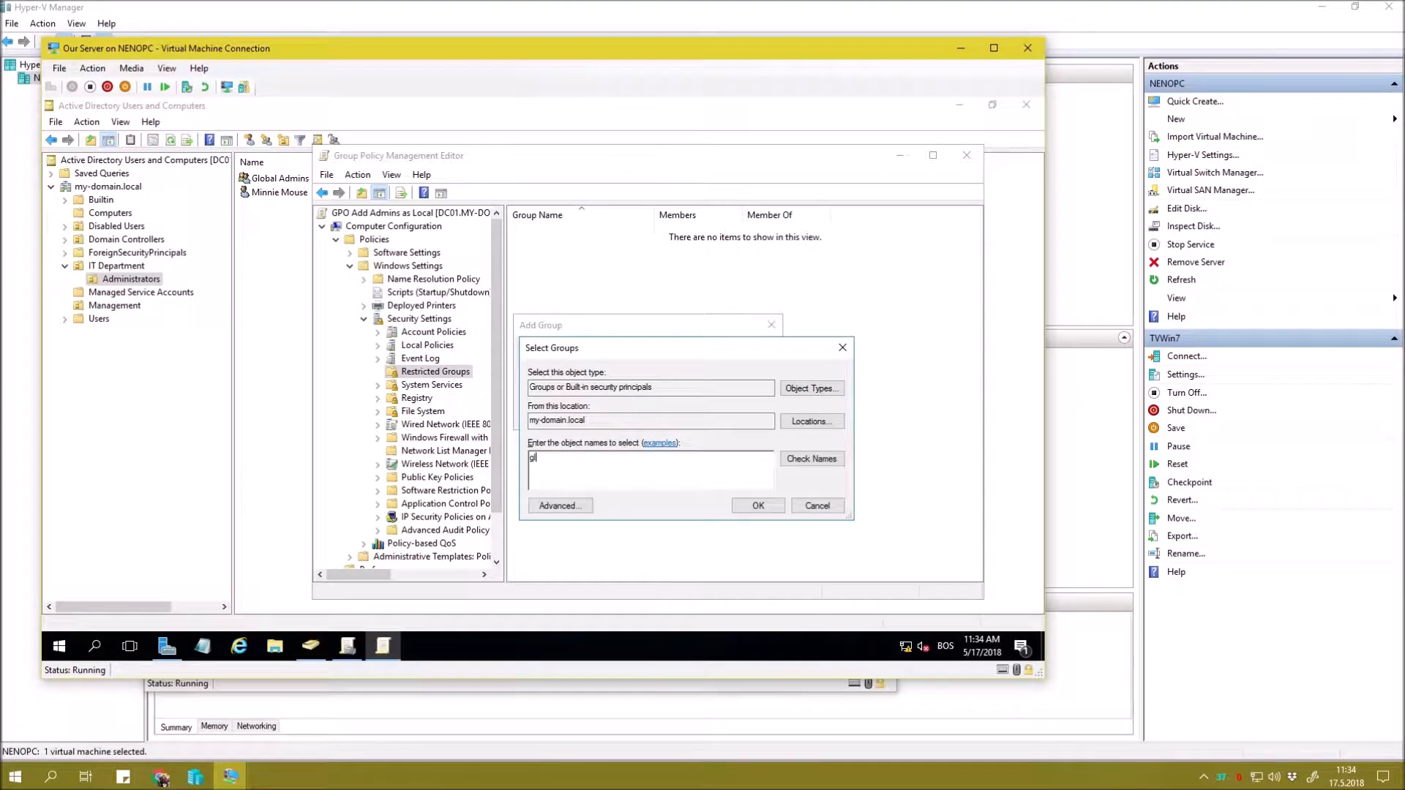
{"action": "key", "text": "Return"}
{"action": "left_click", "coordinate": [686, 414]}
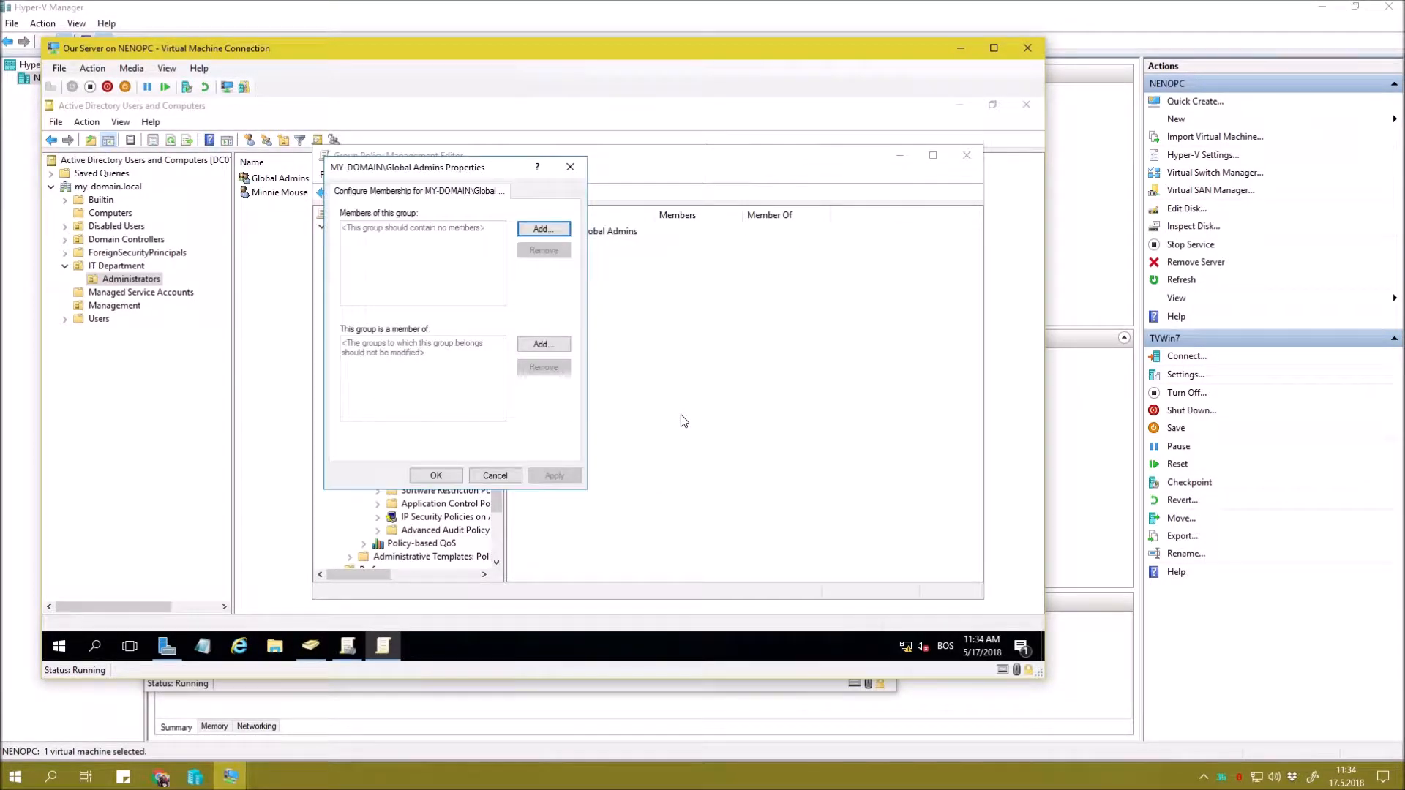
Make Global Admins a member of Administrators and Remote Desktop Users.
{"action": "left_click", "coordinate": [532, 353]}
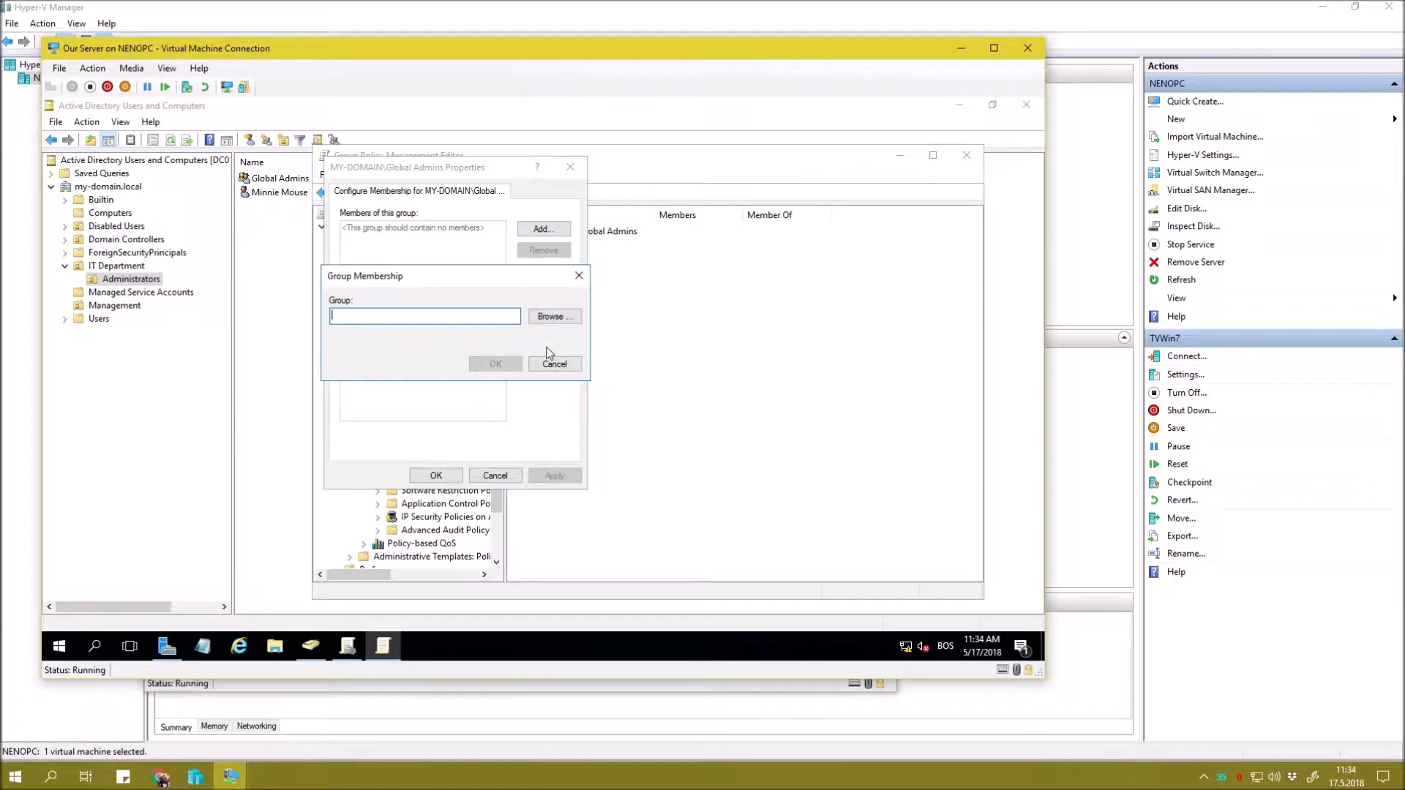
{"action": "left_click", "coordinate": [554, 316]}
{"action": "type", "text": "administrators;"}
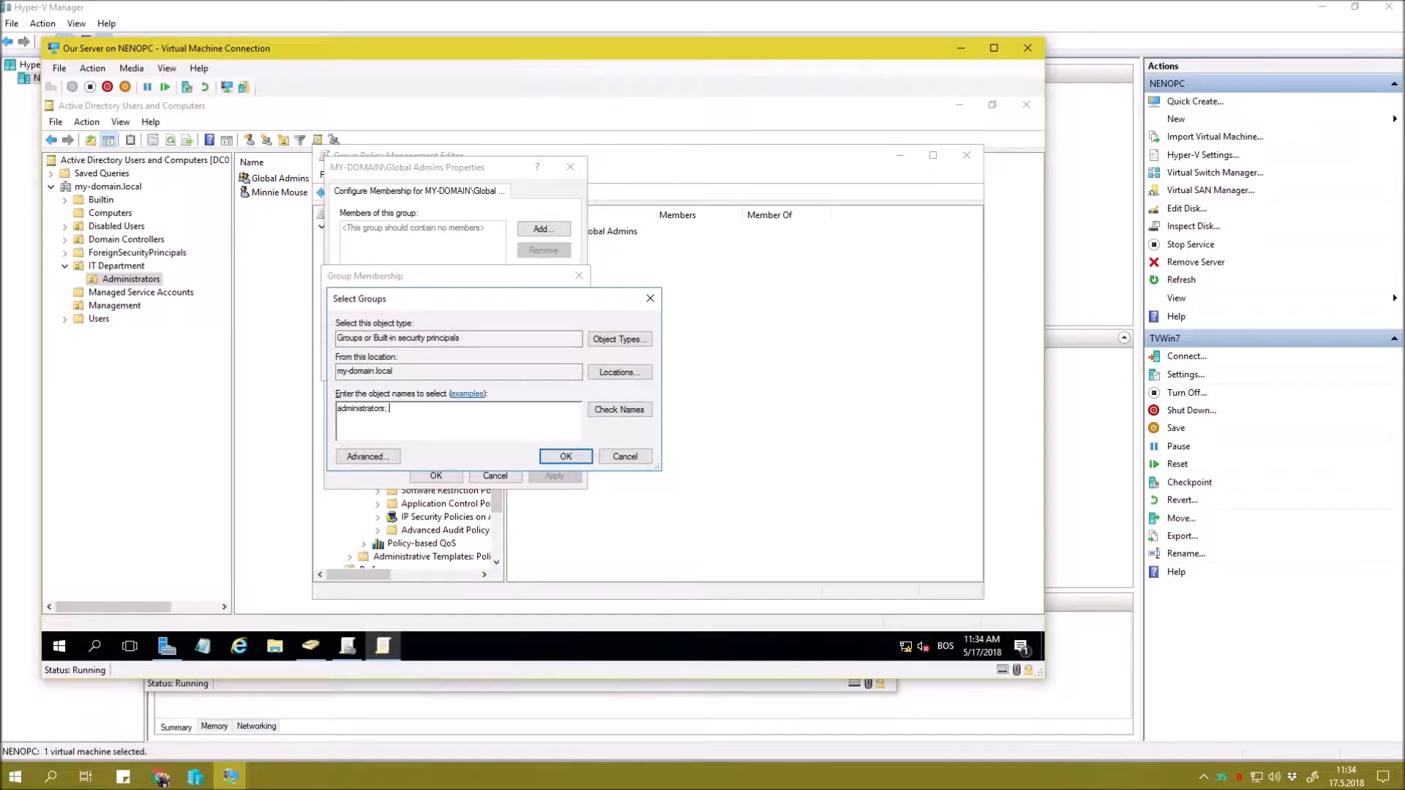
{"action": "type", "text": " remote"}
{"action": "key", "text": "Return"}
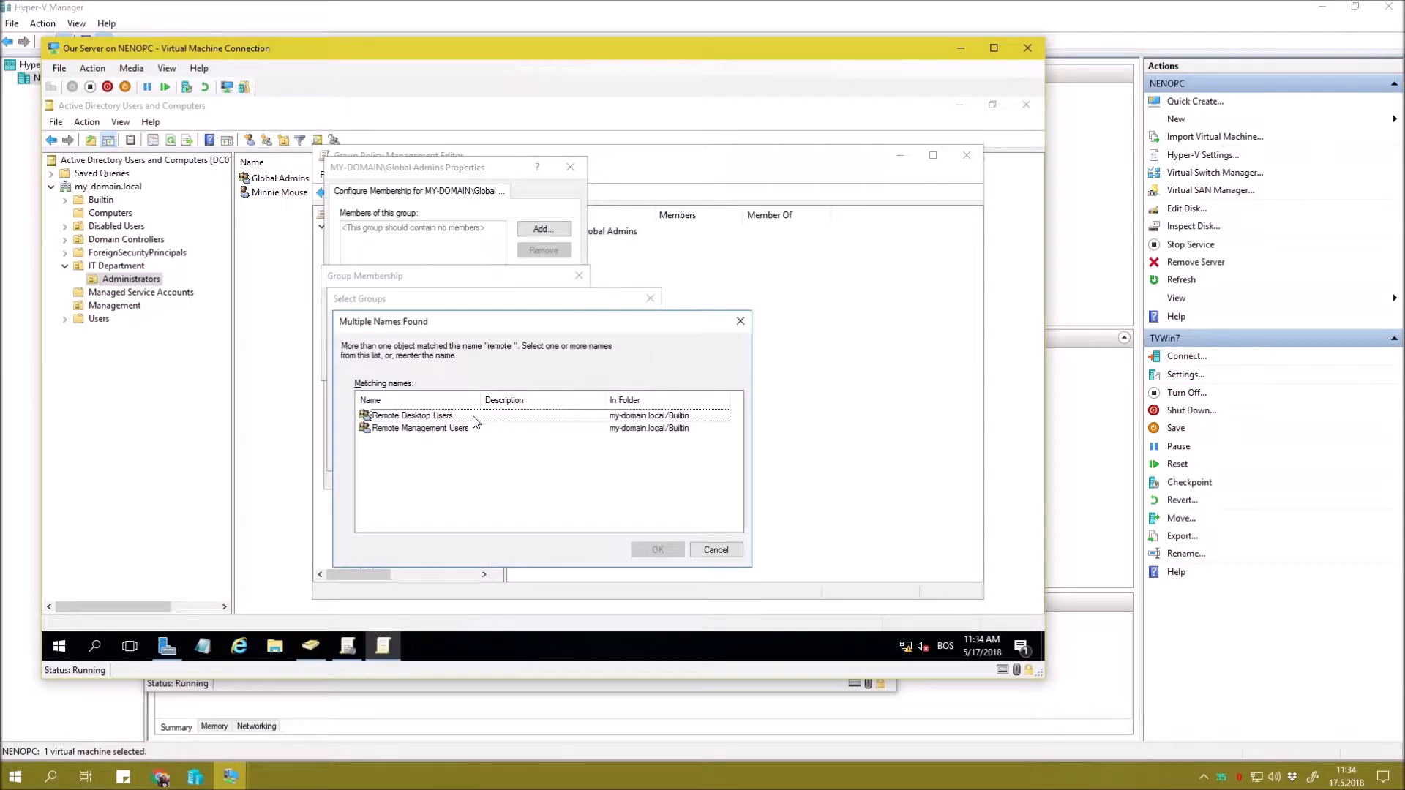
{"action": "key", "text": "Return"}
{"action": "left_click", "coordinate": [495, 363]}
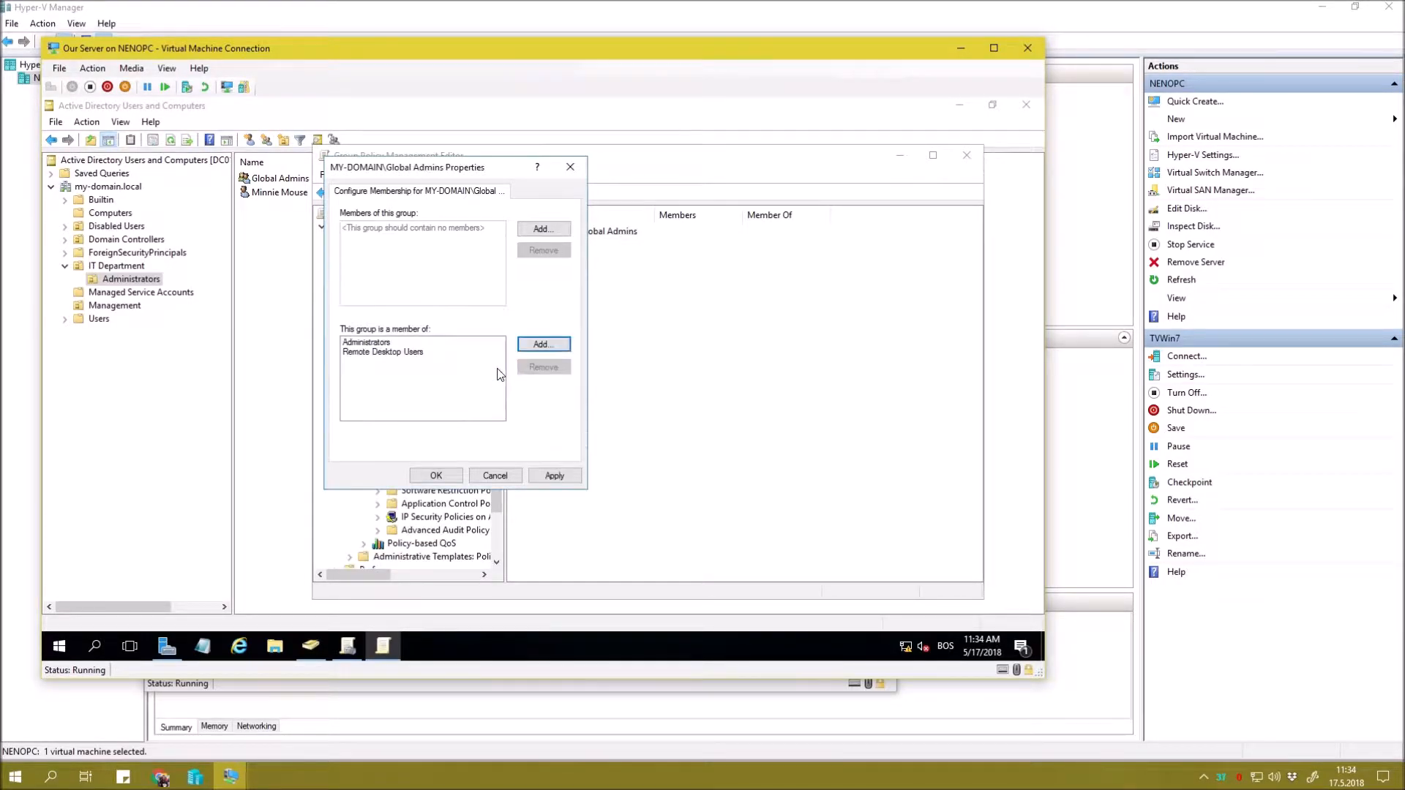
{"action": "left_click", "coordinate": [385, 343]}
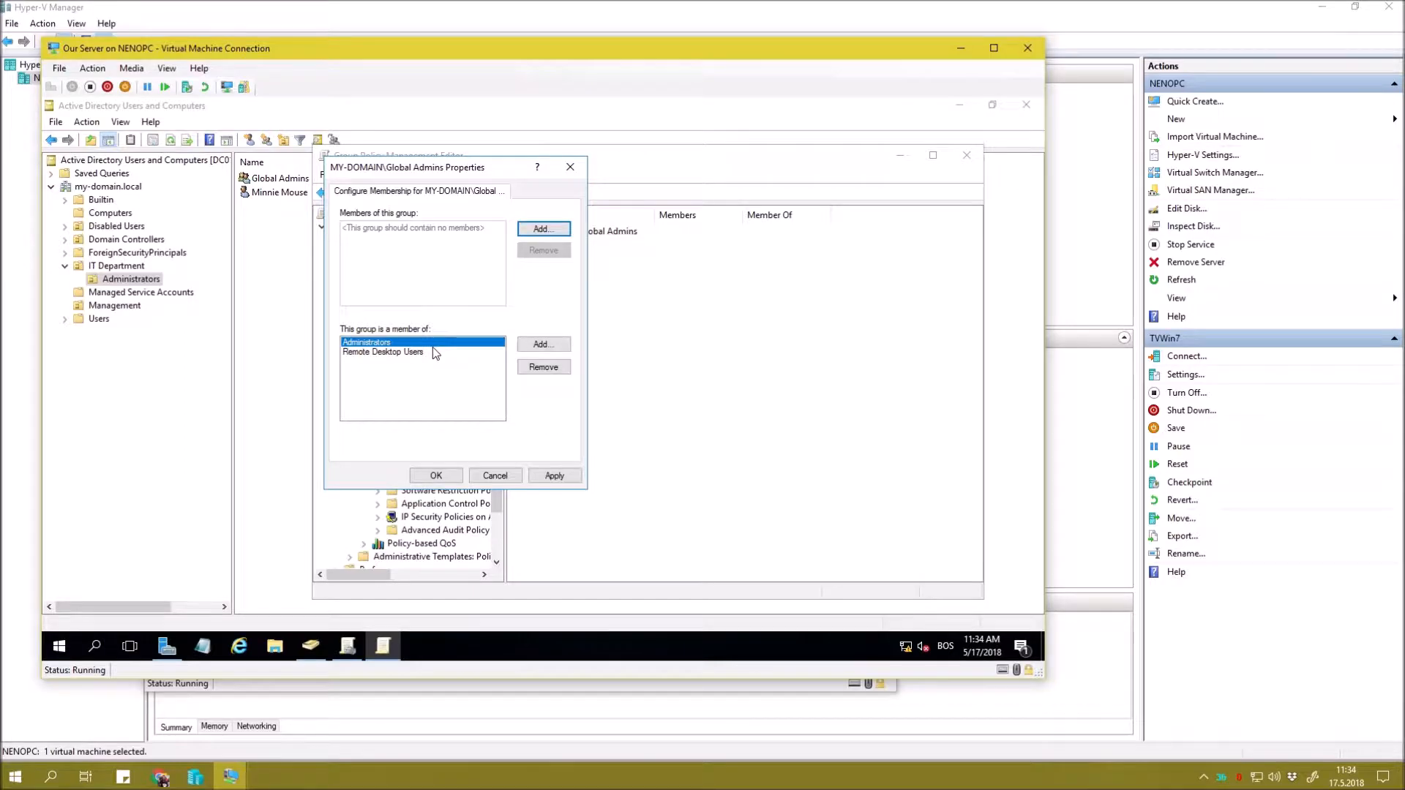
{"action": "left_click", "coordinate": [432, 352]}
{"action": "left_click", "coordinate": [443, 343]}
Review both memberships in the Global Admins properties and apply them.
{"action": "left_click_drag", "start_coordinate": [424, 175], "coordinate": [625, 253]}
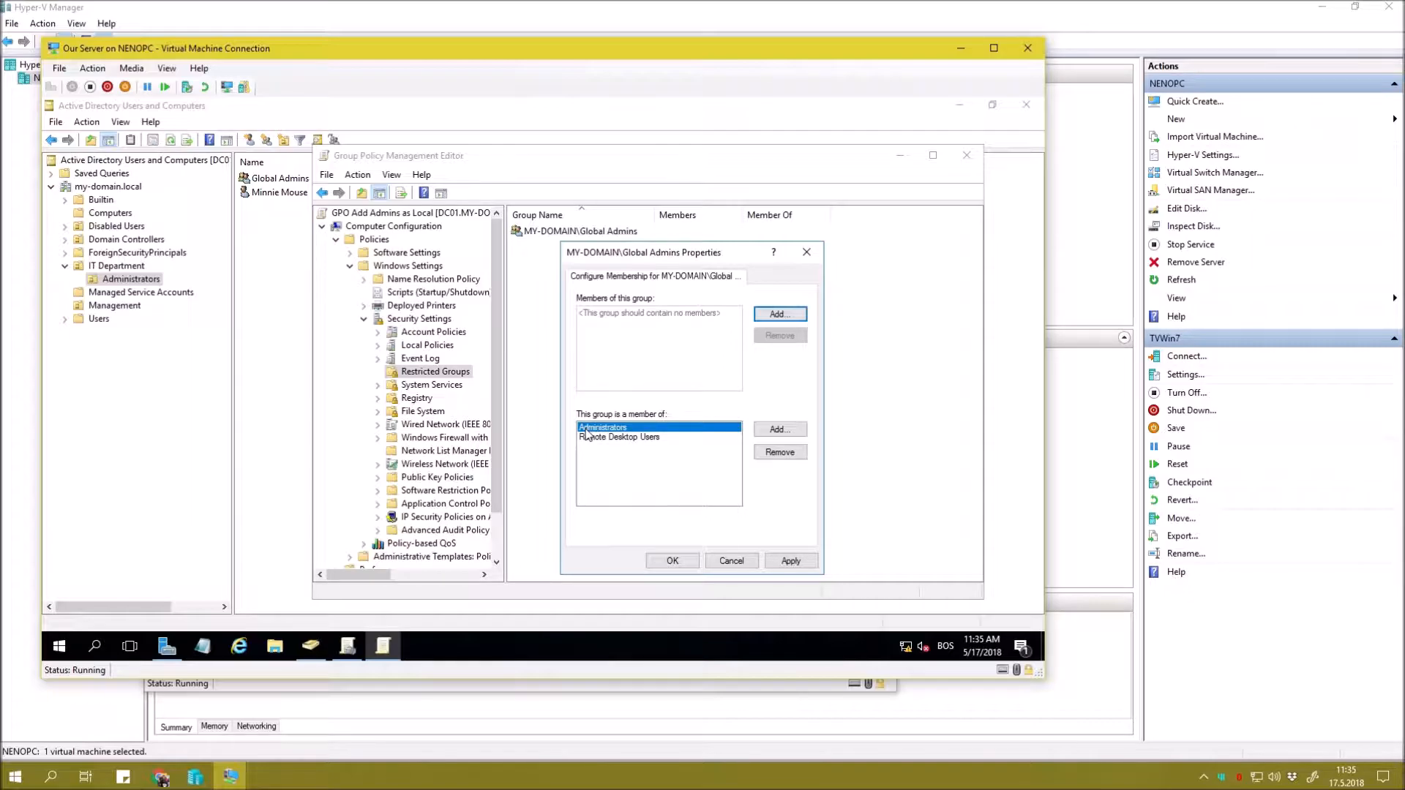
{"action": "left_click", "coordinate": [648, 438]}
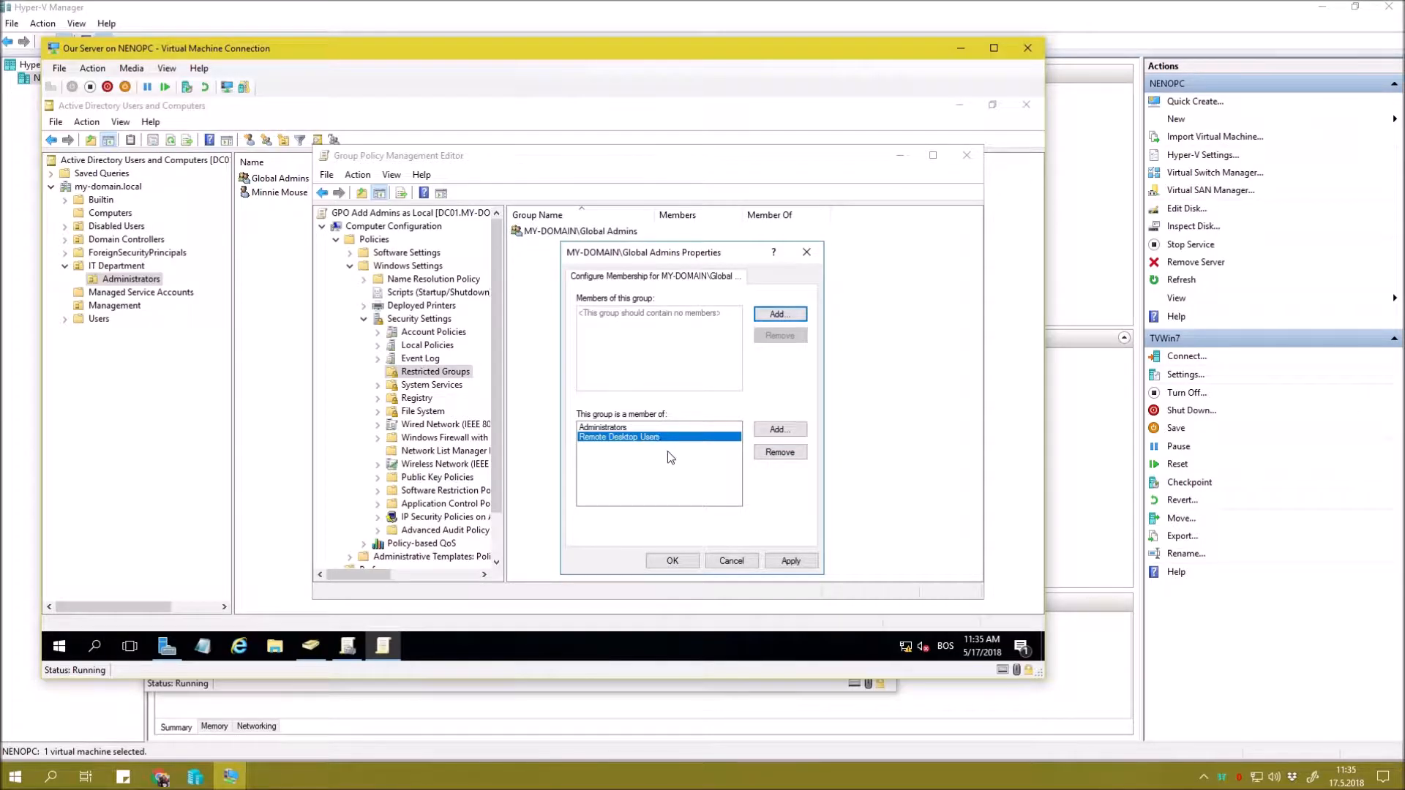
{"action": "left_click", "coordinate": [648, 427]}
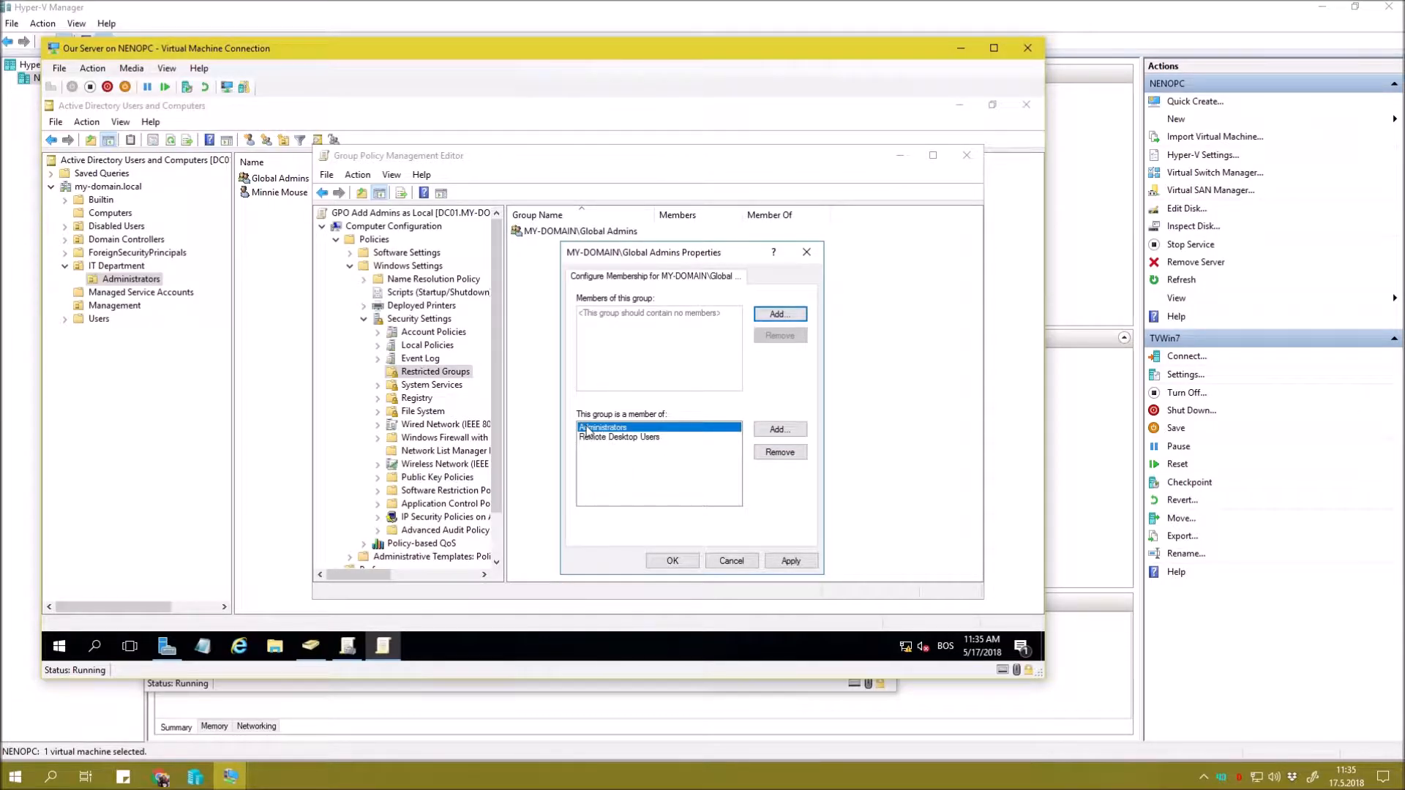
{"action": "left_click", "coordinate": [643, 437]}
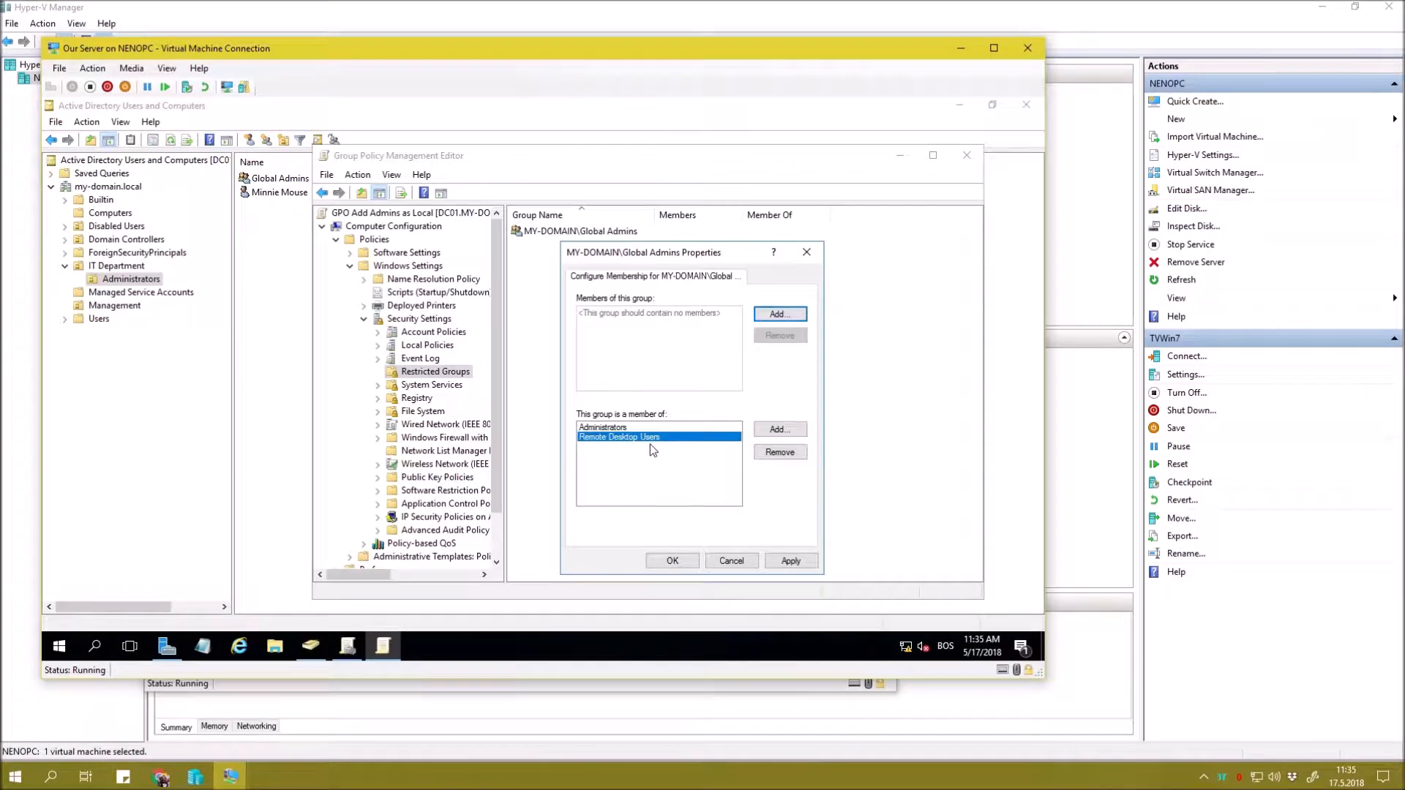
{"action": "left_click", "coordinate": [617, 427]}
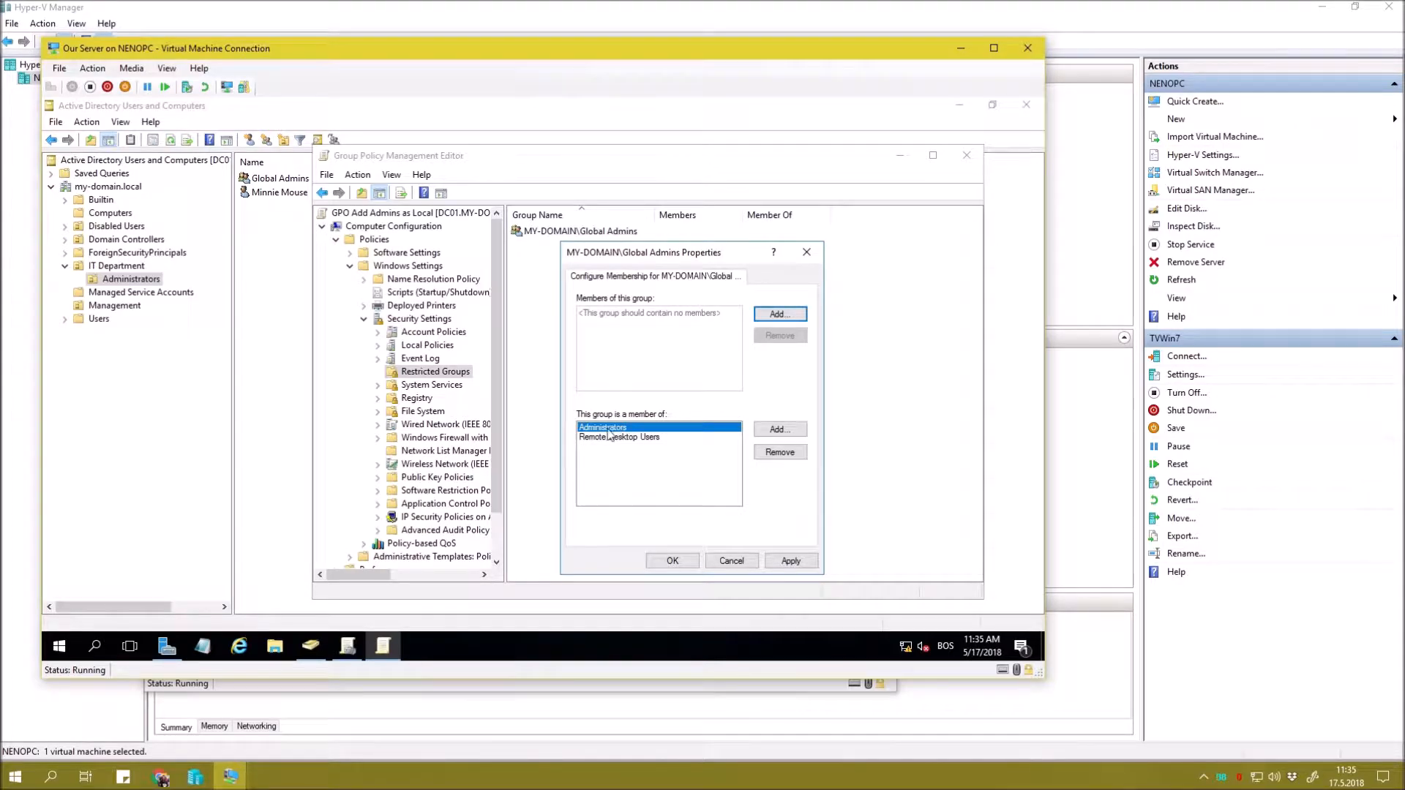
{"action": "left_click", "coordinate": [791, 560]}
{"action": "left_click", "coordinate": [731, 560]}
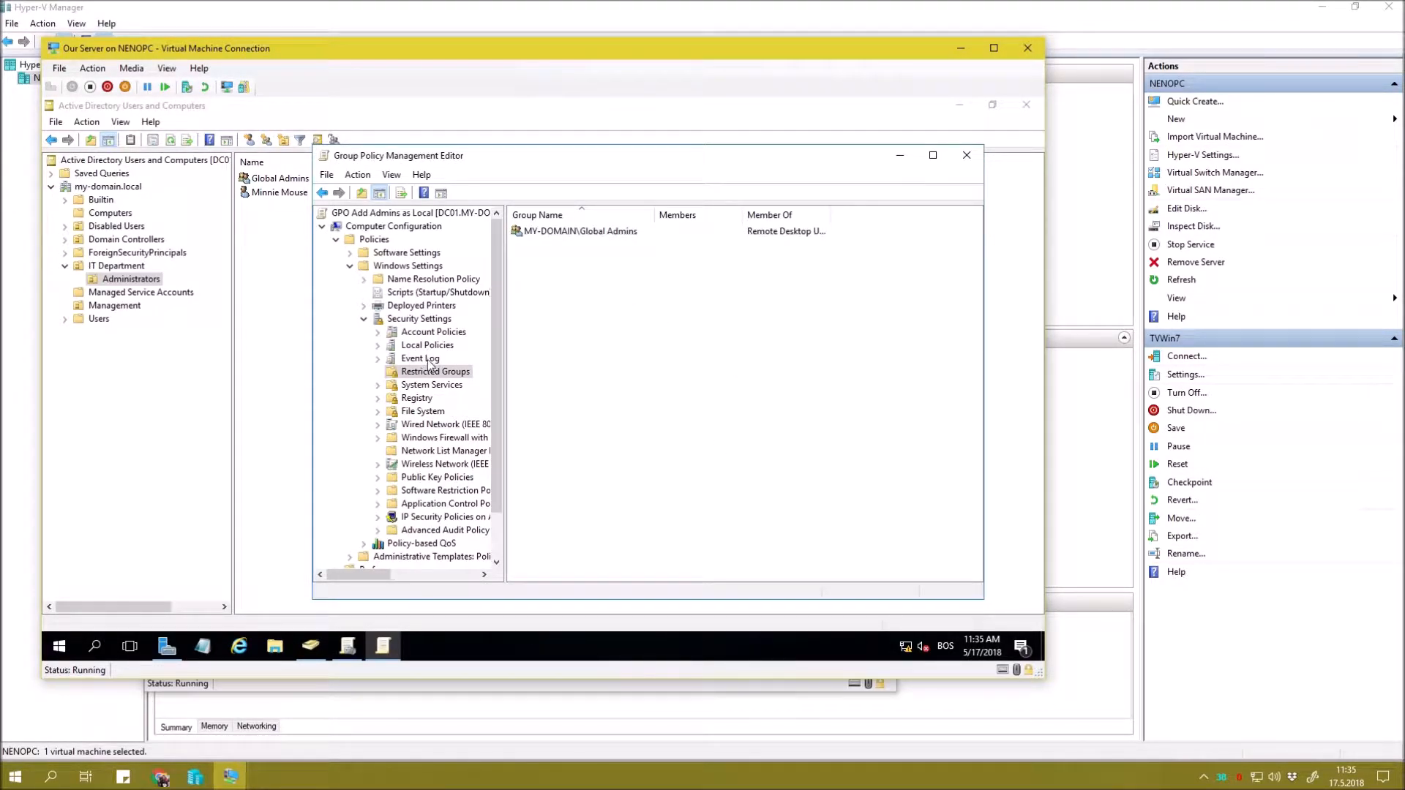
Close the policy editor and link GPO Add Admins as Local to my-domain.local.
{"action": "left_click", "coordinate": [365, 321]}
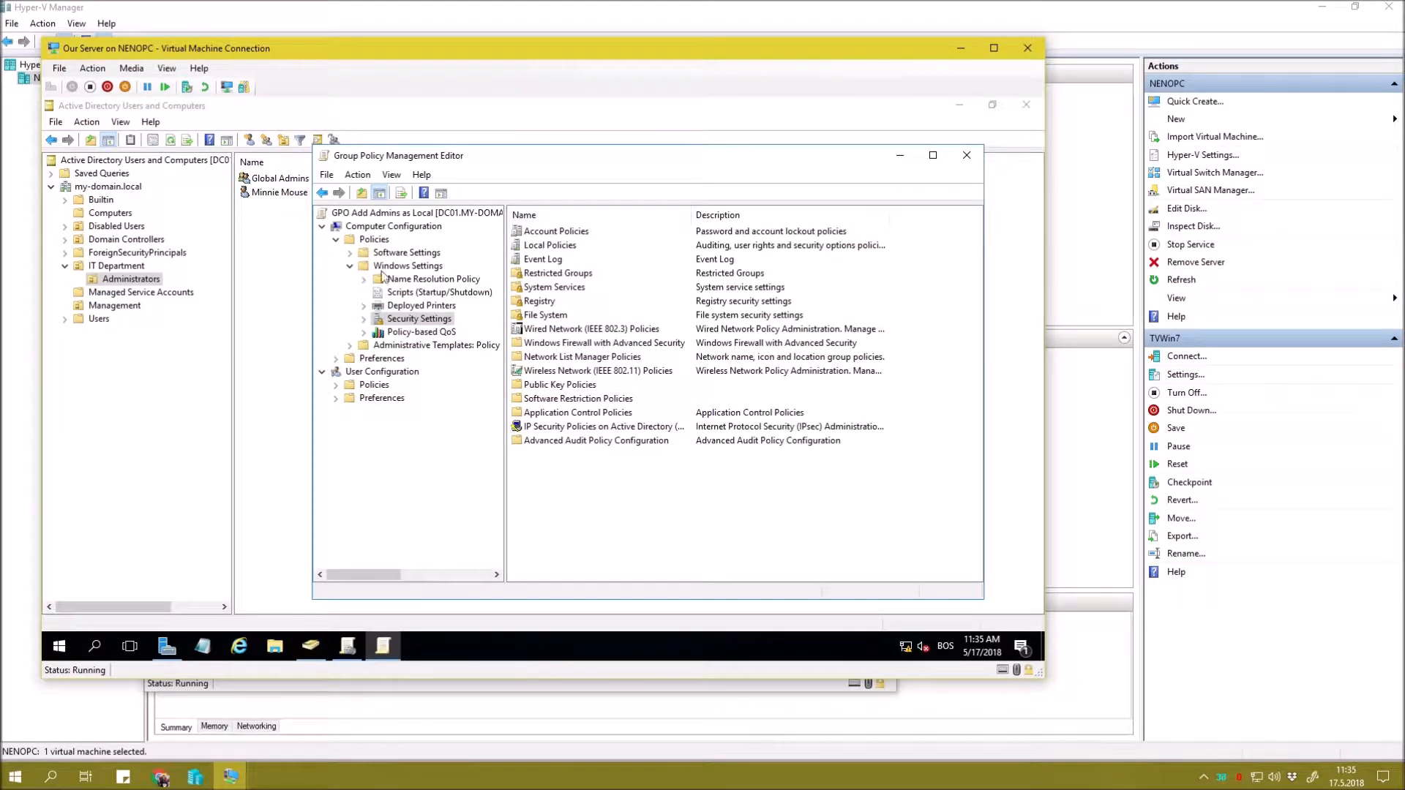
{"action": "left_click", "coordinate": [966, 156]}
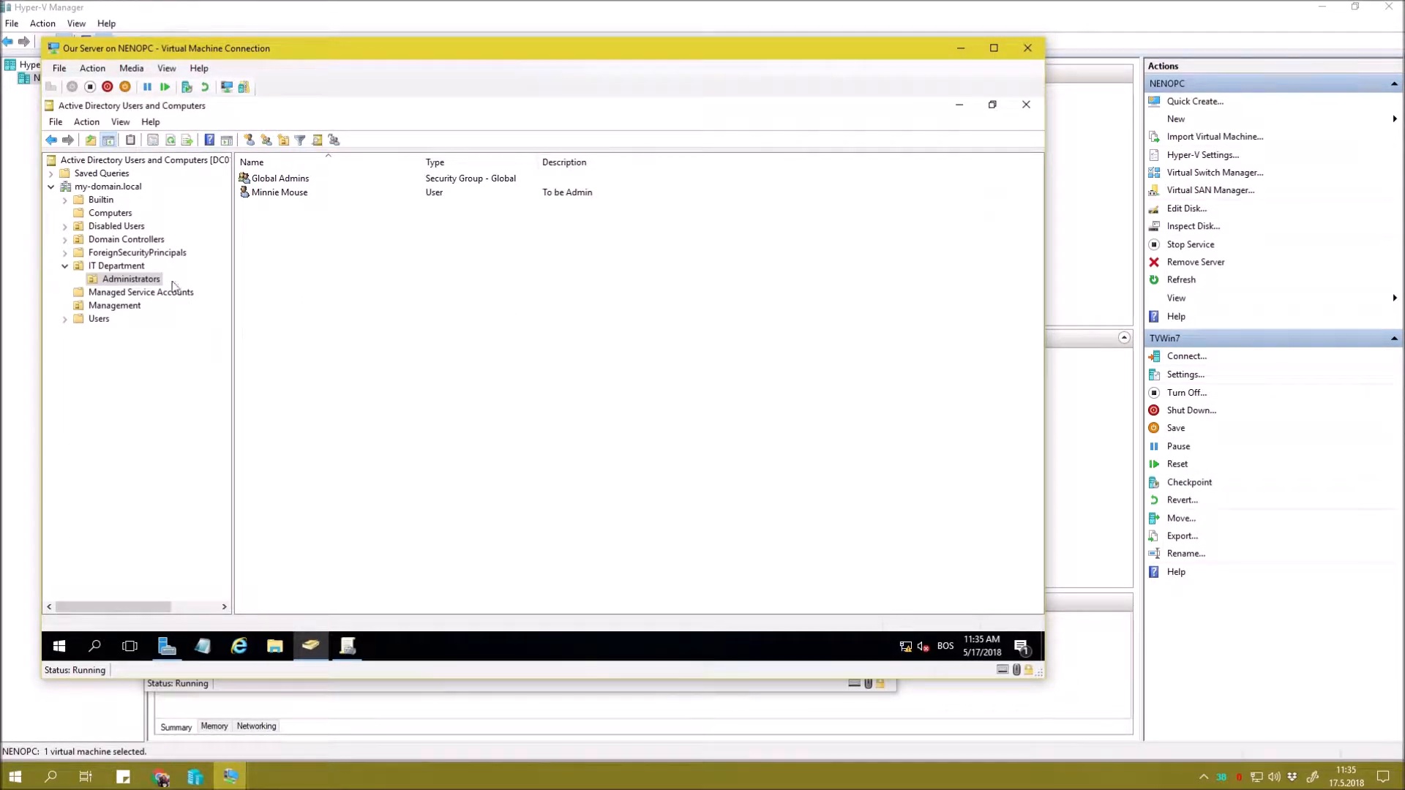
{"action": "left_click", "coordinate": [348, 645]}
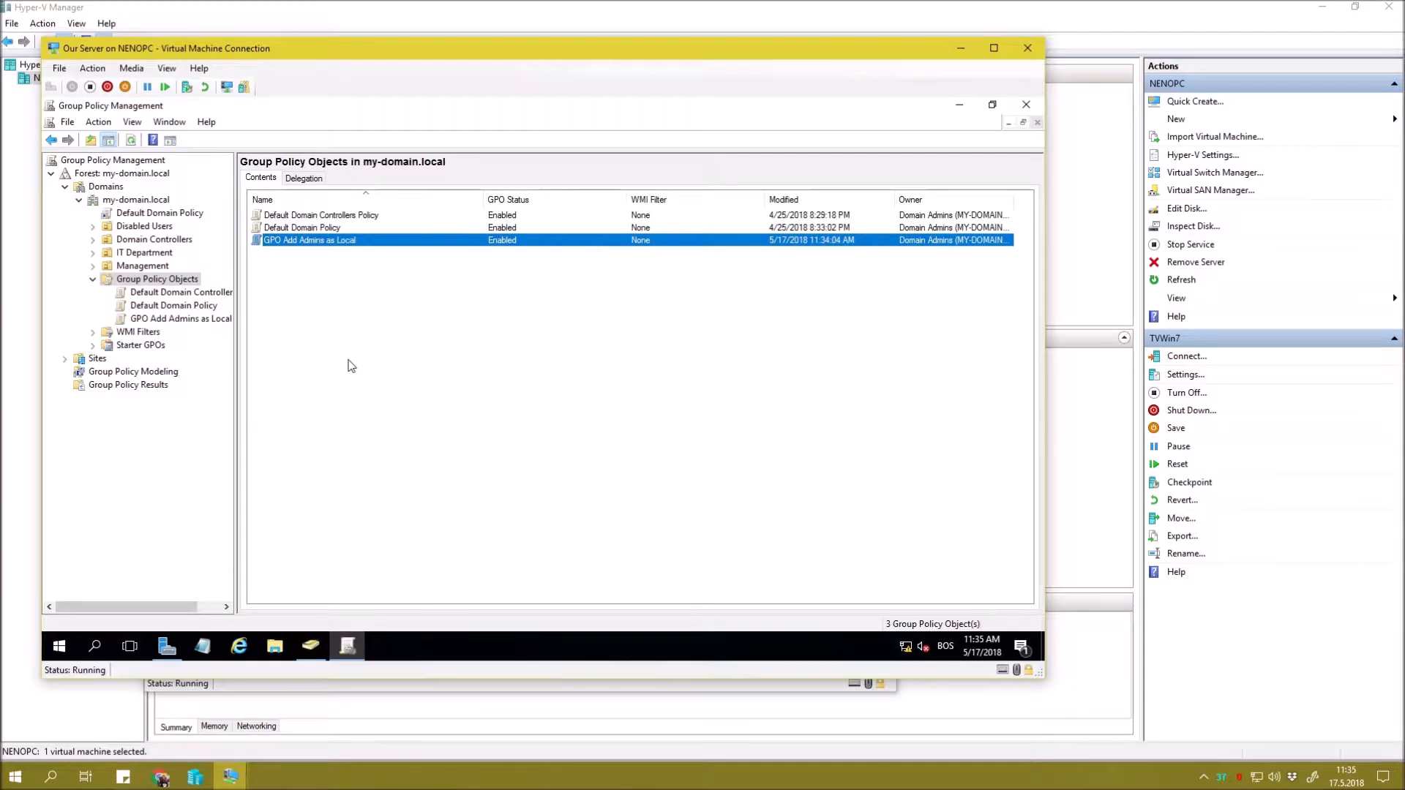
{"action": "right_click", "coordinate": [128, 202]}
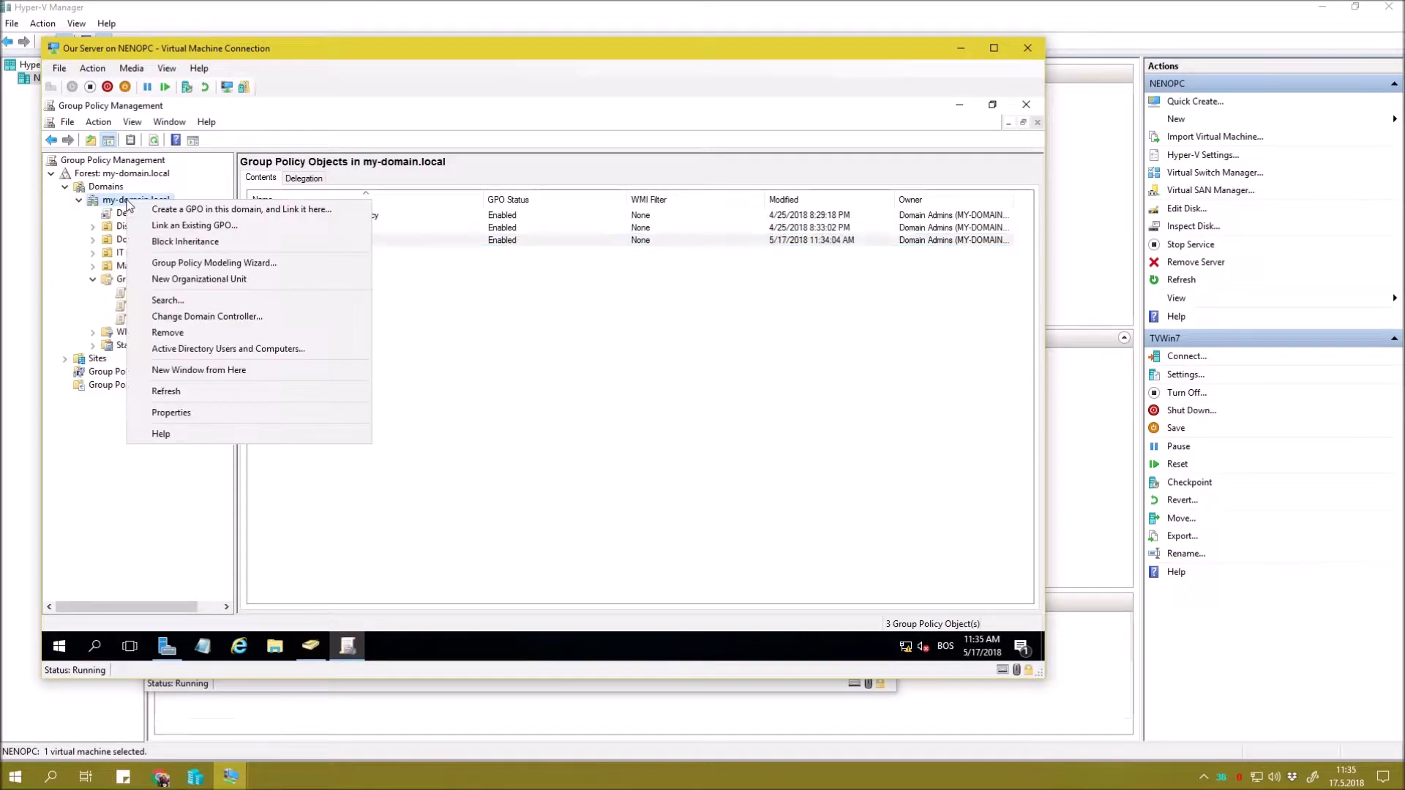
{"action": "left_click", "coordinate": [251, 227]}
{"action": "left_click", "coordinate": [477, 354]}
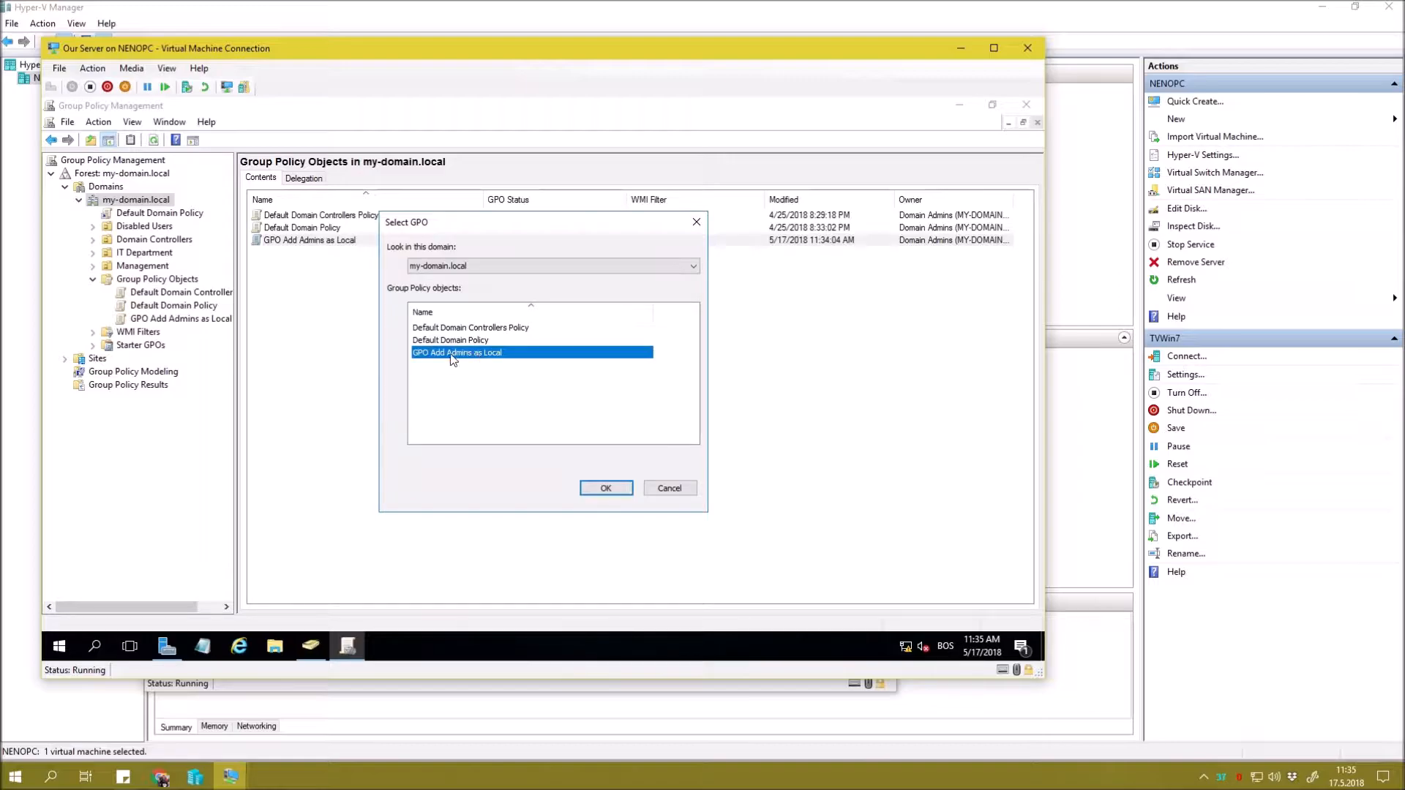
{"action": "left_click", "coordinate": [590, 488]}
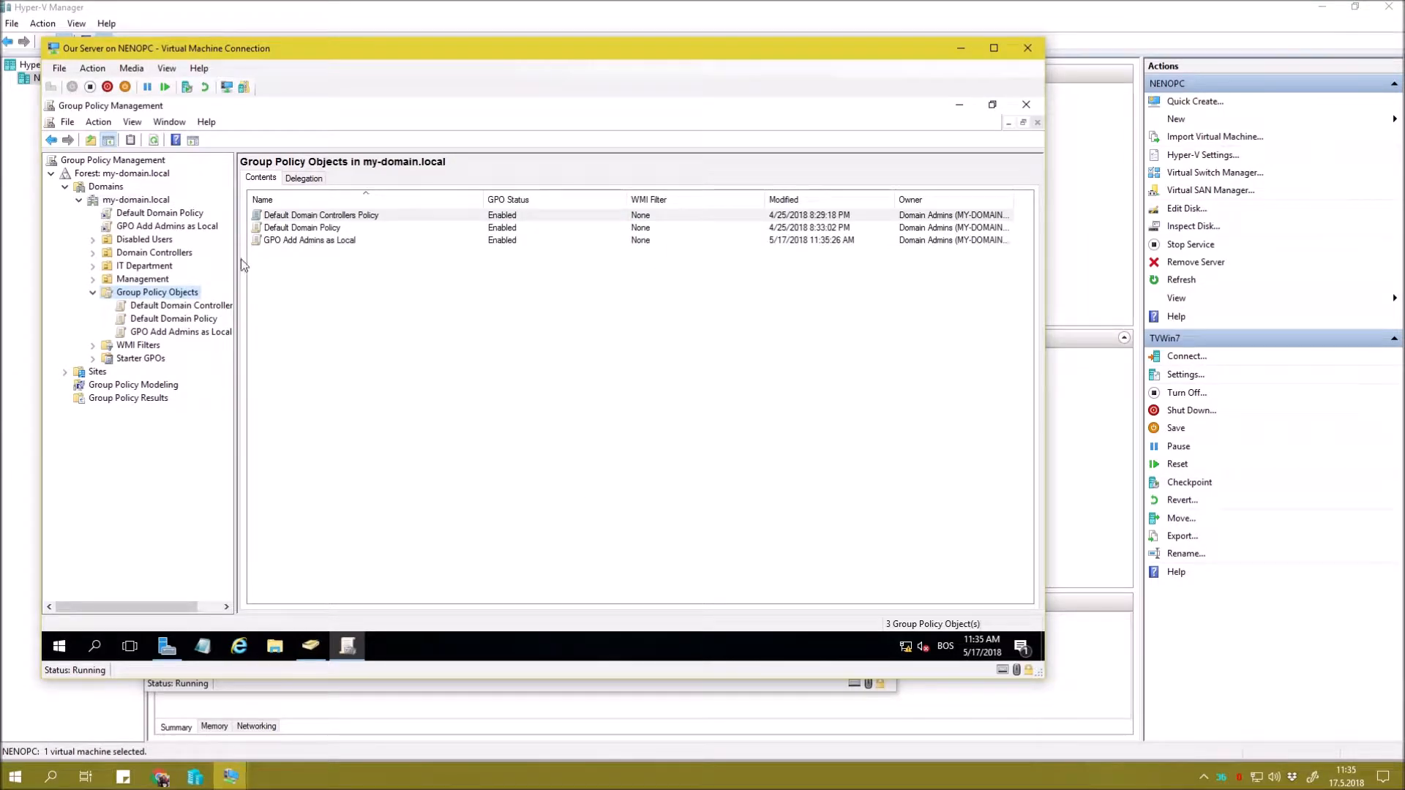
View the new GPO link, dismiss its notice, and close Group Policy Management.
{"action": "left_click", "coordinate": [186, 231]}
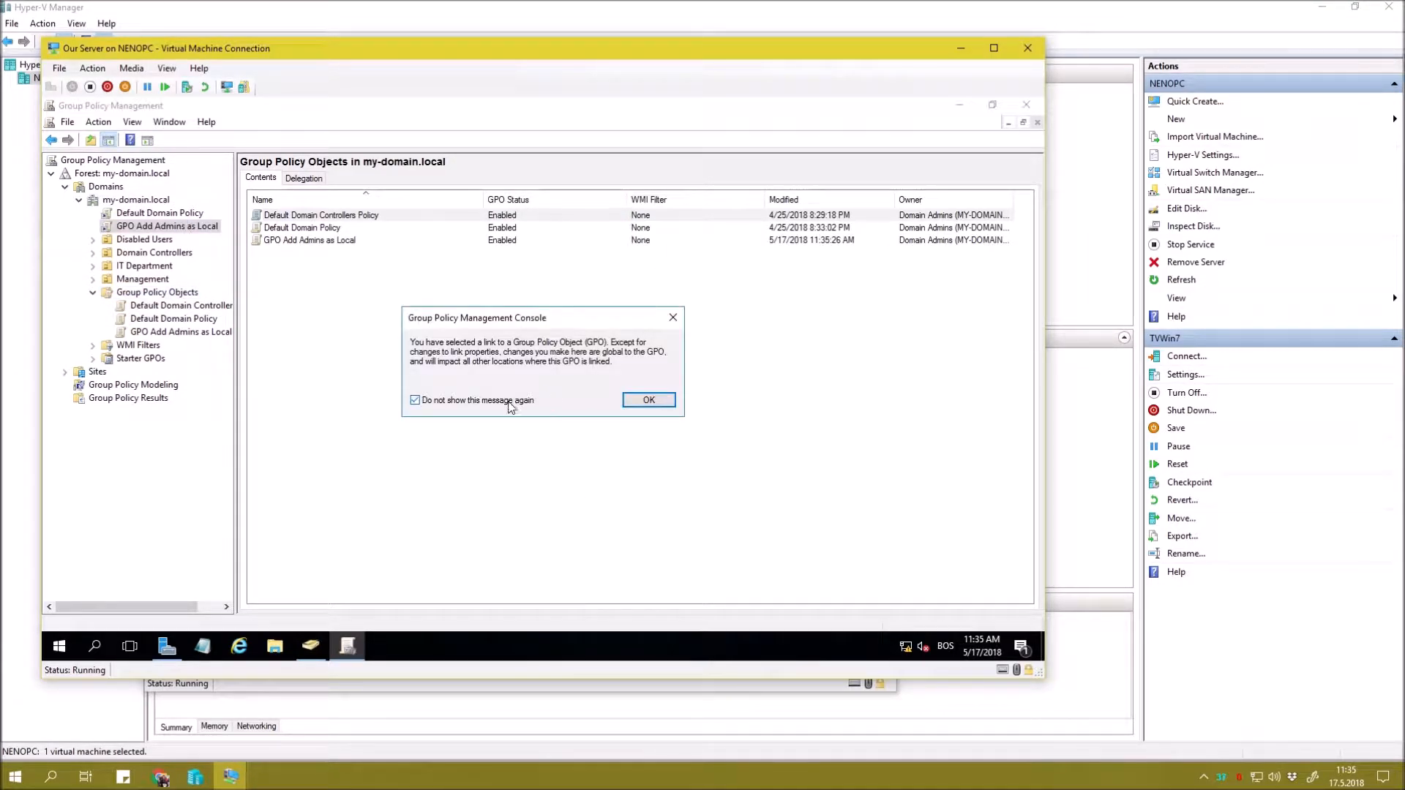
{"action": "left_click", "coordinate": [637, 407]}
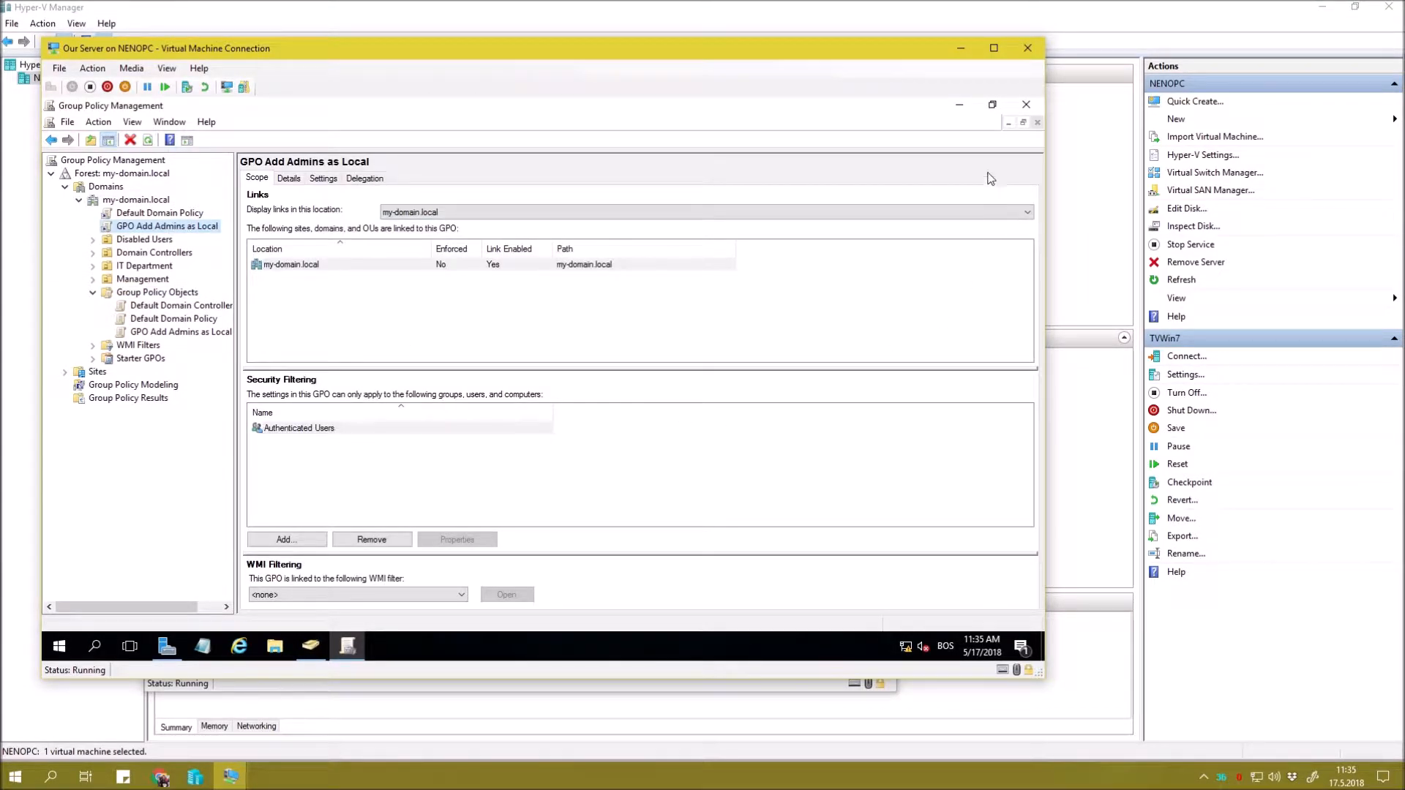
{"action": "left_click", "coordinate": [1025, 106]}
{"action": "left_click", "coordinate": [289, 183]}
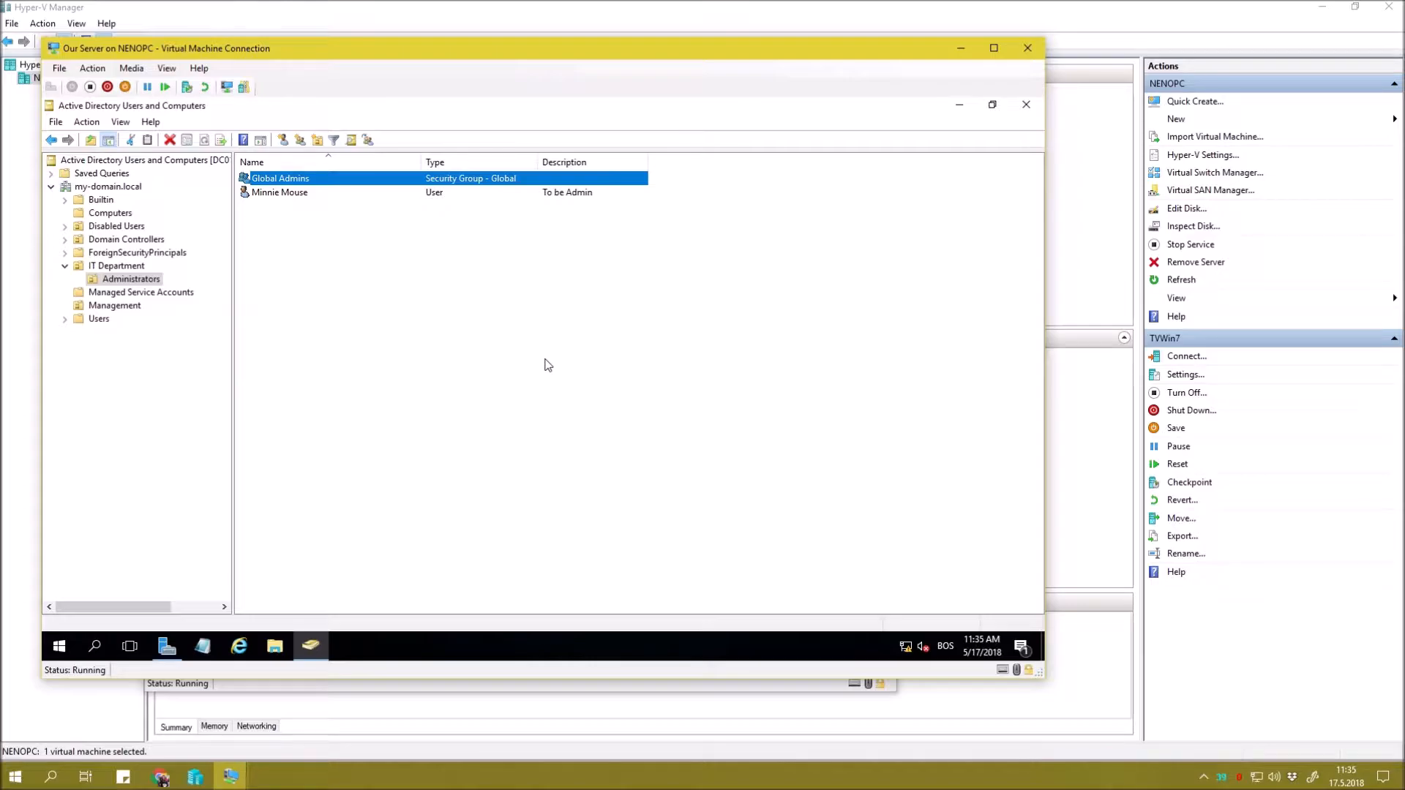
Close Active Directory Users and Computers and switch to the TVWin7 client VM.
{"action": "left_click", "coordinate": [1026, 104]}
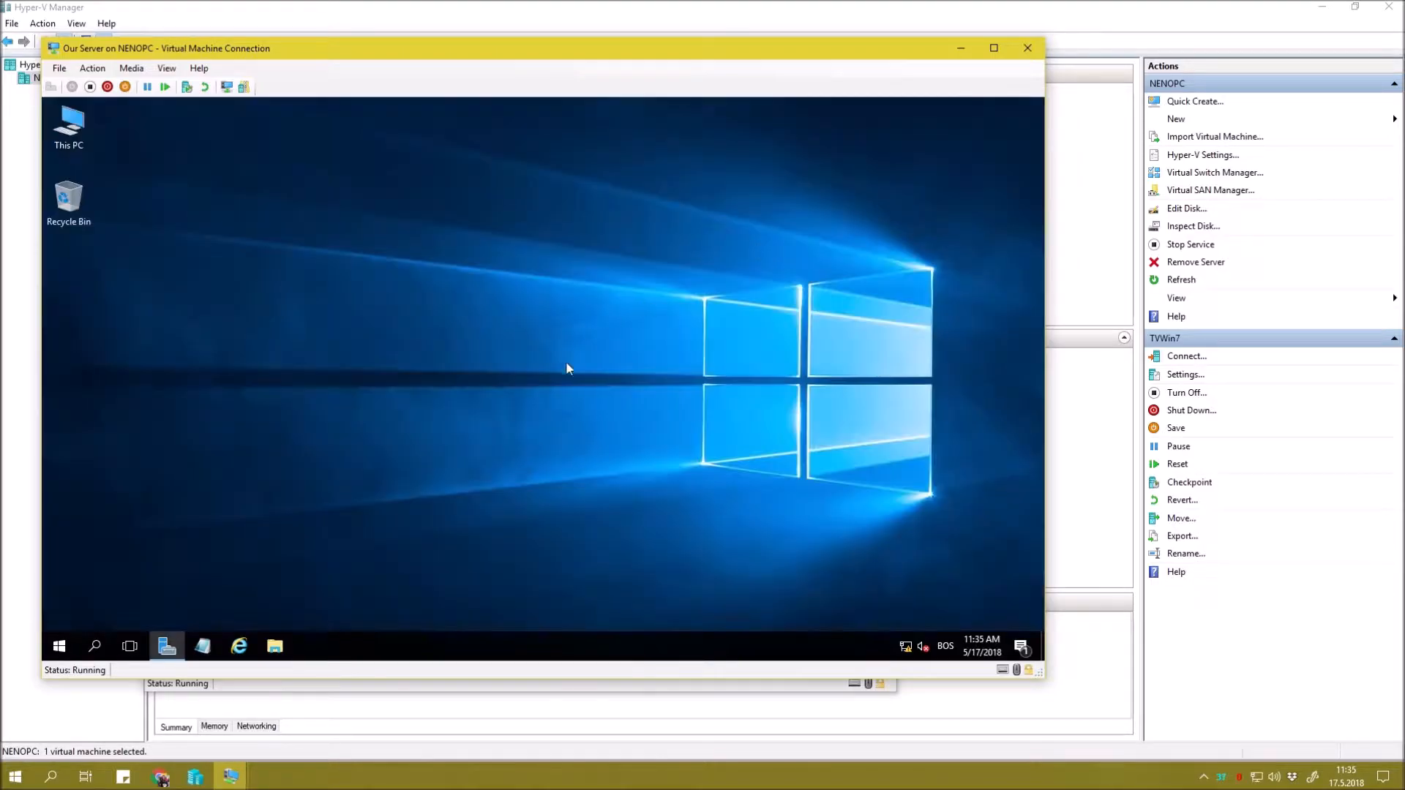
{"action": "right_click", "coordinate": [323, 207]}
{"action": "left_click", "coordinate": [367, 244]}
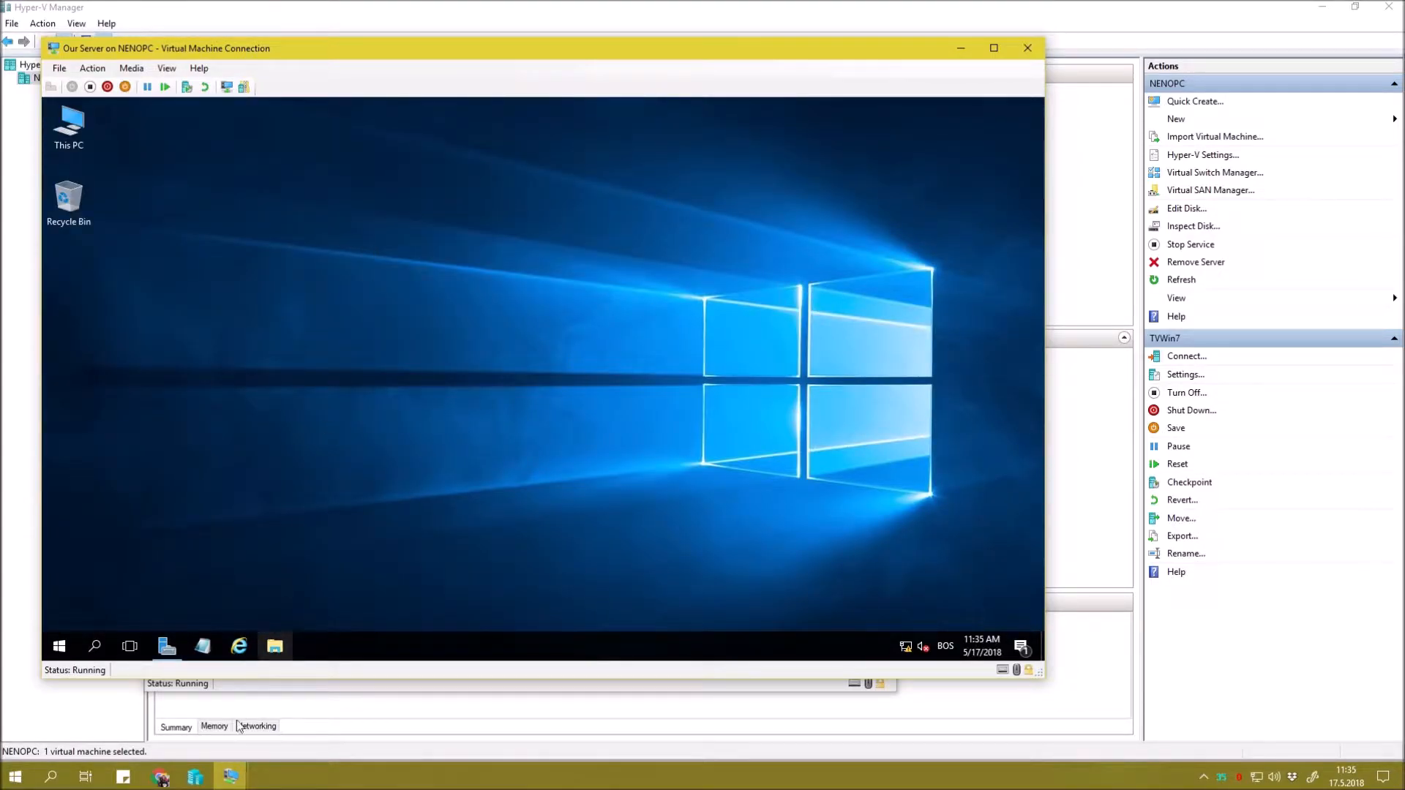
{"action": "left_click", "coordinate": [231, 779]}
{"action": "left_click", "coordinate": [227, 750]}
{"action": "right_click", "coordinate": [430, 278]}
{"action": "left_click", "coordinate": [478, 319]}
Check the local Administrators members in Computer Management: Administrator, Domain Admins and User1.
{"action": "left_click", "coordinate": [164, 660]}
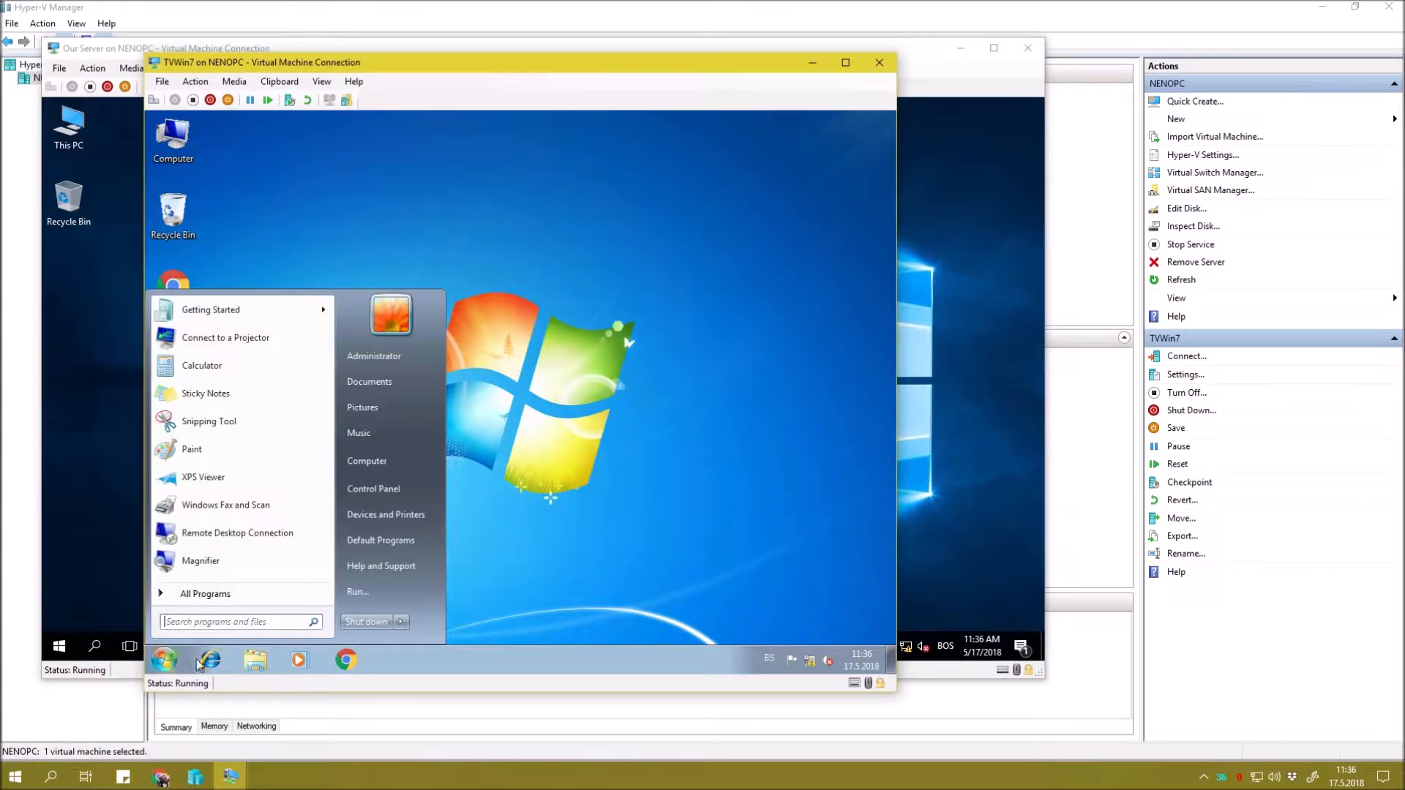
{"action": "right_click", "coordinate": [384, 463]}
{"action": "left_click", "coordinate": [411, 490]}
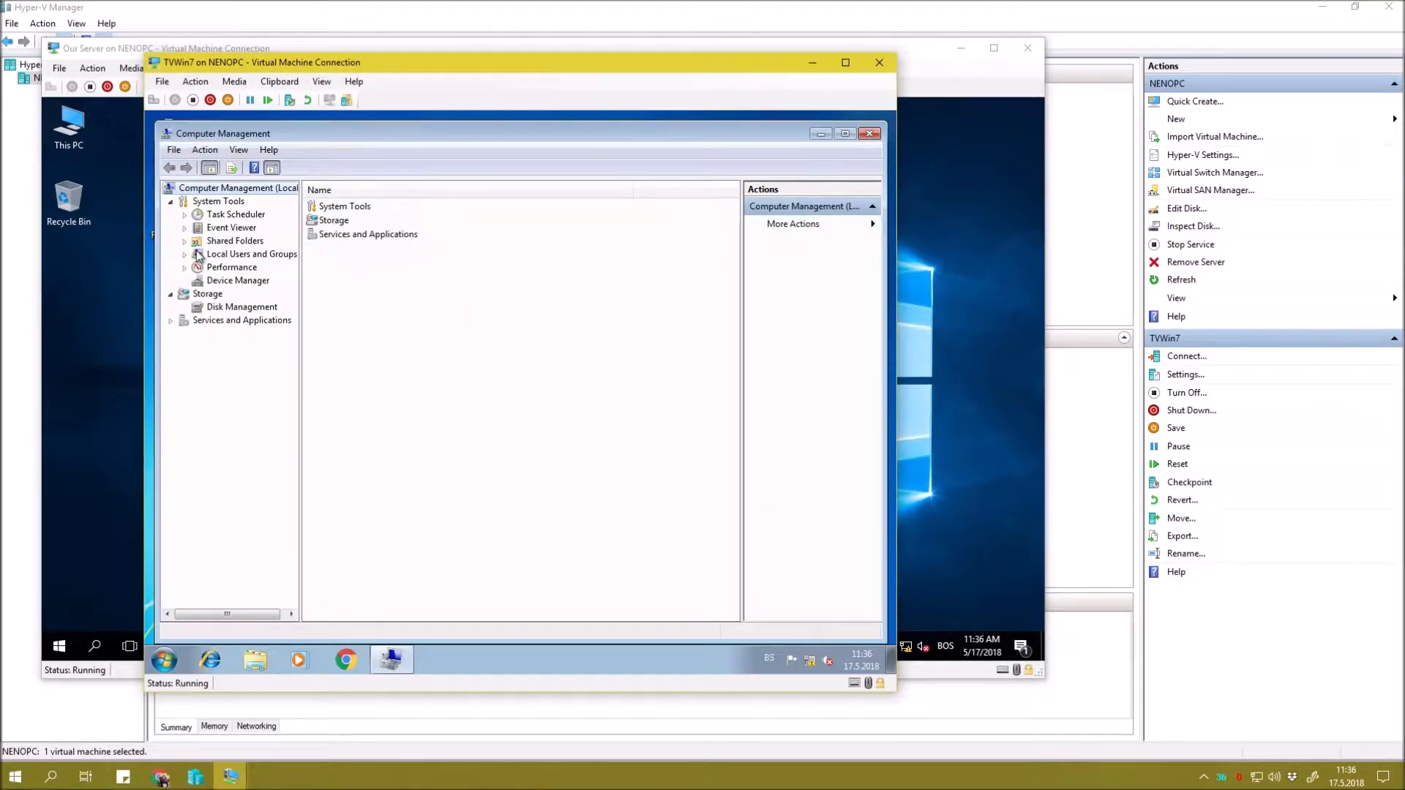
{"action": "double_click", "coordinate": [200, 256]}
{"action": "left_click", "coordinate": [233, 282]}
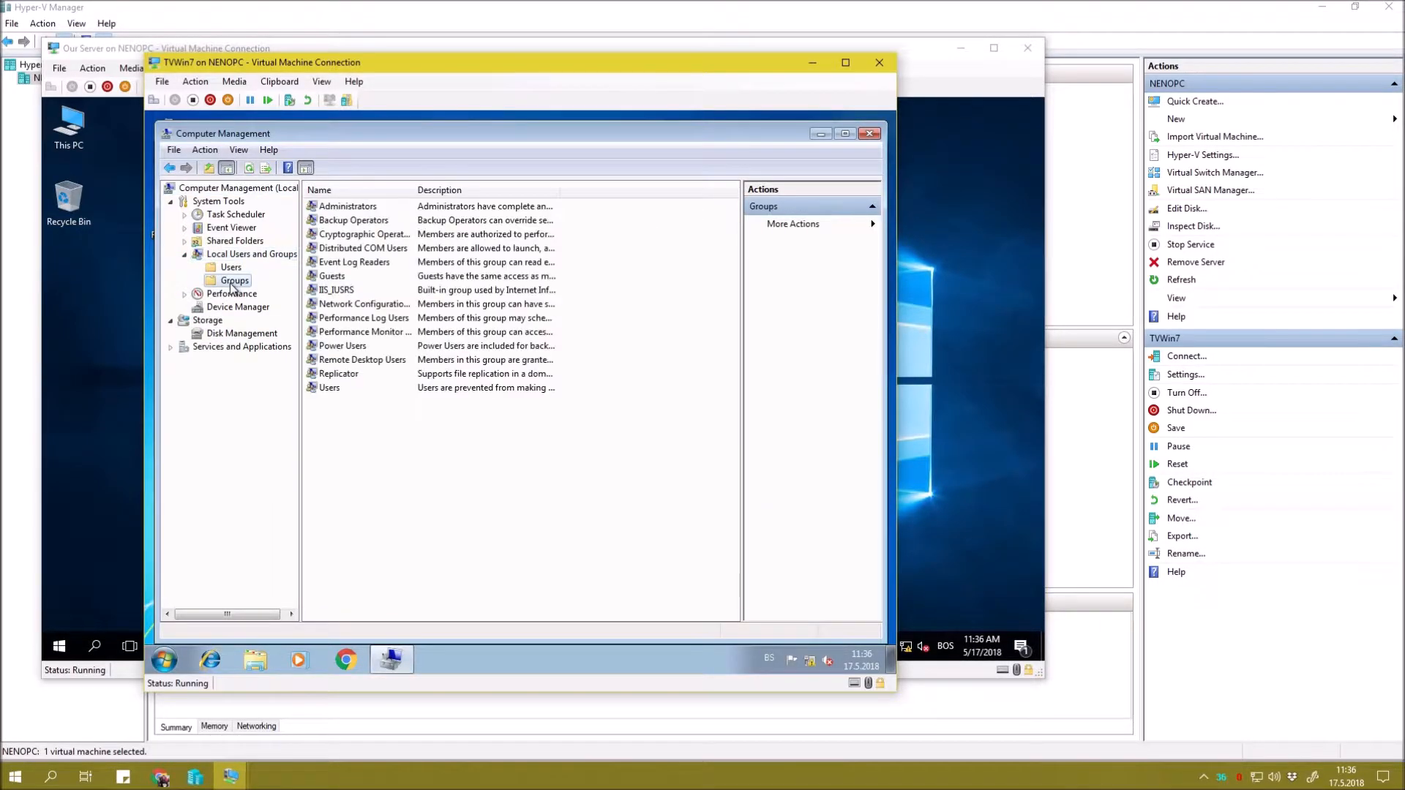
{"action": "double_click", "coordinate": [344, 208]}
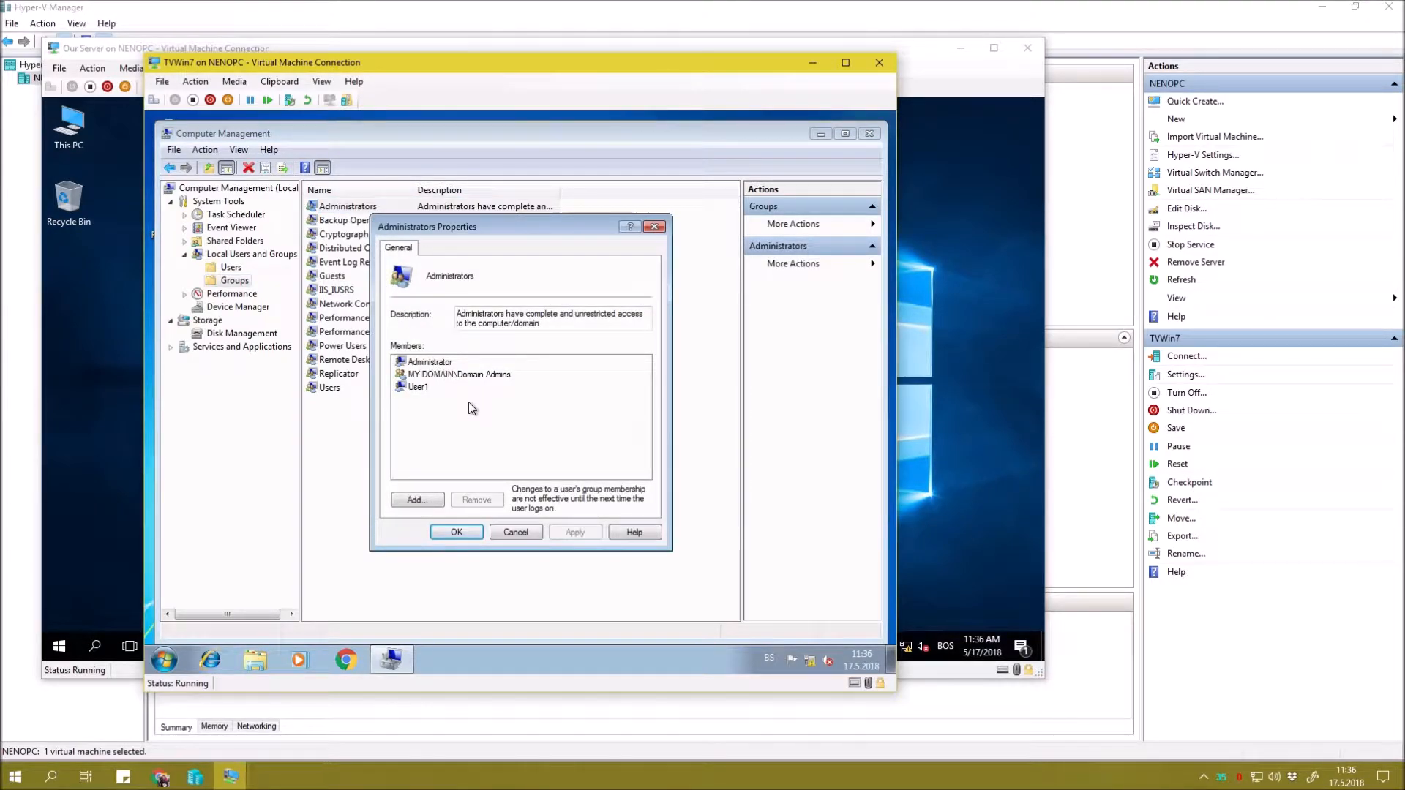
{"action": "left_click", "coordinate": [514, 532]}
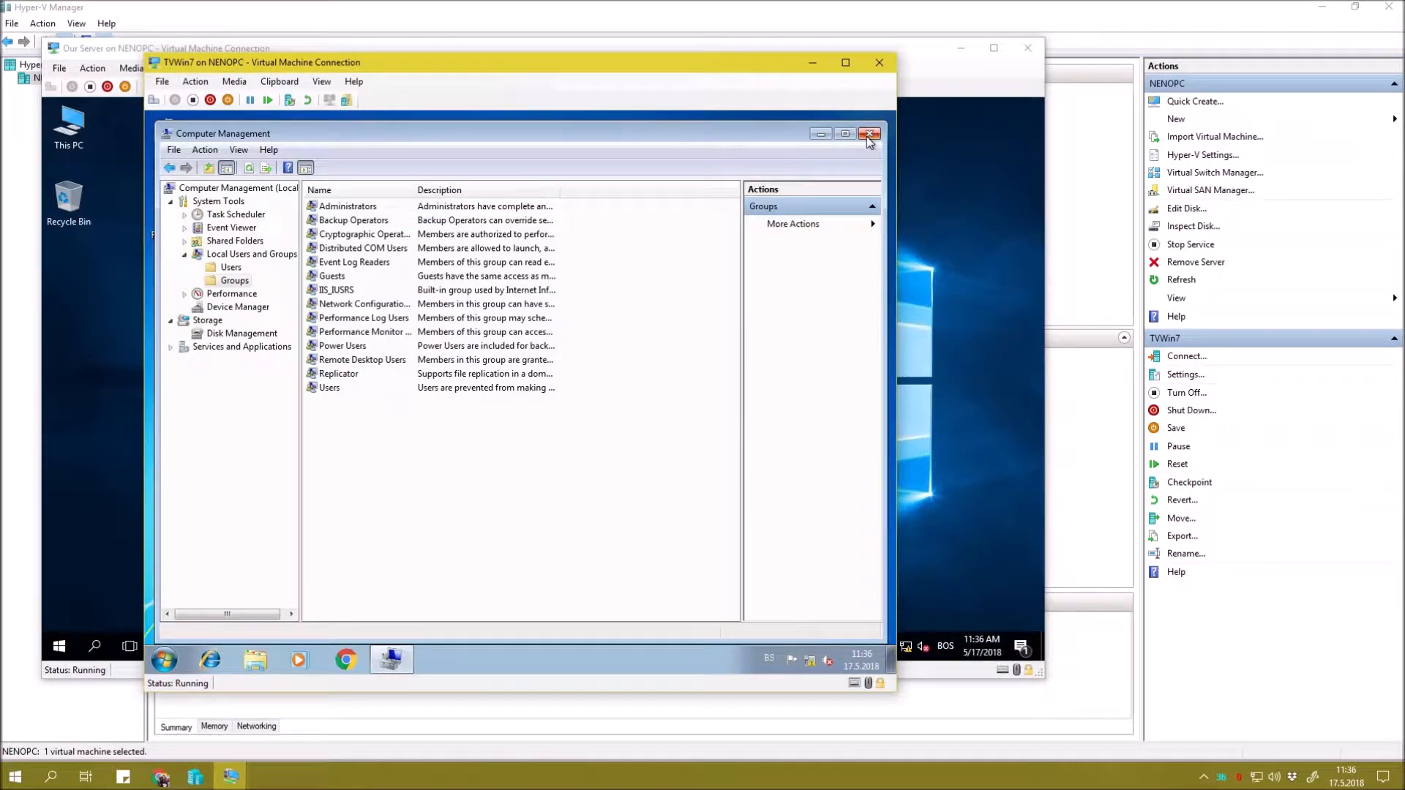
{"action": "left_click", "coordinate": [165, 658]}
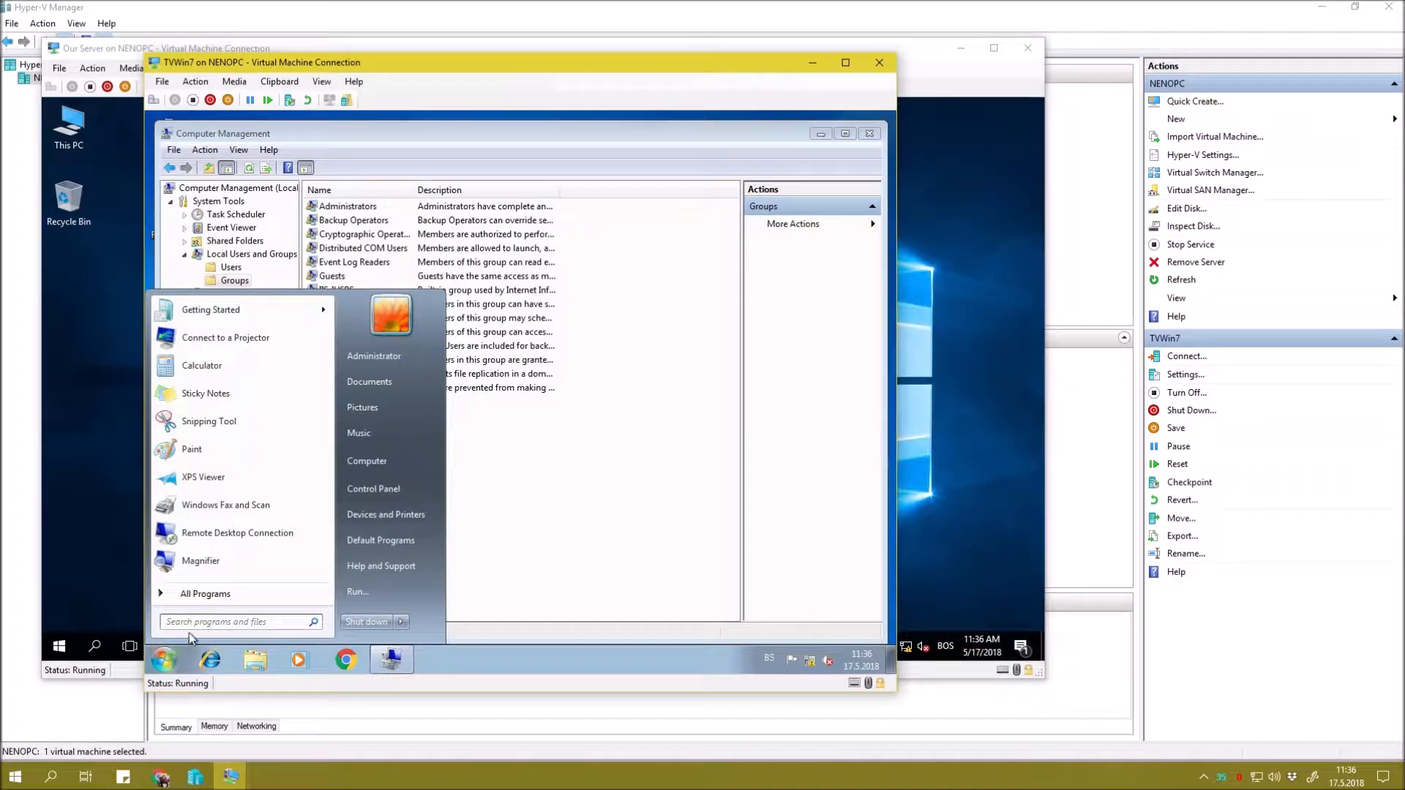
Launch an administrator Command Prompt and set its console font to 7x12.
{"action": "left_click", "coordinate": [358, 591]}
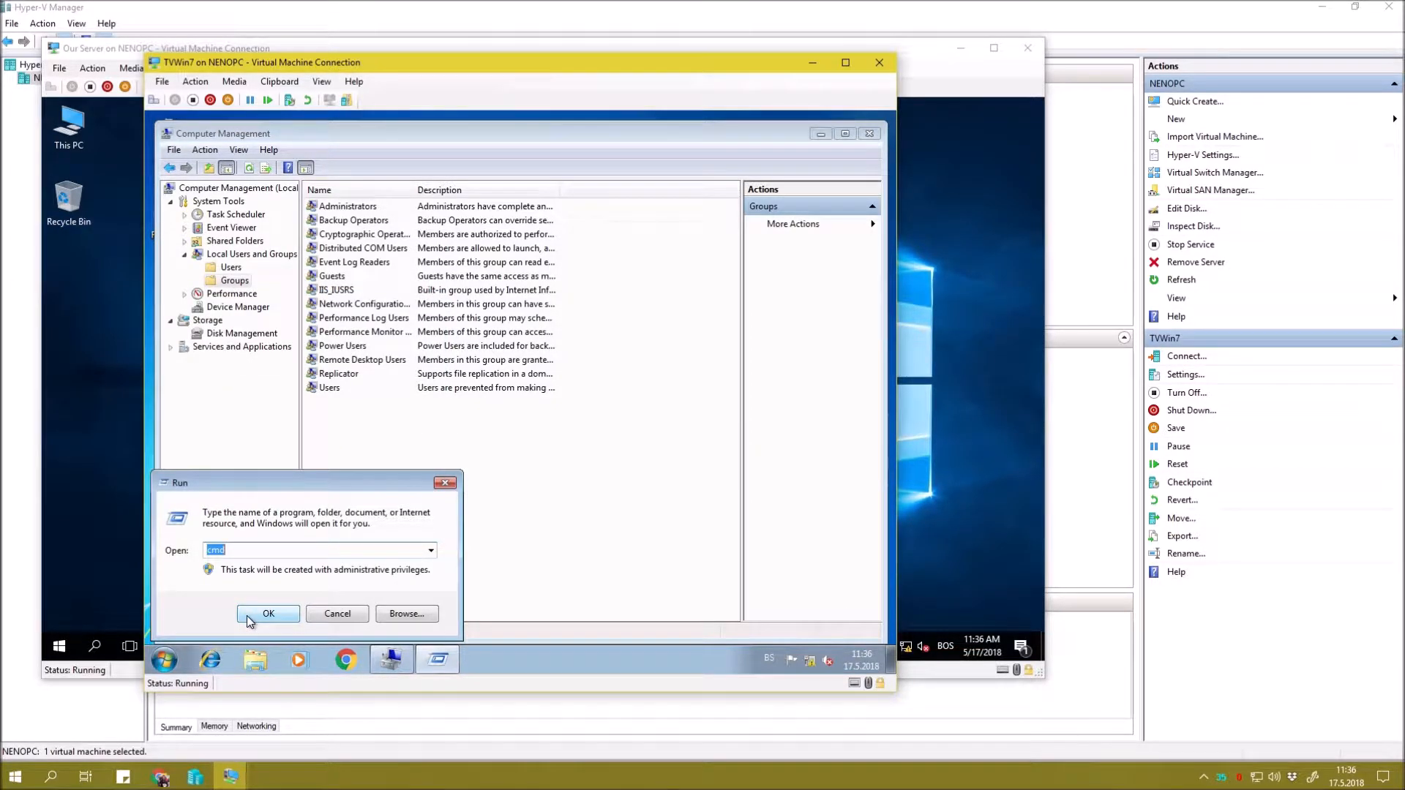
{"action": "left_click", "coordinate": [249, 615]}
{"action": "right_click", "coordinate": [369, 199]}
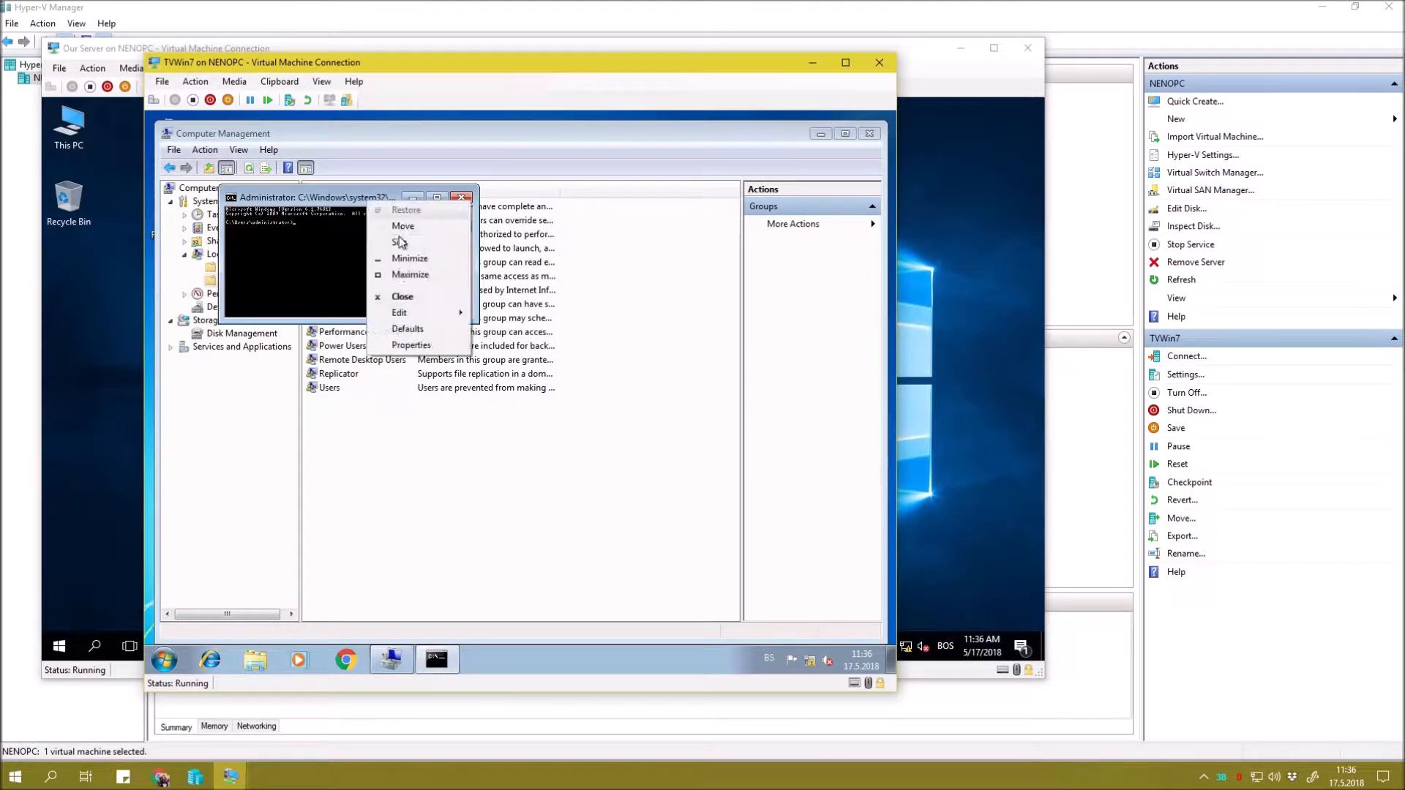
{"action": "left_click", "coordinate": [410, 345]}
{"action": "left_click", "coordinate": [312, 233]}
{"action": "left_click", "coordinate": [403, 315]}
{"action": "left_click", "coordinate": [415, 524]}
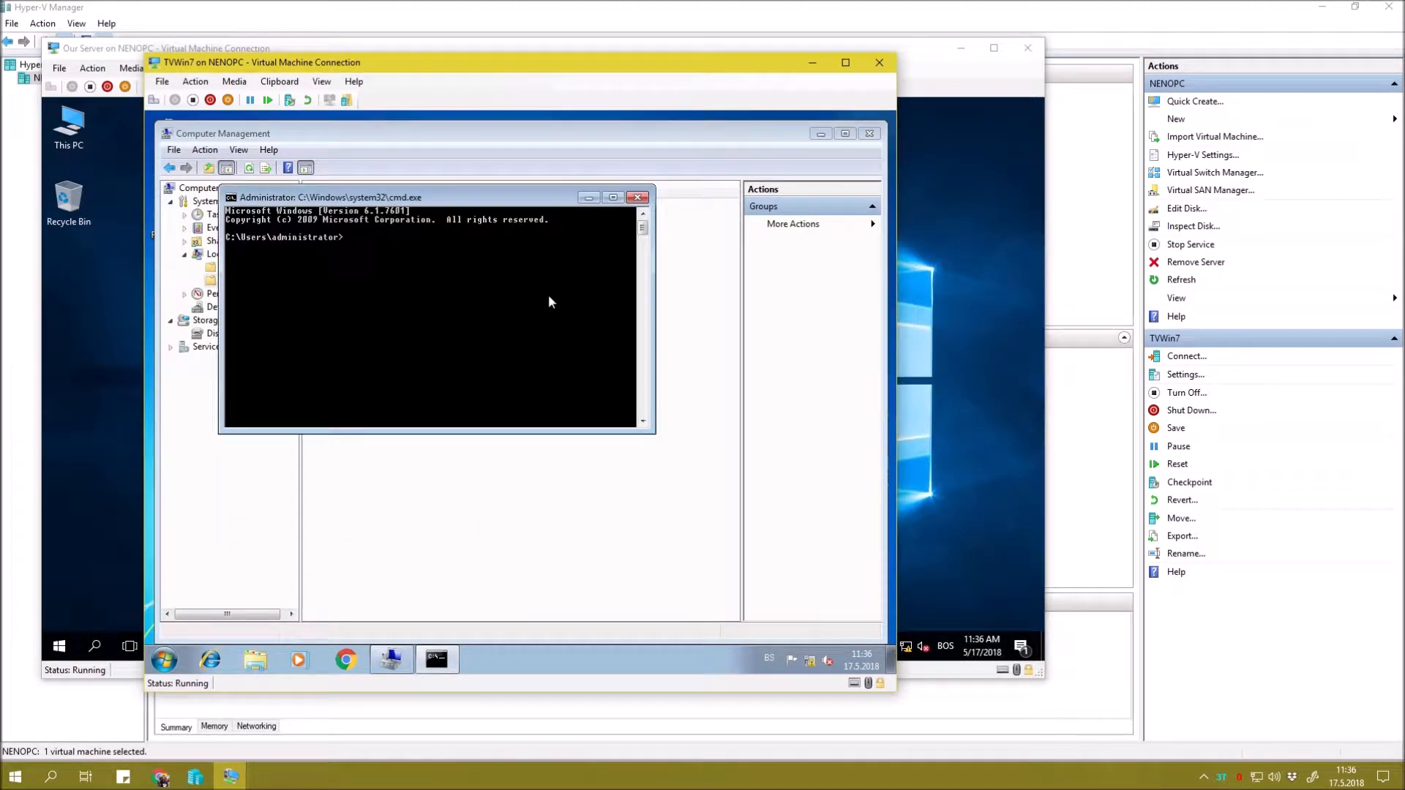
Run gpupdate /force to apply the new Group Policy on the client.
{"action": "type", "text": "gpupdate"}
{"action": "type", "text": "/force"}
{"action": "key", "text": "Return"}
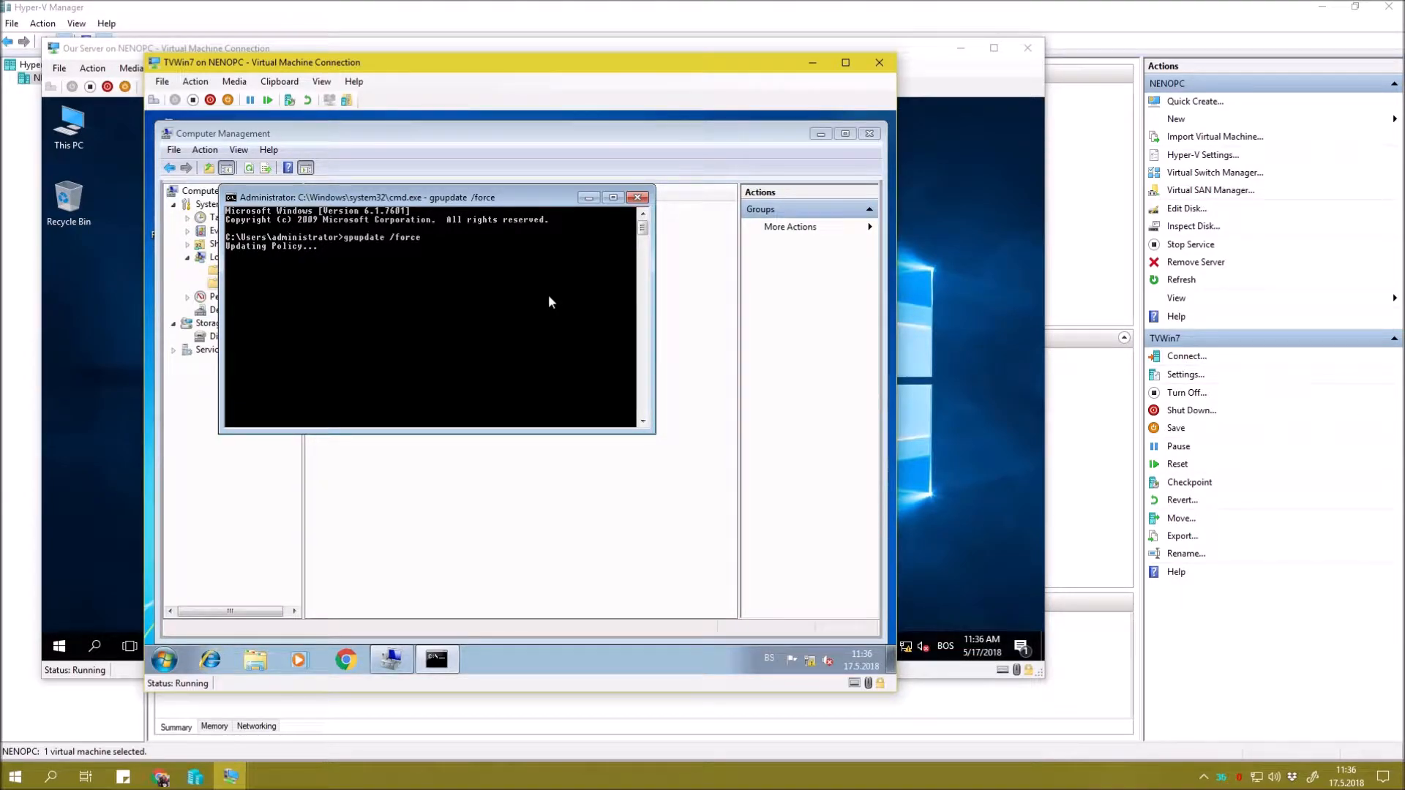
{"action": "left_click_drag", "start_coordinate": [466, 198], "coordinate": [684, 327]}
{"action": "left_click", "coordinate": [742, 327]}
Reopen Administrators properties to confirm MY-DOMAIN\Global Admins is now a member.
{"action": "right_click", "coordinate": [455, 459]}
{"action": "key", "text": "Escape"}
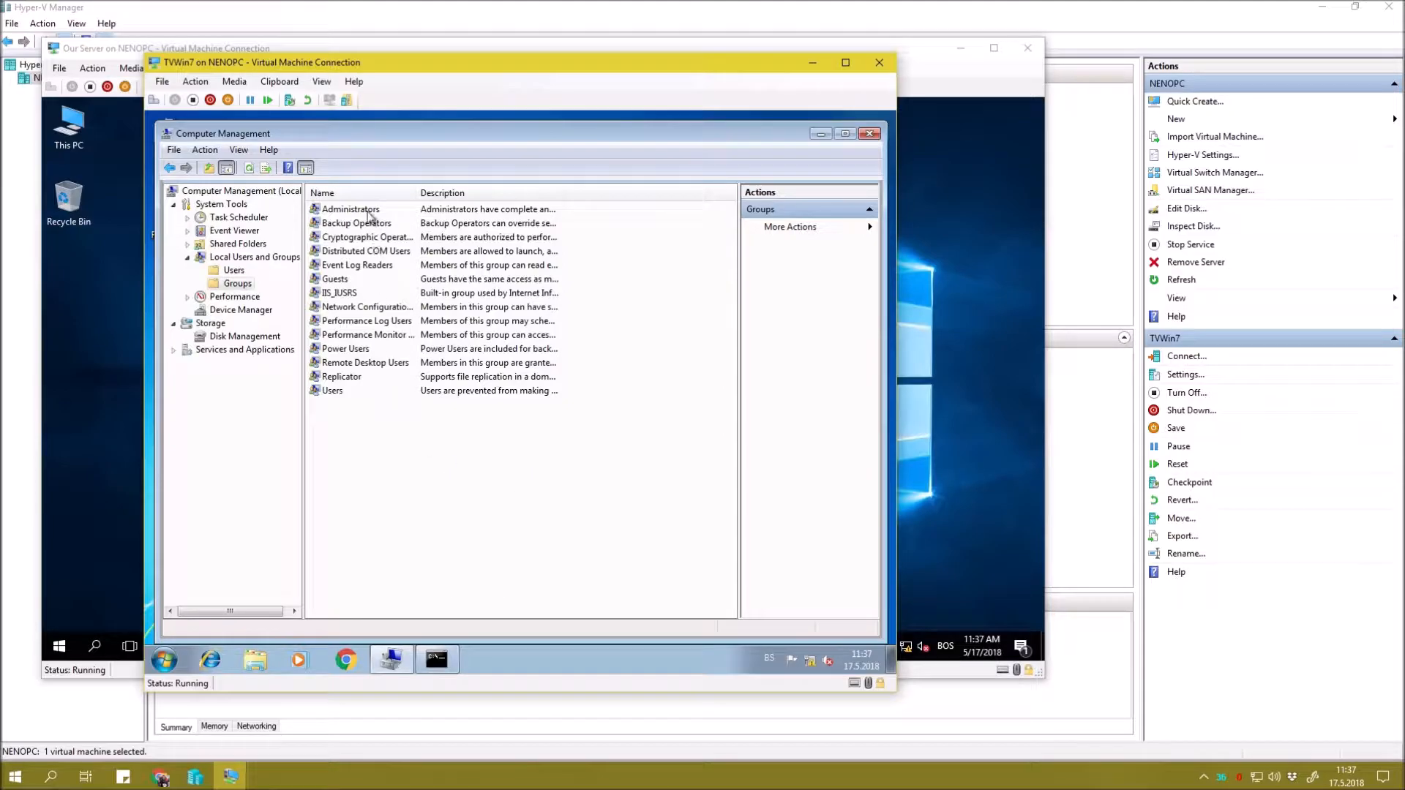
{"action": "double_click", "coordinate": [350, 210]}
{"action": "left_click", "coordinate": [487, 387]}
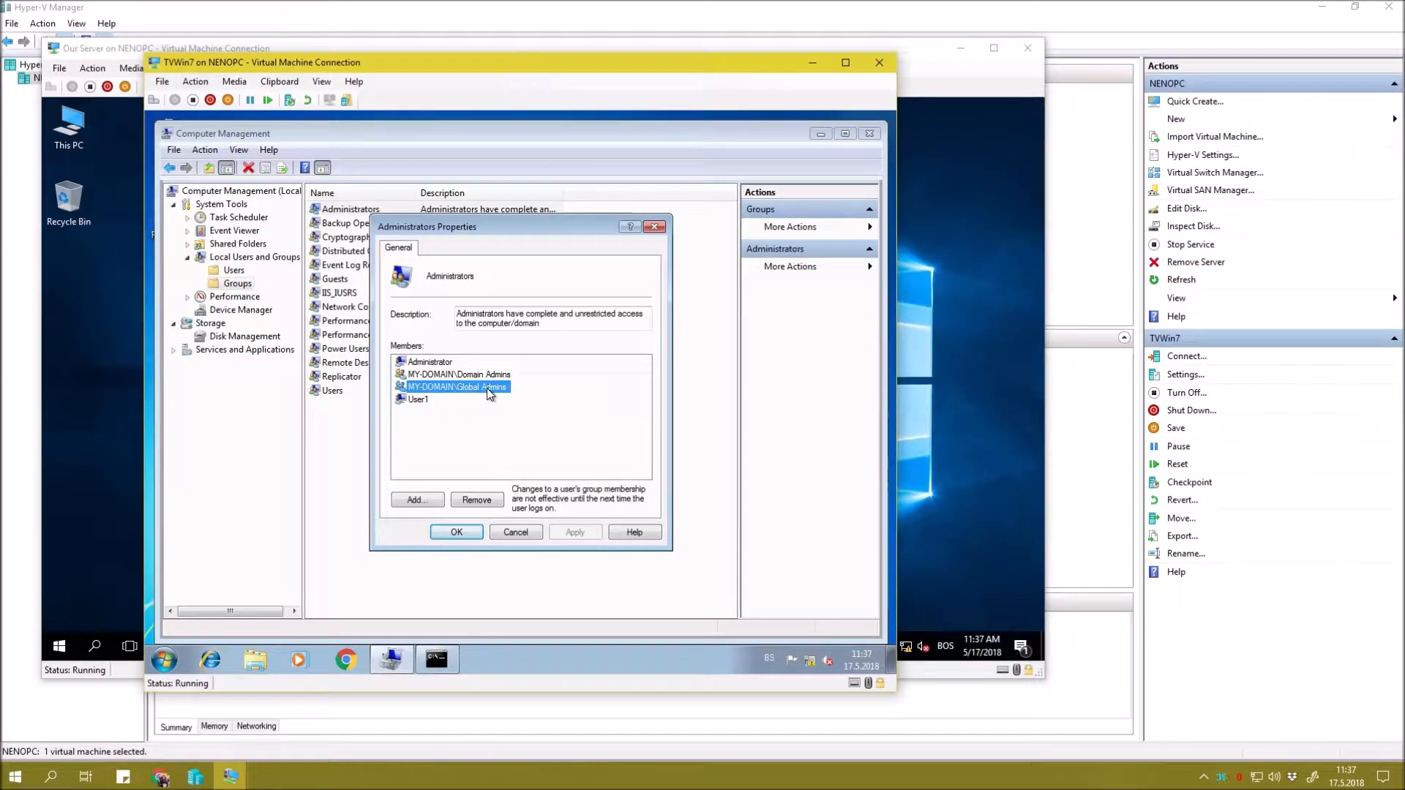
{"action": "left_click", "coordinate": [456, 532]}
Log off the current session on the Windows 7 client.
{"action": "left_click", "coordinate": [869, 134]}
{"action": "right_click", "coordinate": [336, 275]}
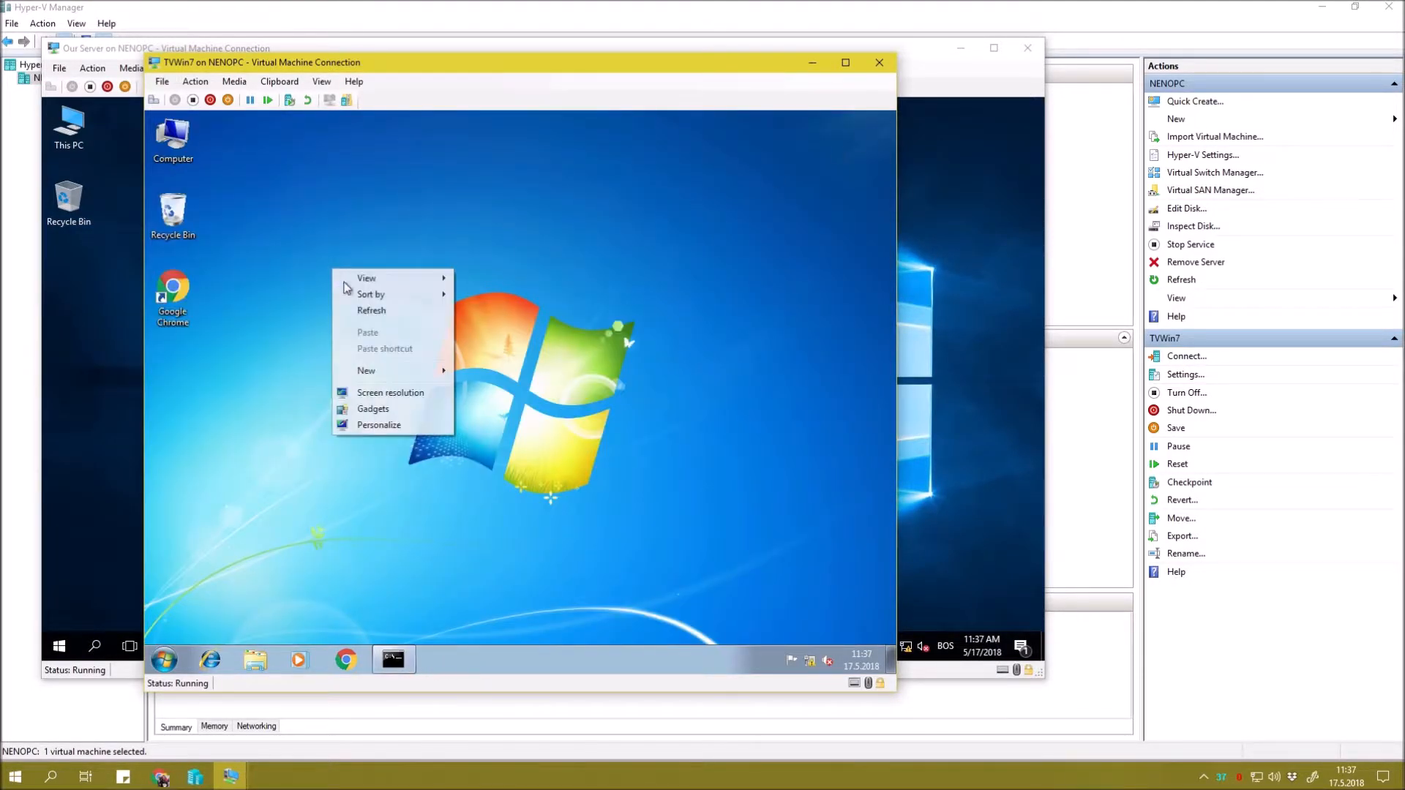
{"action": "left_click", "coordinate": [371, 310]}
{"action": "left_click", "coordinate": [164, 659]}
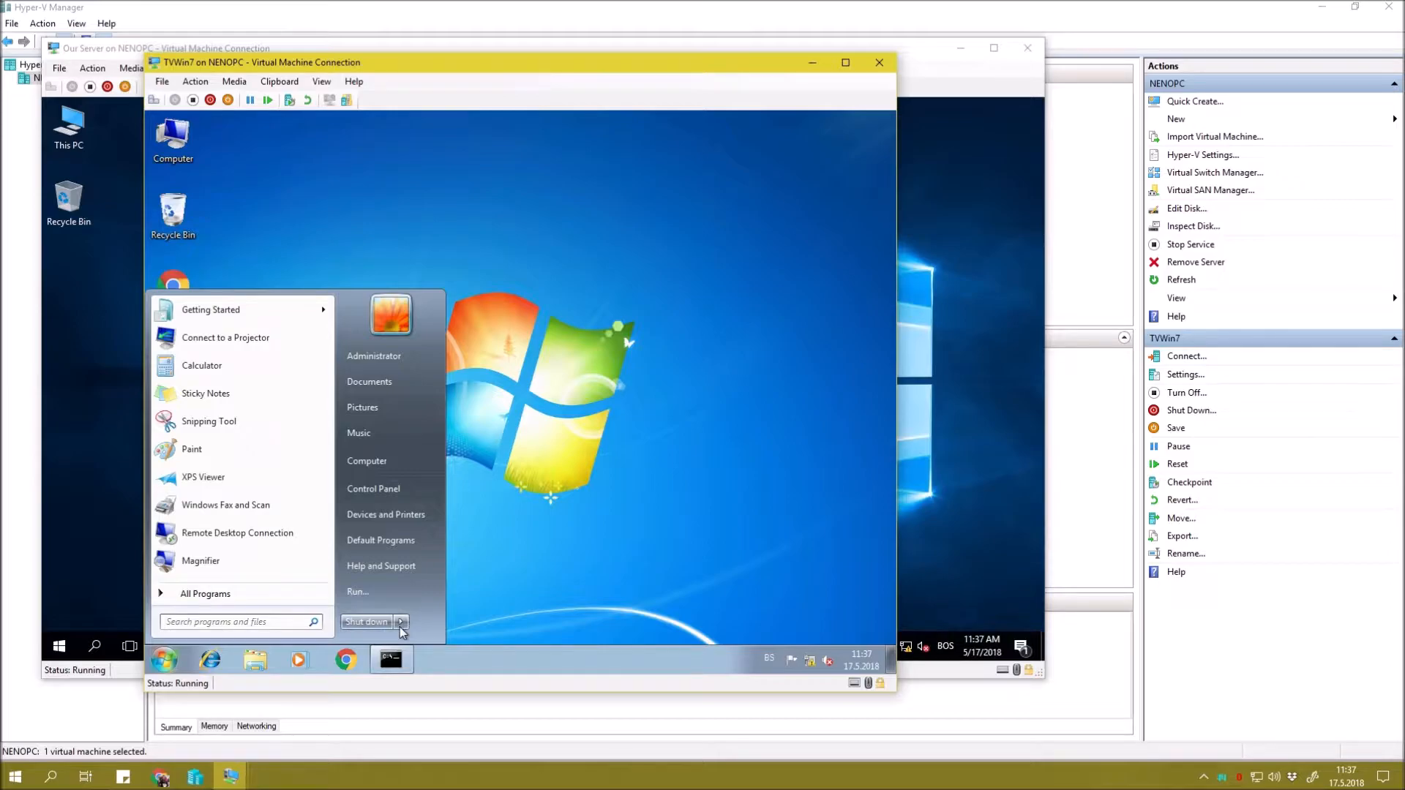
{"action": "left_click", "coordinate": [400, 627]}
{"action": "left_click", "coordinate": [454, 568]}
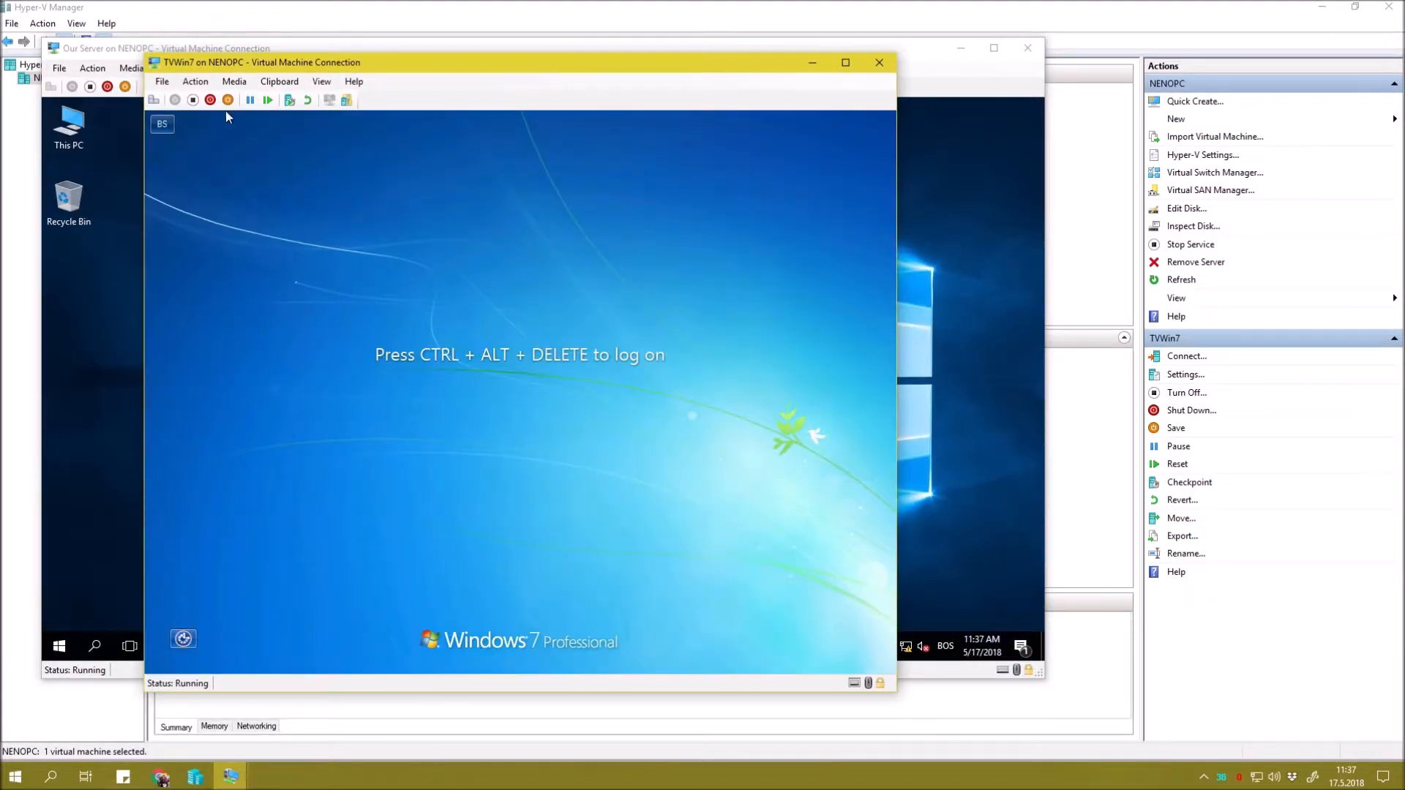
Send Ctrl+Alt+Delete, switch user, and sign in with the domain user's password.
{"action": "left_click", "coordinate": [196, 81]}
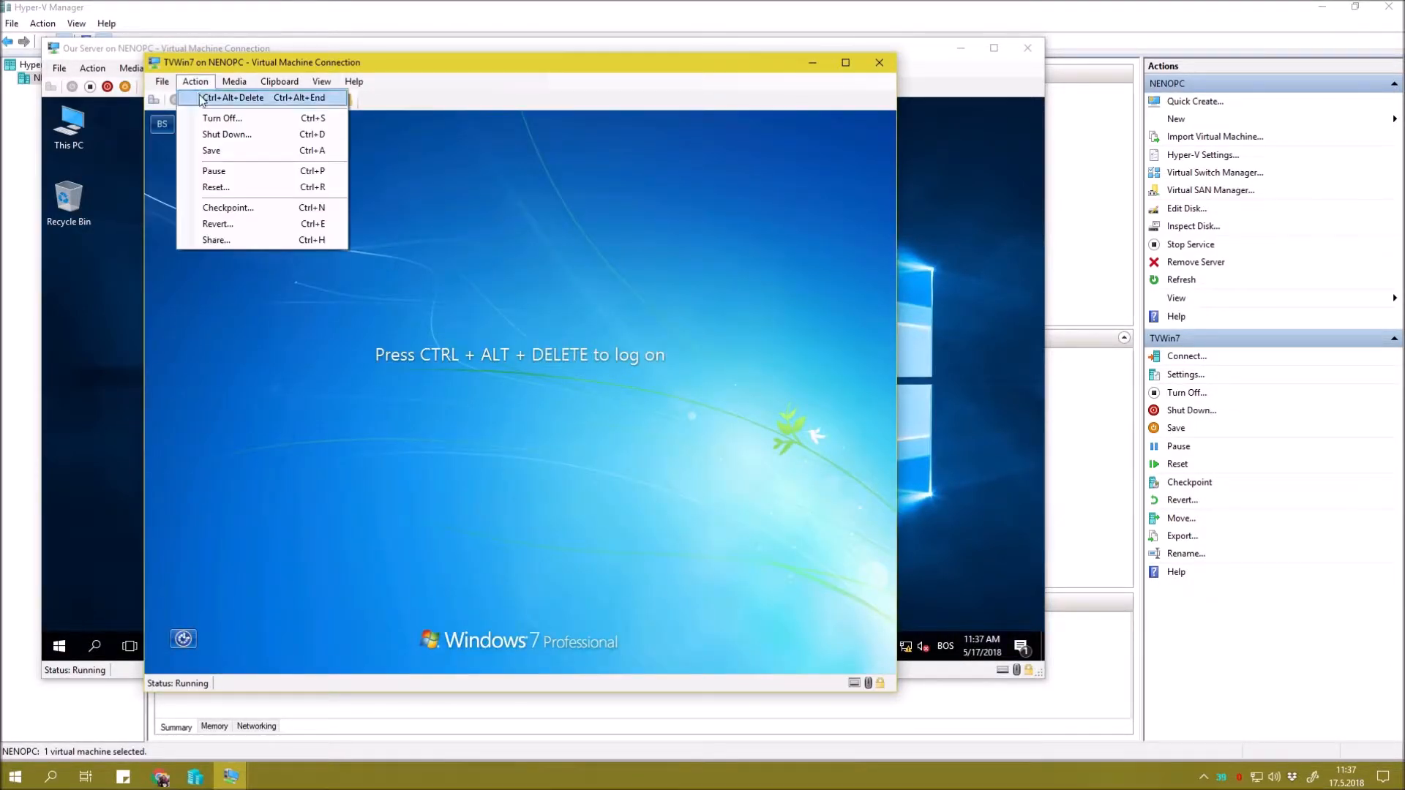
{"action": "left_click", "coordinate": [199, 98]}
{"action": "left_click", "coordinate": [521, 534]}
{"action": "type", "text": "minnnie.mouse"}
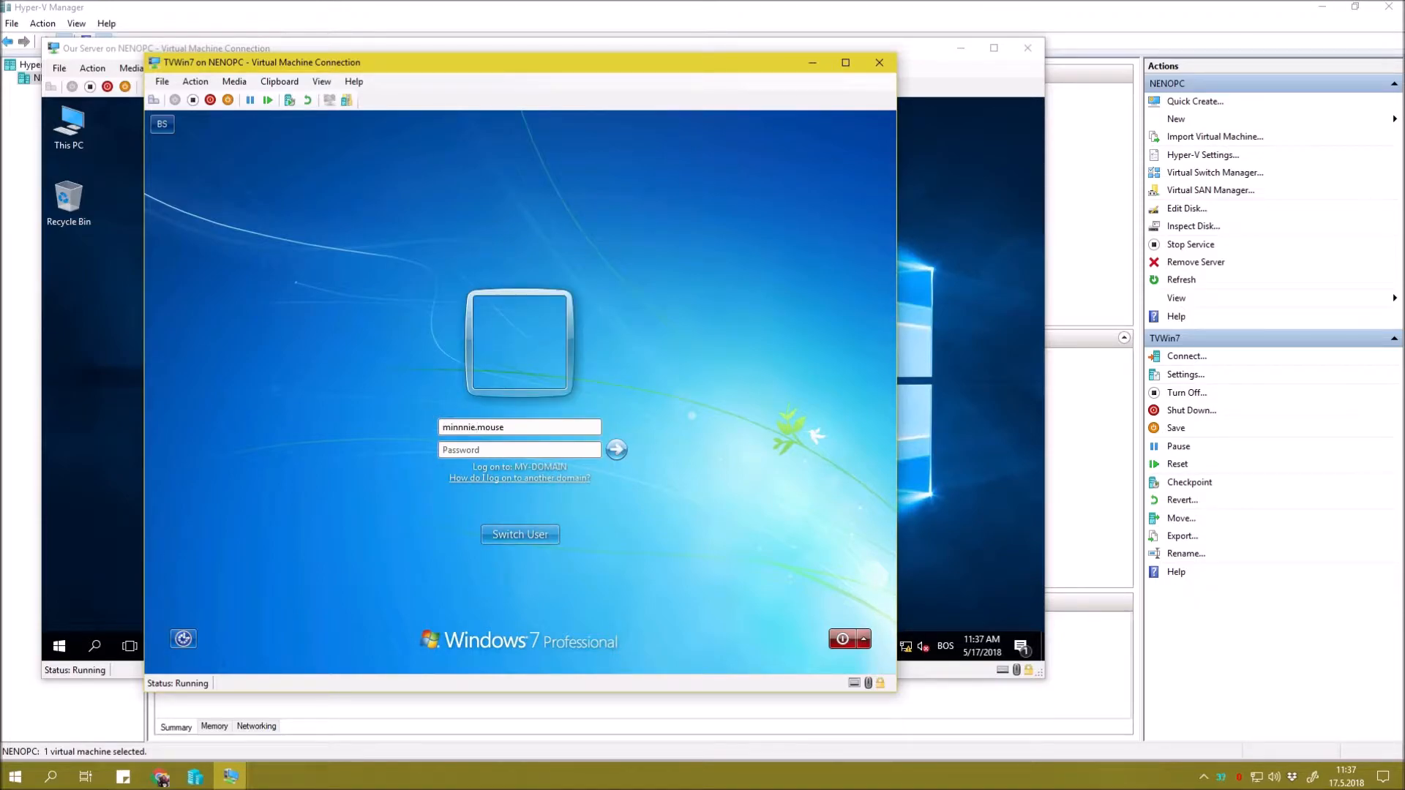
{"action": "type", "text": "Pa$$w0rd"}
{"action": "key", "text": "Return"}
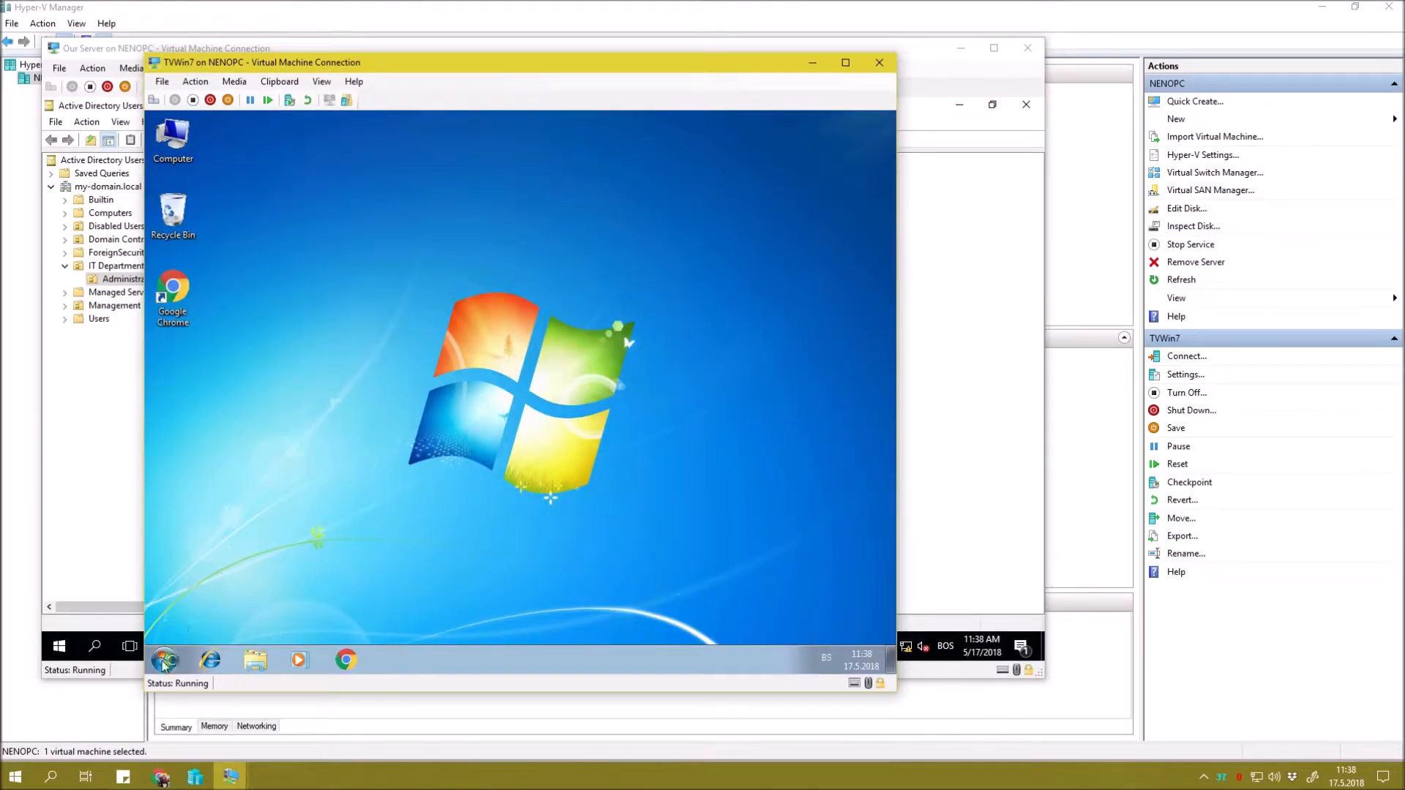
Open and close Computer Management under the domain account, then return to the Computer entry.
{"action": "left_click", "coordinate": [164, 660]}
{"action": "right_click", "coordinate": [380, 467]}
{"action": "left_click", "coordinate": [415, 492]}
{"action": "left_click", "coordinate": [868, 139]}
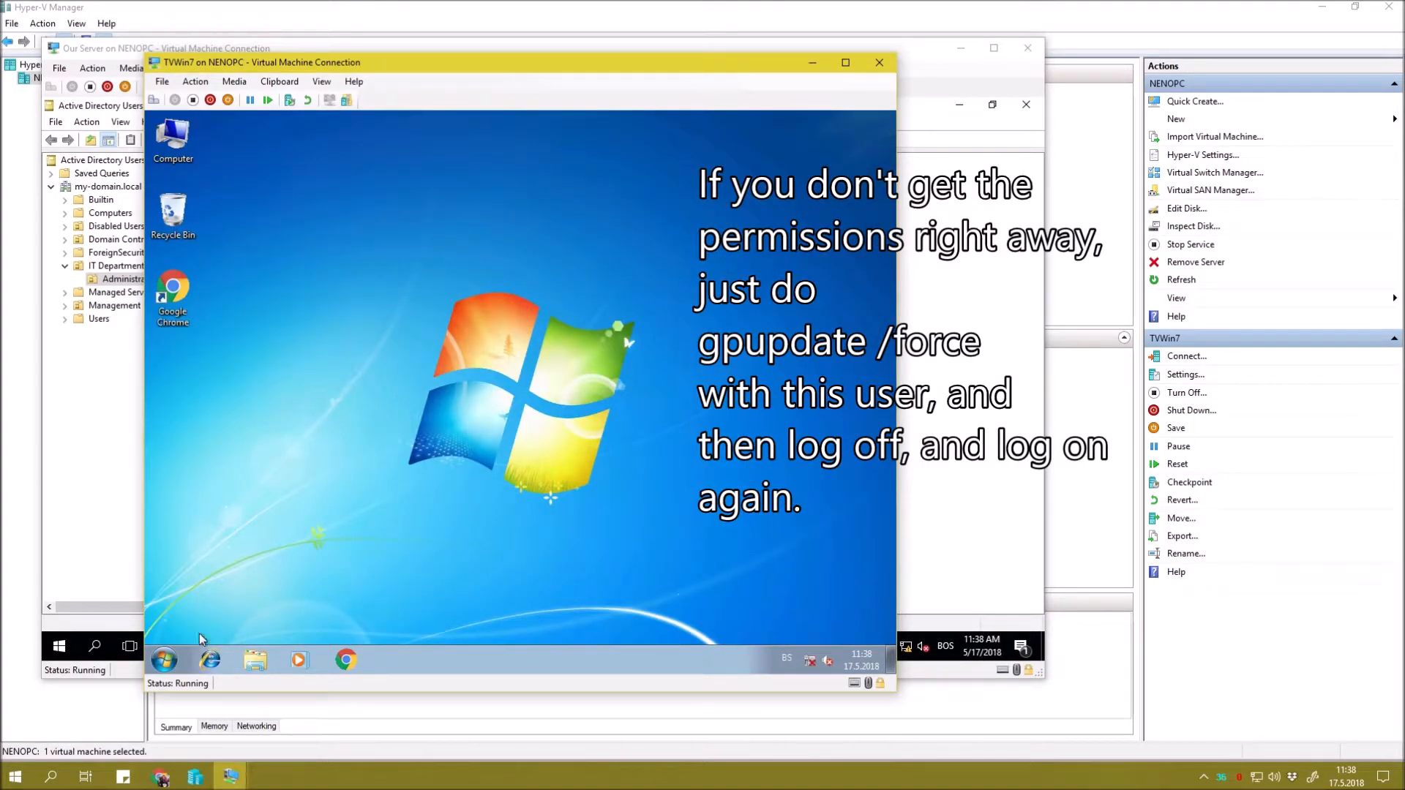
{"action": "left_click", "coordinate": [166, 659]}
{"action": "right_click", "coordinate": [407, 470]}
Confirm in Computer Management that MY-DOMAIN\Global Admins is a local Administrators member.
{"action": "left_click", "coordinate": [414, 500]}
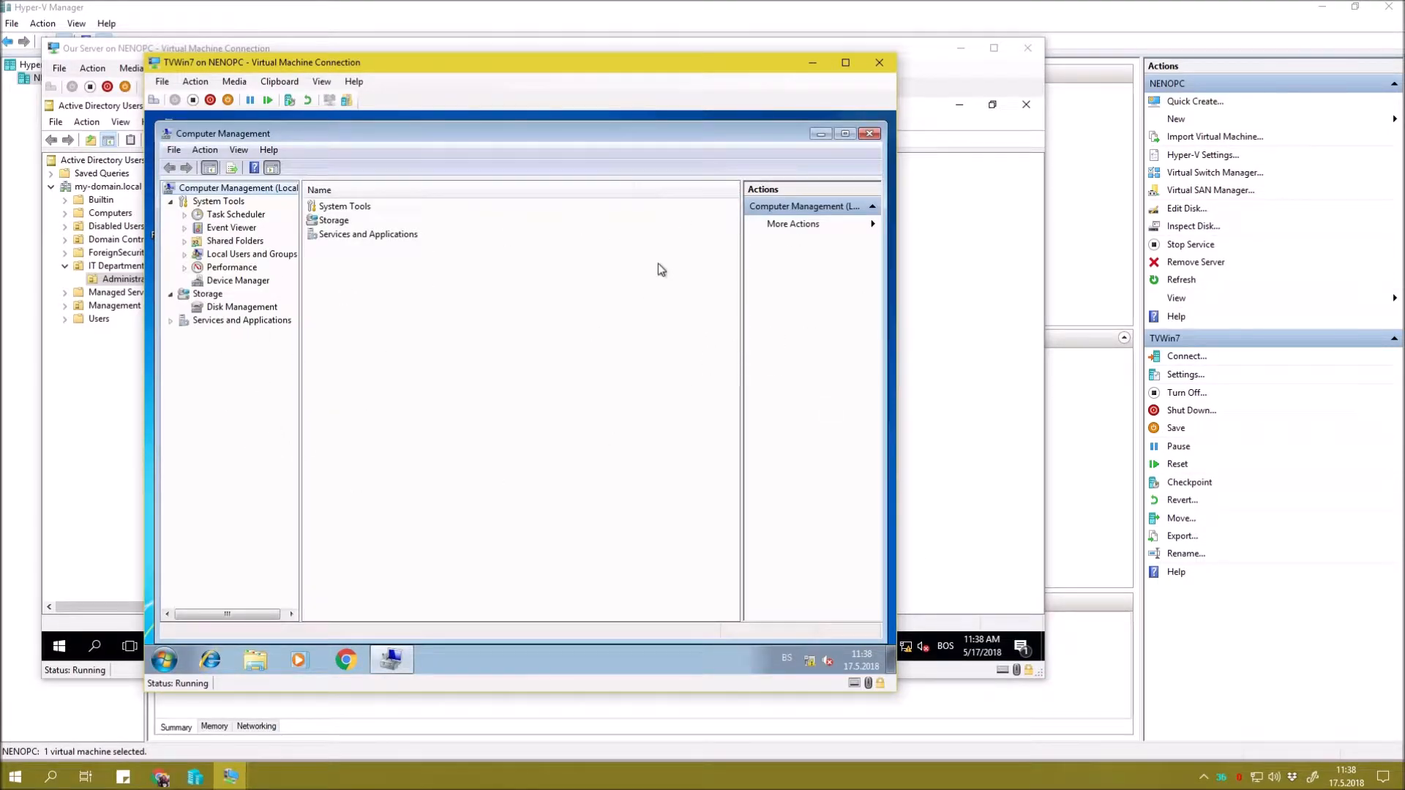
{"action": "right_click", "coordinate": [464, 333]}
{"action": "left_click", "coordinate": [414, 328]}
{"action": "left_click", "coordinate": [236, 255]}
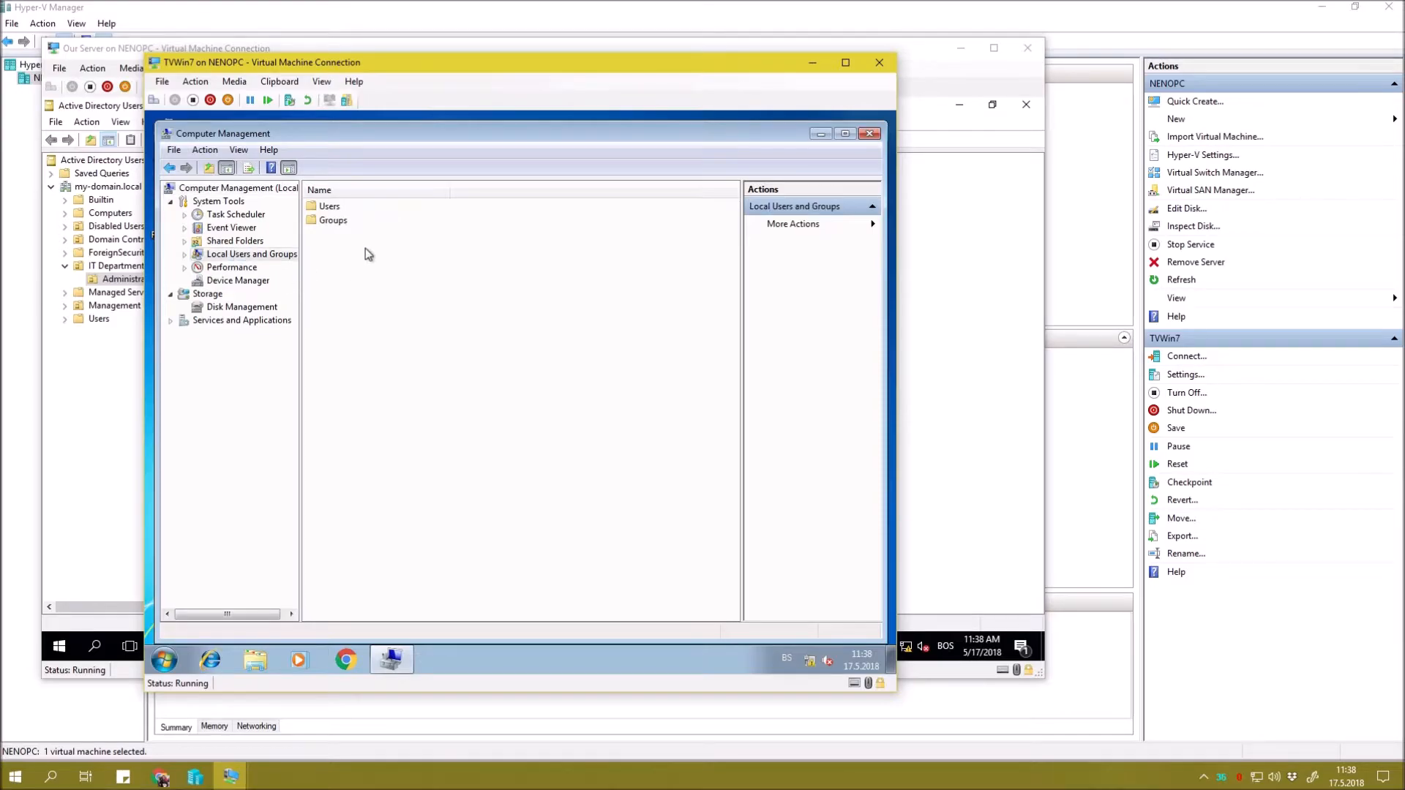
{"action": "double_click", "coordinate": [333, 220]}
{"action": "double_click", "coordinate": [348, 206]}
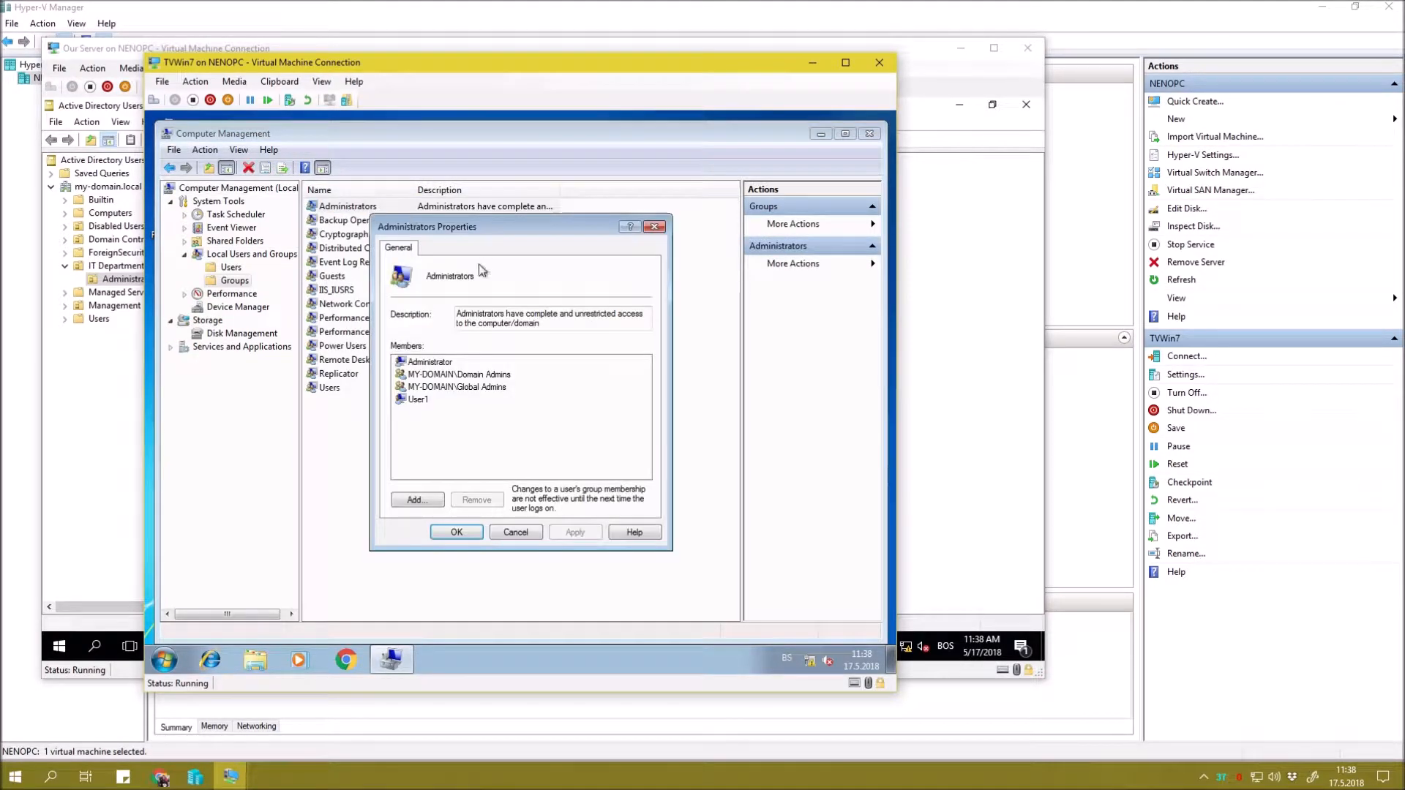
{"action": "left_click", "coordinate": [467, 388]}
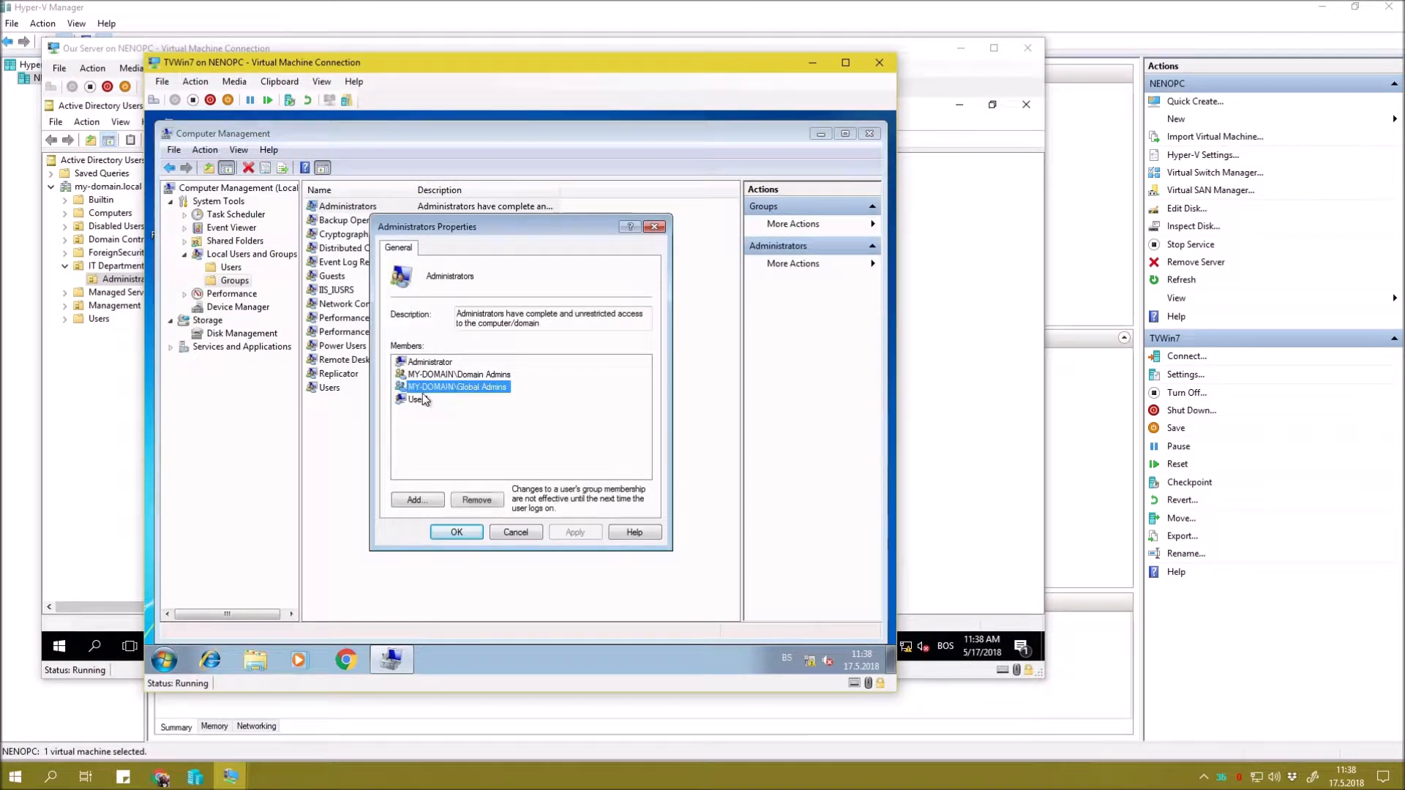
{"action": "left_click", "coordinate": [515, 532]}
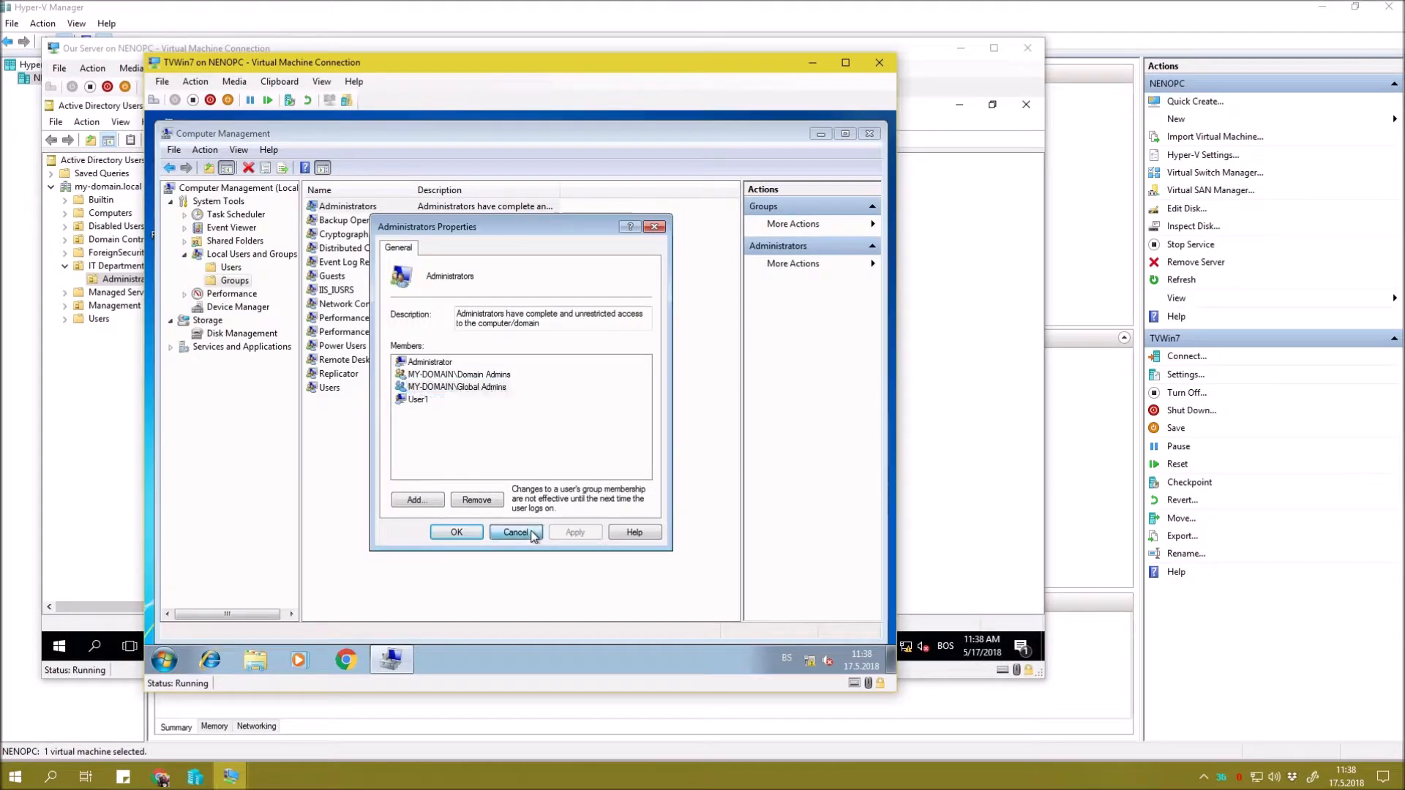
Review the users allowed on this computer in Control Panel's User Accounts, then close it.
{"action": "left_click", "coordinate": [869, 133]}
{"action": "right_click", "coordinate": [427, 238]}
{"action": "left_click", "coordinate": [464, 279]}
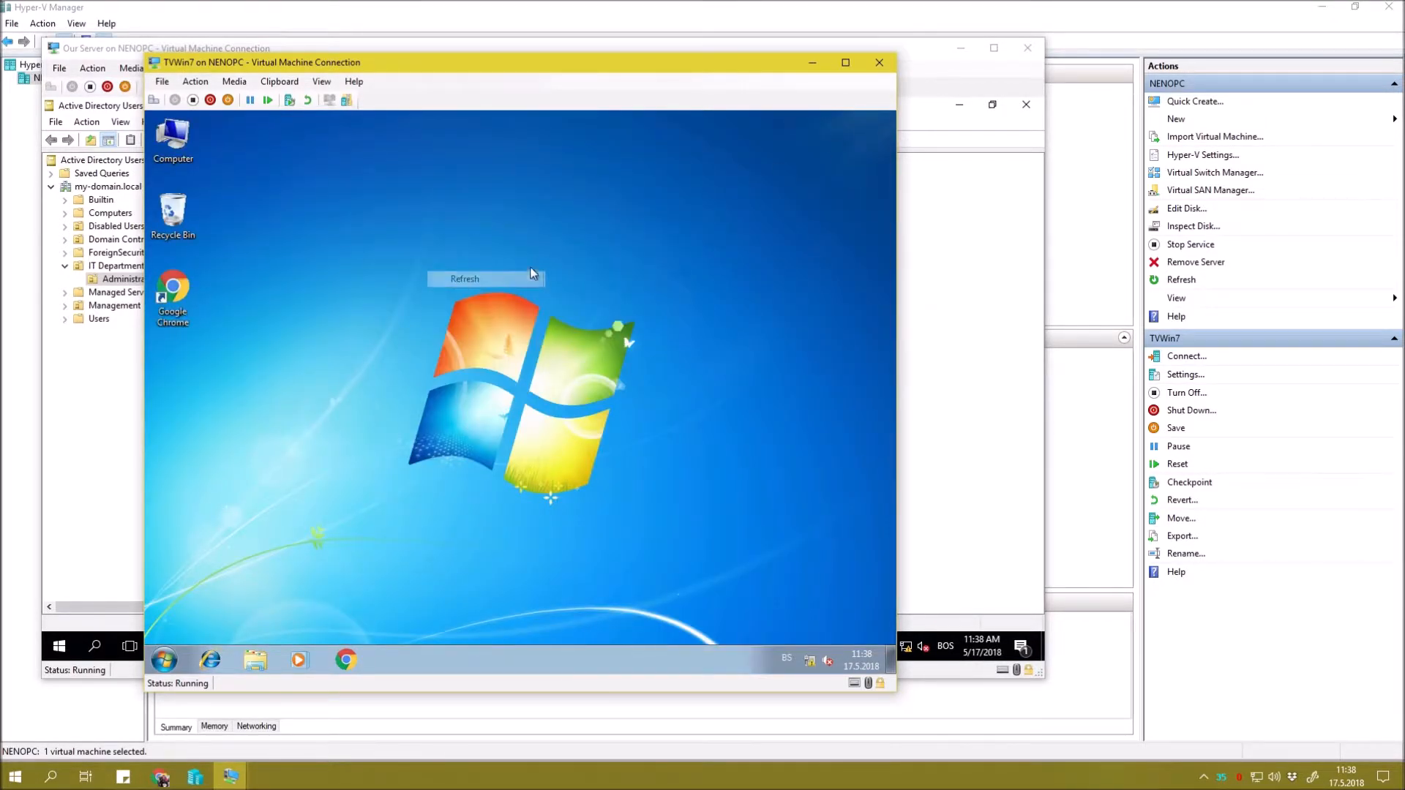
{"action": "right_click", "coordinate": [474, 208]}
{"action": "left_click", "coordinate": [528, 245]}
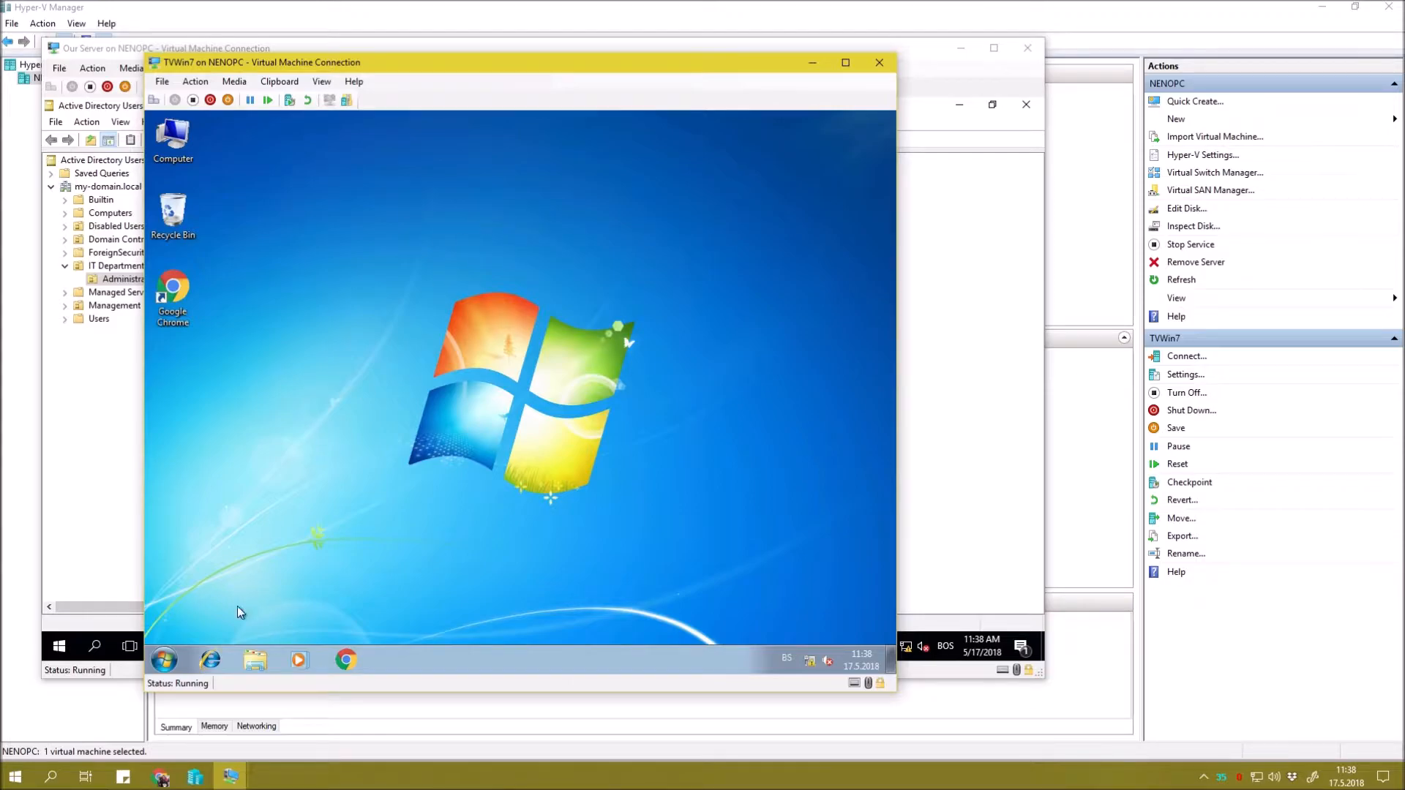
{"action": "left_click", "coordinate": [164, 660]}
{"action": "left_click", "coordinate": [428, 489]}
{"action": "left_click", "coordinate": [730, 235]}
{"action": "left_click", "coordinate": [742, 293]}
{"action": "left_click", "coordinate": [651, 505]}
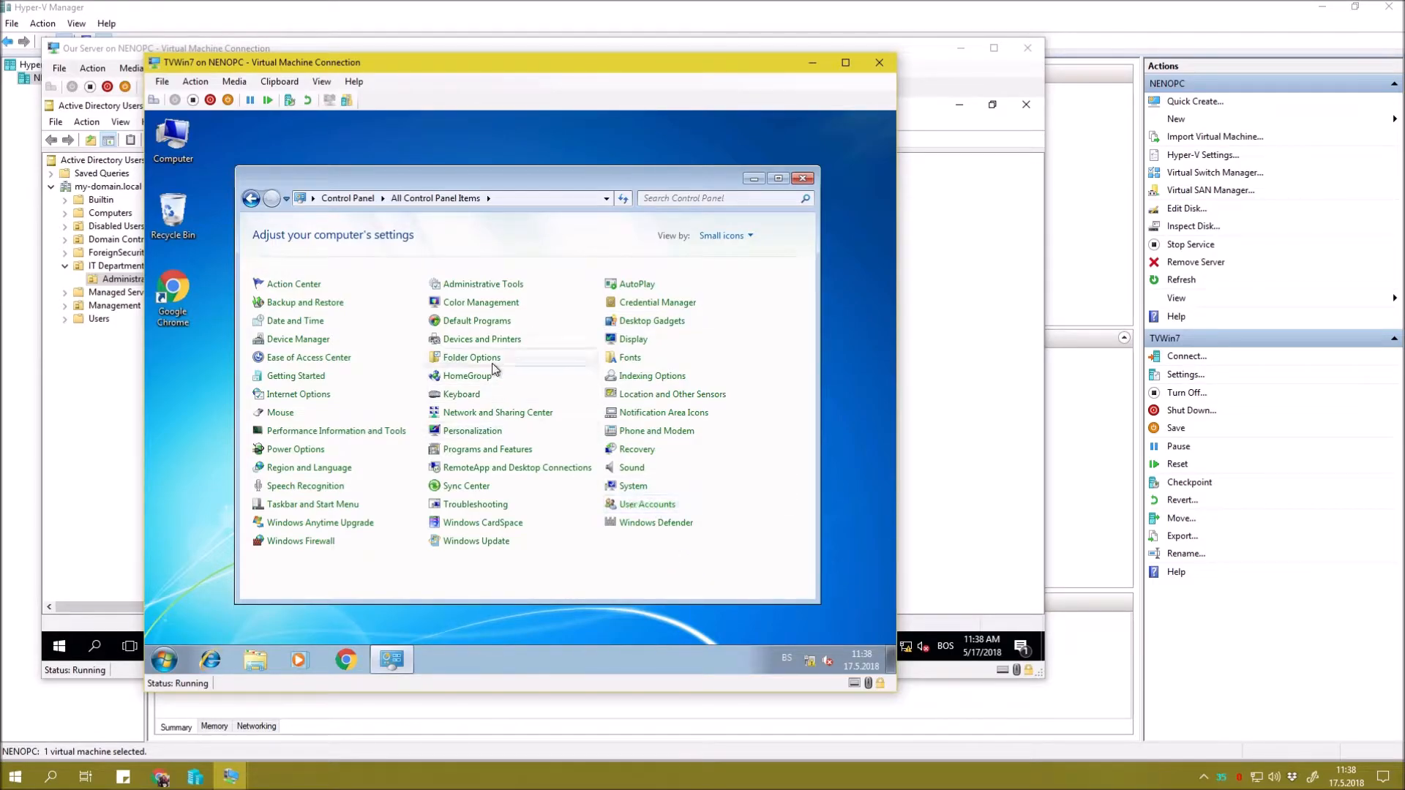
{"action": "left_click", "coordinate": [456, 306]}
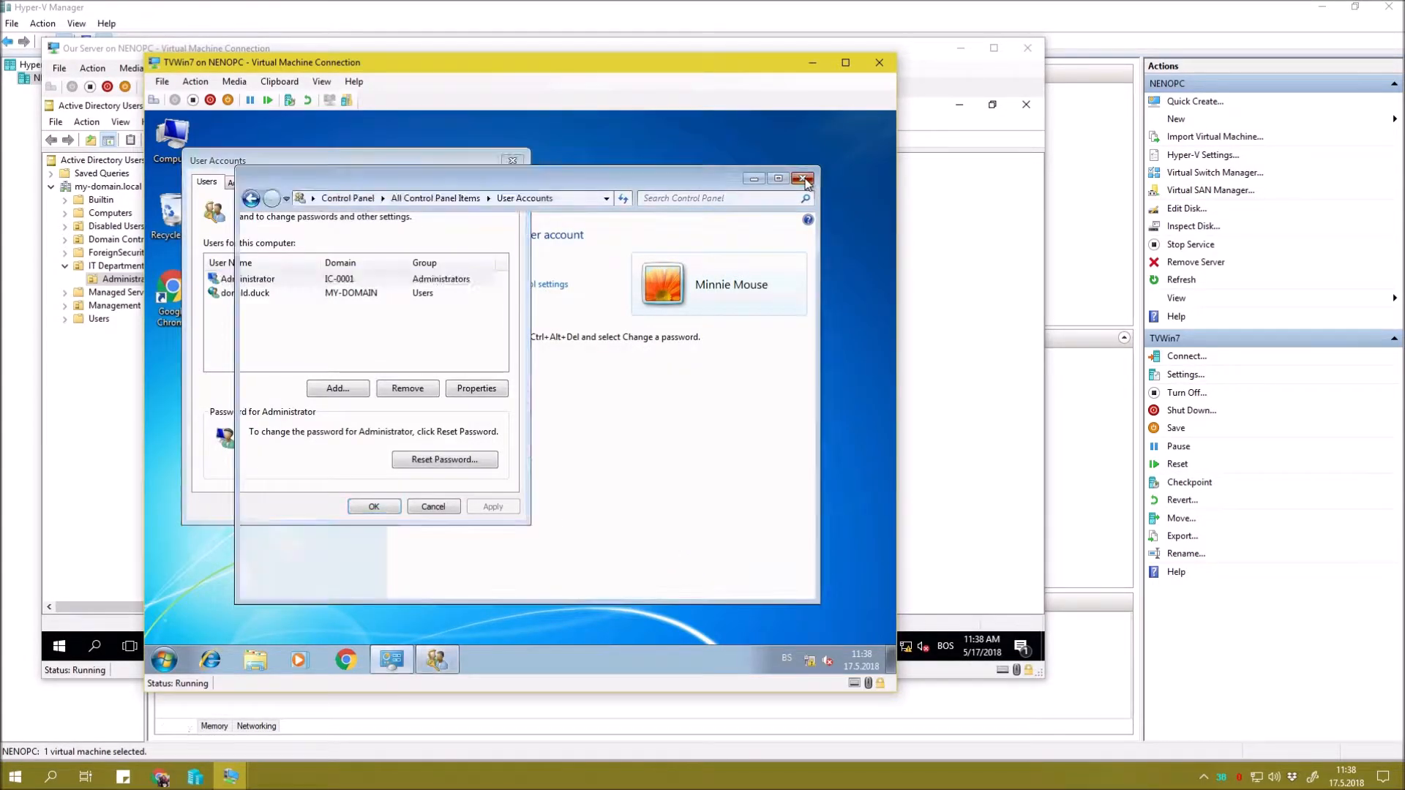
{"action": "left_click", "coordinate": [402, 295]}
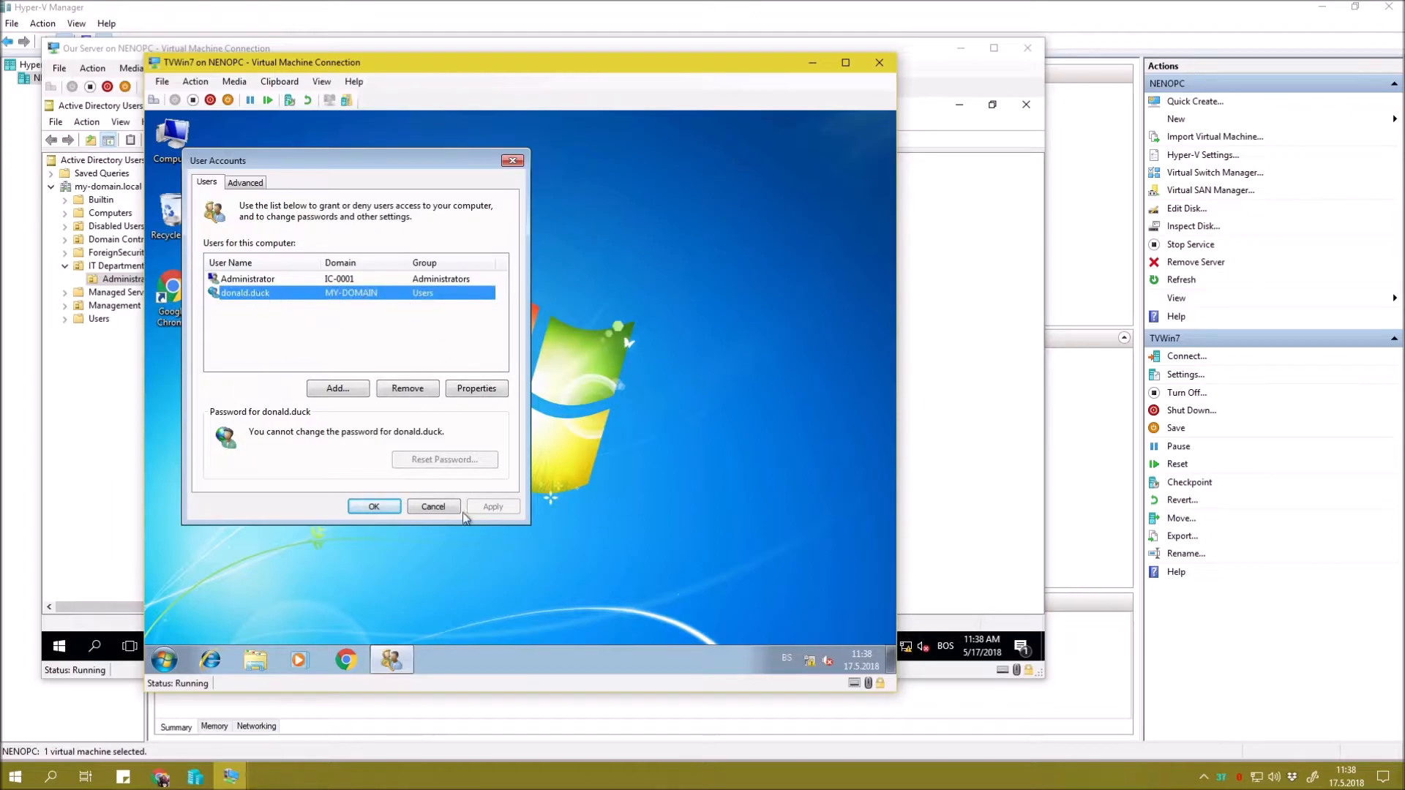
{"action": "left_click", "coordinate": [373, 507]}
Refresh the client desktop and switch to the server's virtual machine.
{"action": "right_click", "coordinate": [380, 304]}
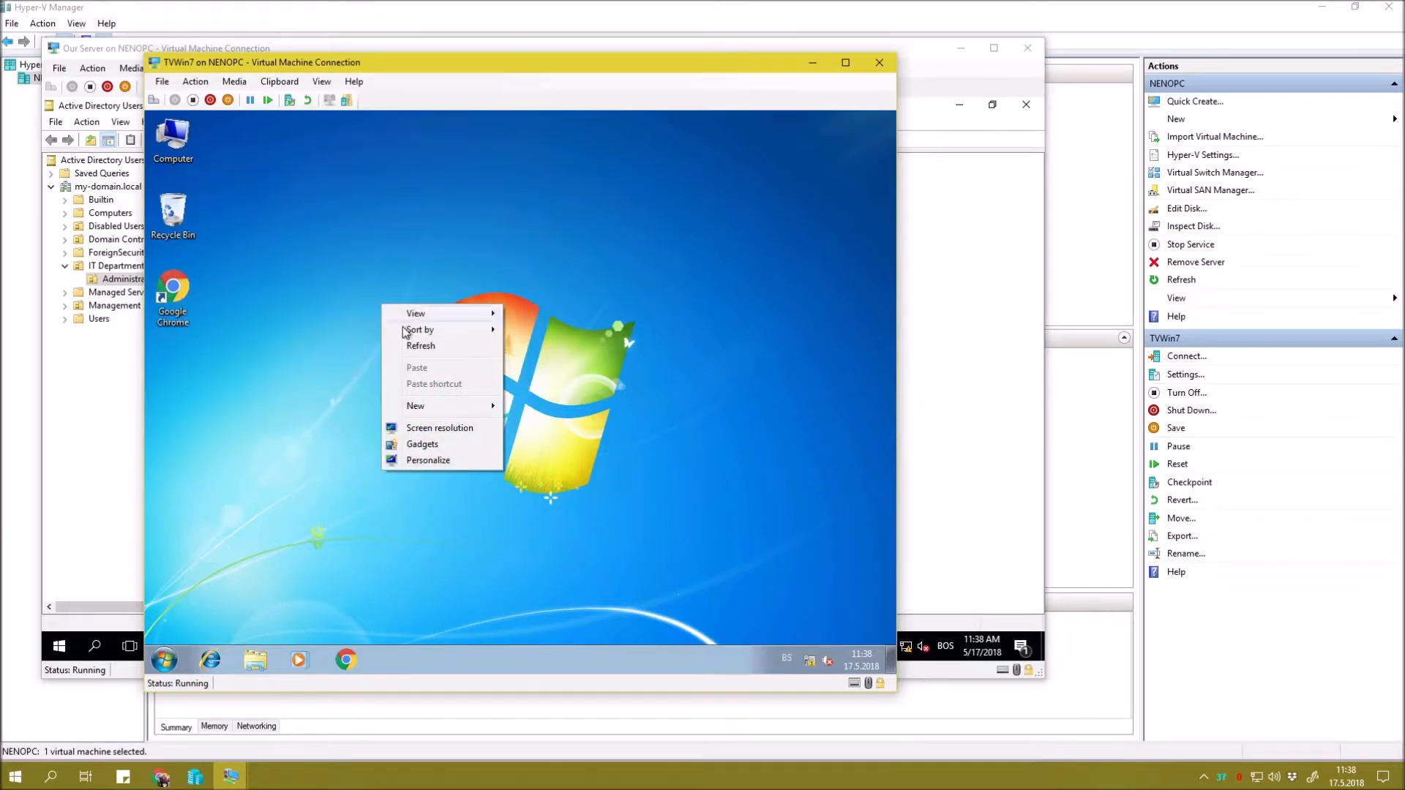
{"action": "left_click", "coordinate": [406, 341]}
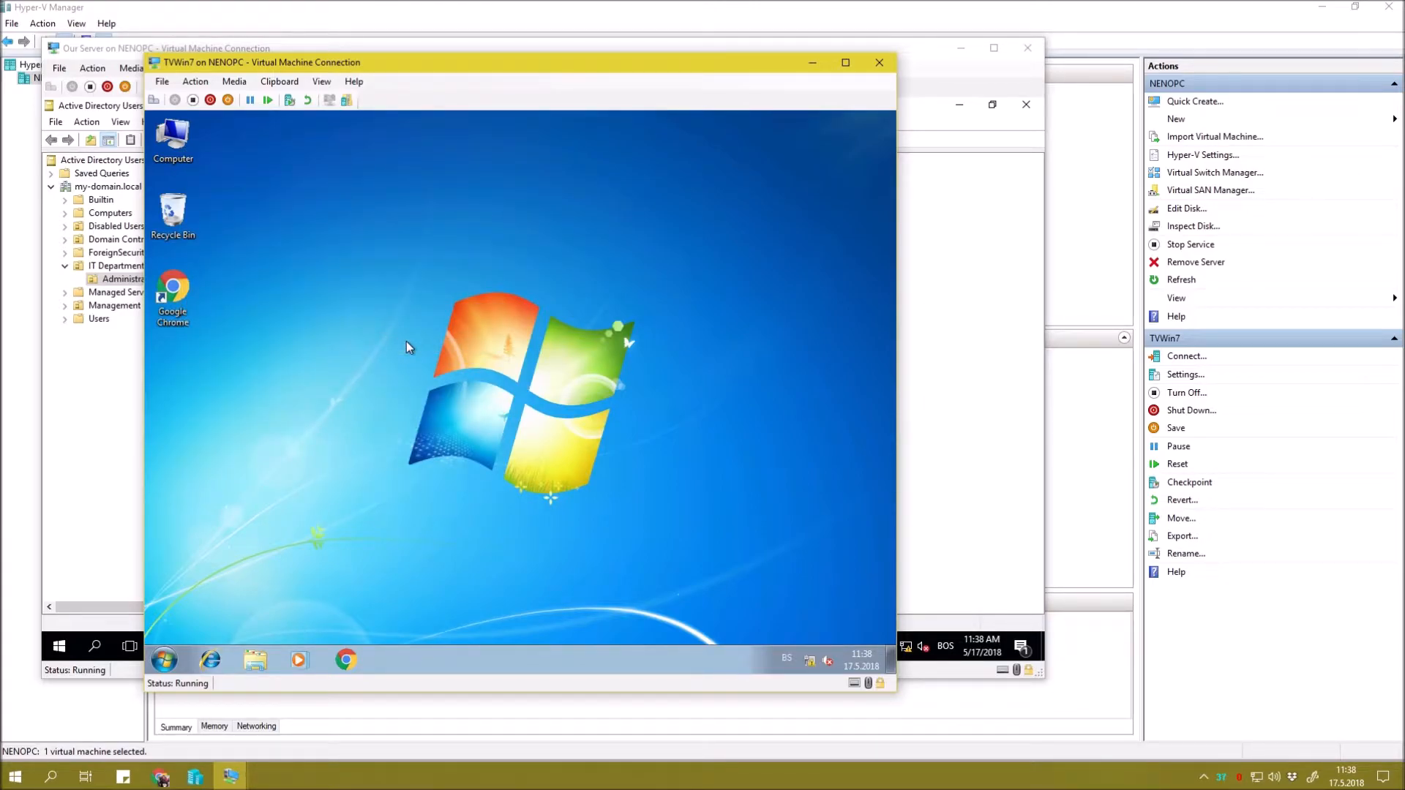
{"action": "right_click", "coordinate": [667, 311]}
{"action": "left_click", "coordinate": [714, 354]}
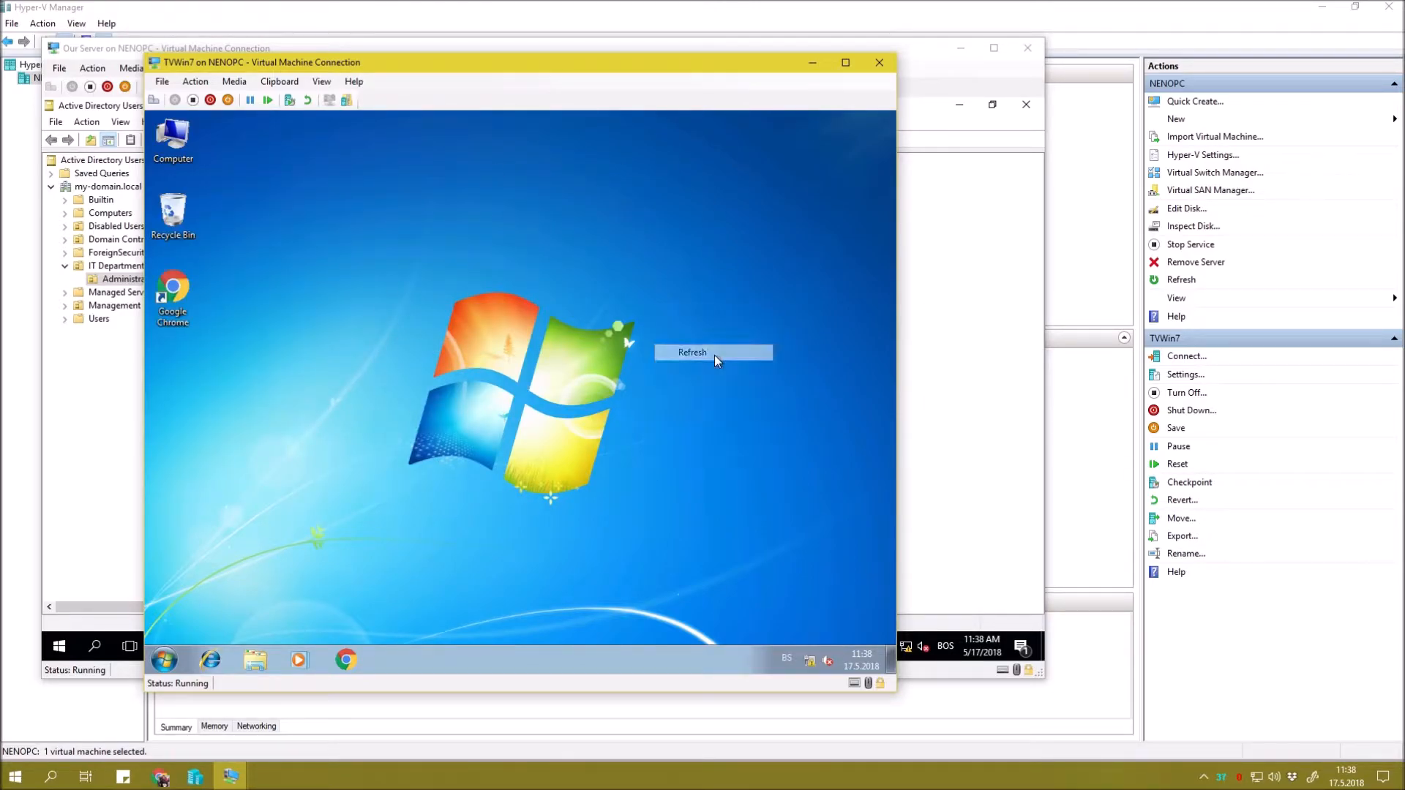
{"action": "right_click", "coordinate": [541, 289]}
{"action": "left_click", "coordinate": [578, 325]}
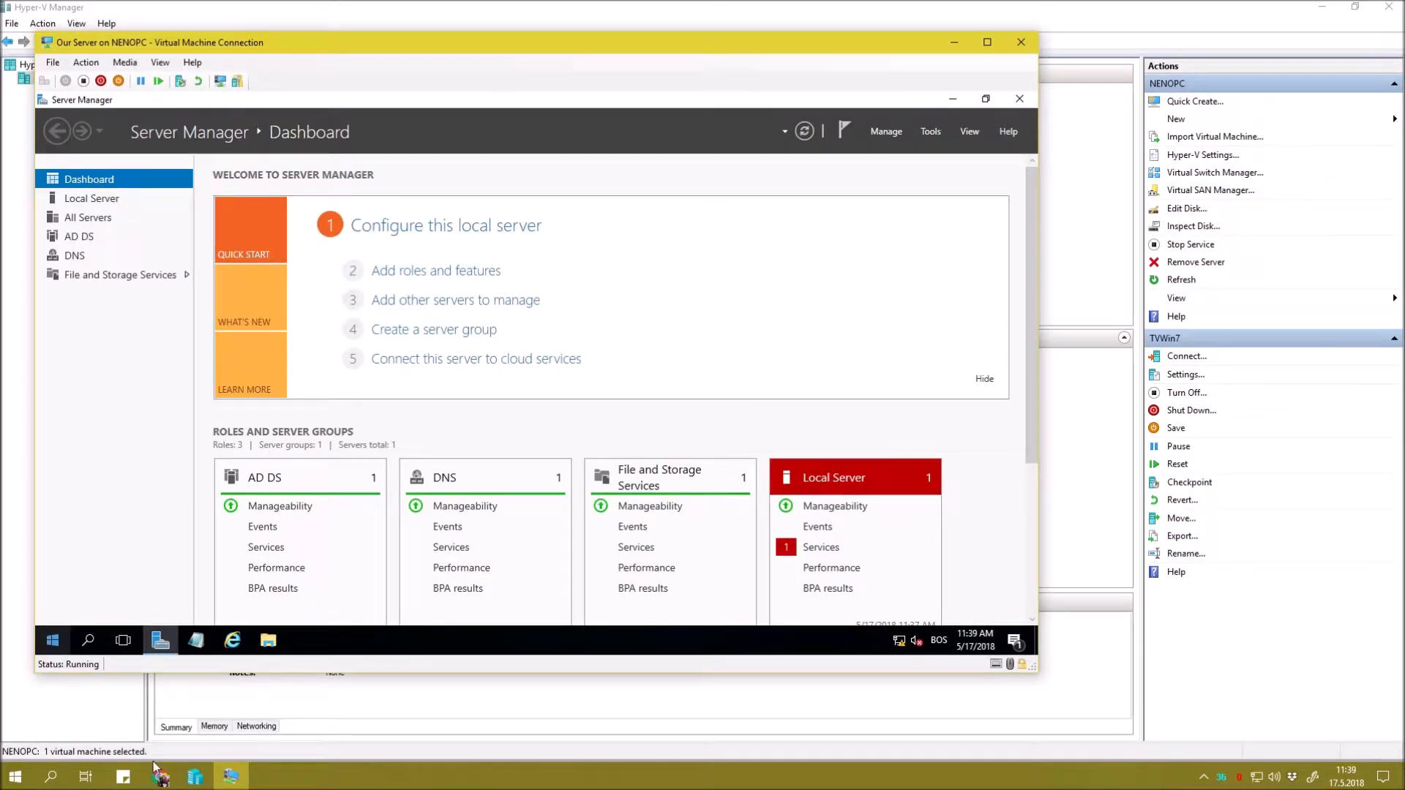
{"action": "left_click", "coordinate": [158, 773]}
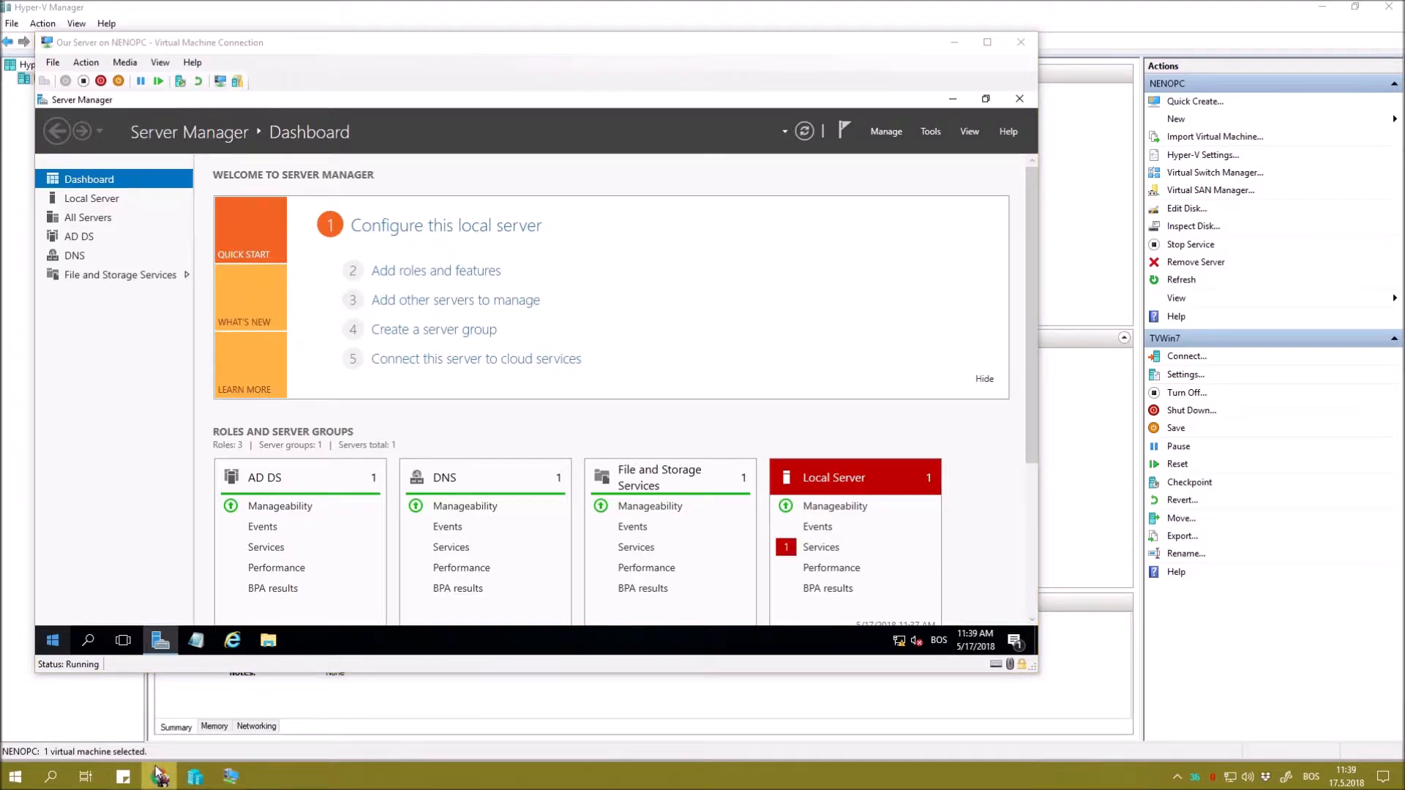
{"action": "right_click", "coordinate": [157, 774]}
Search 'mremote' in a maximized incognito Chrome window and open the mRemoteNG download page.
{"action": "left_click", "coordinate": [156, 669]}
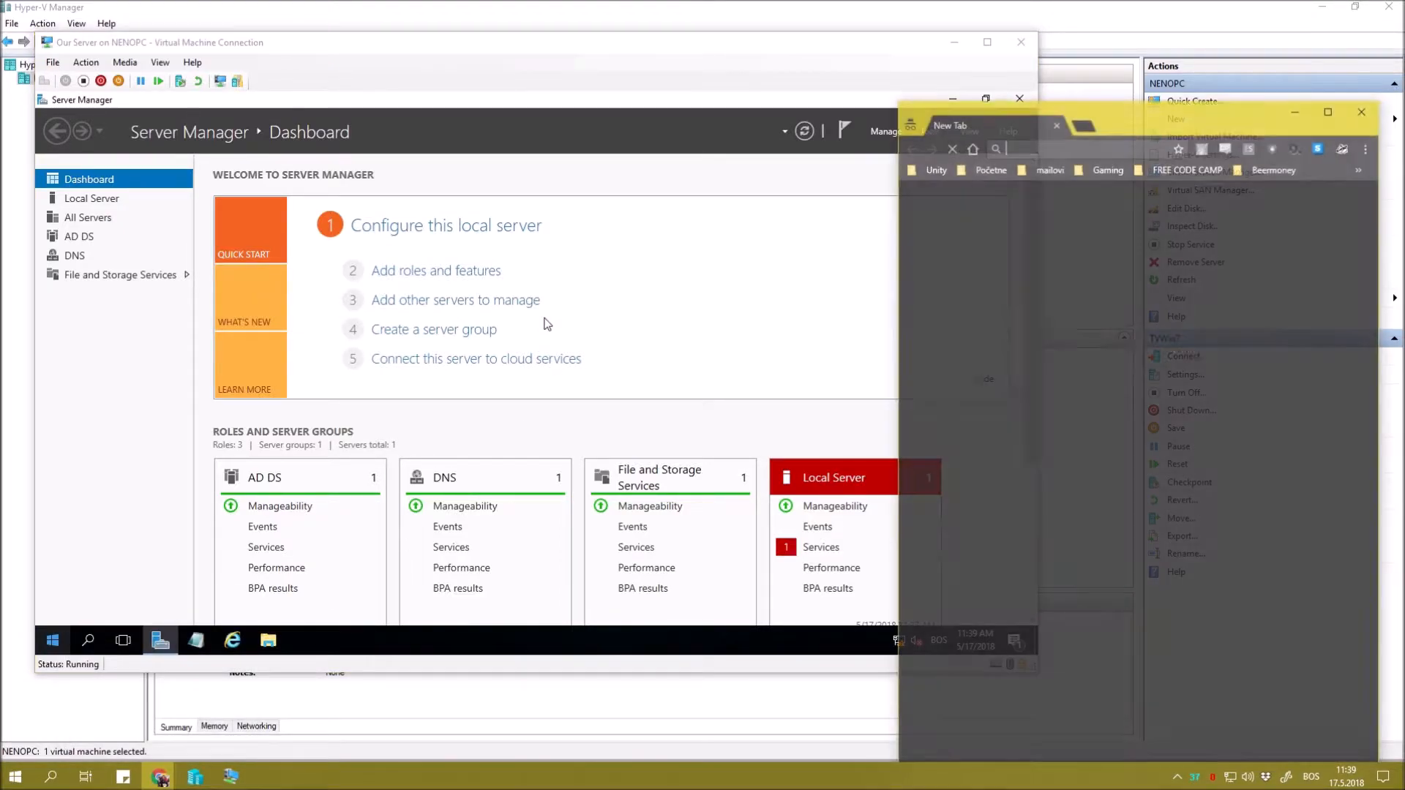
{"action": "left_click_drag", "start_coordinate": [1165, 117], "coordinate": [429, 3]}
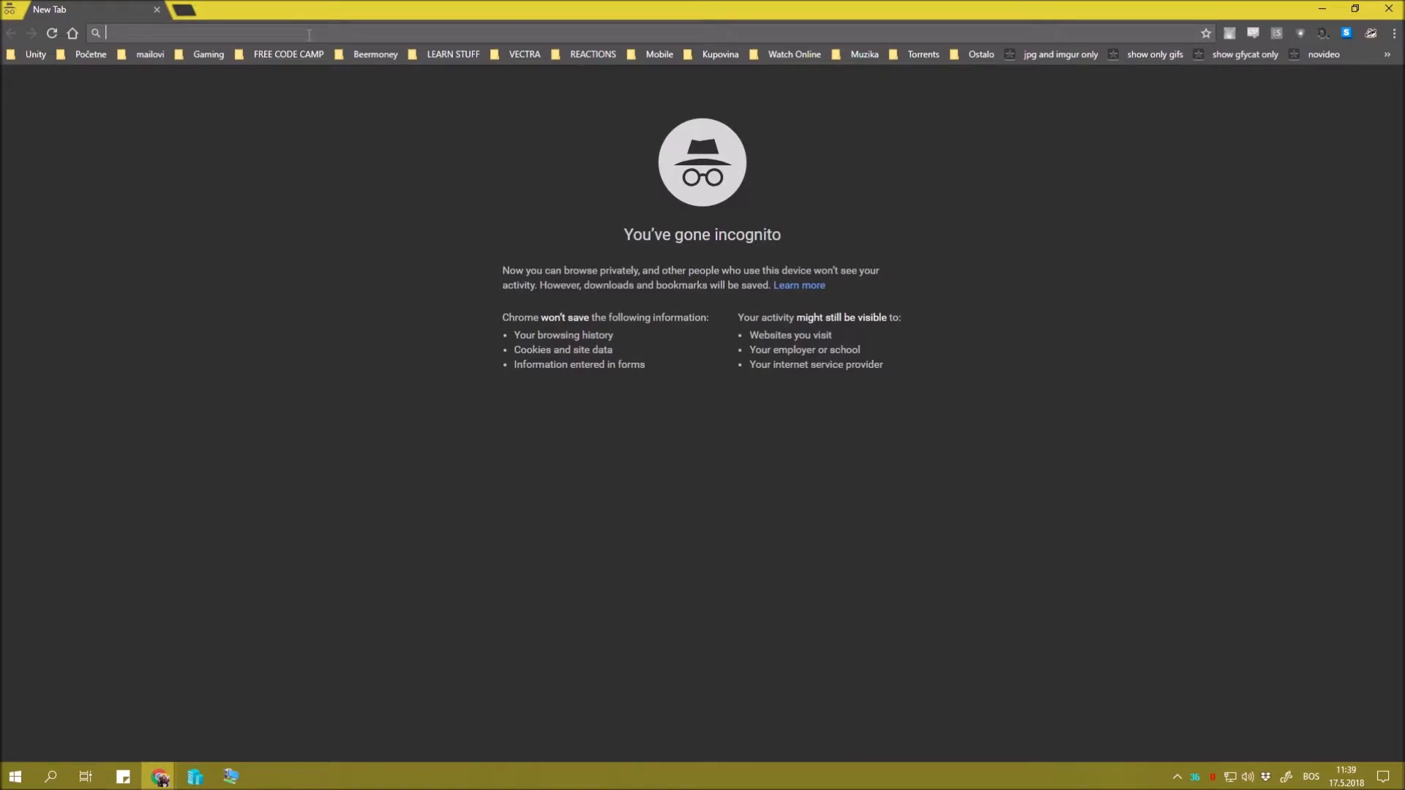
{"action": "type", "text": "mremote"}
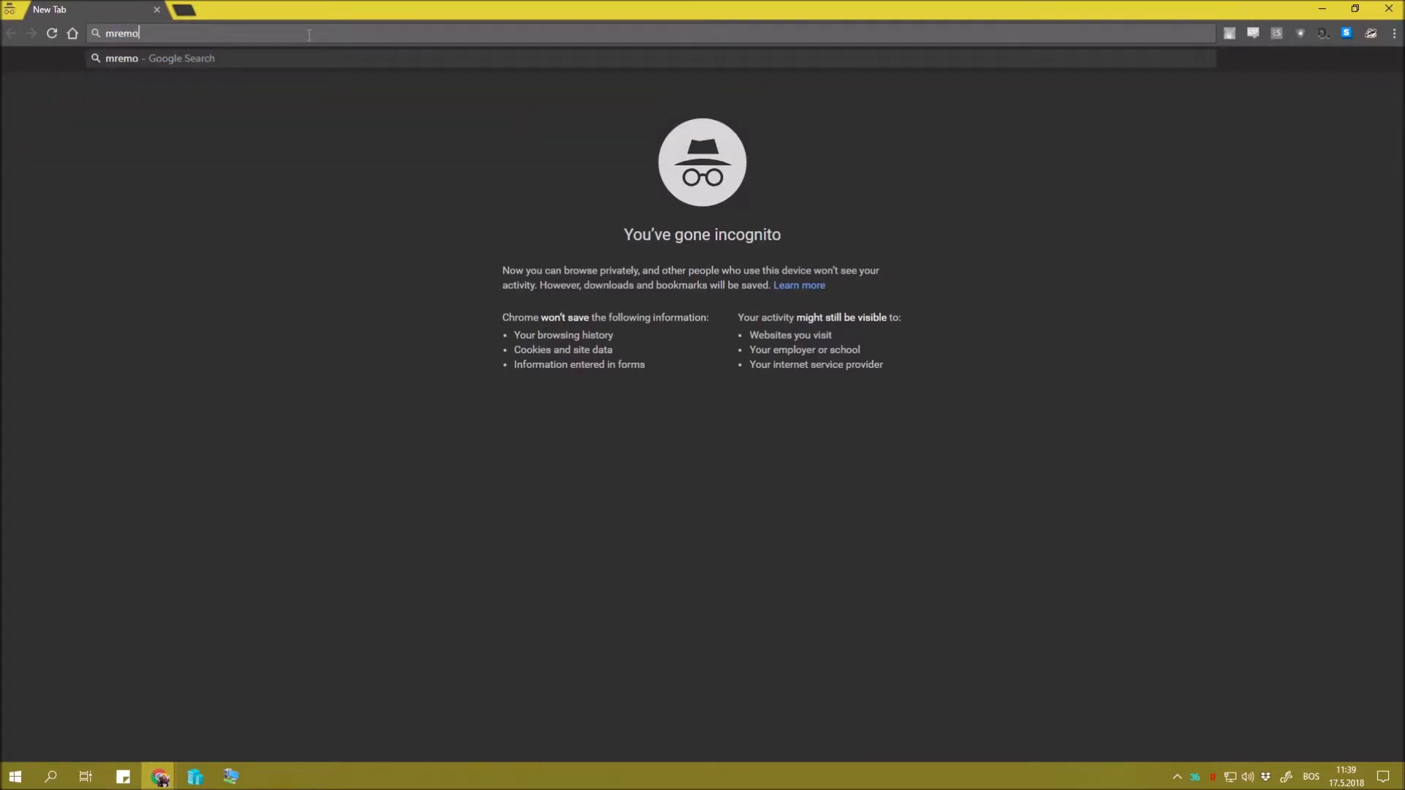
{"action": "key", "text": "Return"}
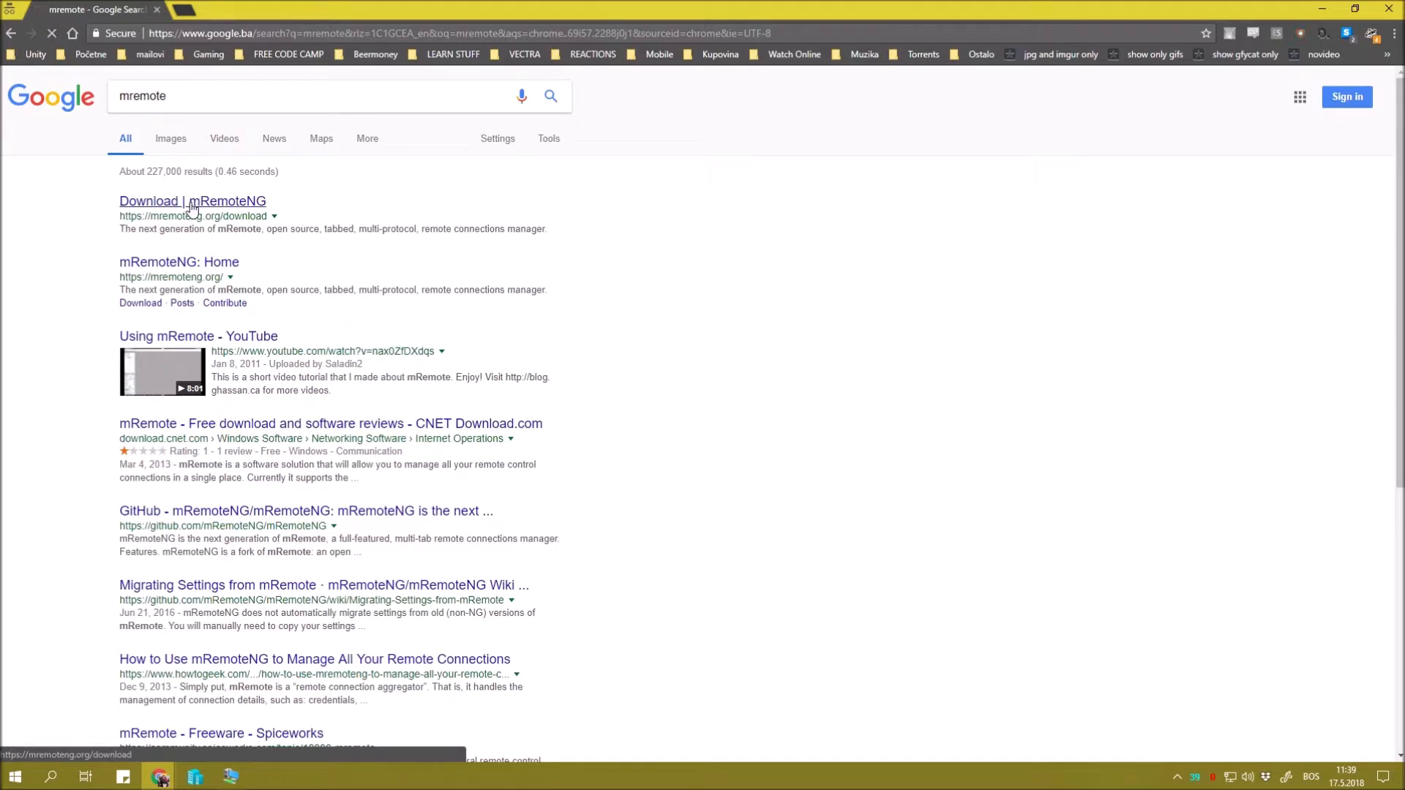
{"action": "left_click", "coordinate": [191, 204]}
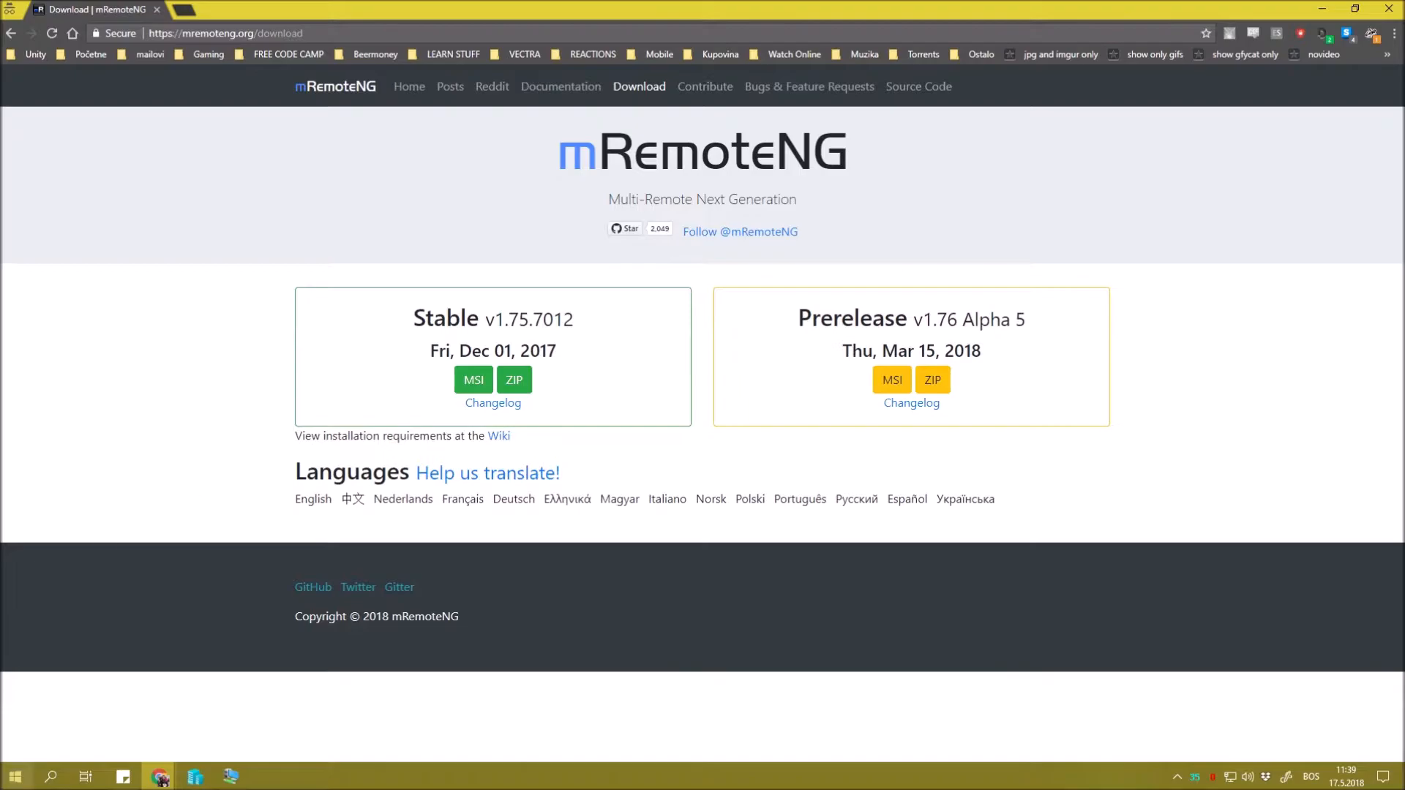
{"action": "left_click", "coordinate": [31, 784]}
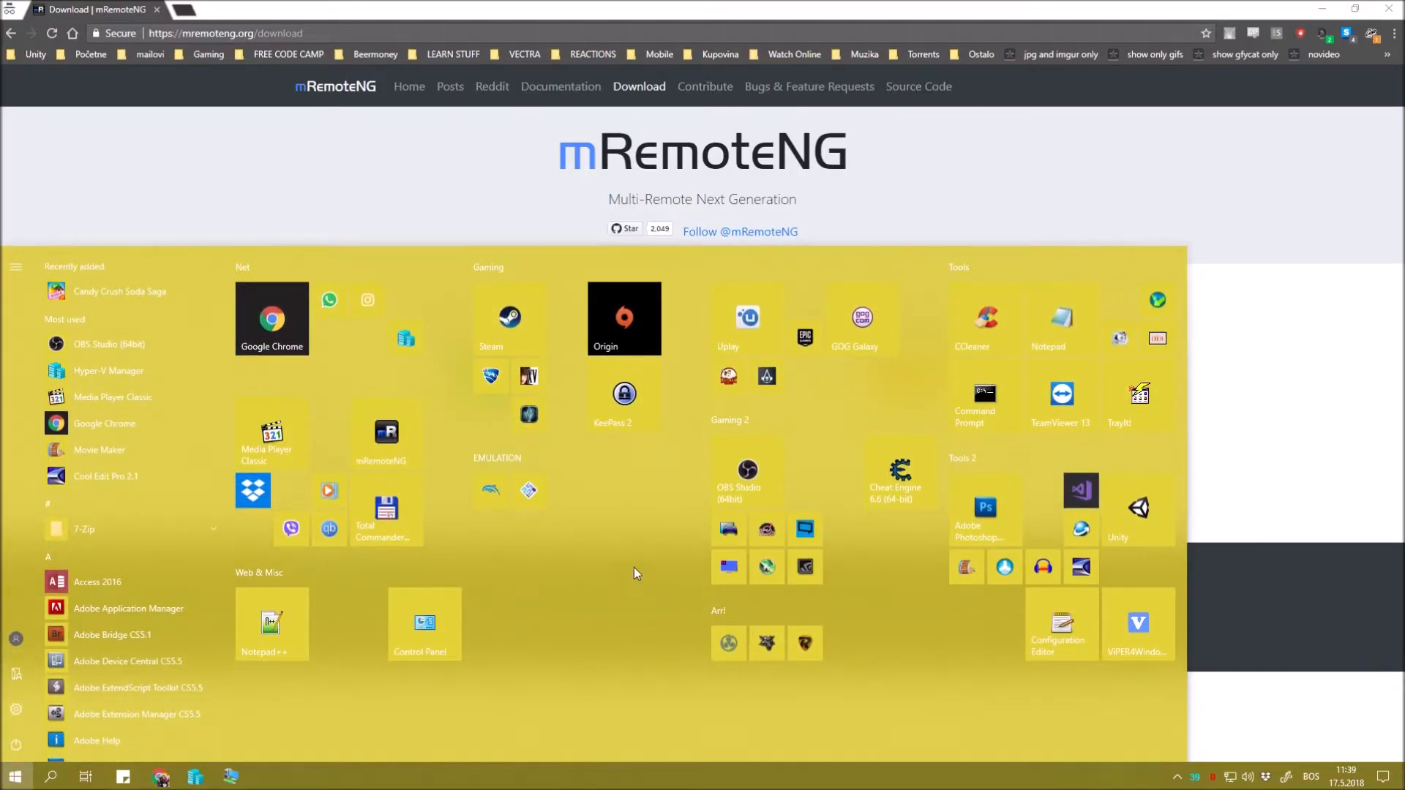
{"action": "left_click", "coordinate": [410, 434]}
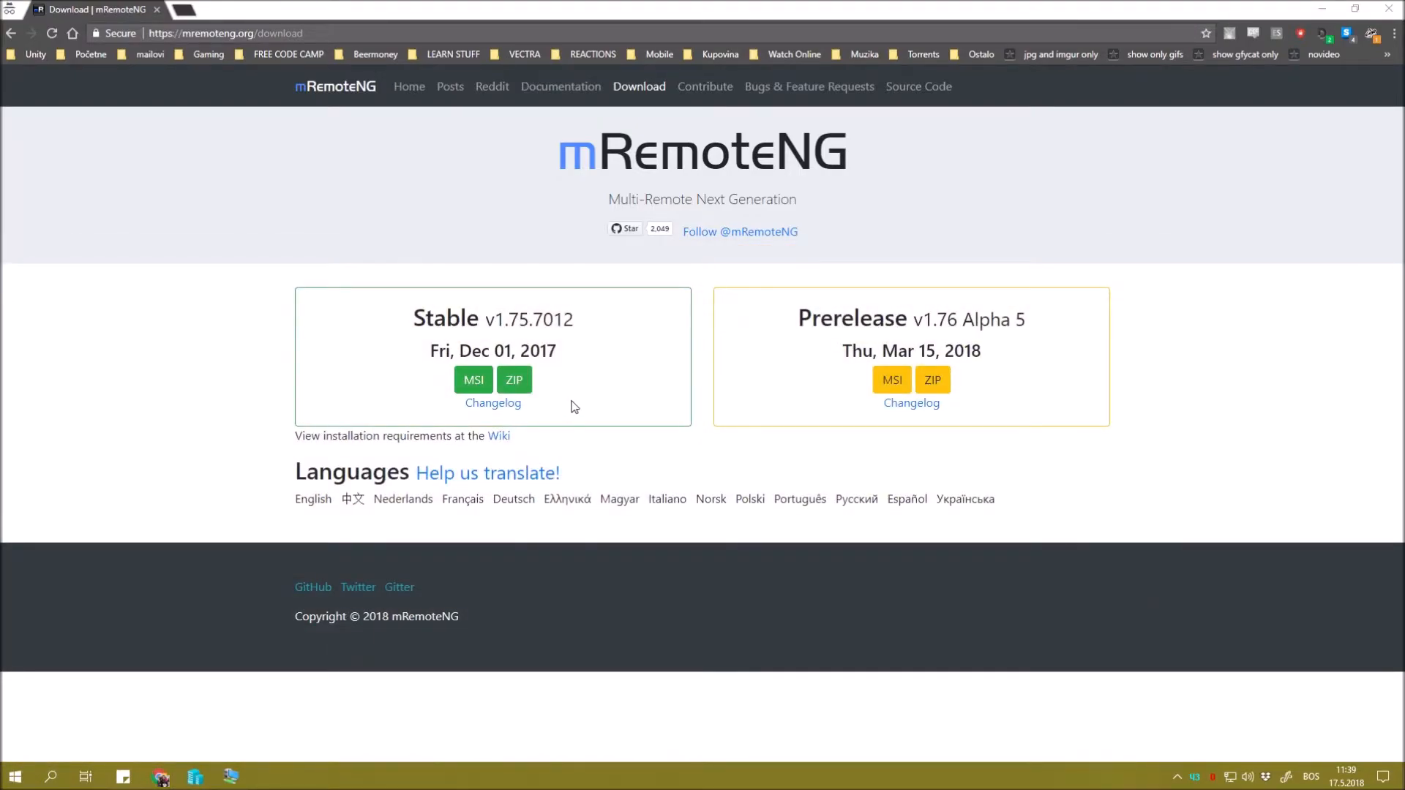
Bring the mRemoteNG window to the front.
{"action": "left_click", "coordinate": [281, 771]}
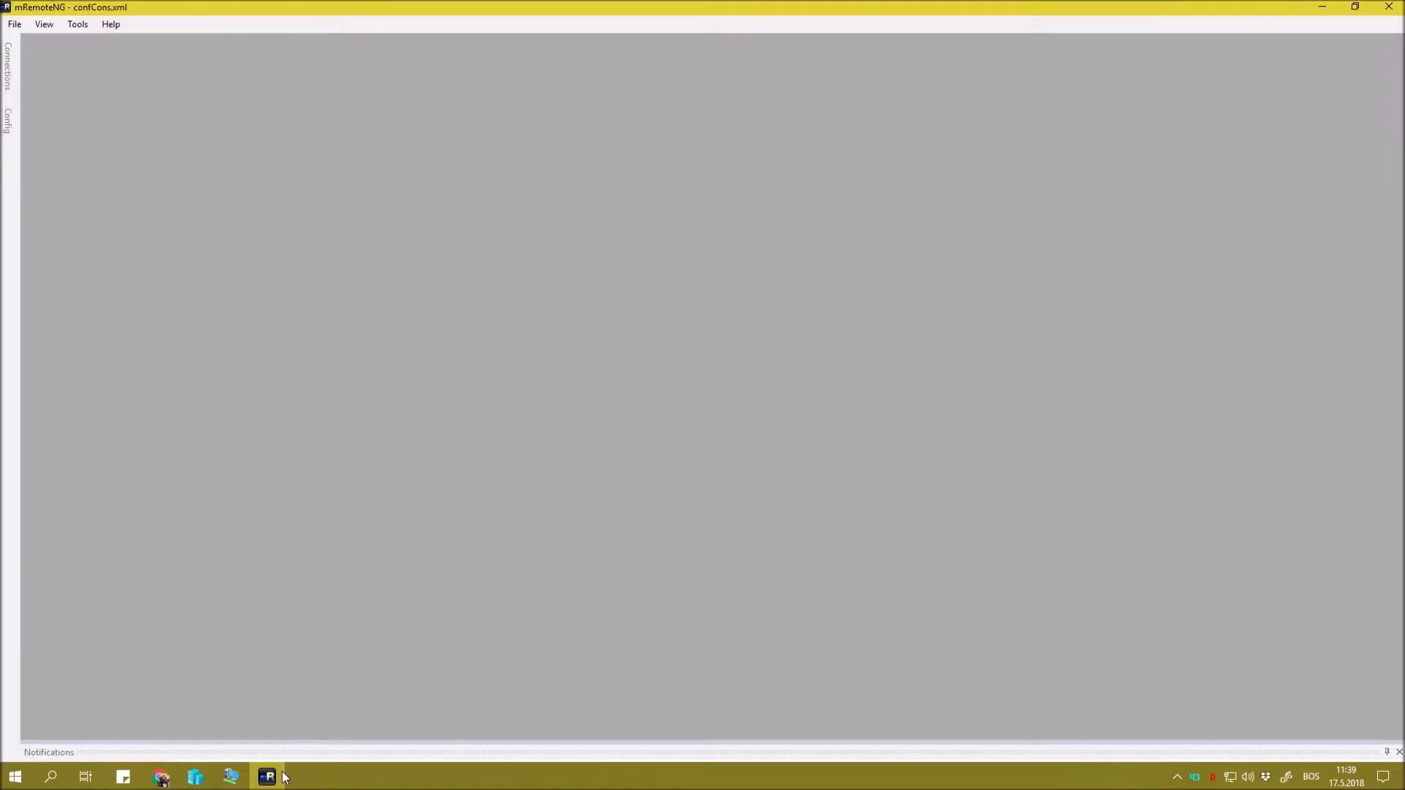
{"action": "mouse_move", "coordinate": [8, 69]}
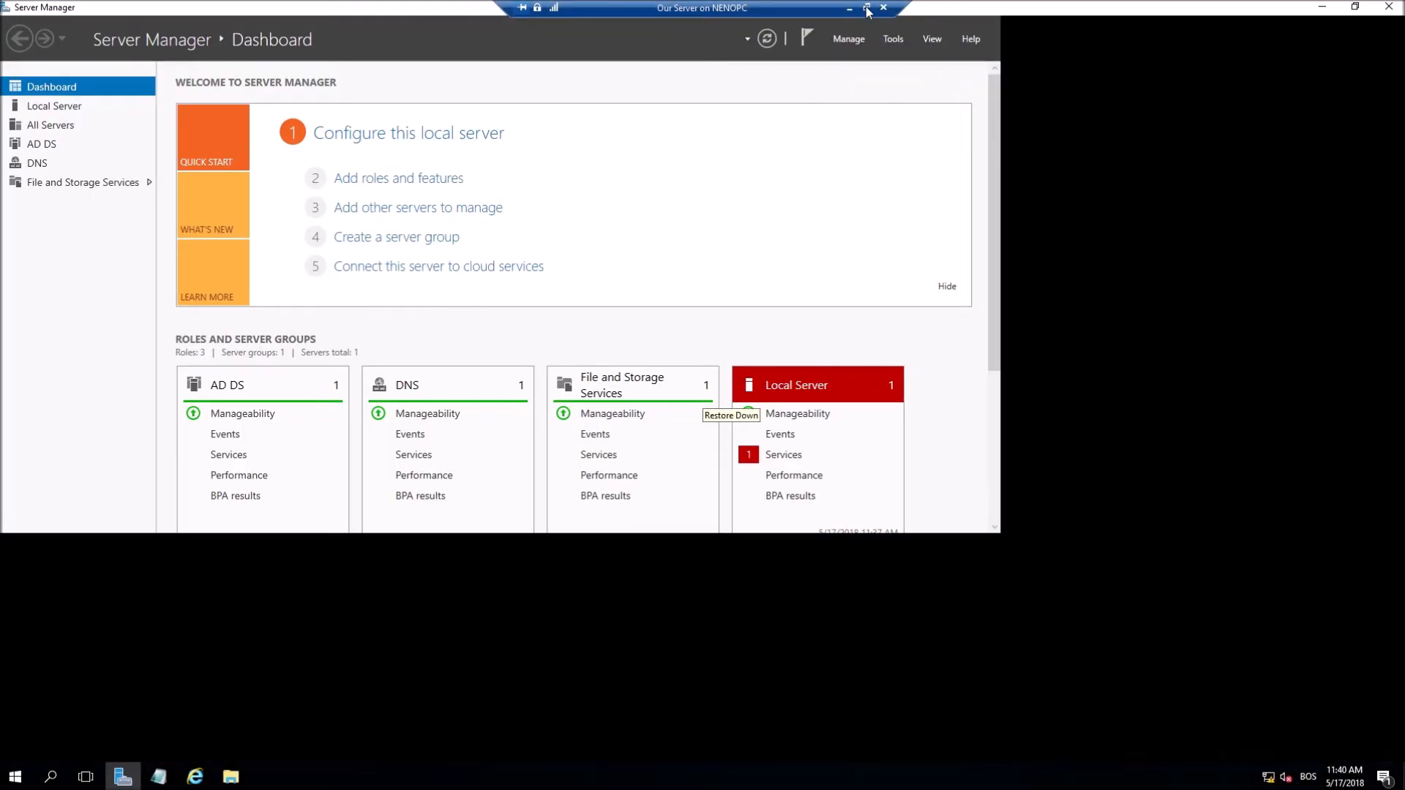
Exit full screen on the server VM and open a maximized Chrome incognito window.
{"action": "left_click", "coordinate": [866, 7]}
{"action": "right_click", "coordinate": [160, 777]}
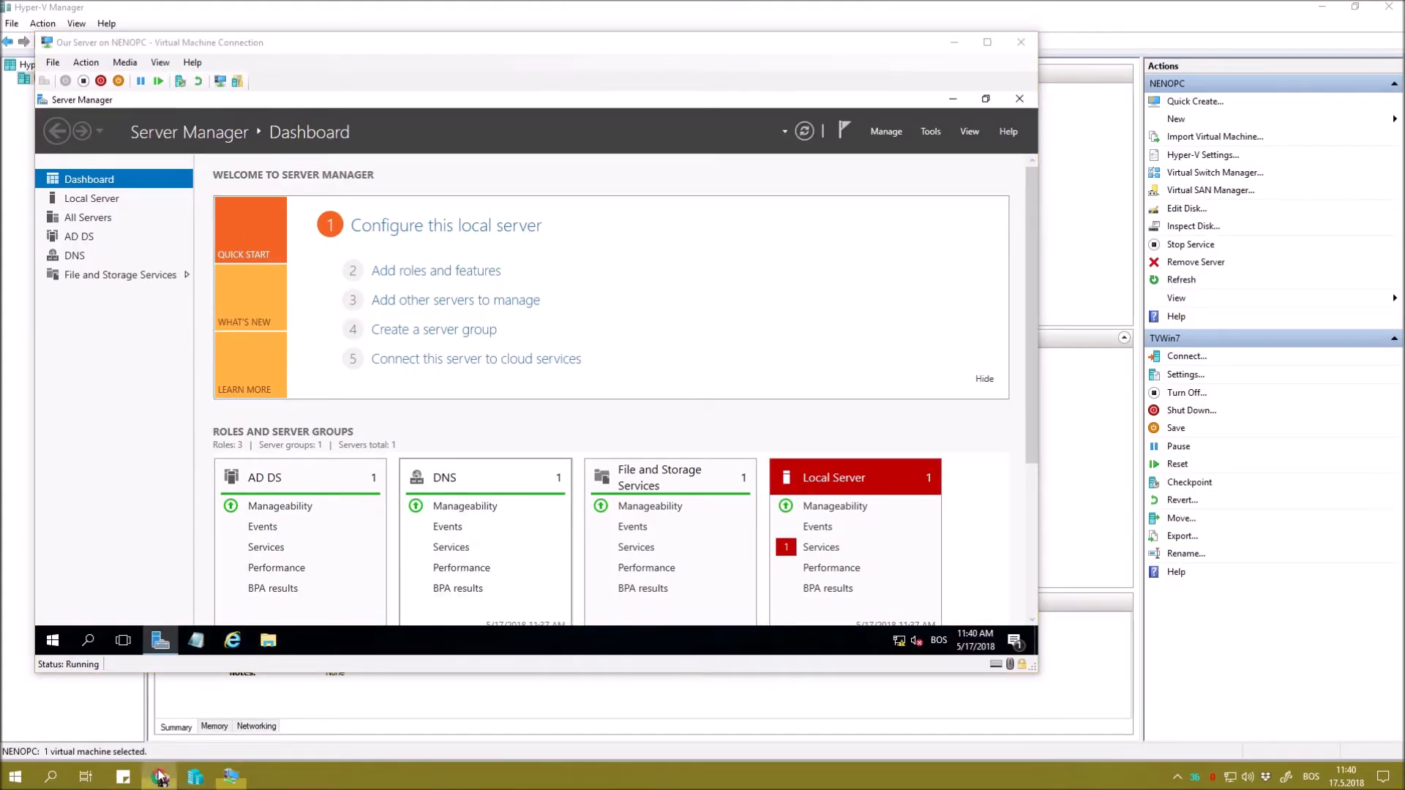
{"action": "left_click", "coordinate": [171, 669]}
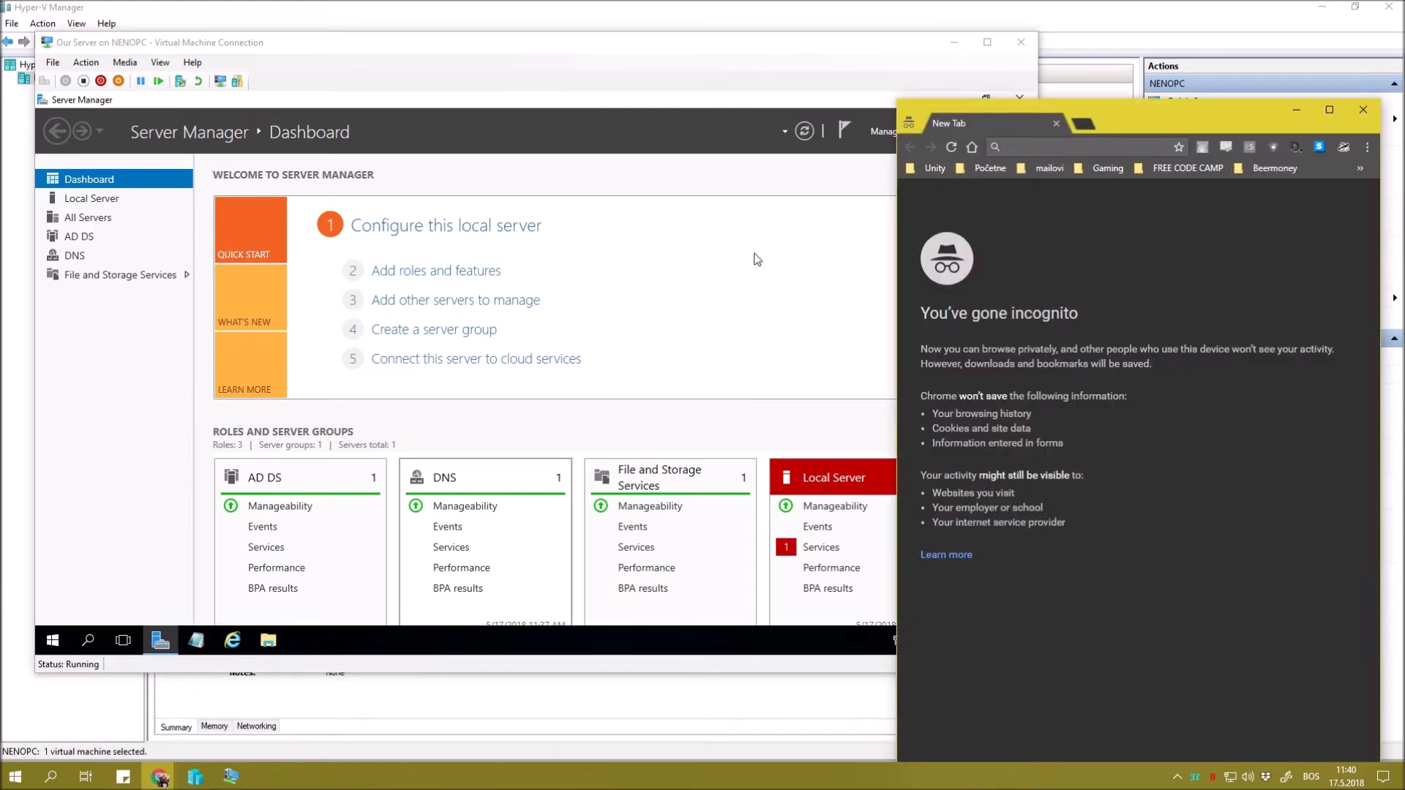
{"action": "left_click_drag", "start_coordinate": [1165, 108], "coordinate": [721, 4]}
Search 'admin tools for windows' and view the RSAT for Windows 10 download page.
{"action": "type", "text": "admin"}
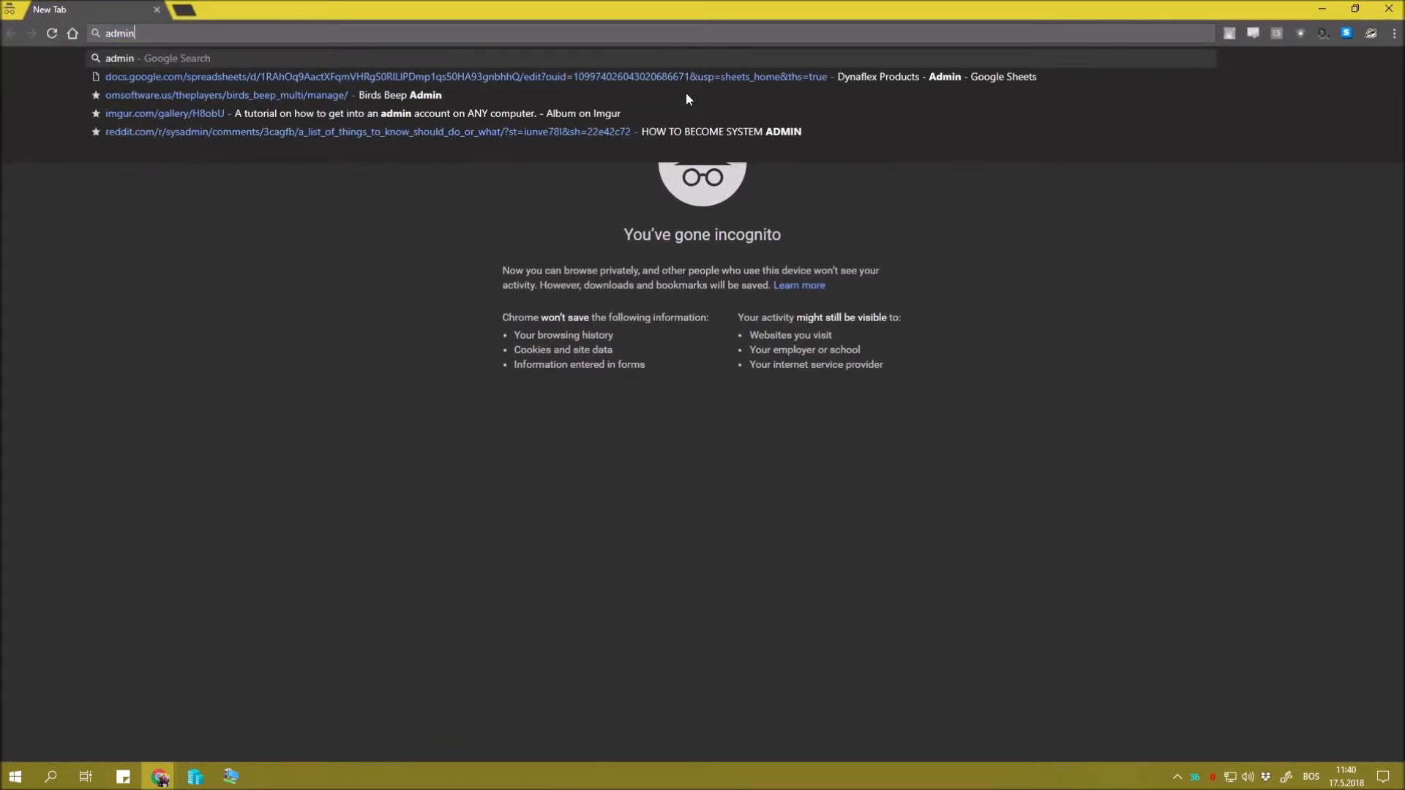
{"action": "type", "text": " tools for windows"}
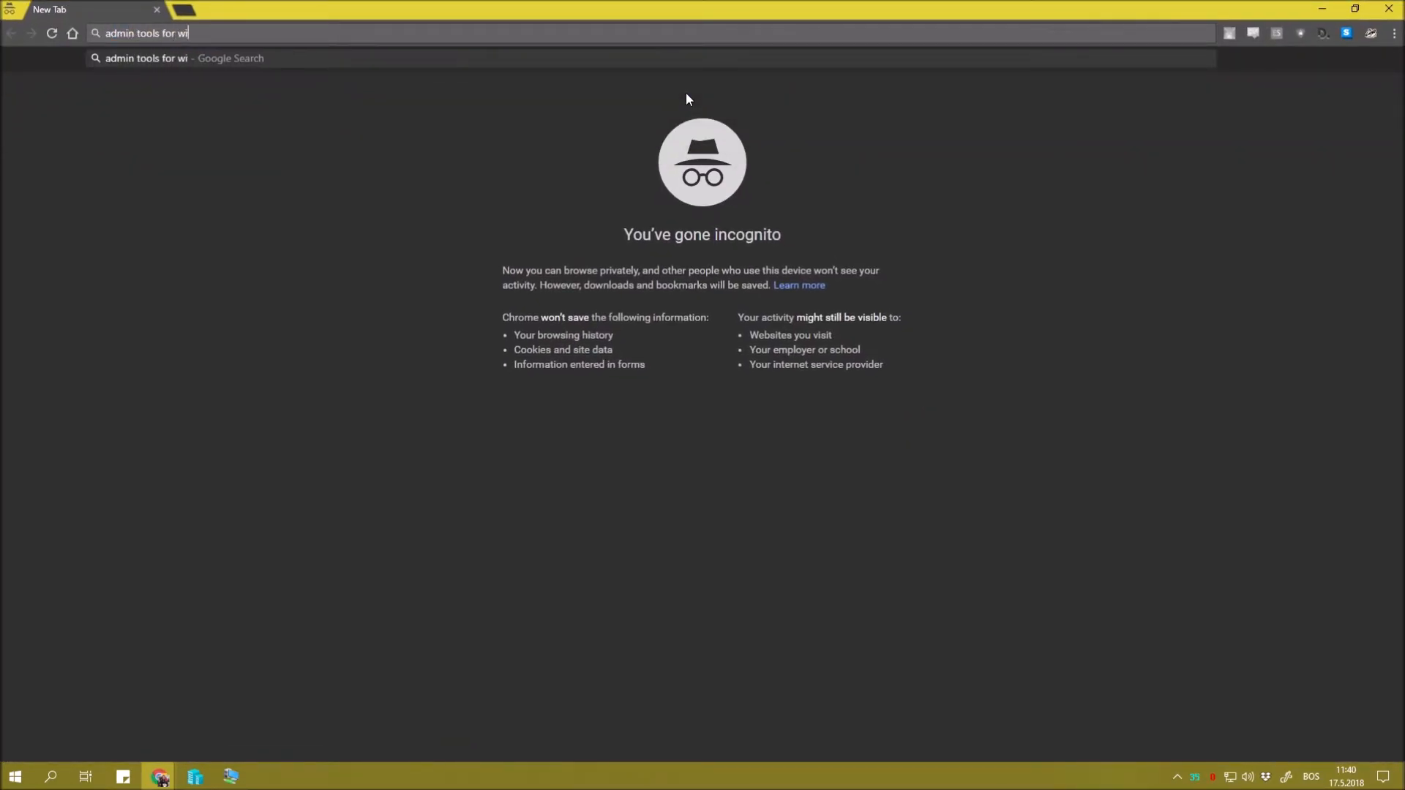
{"action": "key", "text": "Return"}
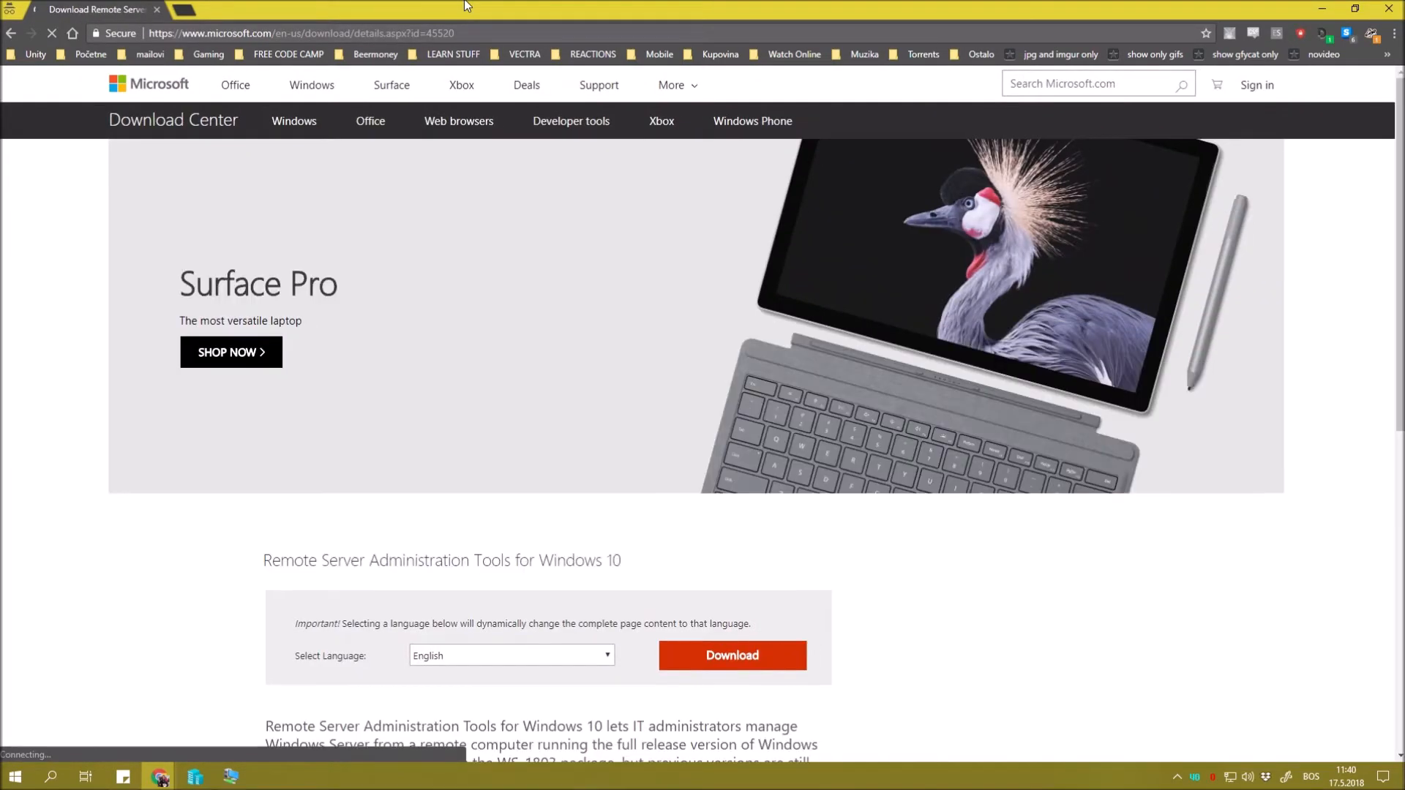
{"action": "scroll", "coordinate": [490, 418], "scroll_direction": "down", "scroll_amount": 7}
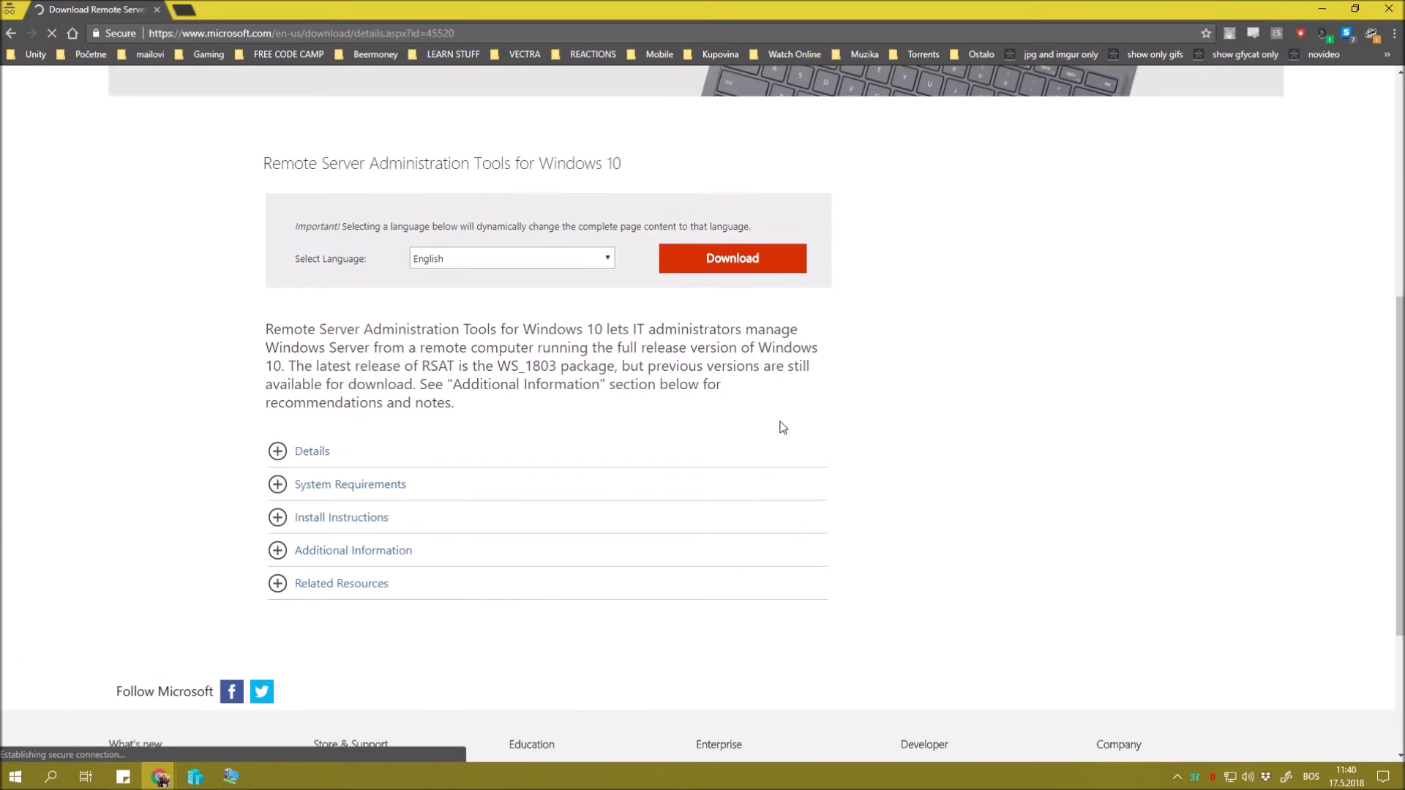
{"action": "scroll", "coordinate": [776, 439], "scroll_direction": "up", "scroll_amount": 5}
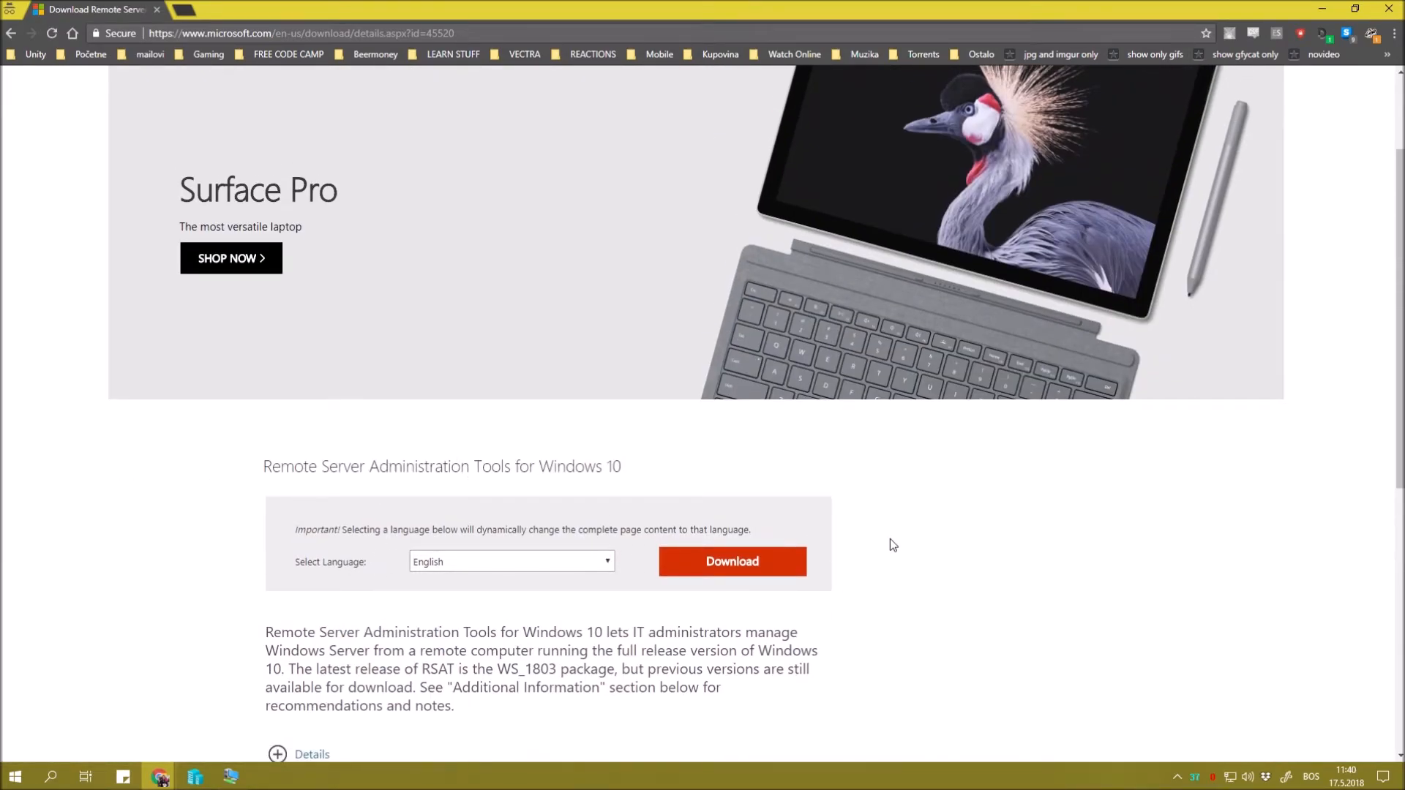
{"action": "scroll", "coordinate": [895, 541], "scroll_direction": "up", "scroll_amount": 2}
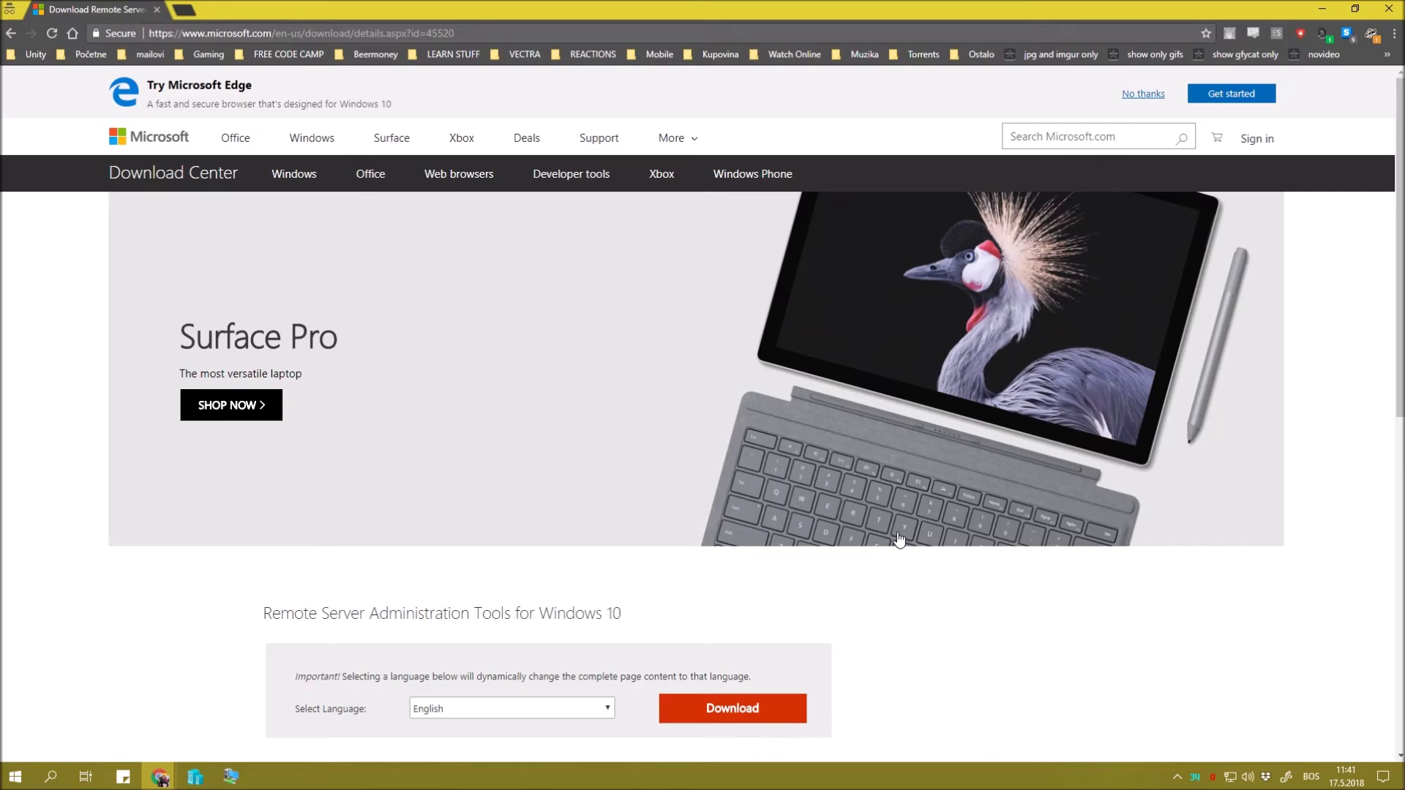
{"action": "scroll", "coordinate": [900, 539], "scroll_direction": "down", "scroll_amount": 7}
{"action": "scroll", "coordinate": [797, 464], "scroll_direction": "up", "scroll_amount": 7}
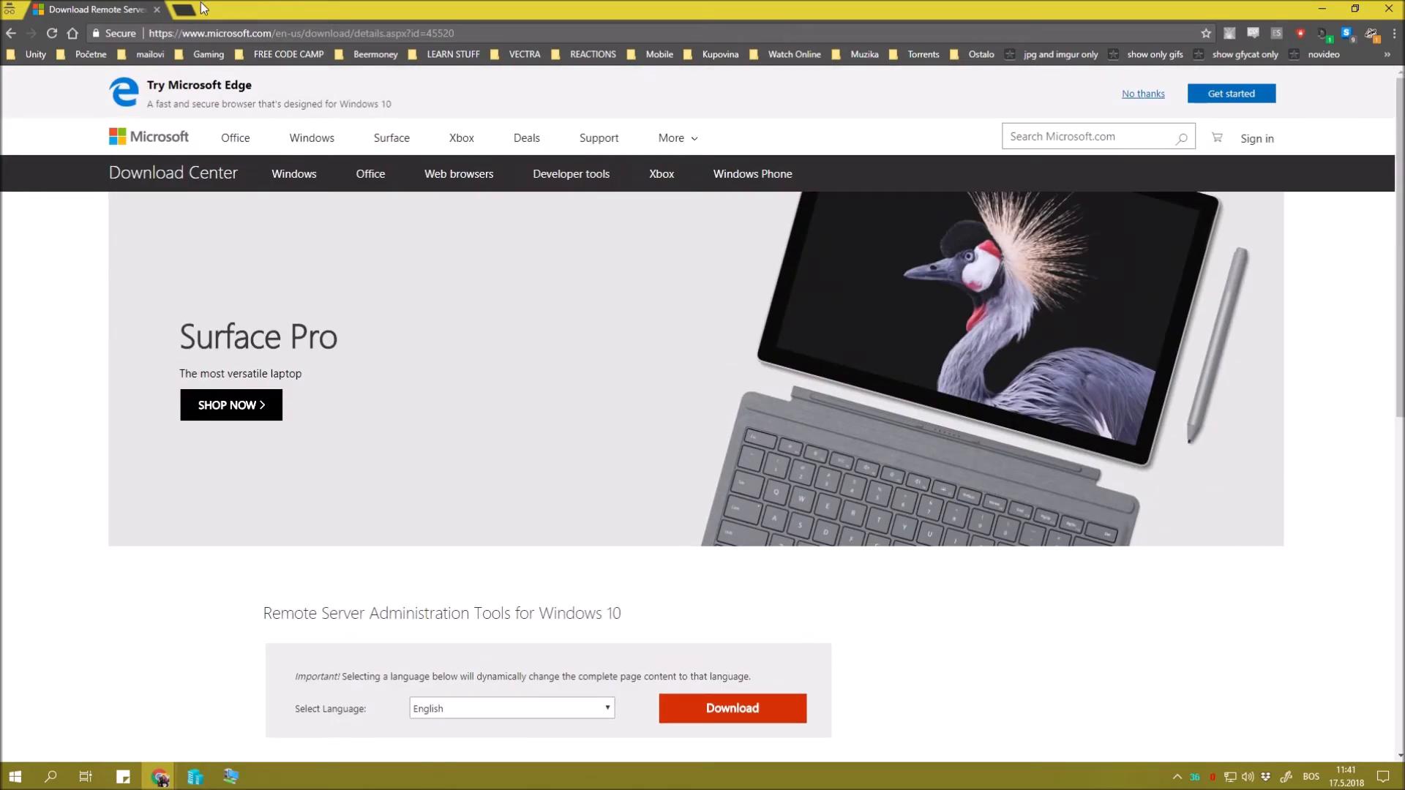
Close the RSAT download page and the Our Server connection window.
{"action": "left_click", "coordinate": [157, 10]}
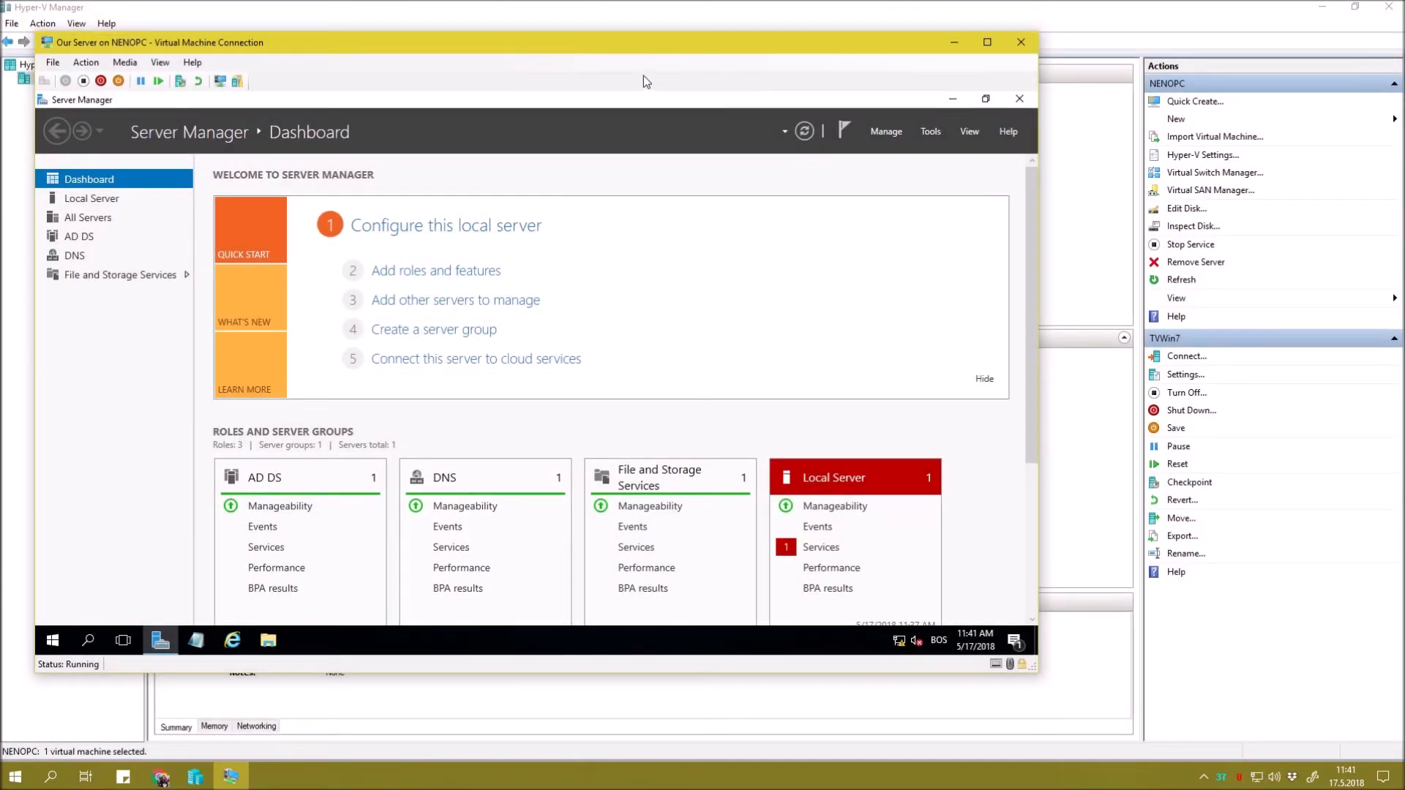
{"action": "left_click_drag", "start_coordinate": [657, 47], "coordinate": [674, 59]}
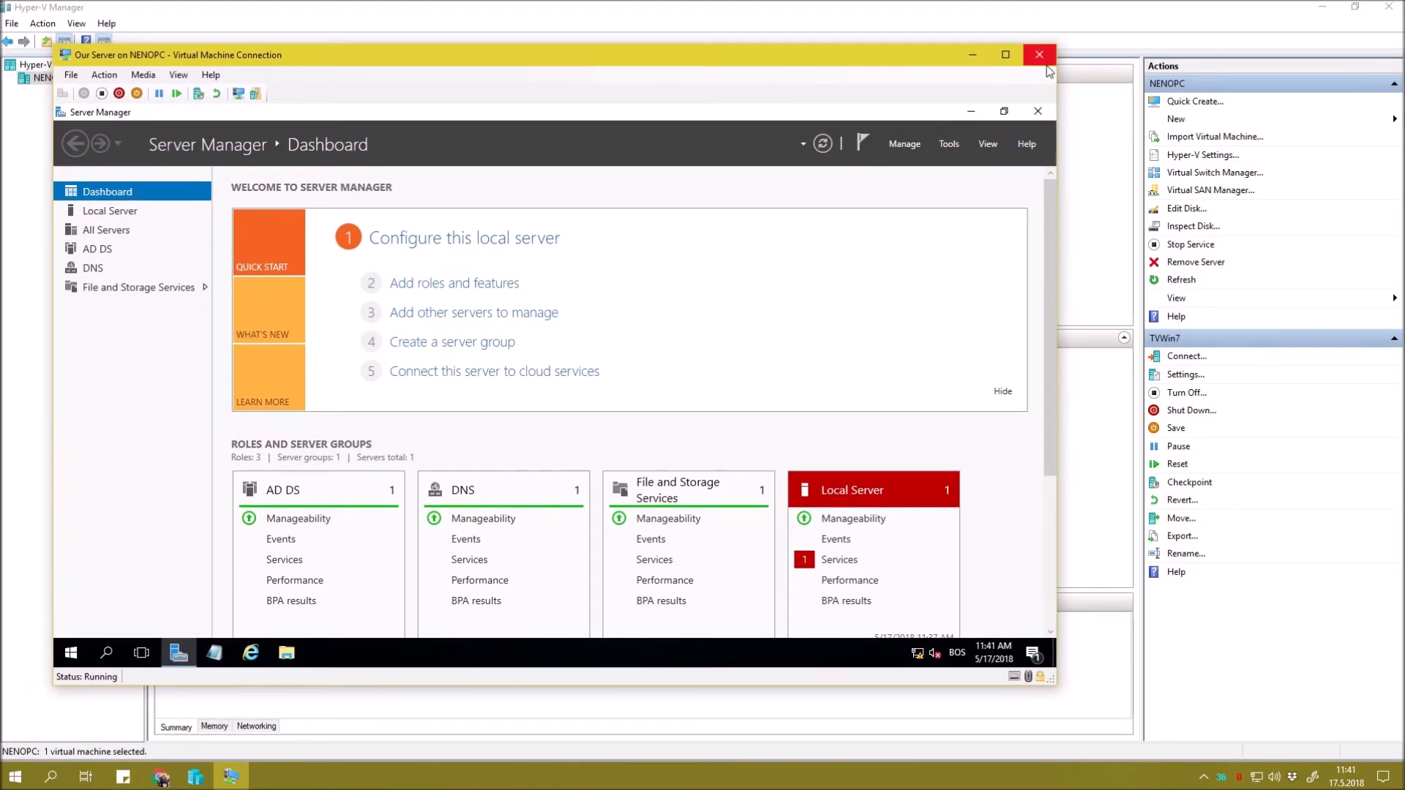
{"action": "left_click", "coordinate": [1042, 57]}
Connect to the TVWin7 virtual machine from the Virtual Machines list.
{"action": "right_click", "coordinate": [327, 172]}
{"action": "left_click", "coordinate": [236, 136]}
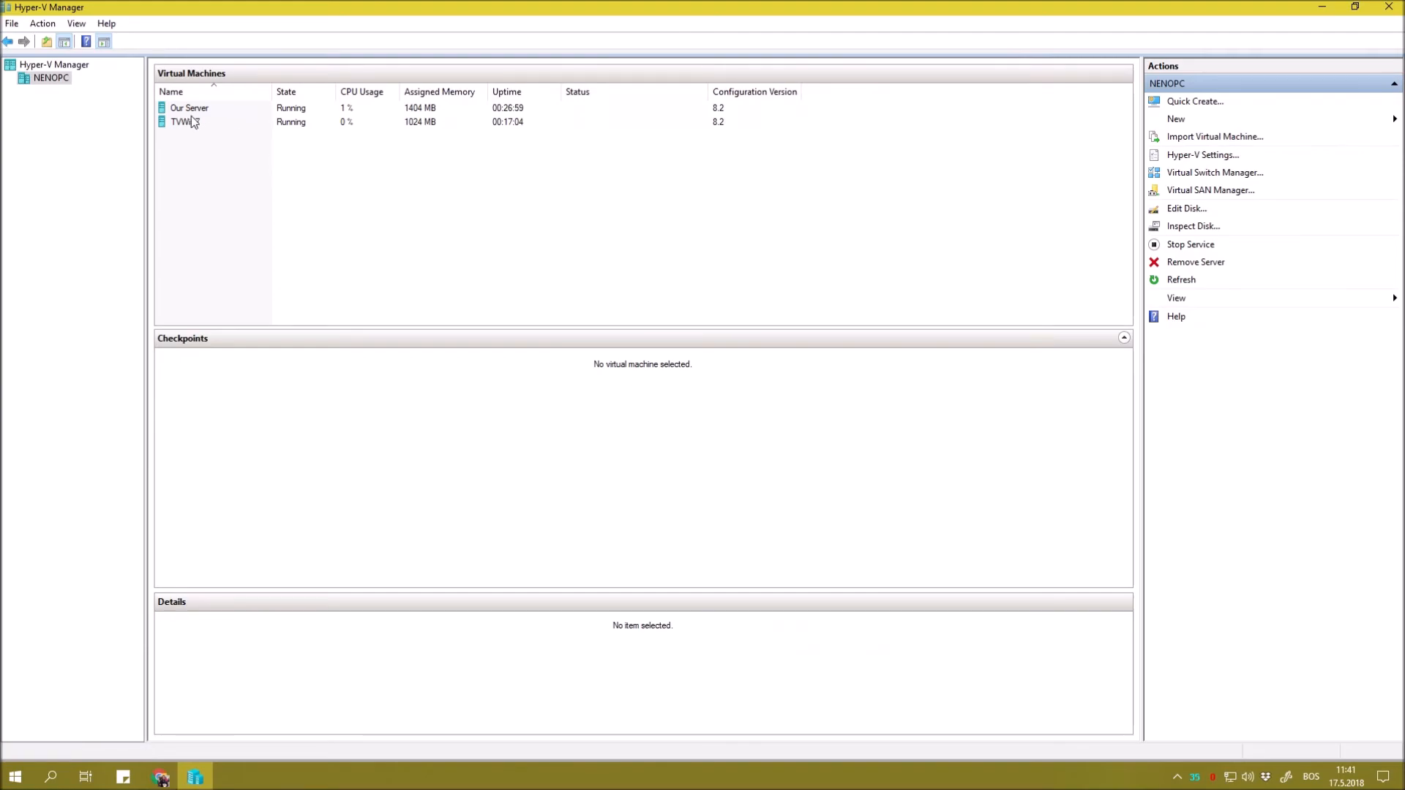
{"action": "left_click", "coordinate": [191, 117]}
{"action": "left_click", "coordinate": [257, 179]}
{"action": "left_click", "coordinate": [214, 126]}
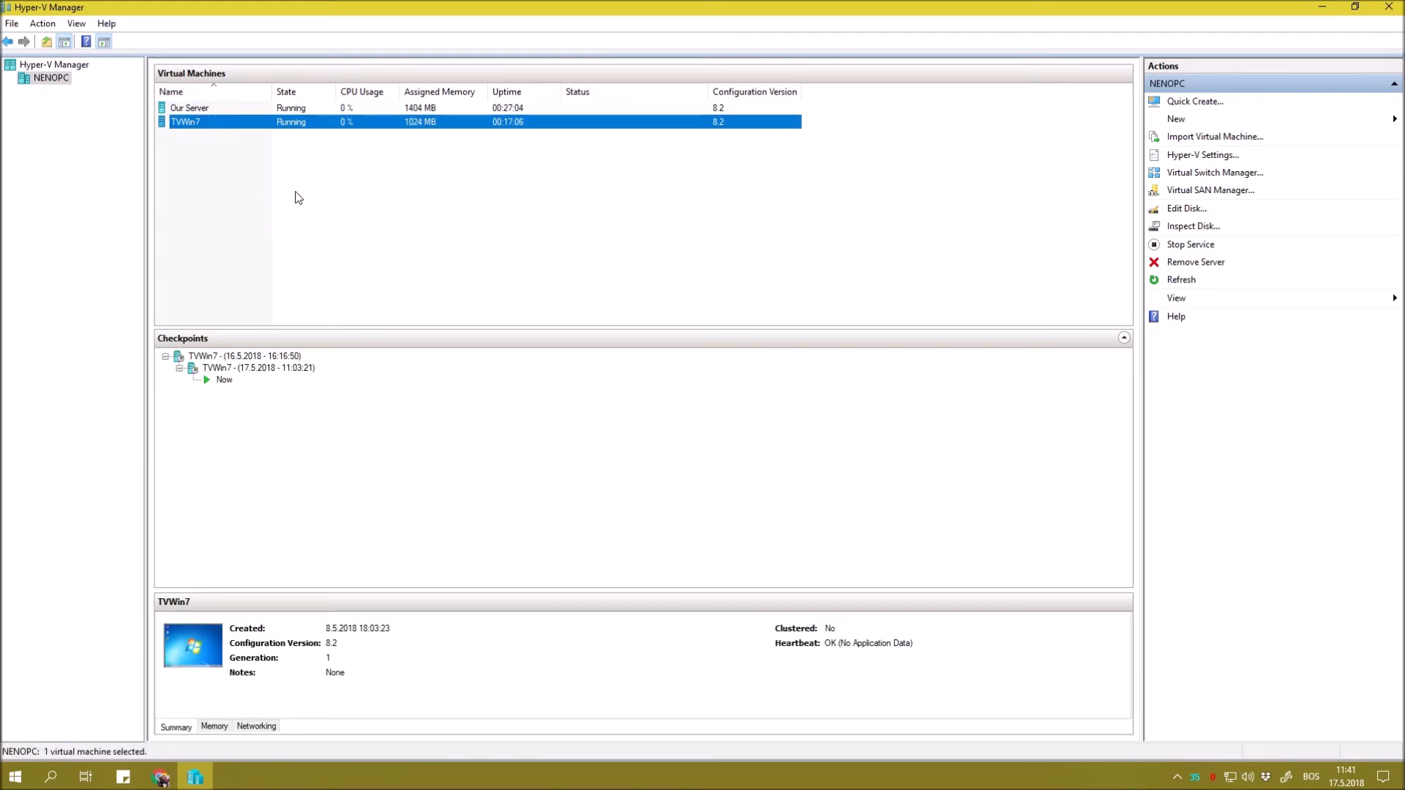
{"action": "left_click", "coordinate": [299, 198]}
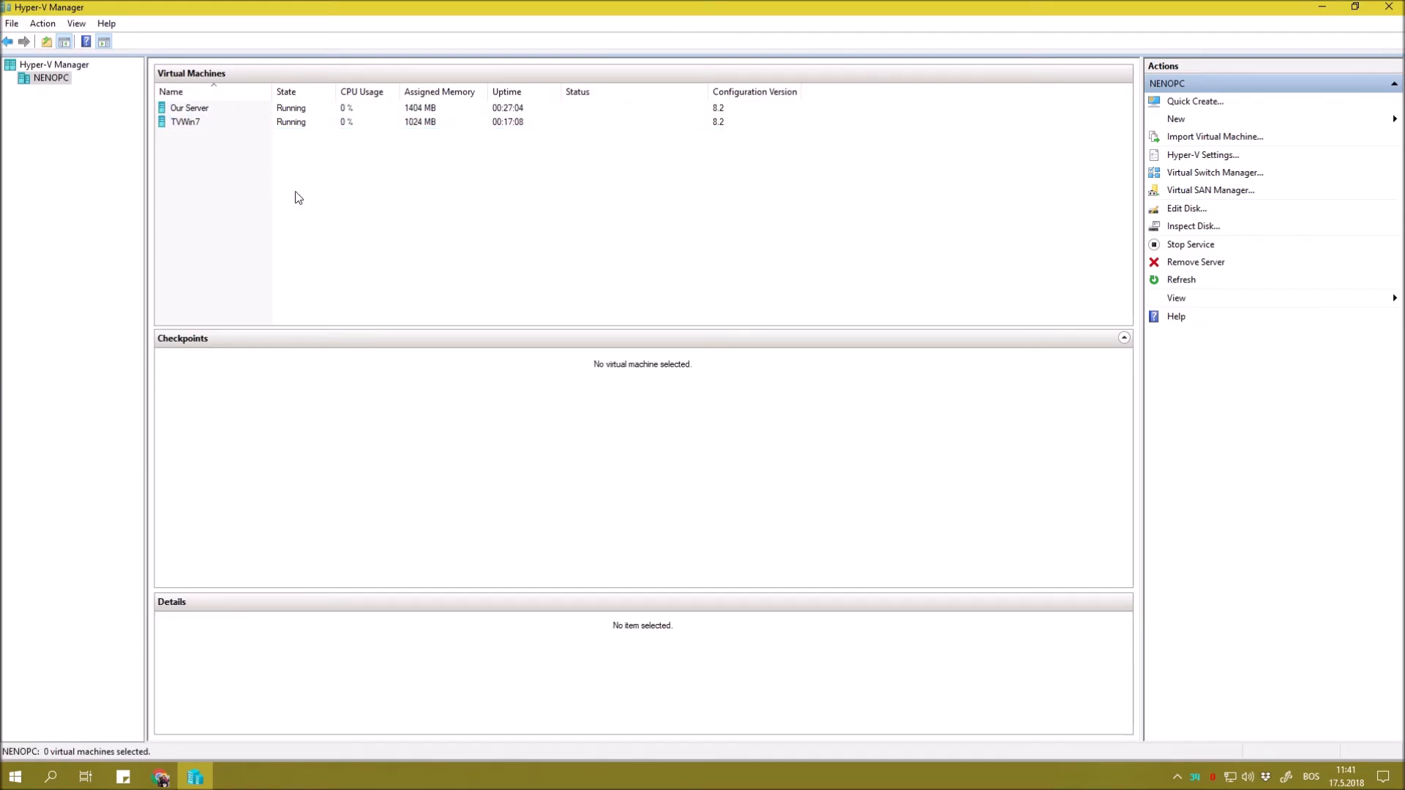
{"action": "double_click", "coordinate": [260, 122]}
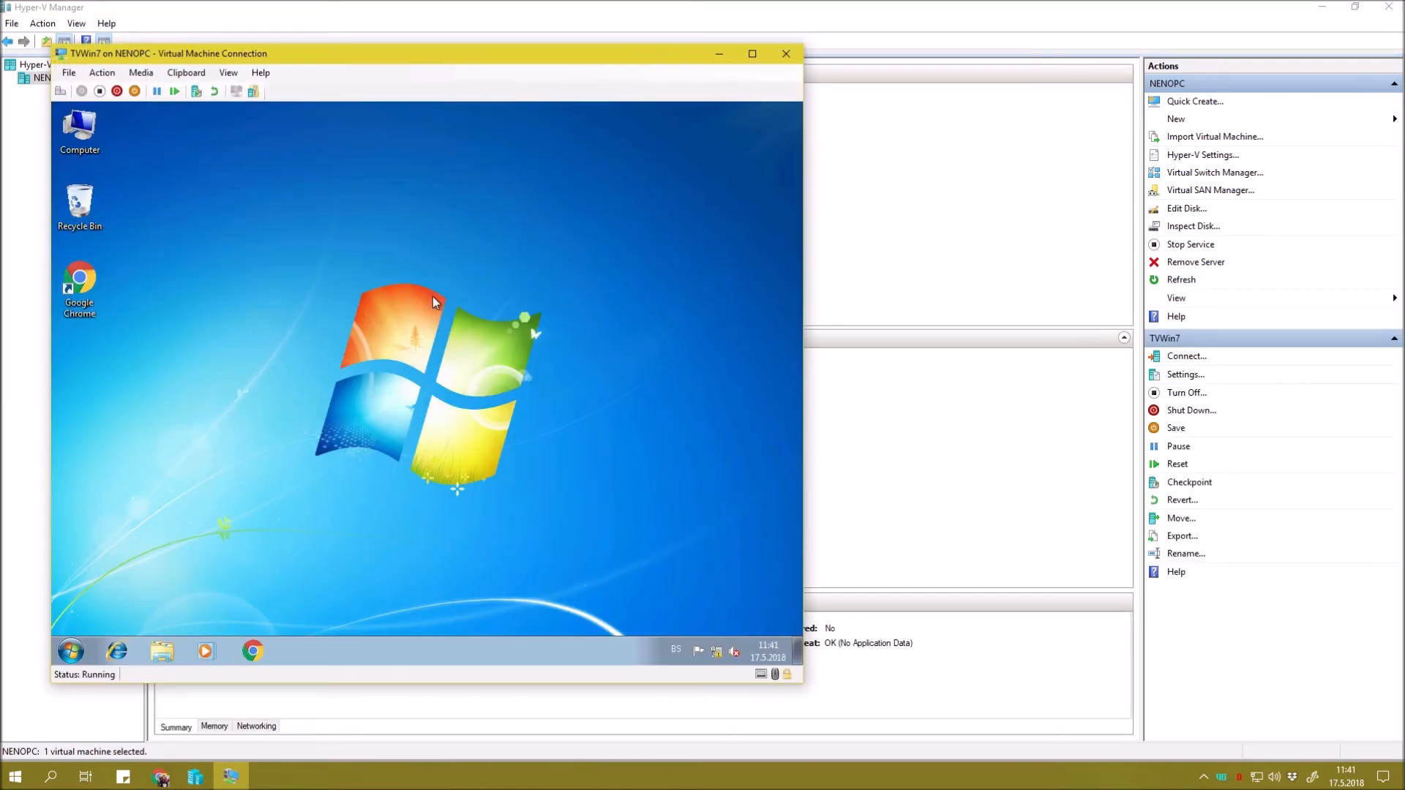
Check the Windows 7 Start menu and refresh the TVWin7 desktop several times.
{"action": "left_click", "coordinate": [71, 651]}
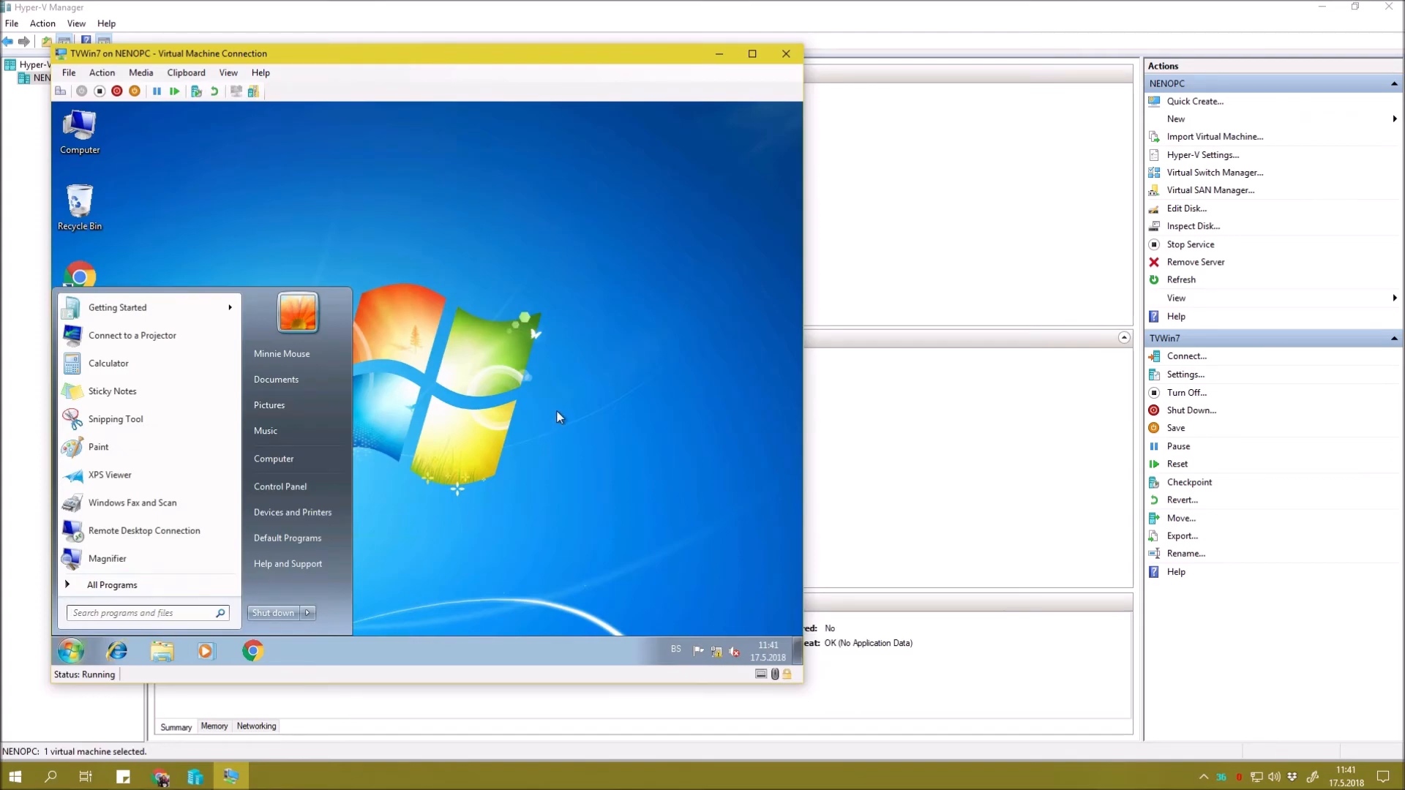
{"action": "right_click", "coordinate": [467, 259]}
{"action": "left_click", "coordinate": [504, 302]}
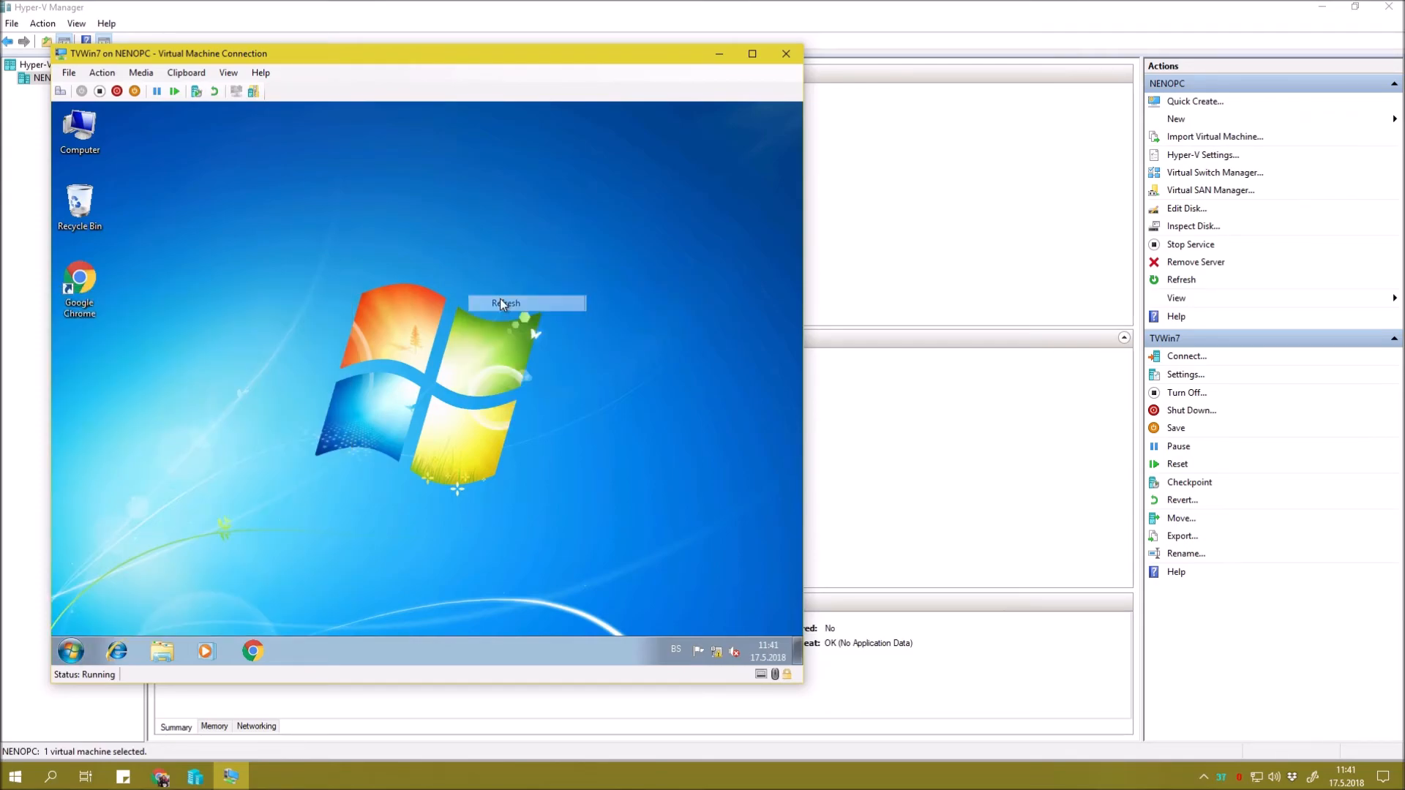
{"action": "left_click", "coordinate": [77, 649]}
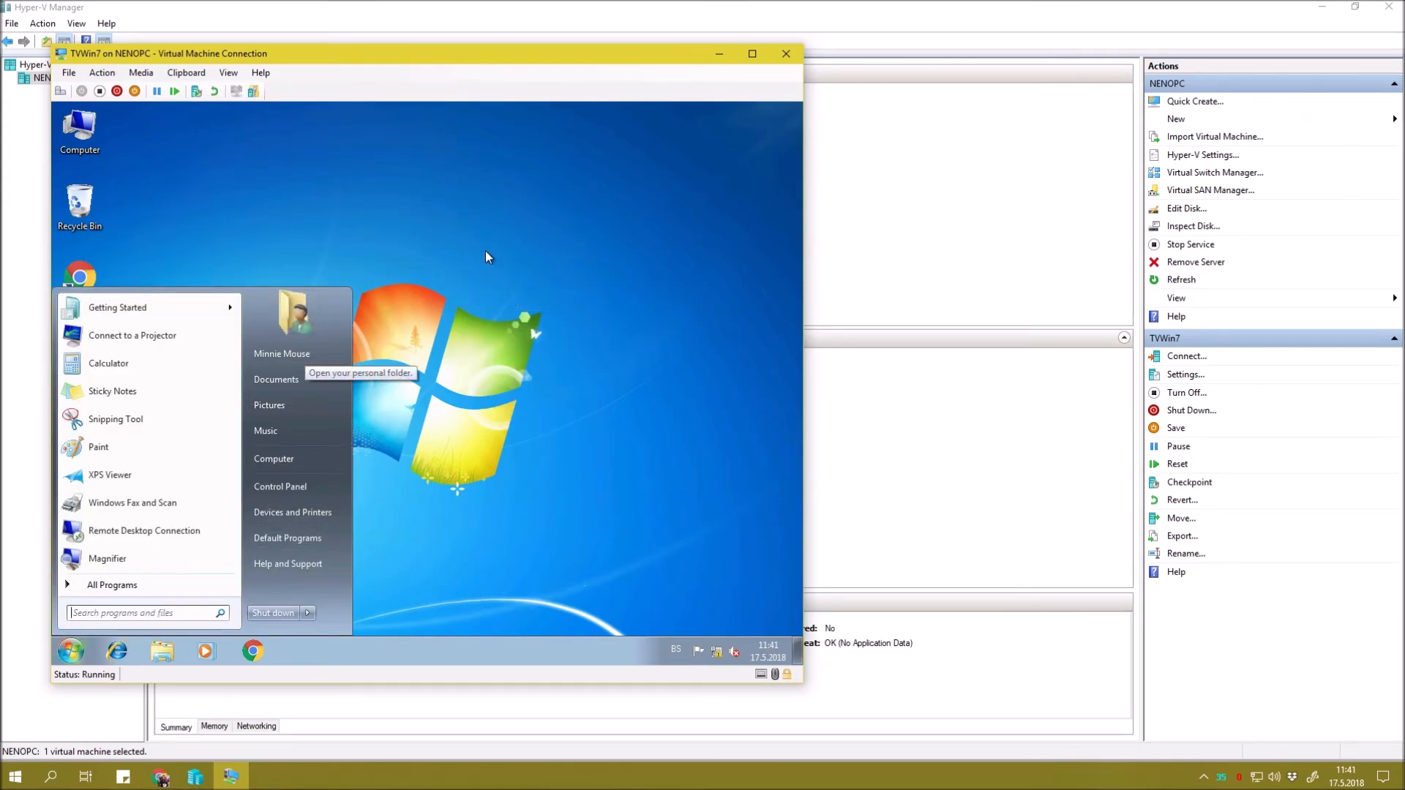
{"action": "left_click", "coordinate": [573, 209]}
{"action": "left_click", "coordinate": [71, 651]}
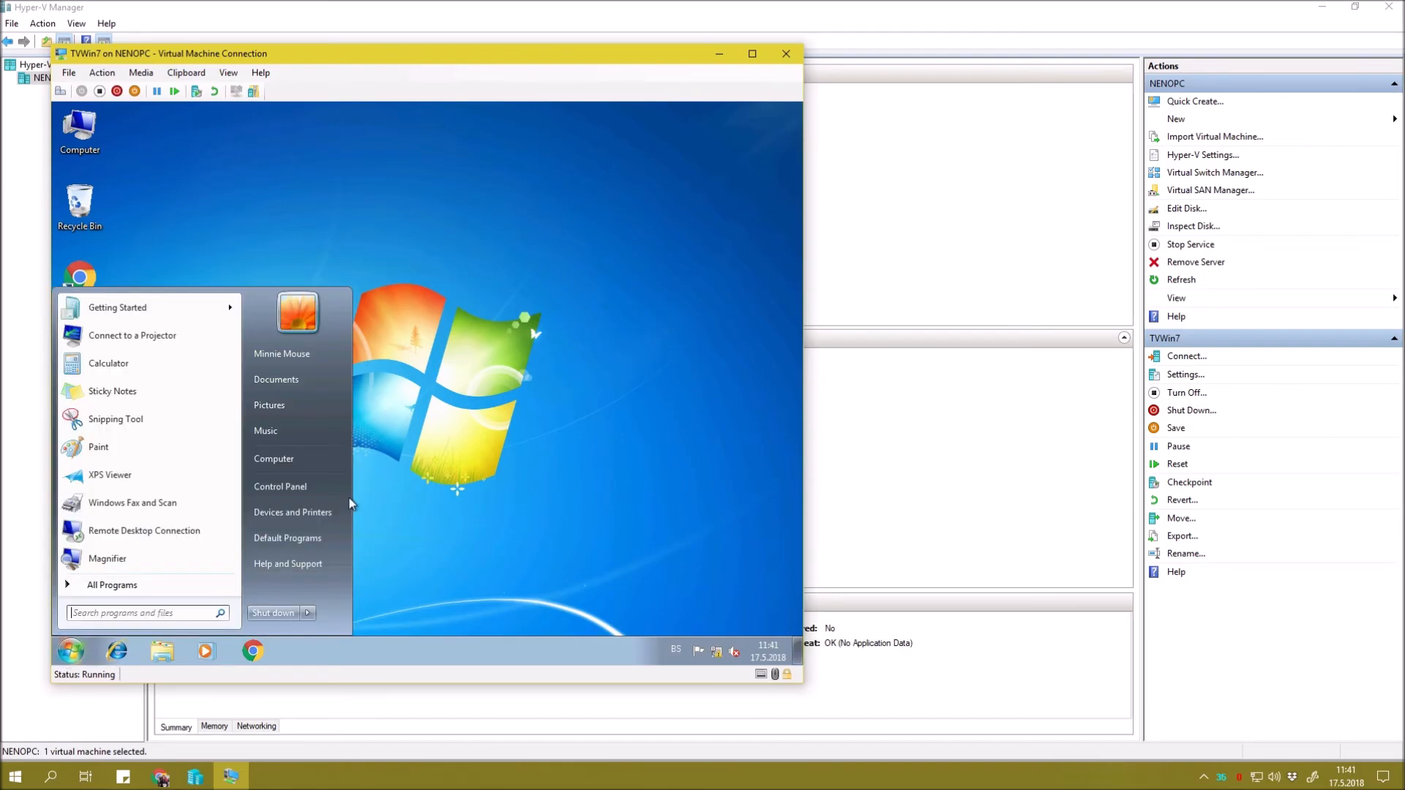
{"action": "left_click", "coordinate": [493, 199]}
{"action": "right_click", "coordinate": [494, 199]}
{"action": "left_click", "coordinate": [546, 235]}
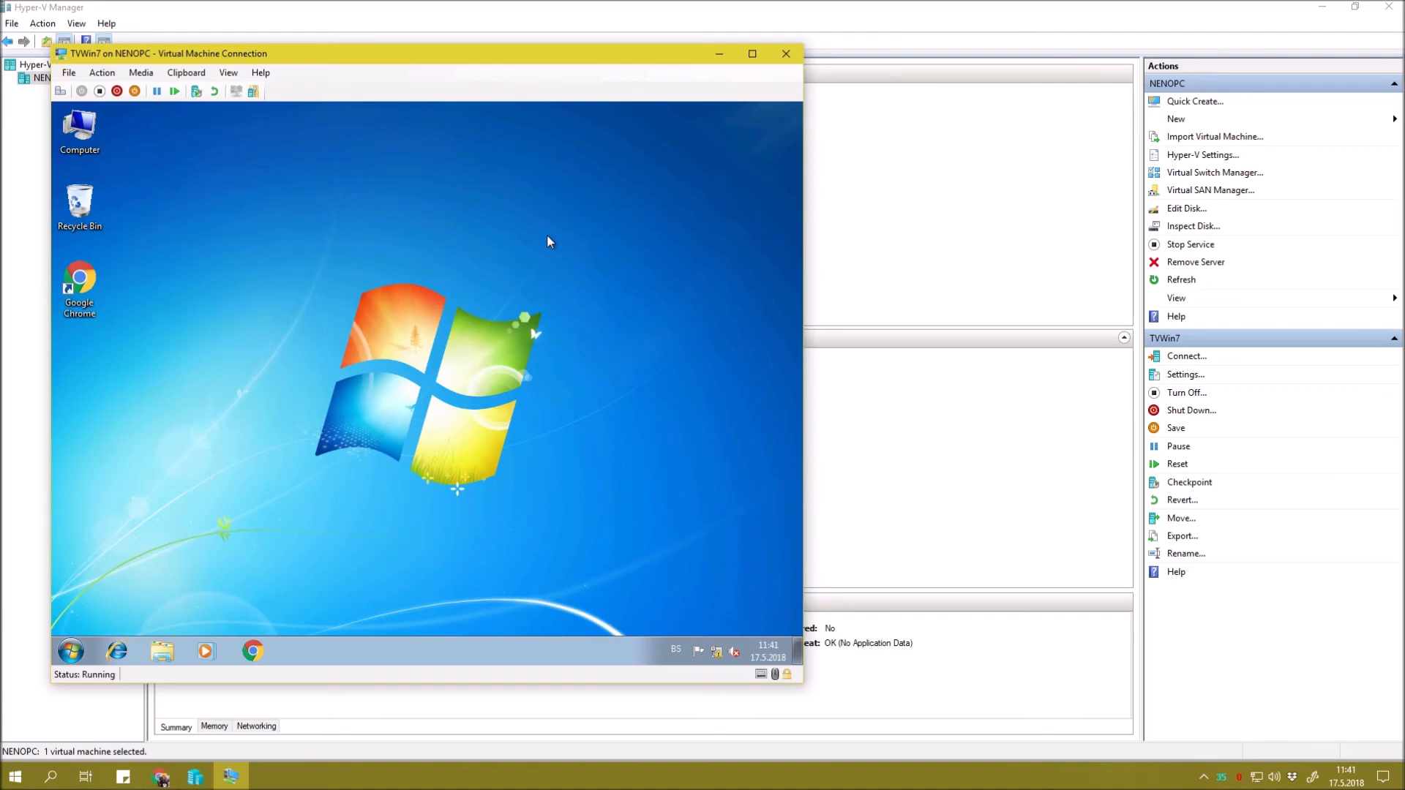
{"action": "right_click", "coordinate": [376, 228]}
{"action": "left_click", "coordinate": [404, 269]}
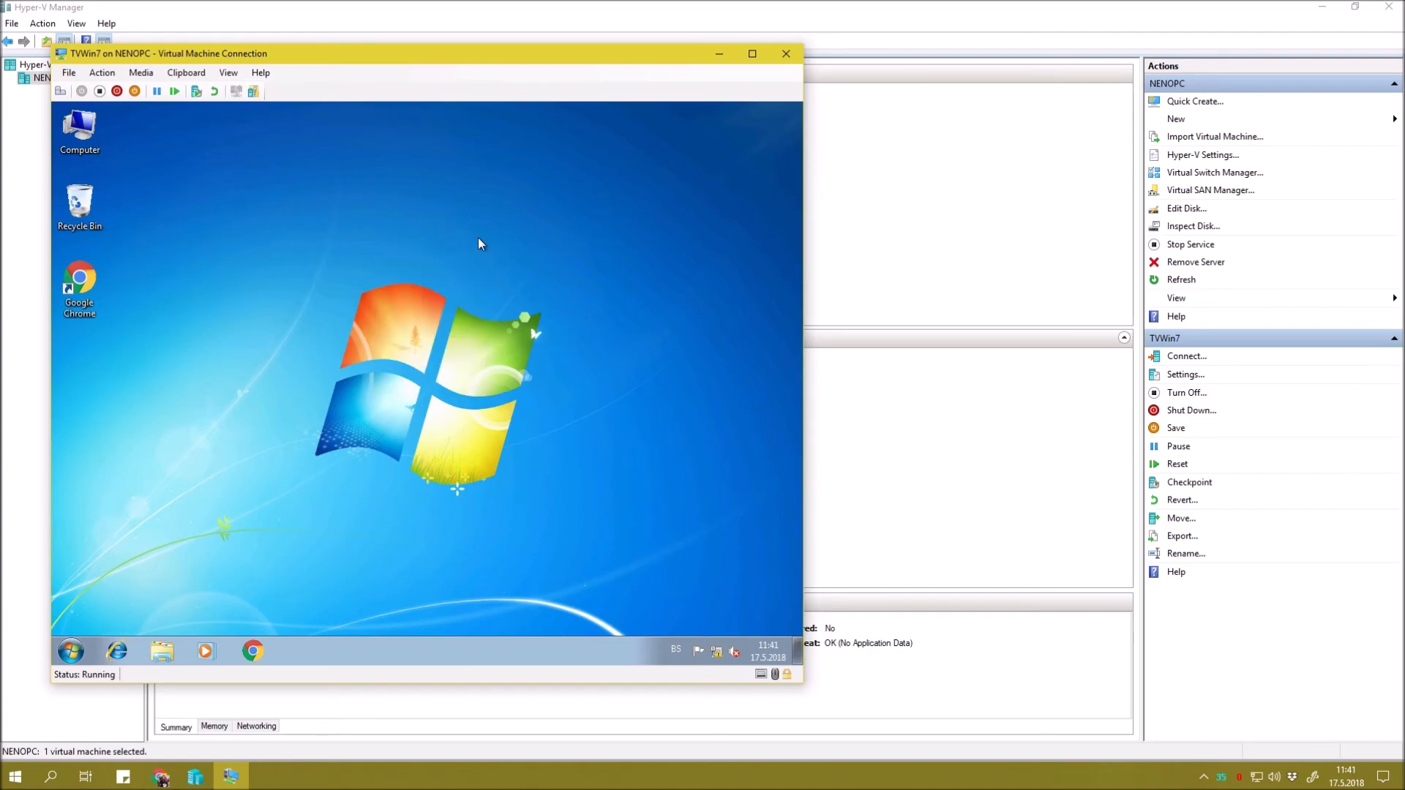